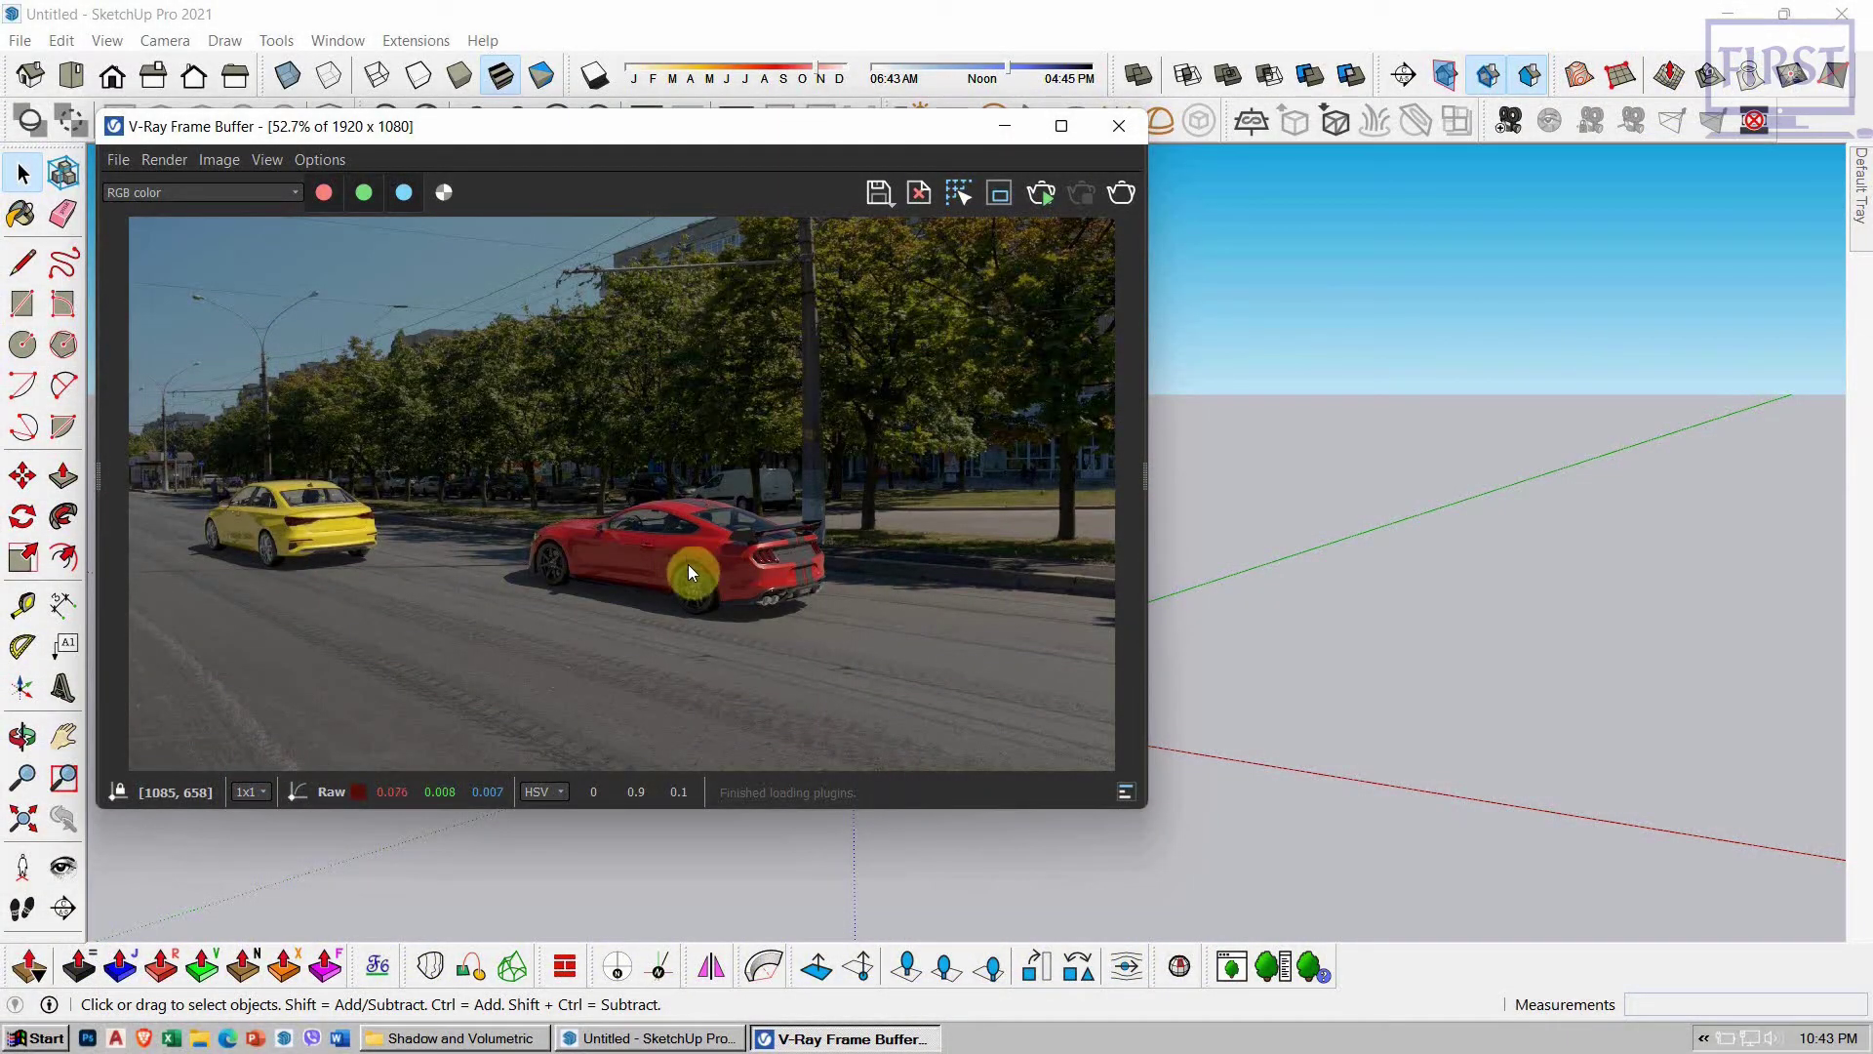
Step: Move the V-Ray render window and zoom in and out to inspect the street render
left_click_drag(745, 144, 775, 165)
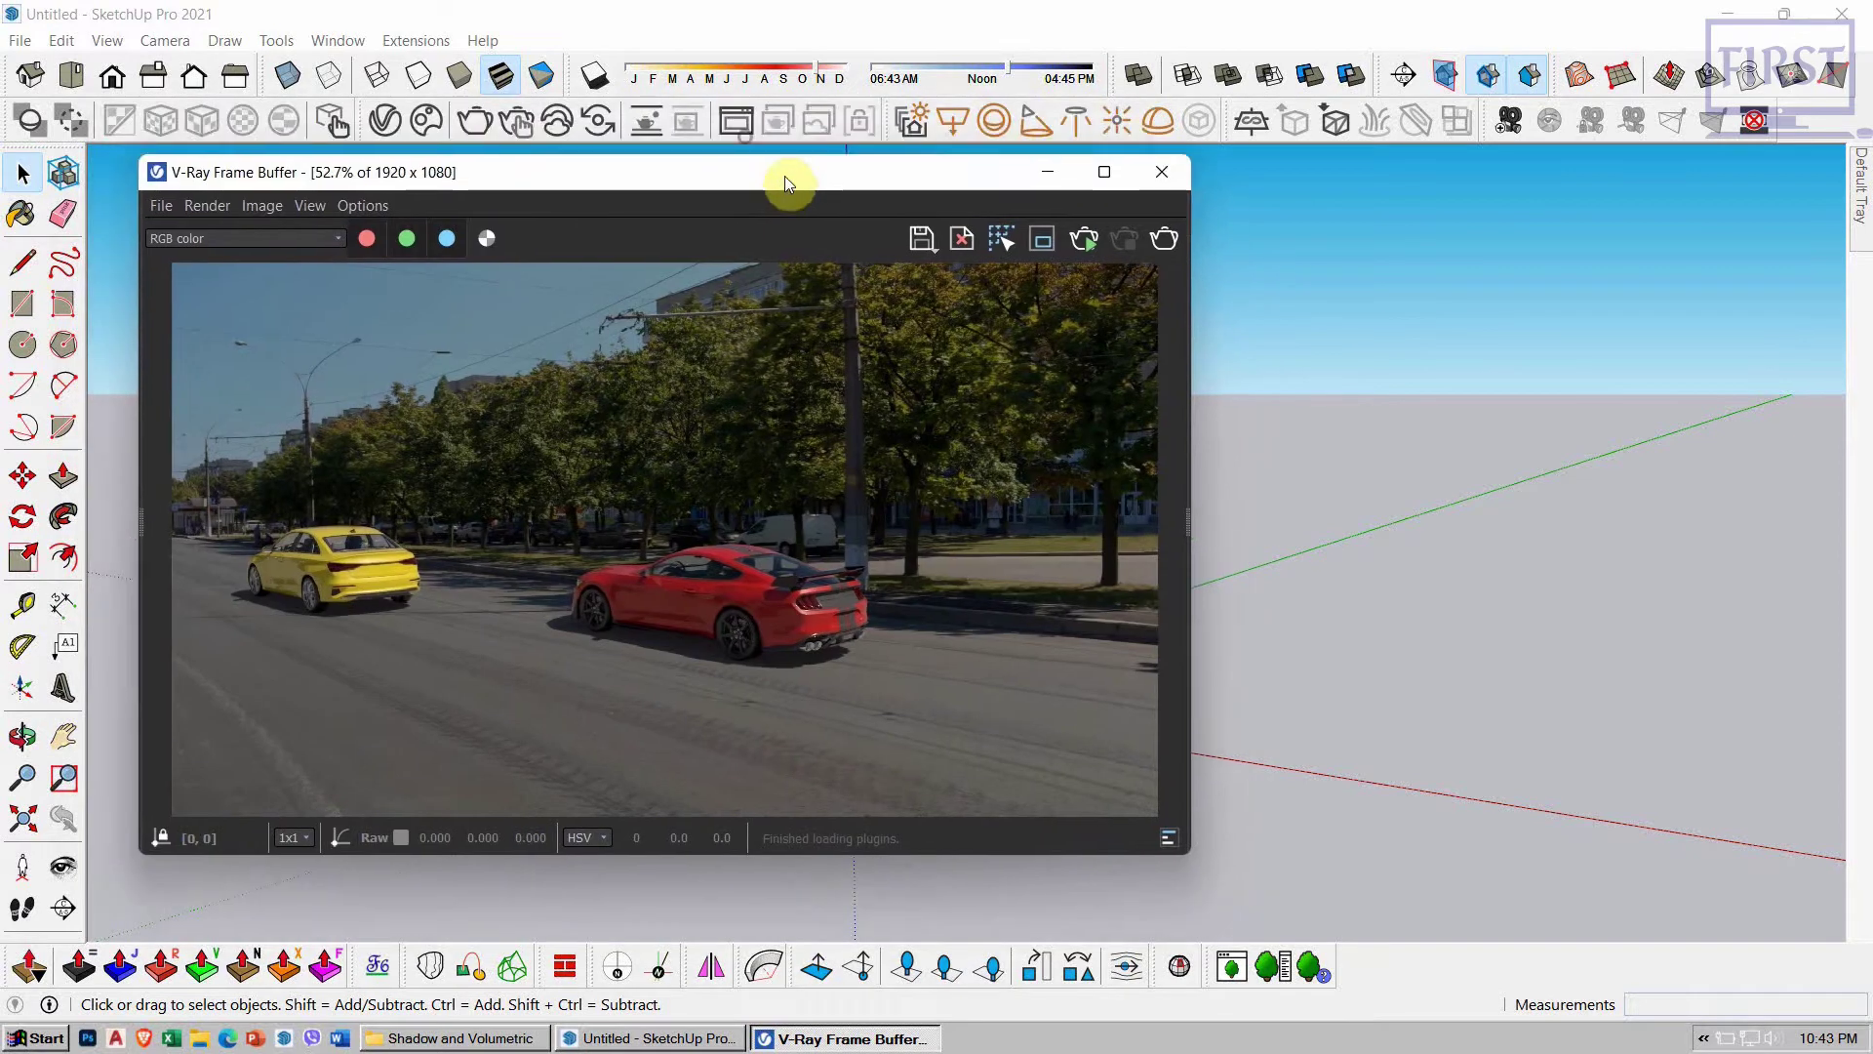
scroll(707, 607, "up", 1)
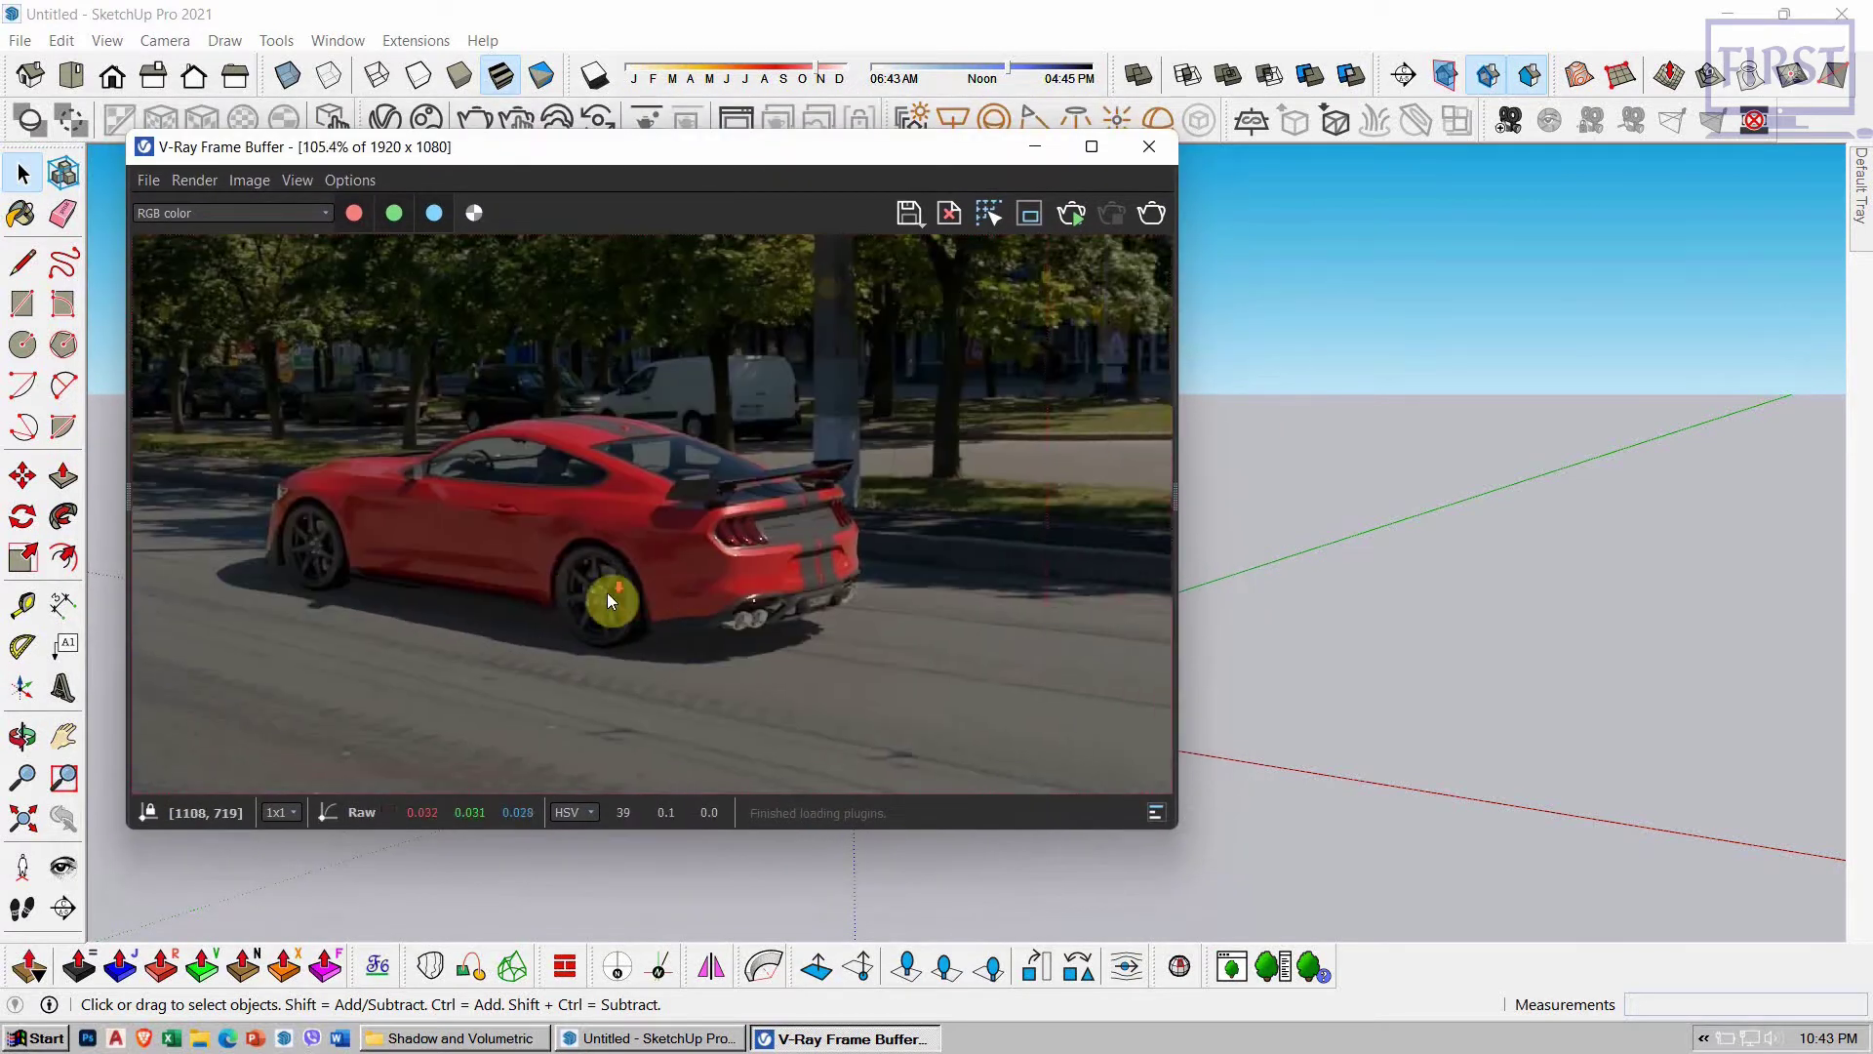
scroll(667, 582, "down", 1)
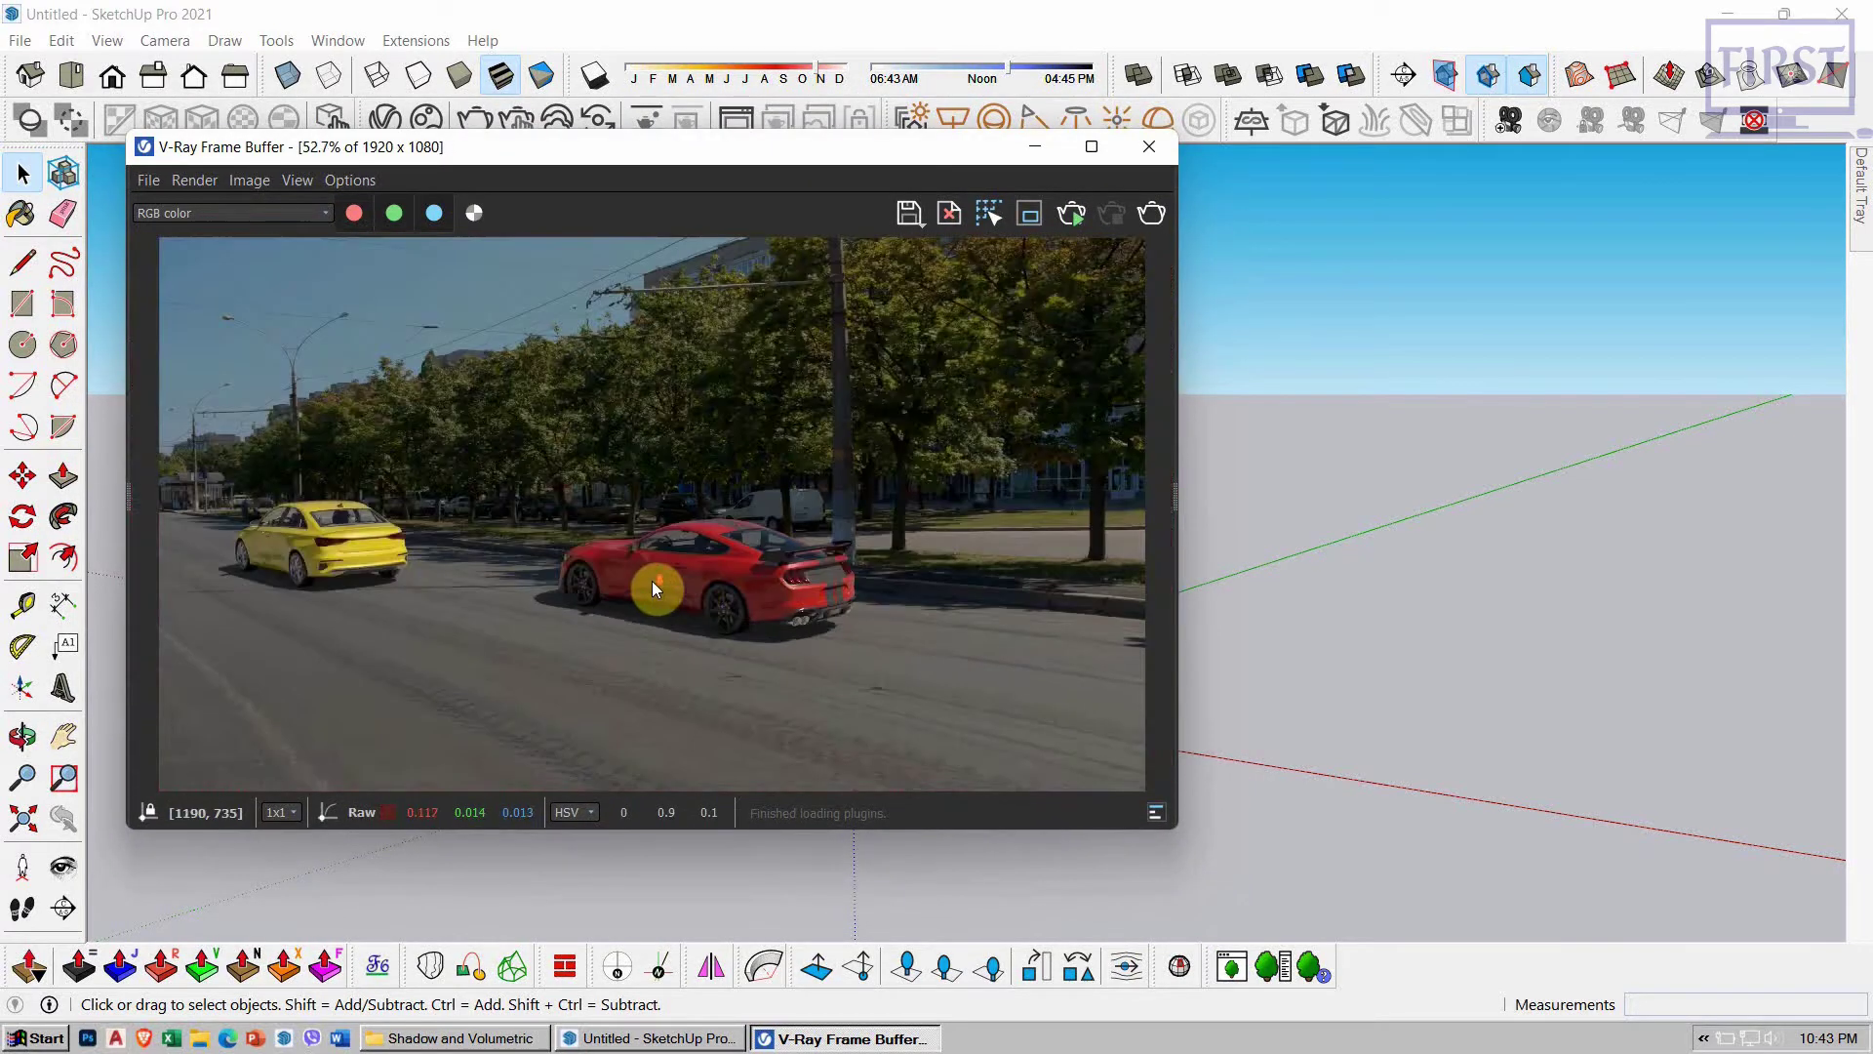
scroll(786, 618, "up", 1)
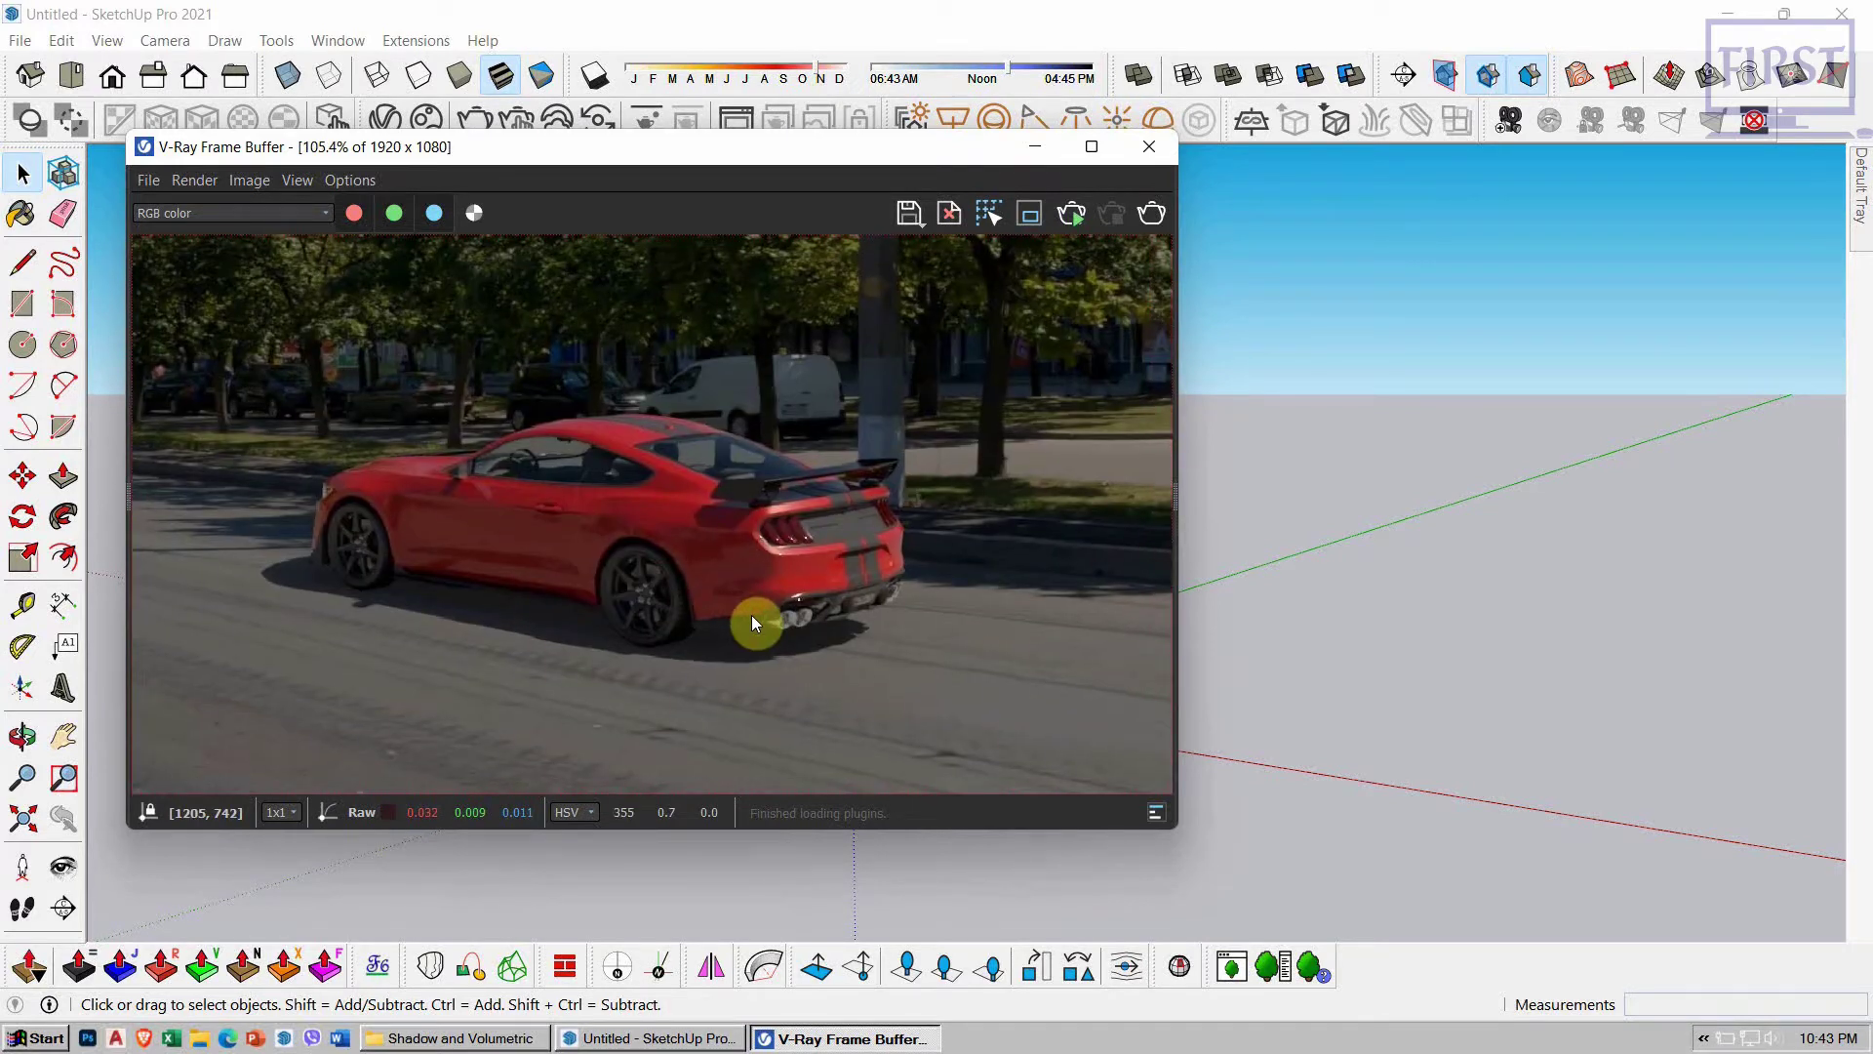
scroll(710, 622, "down", 1)
scroll(776, 620, "up", 1)
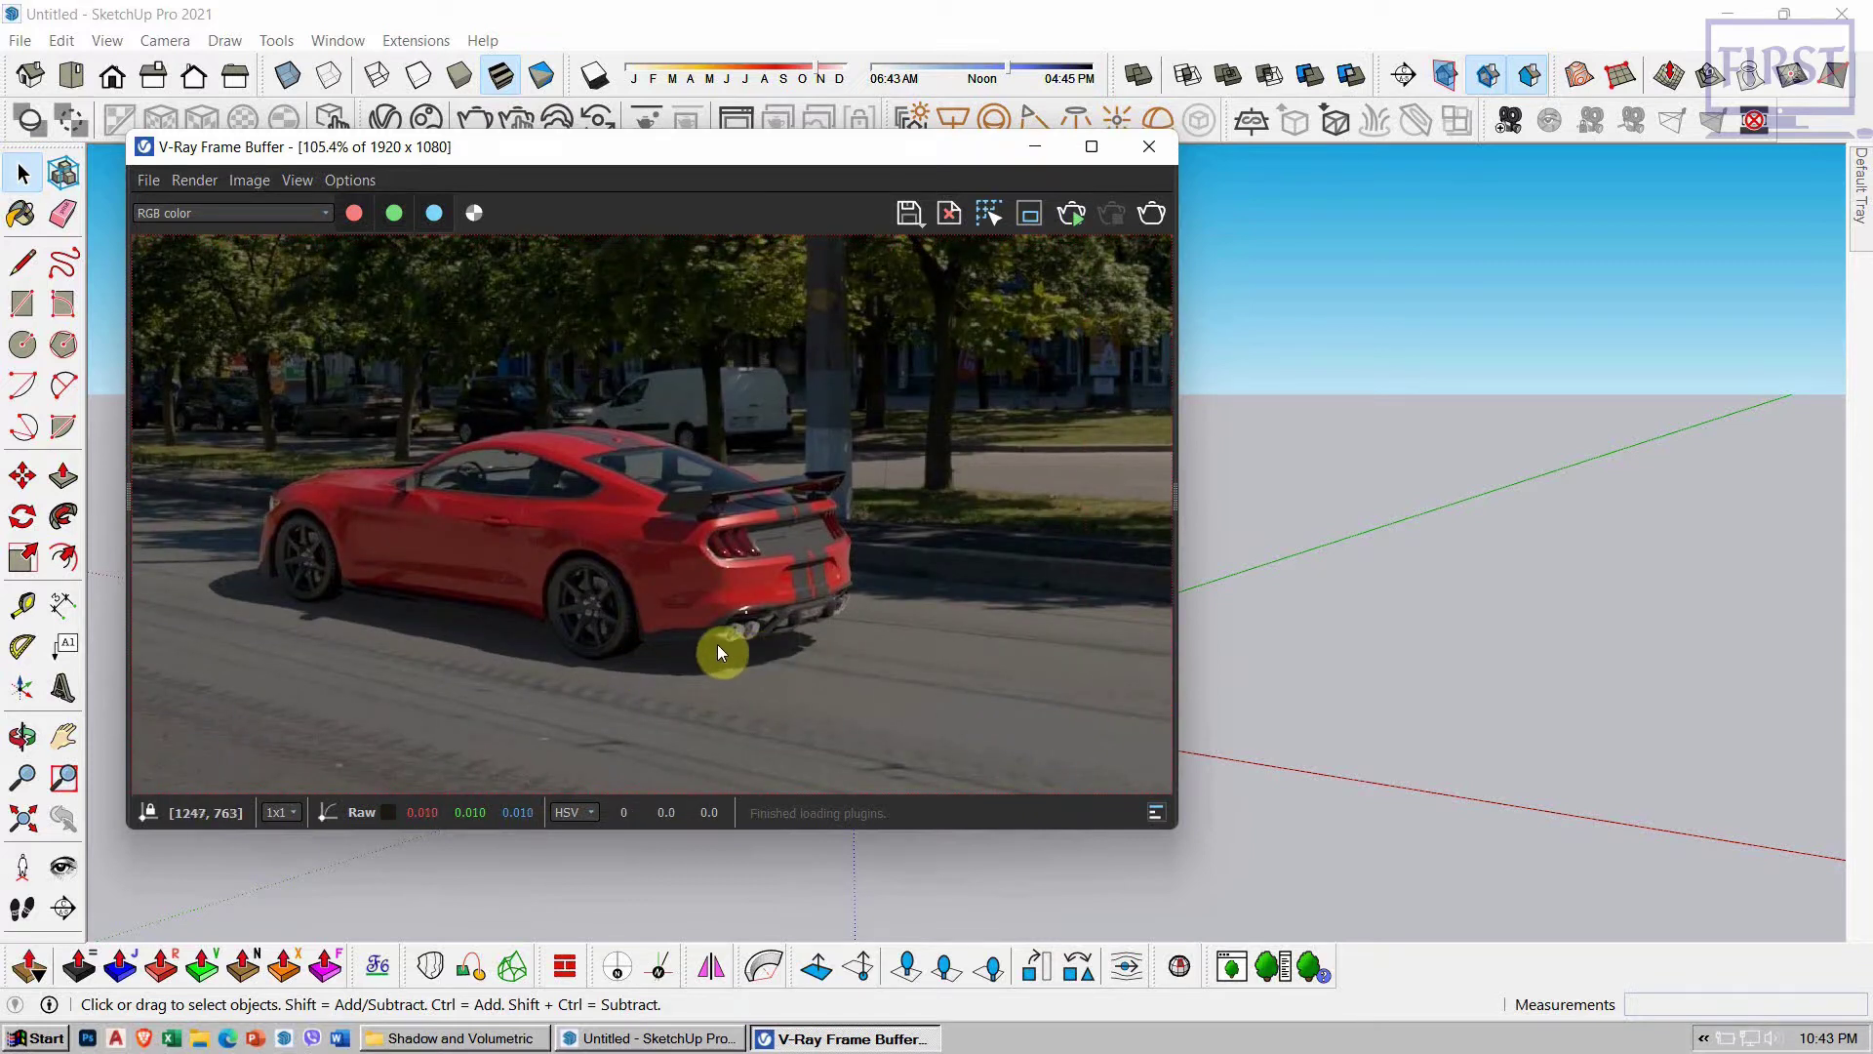
scroll(722, 646, "down", 1)
scroll(751, 629, "up", 1)
scroll(718, 605, "down", 1)
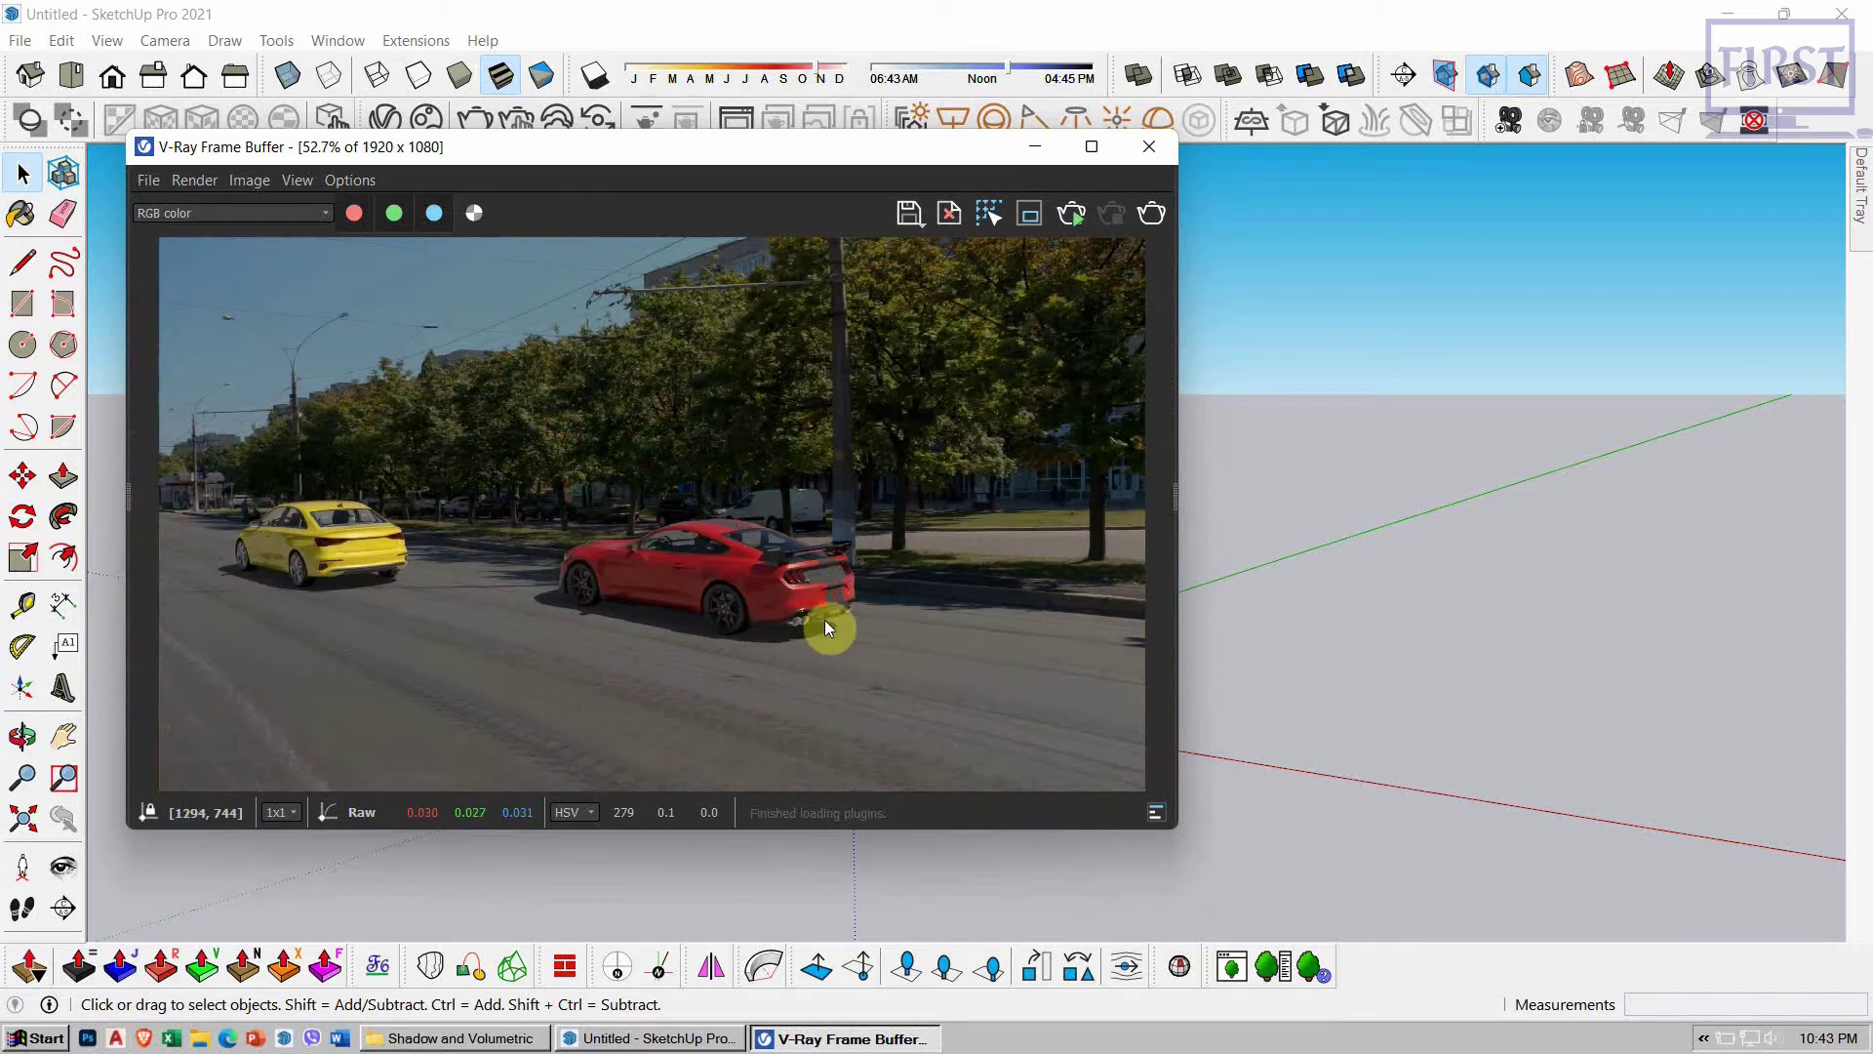
scroll(835, 617, "up", 1)
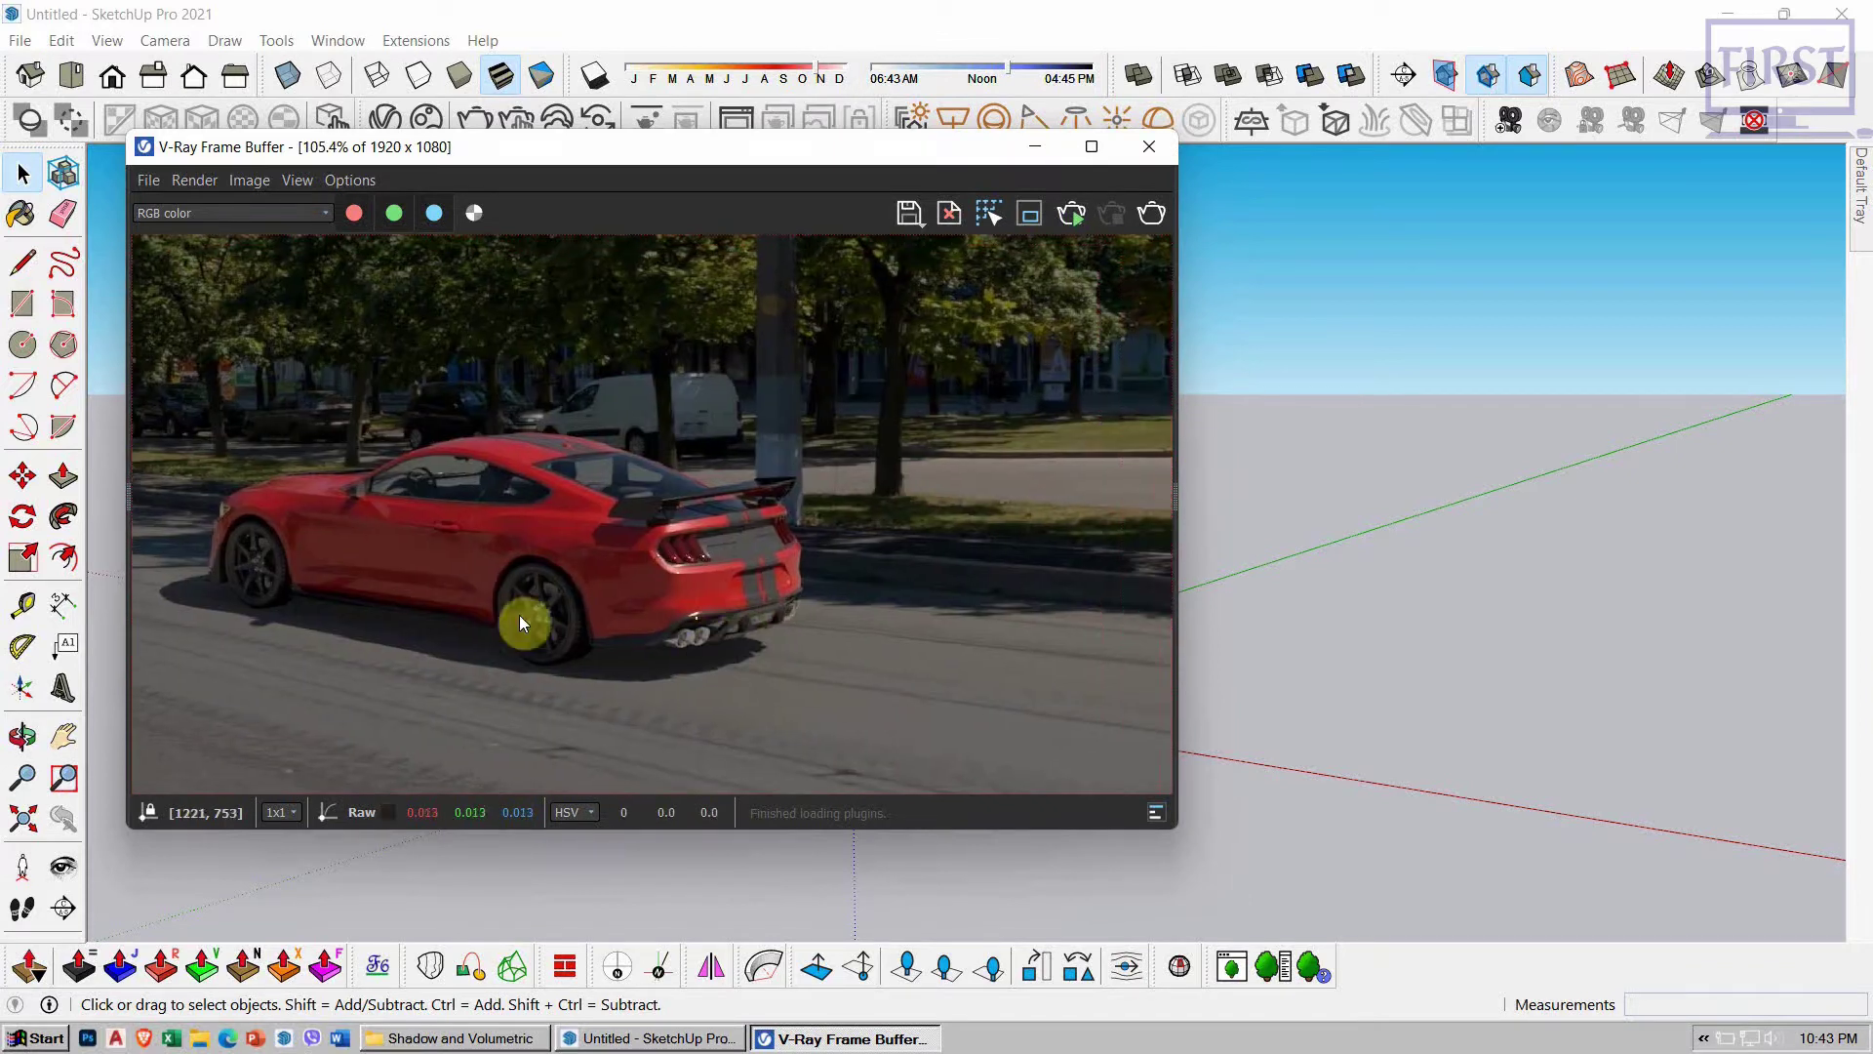
scroll(694, 585, "down", 1)
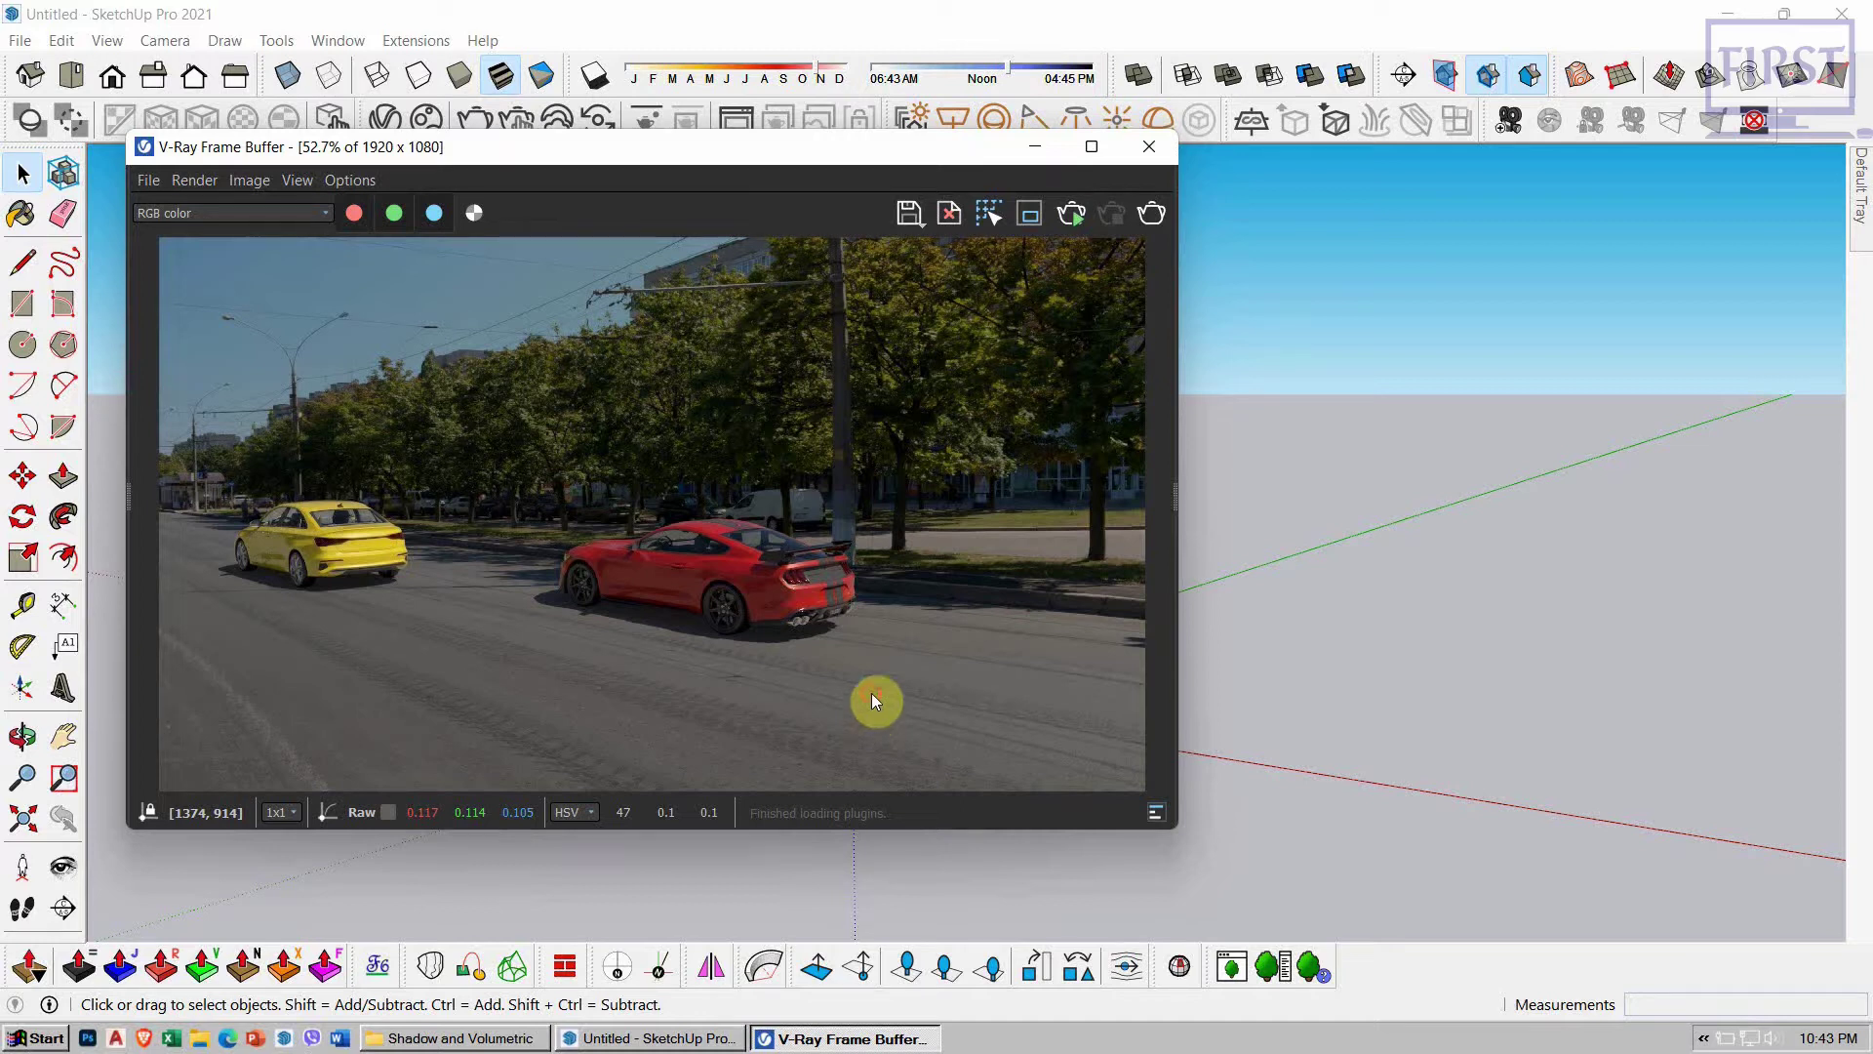
Step: Close the Frame Buffer, delete the woman figure, and orbit down to near eye level
left_click(1149, 149)
left_click(769, 622)
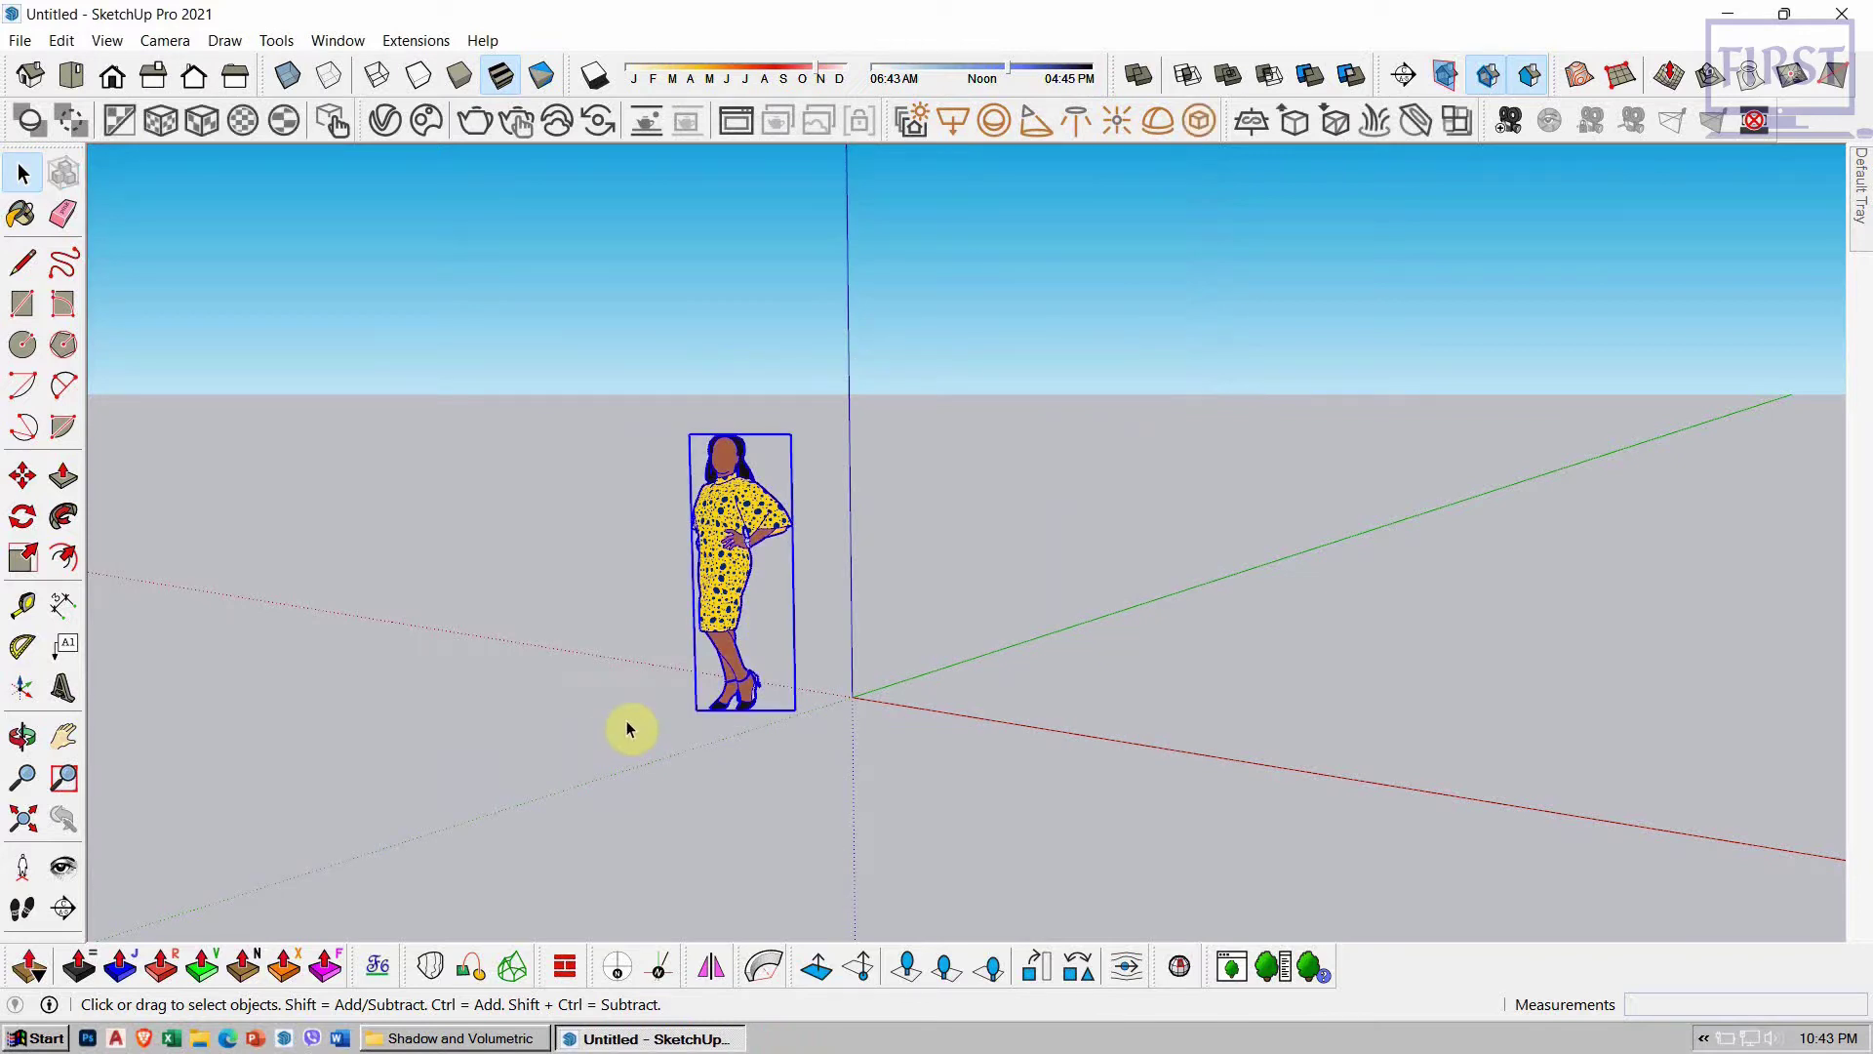
key("Delete")
mouse_move(792, 587)
middle_mouse_down()
mouse_move(547, 639)
mouse_move(507, 581)
middle_mouse_up()
left_click(27, 41)
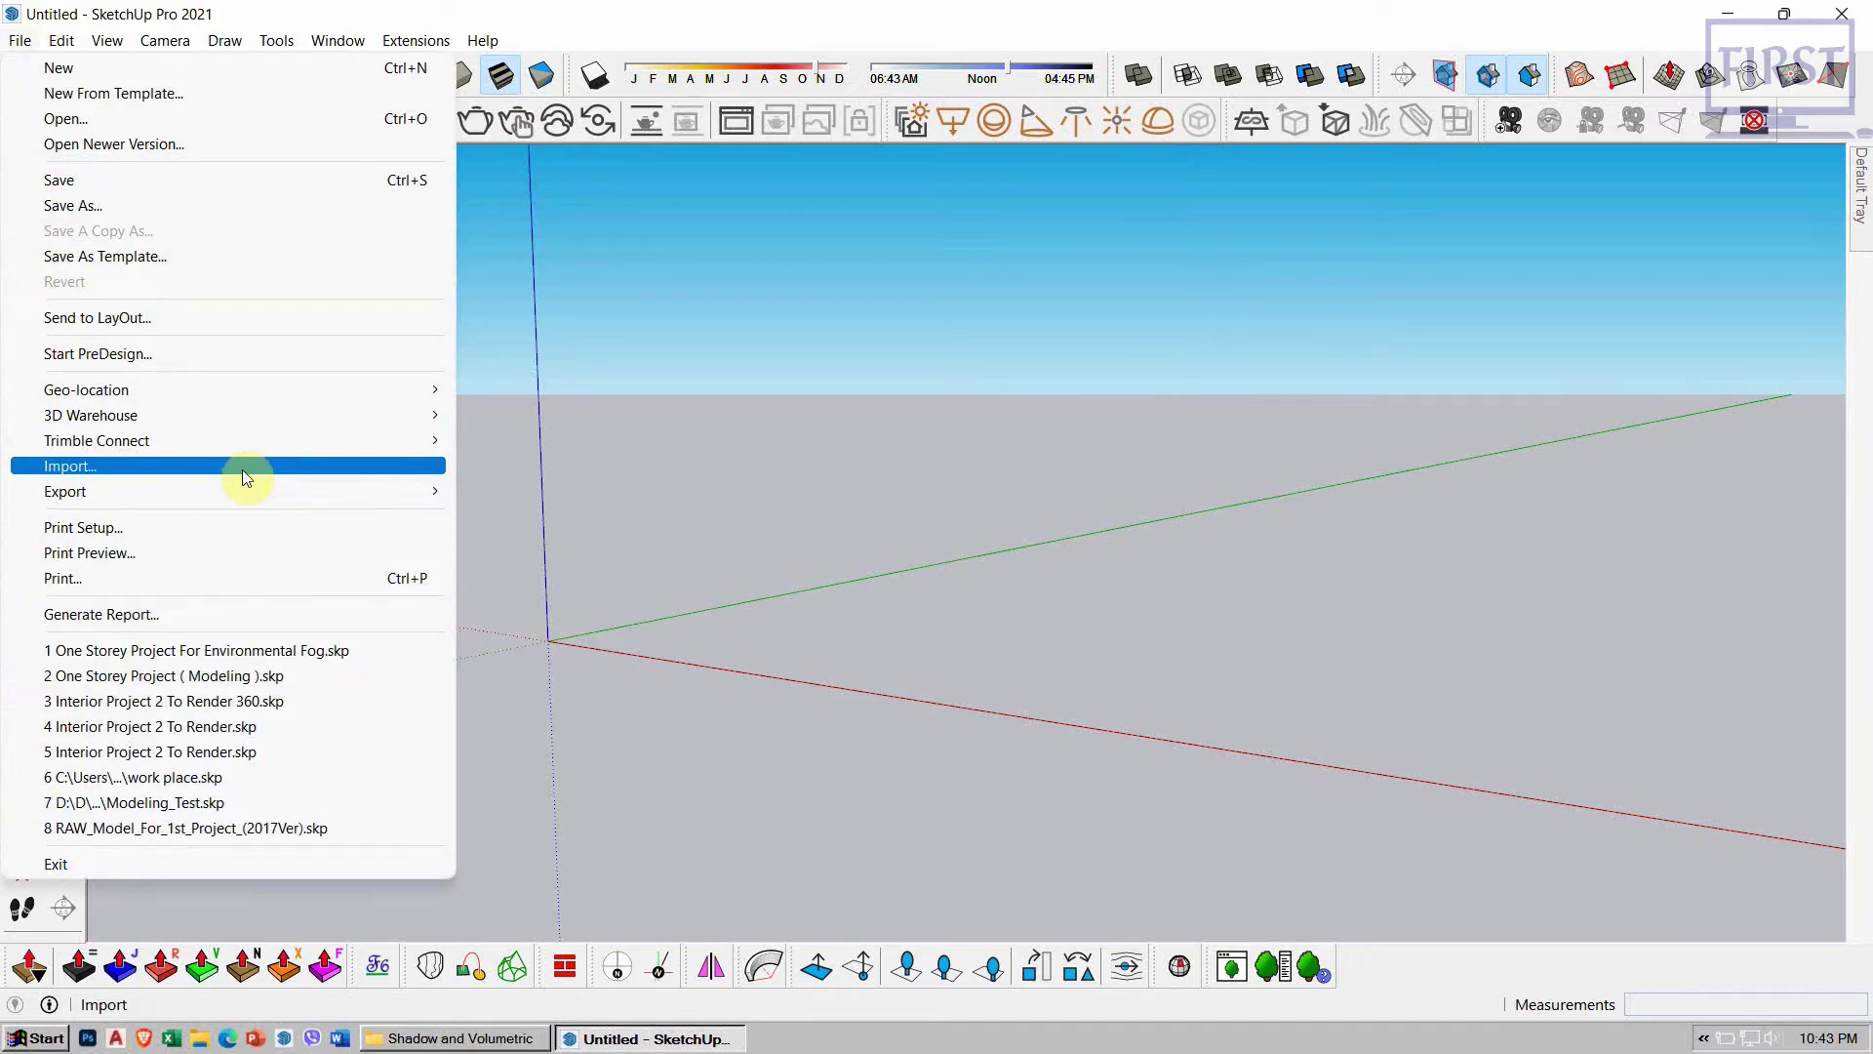
mouse_move(661, 636)
middle_mouse_down()
mouse_move(280, 375)
mouse_move(799, 673)
mouse_move(757, 781)
mouse_move(690, 619)
mouse_move(690, 707)
mouse_move(640, 497)
middle_mouse_up()
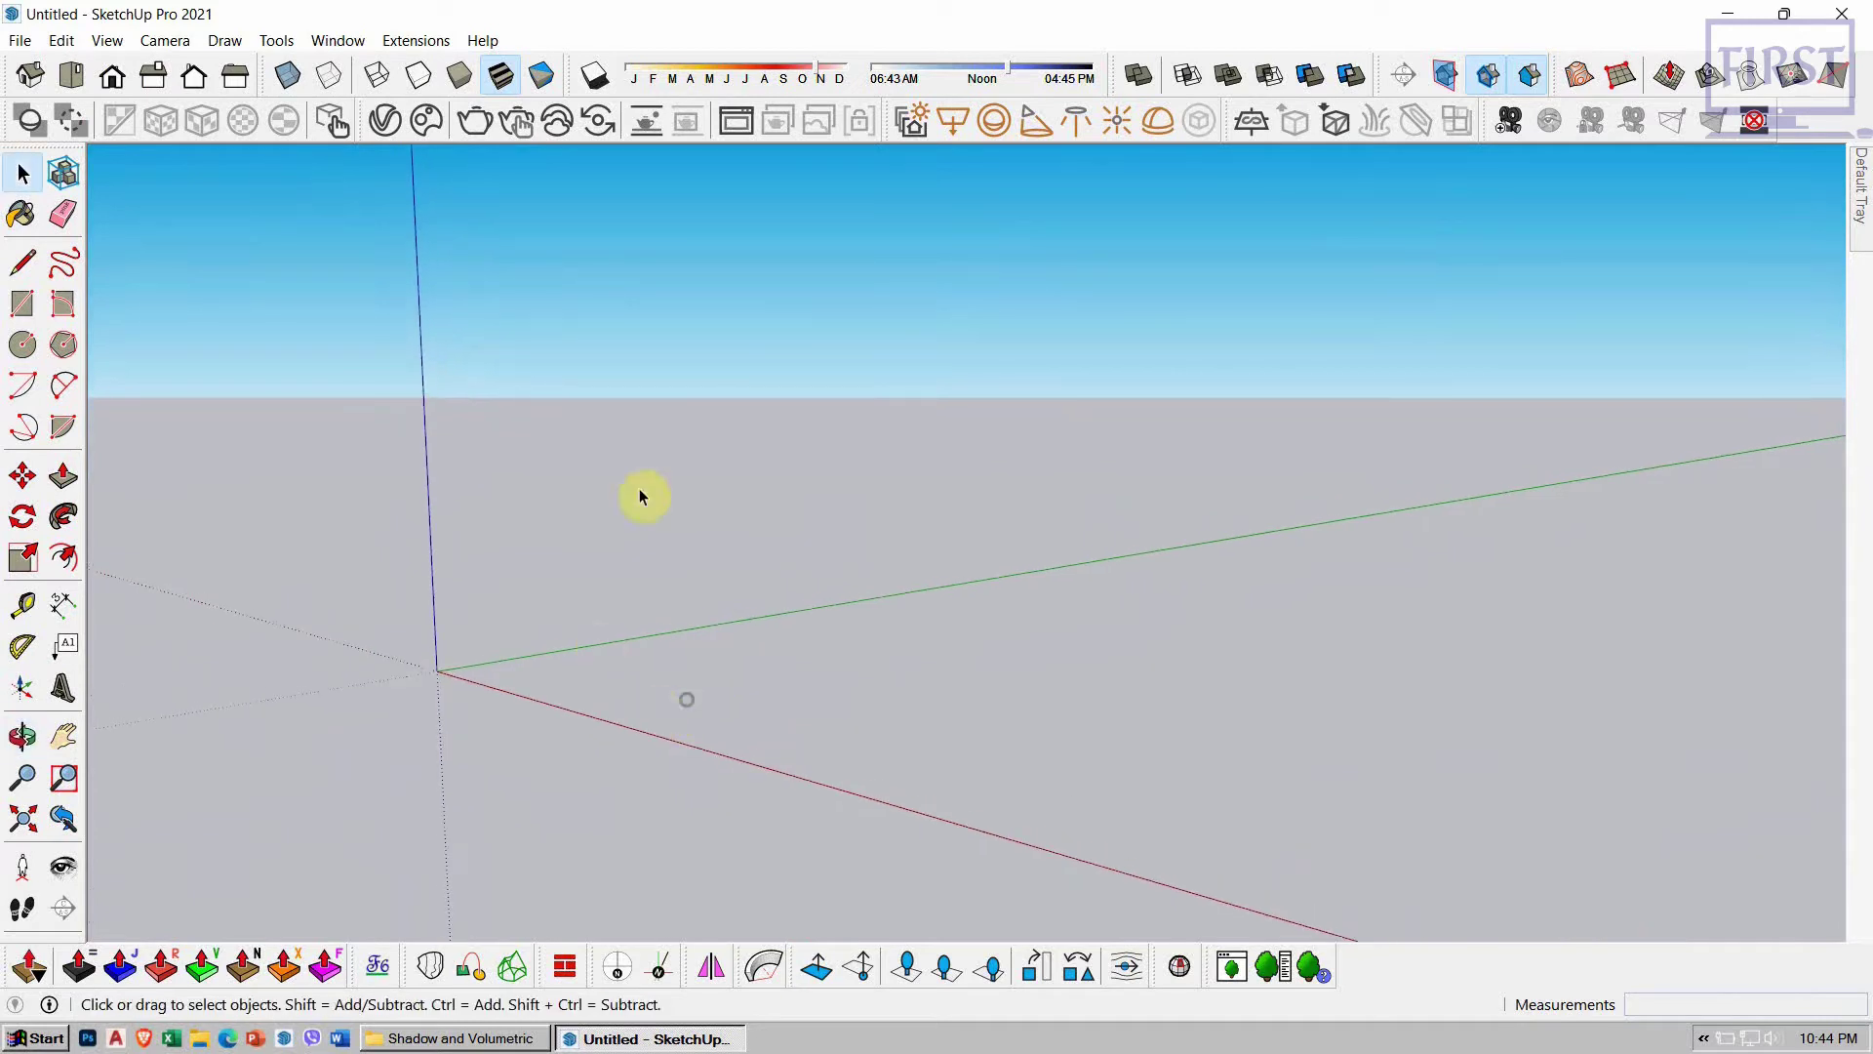
Step: Import Car 009 from the Chaos Cosmos library and place it in the viewport
left_click(427, 121)
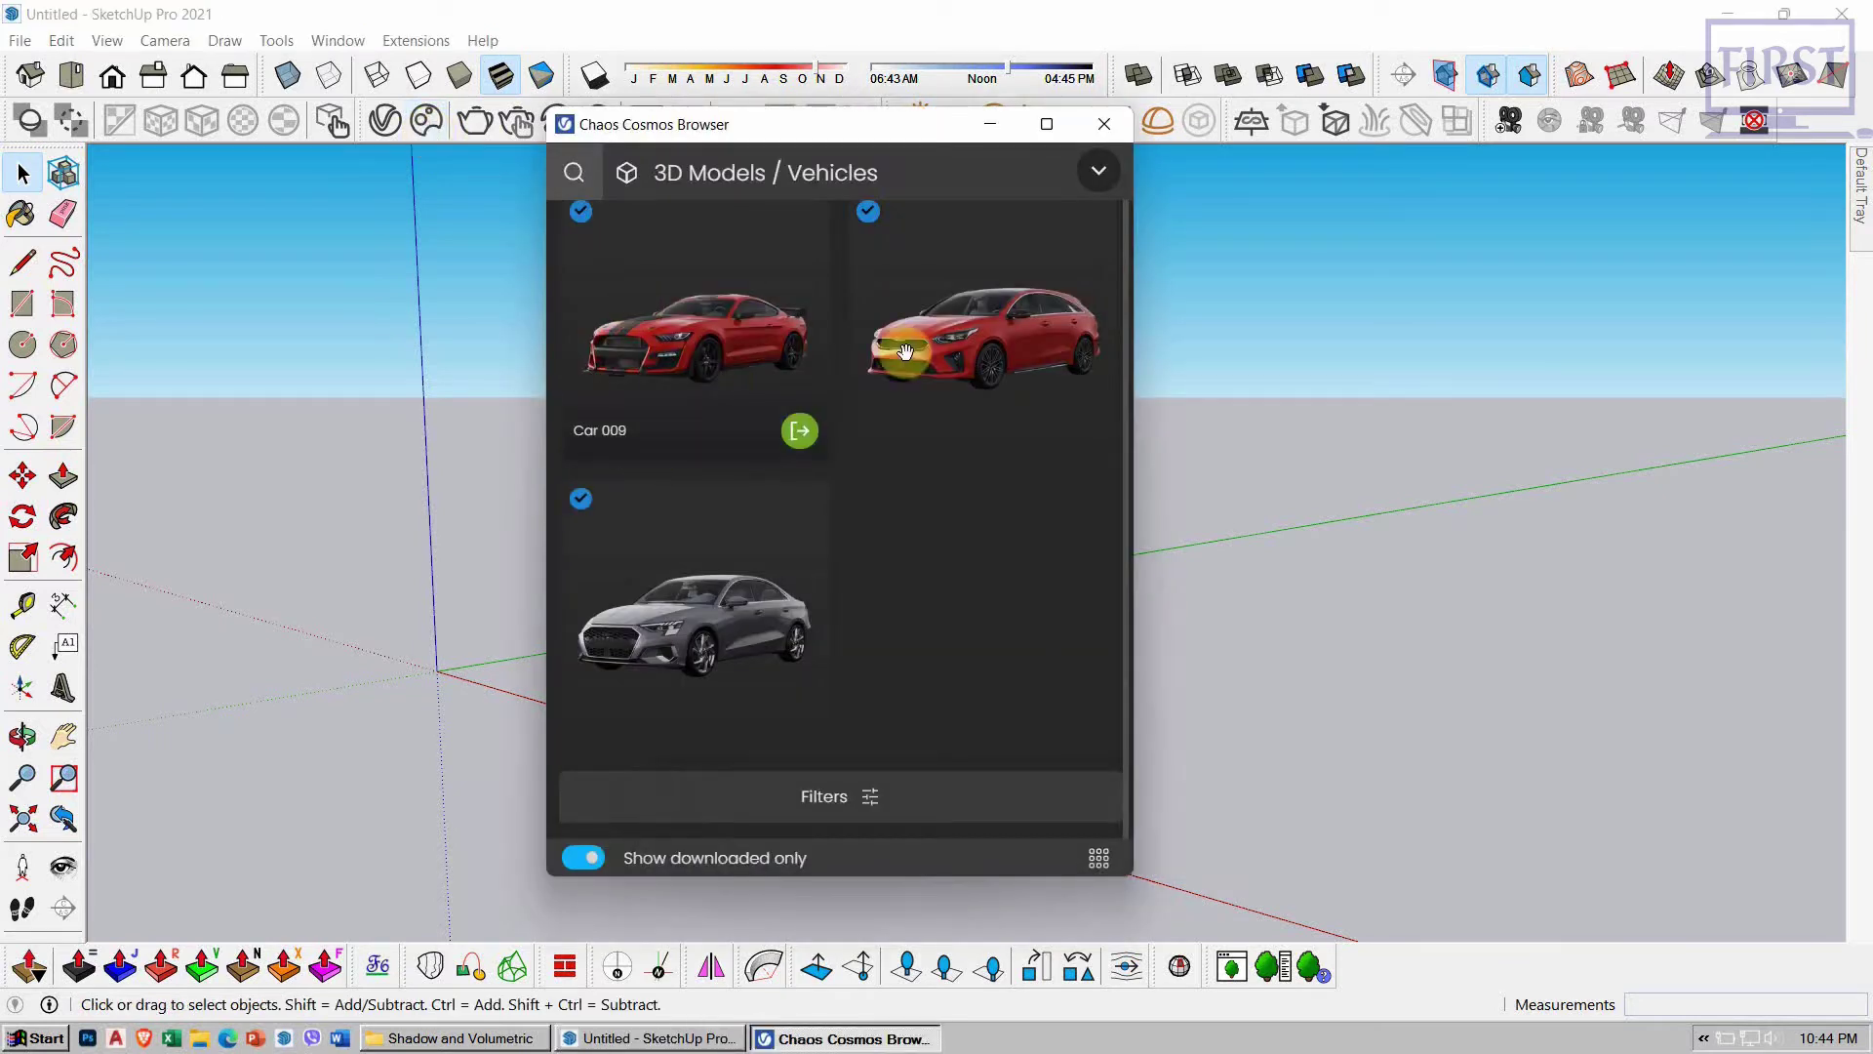
scroll(999, 239, "up", 2)
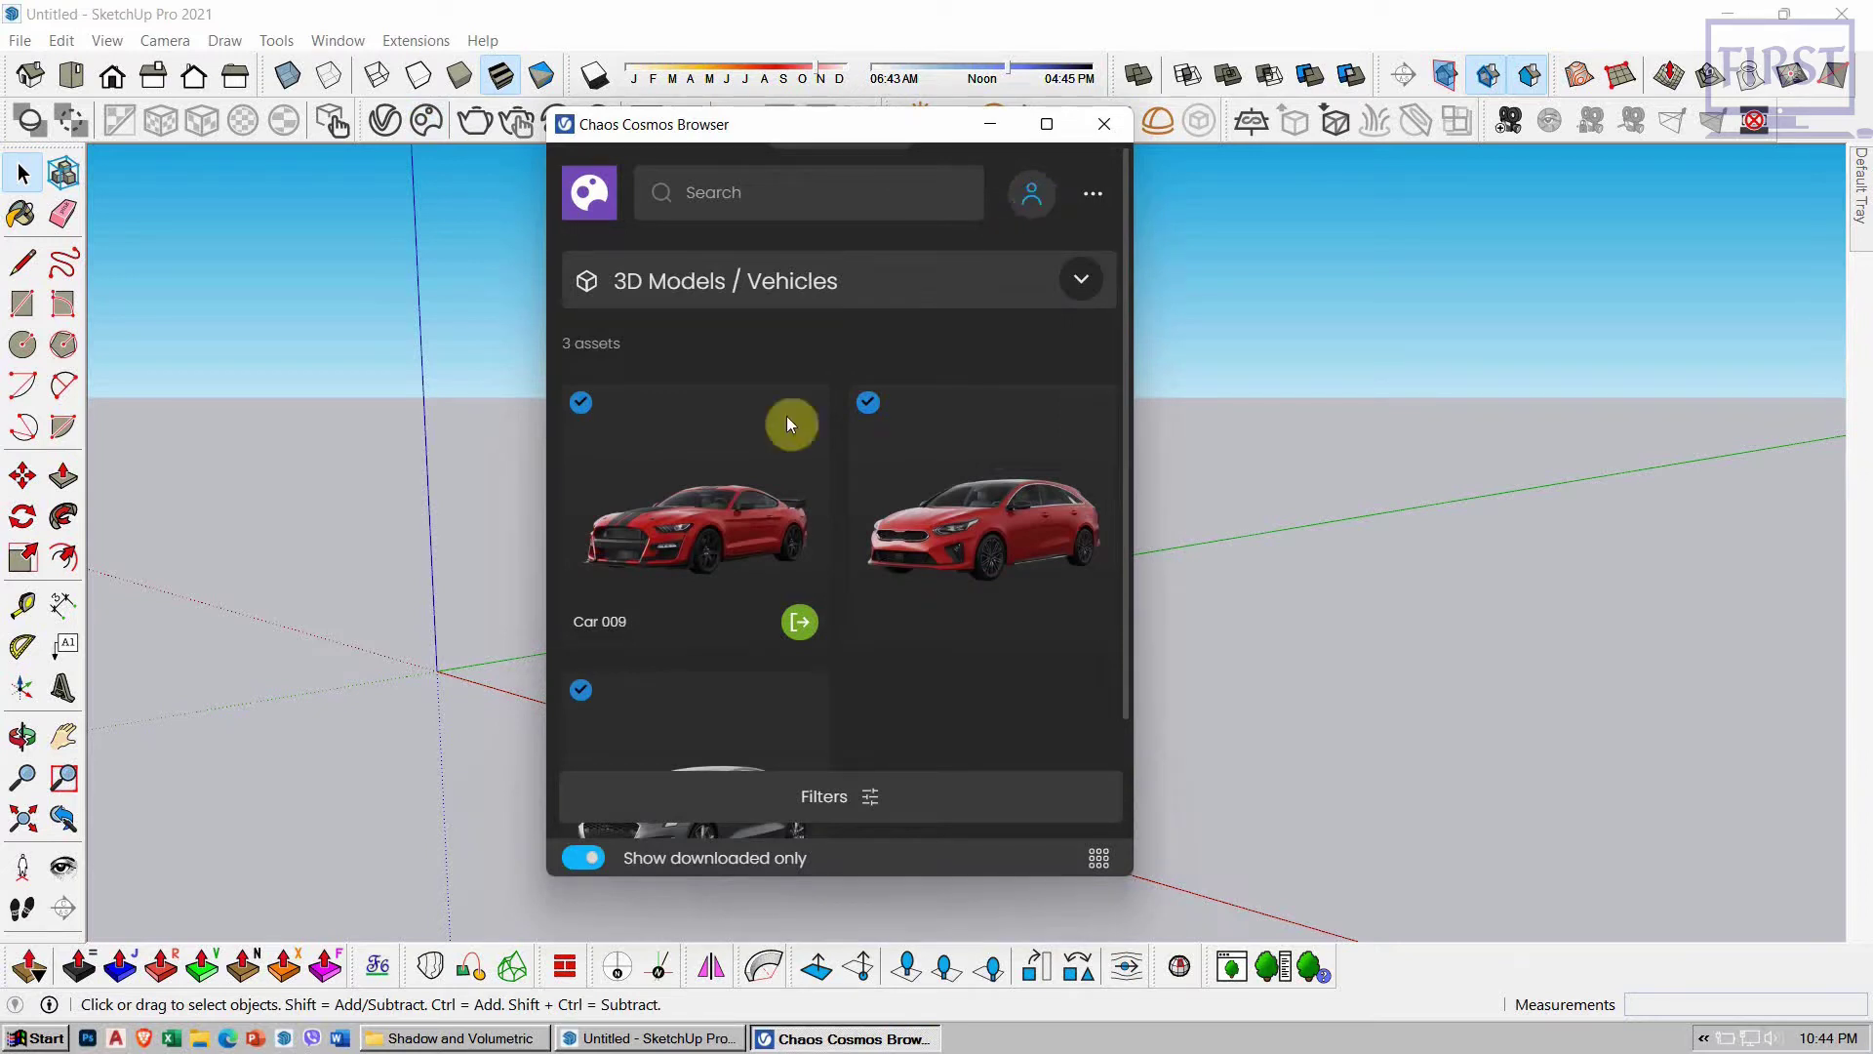
scroll(782, 569, "down", 2)
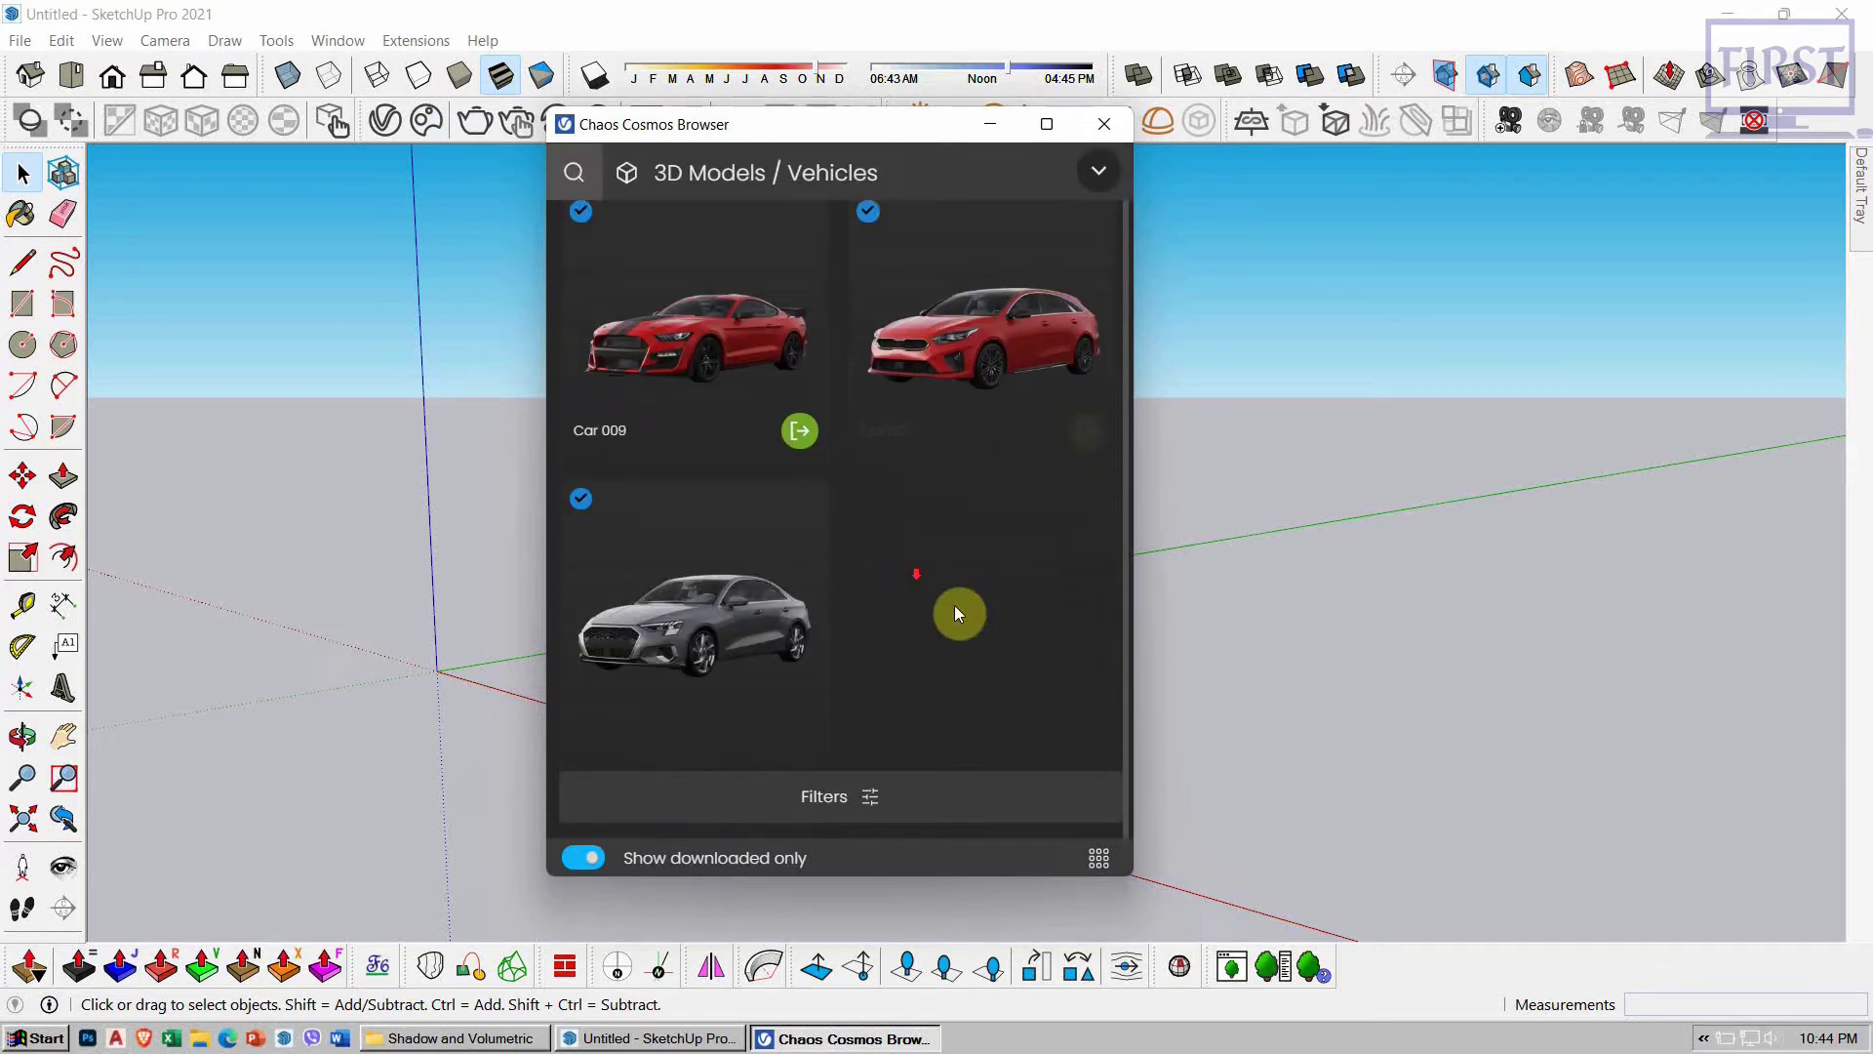
left_click(800, 432)
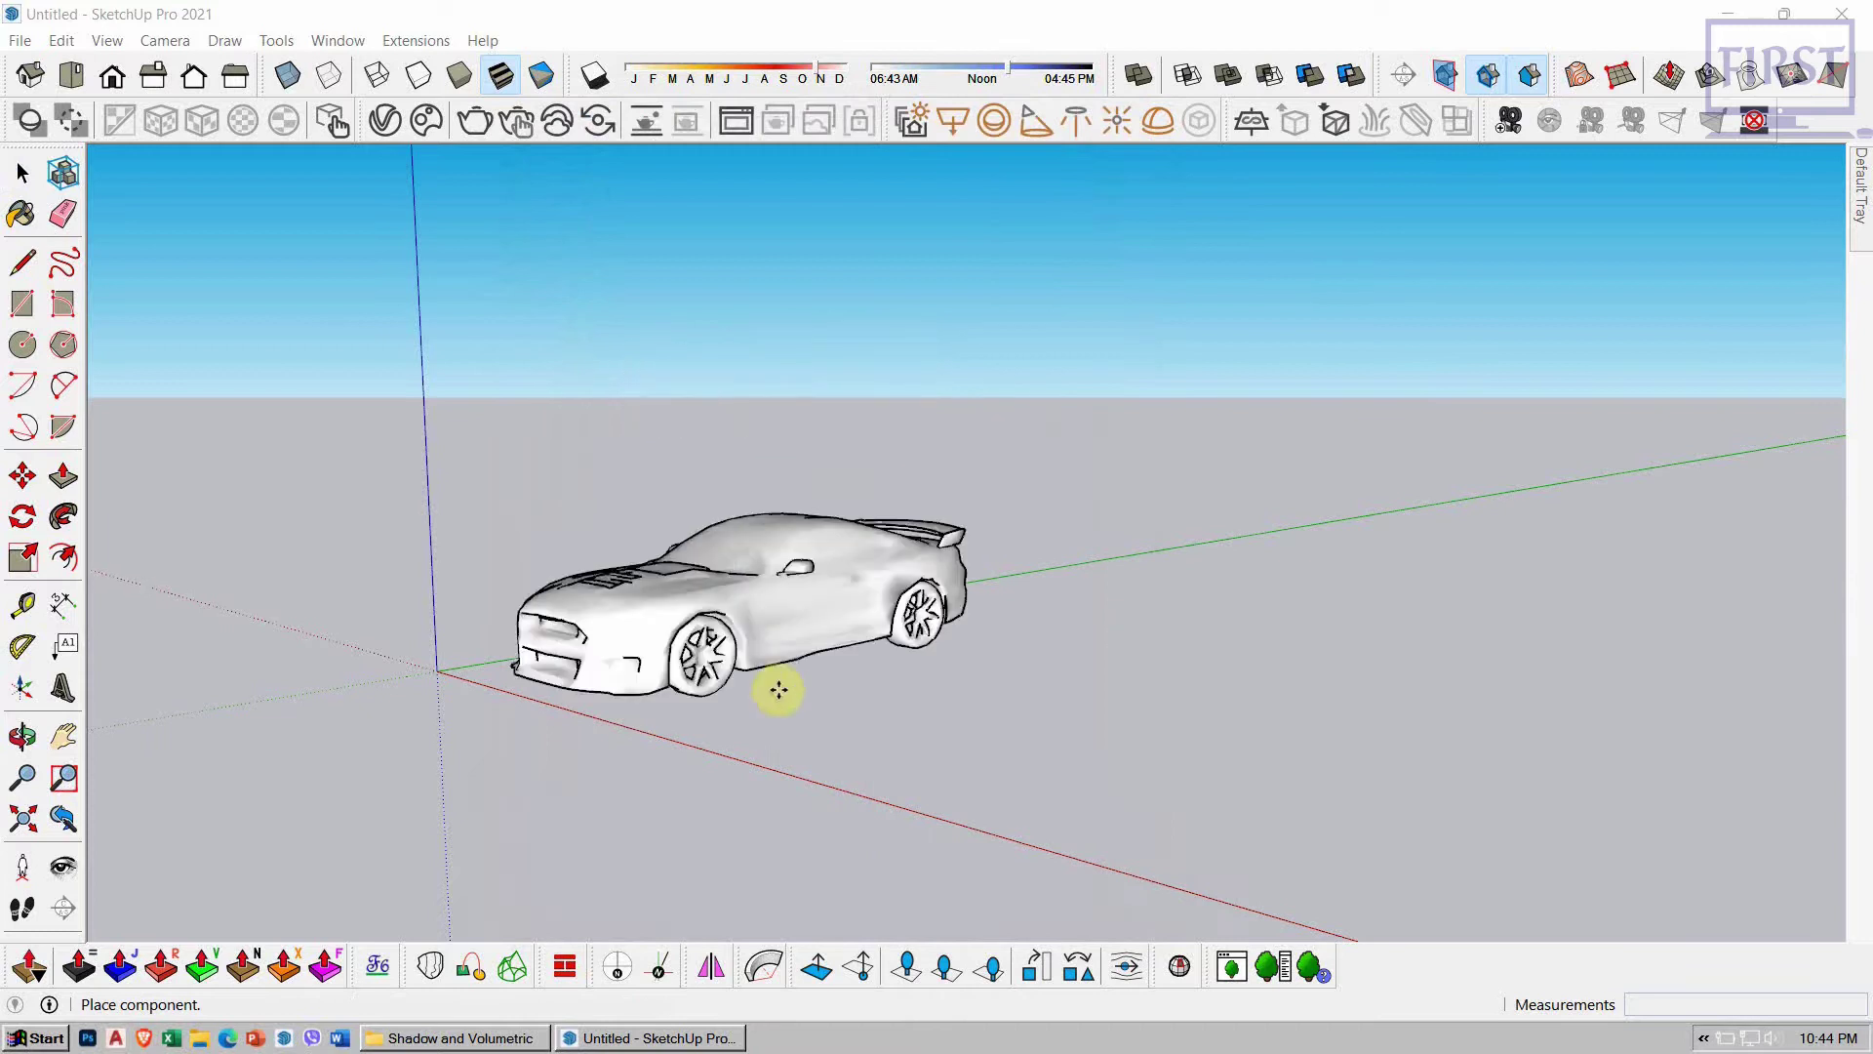
left_click(829, 703)
Step: Rotate the car to a new heading, then orbit to look down on it
key("q")
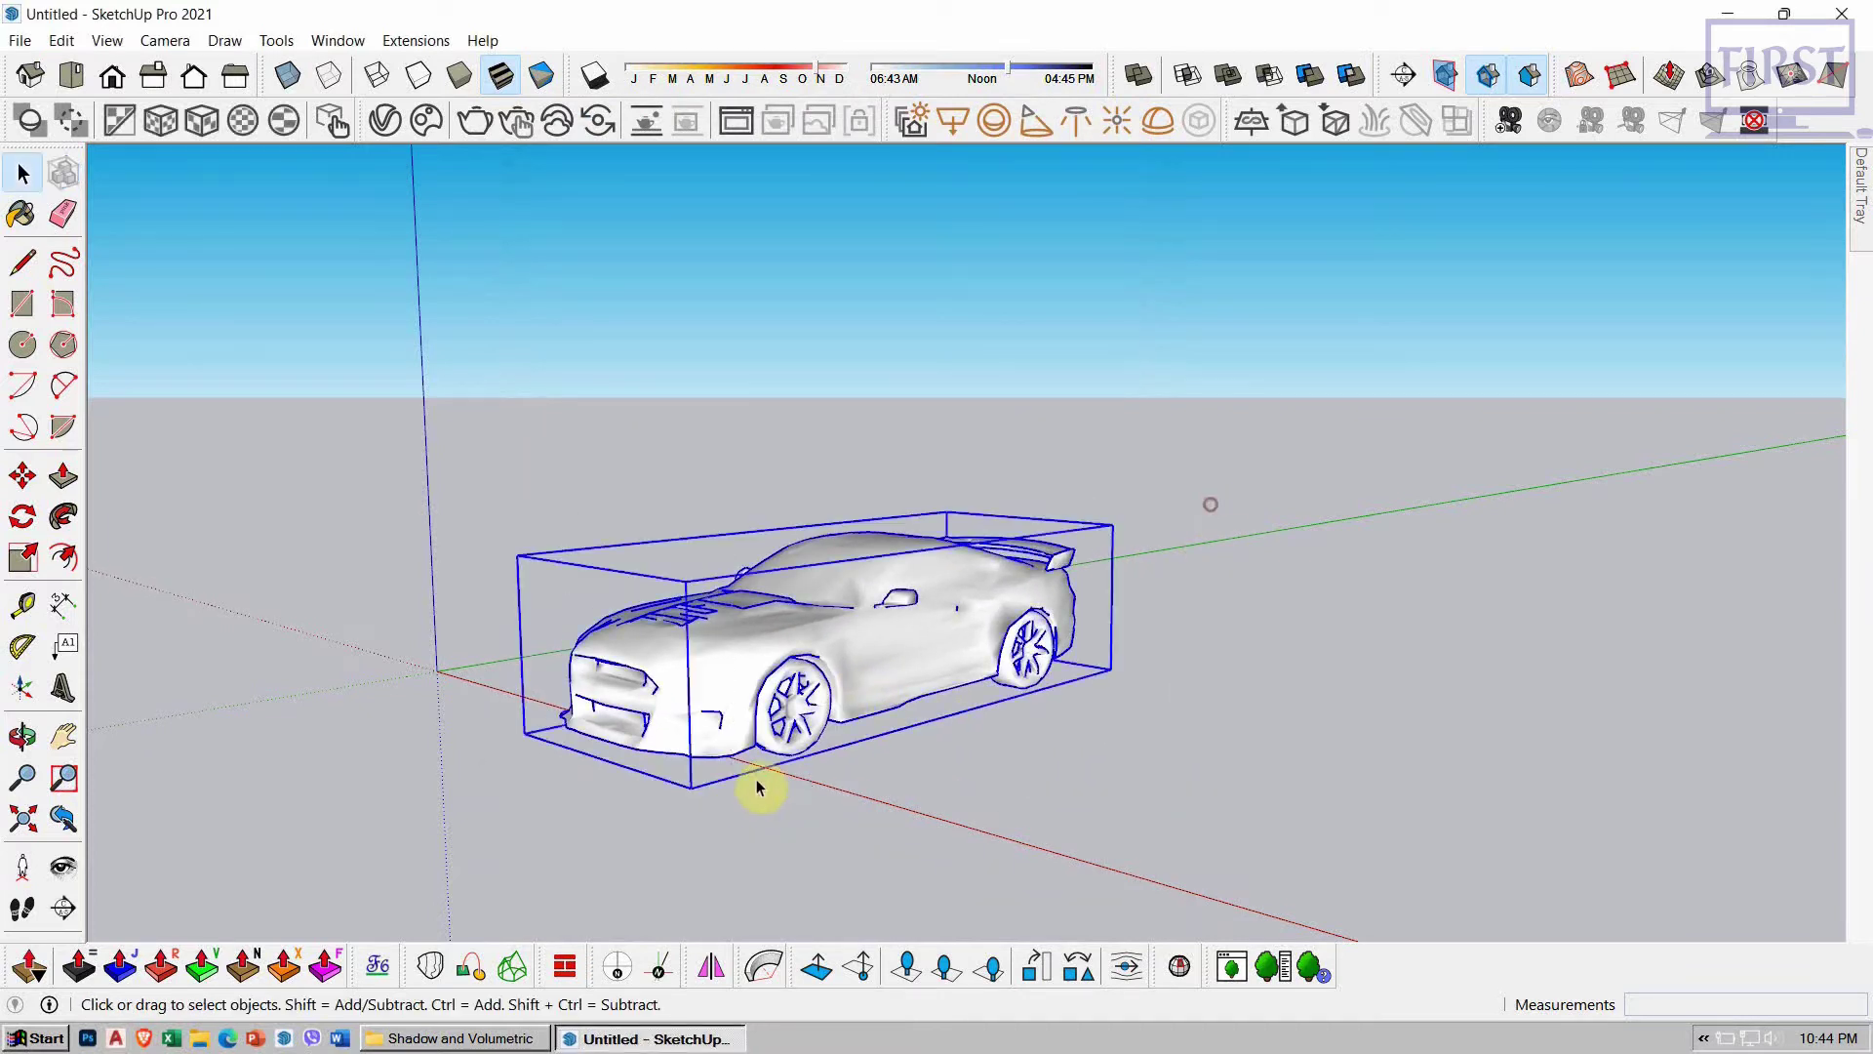
left_click(1272, 720)
left_click(1319, 753)
key("space")
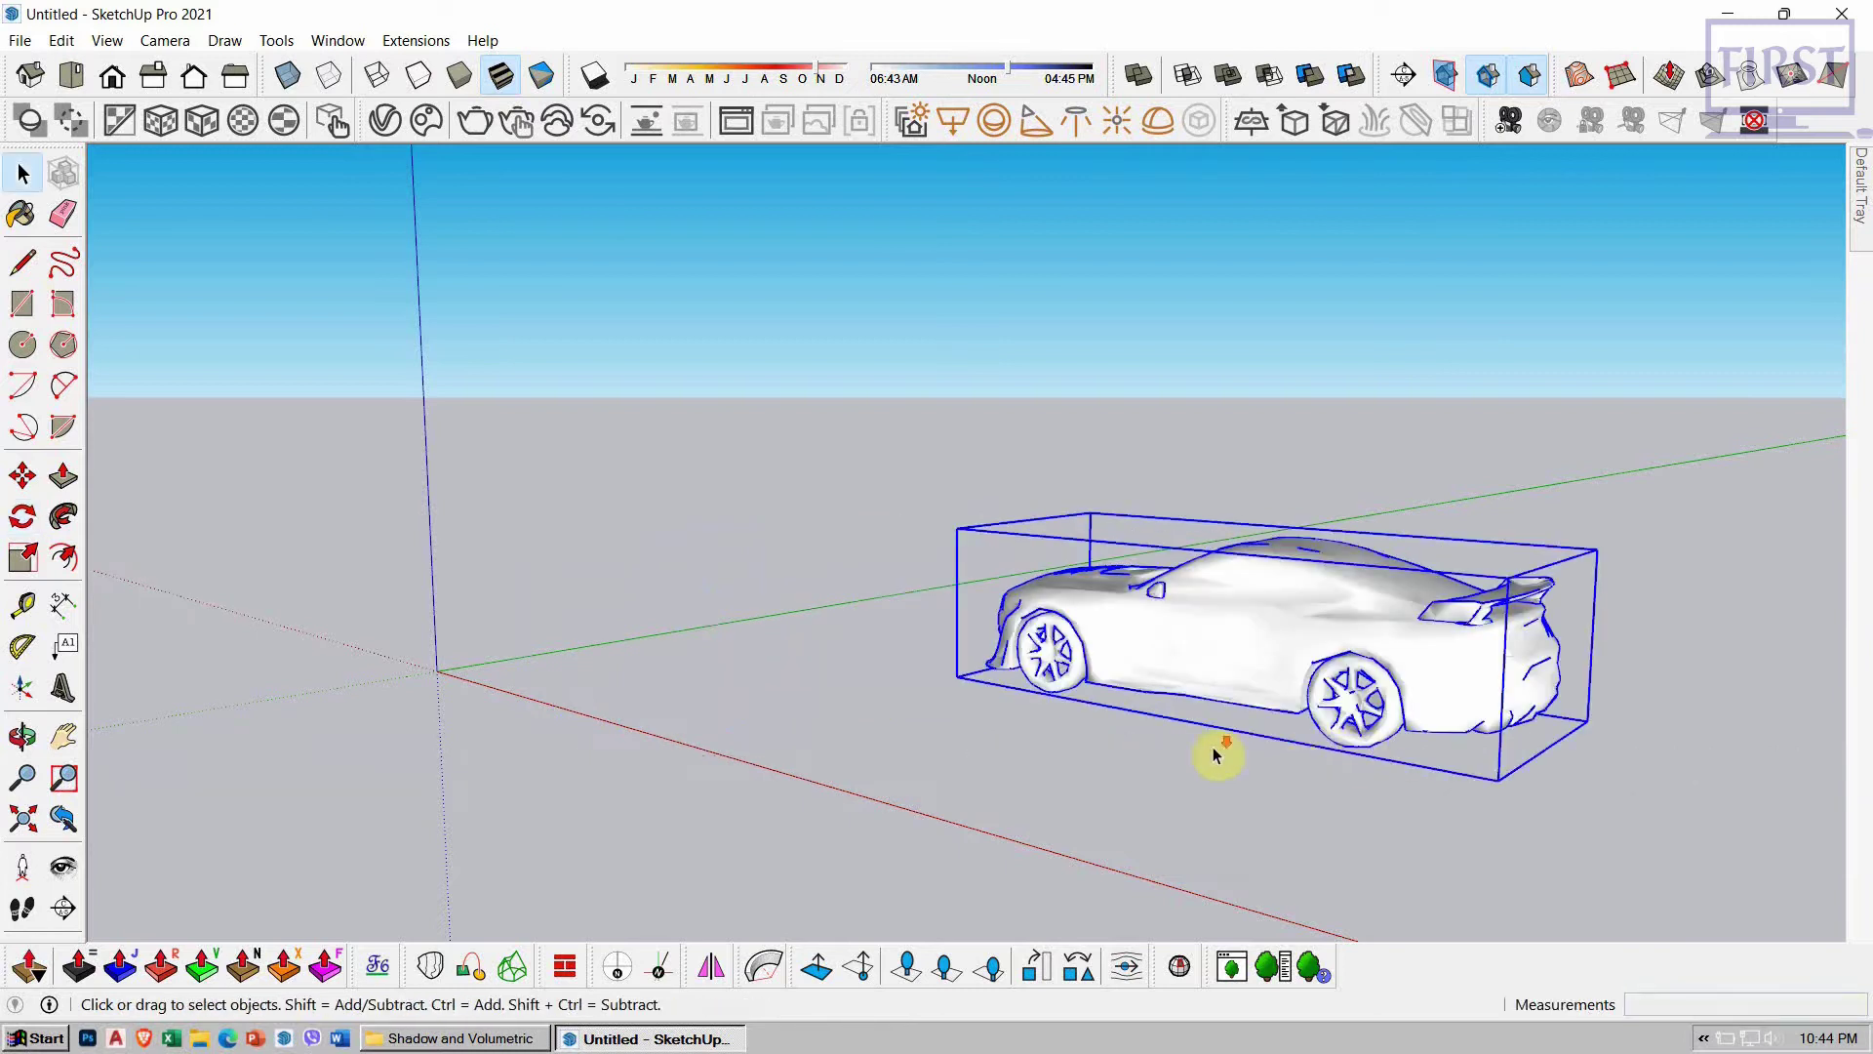
middle_click_drag(1303, 771, 698, 565)
left_click(1079, 757)
mouse_move(1079, 757)
middle_mouse_down()
mouse_move(920, 698)
mouse_move(978, 612)
mouse_move(891, 669)
mouse_move(793, 692)
mouse_move(732, 681)
mouse_move(781, 681)
middle_mouse_up()
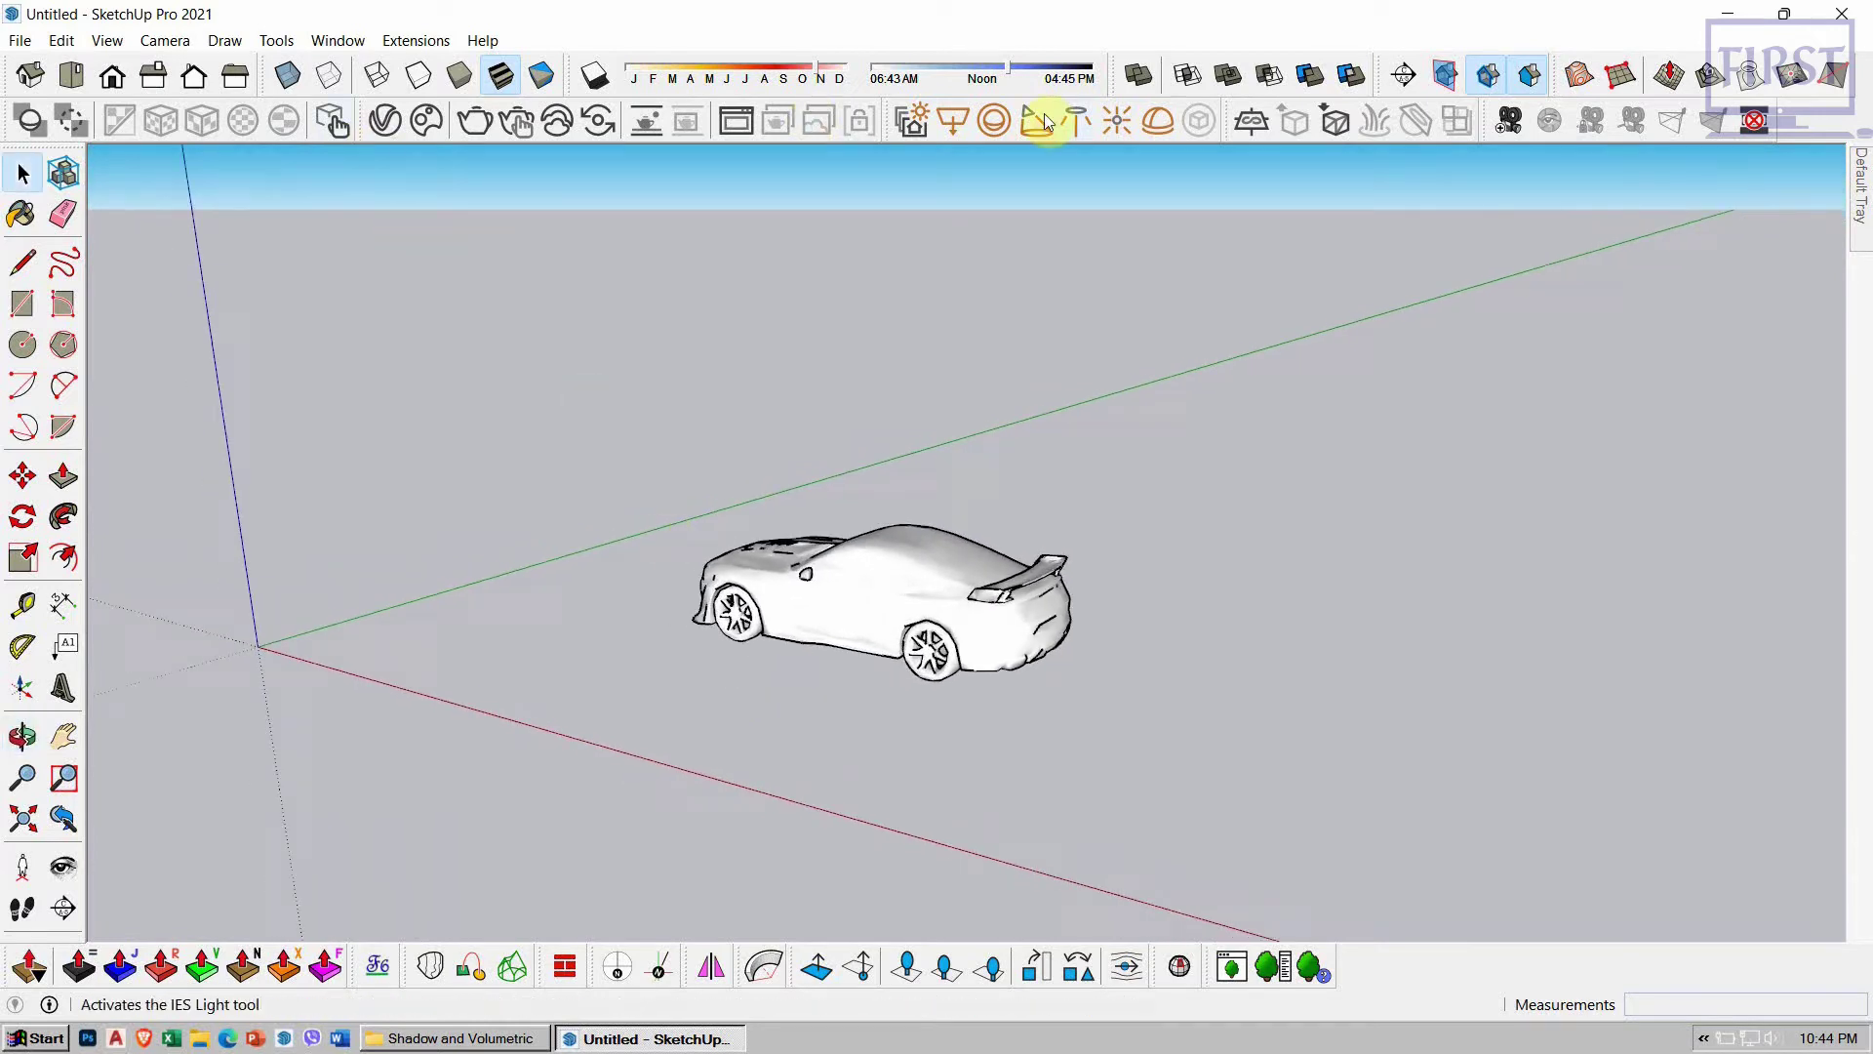
Step: Place a V-Ray Infinite Plane beneath the car's front wheel
left_click(1262, 120)
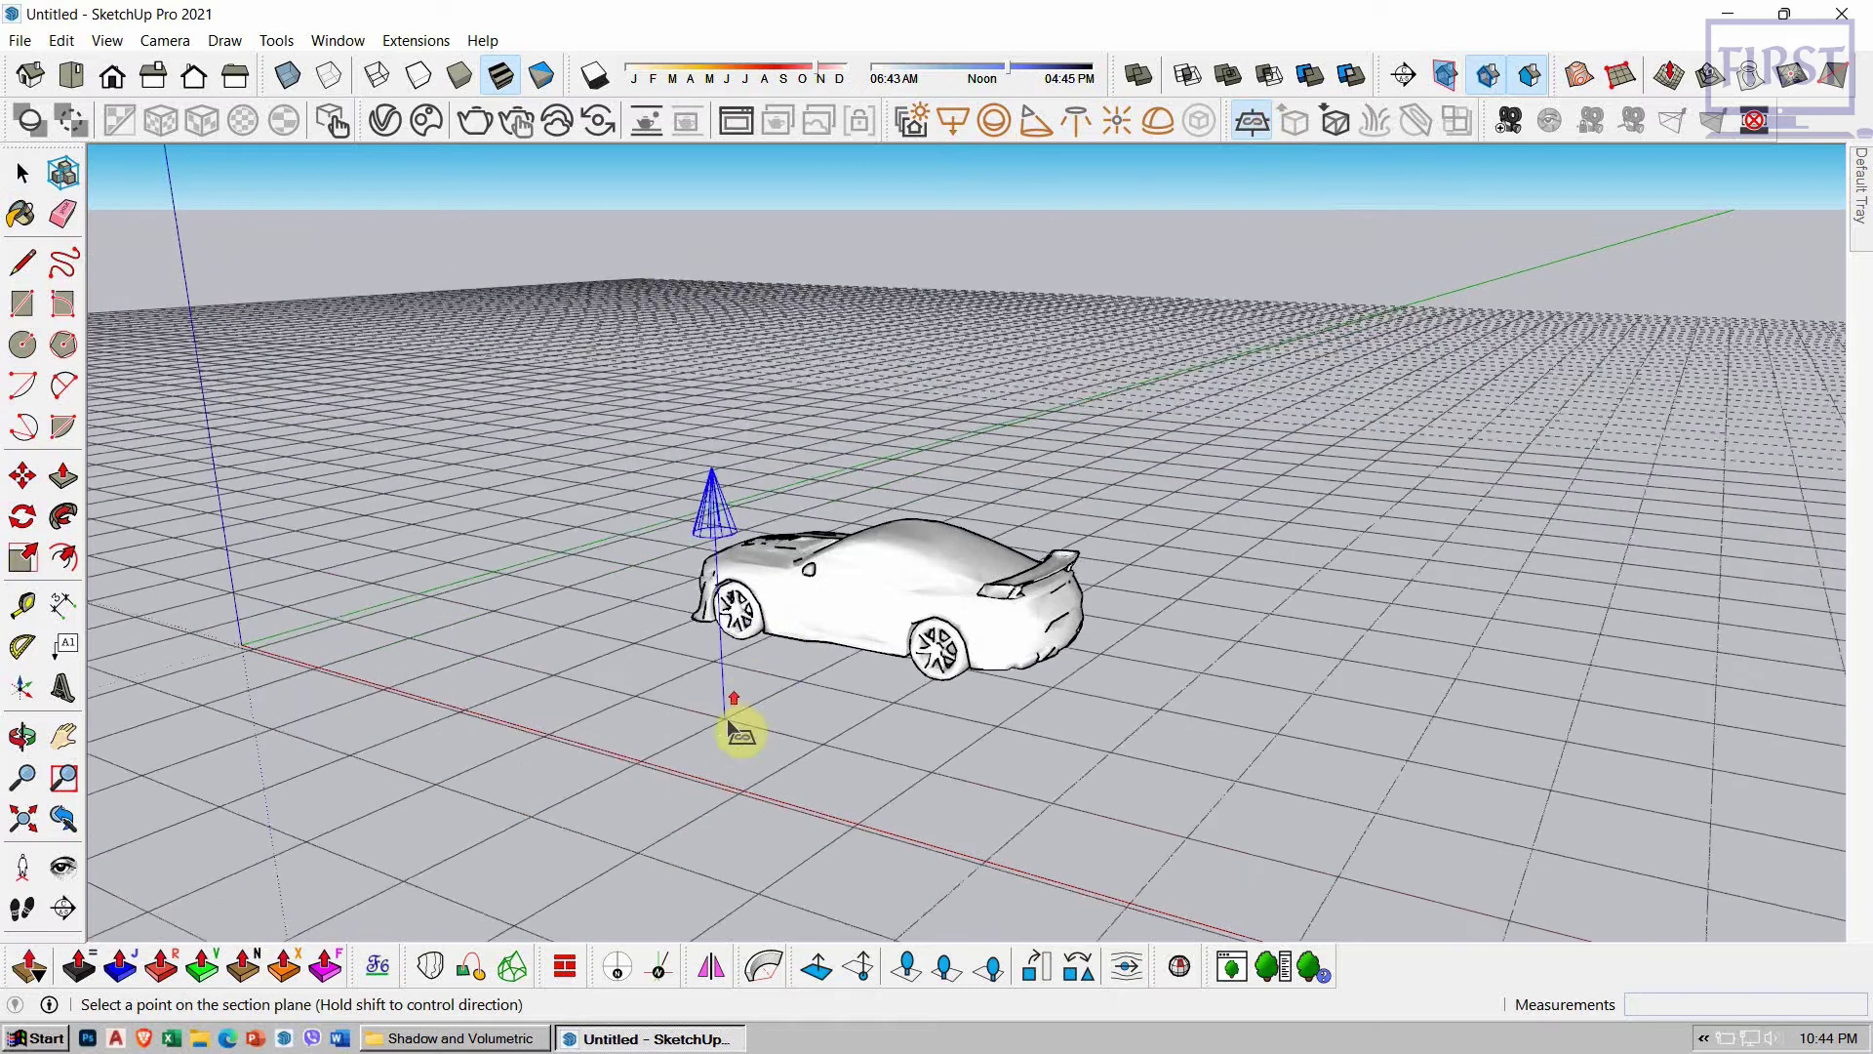
middle_click_drag(739, 732, 869, 585)
scroll(869, 656, "up", 2)
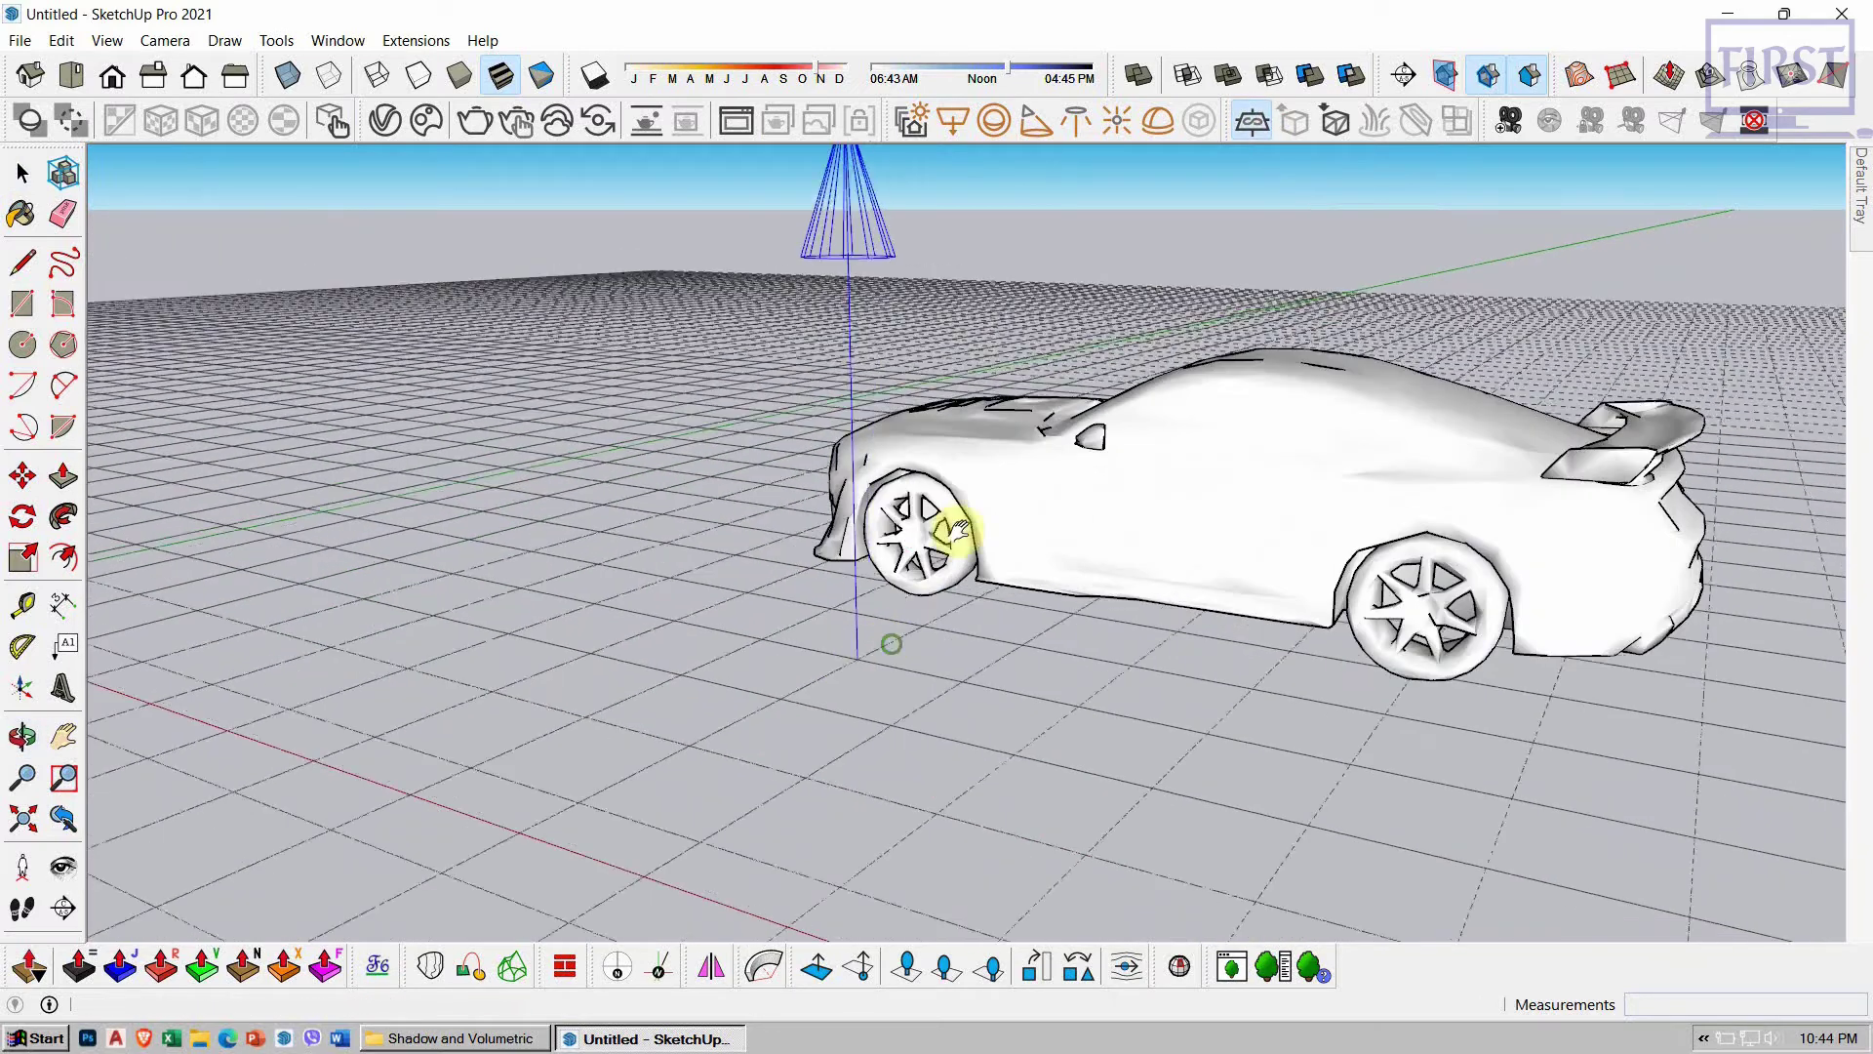
scroll(971, 502, "up", 4)
scroll(975, 488, "up", 1)
scroll(1034, 444, "up", 2)
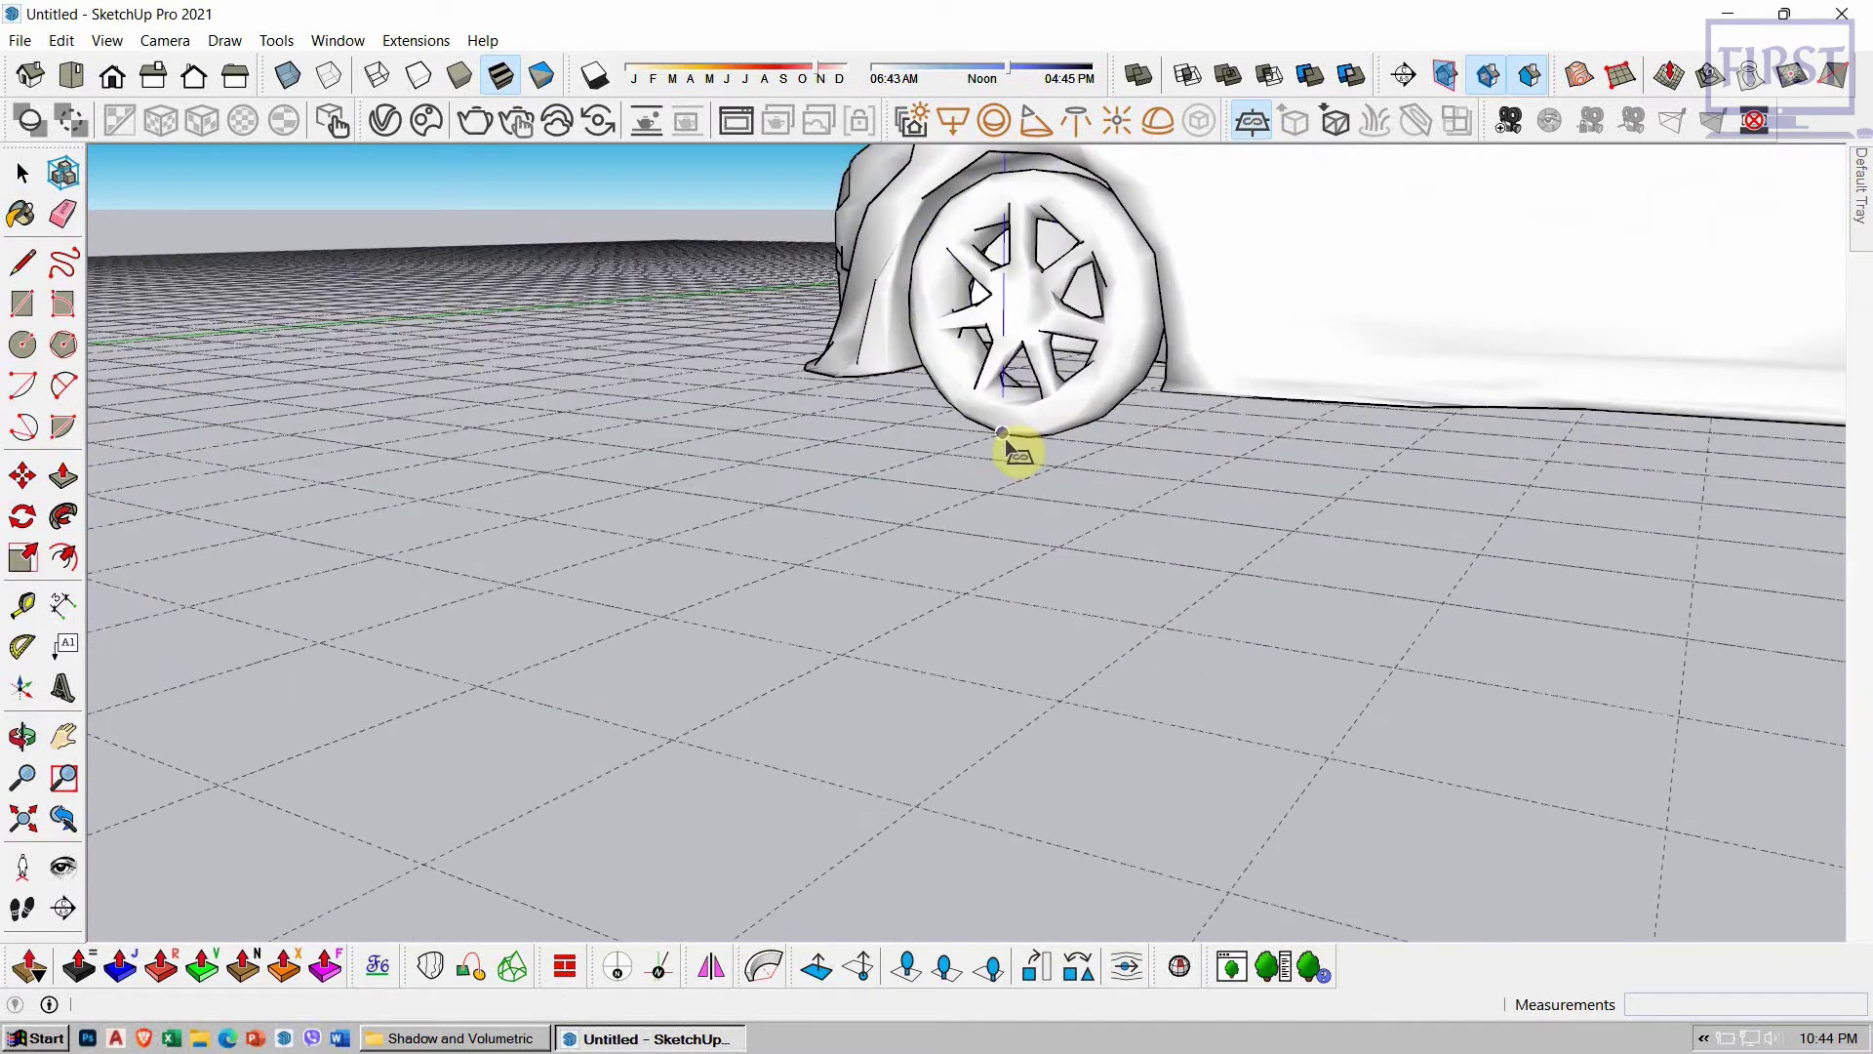
left_click(1005, 443)
mouse_move(1010, 449)
middle_mouse_down()
mouse_move(1071, 552)
mouse_move(1046, 431)
middle_mouse_up()
scroll(1057, 412, "up", 2)
Step: Raise the infinite plane slightly along the blue axis
left_click(1070, 421)
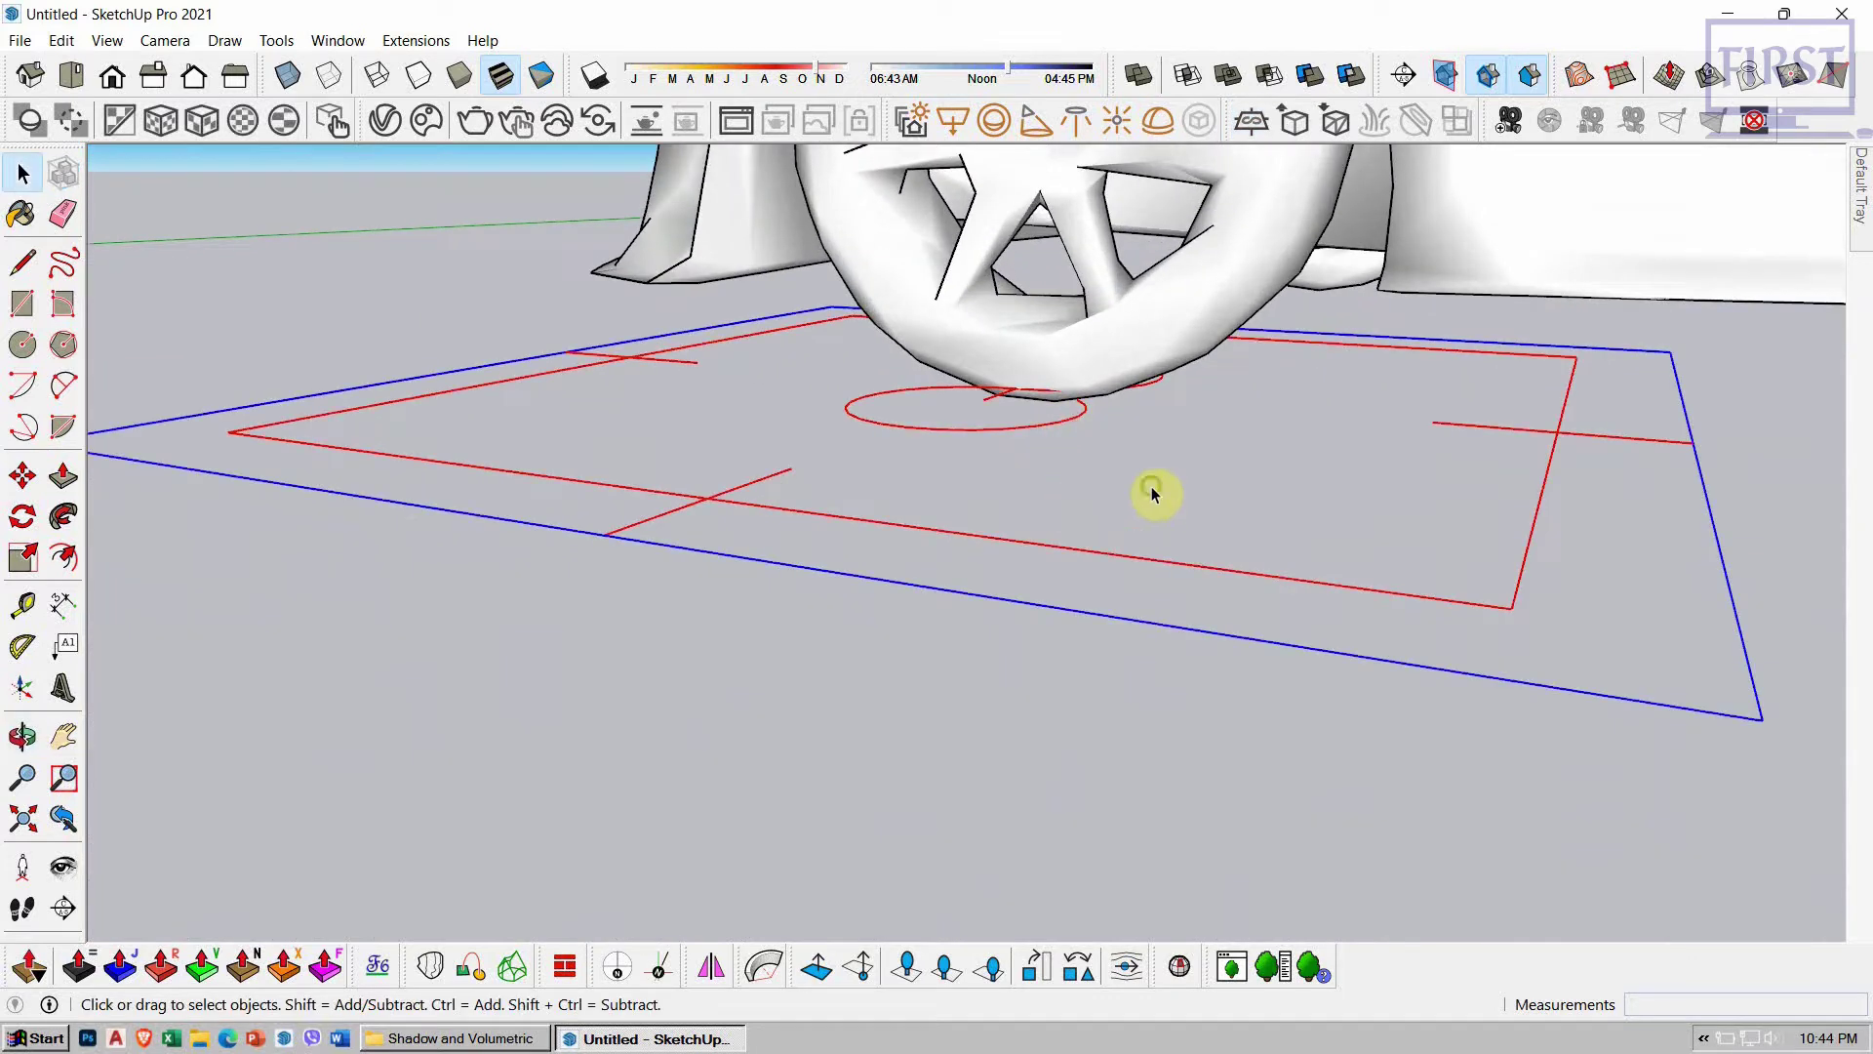
scroll(1185, 468, "up", 2)
key("m")
left_click(1231, 425)
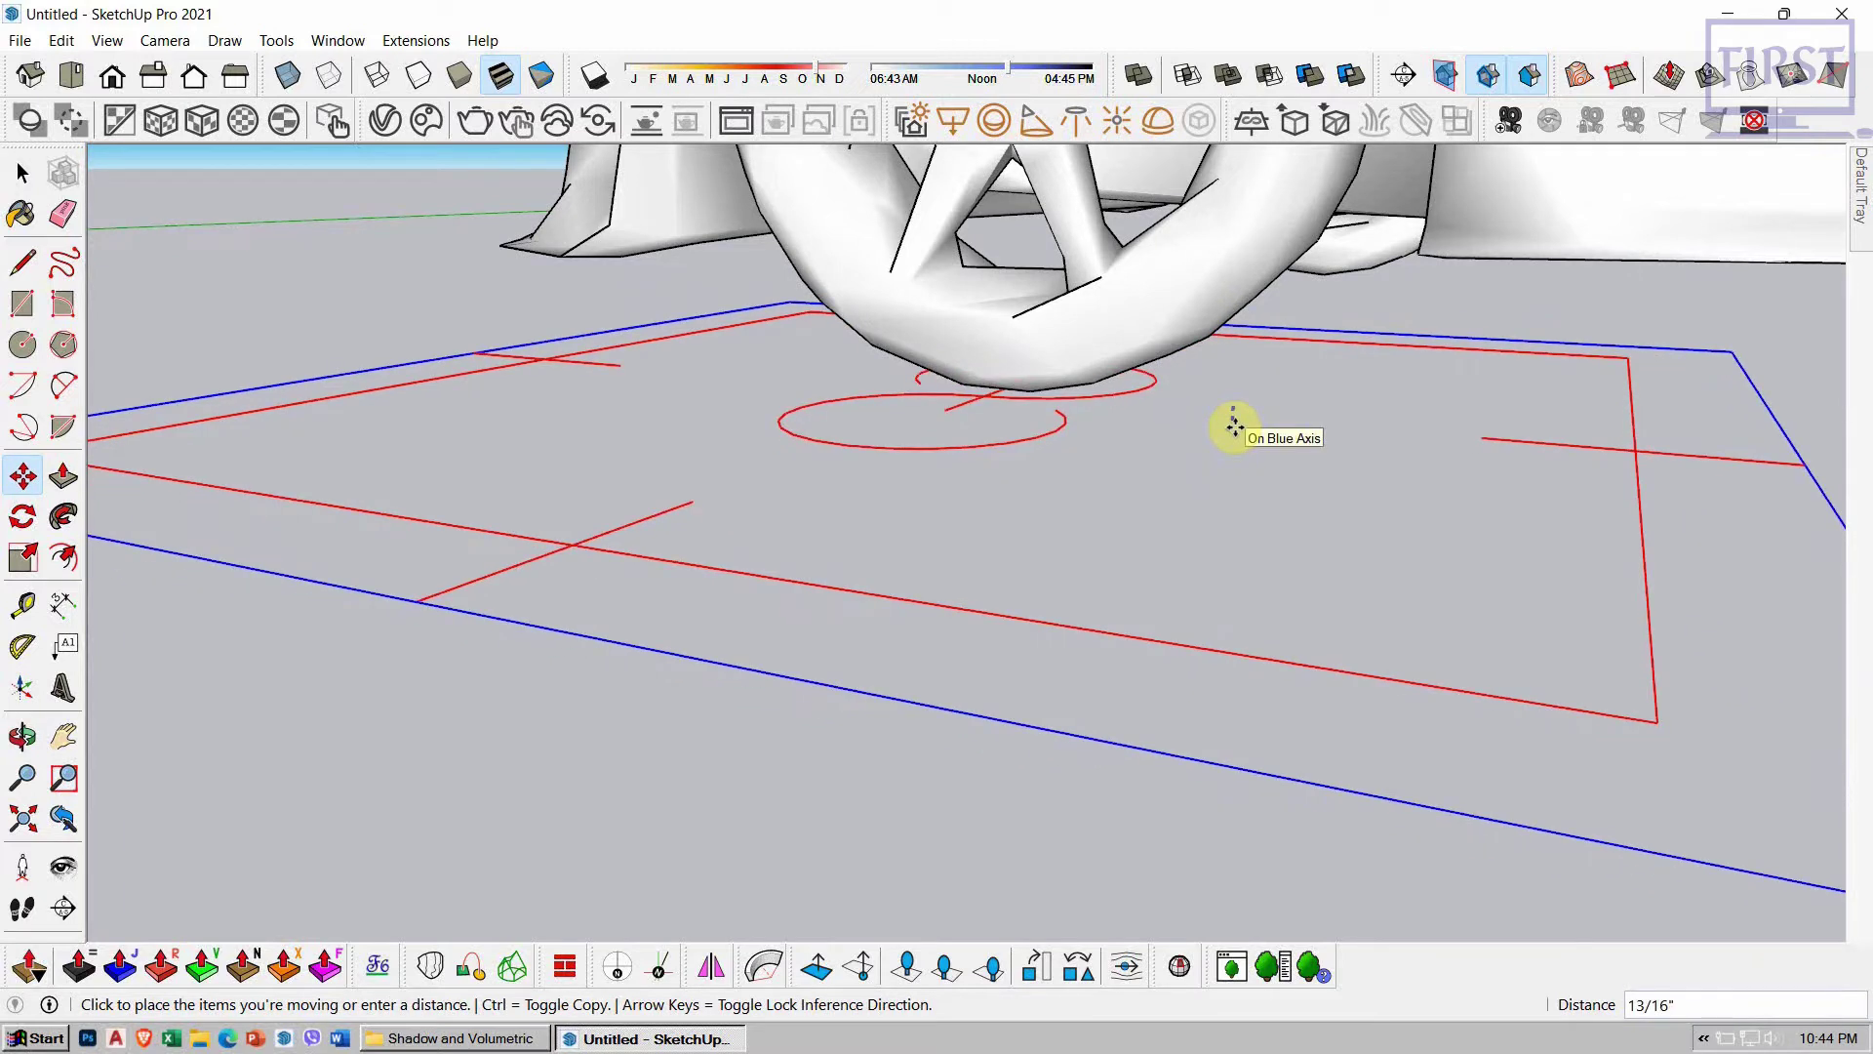
left_click(1233, 420)
key("space")
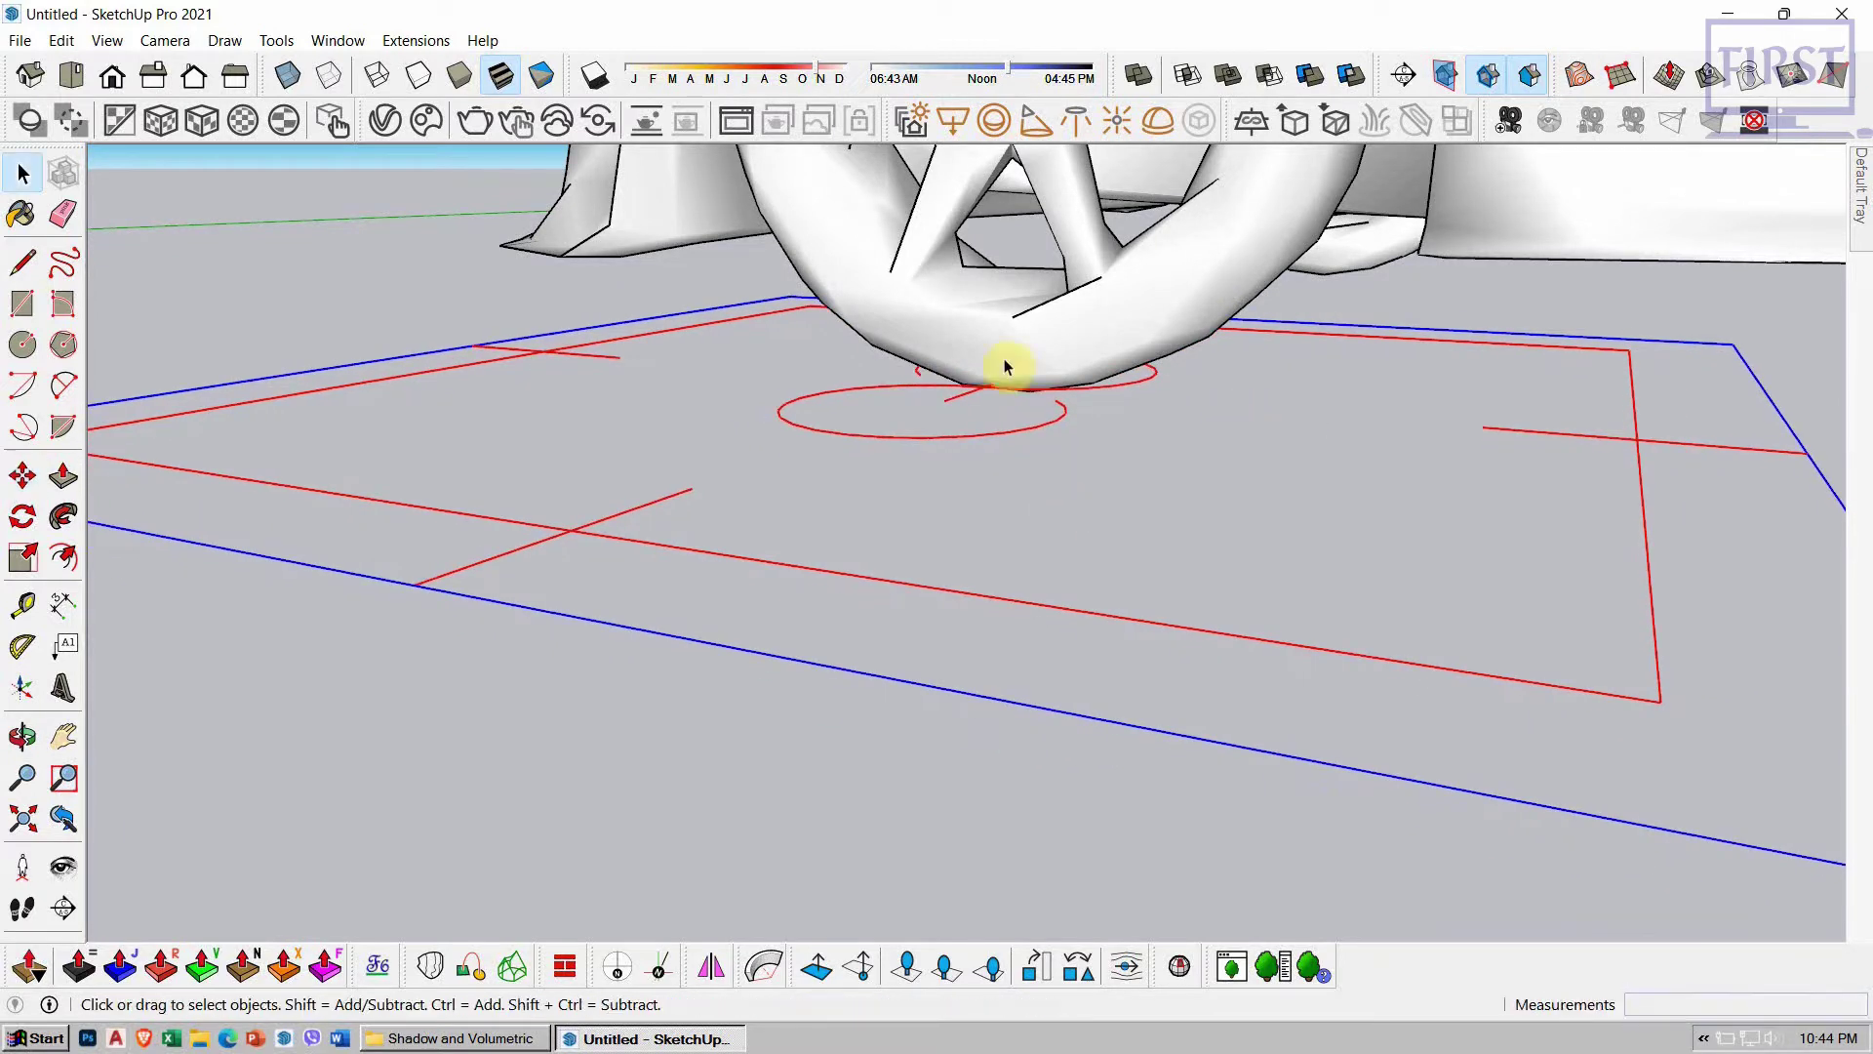
scroll(1150, 510, "down", 2)
scroll(1189, 485, "down", 2)
scroll(962, 528, "down", 2)
scroll(1187, 563, "down", 2)
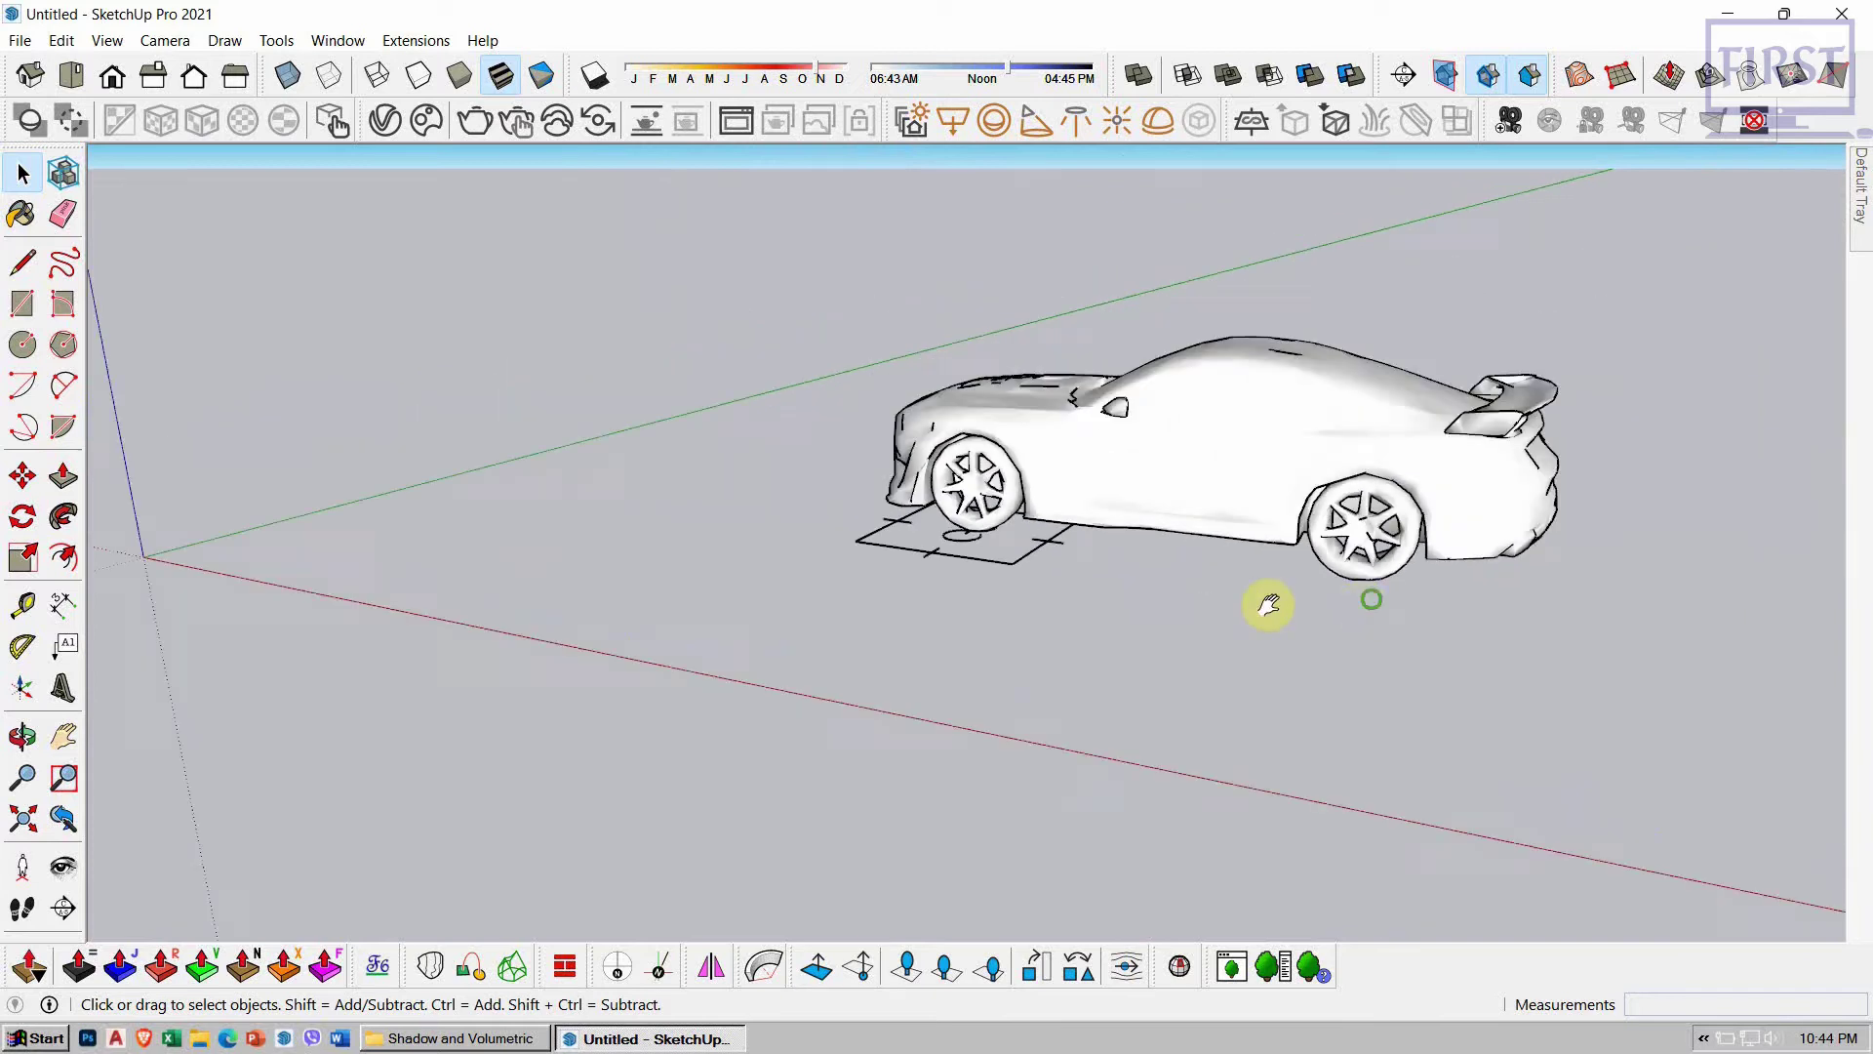
scroll(1268, 634, "down", 2)
Step: Check the car and plane selections and frame the whole car left of centre
middle_click_drag(1129, 682, 1053, 656)
scroll(995, 530, "up", 3)
scroll(1154, 410, "up", 2)
left_click(1153, 410)
mouse_move(1153, 409)
middle_mouse_down()
mouse_move(1037, 472)
mouse_move(1003, 543)
middle_mouse_up()
left_click(910, 519)
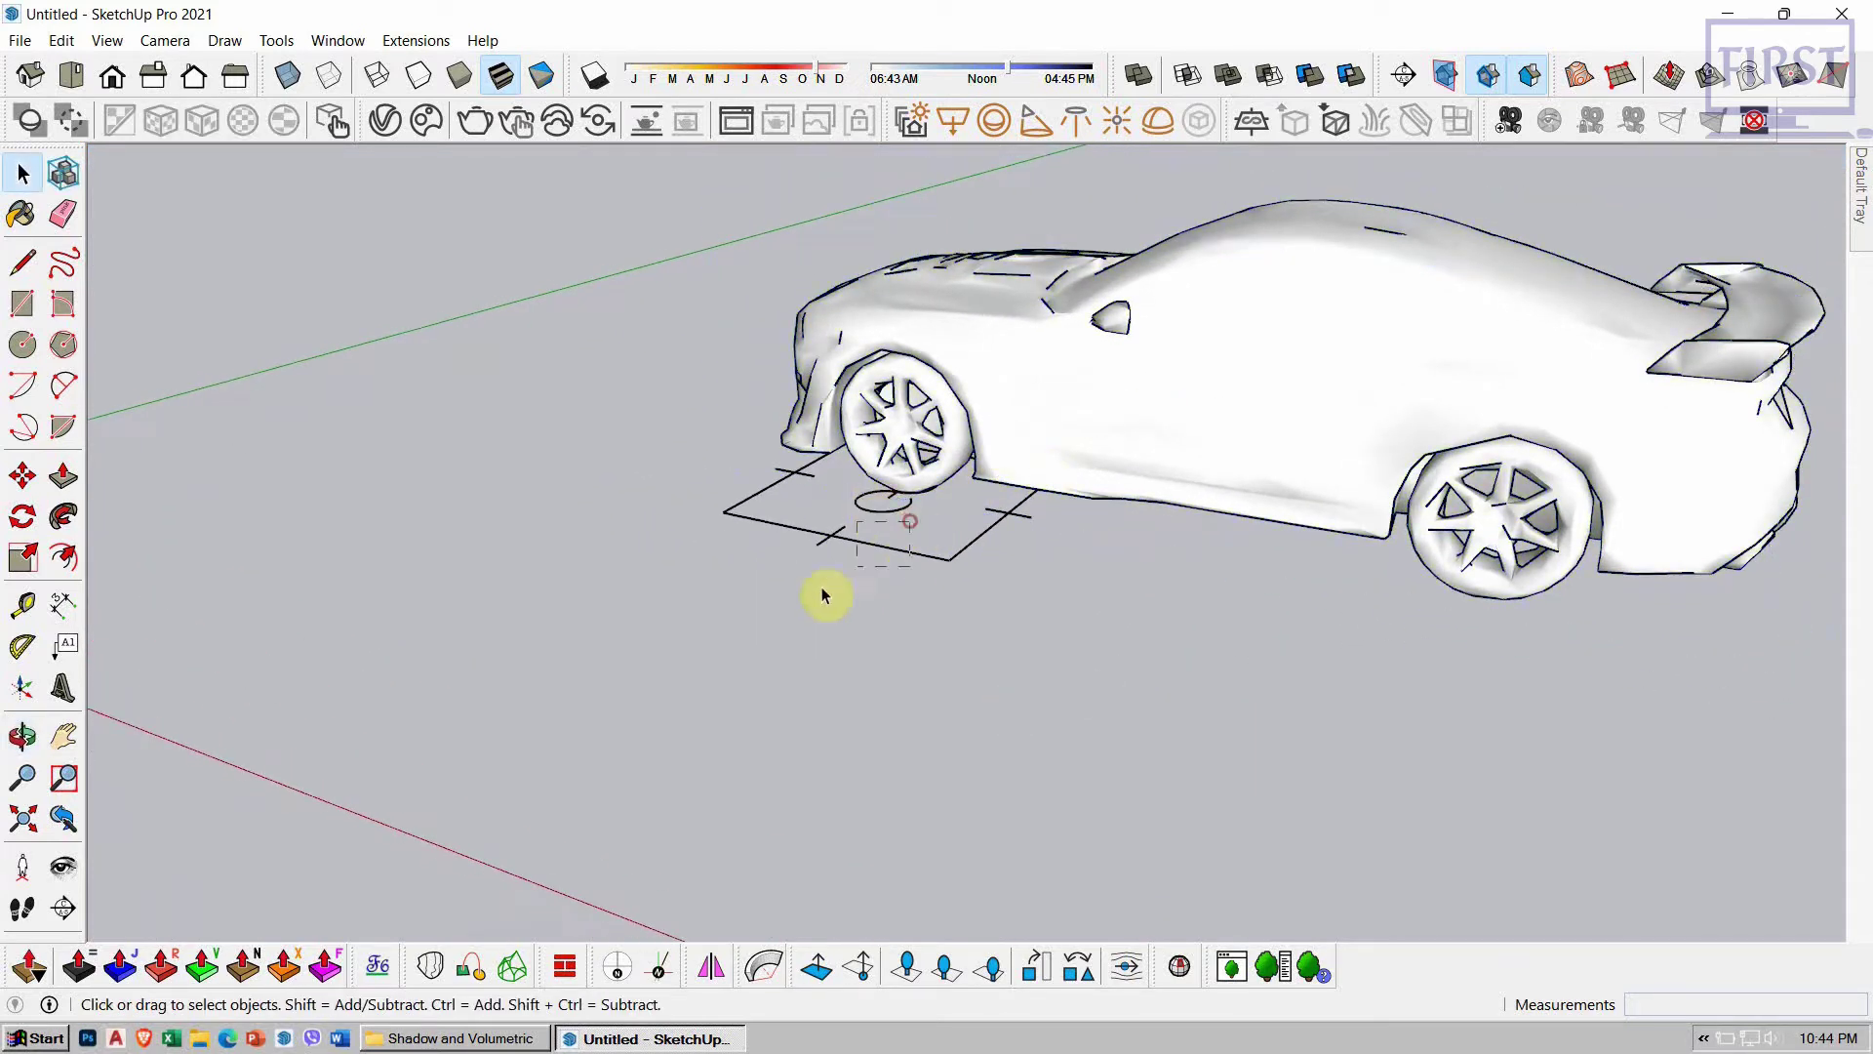
left_click(876, 566)
left_click(1175, 658)
middle_click_drag(1004, 573, 917, 458)
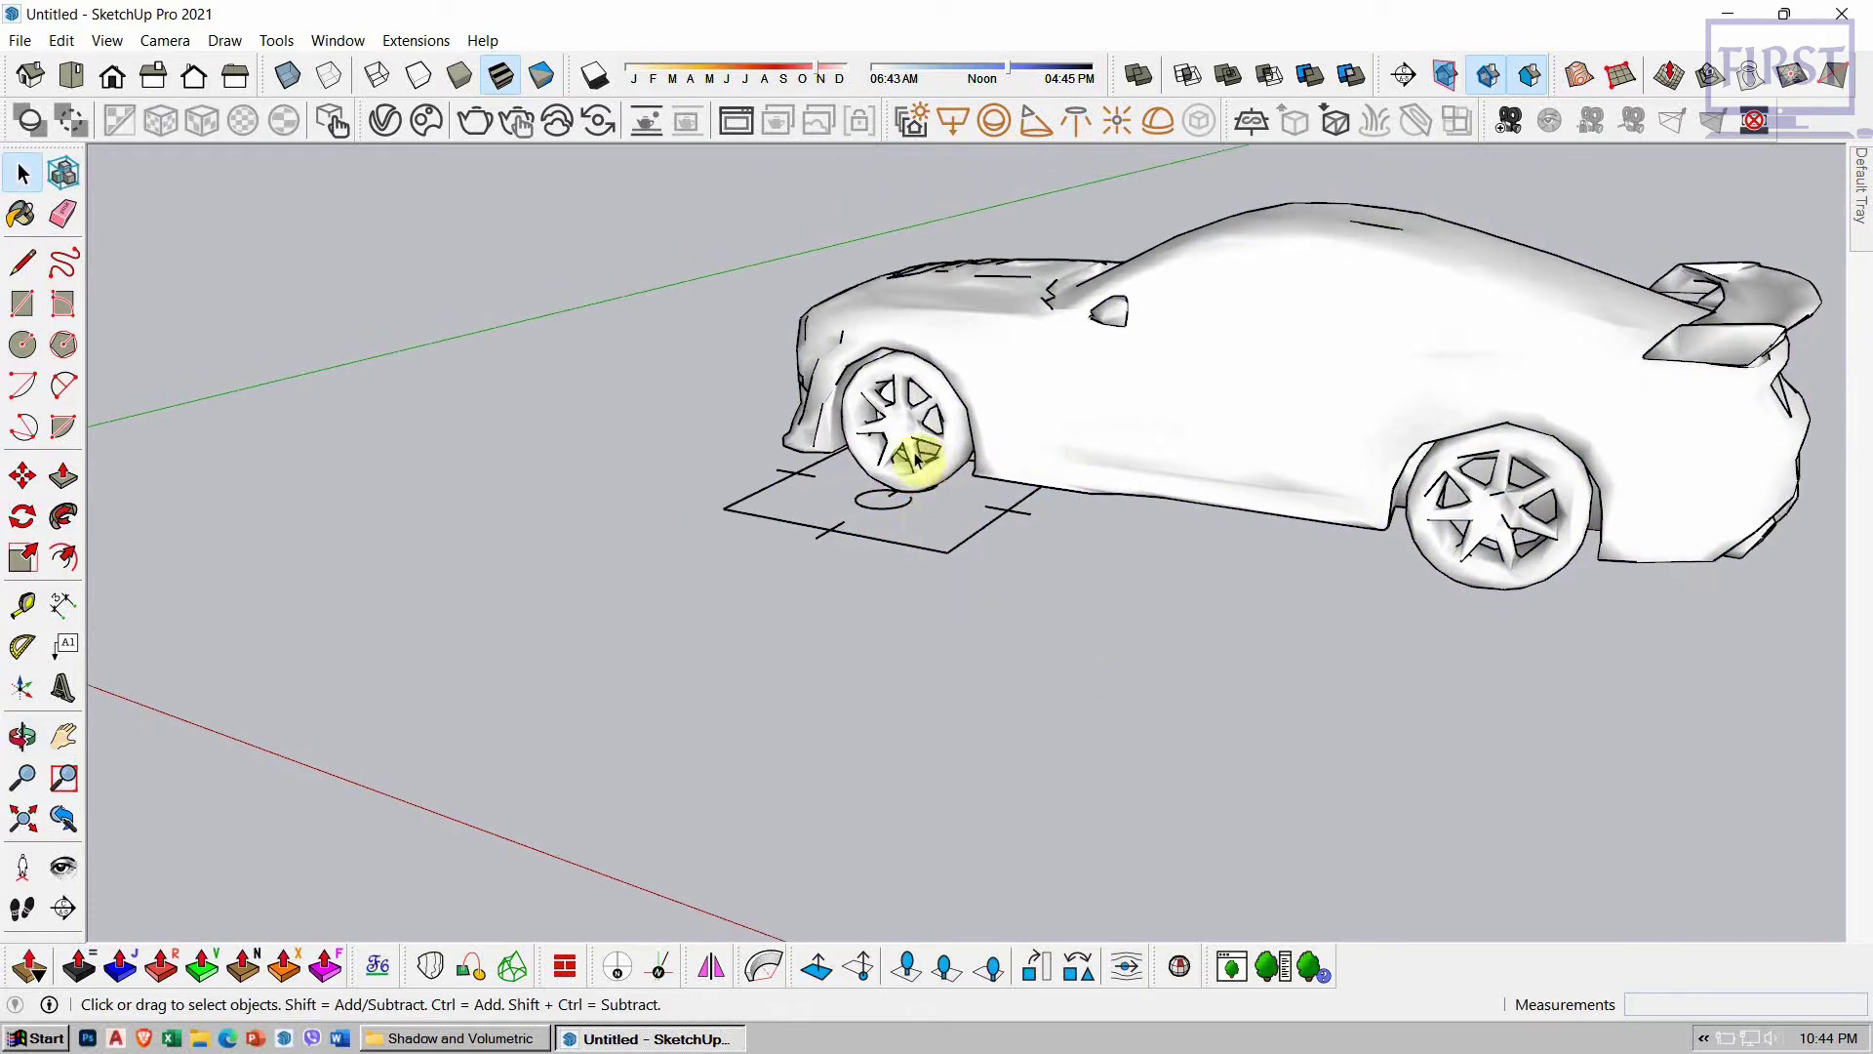
scroll(932, 526, "down", 3)
mouse_move(945, 589)
middle_mouse_down()
mouse_move(920, 523)
mouse_move(863, 646)
mouse_move(898, 556)
middle_mouse_up()
scroll(920, 523, "down", 2)
scroll(865, 472, "up", 2)
mouse_move(865, 472)
middle_mouse_down()
mouse_move(894, 644)
mouse_move(751, 543)
mouse_move(758, 640)
middle_mouse_up()
scroll(894, 644, "up", 1)
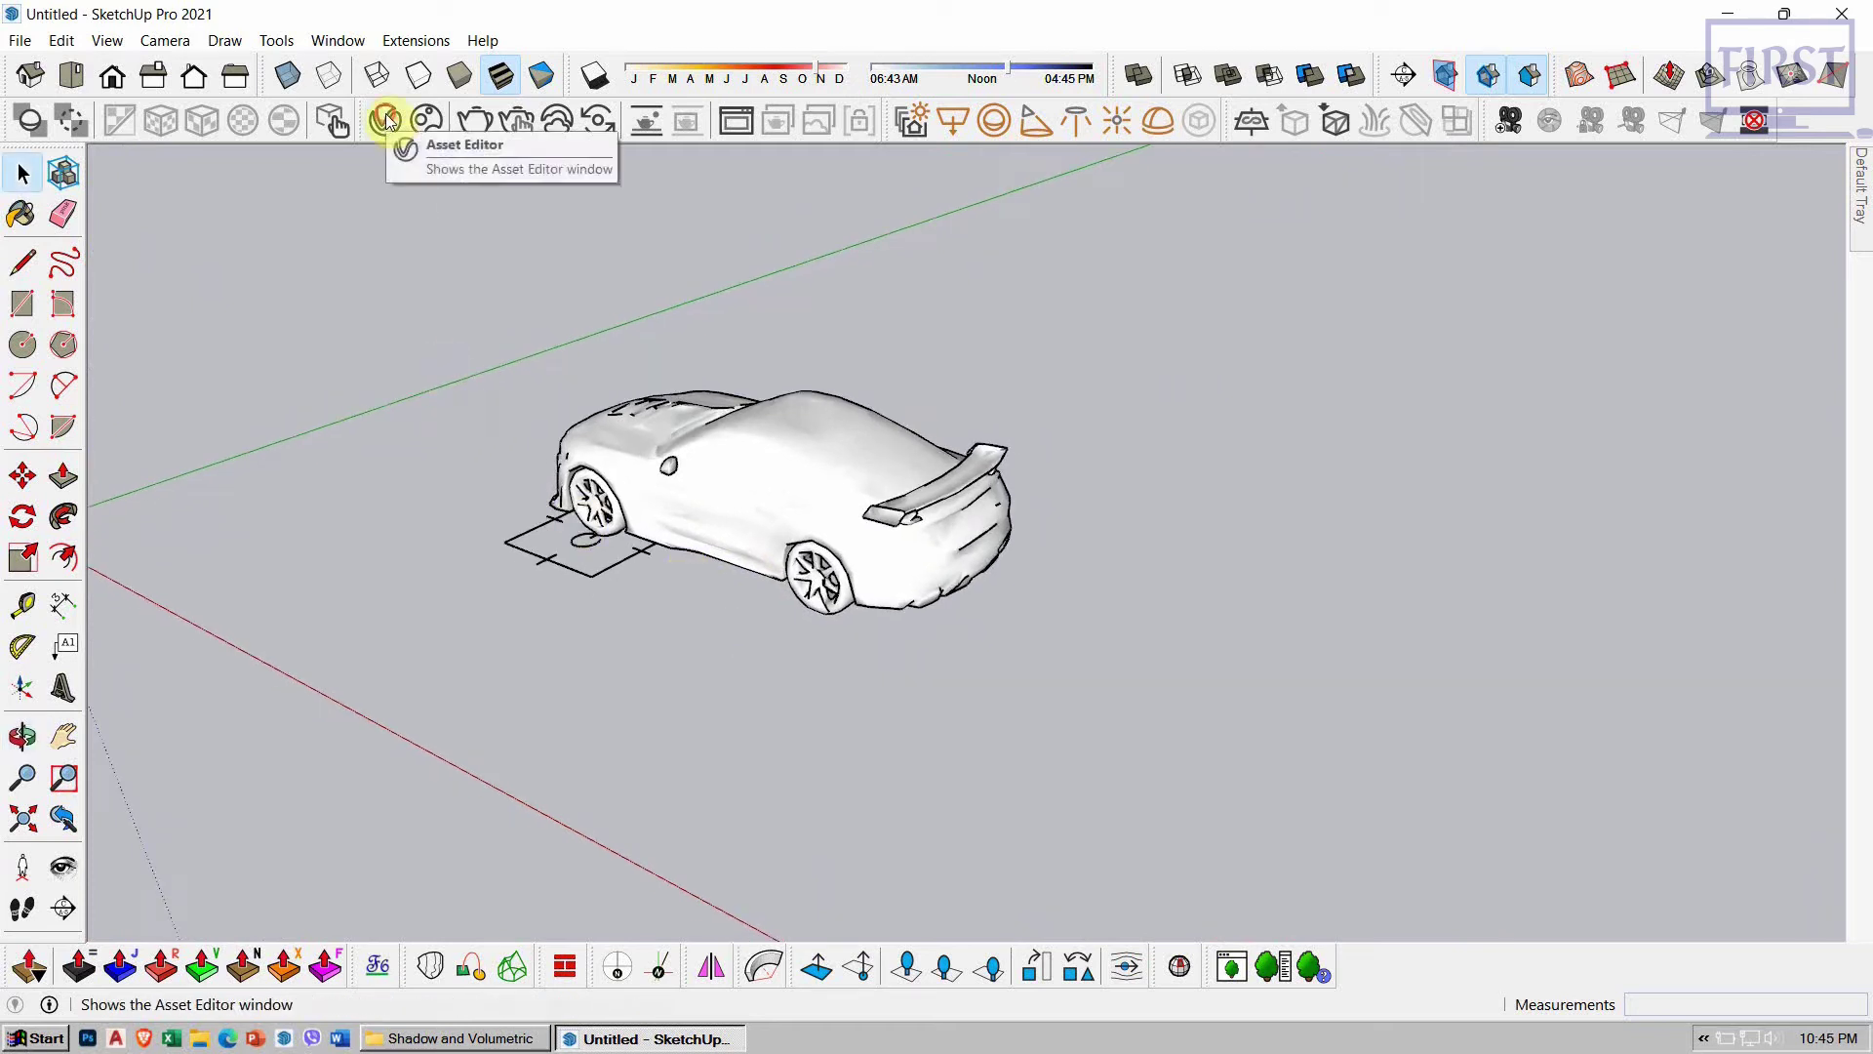
Step: Show the V-Ray Asset Editor's materials list and add a new Wrapper material
left_click(387, 119)
left_click_drag(834, 128, 963, 129)
left_click(627, 166)
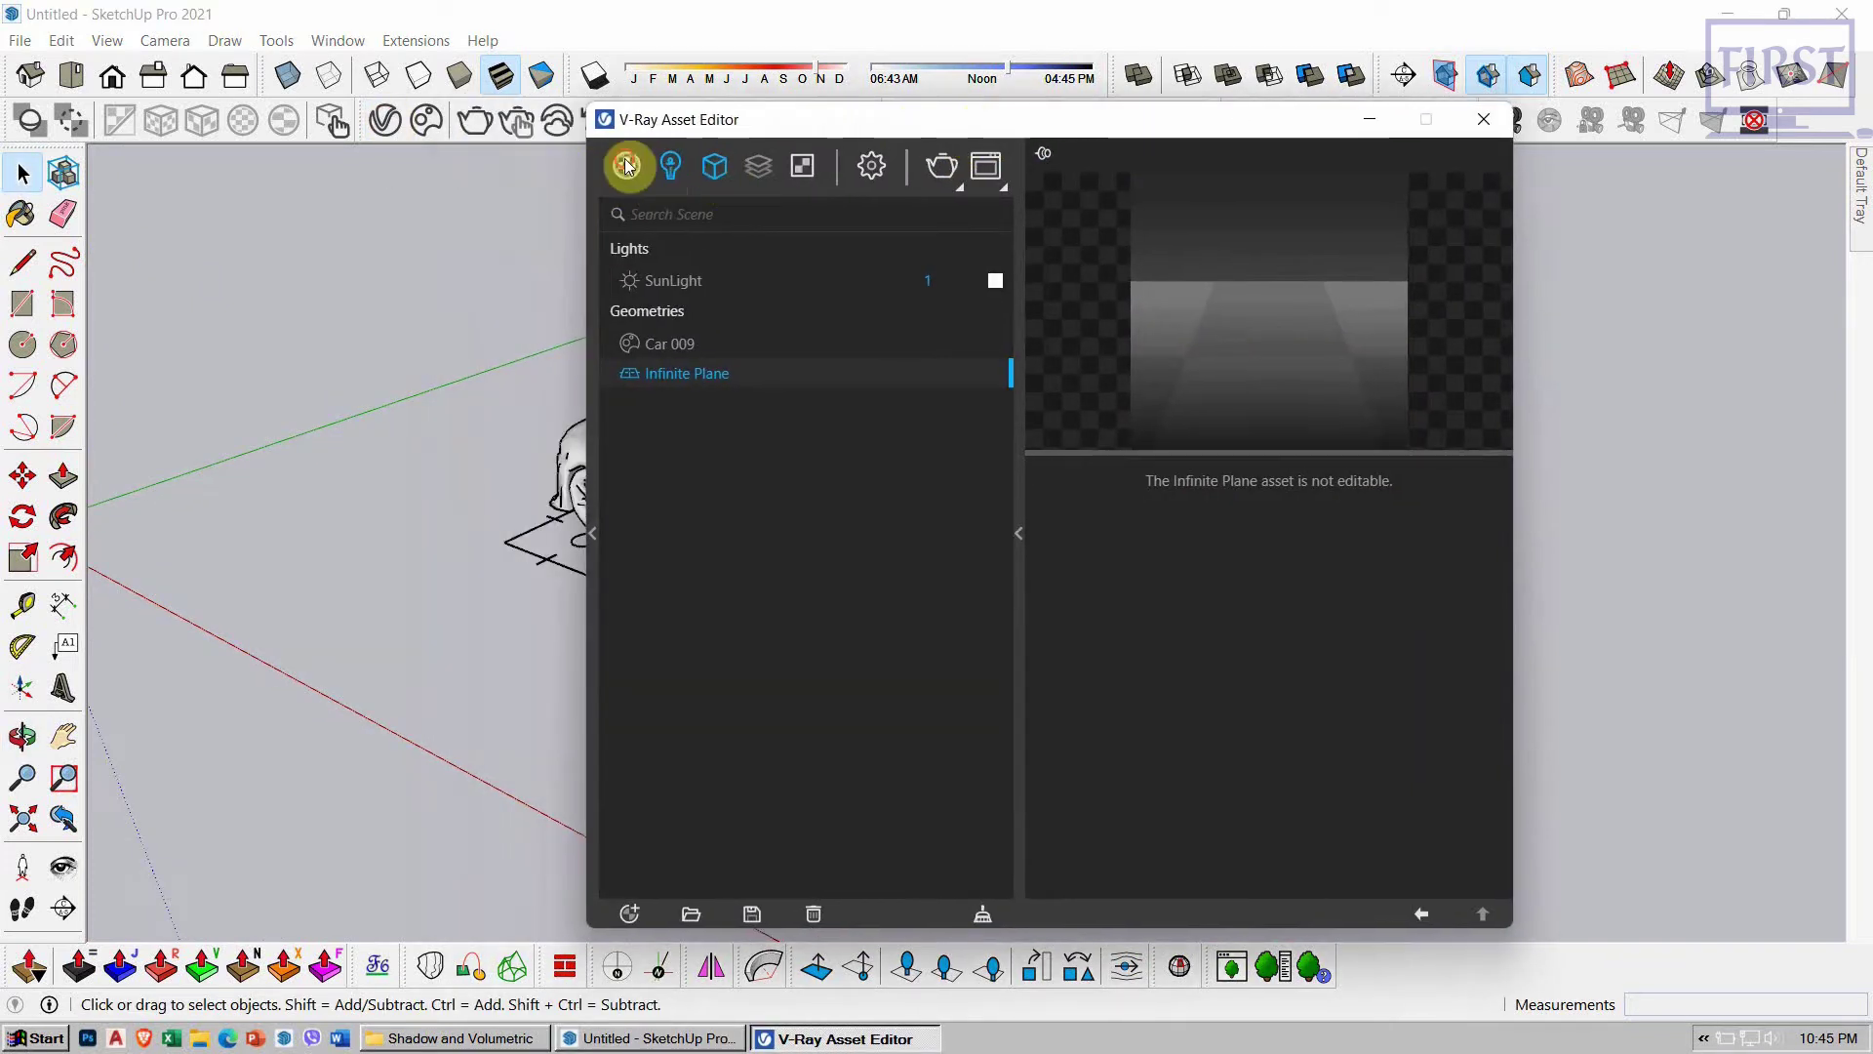
left_click(630, 913)
mouse_move(667, 880)
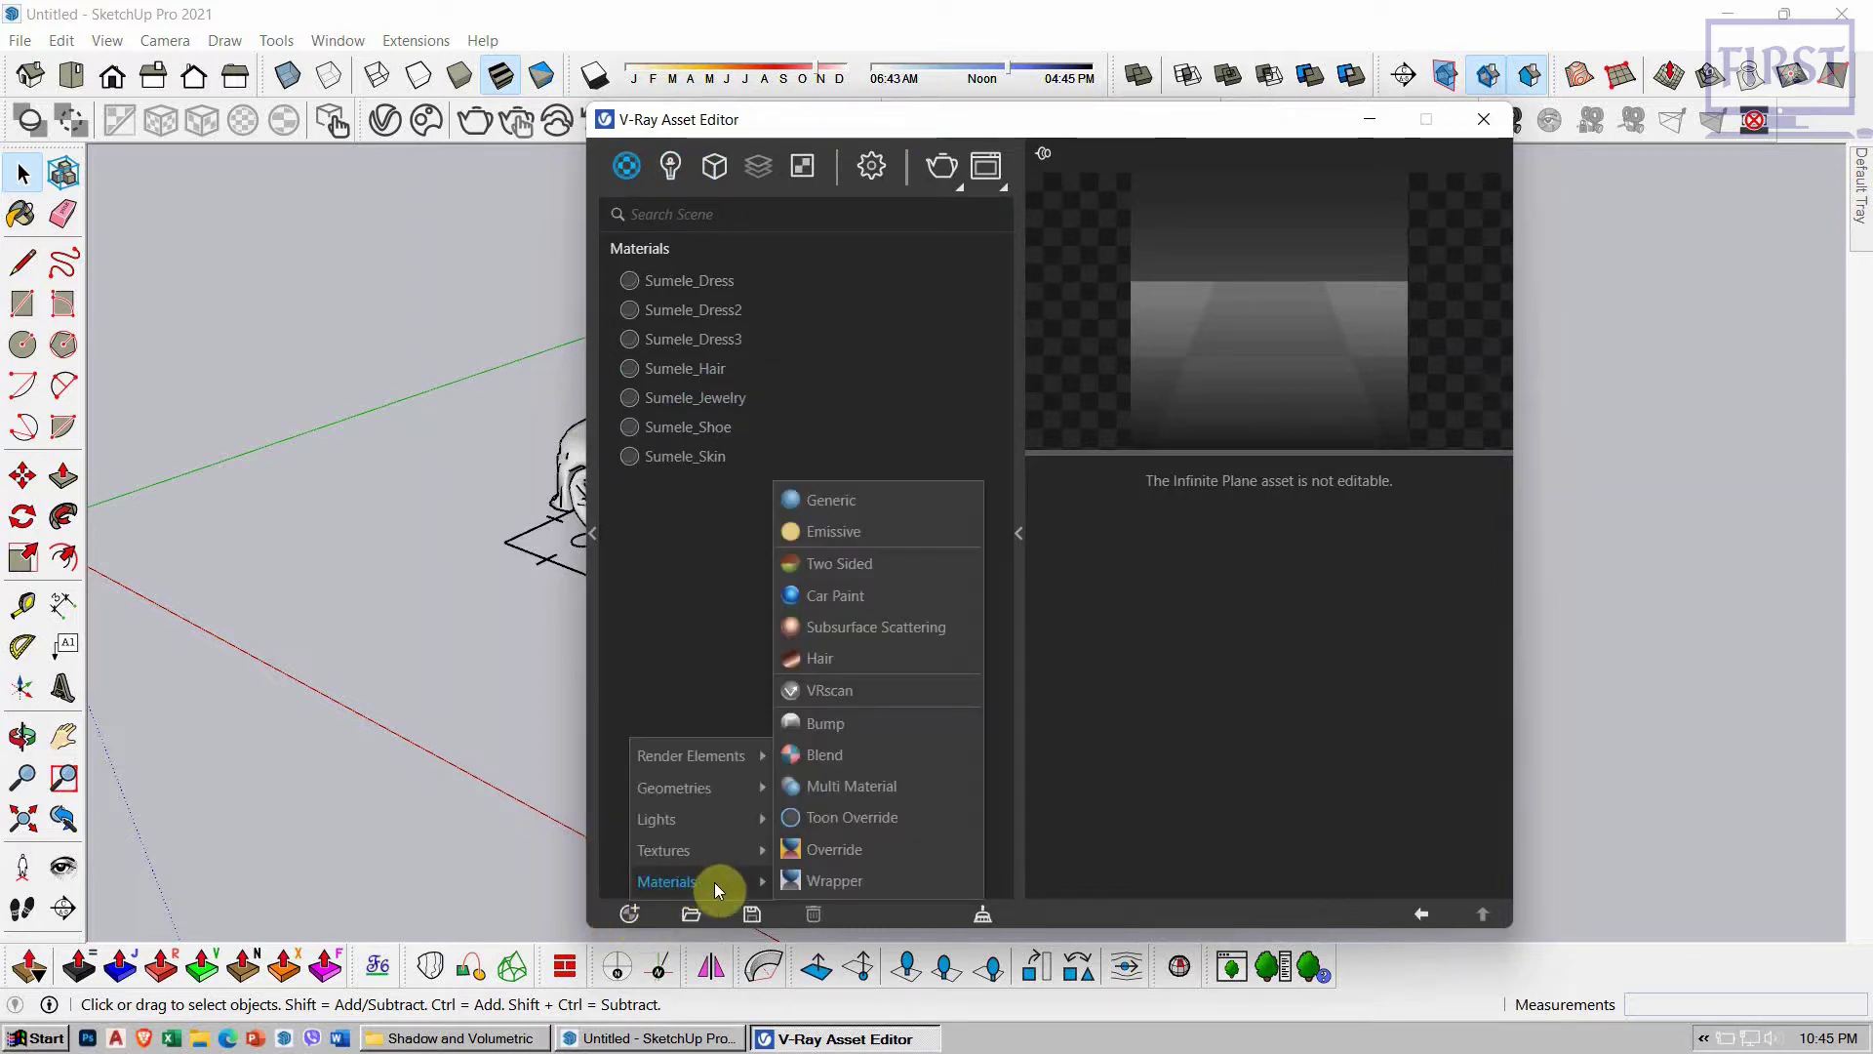
left_click(881, 883)
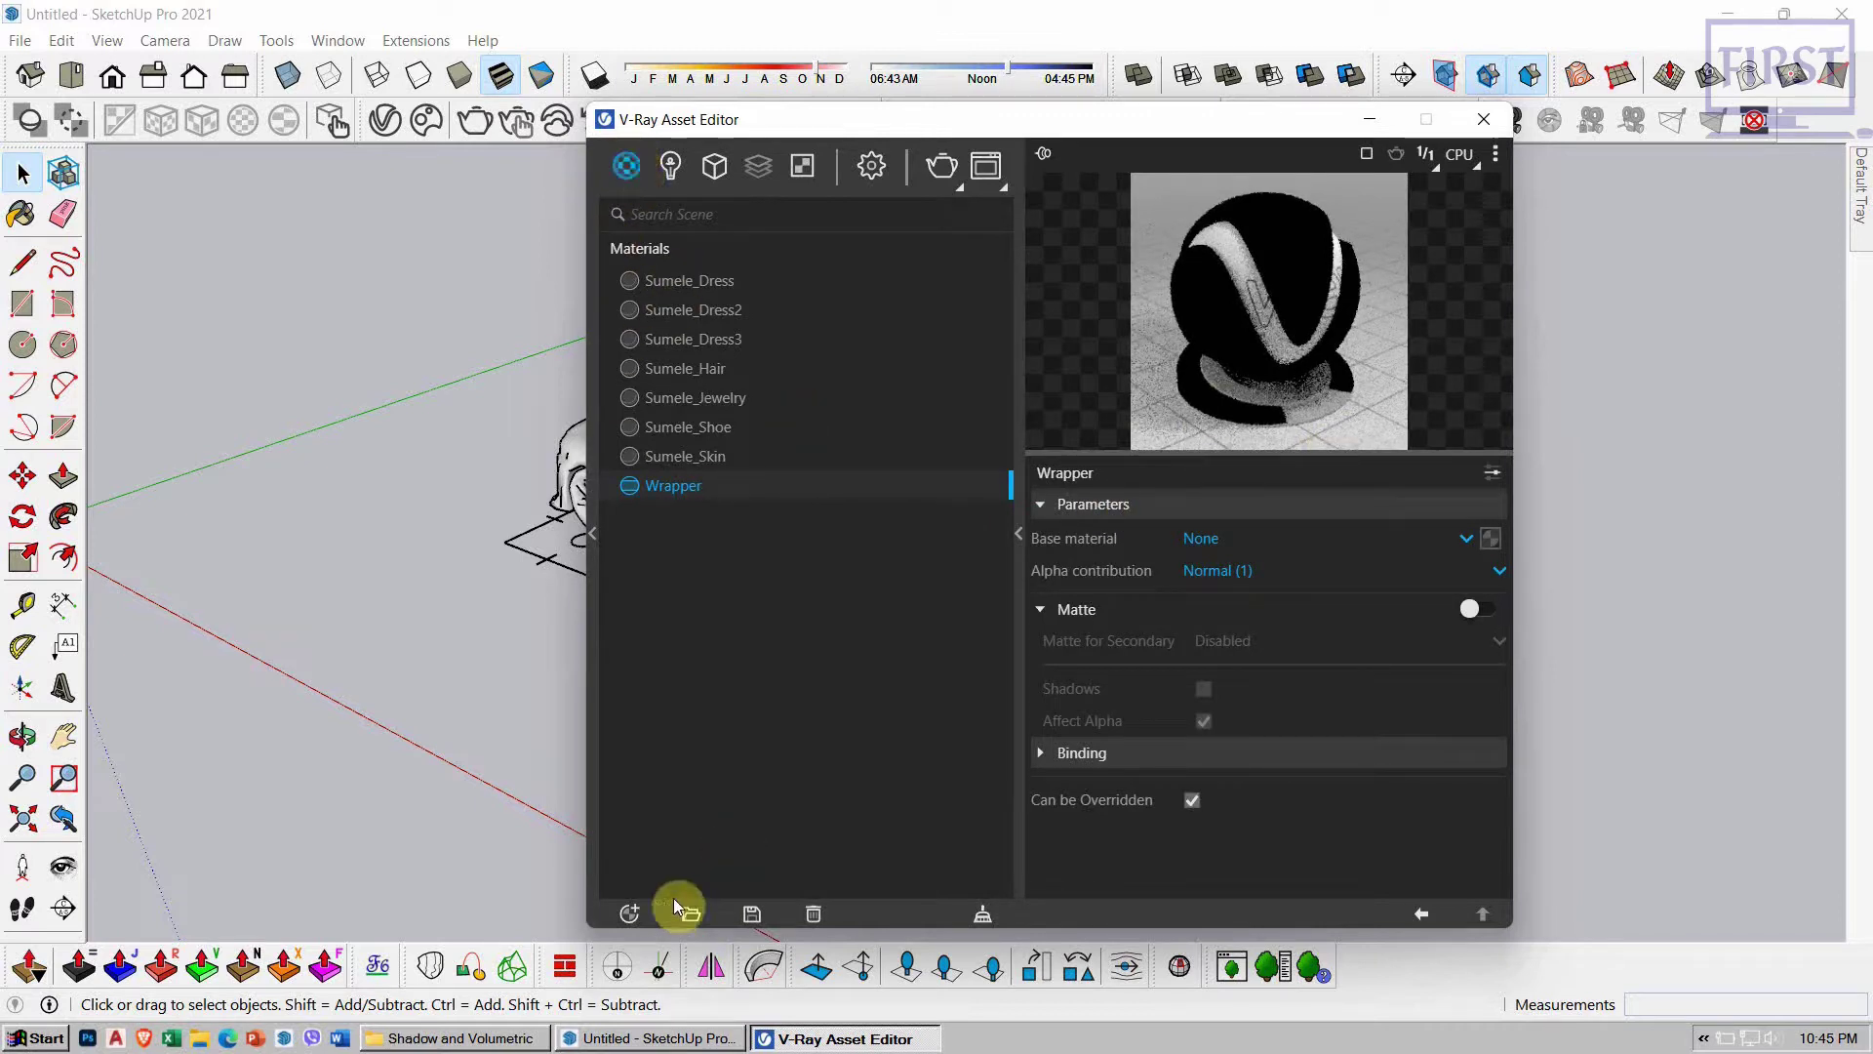
Step: Add a new Generic material and reselect the Wrapper to edit its base material
left_click(631, 911)
mouse_move(665, 881)
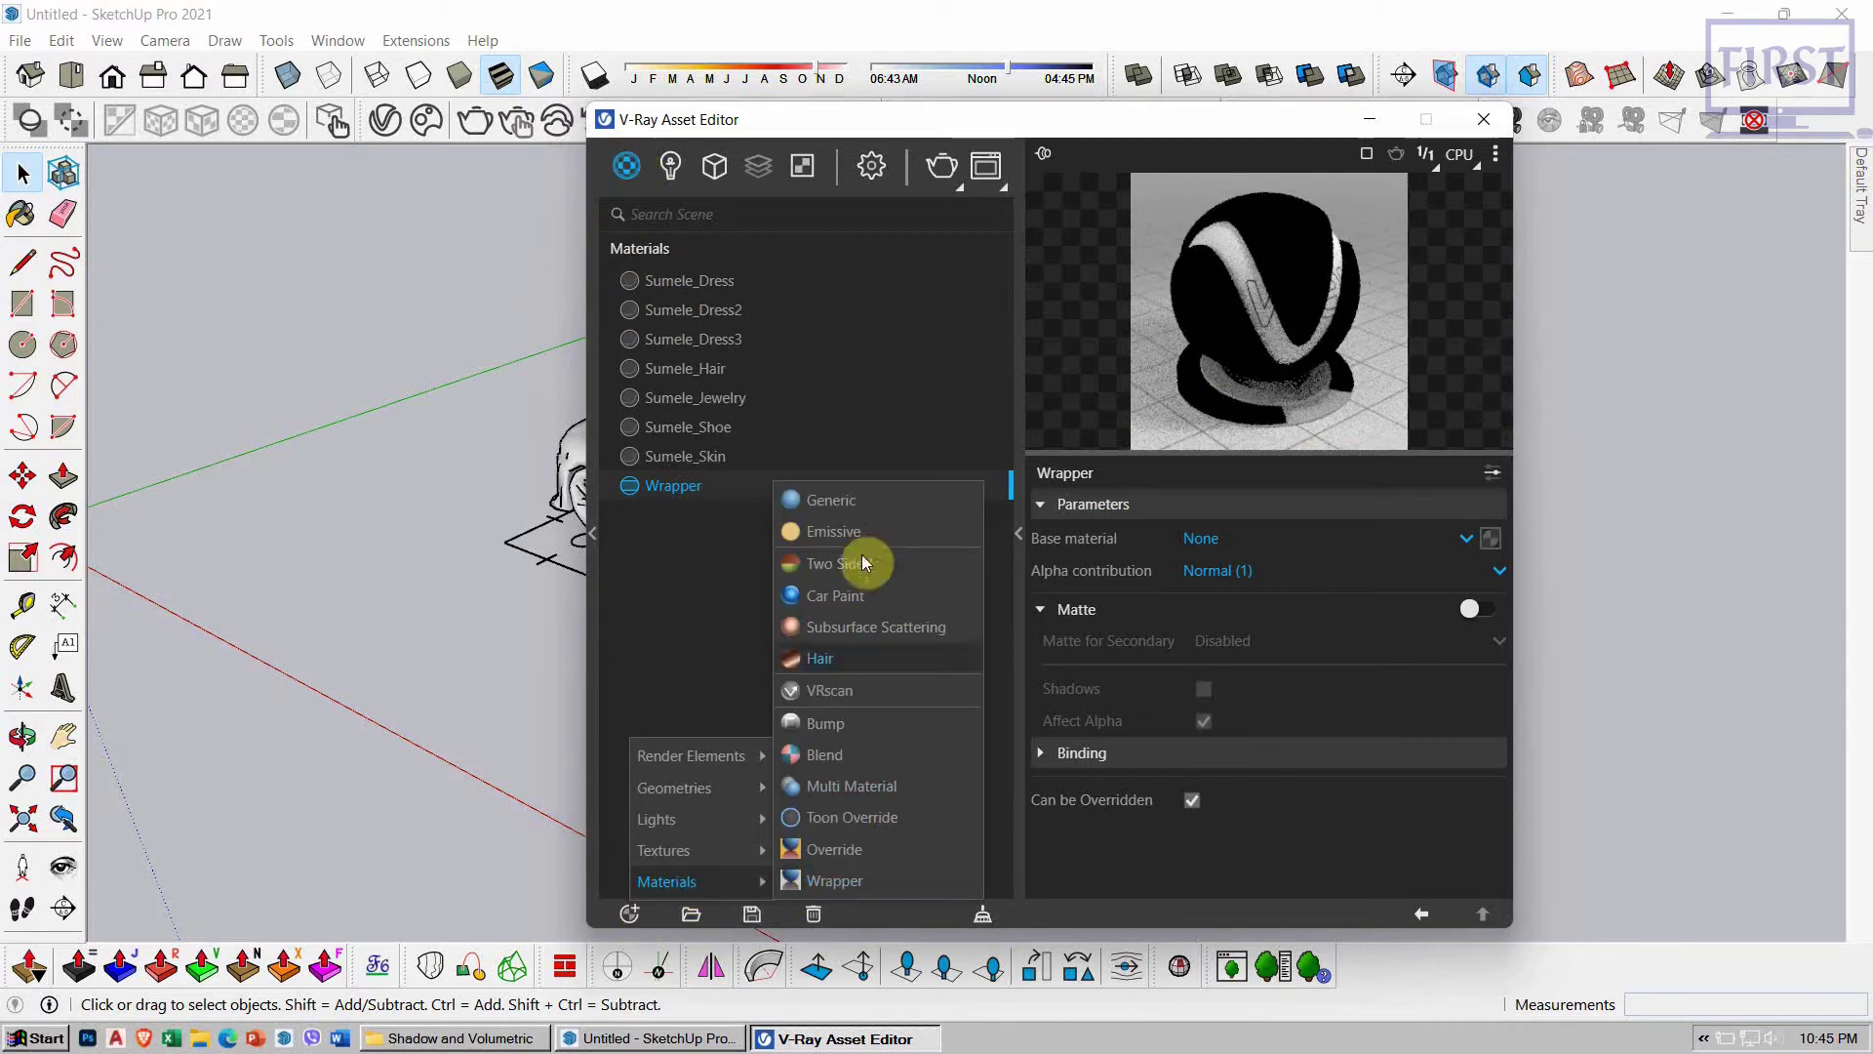
left_click(844, 502)
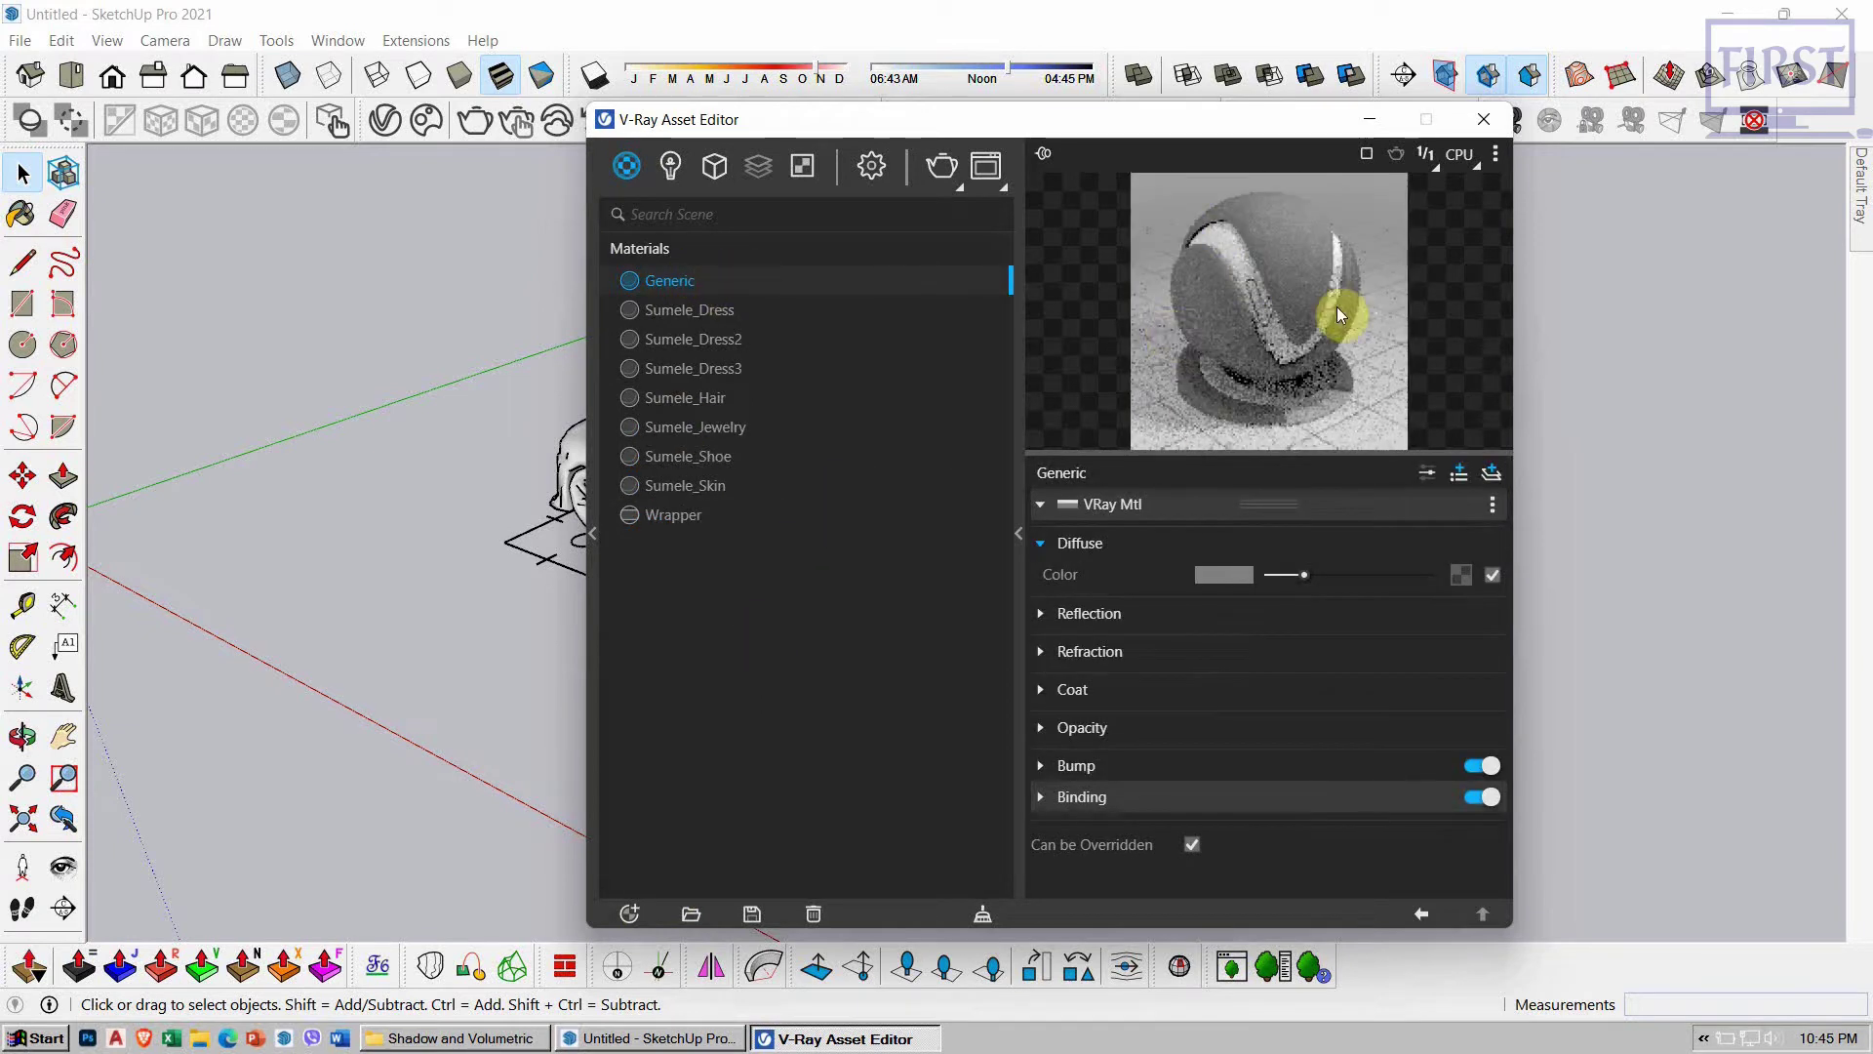
left_click(689, 517)
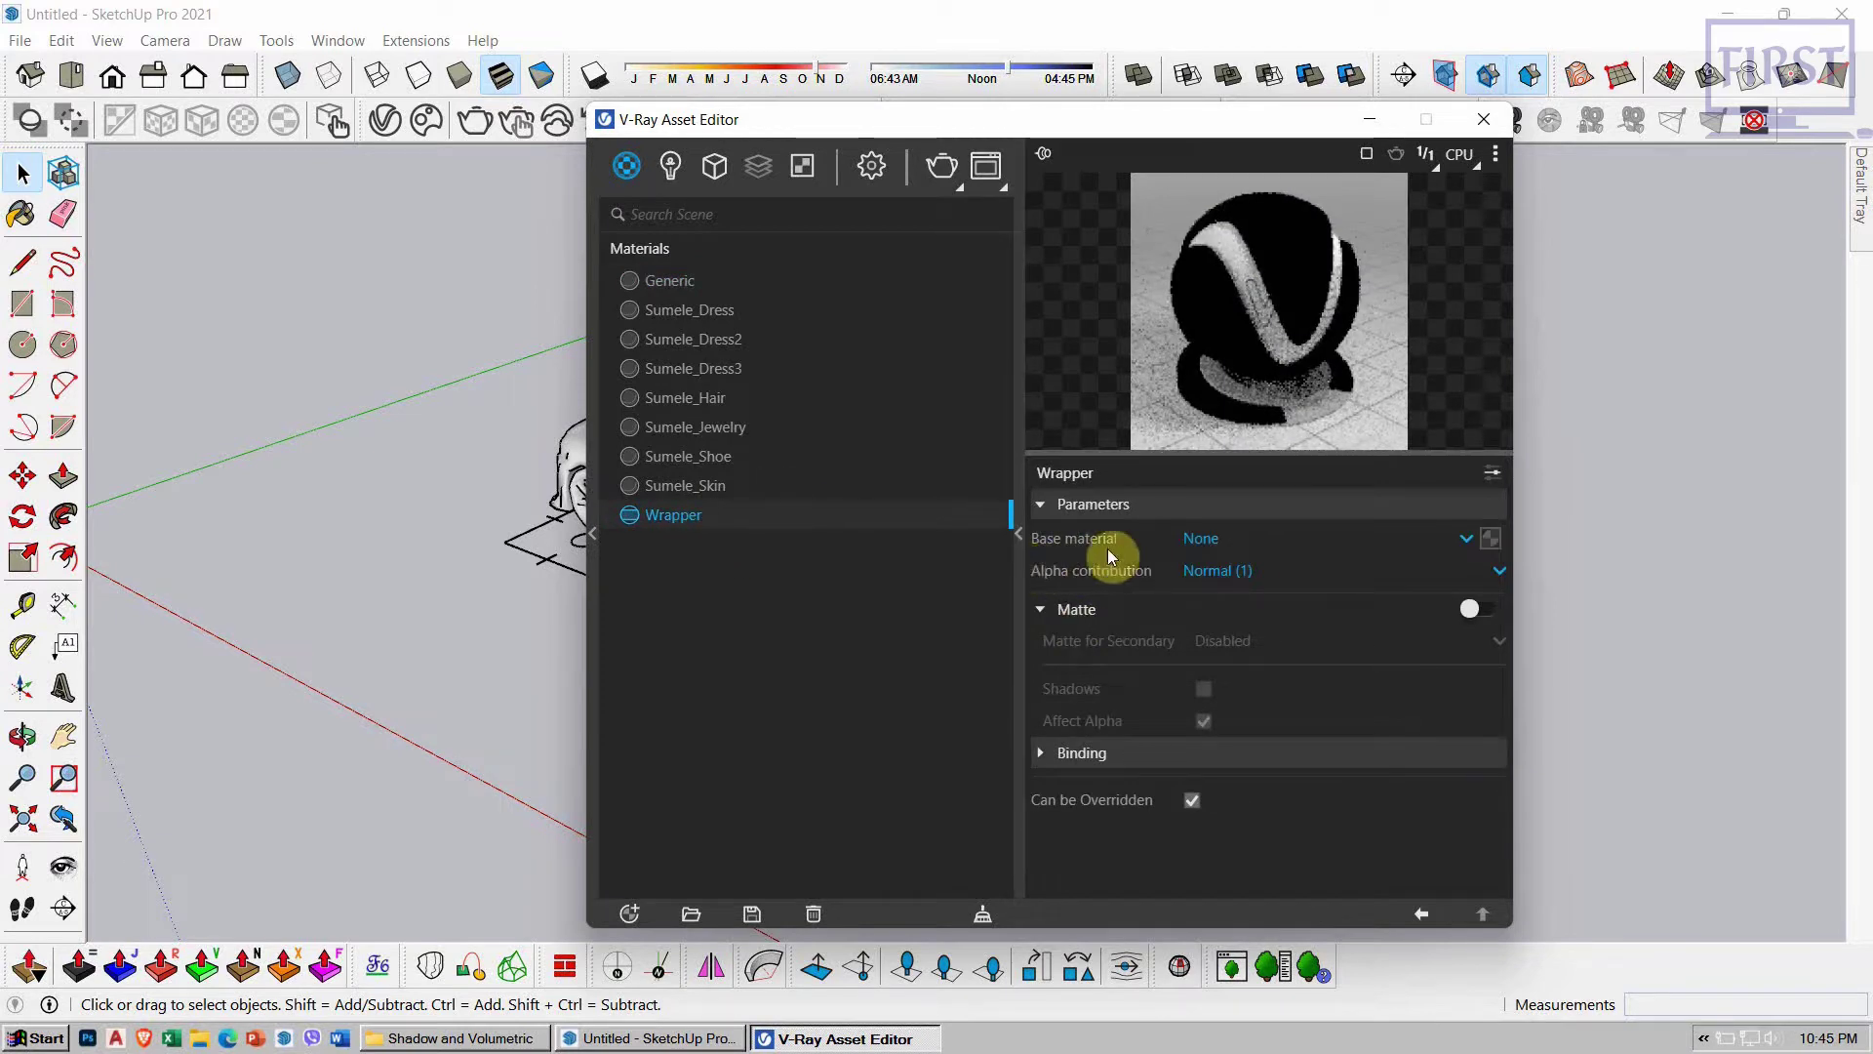
left_click(1234, 543)
Step: Give the Wrapper base Generic, Black Alpha (-1) contribution, and Matte with Shadows and Affect Alpha
left_click(1231, 600)
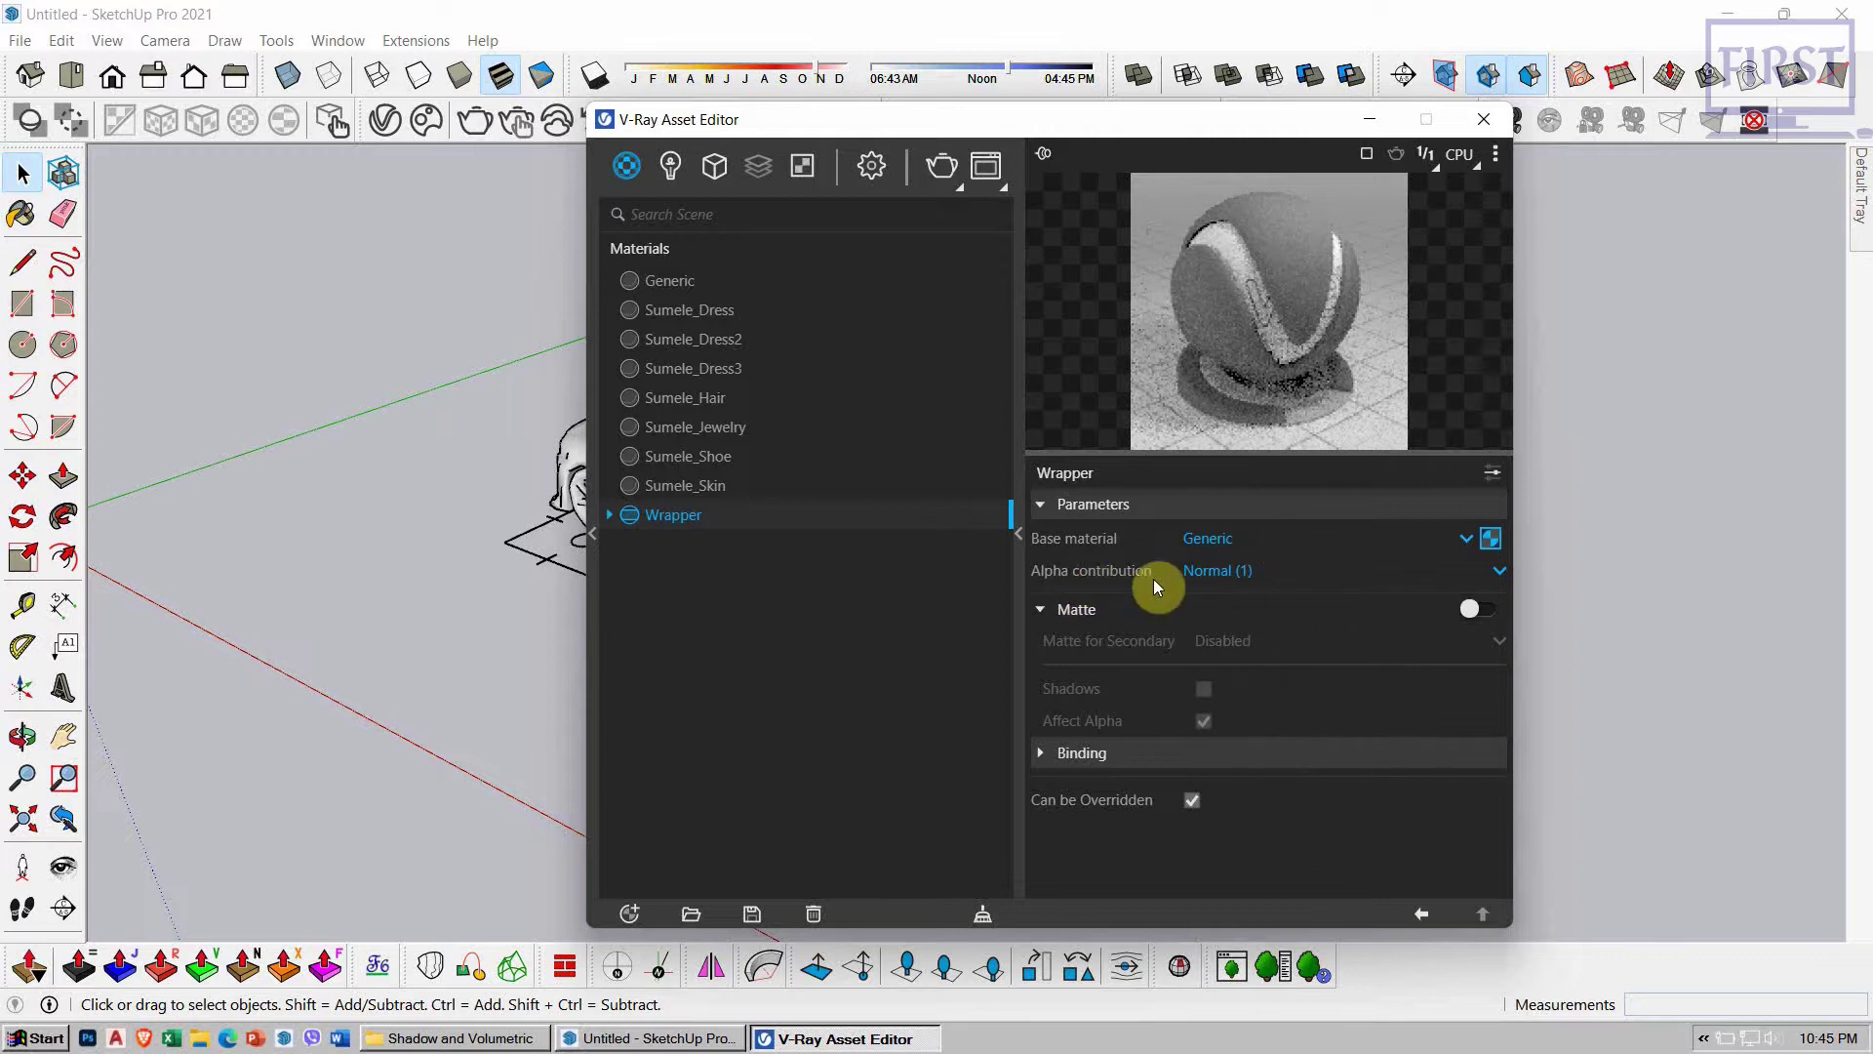
left_click(1249, 568)
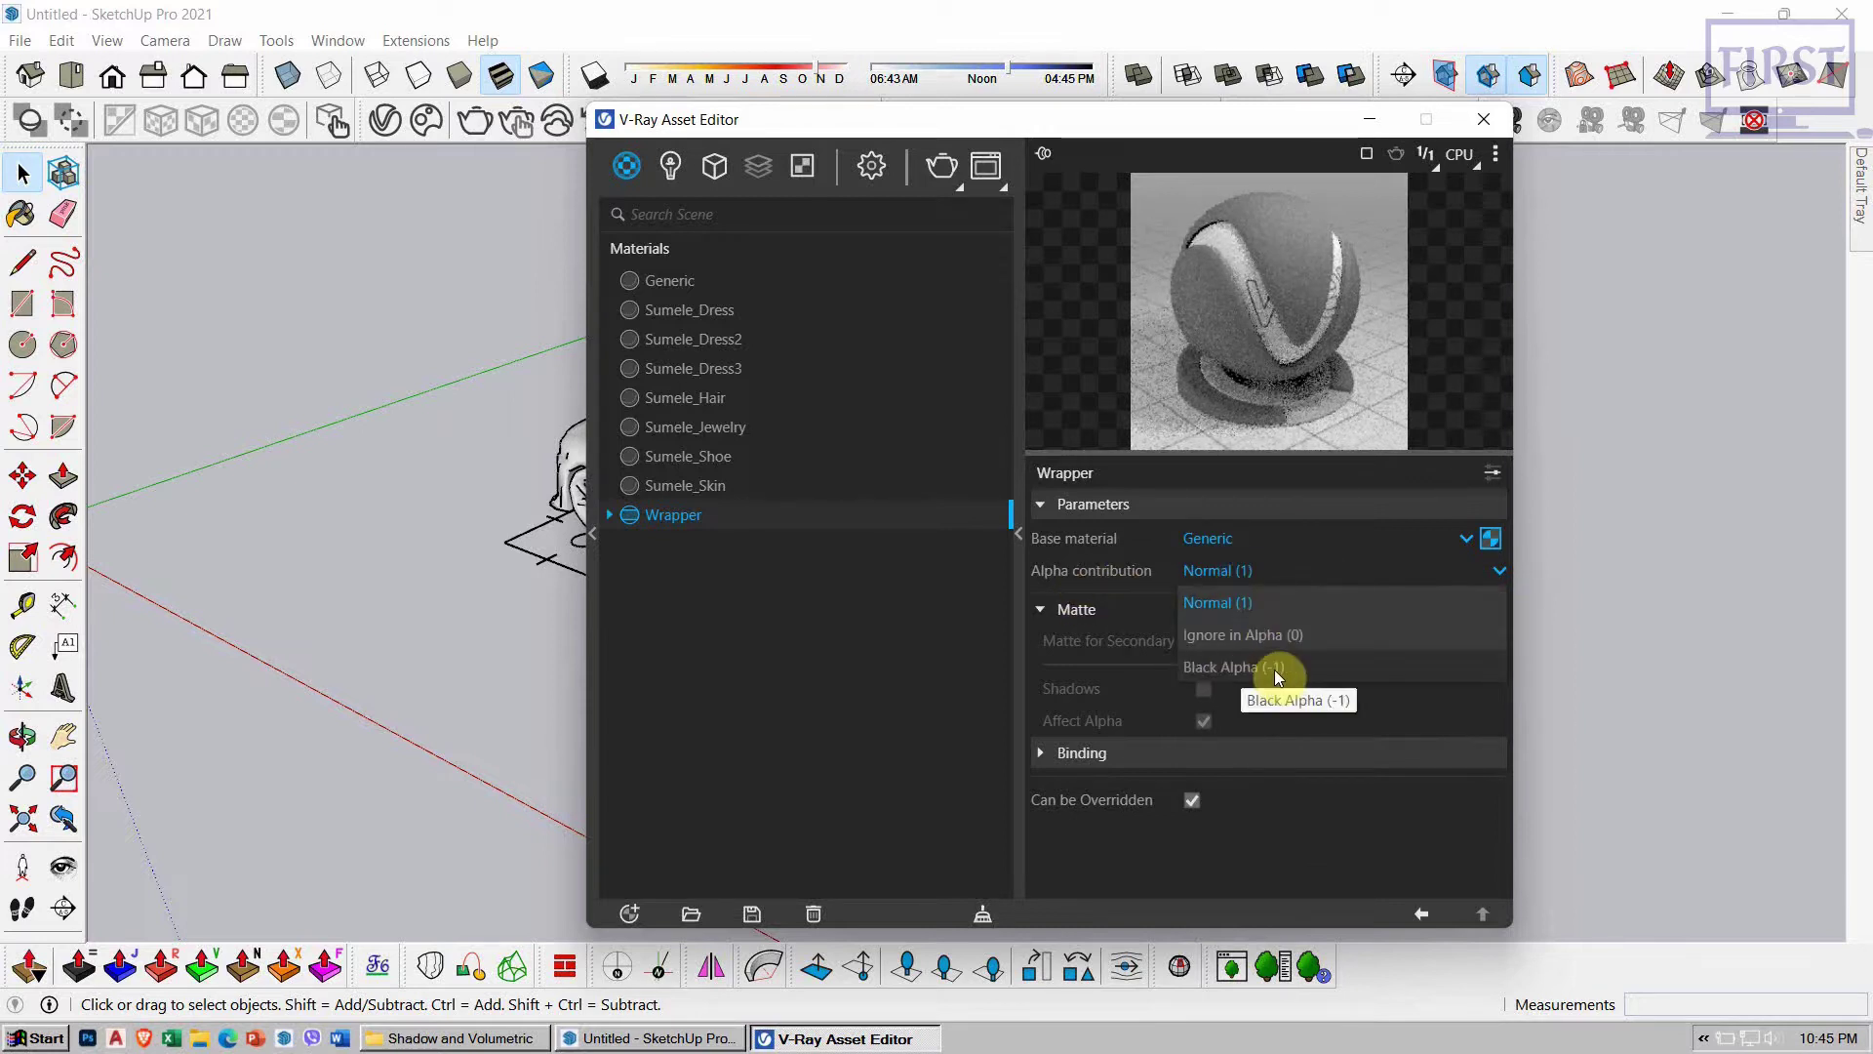
left_click(1276, 669)
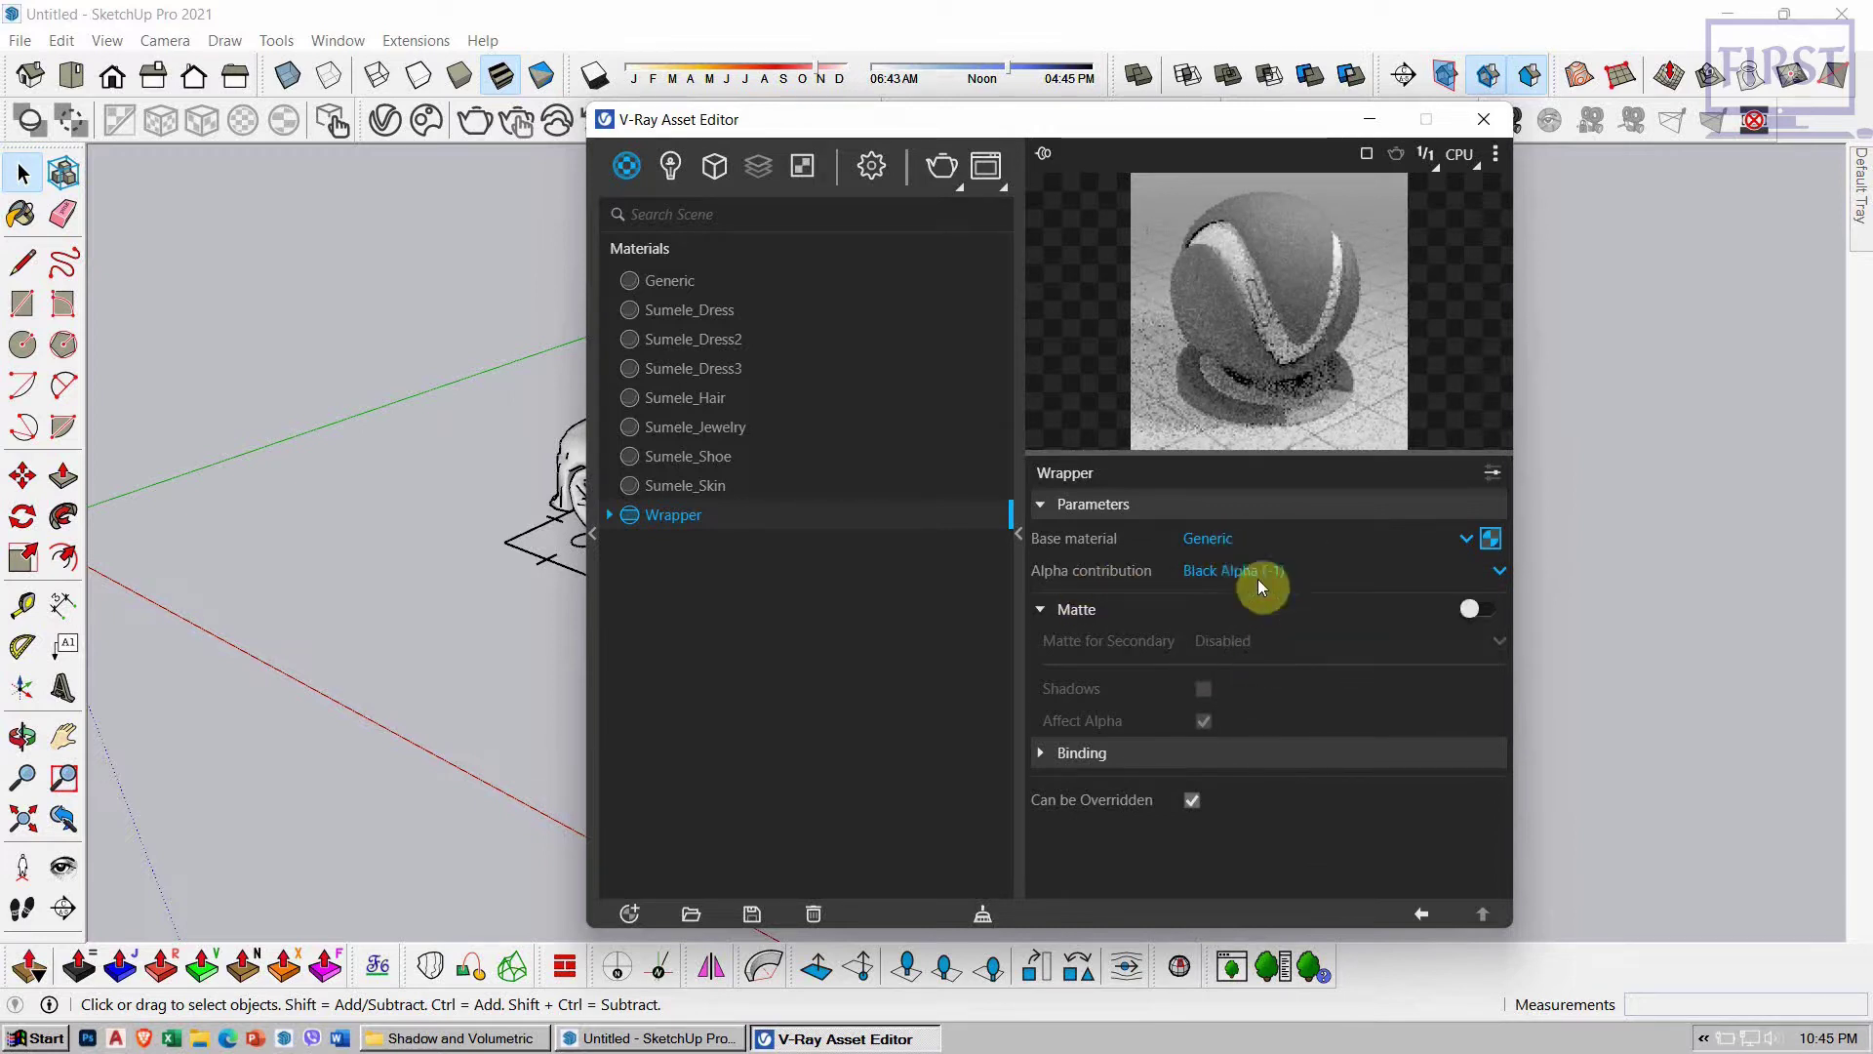
left_click(1481, 609)
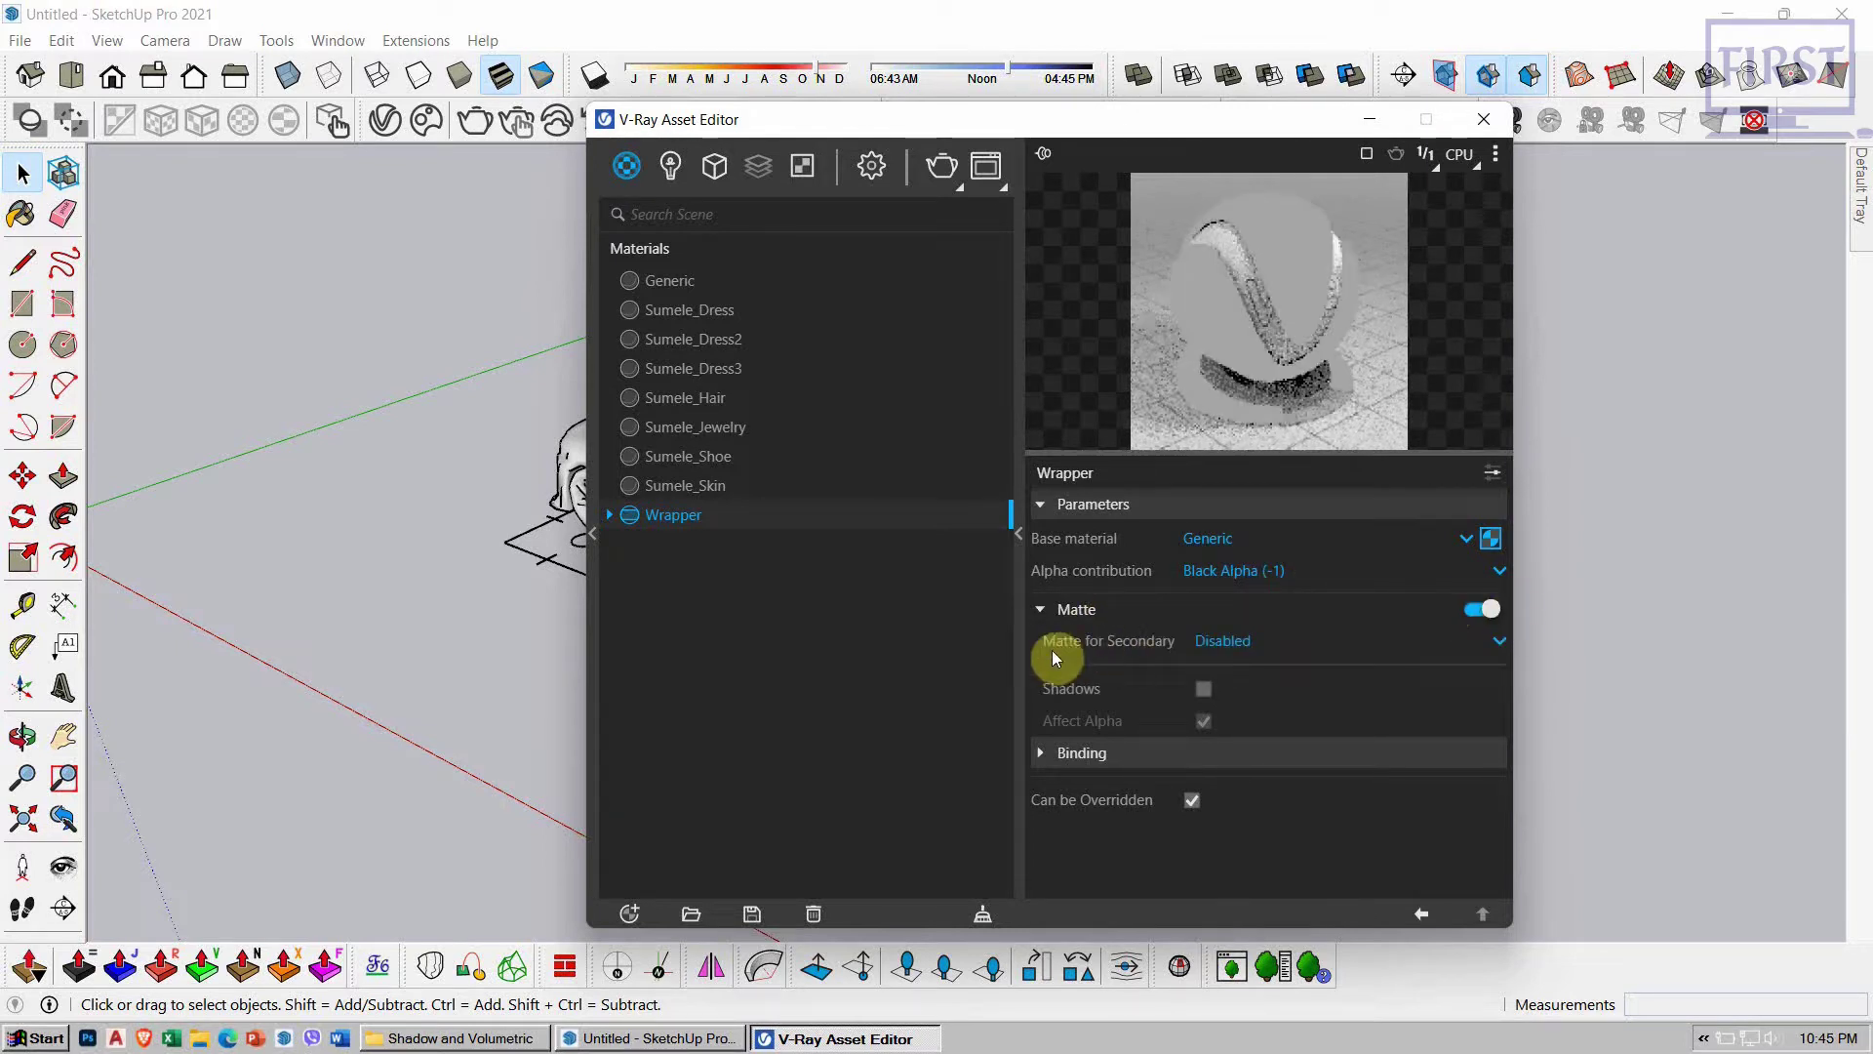
left_click(1204, 689)
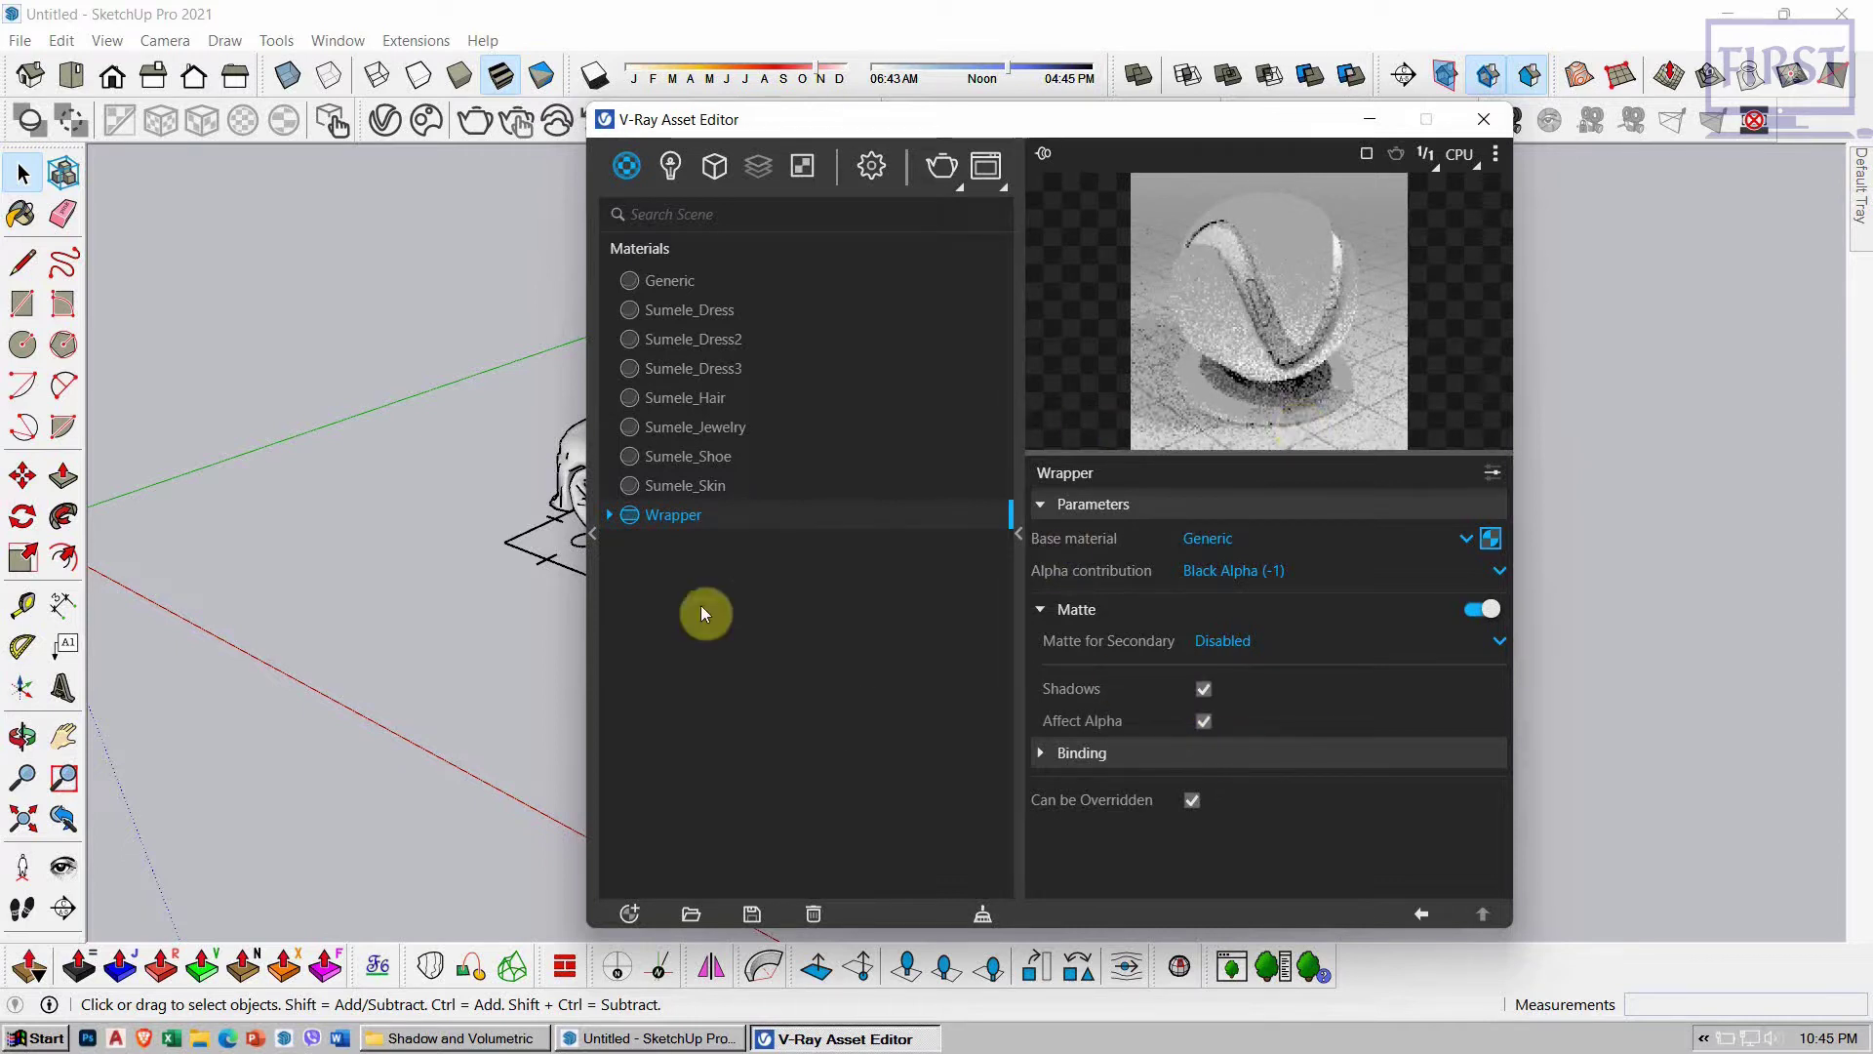
Step: Recheck the base material and Black Alpha (-1), then show the advanced matte settings
left_click(1220, 543)
left_click(1235, 596)
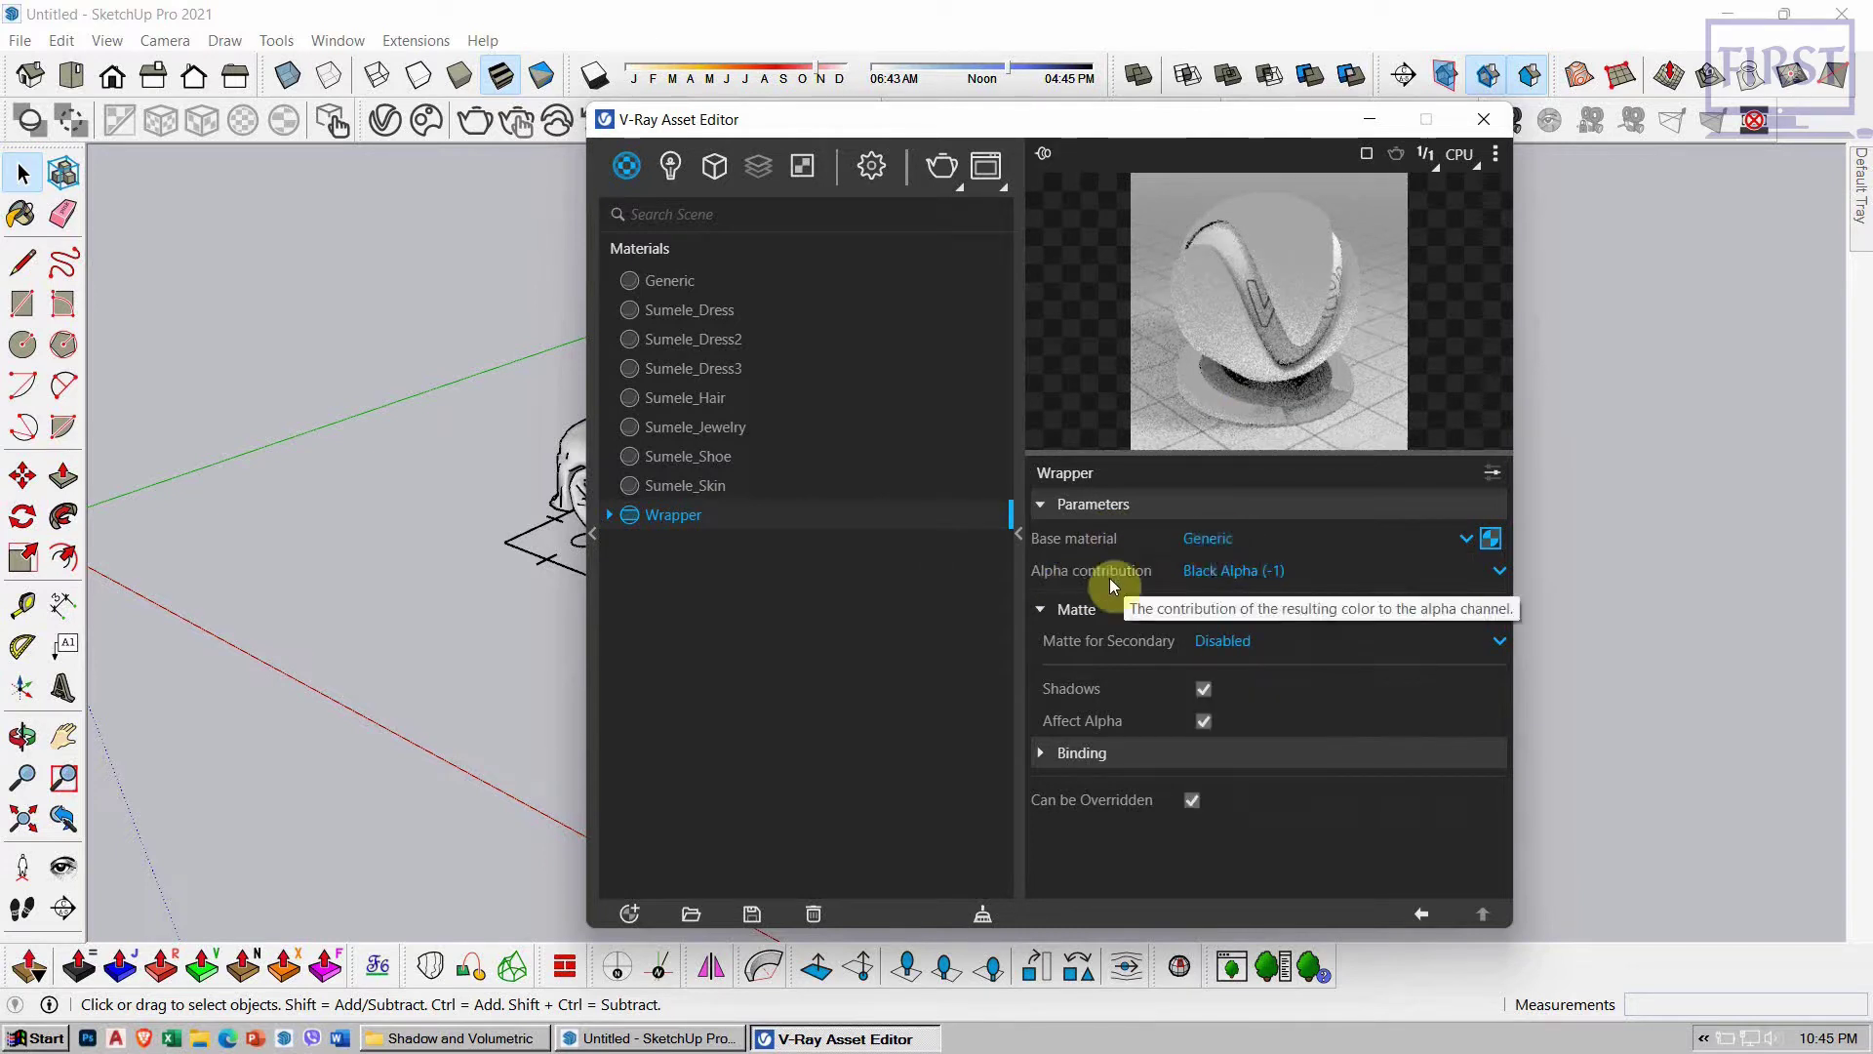
left_click(1264, 570)
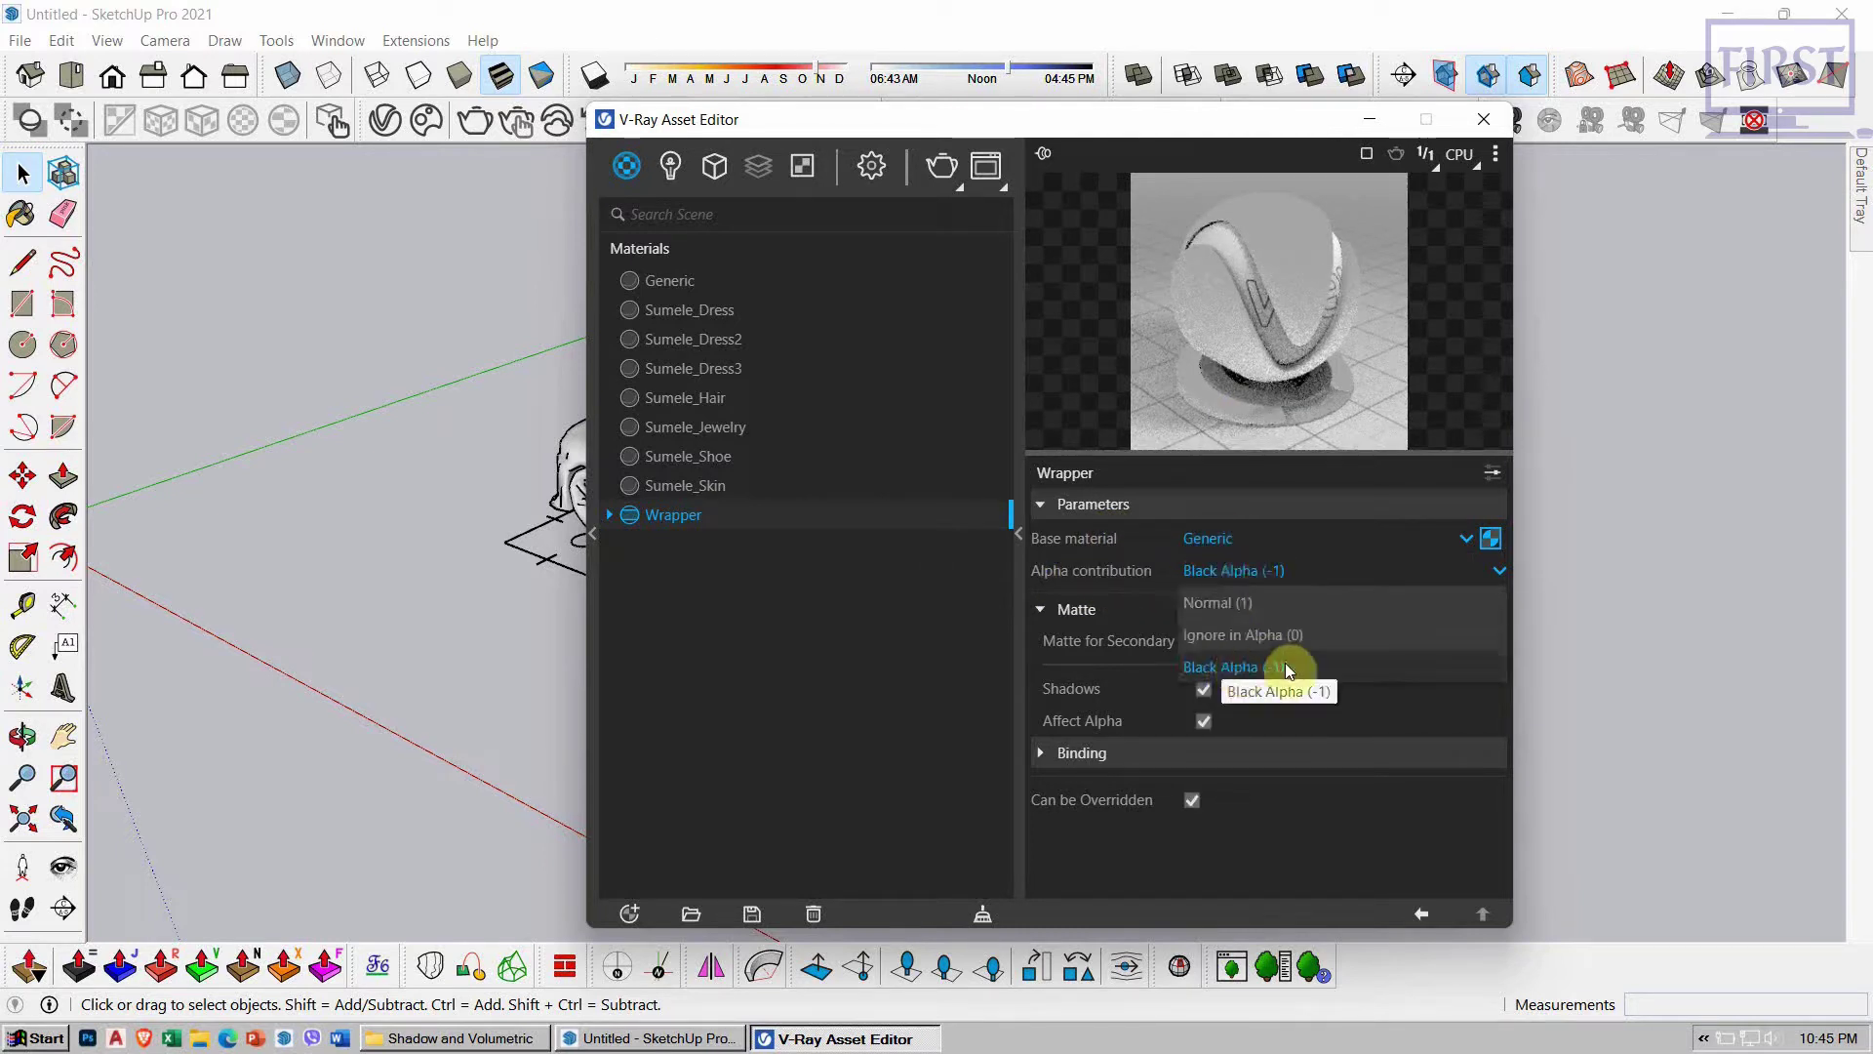
left_click(1312, 667)
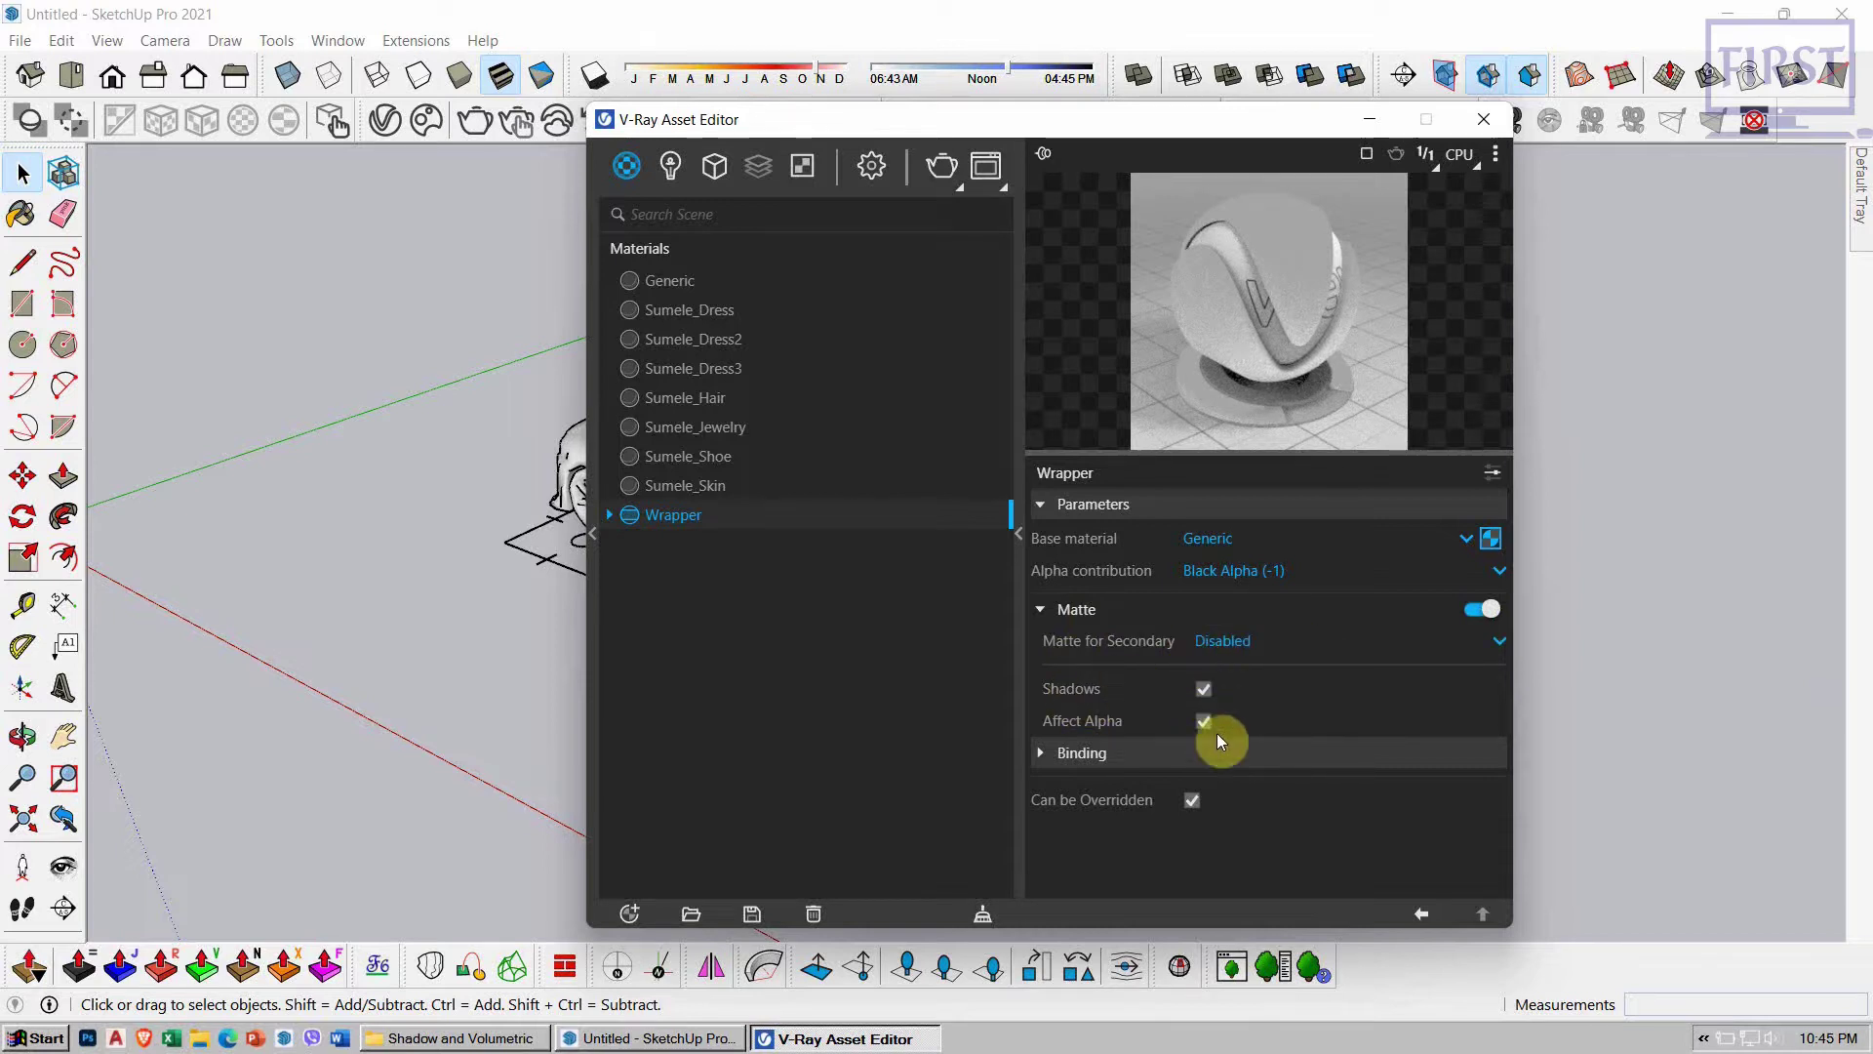
left_click(1495, 475)
mouse_move(1087, 119)
left_mouse_down()
mouse_move(928, 211)
mouse_move(1415, 163)
left_mouse_up()
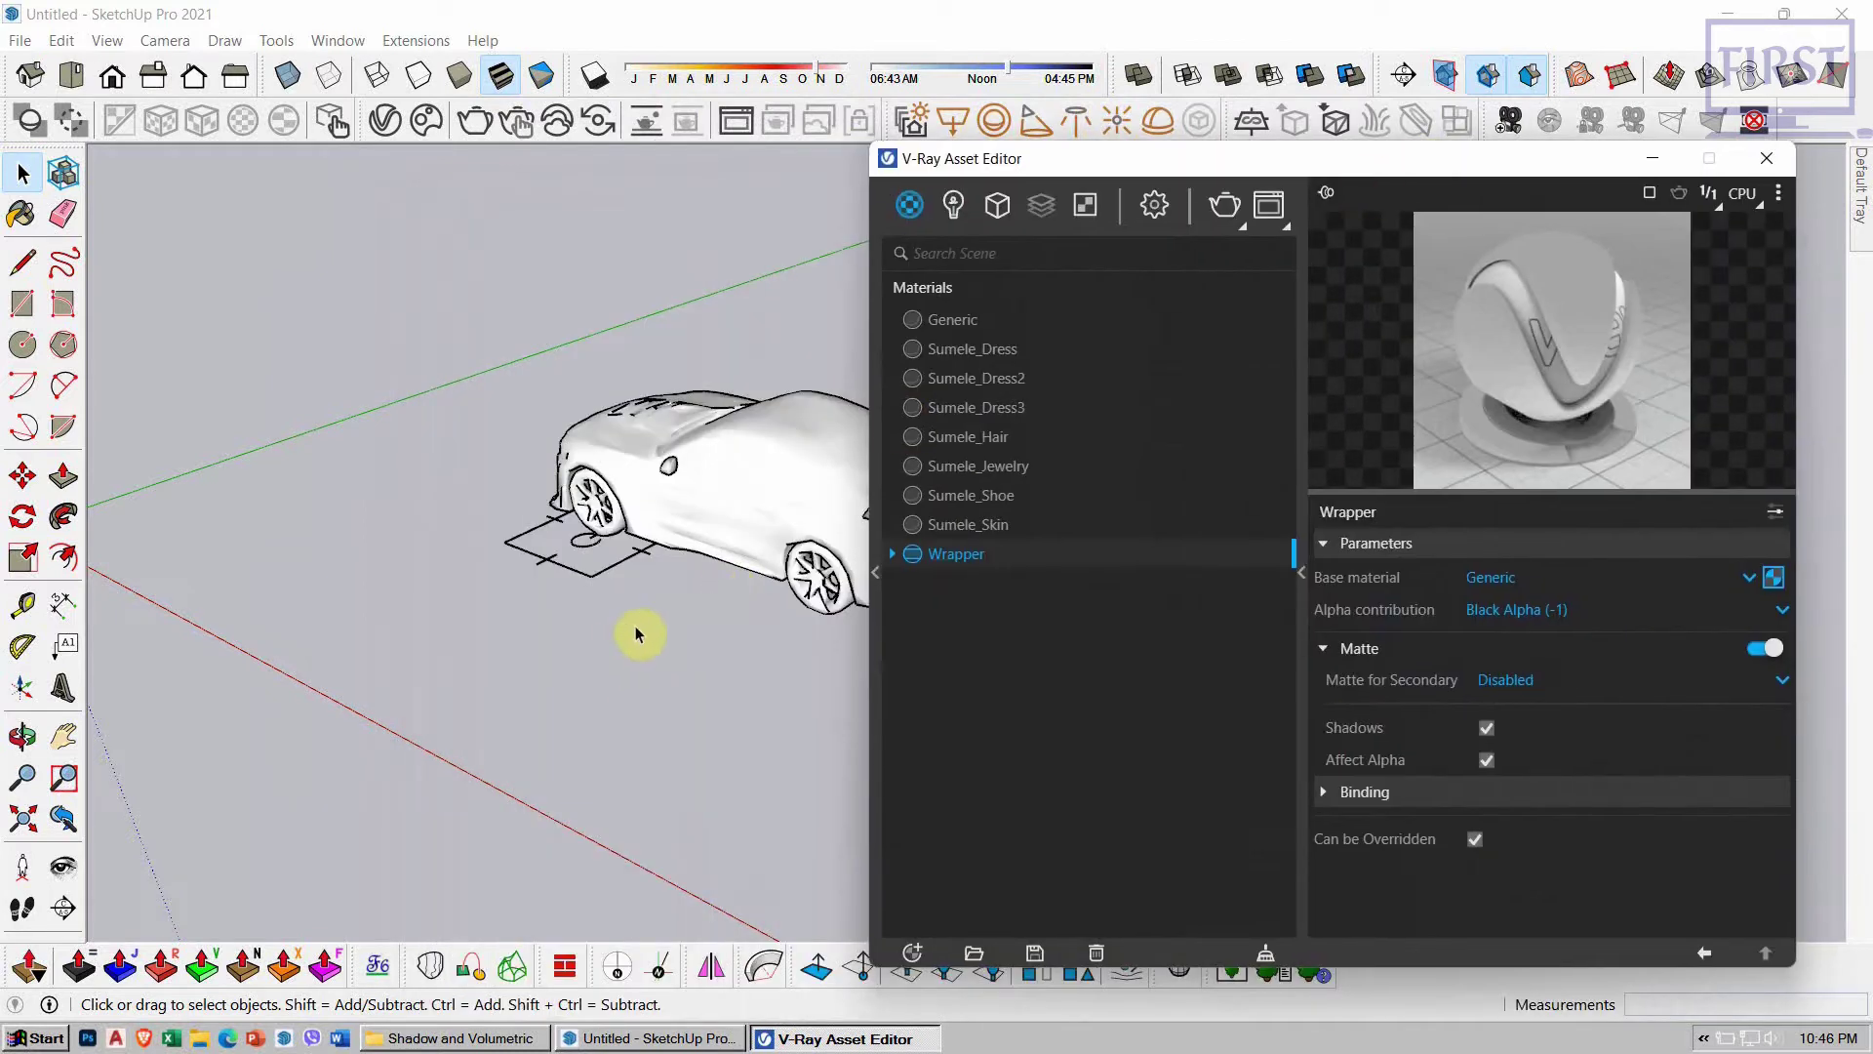
Step: Apply the Wrapper material to the selected infinite ground plane
left_click(585, 591)
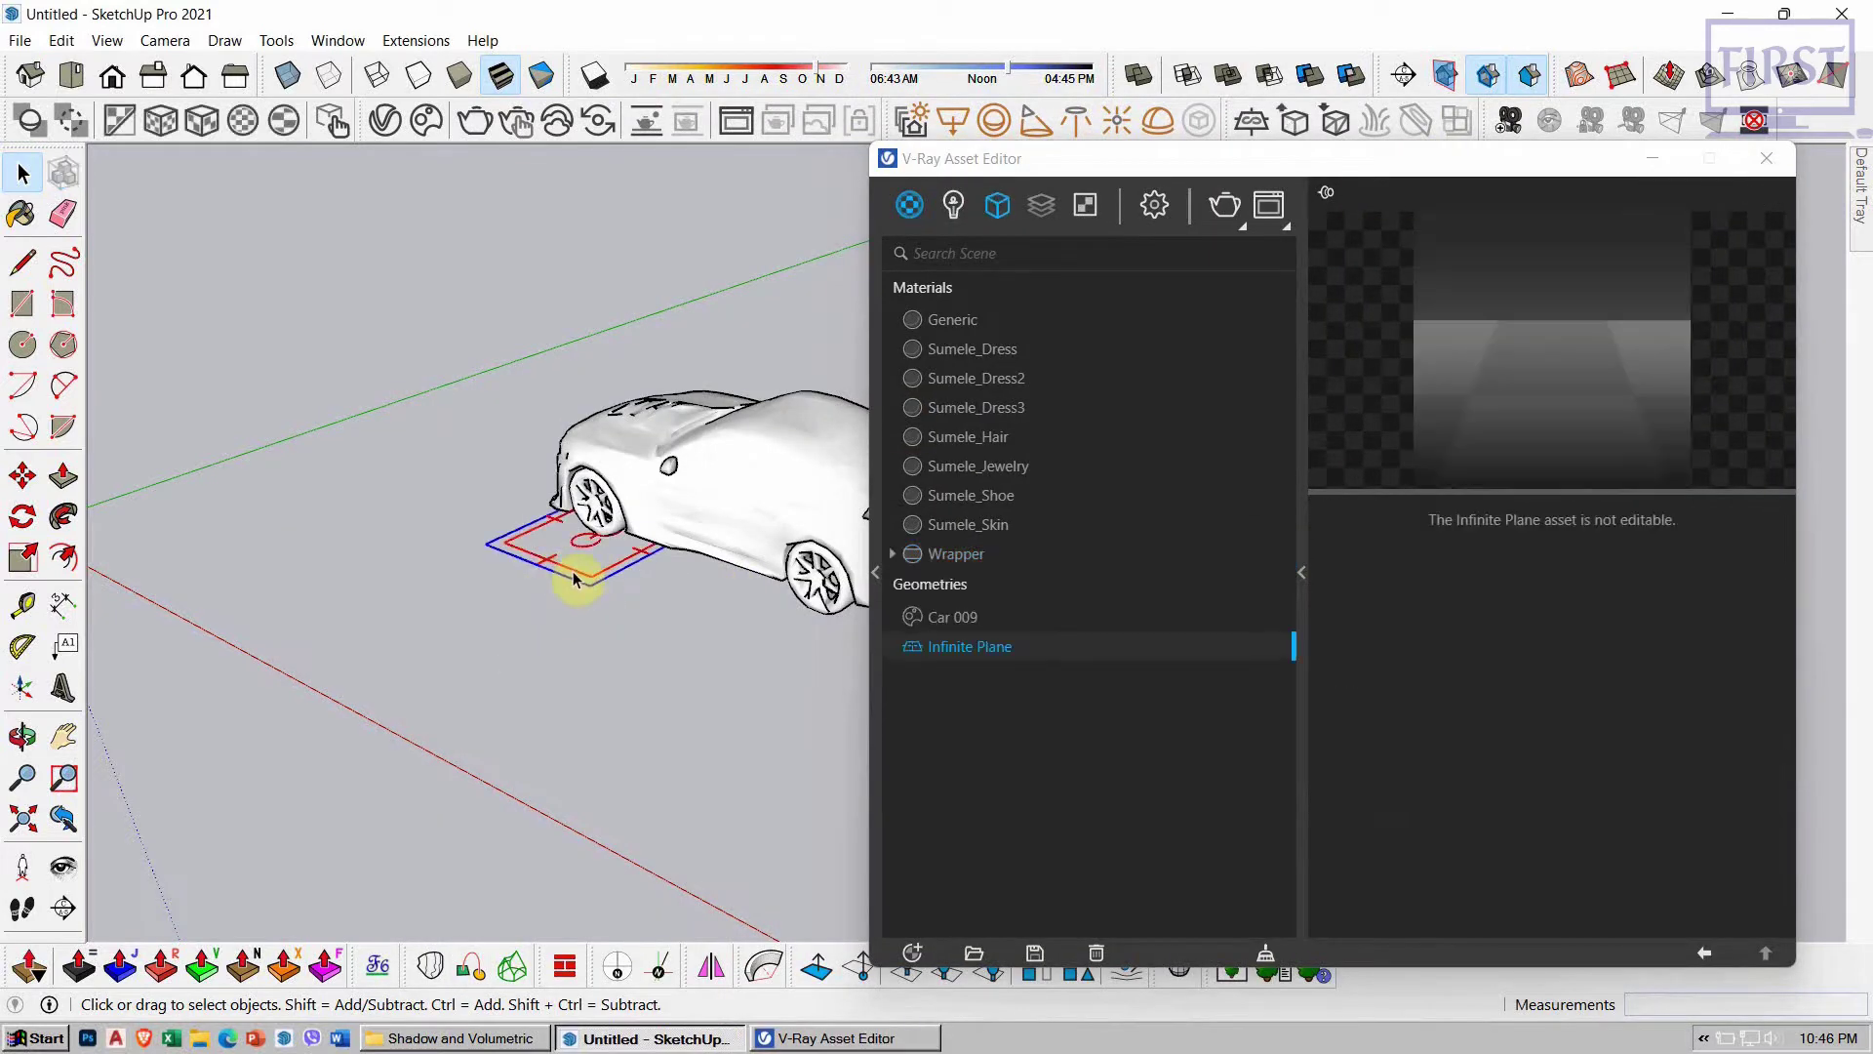
left_click(956, 554)
right_click(991, 558)
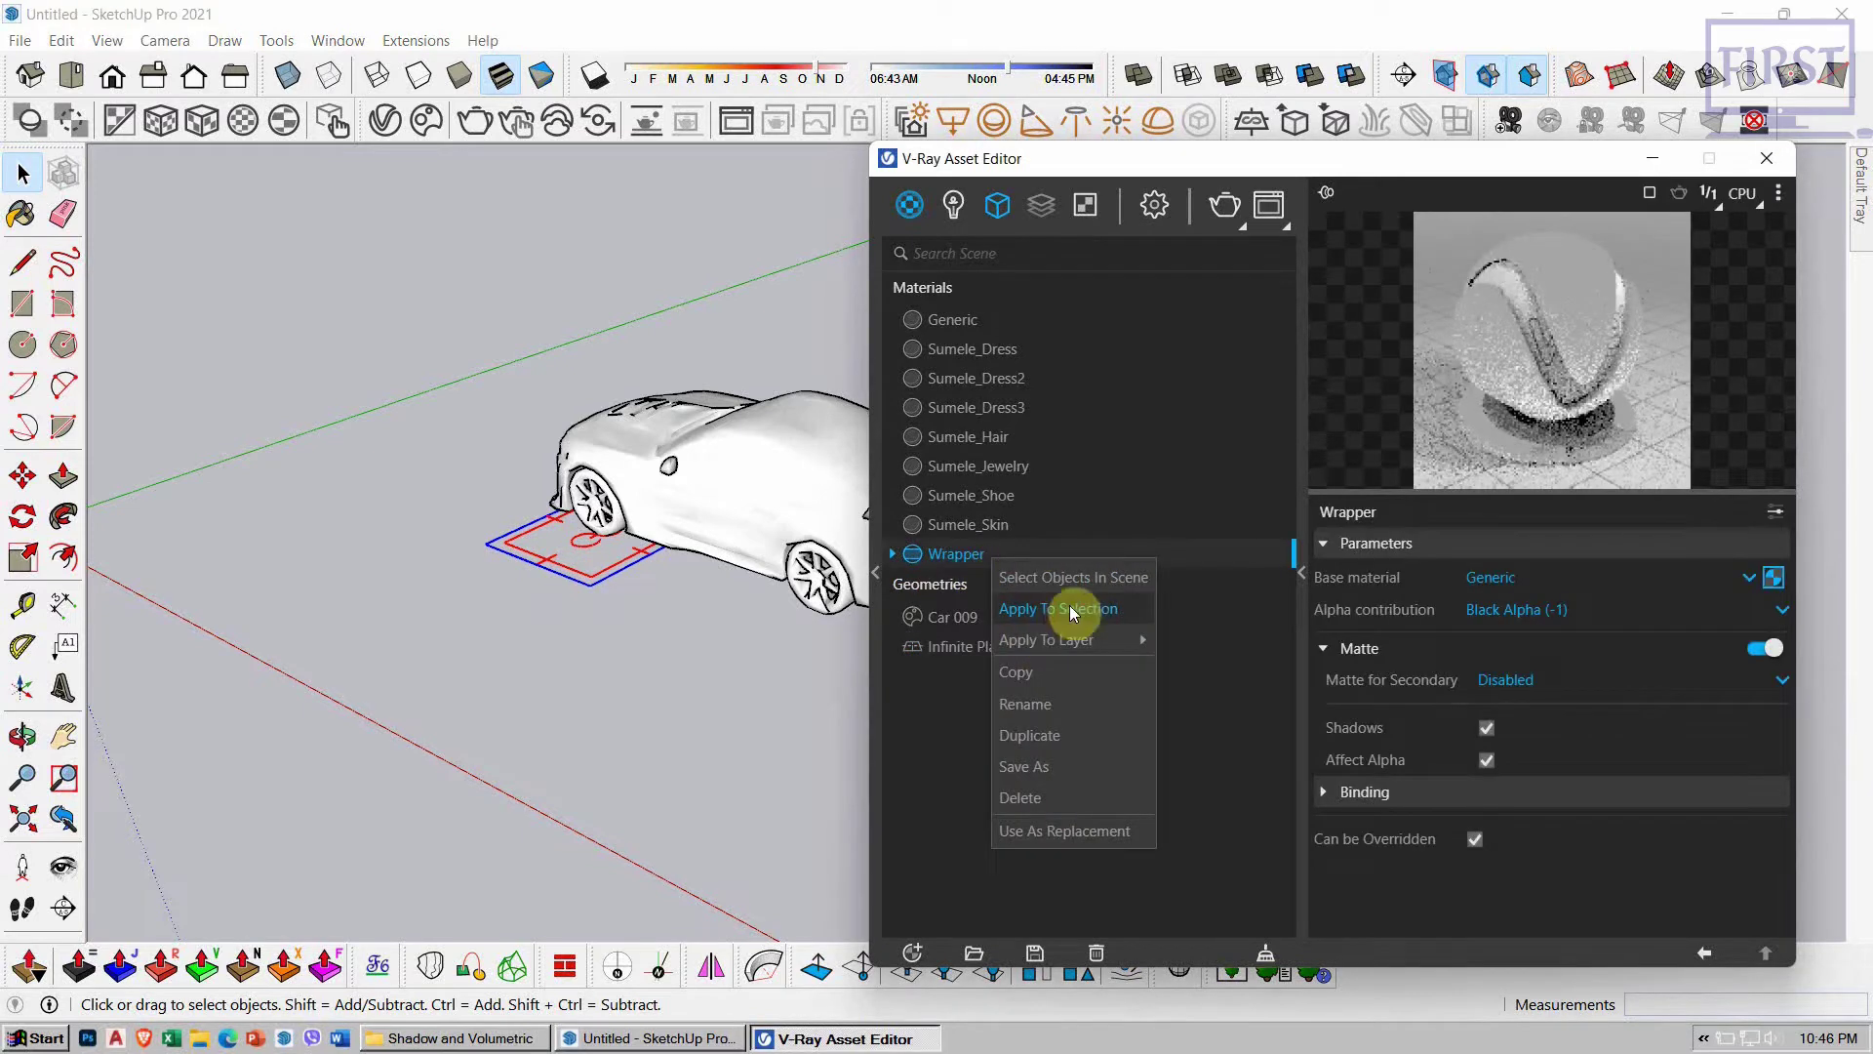
left_click(1085, 610)
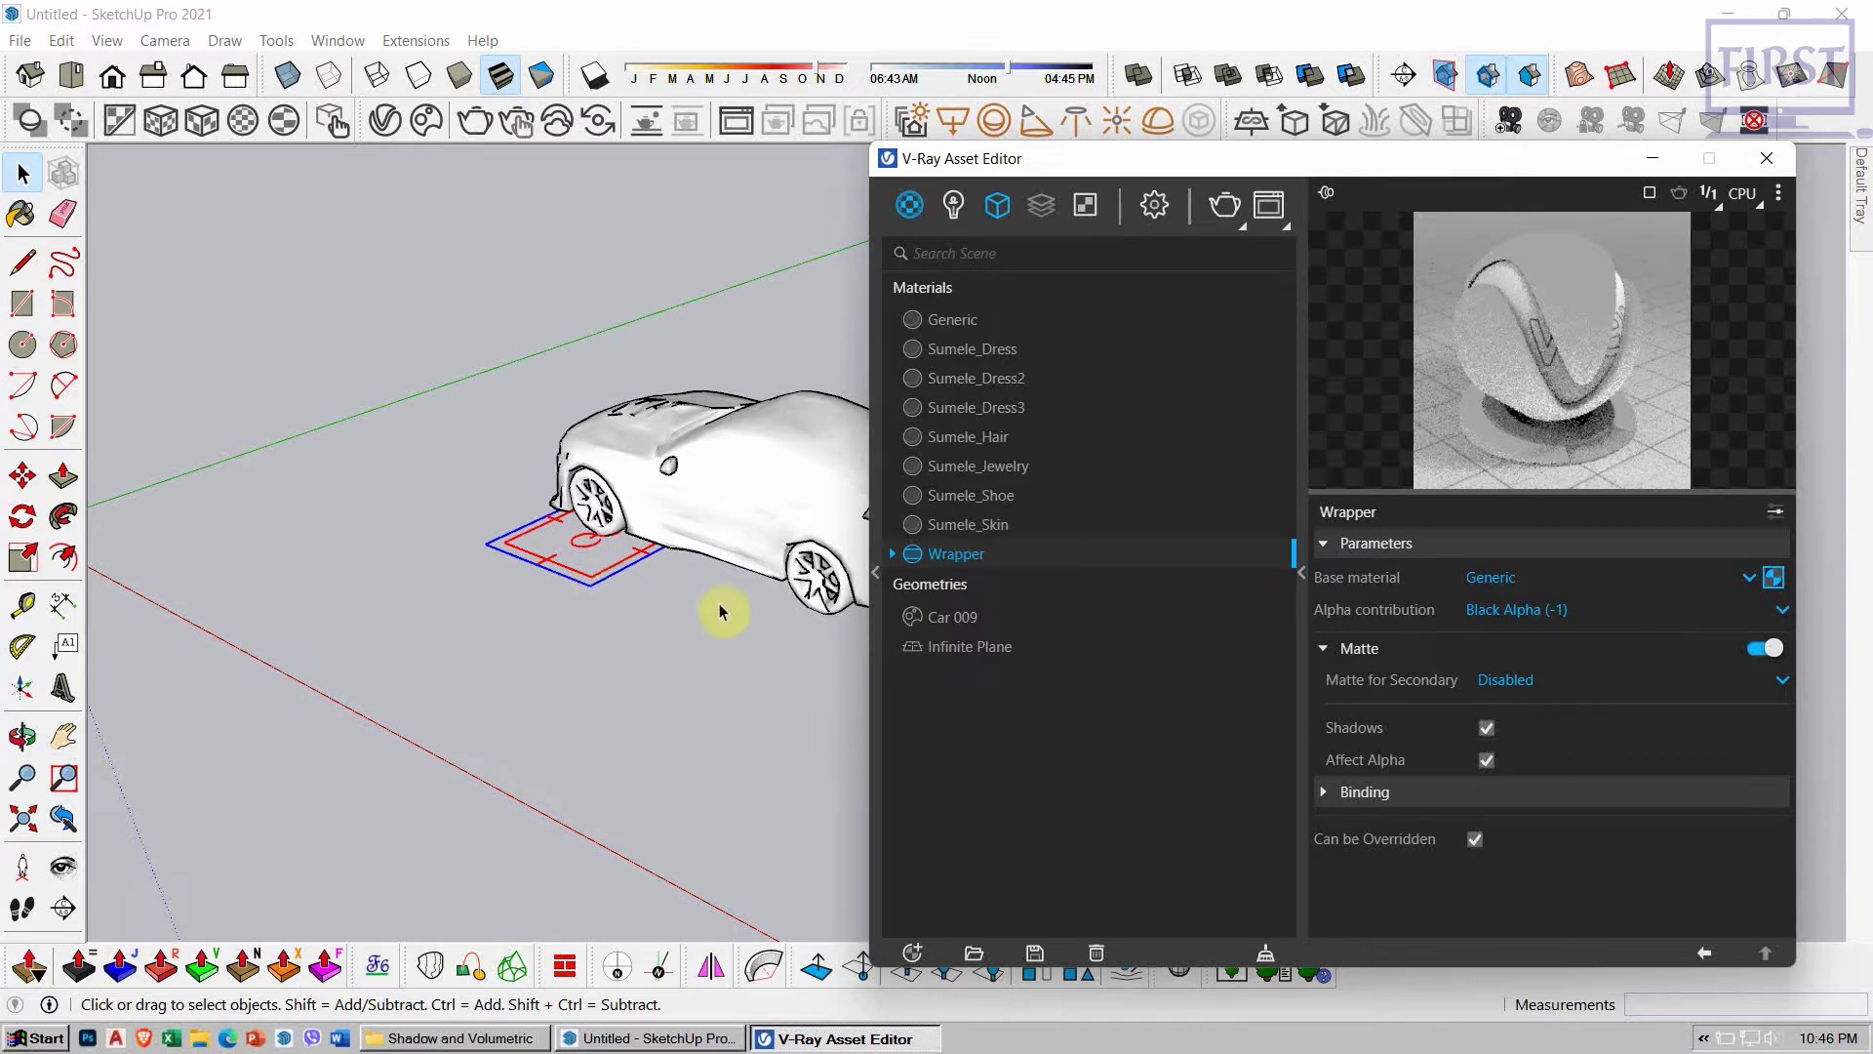
Step: Open the last render in the V-Ray Frame Buffer to check it, then close it
left_click_drag(1409, 162, 1249, 73)
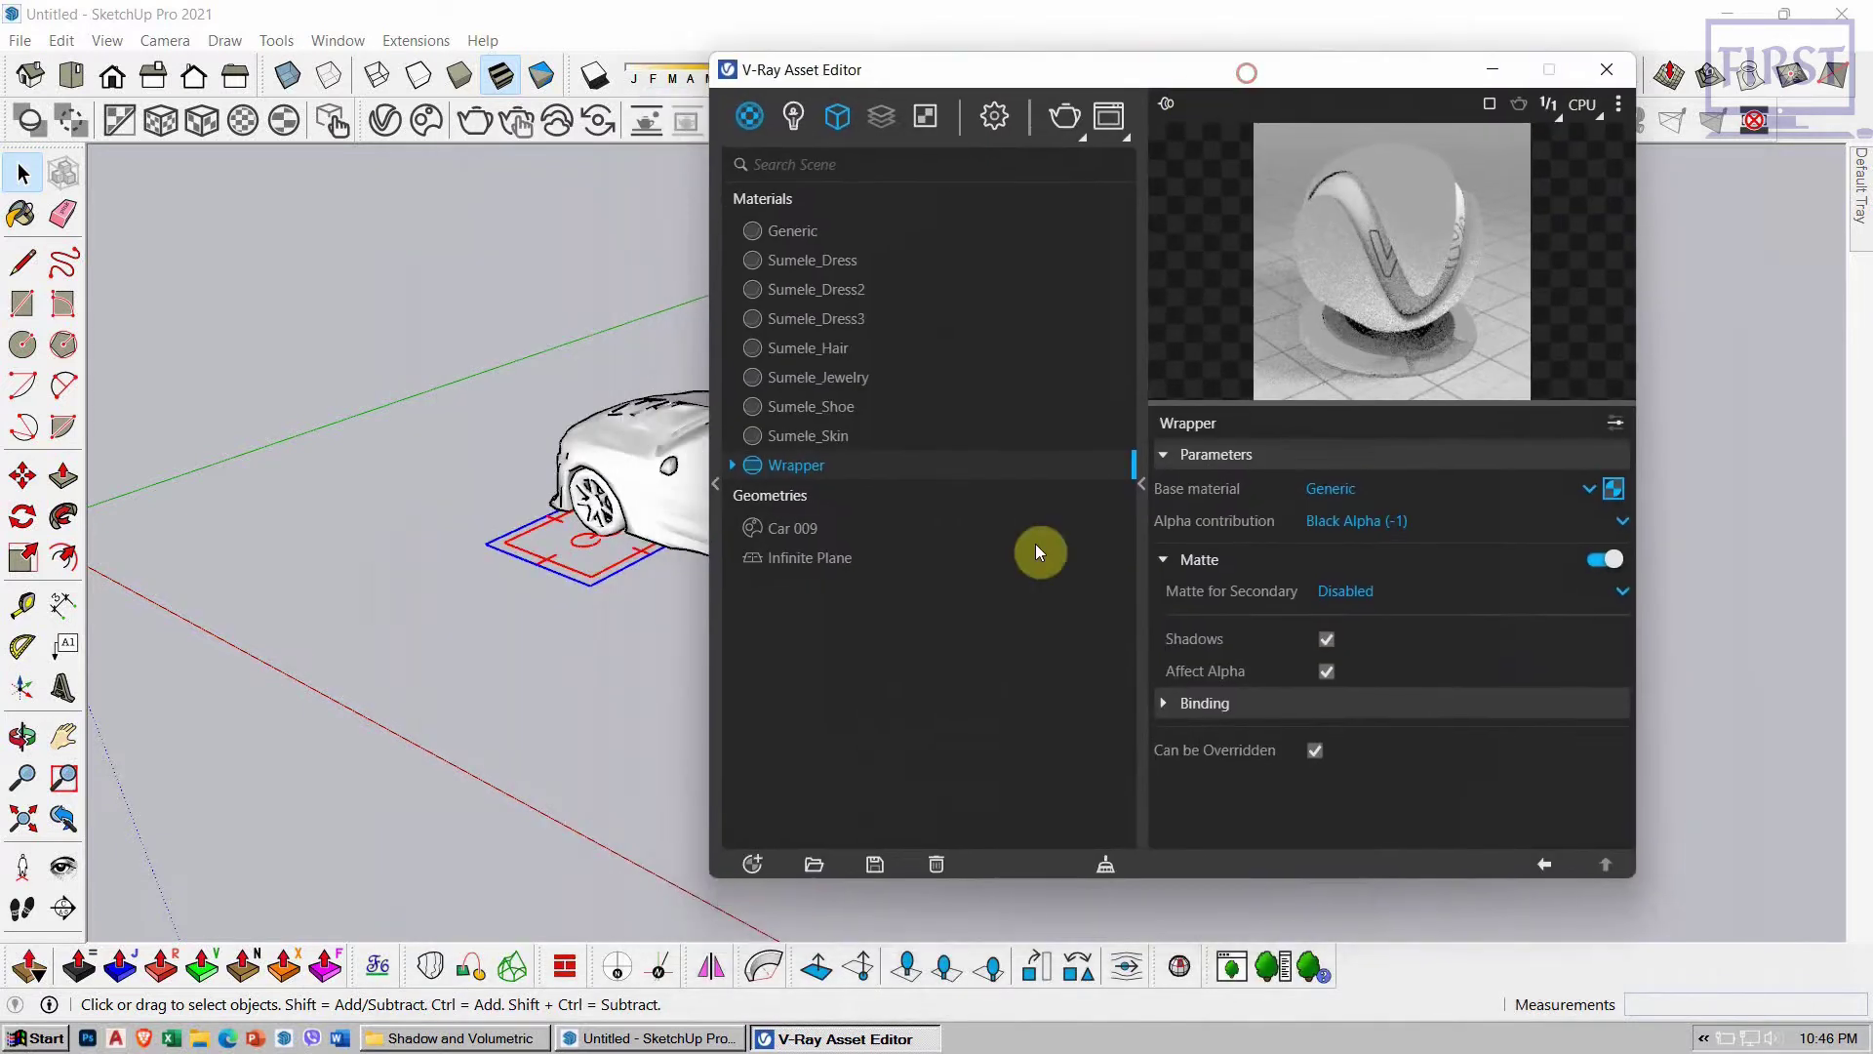
left_click_drag(1141, 72, 1305, 123)
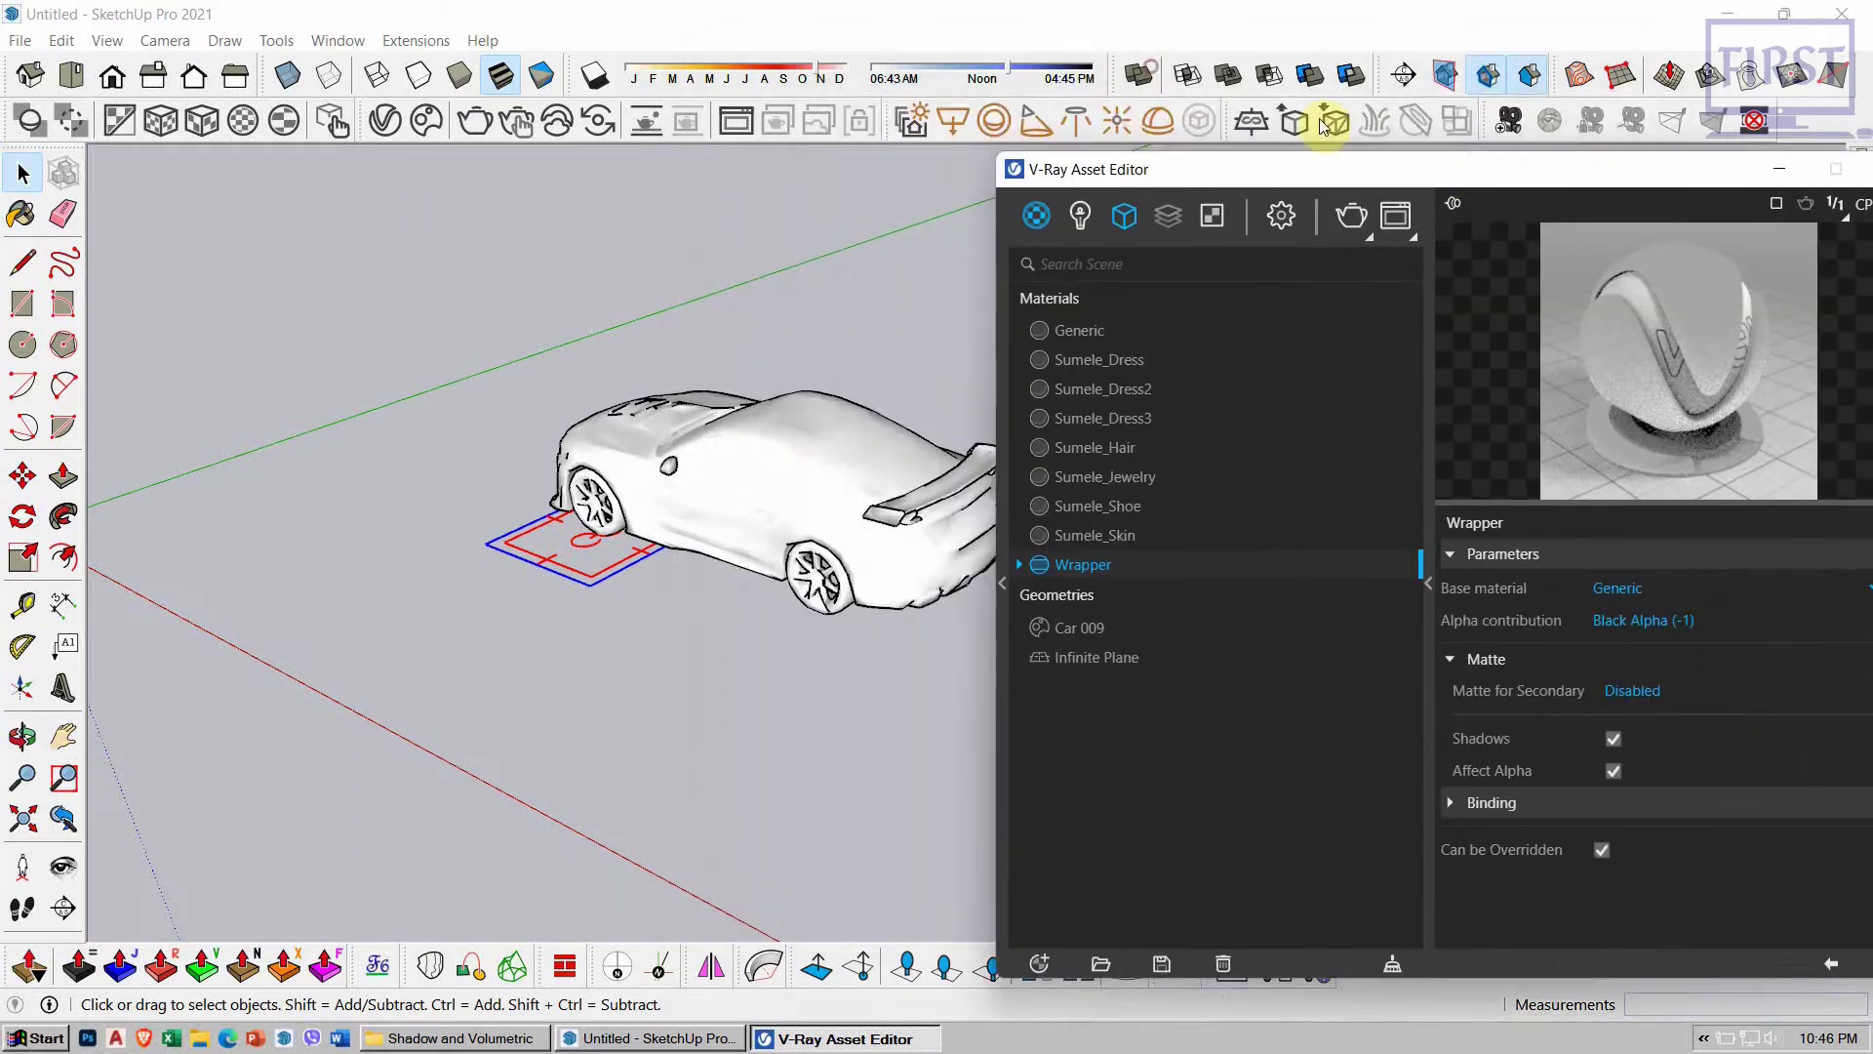
left_click(1273, 167)
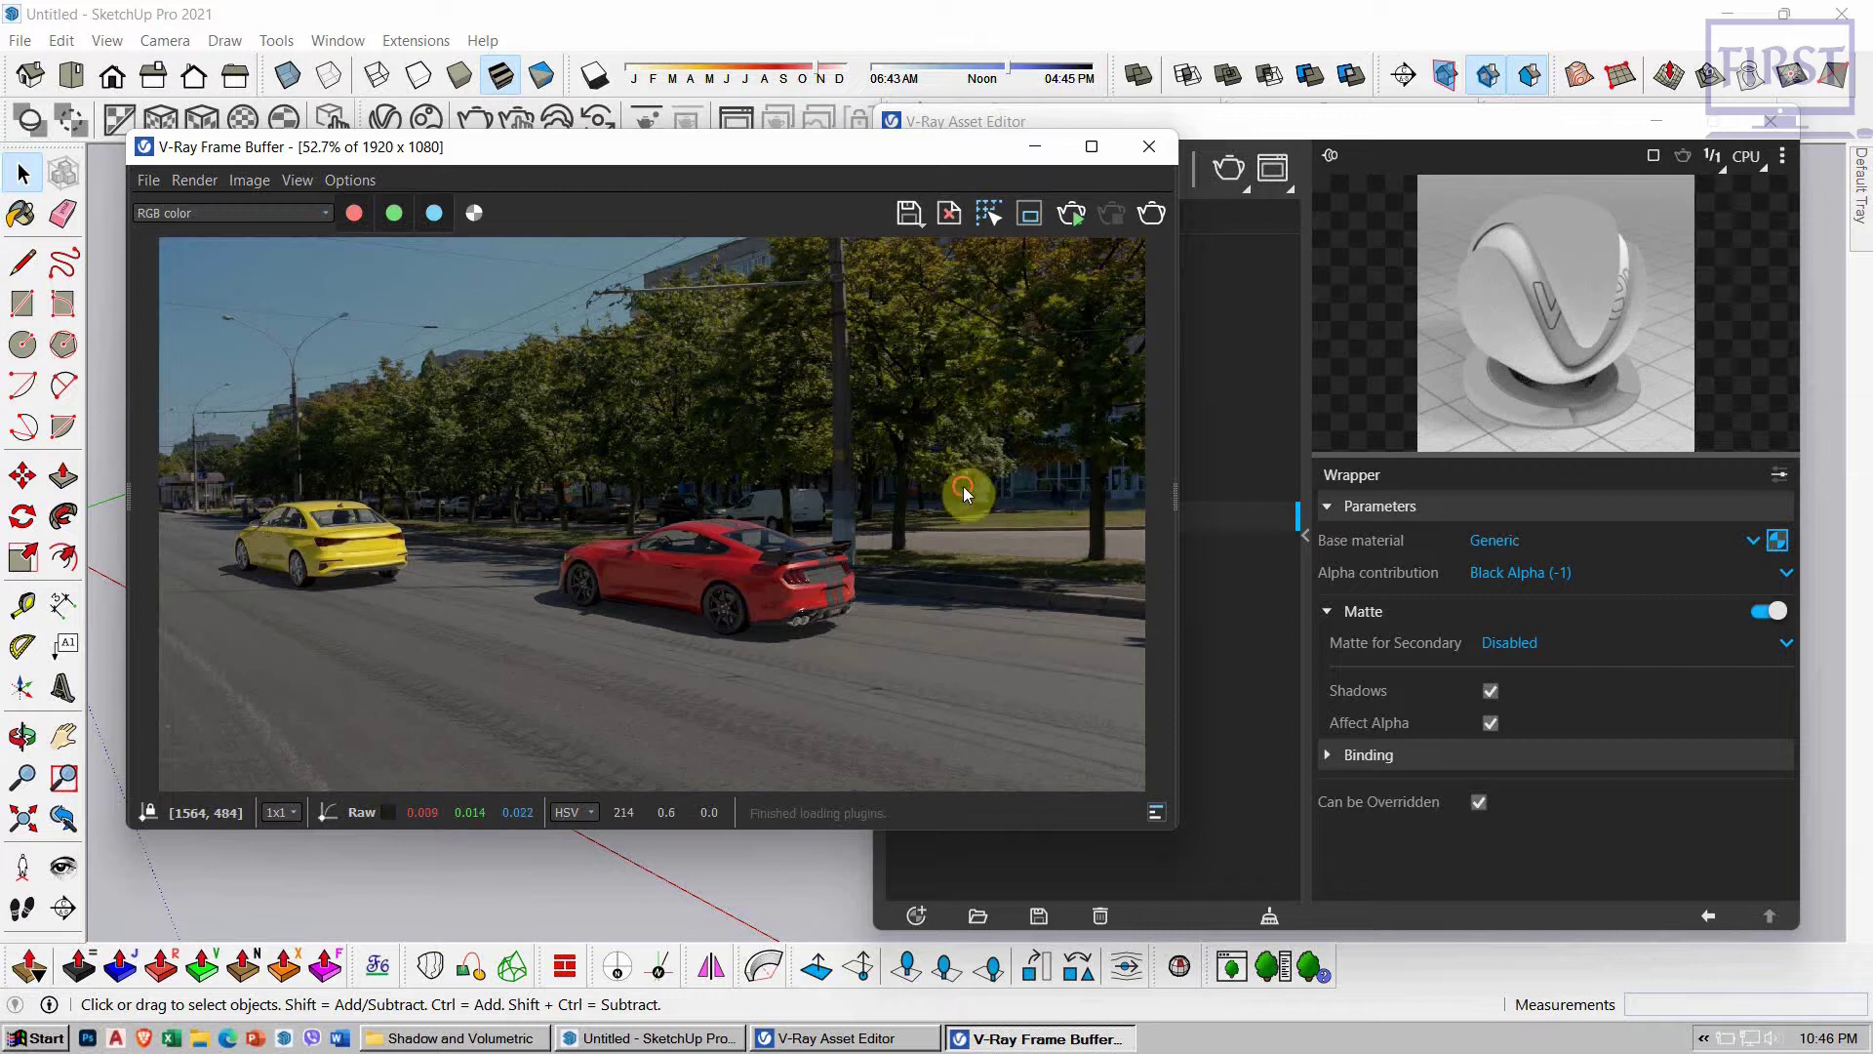
left_click(1152, 156)
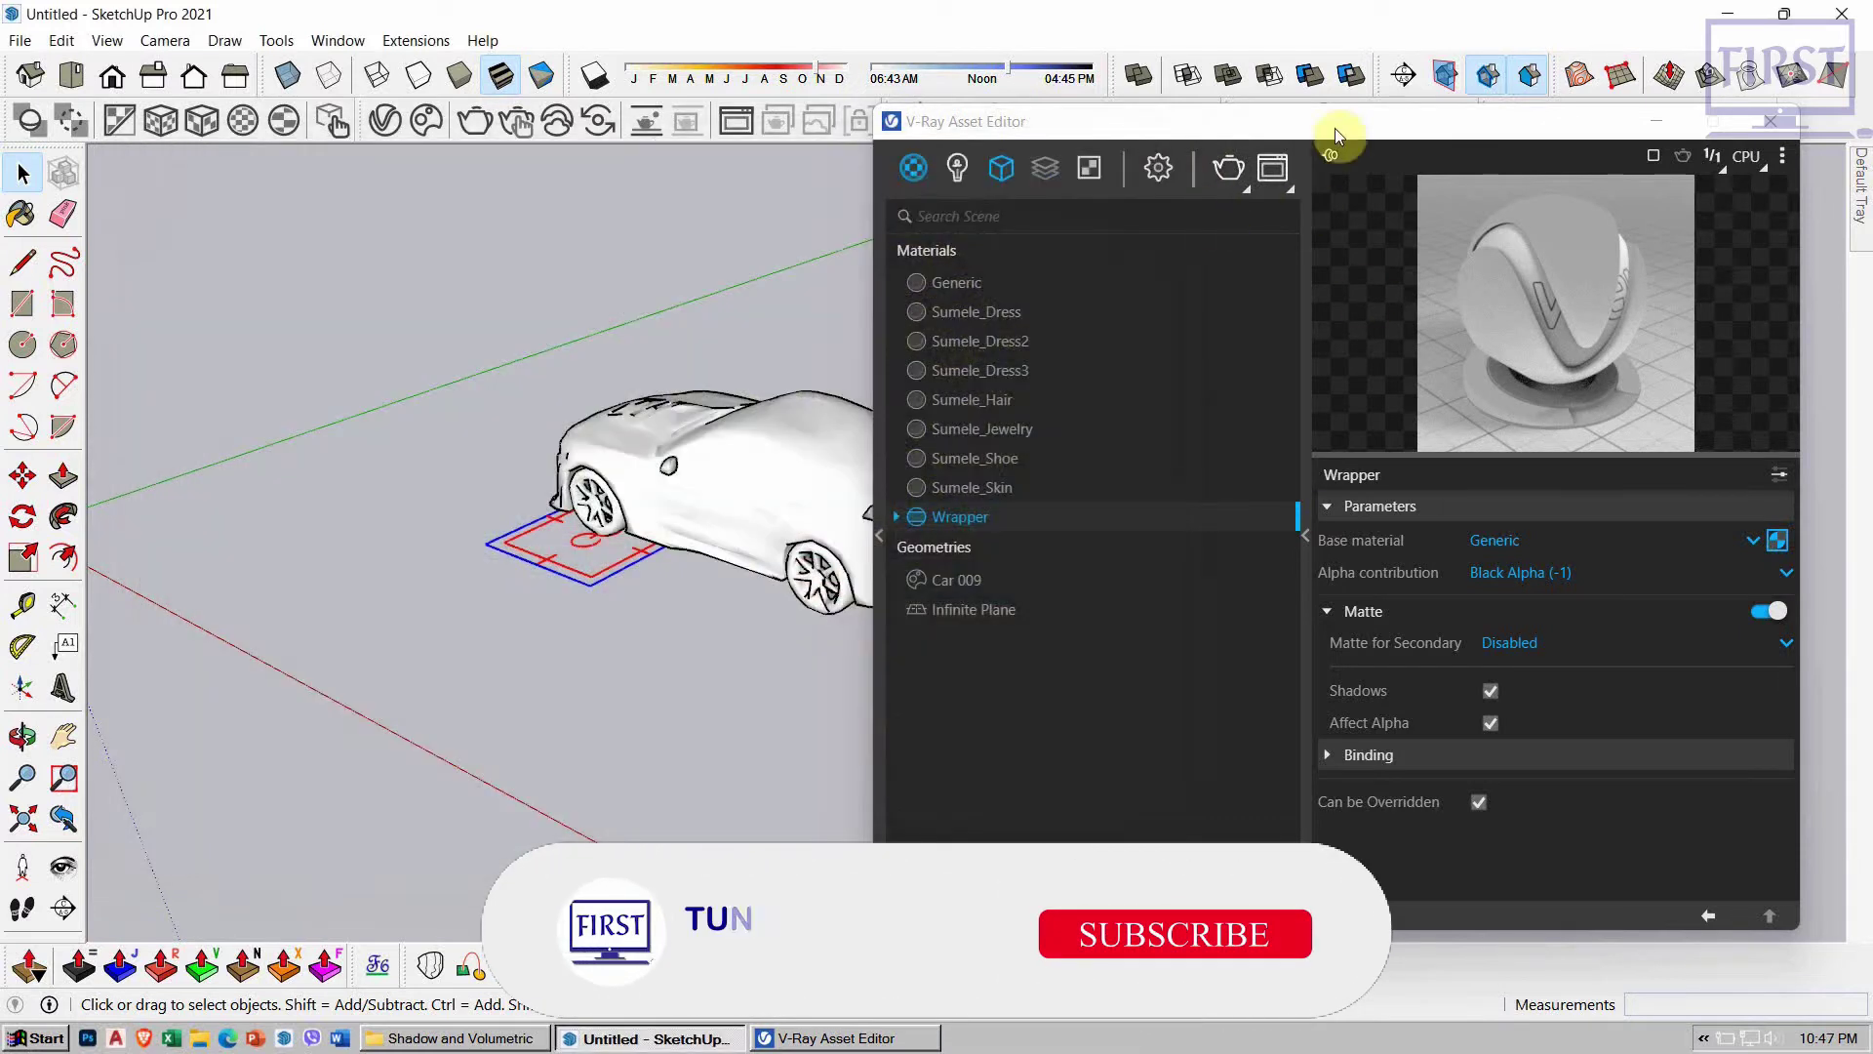
left_click_drag(1335, 122, 1186, 95)
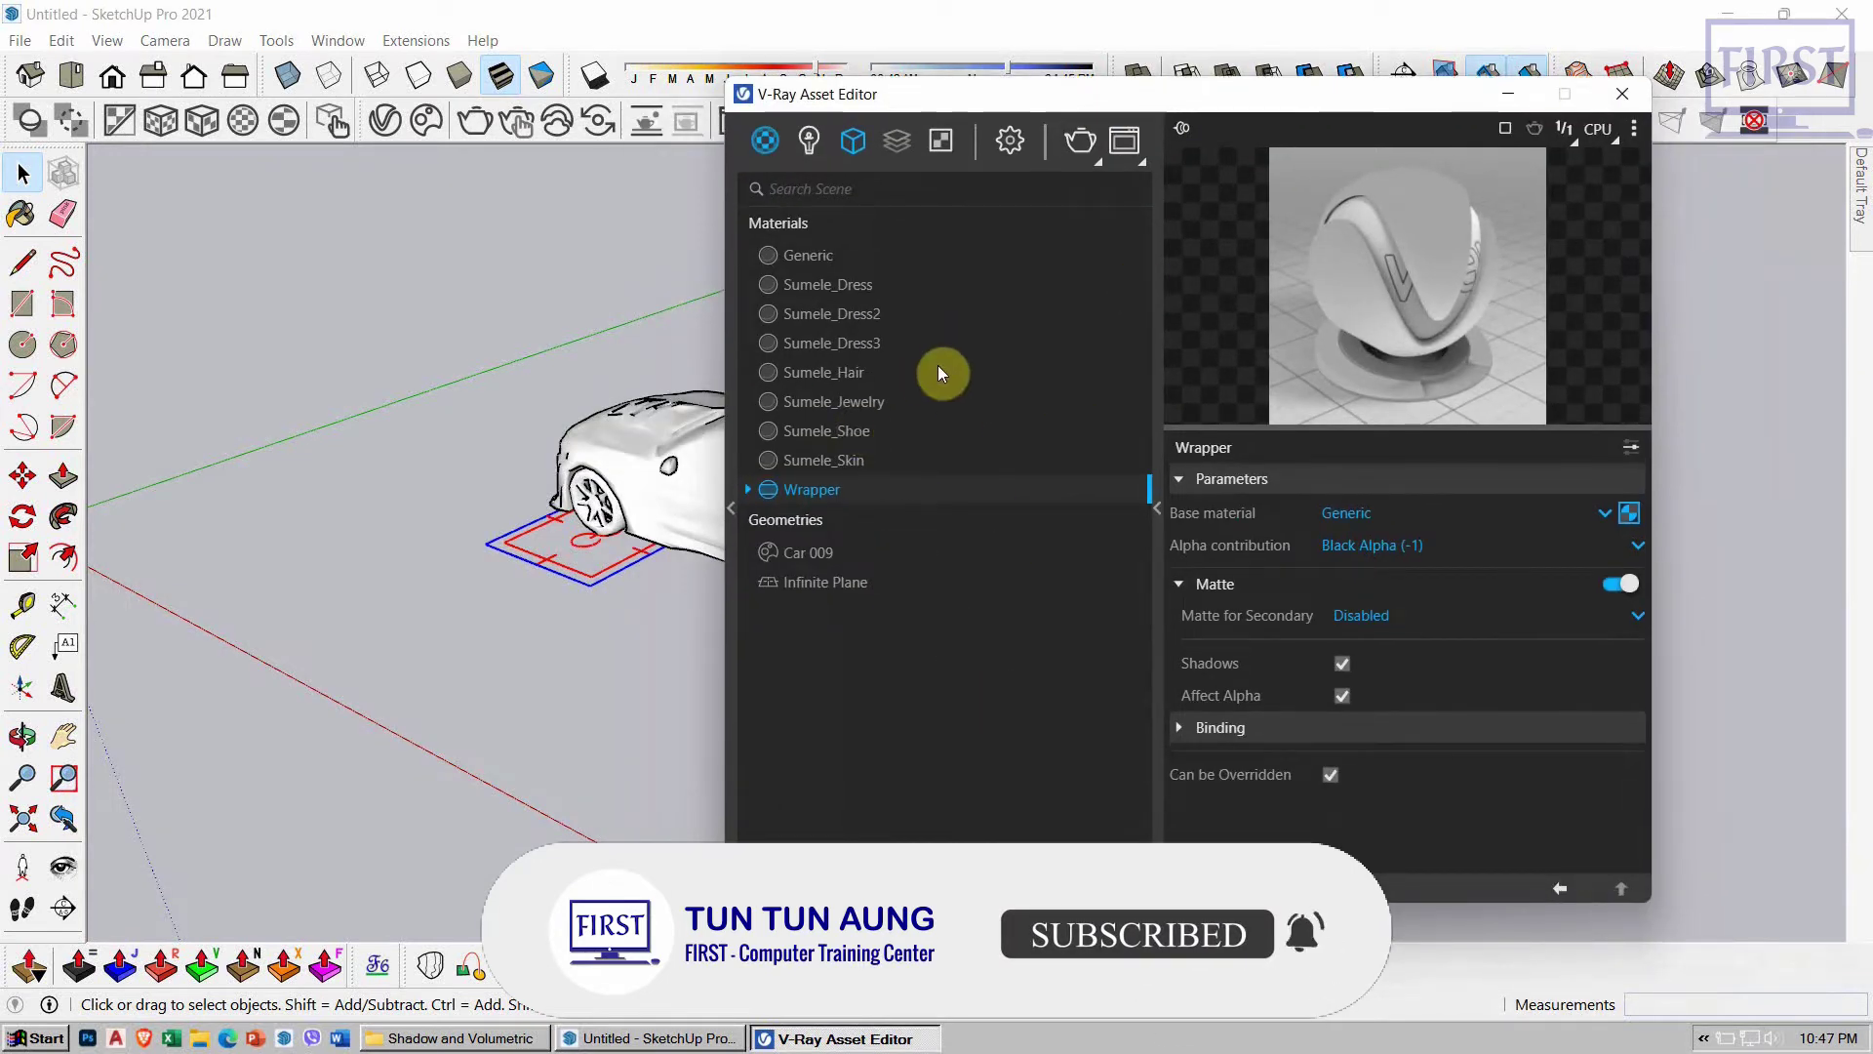
Step: Replace the environment background sky with the street photo bitmap DSC_4369.jpg
left_click(1010, 143)
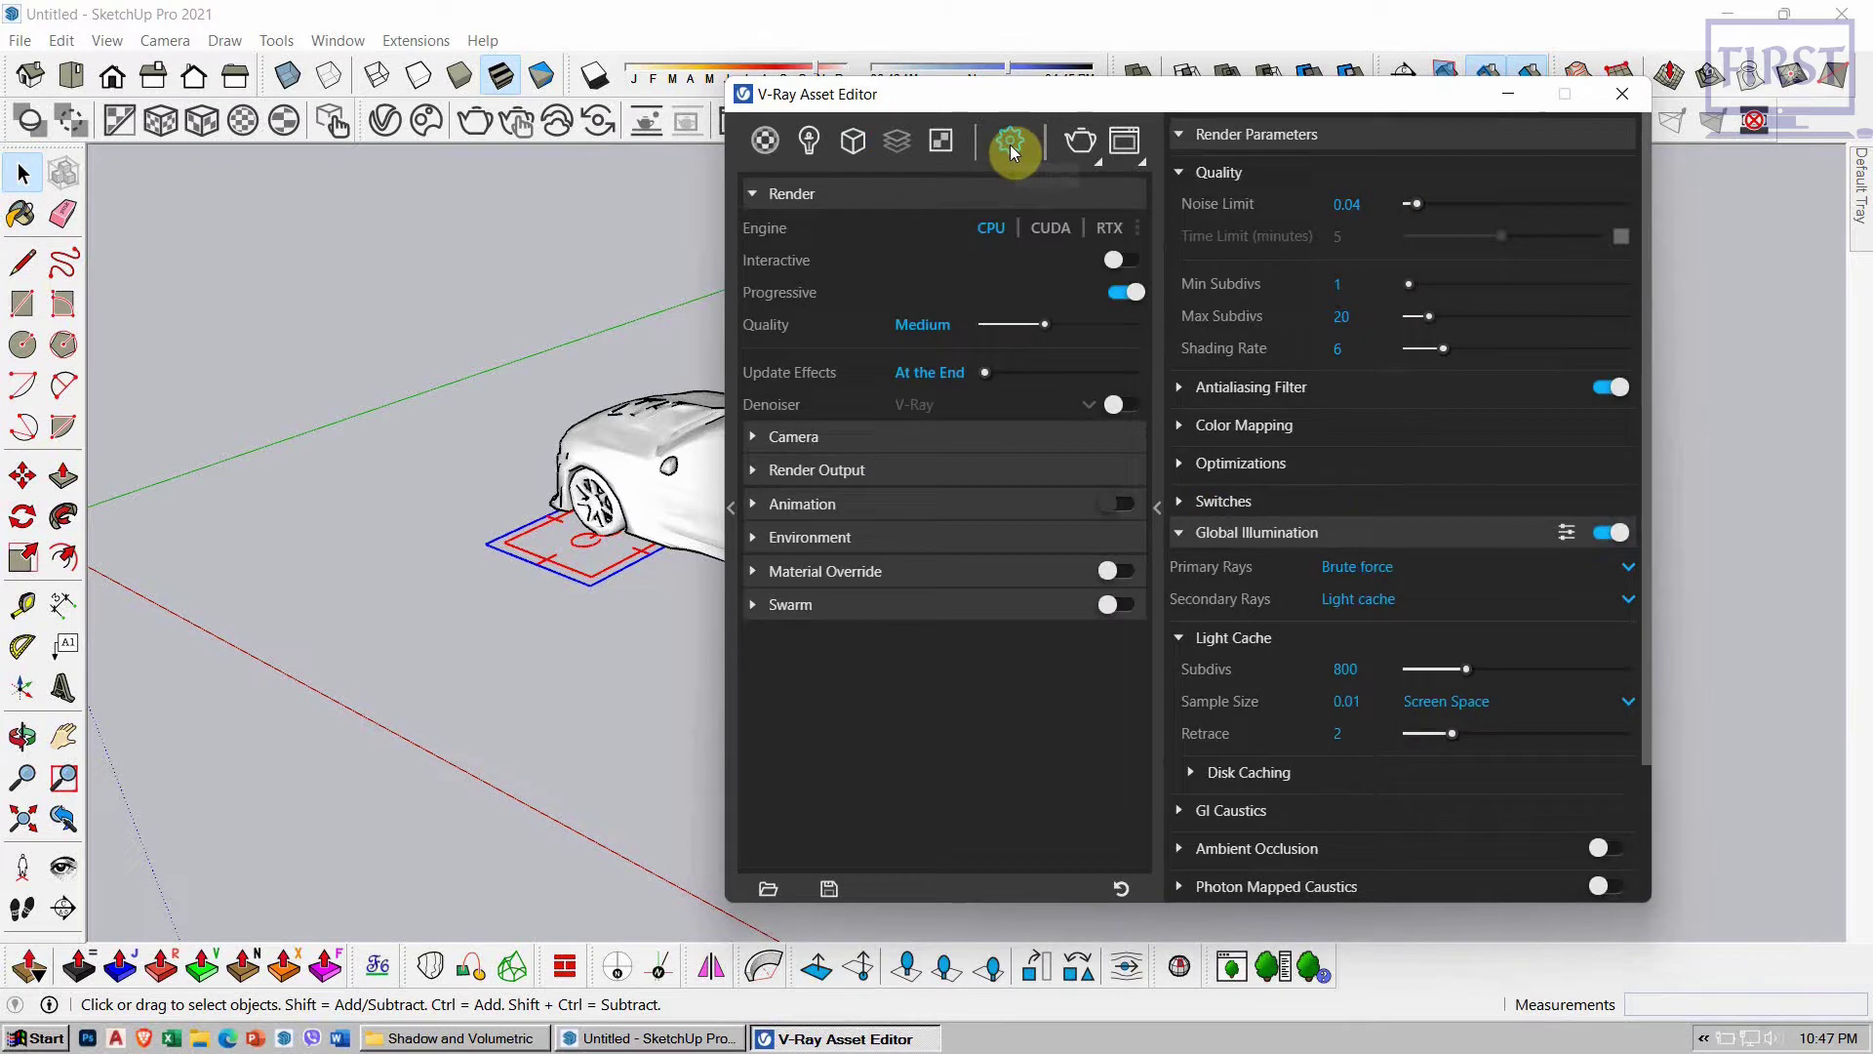
left_click(819, 538)
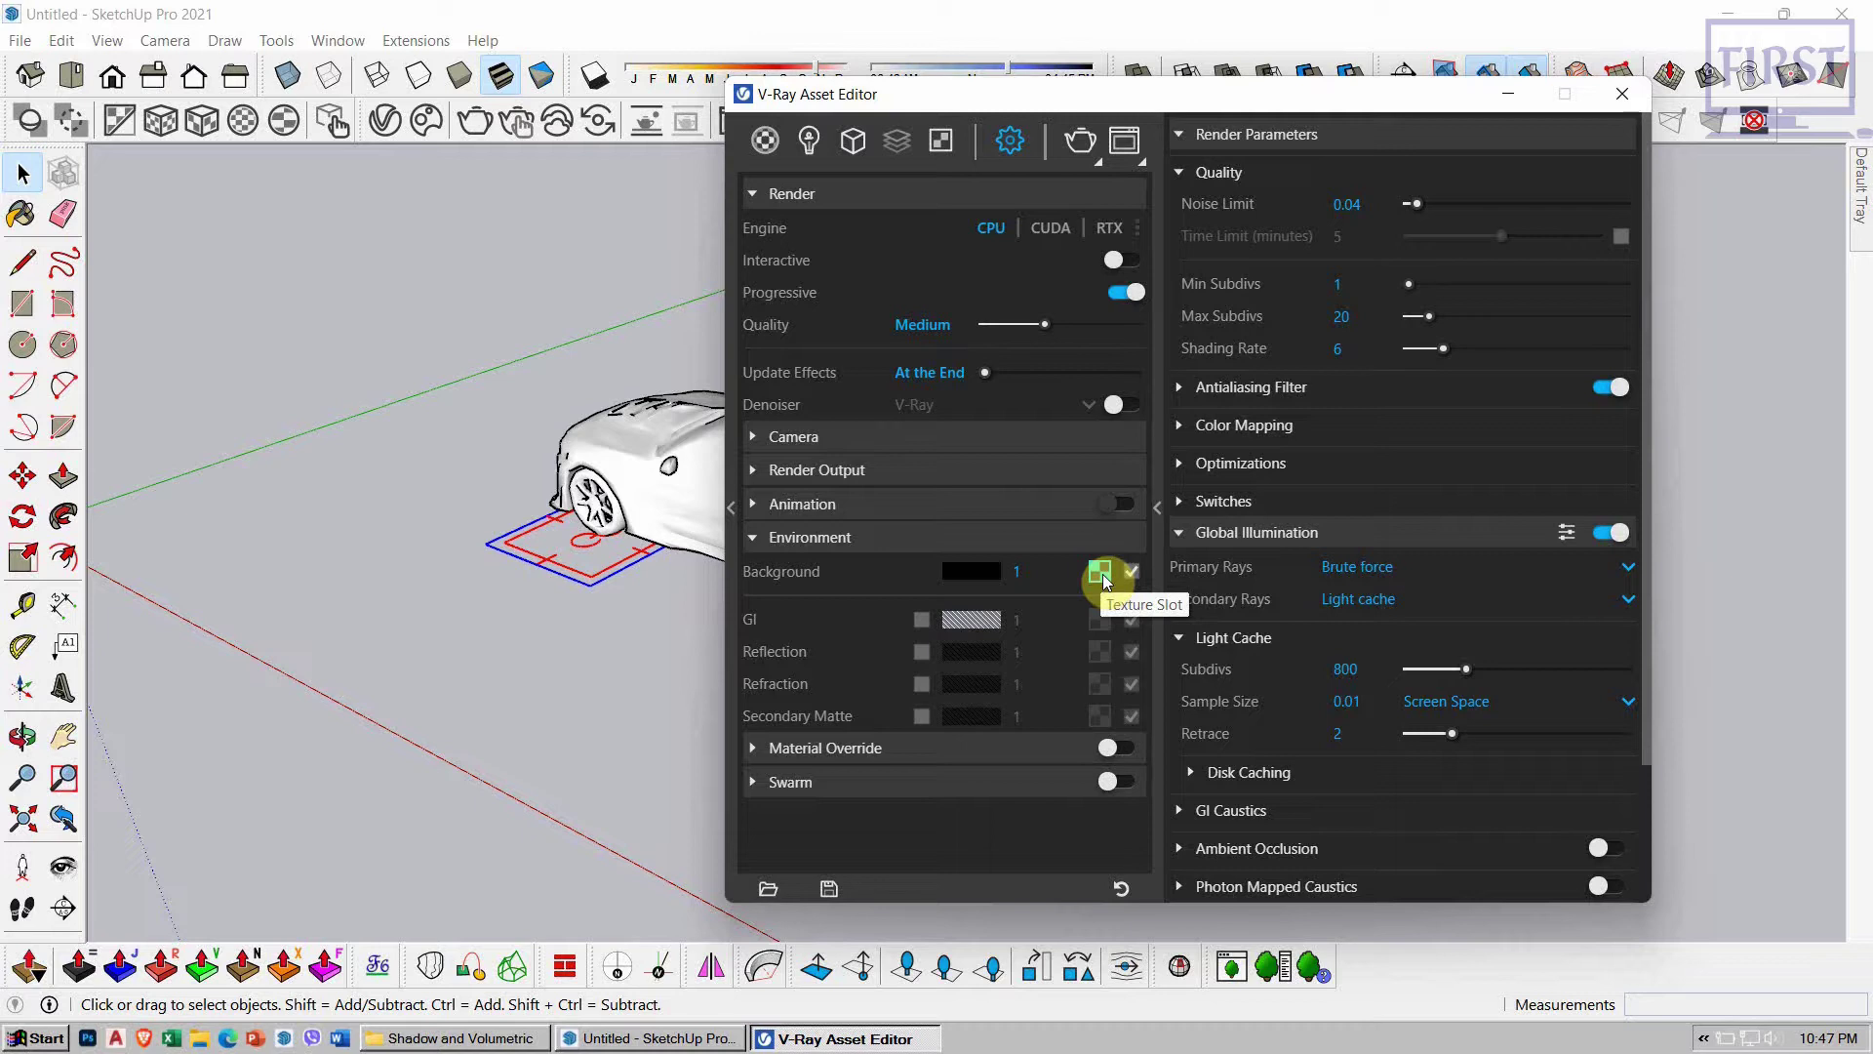
left_click(1108, 572)
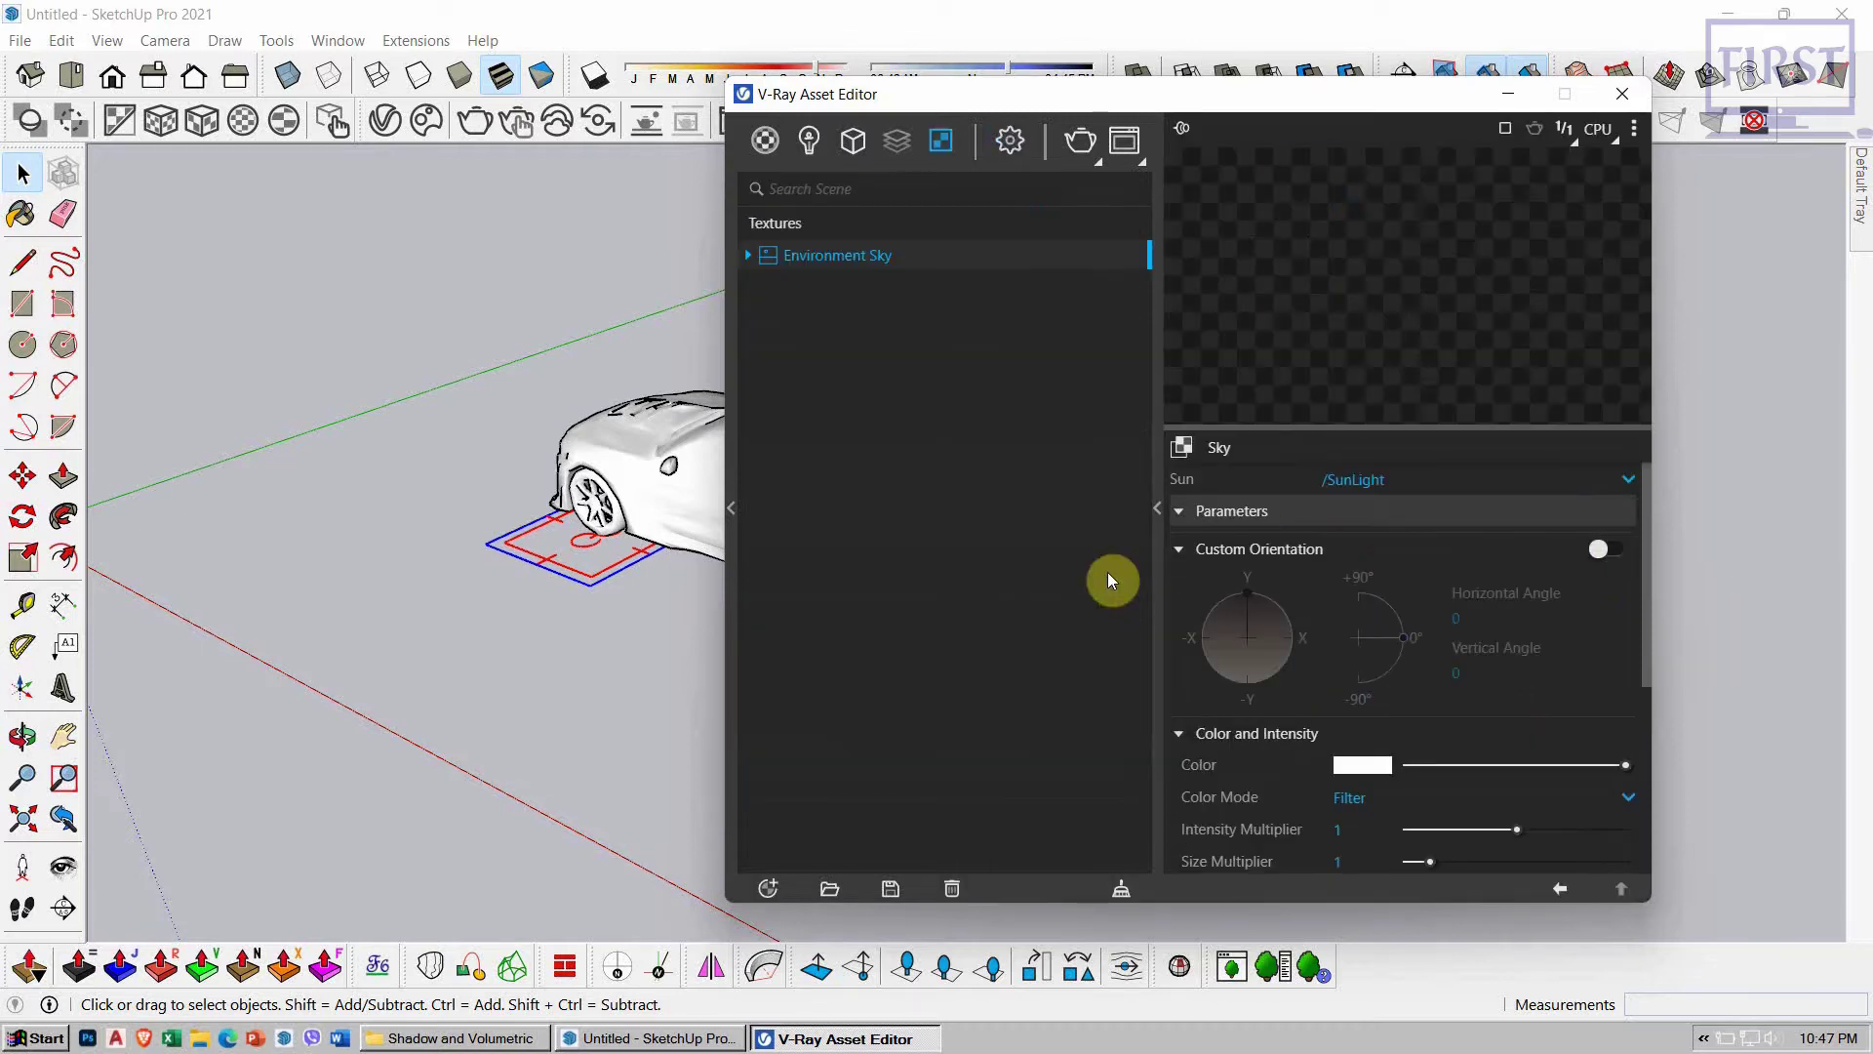
left_click(1180, 453)
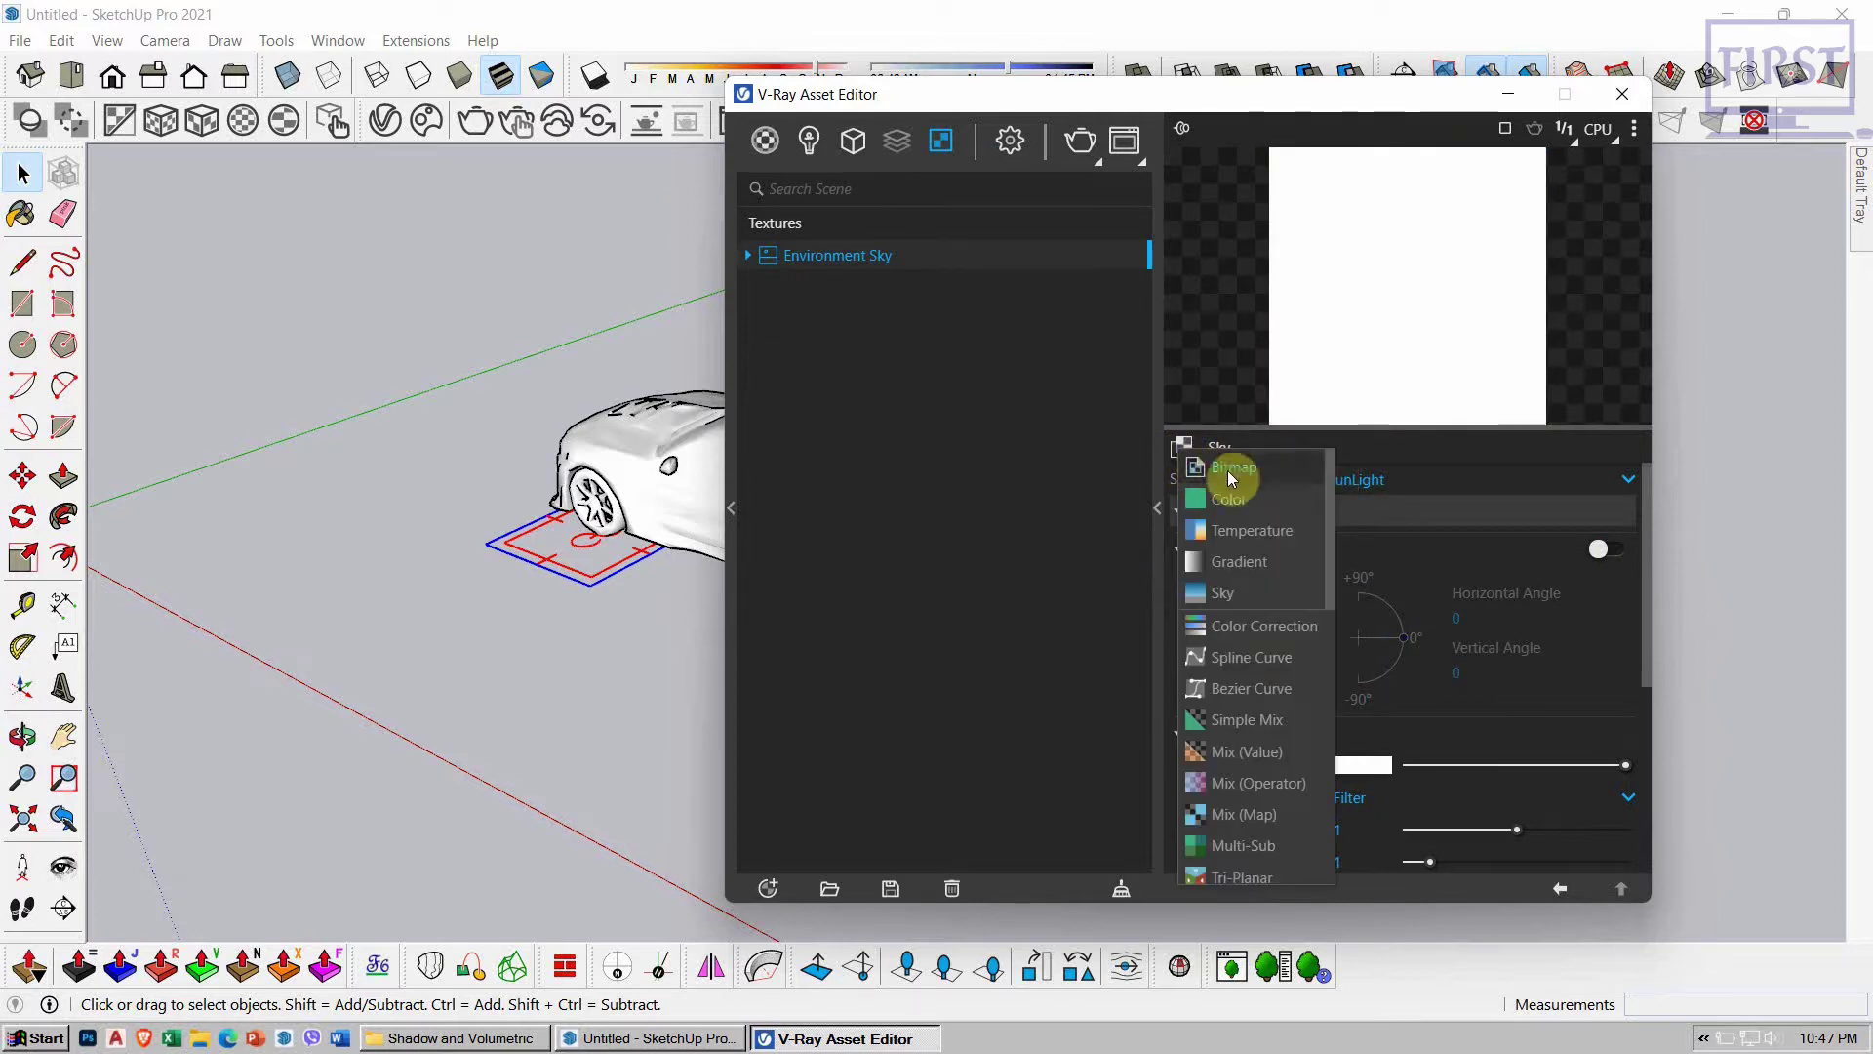
left_click(1272, 475)
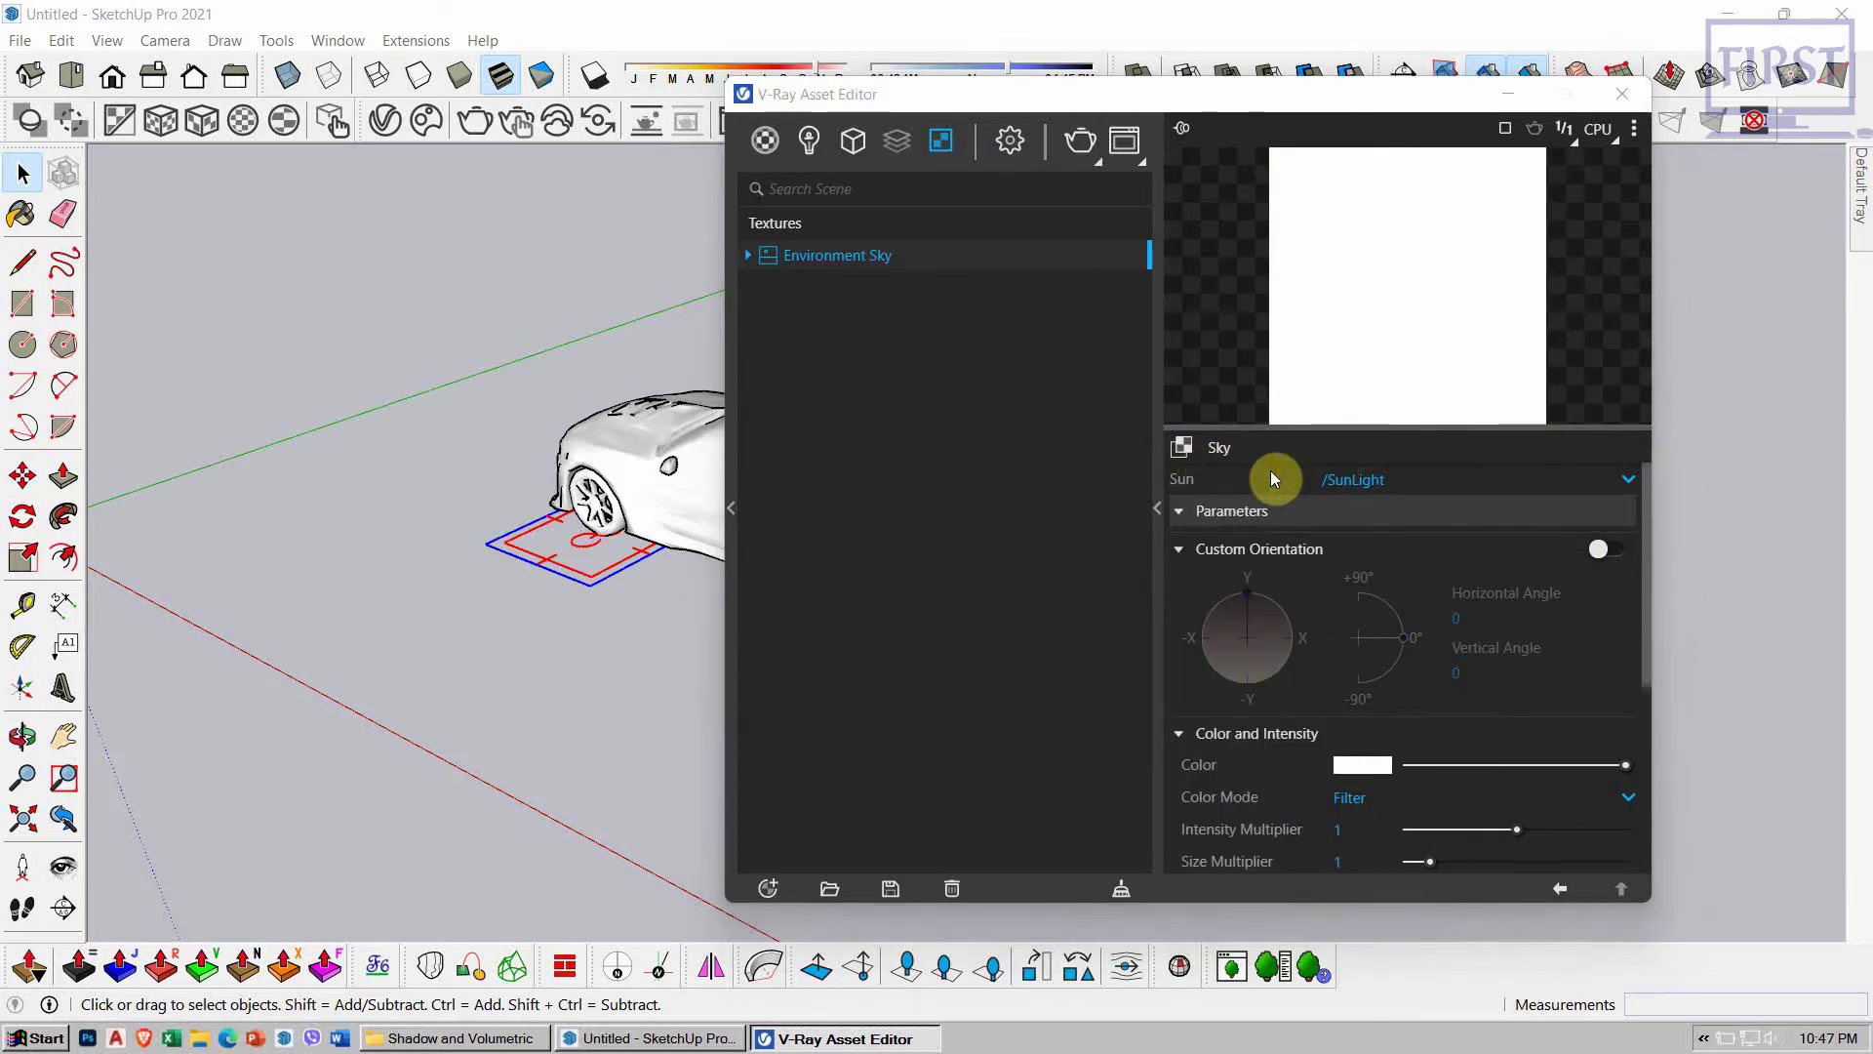
left_click(1041, 363)
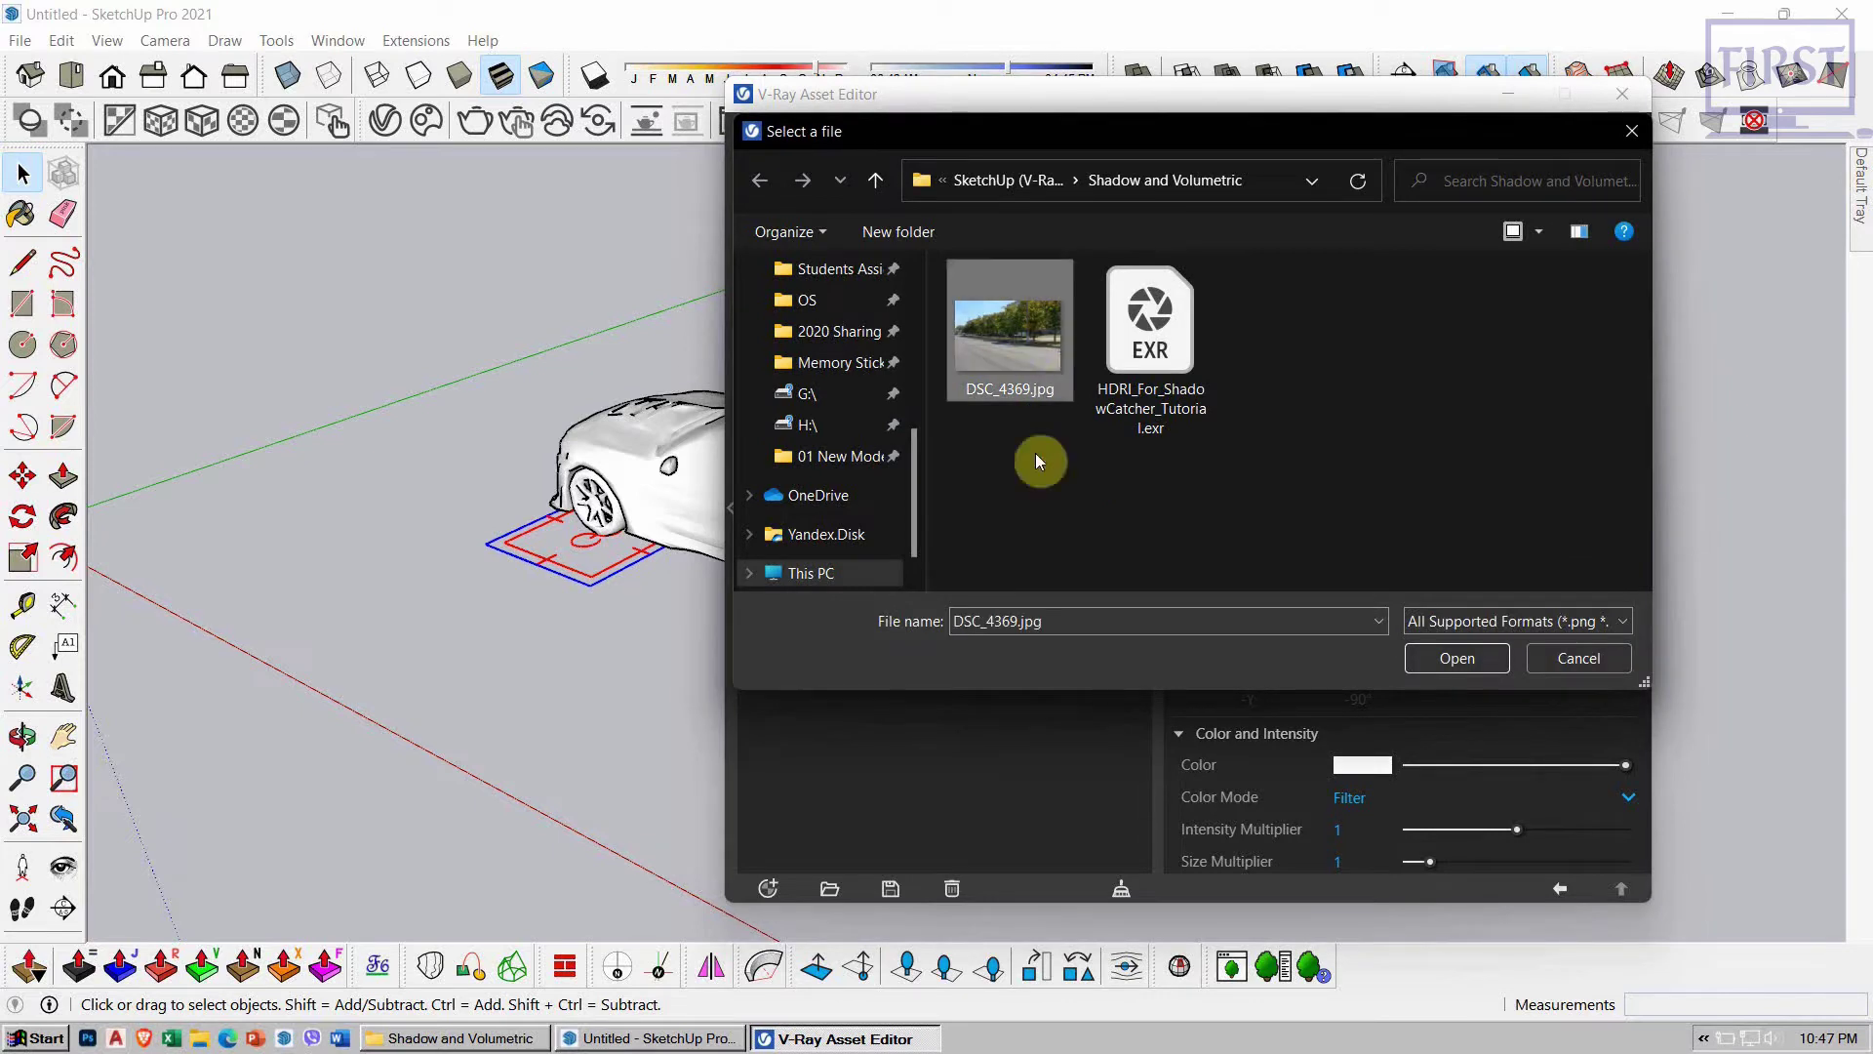
double_click(1032, 352)
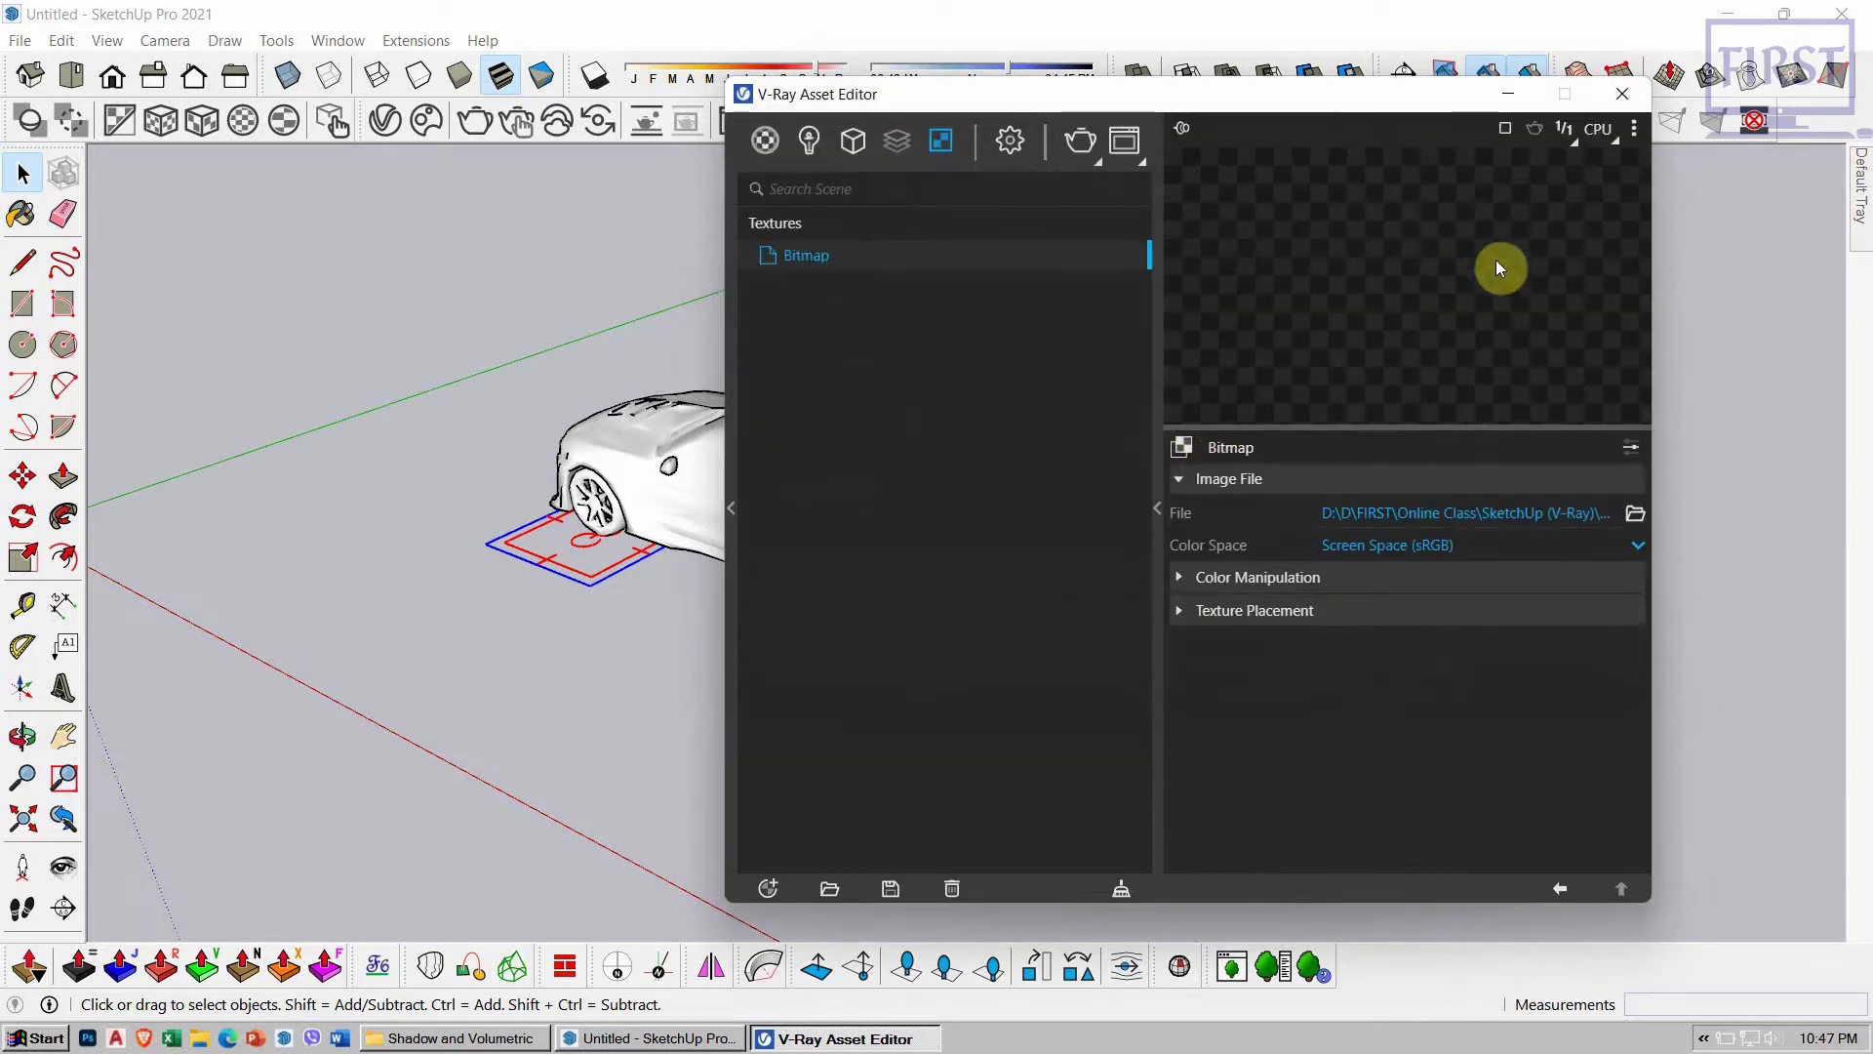
left_click_drag(1372, 103, 1131, 74)
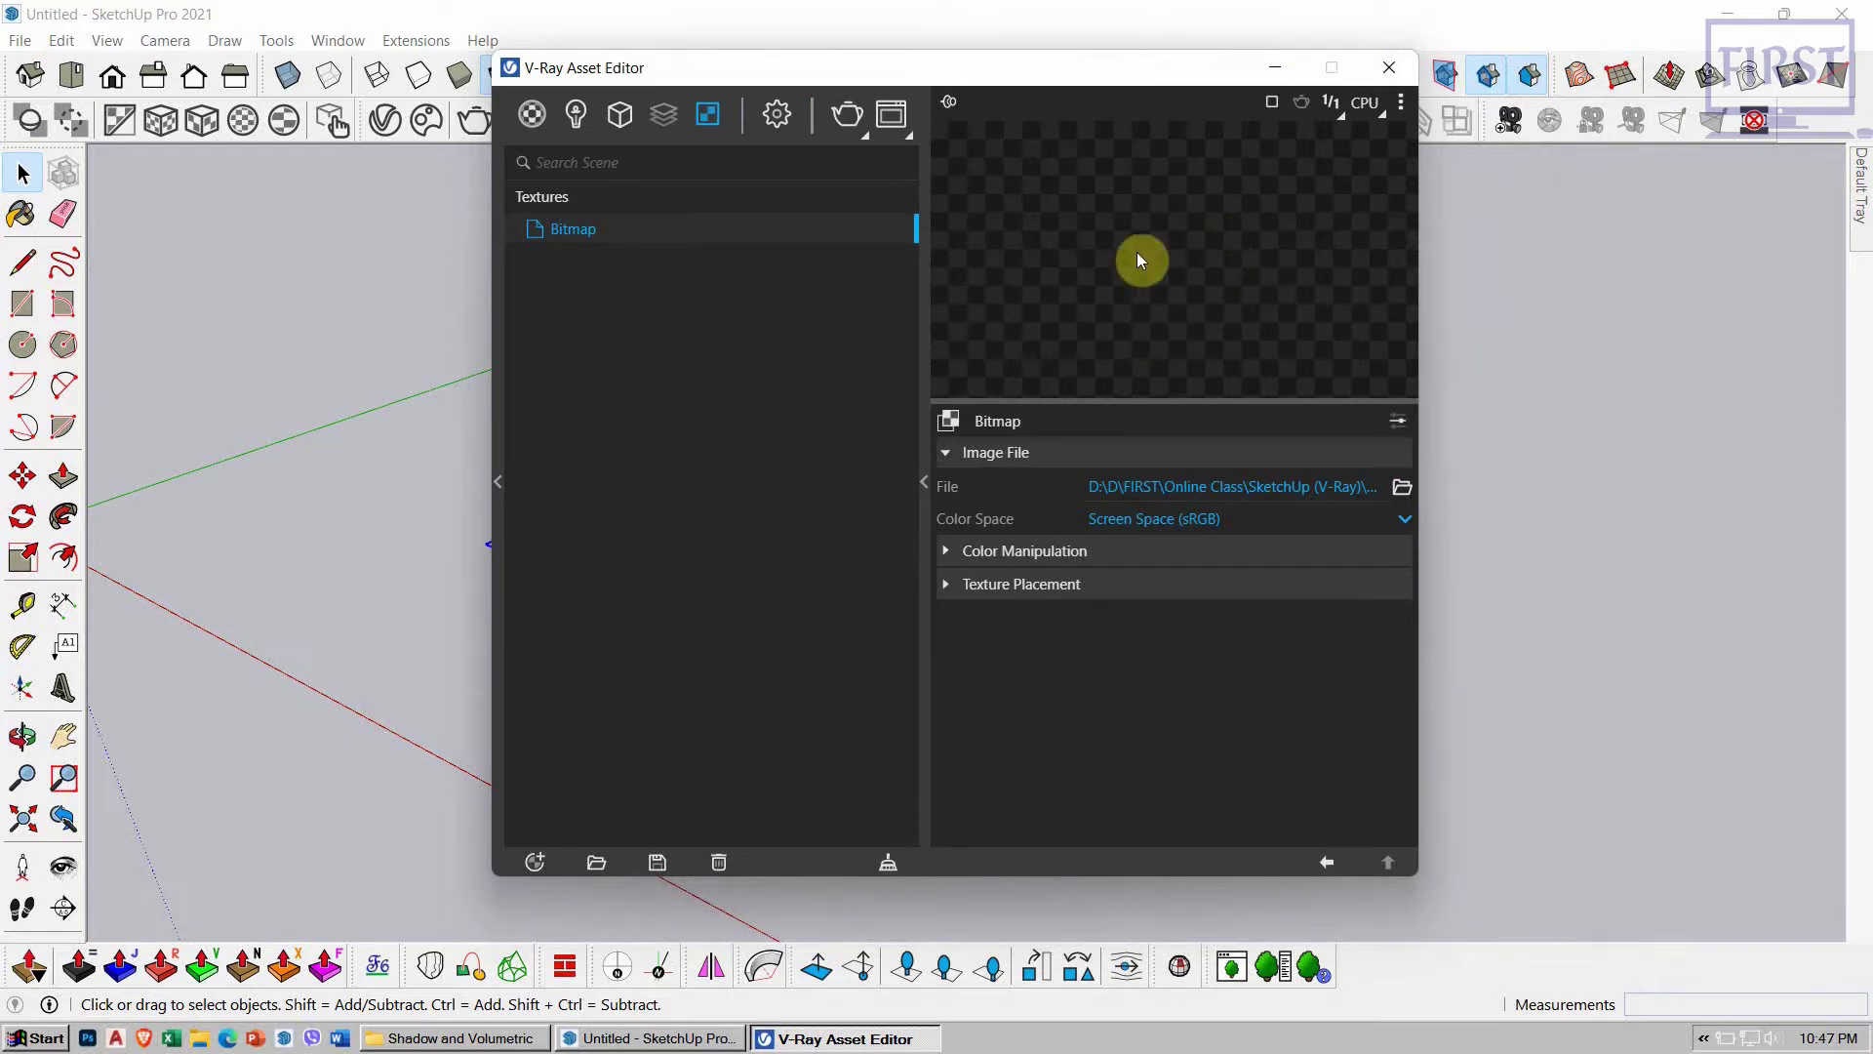
Step: Set the photo's texture placement to Environment type with Screen mapping
left_click(958, 590)
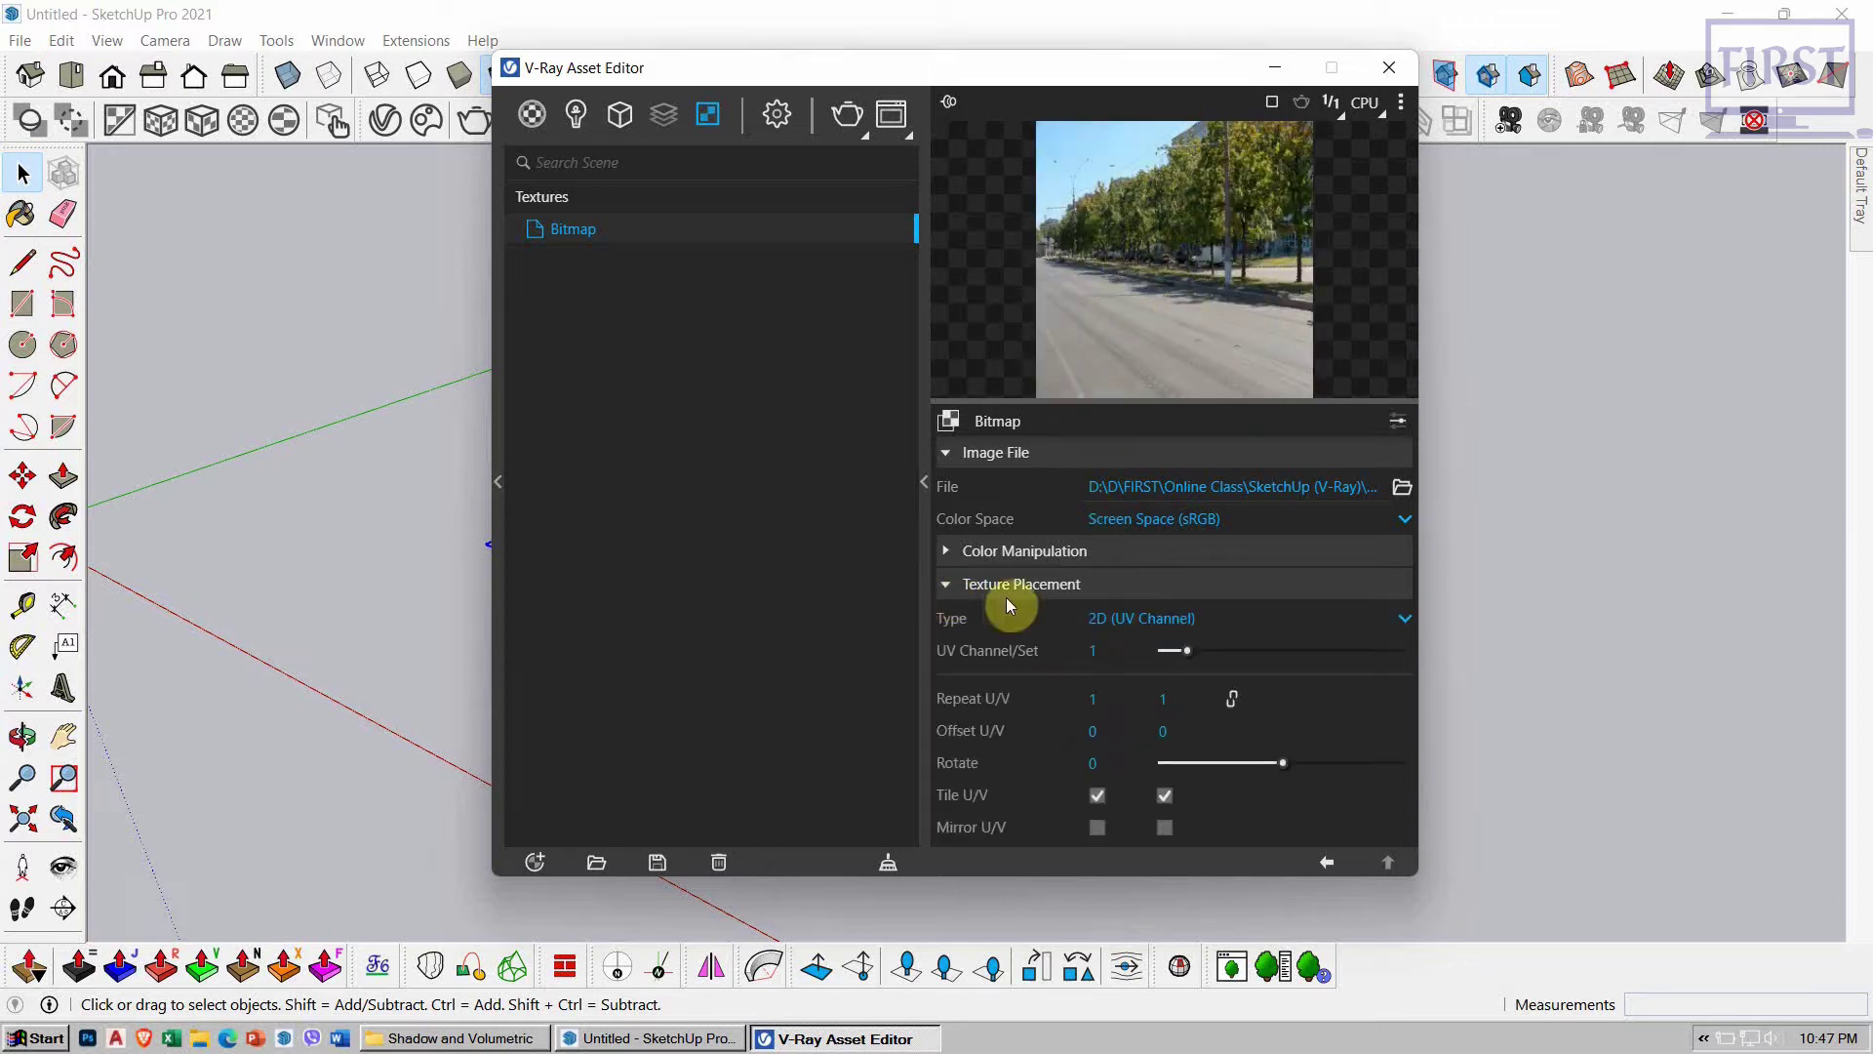
left_click(1164, 618)
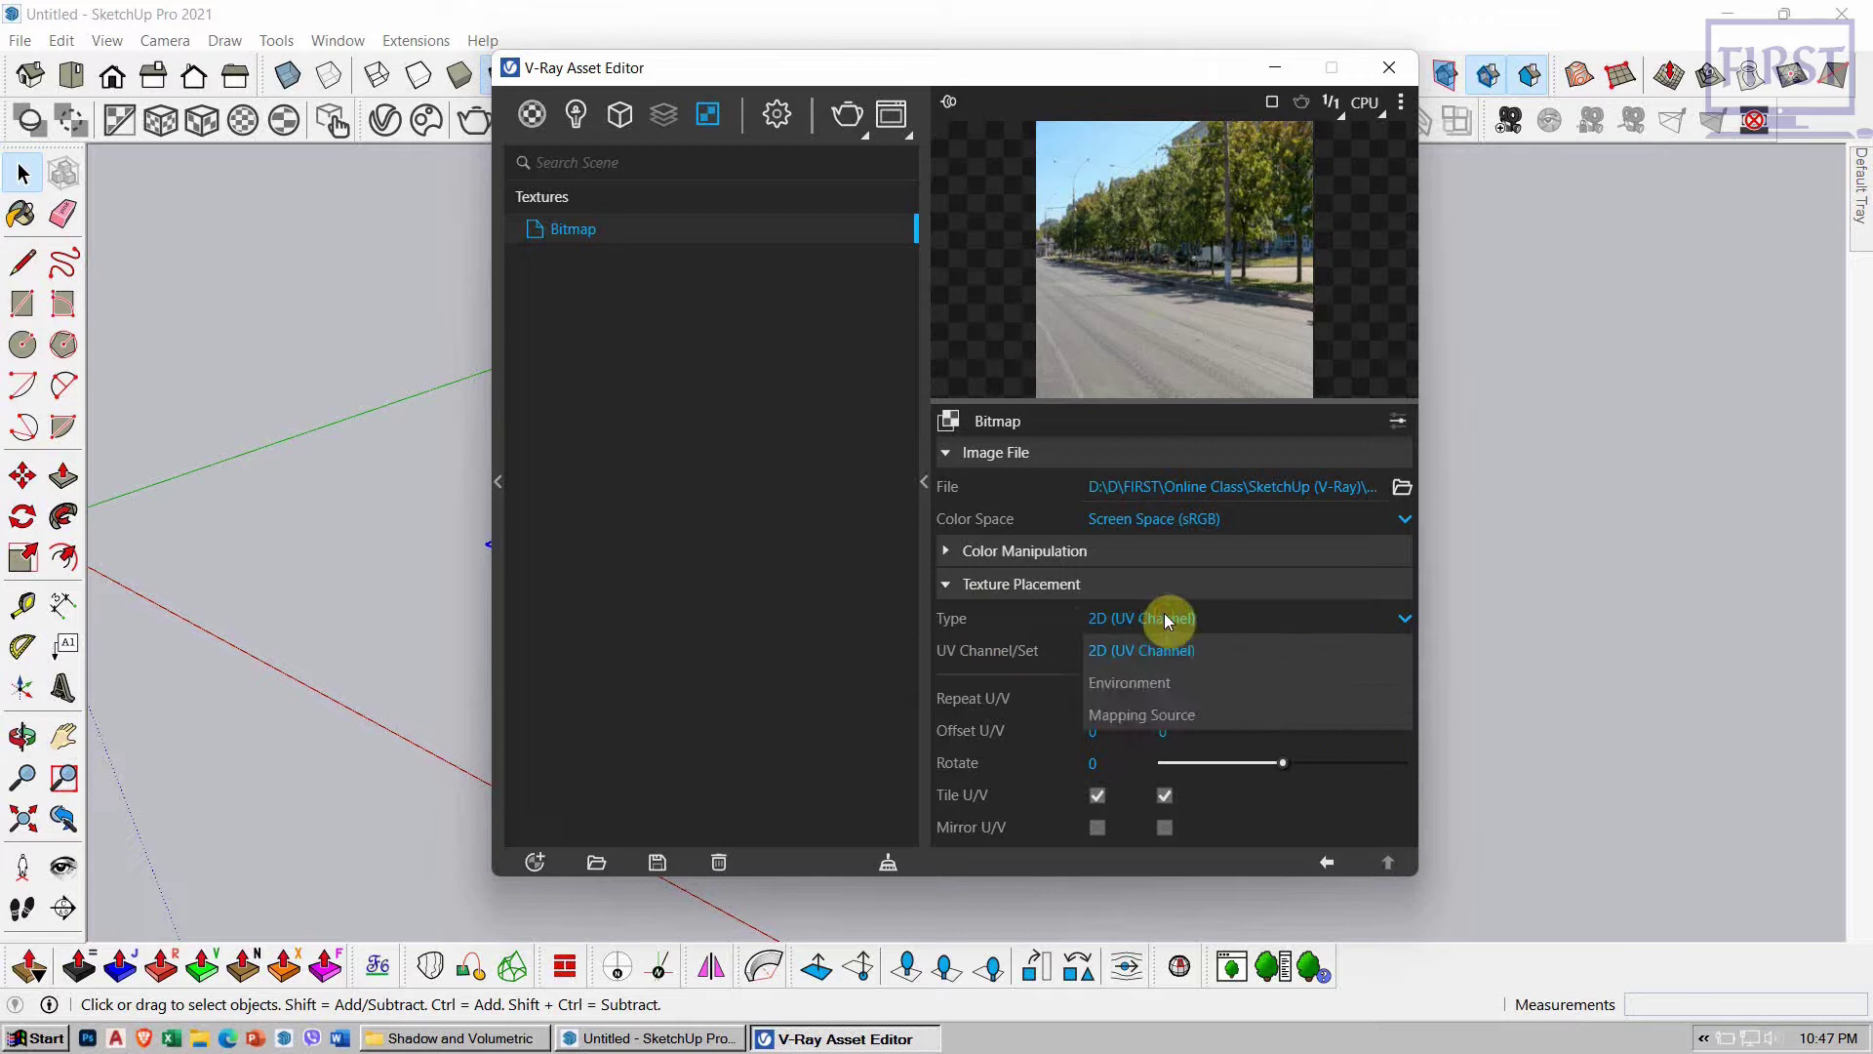
left_click(1145, 683)
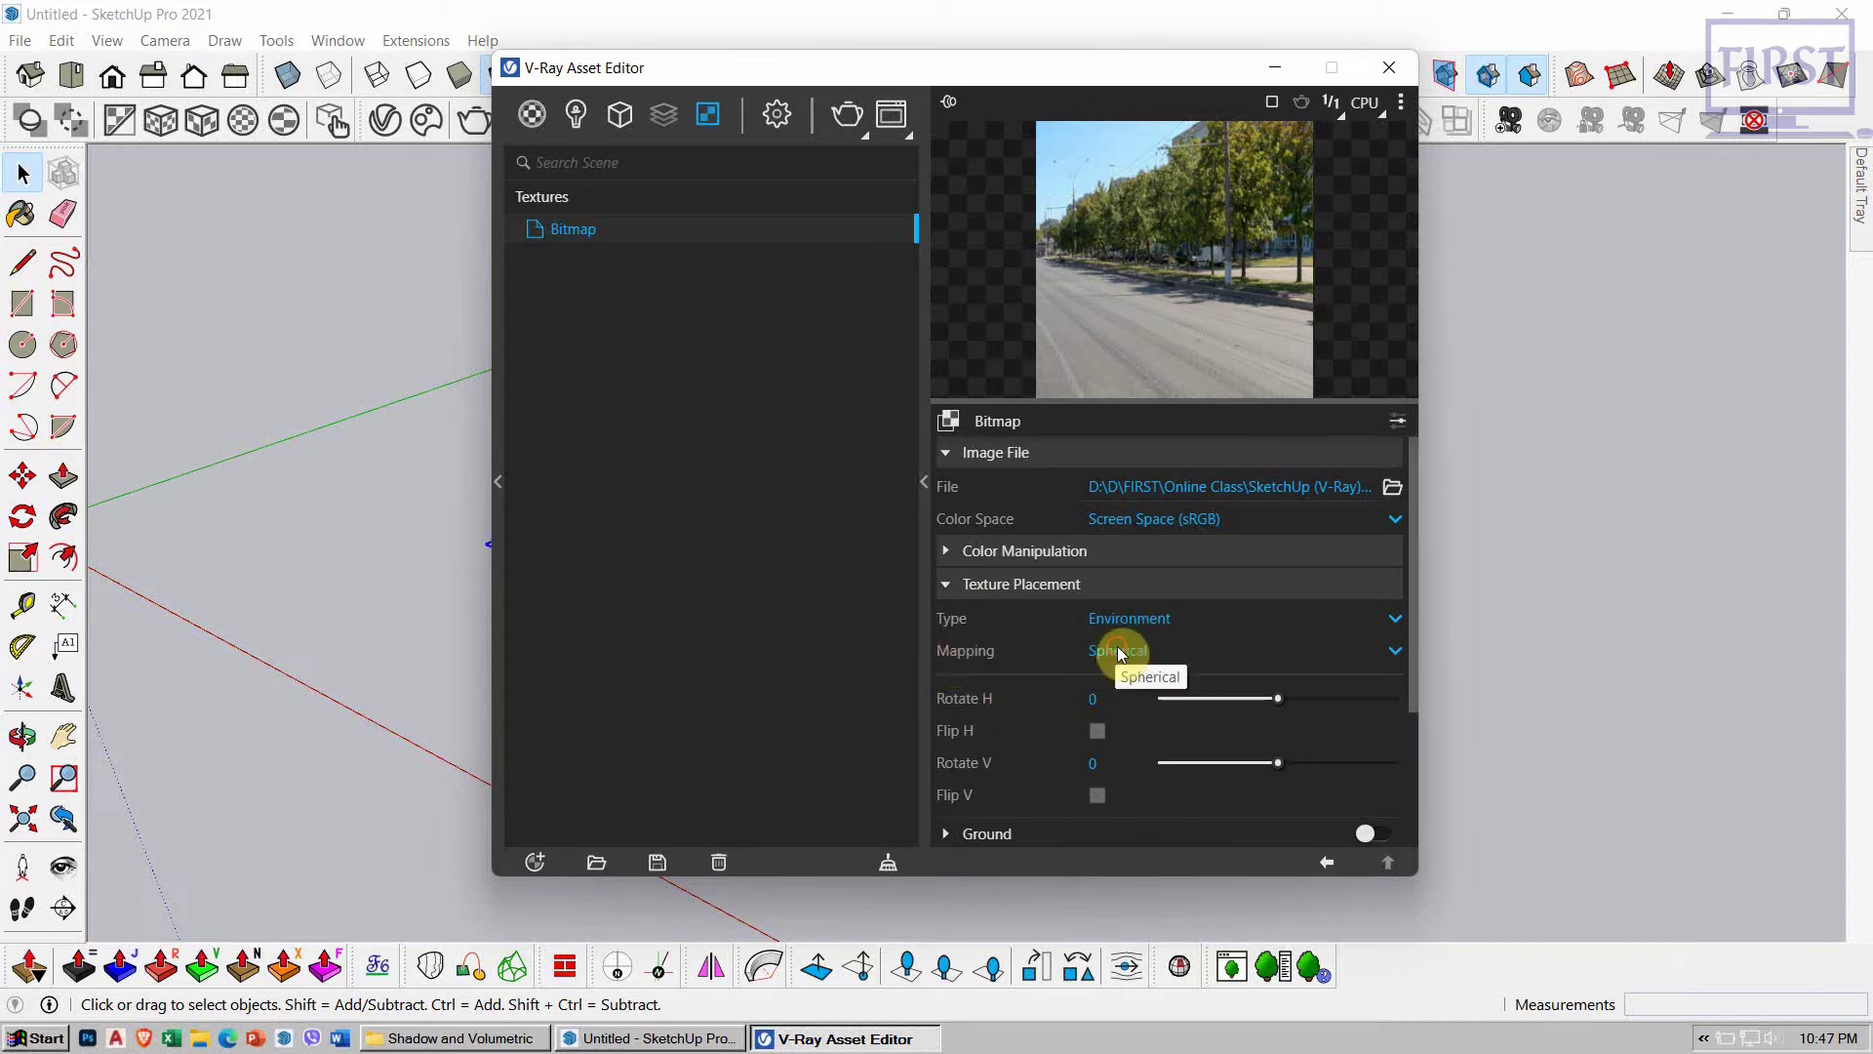
left_click(1122, 650)
left_click(1153, 809)
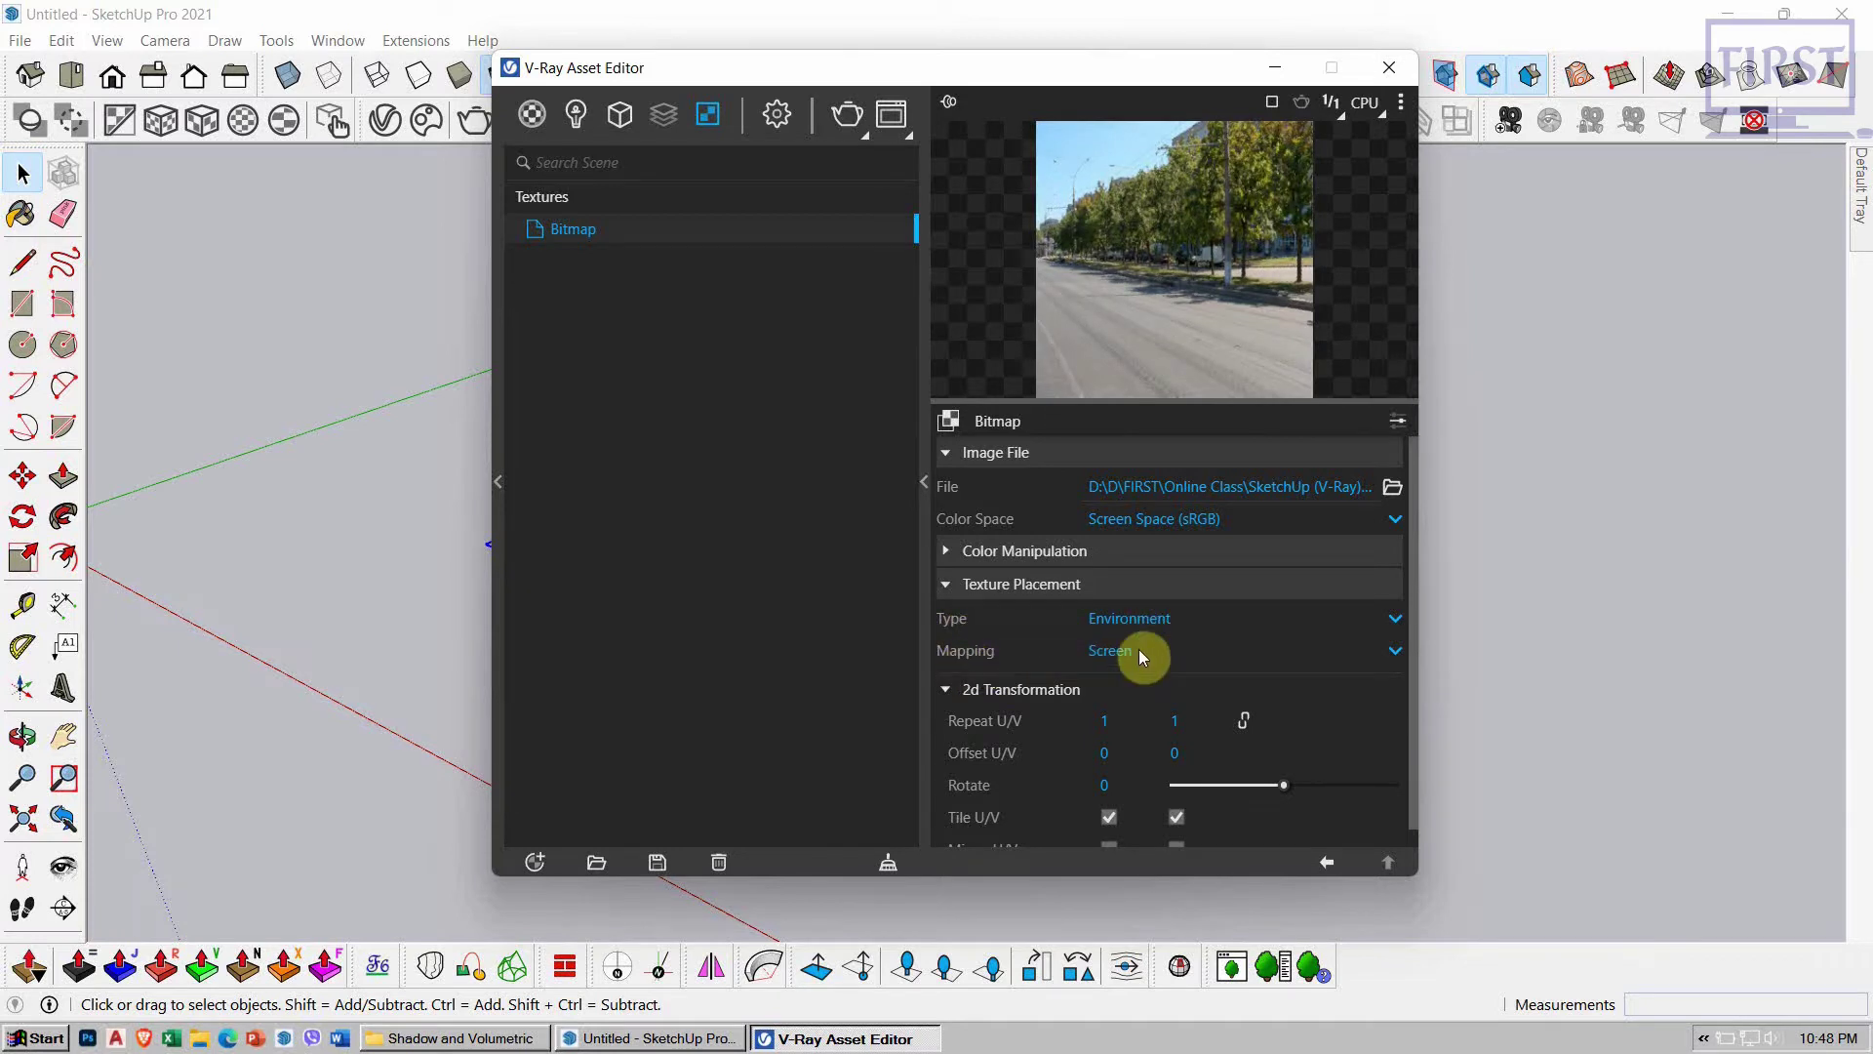
left_click(777, 117)
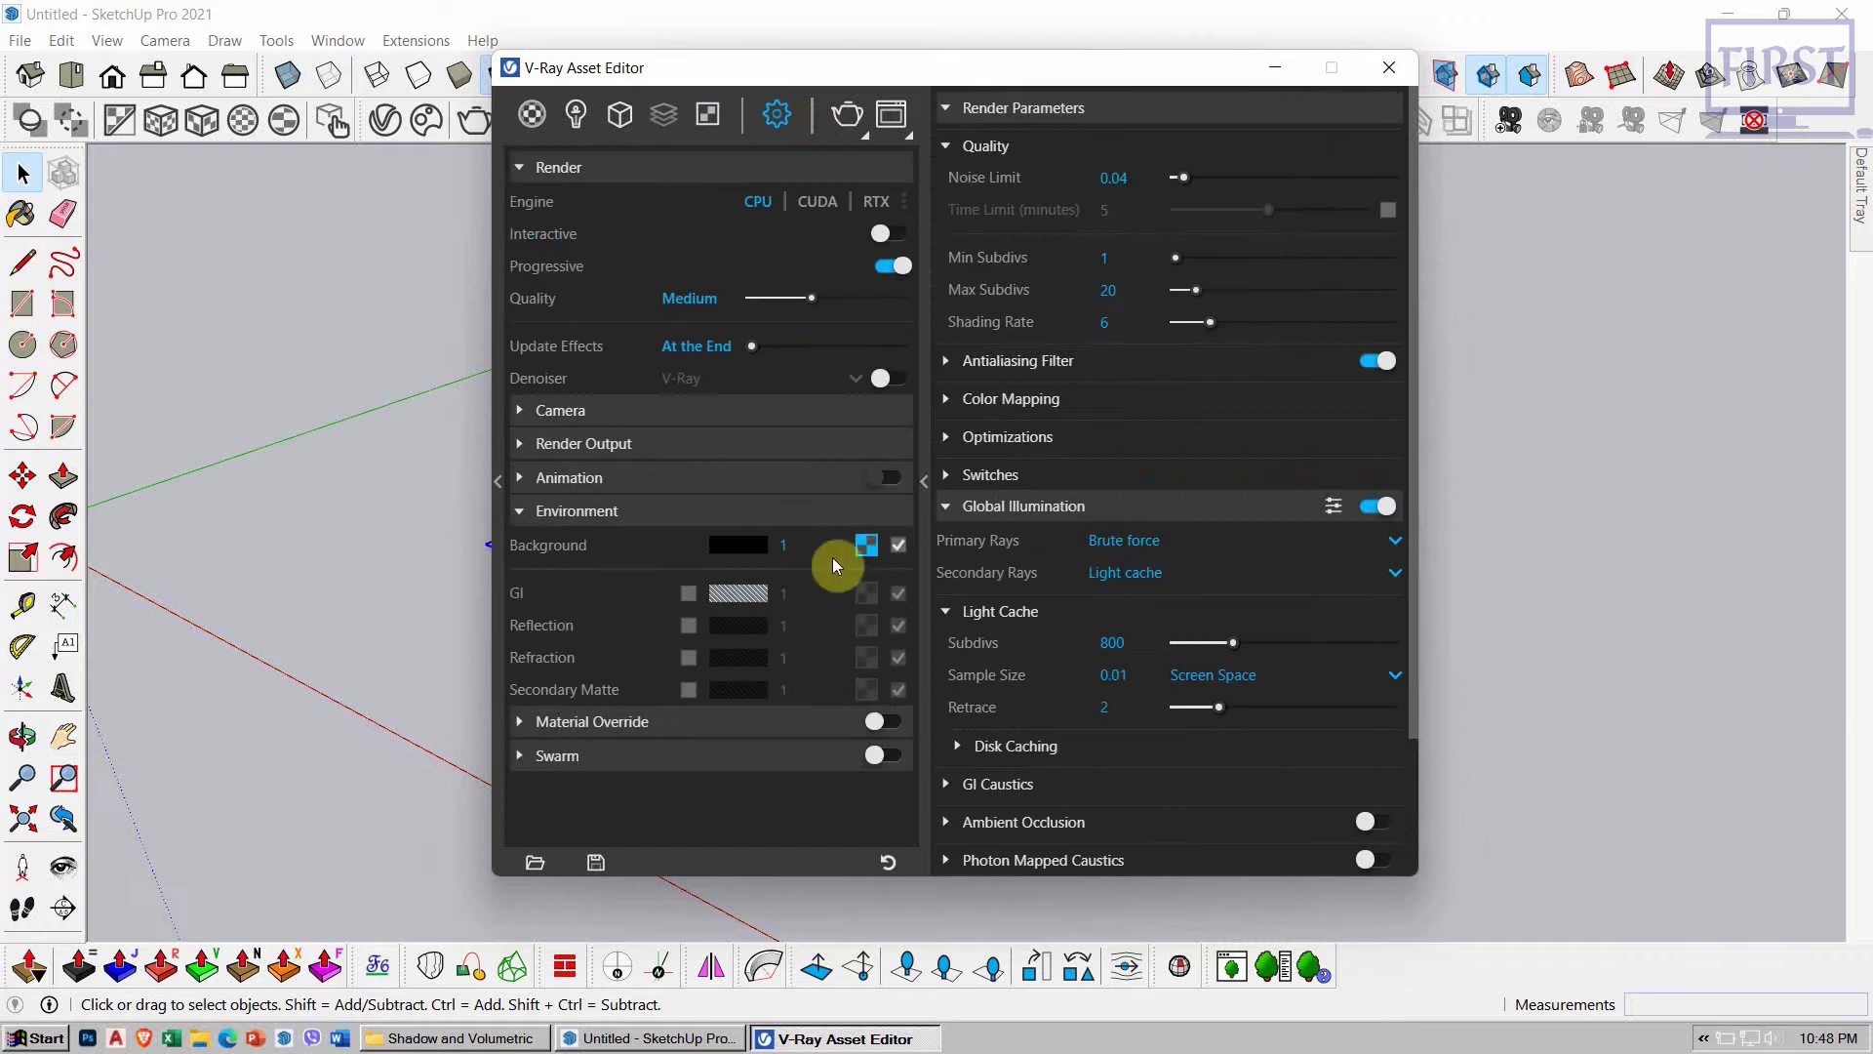
Step: Collapse the environment settings and place a V-Ray Dome Light in the scene
left_click(618, 513)
left_click_drag(1052, 75, 1362, 254)
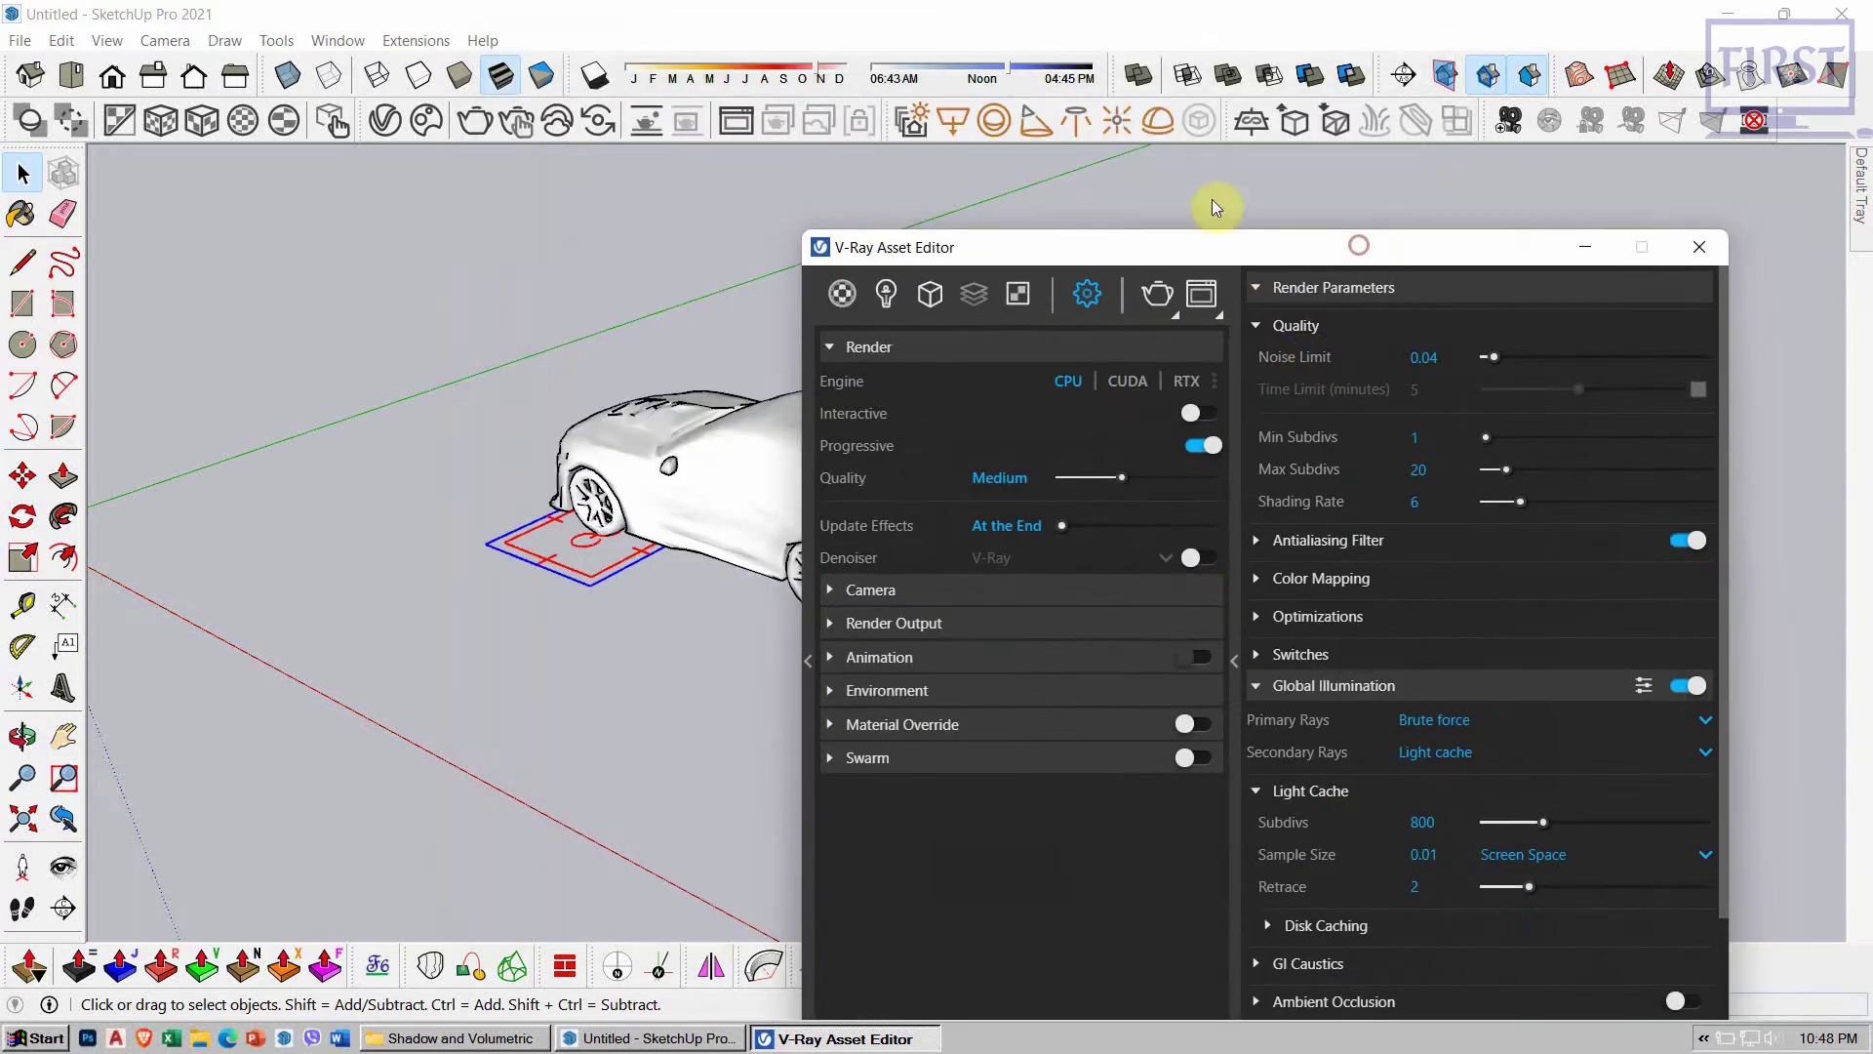
left_click(1159, 120)
left_click(153, 502)
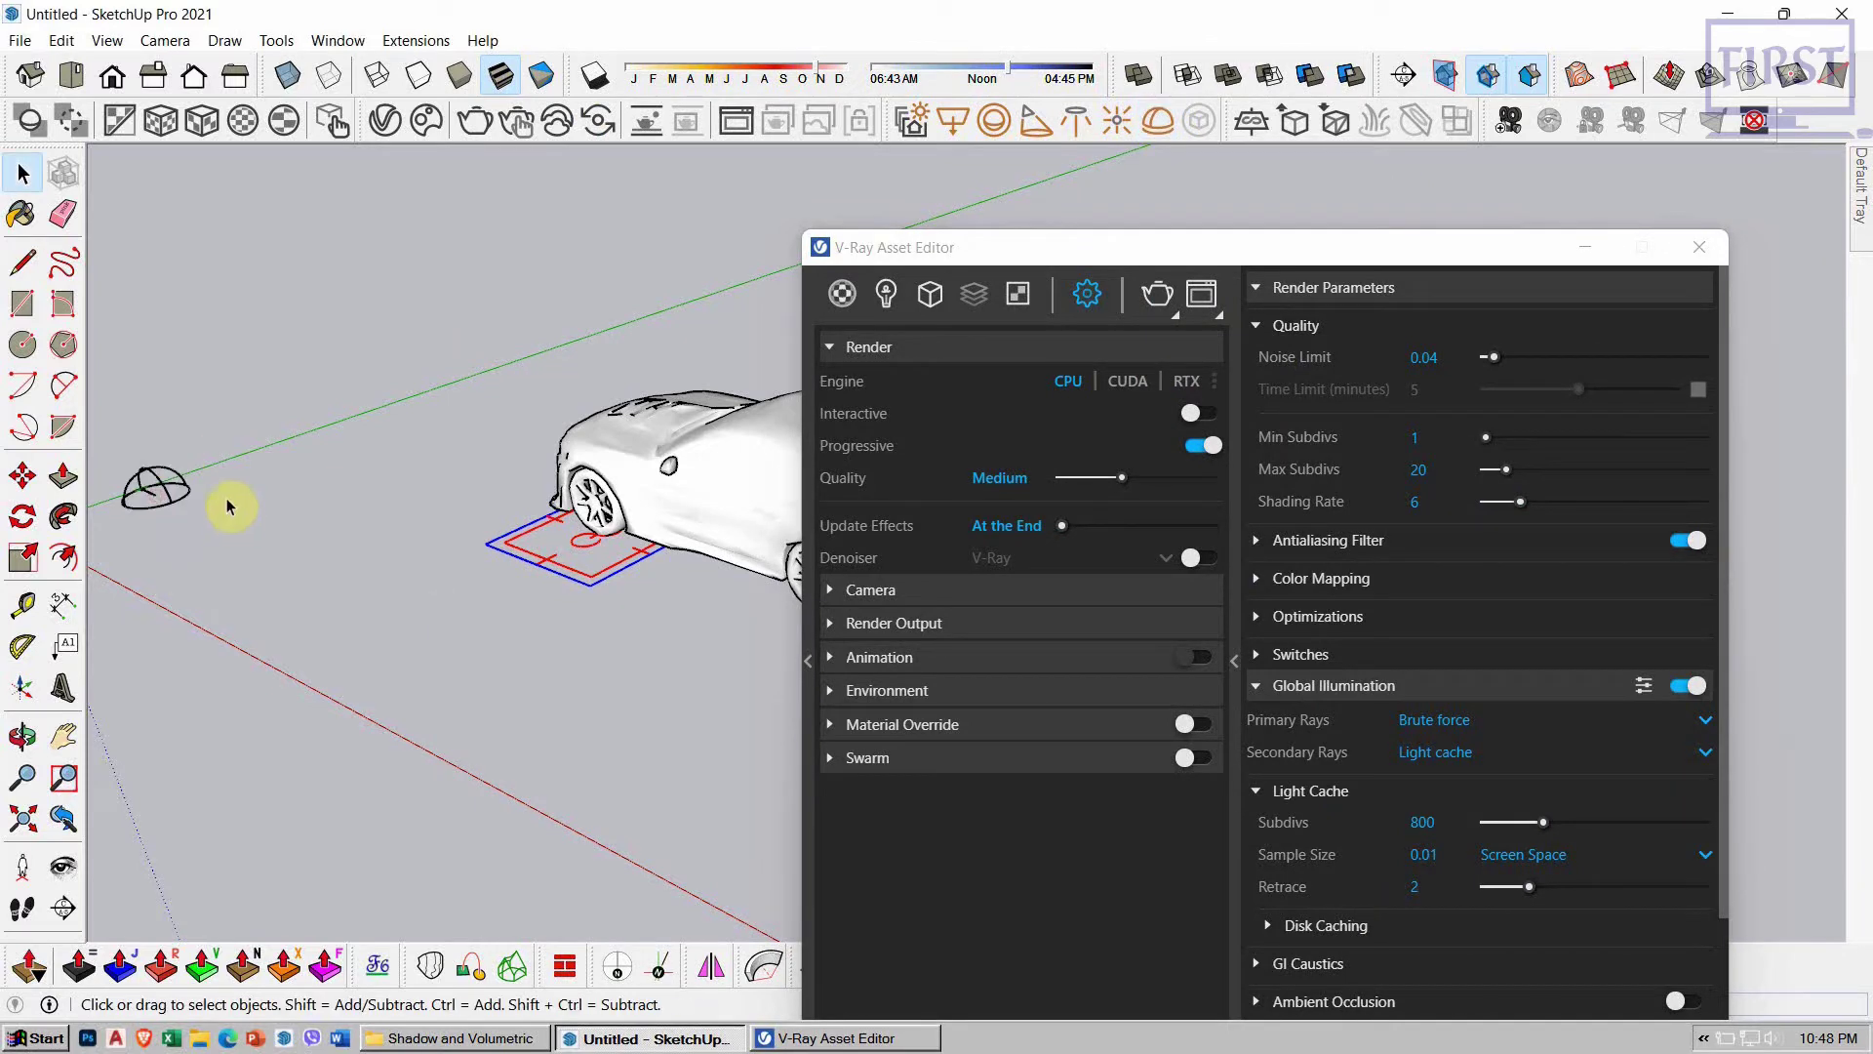
Step: Set the dome light's intensity to 60
left_click(890, 309)
left_click_drag(1042, 248, 998, 195)
left_click(866, 352)
left_click(844, 386)
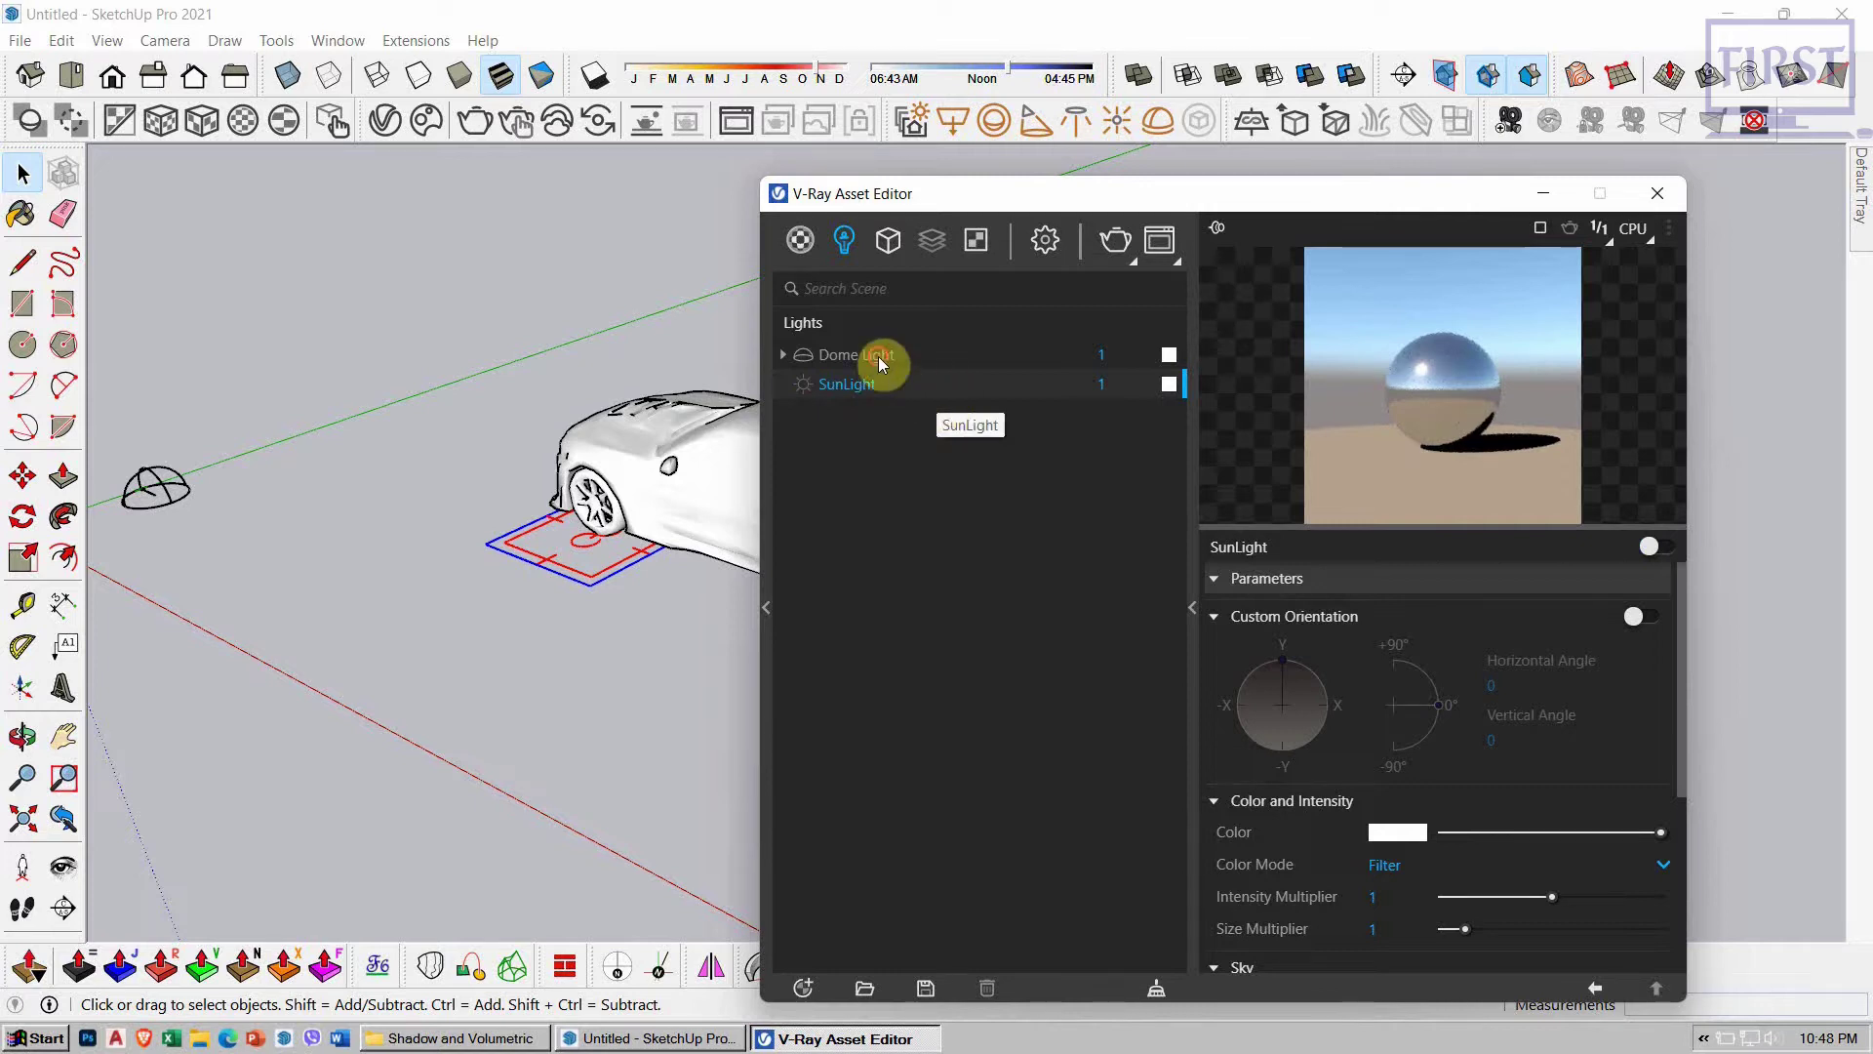
left_click(928, 353)
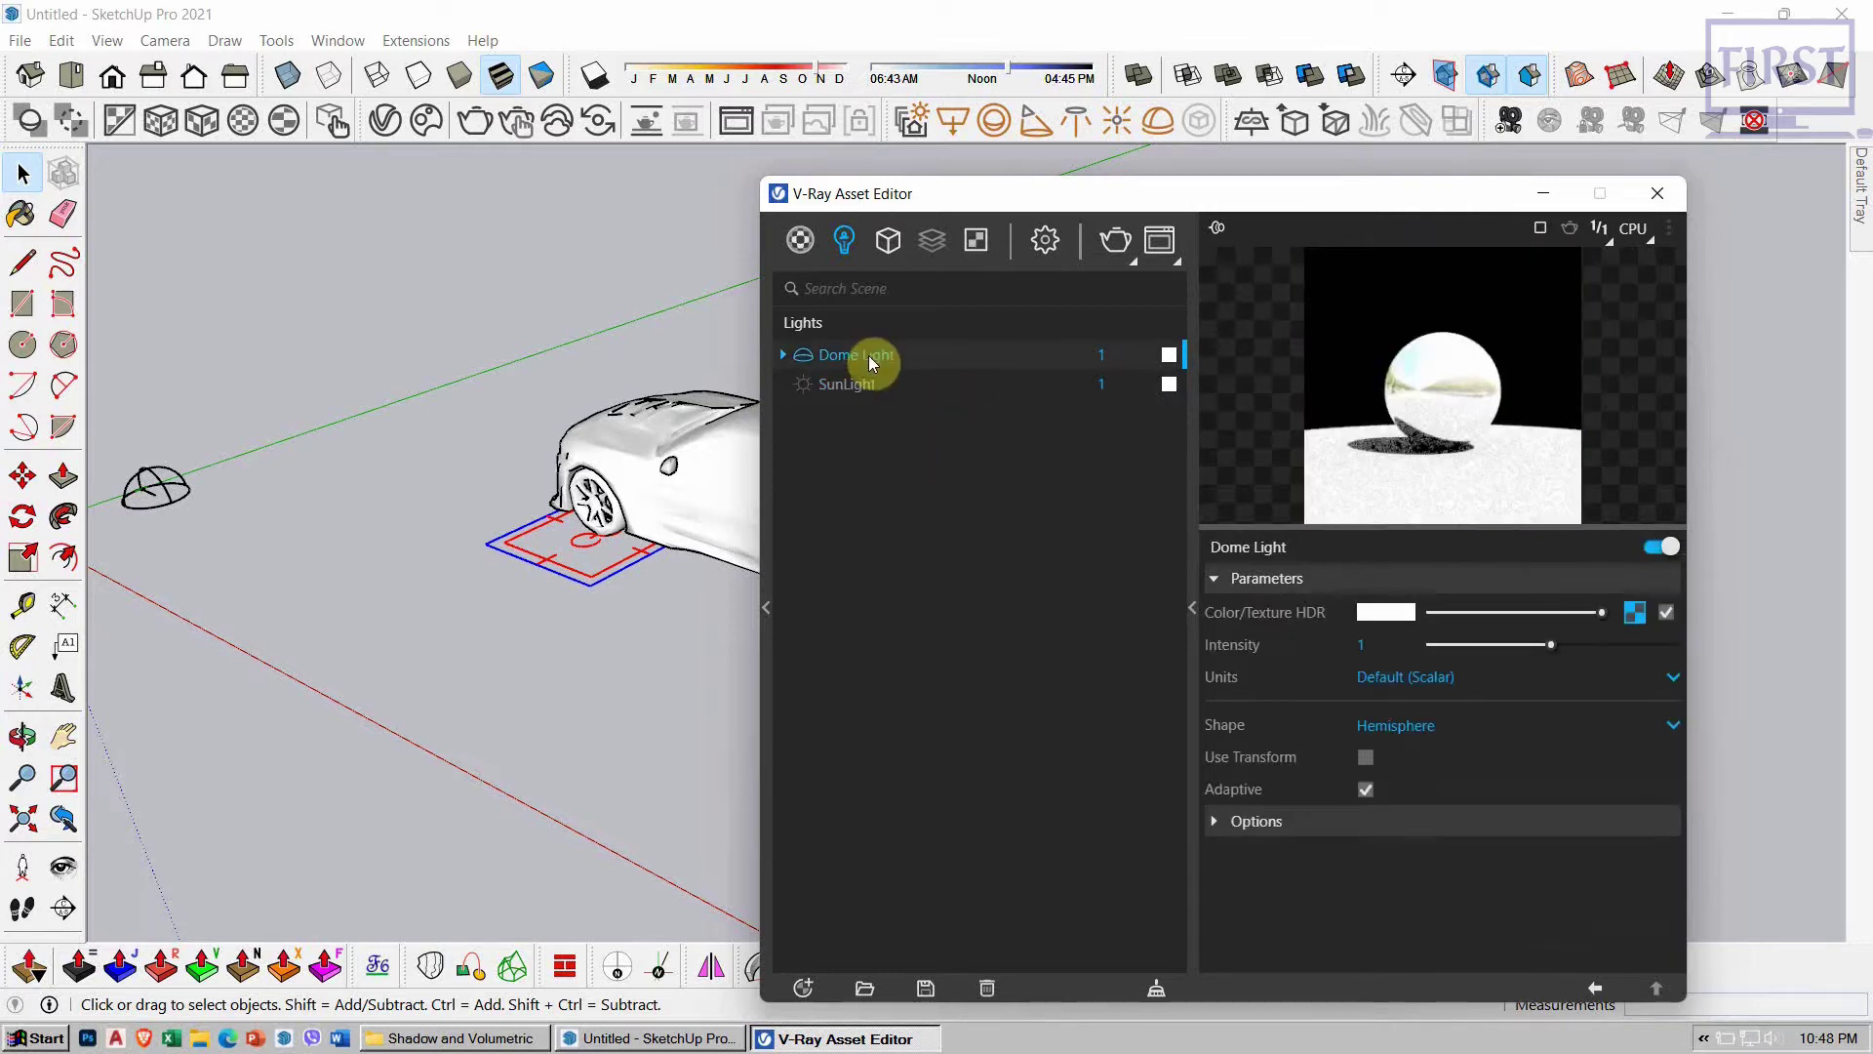
left_click_drag(1157, 235, 1164, 201)
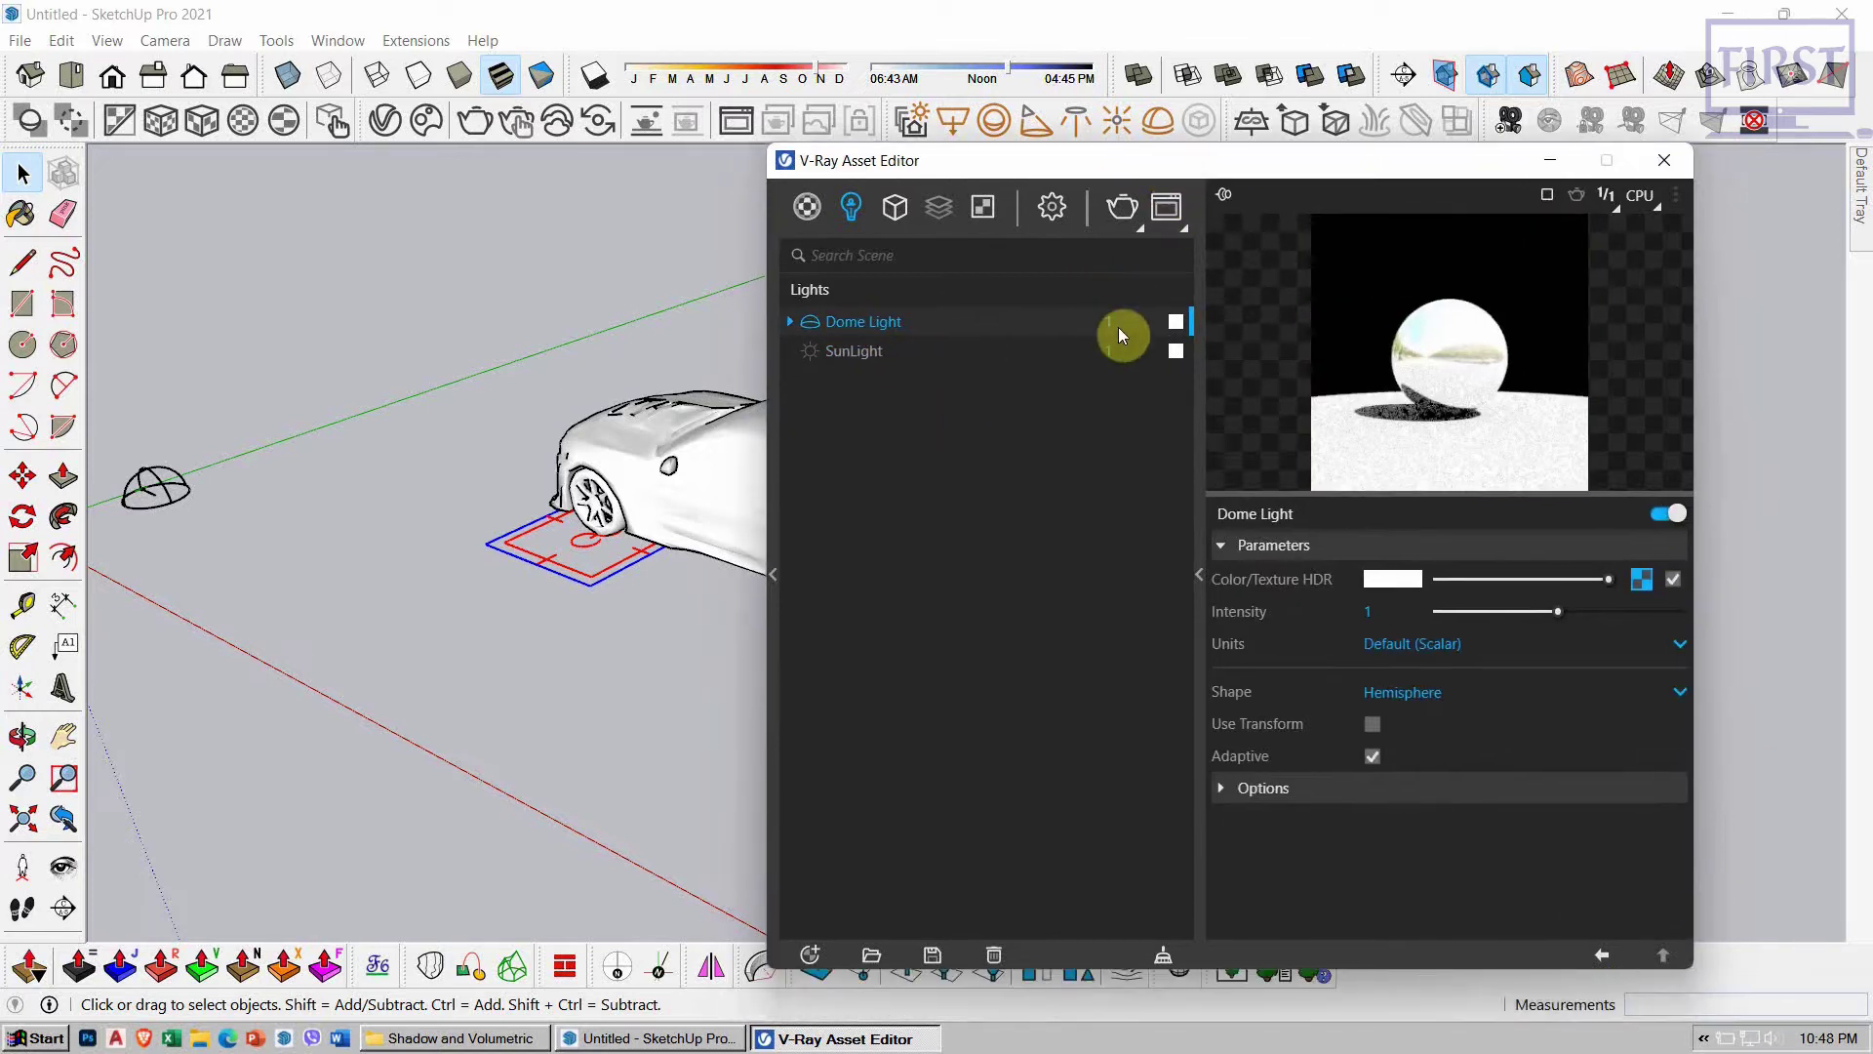
double_click(1108, 321)
type("60")
key("Return")
Step: Load HDRI_For_ShadowCatcher_Tutorial.exr as the dome light's texture
left_click_drag(1279, 177, 1025, 158)
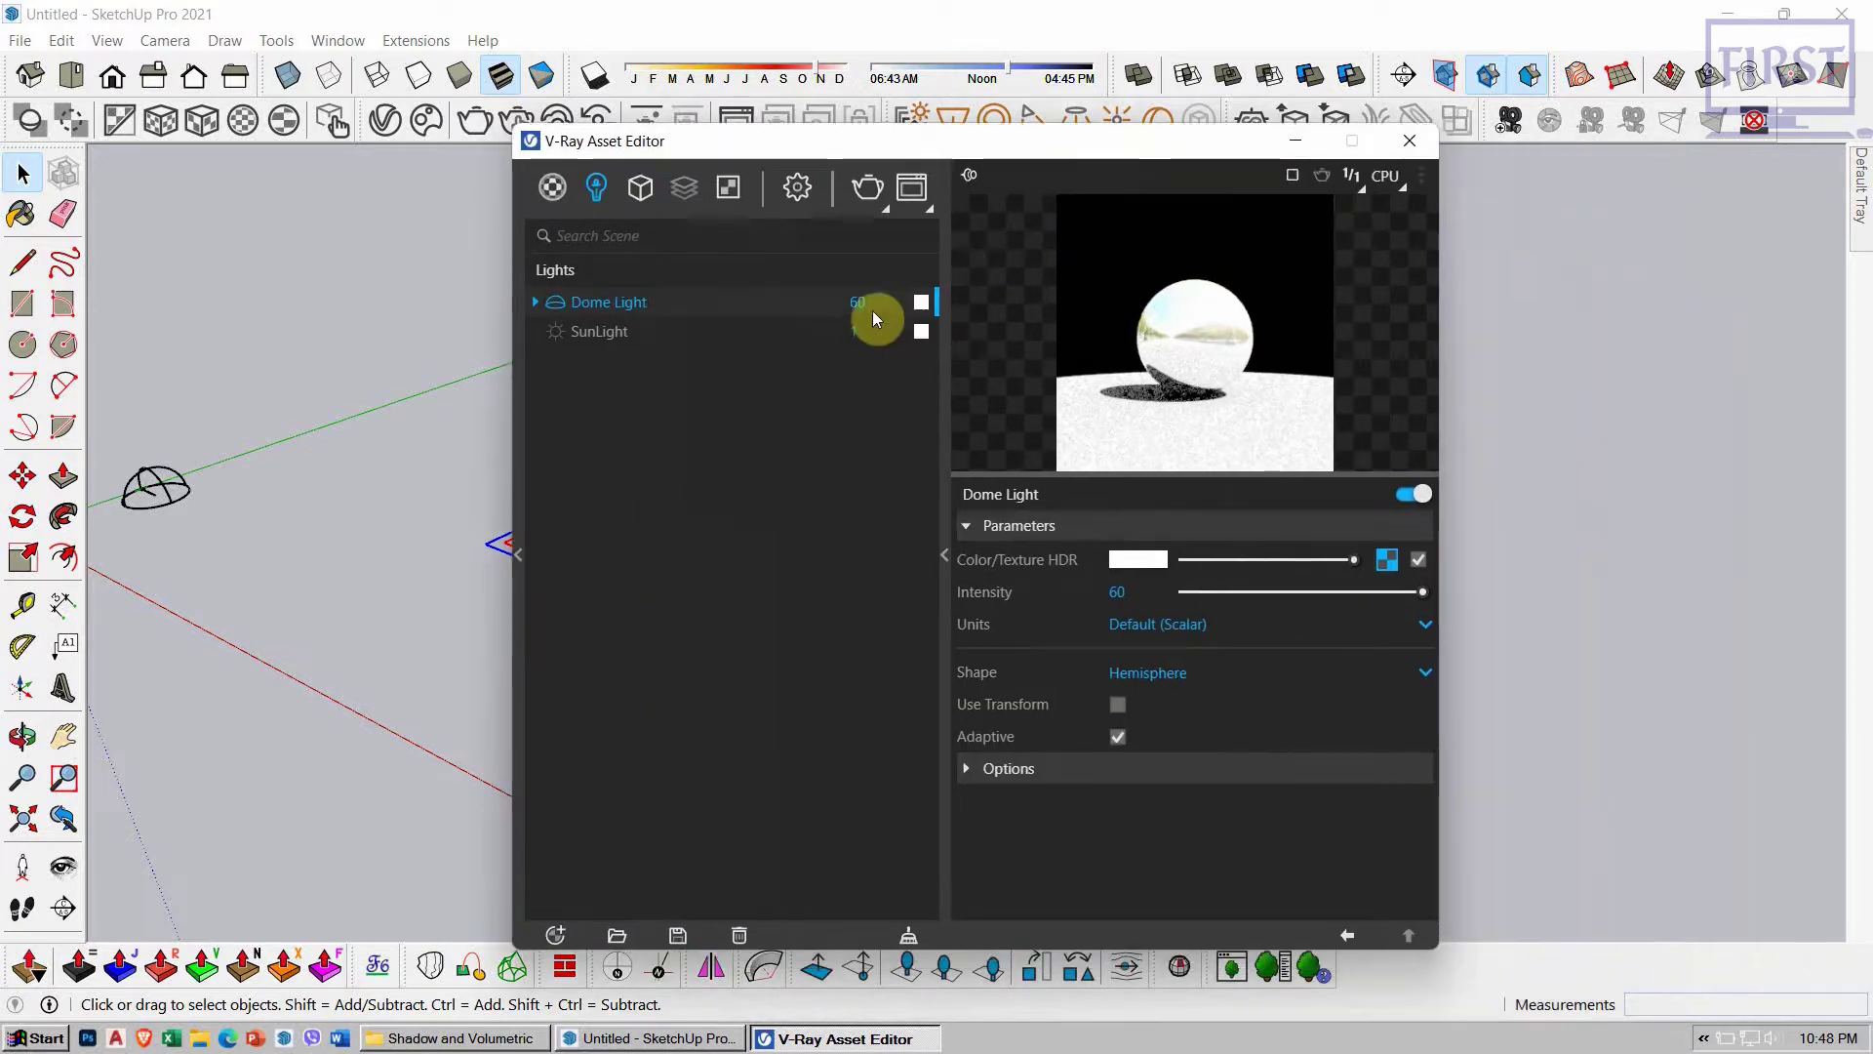
left_click(619, 319)
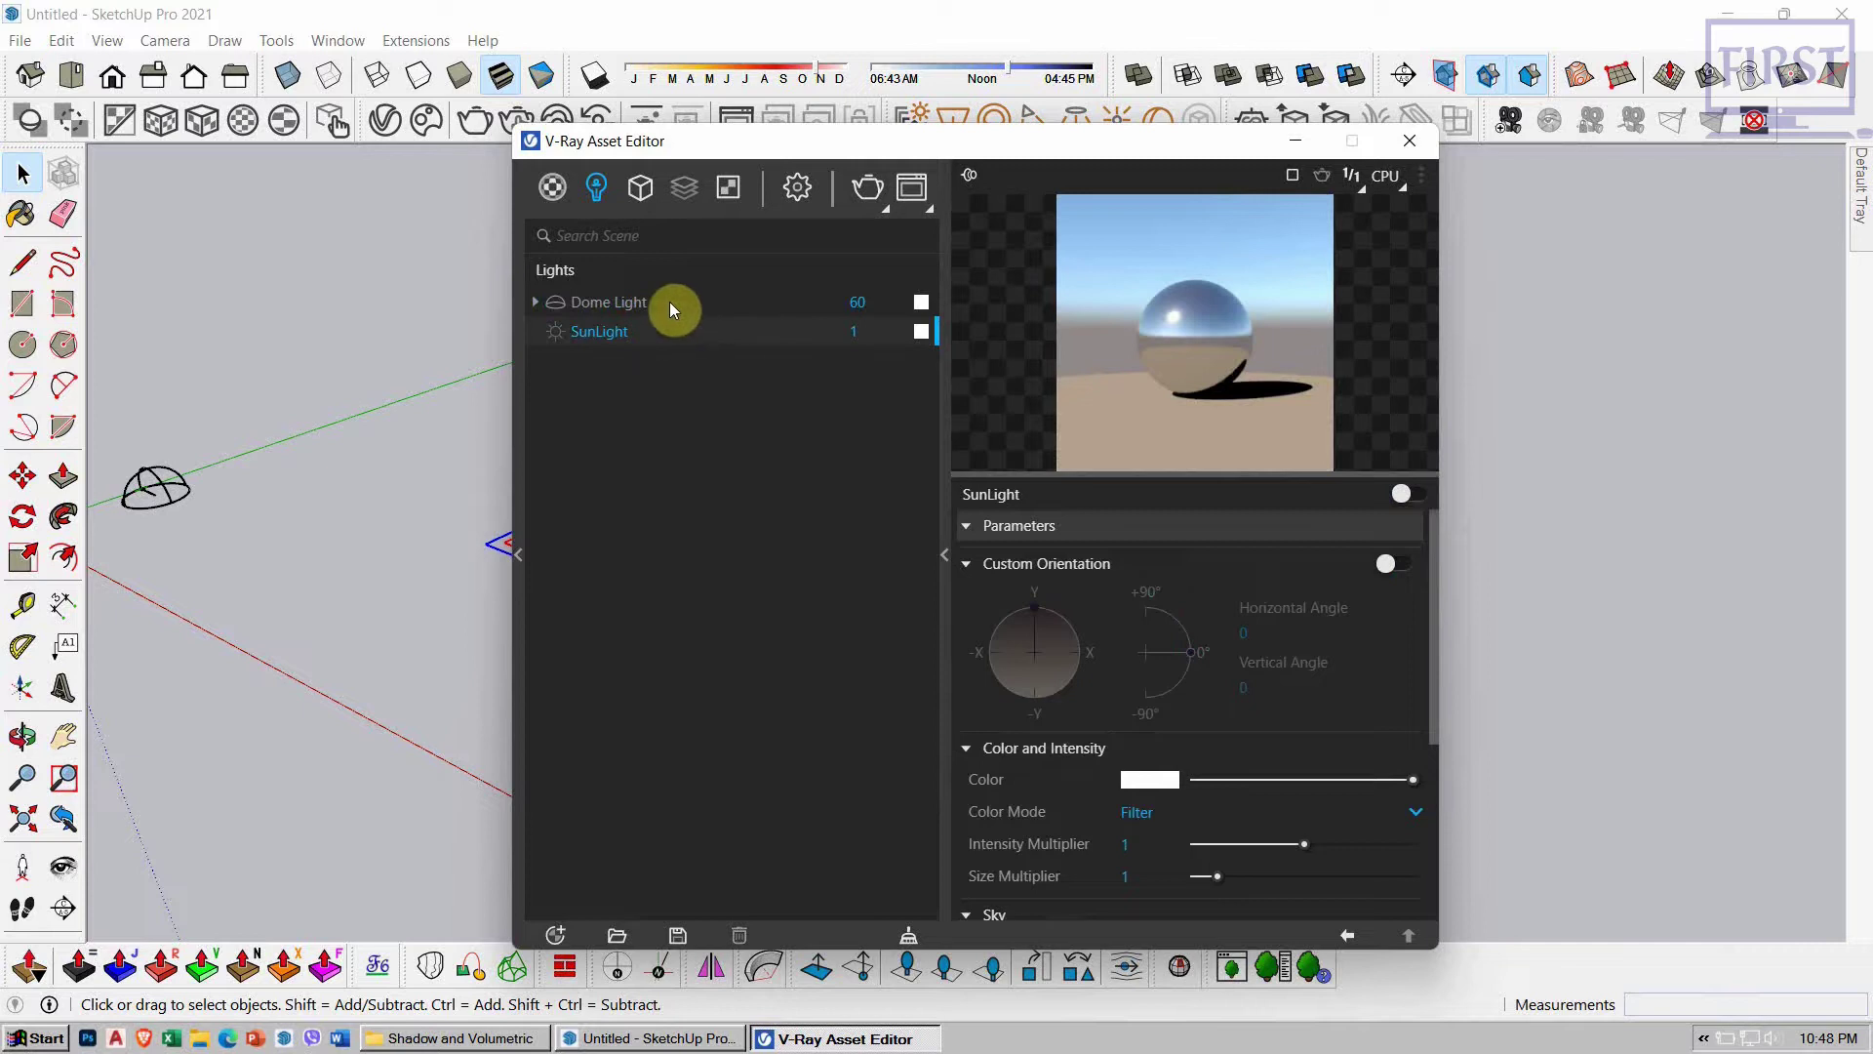
left_click(669, 301)
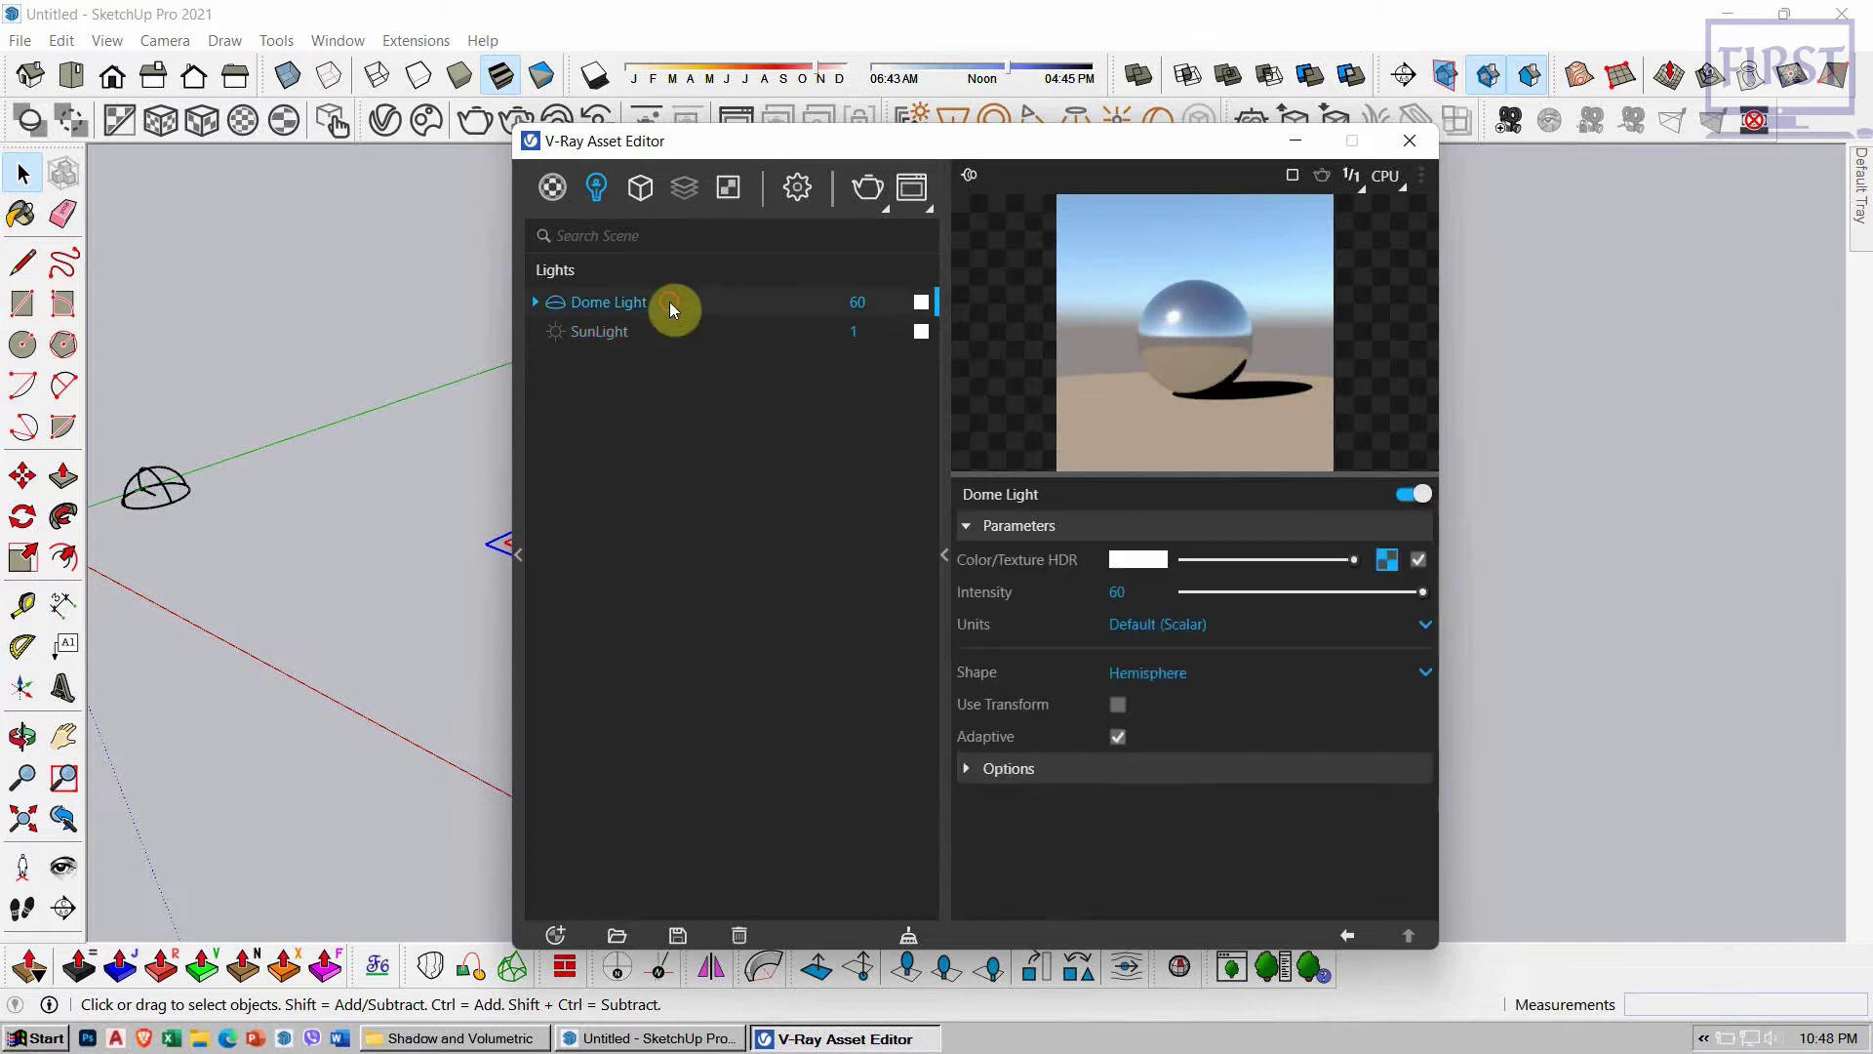
left_click(1387, 559)
left_click(1422, 560)
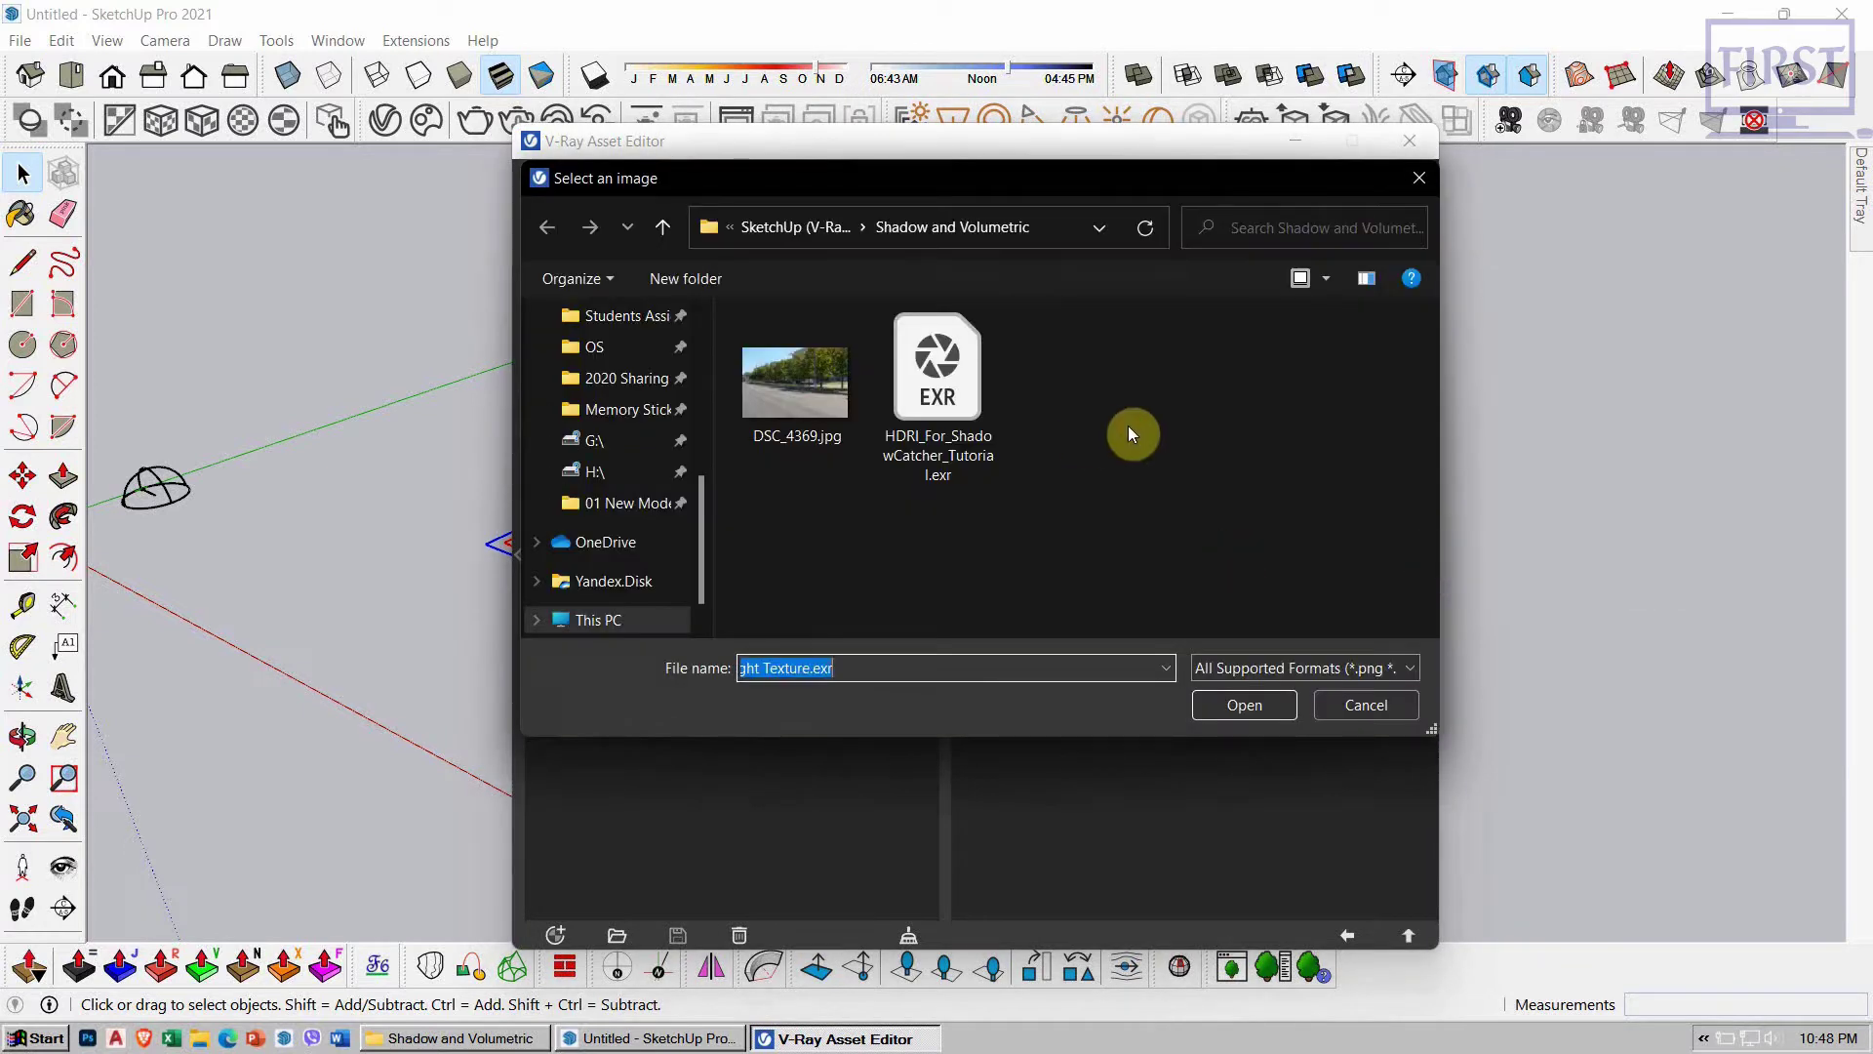
left_click(939, 385)
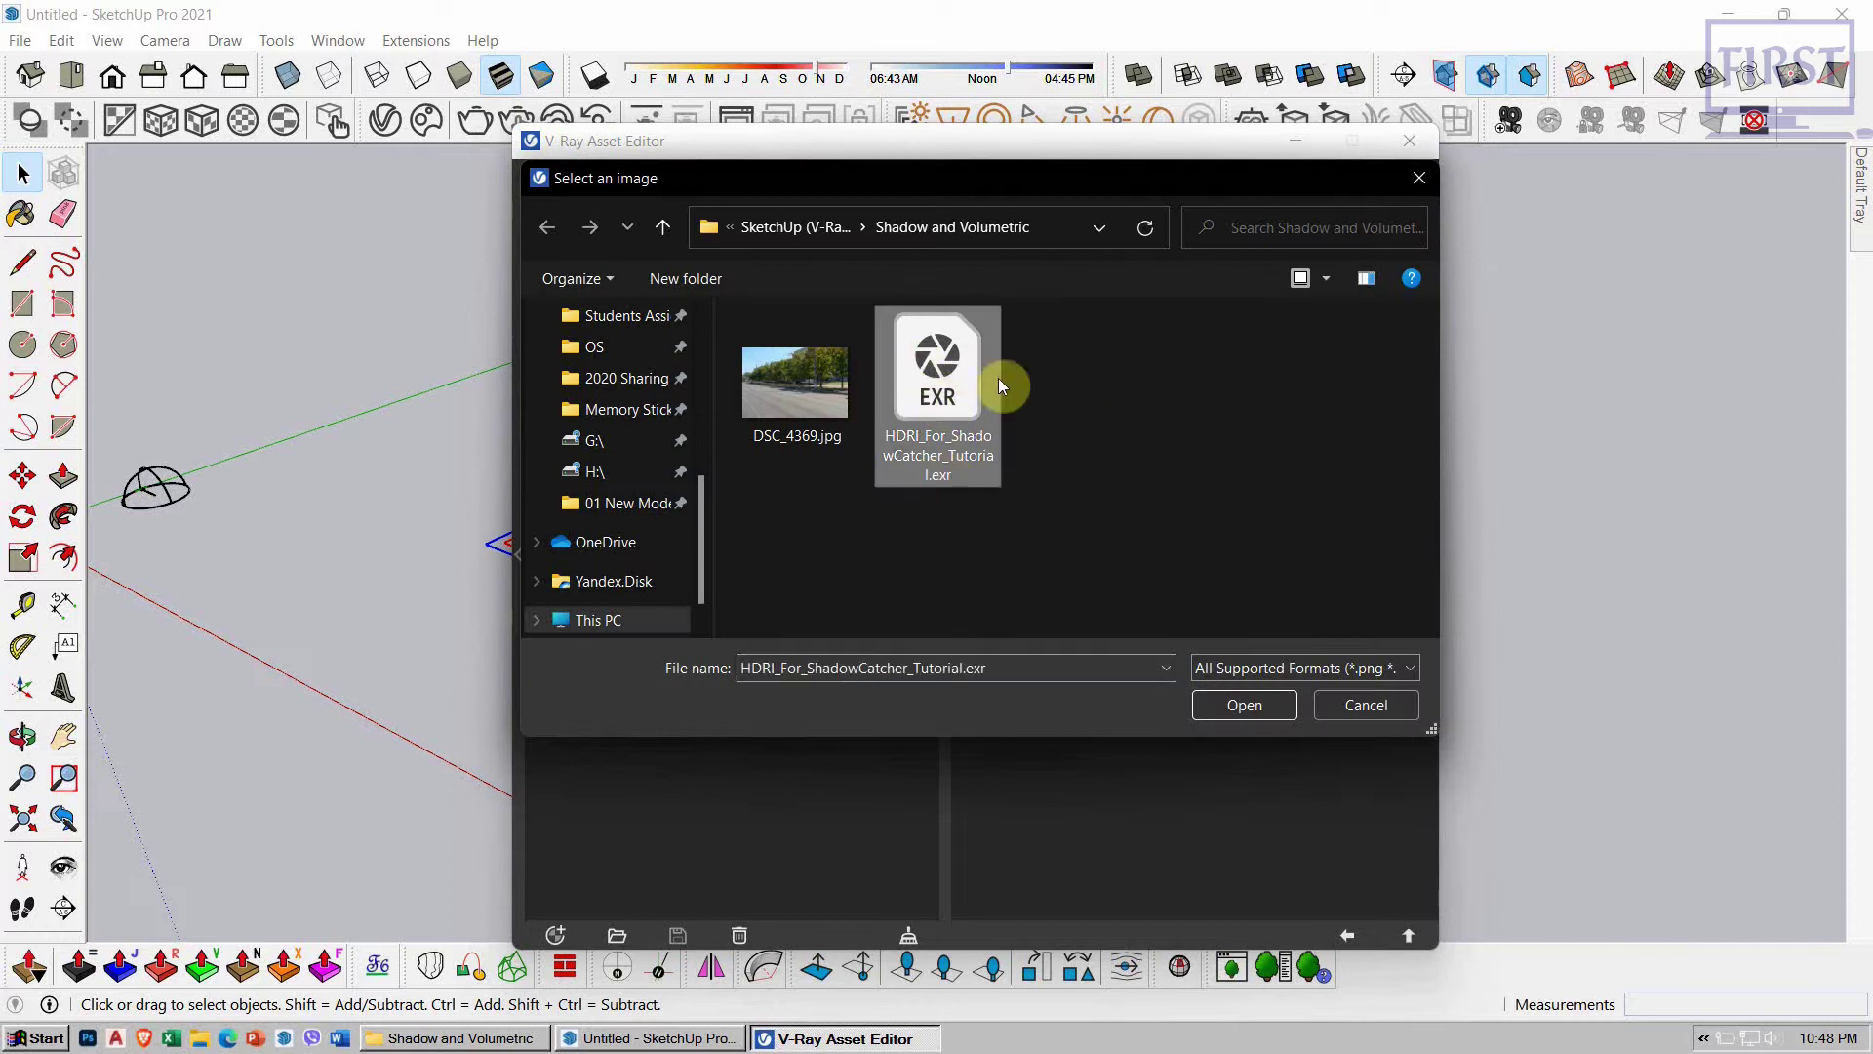
mouse_move(937, 395)
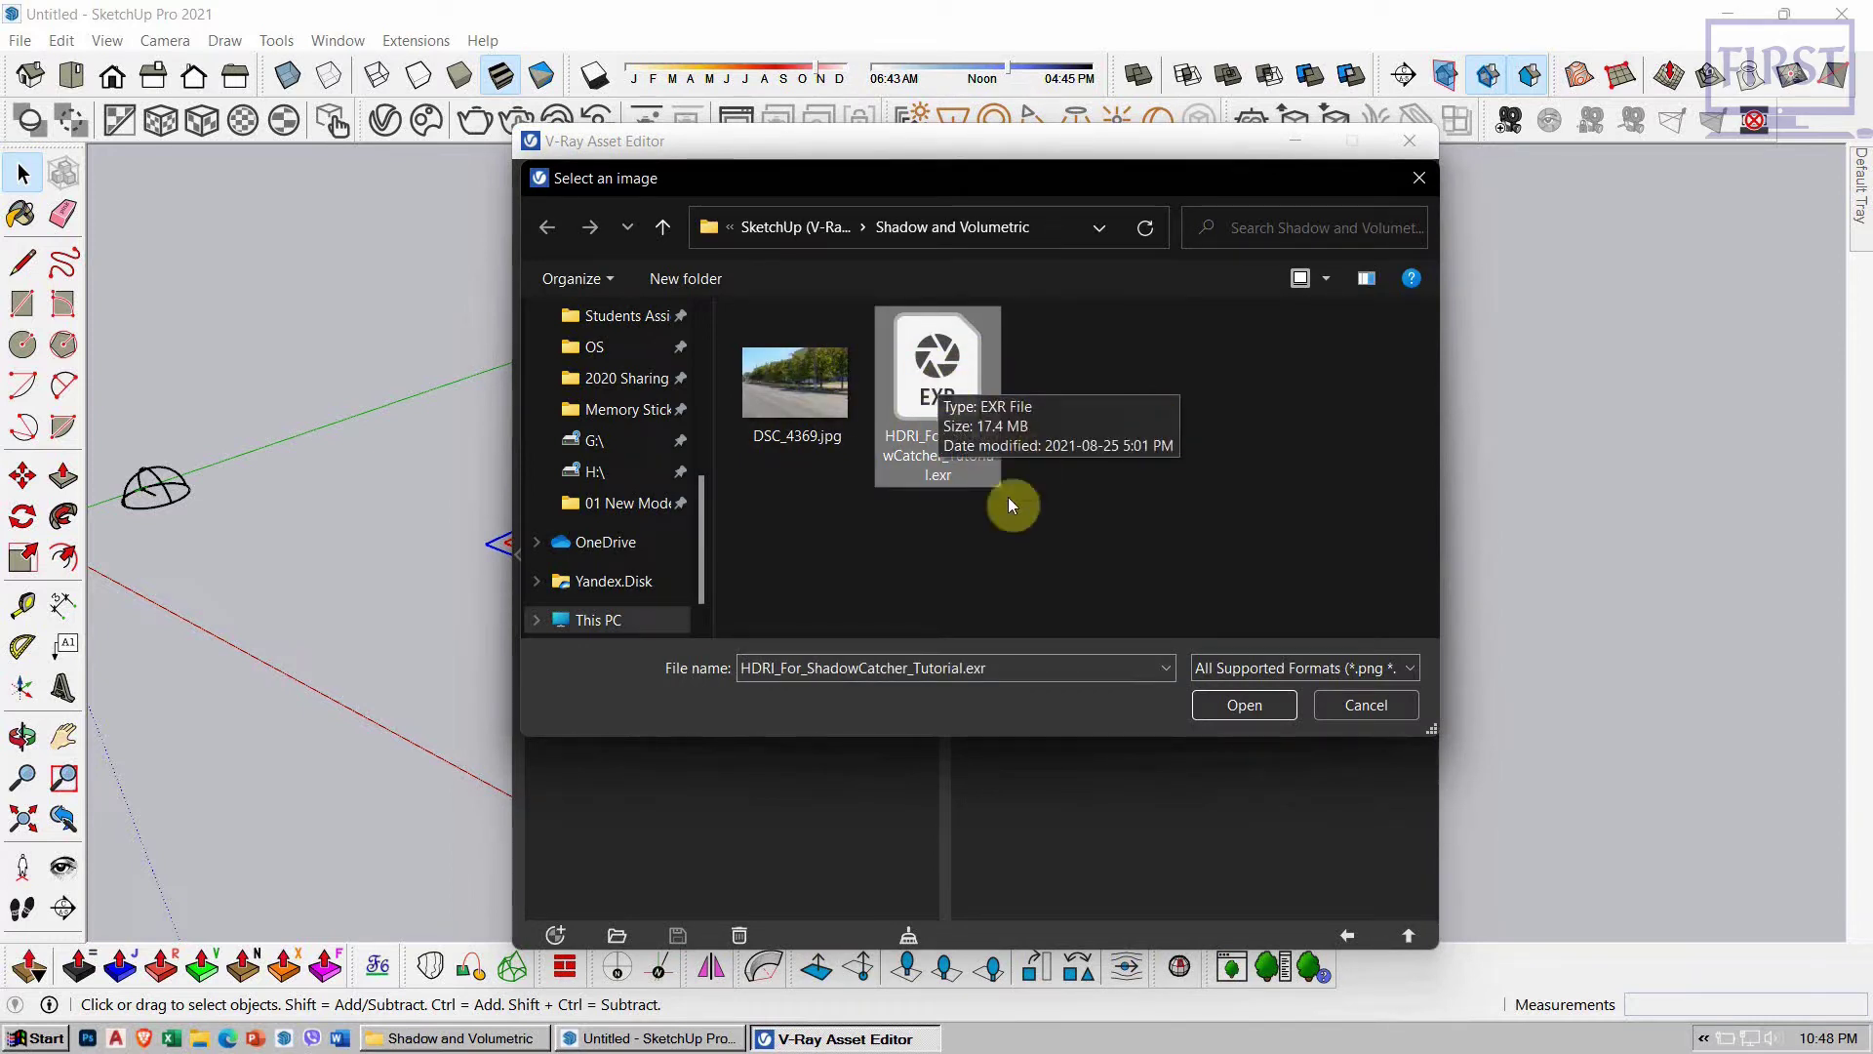
double_click(951, 378)
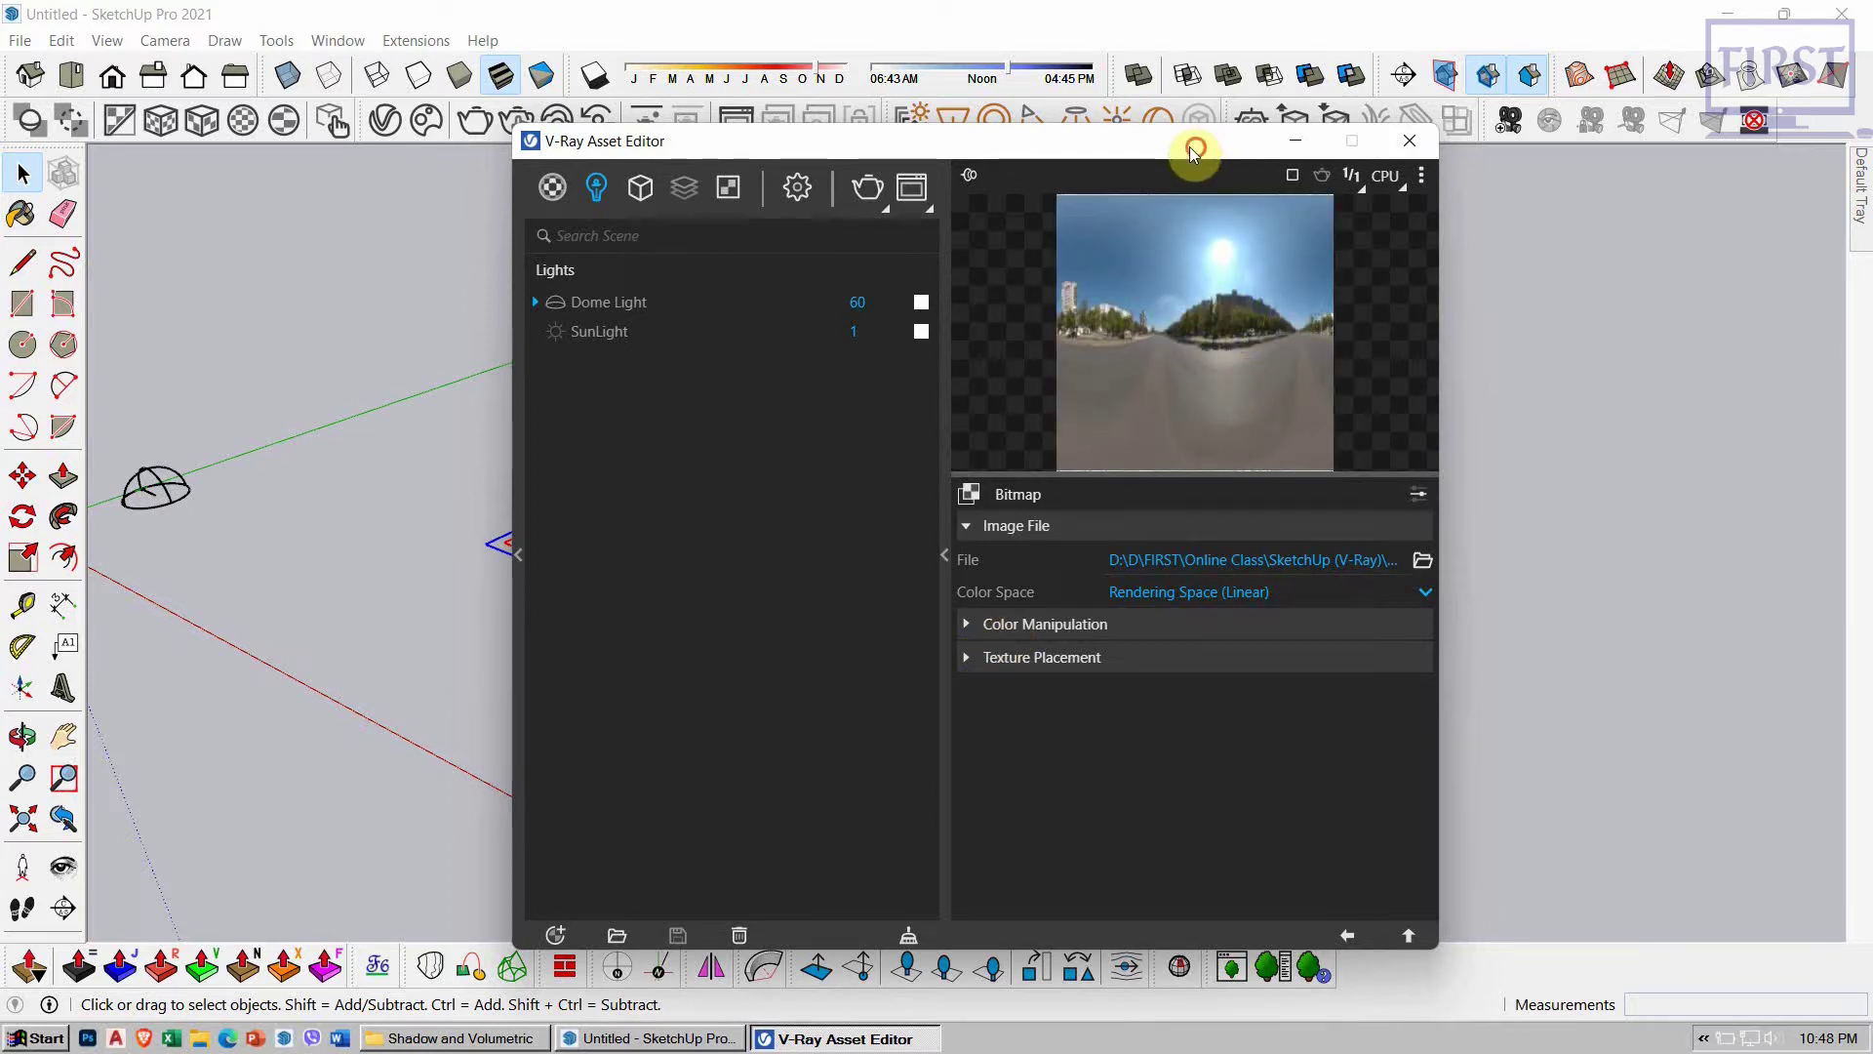
Step: Set the dome light shape to Sphere and make it invisible in renders
left_click_drag(1191, 145, 1096, 57)
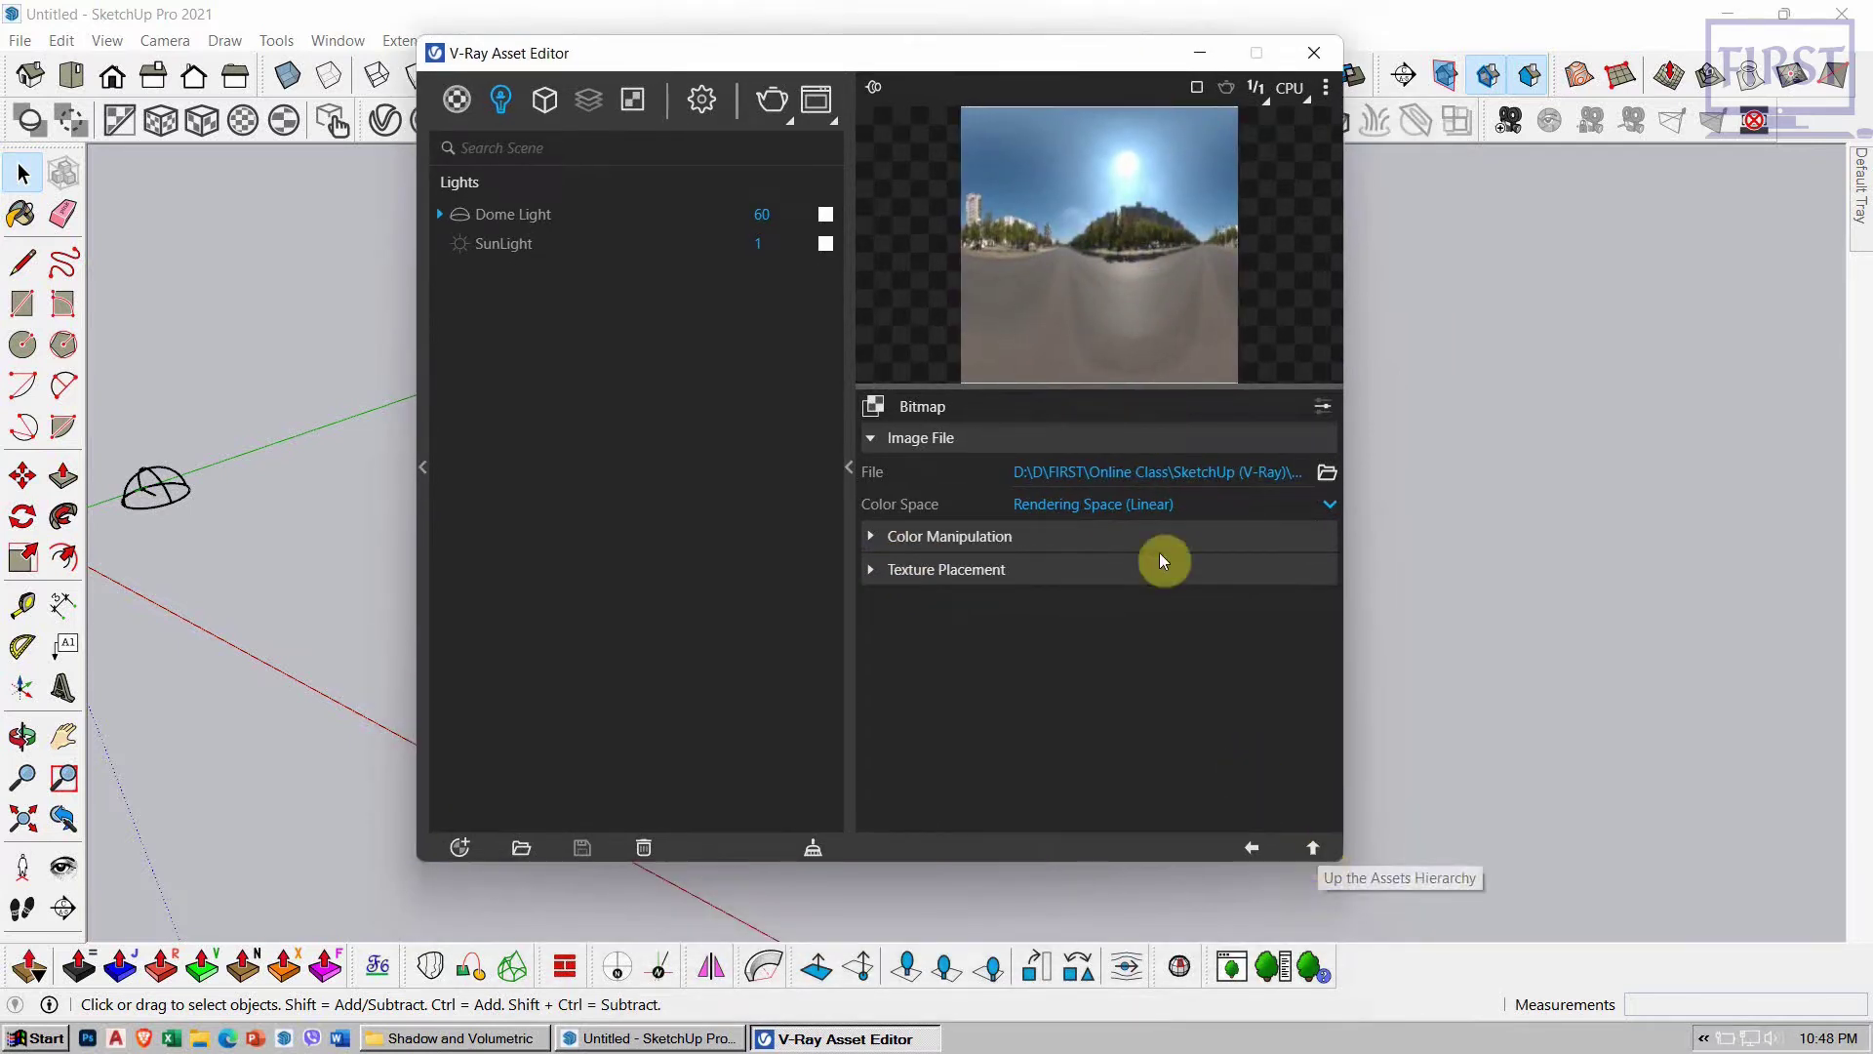
left_click(1311, 849)
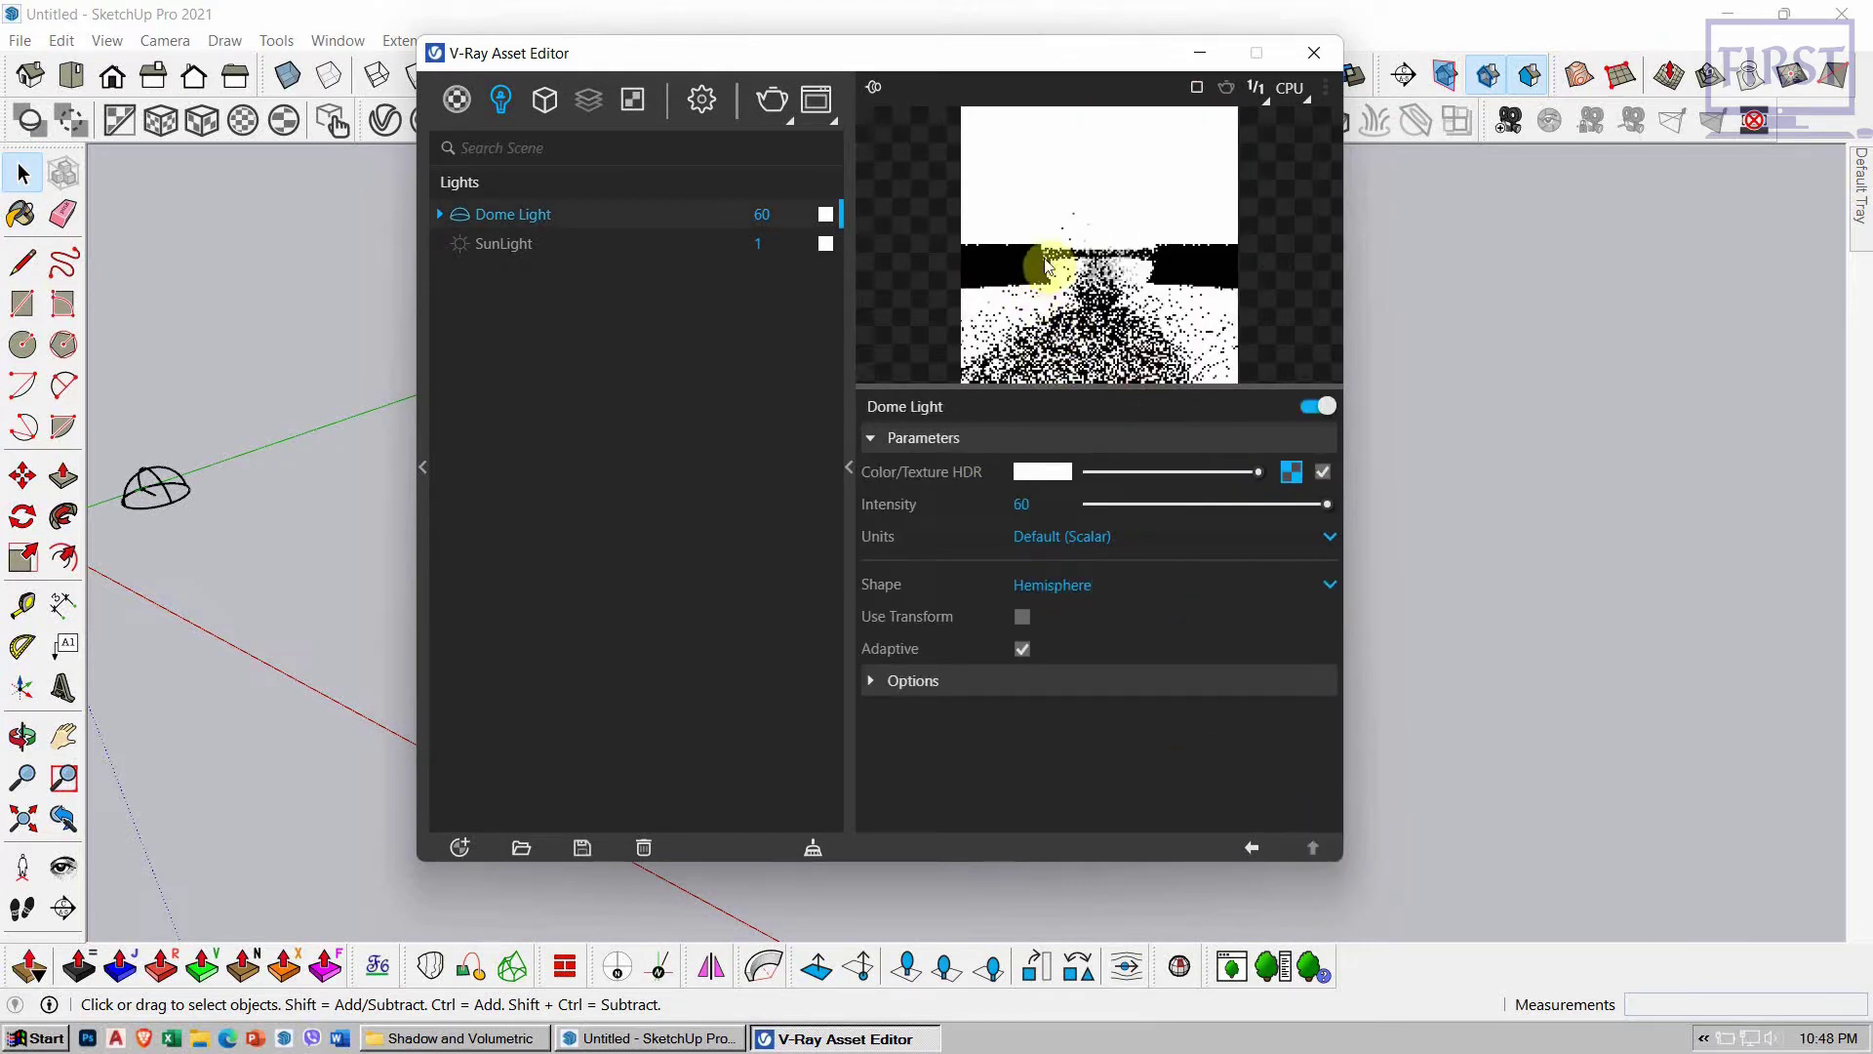
left_click(1082, 588)
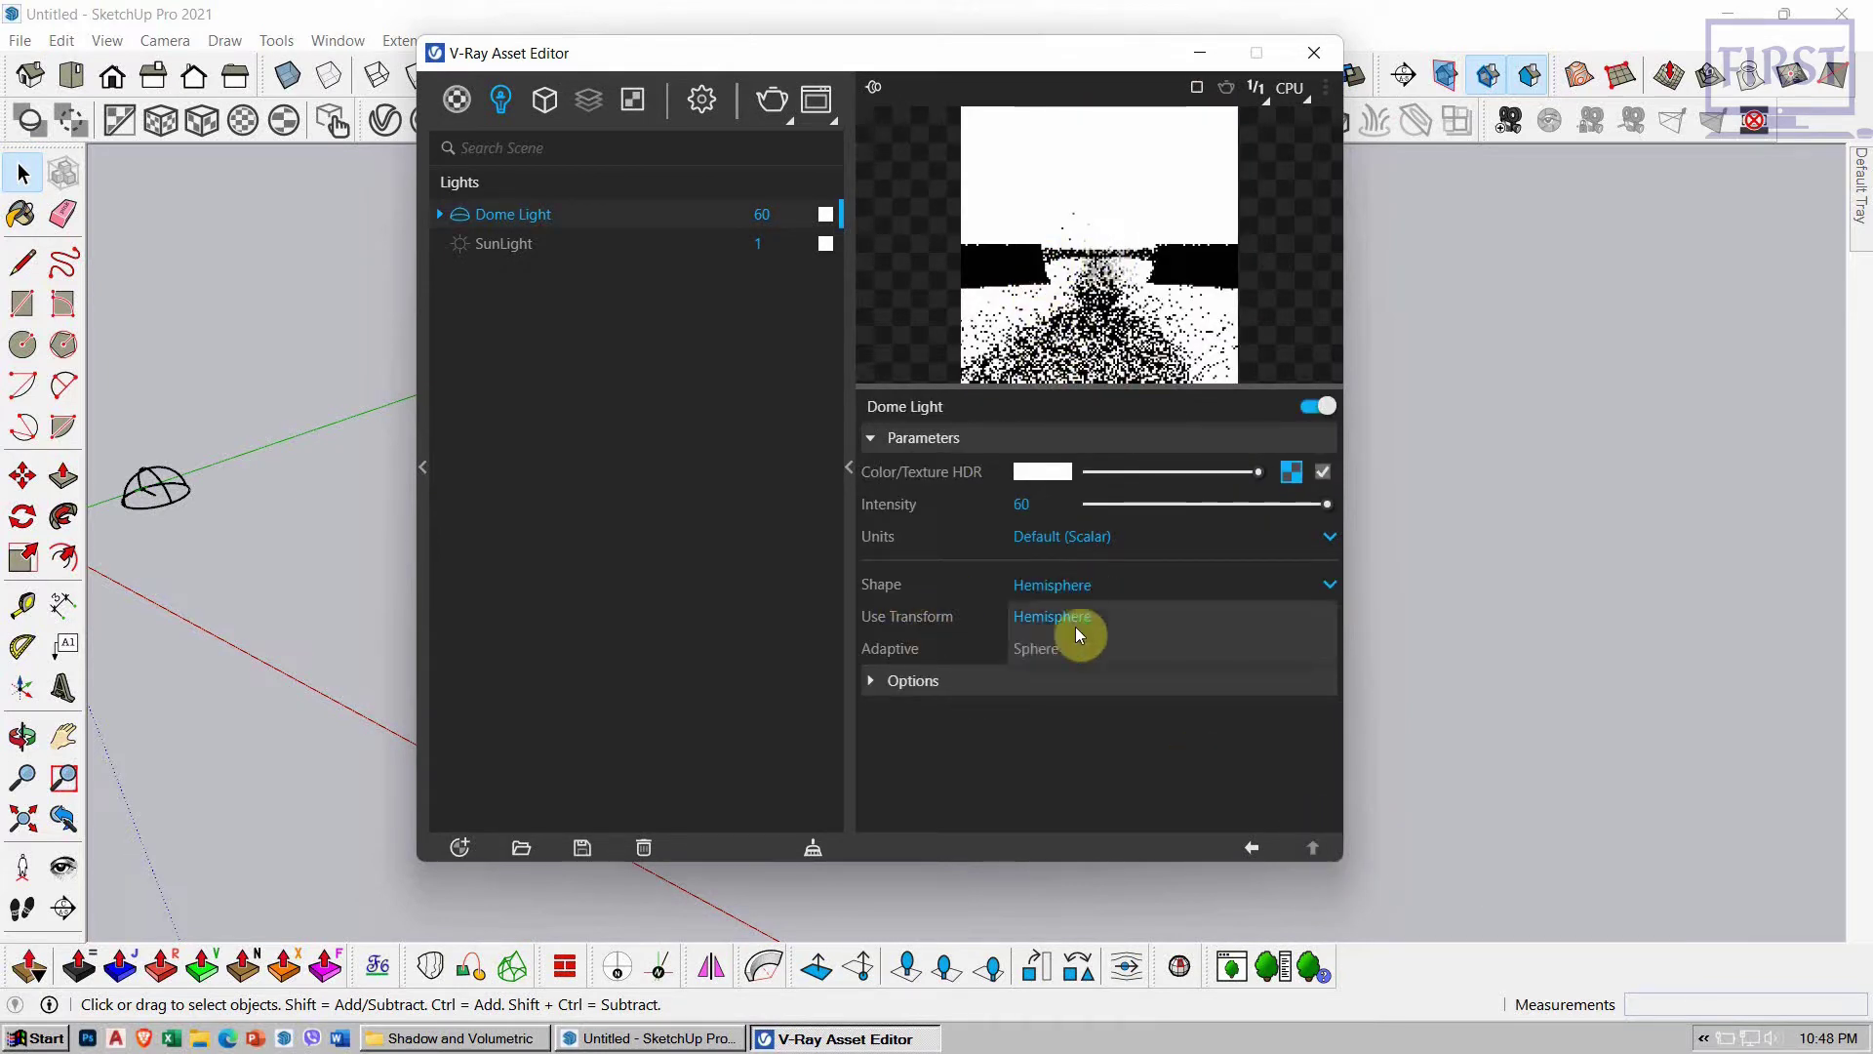
left_click(1063, 651)
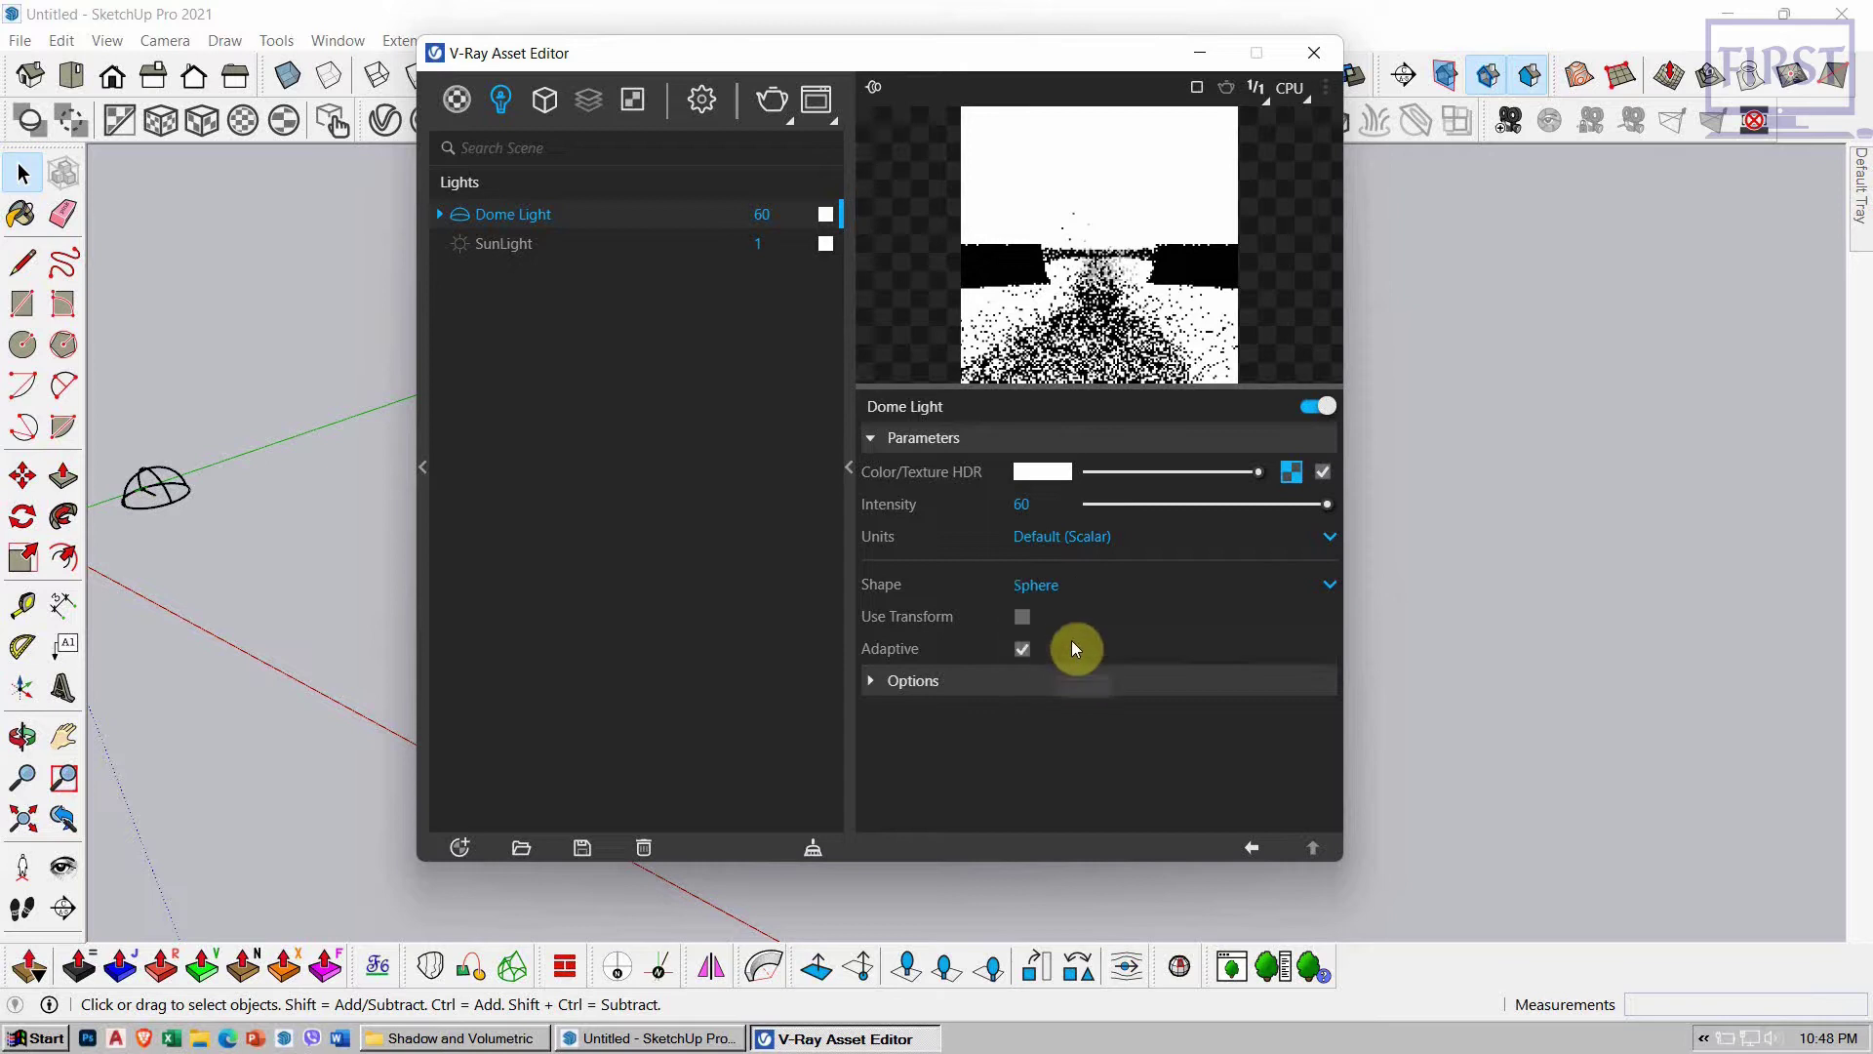
left_click(876, 681)
scroll(893, 788, "down", 1)
scroll(892, 789, "down", 1)
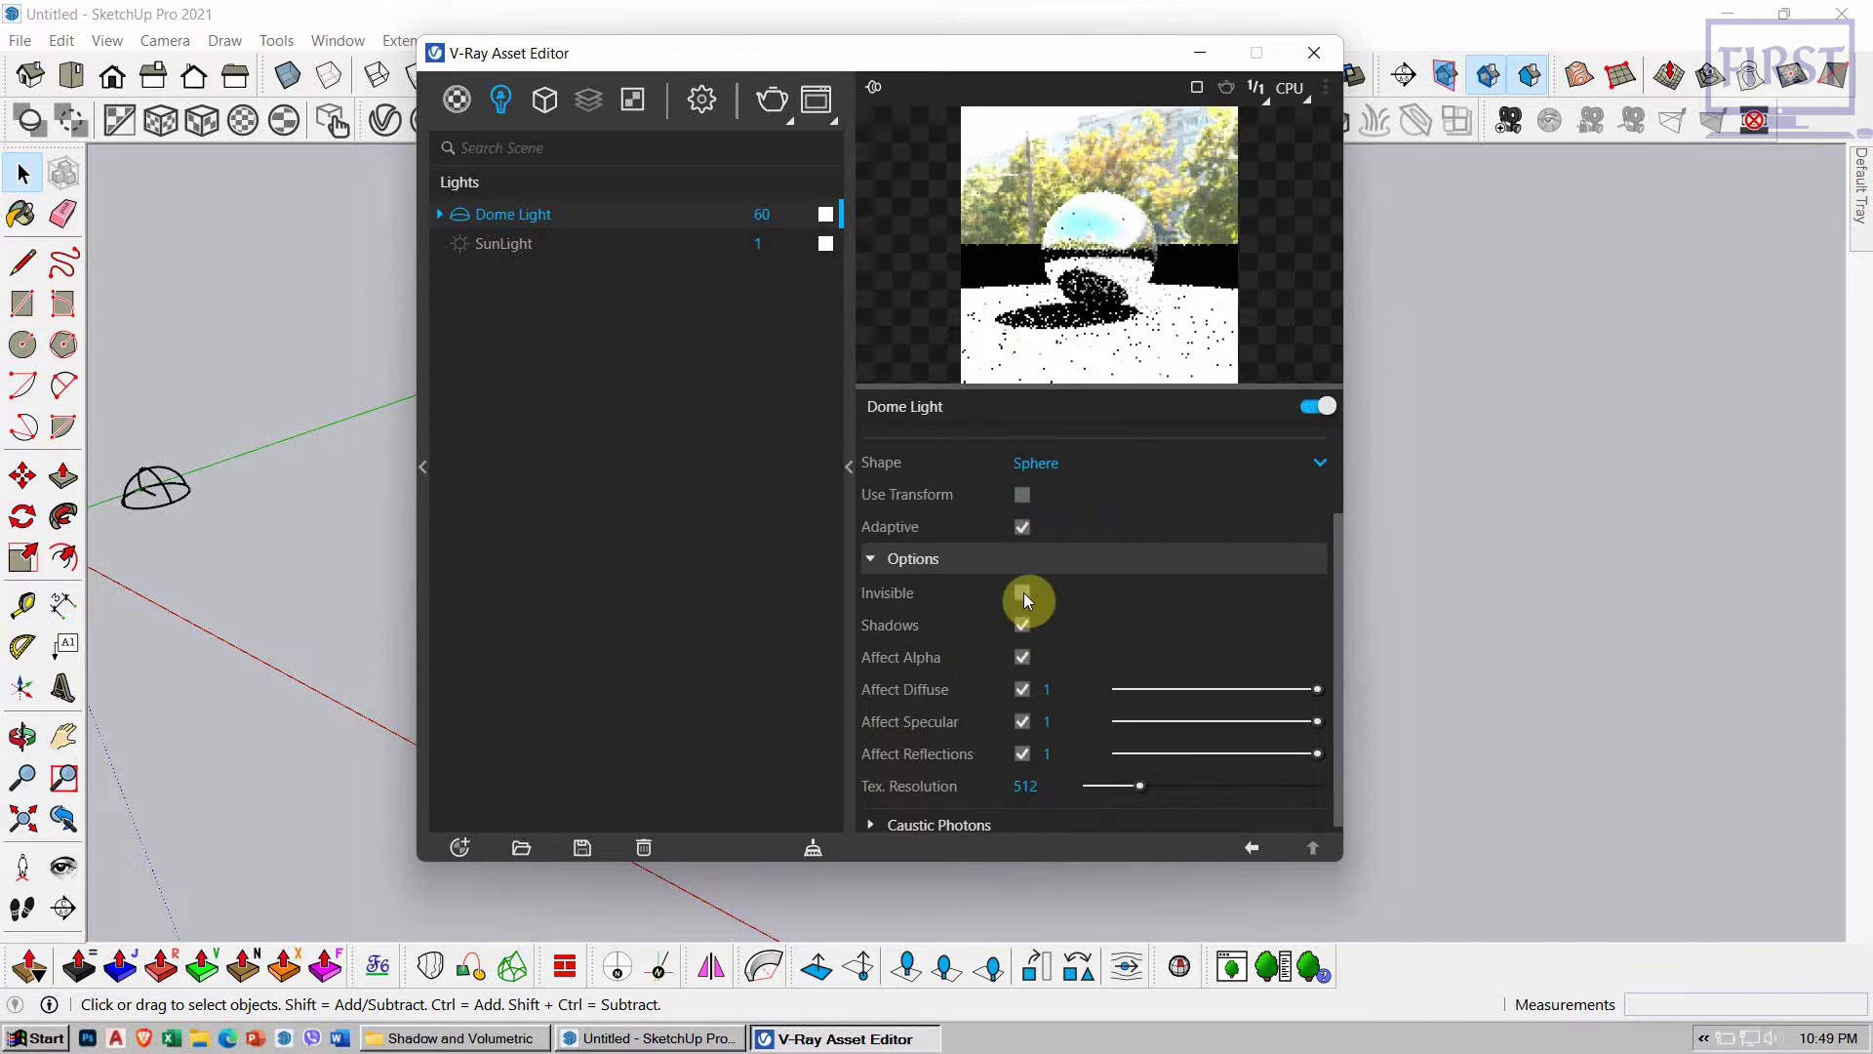
left_click(1022, 593)
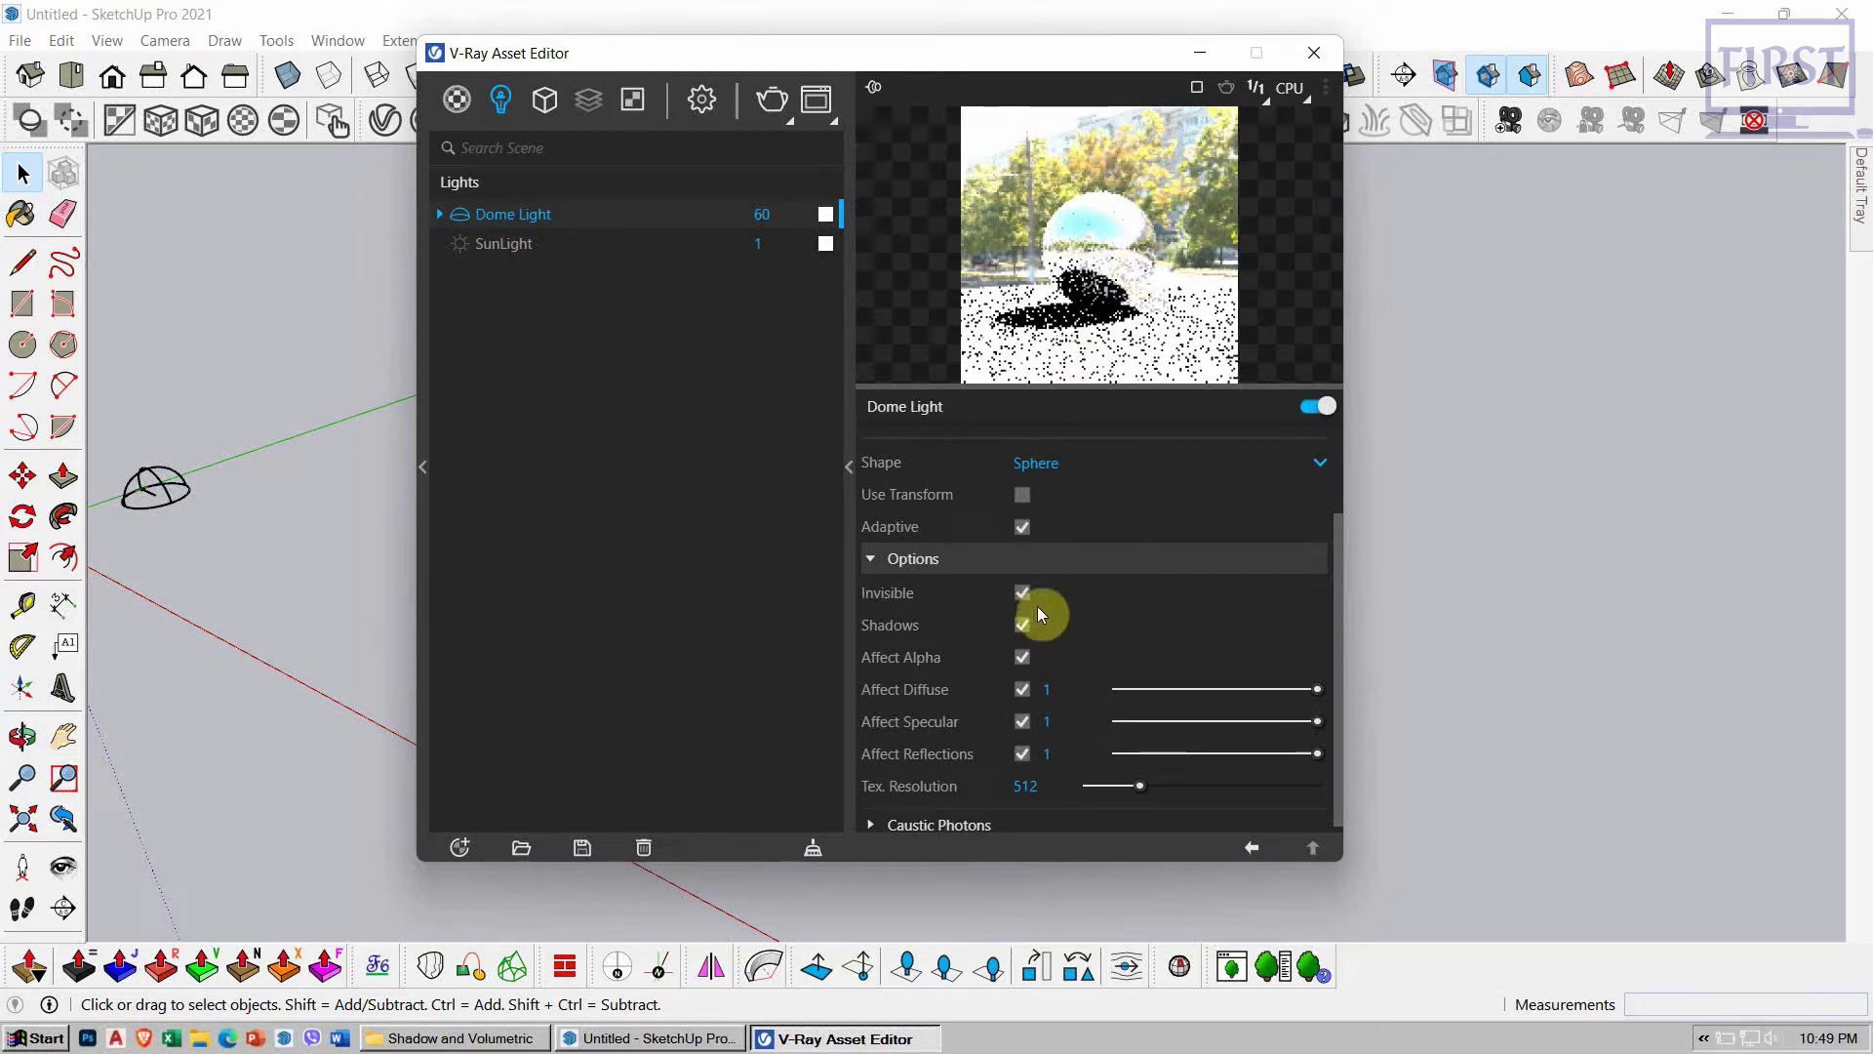
left_click(456, 100)
left_click_drag(819, 52, 1130, 145)
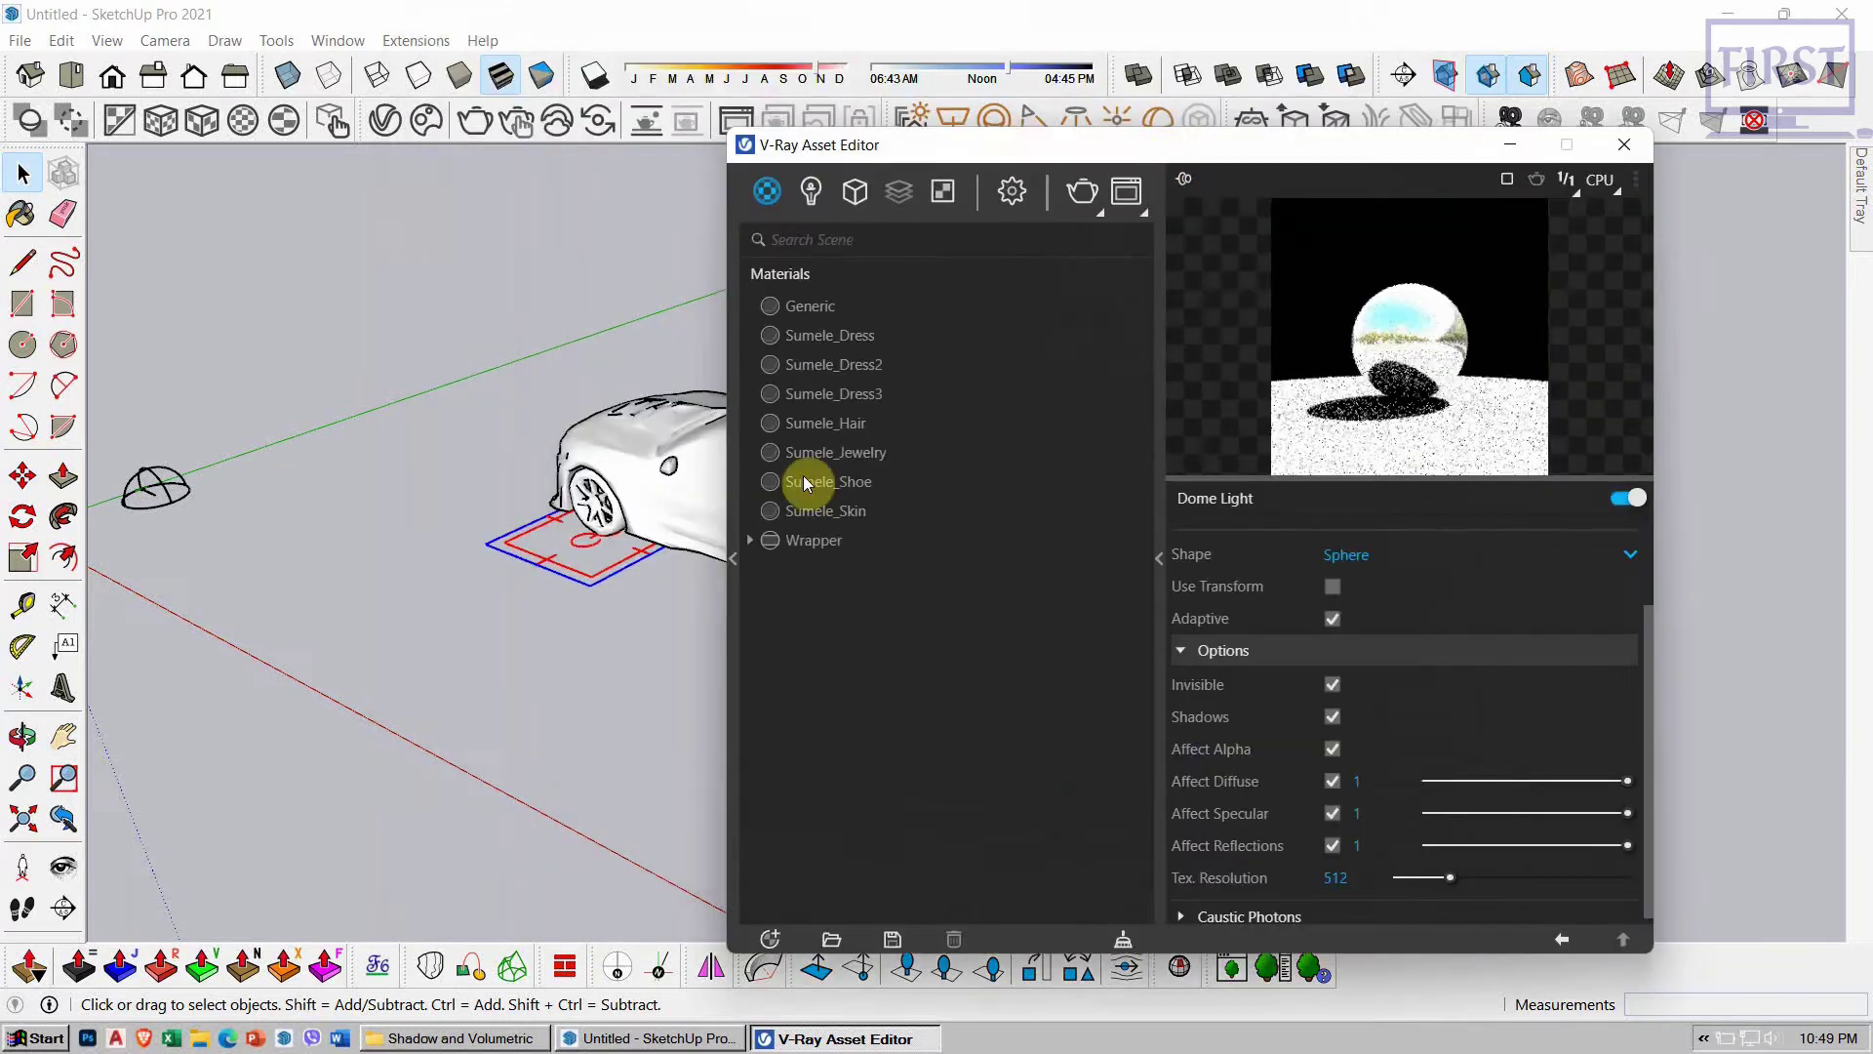
Step: Set the V-Ray render output width to 1000 (1000×563)
left_click(1012, 192)
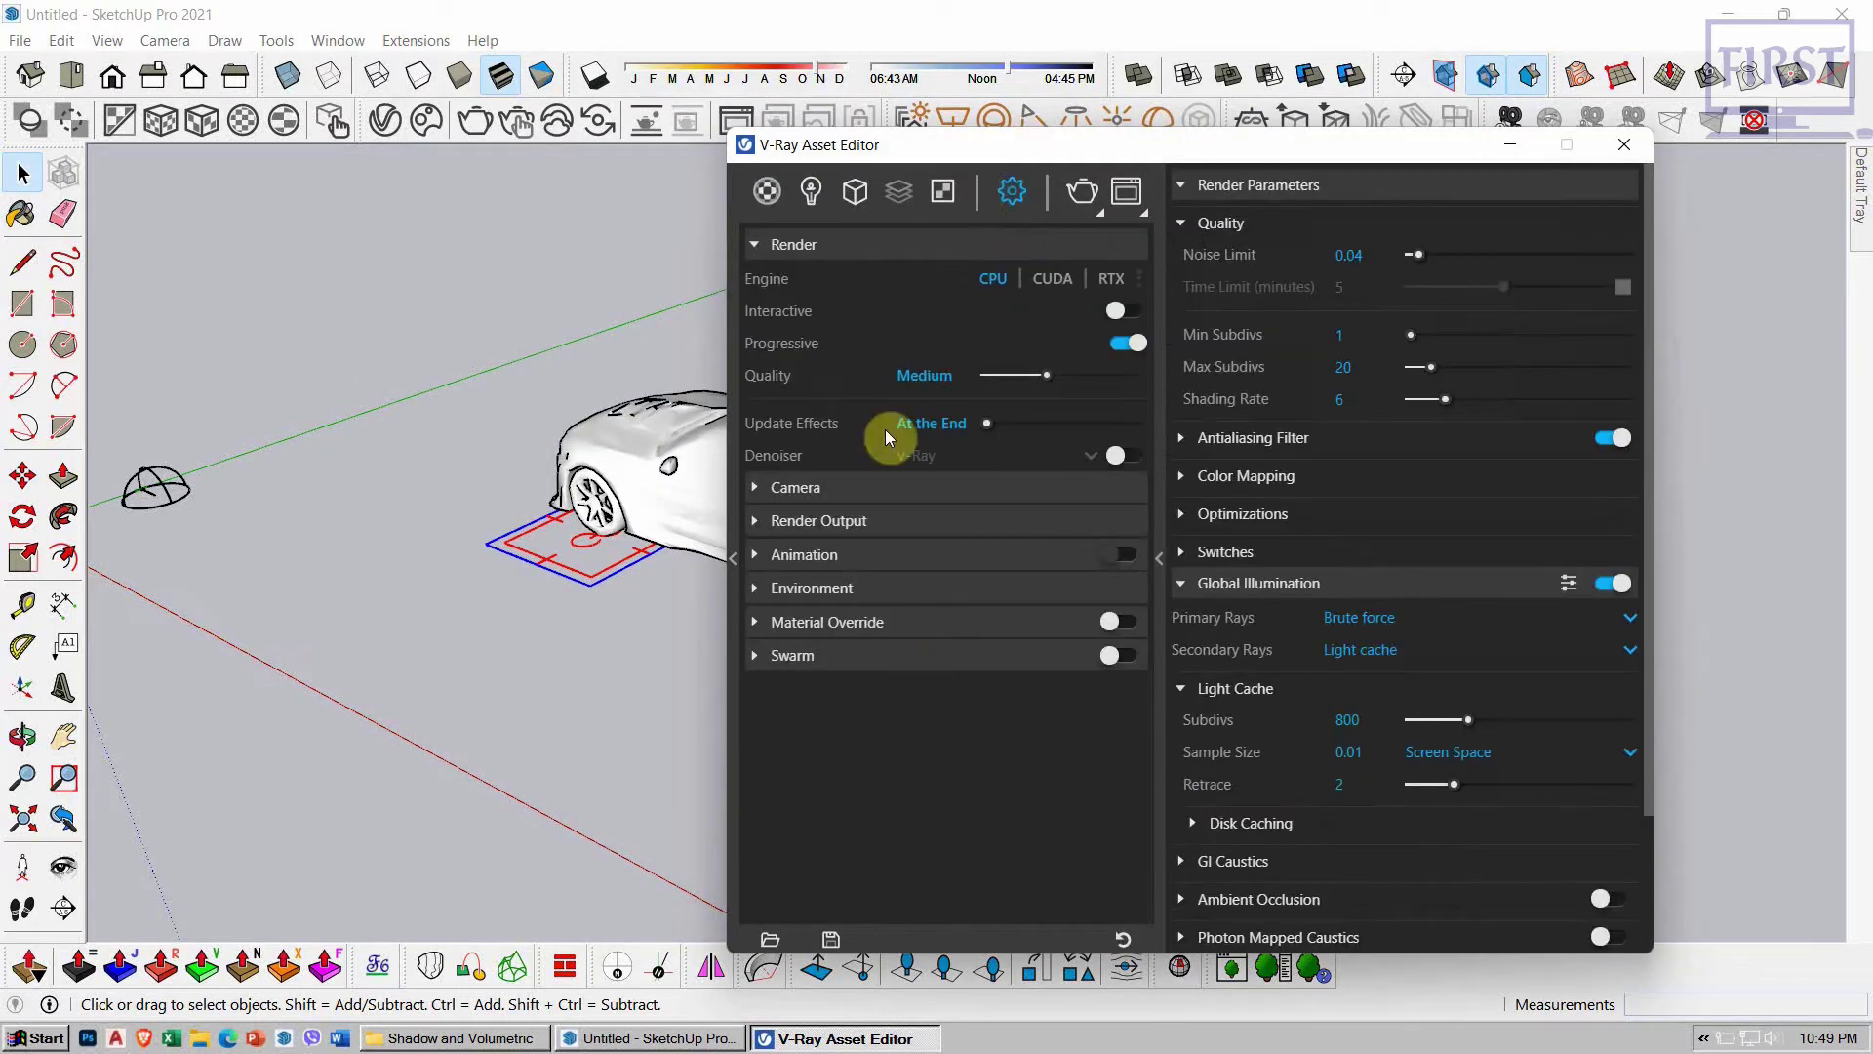
left_click_drag(1133, 127, 1137, 124)
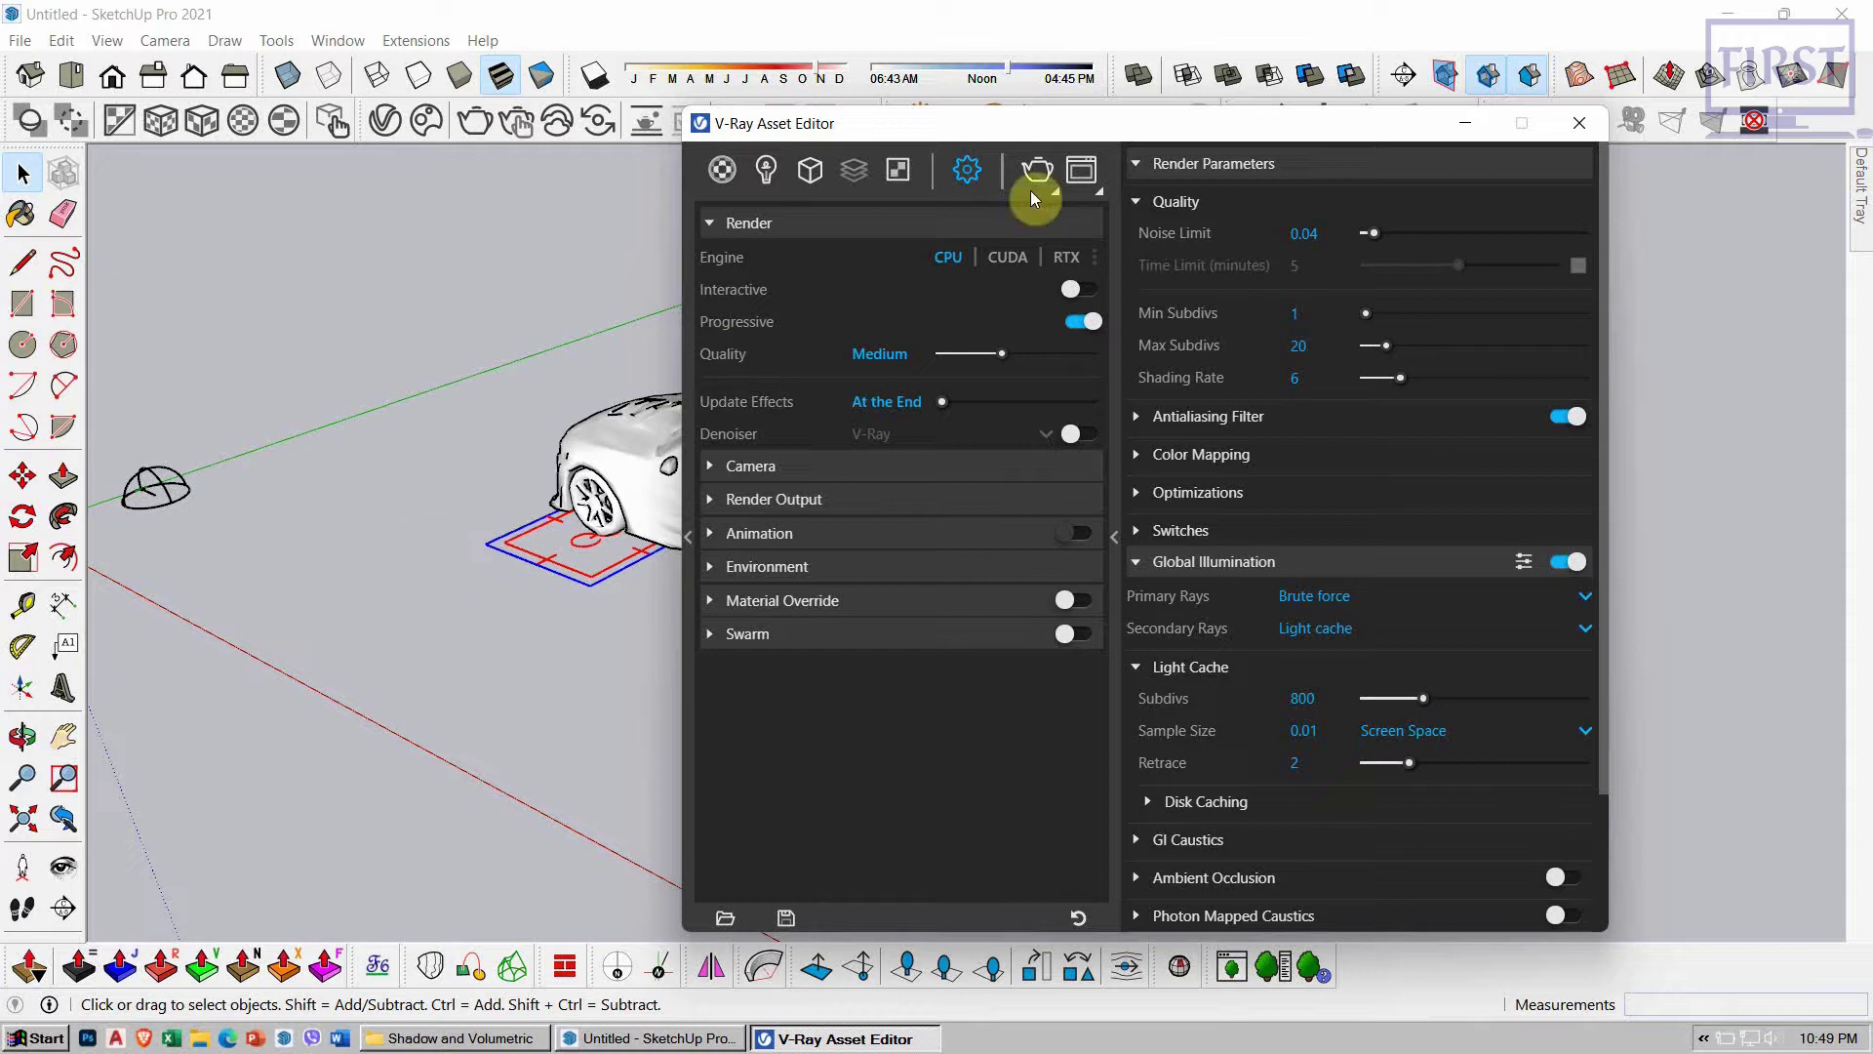
left_click_drag(1131, 126, 1090, 75)
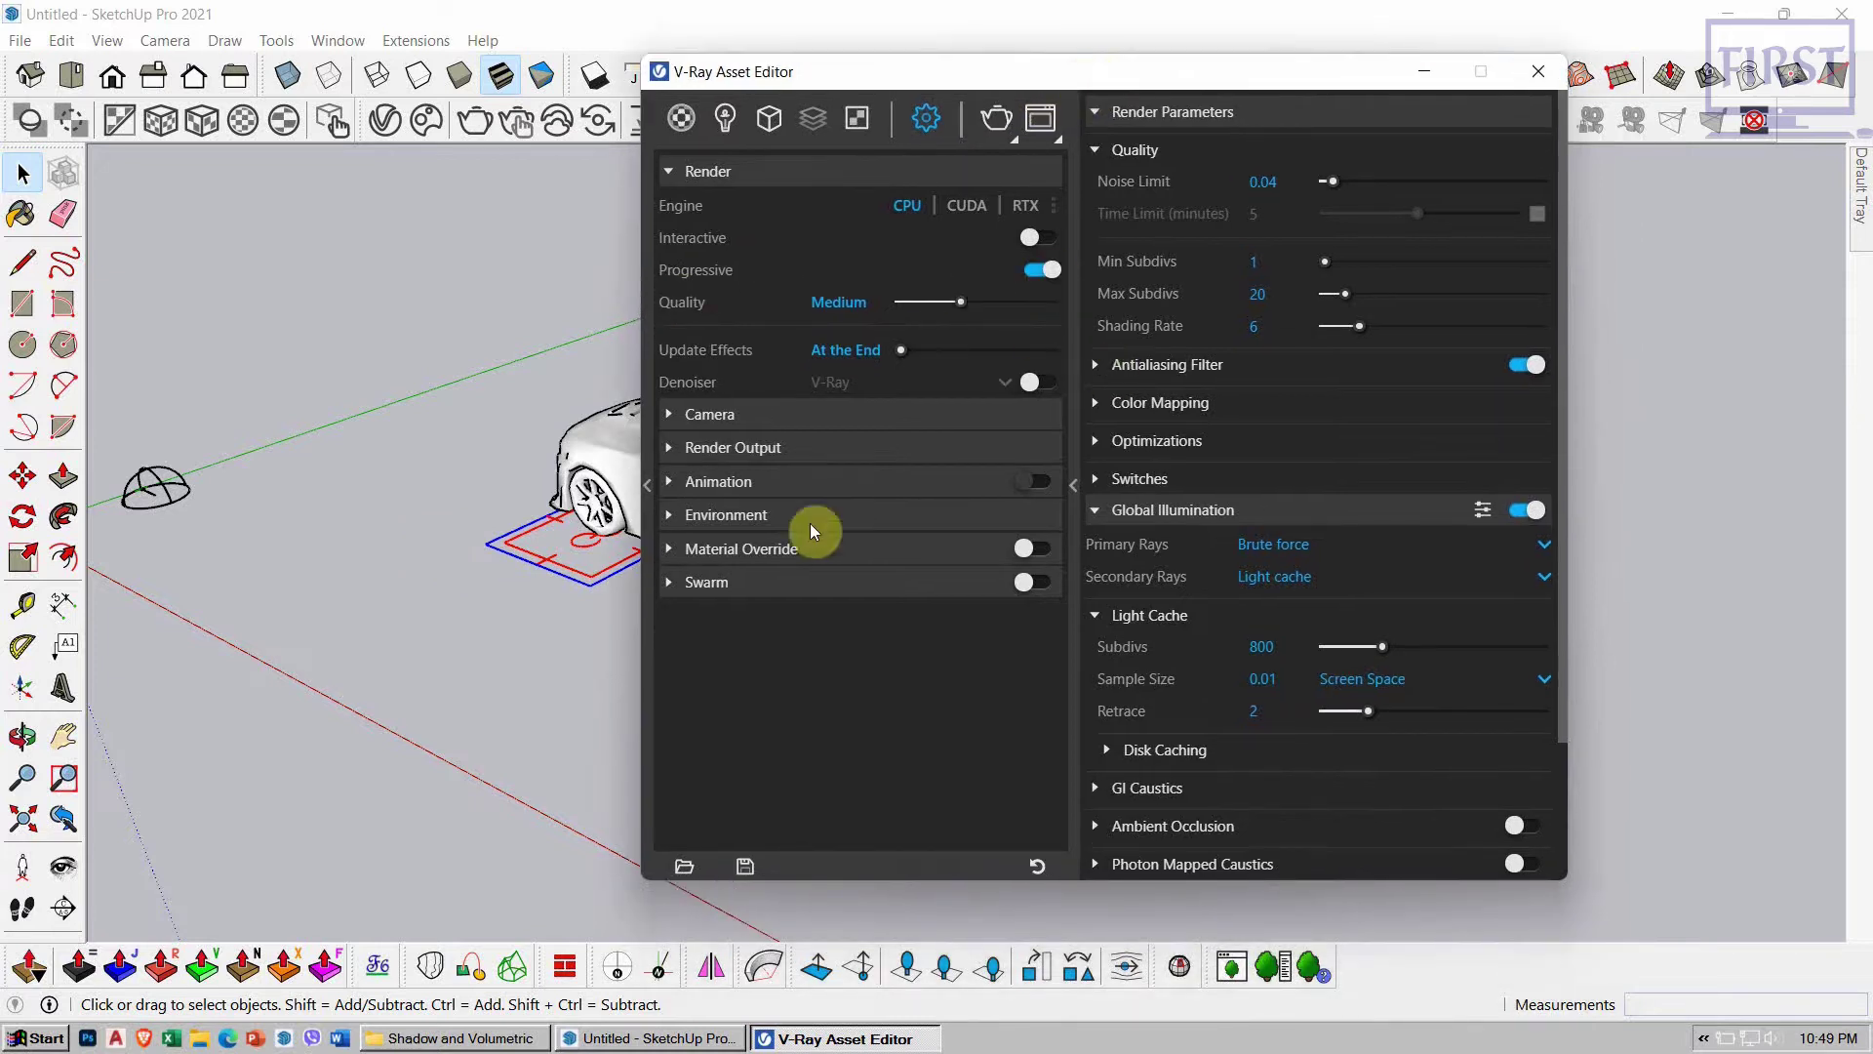
left_click(752, 419)
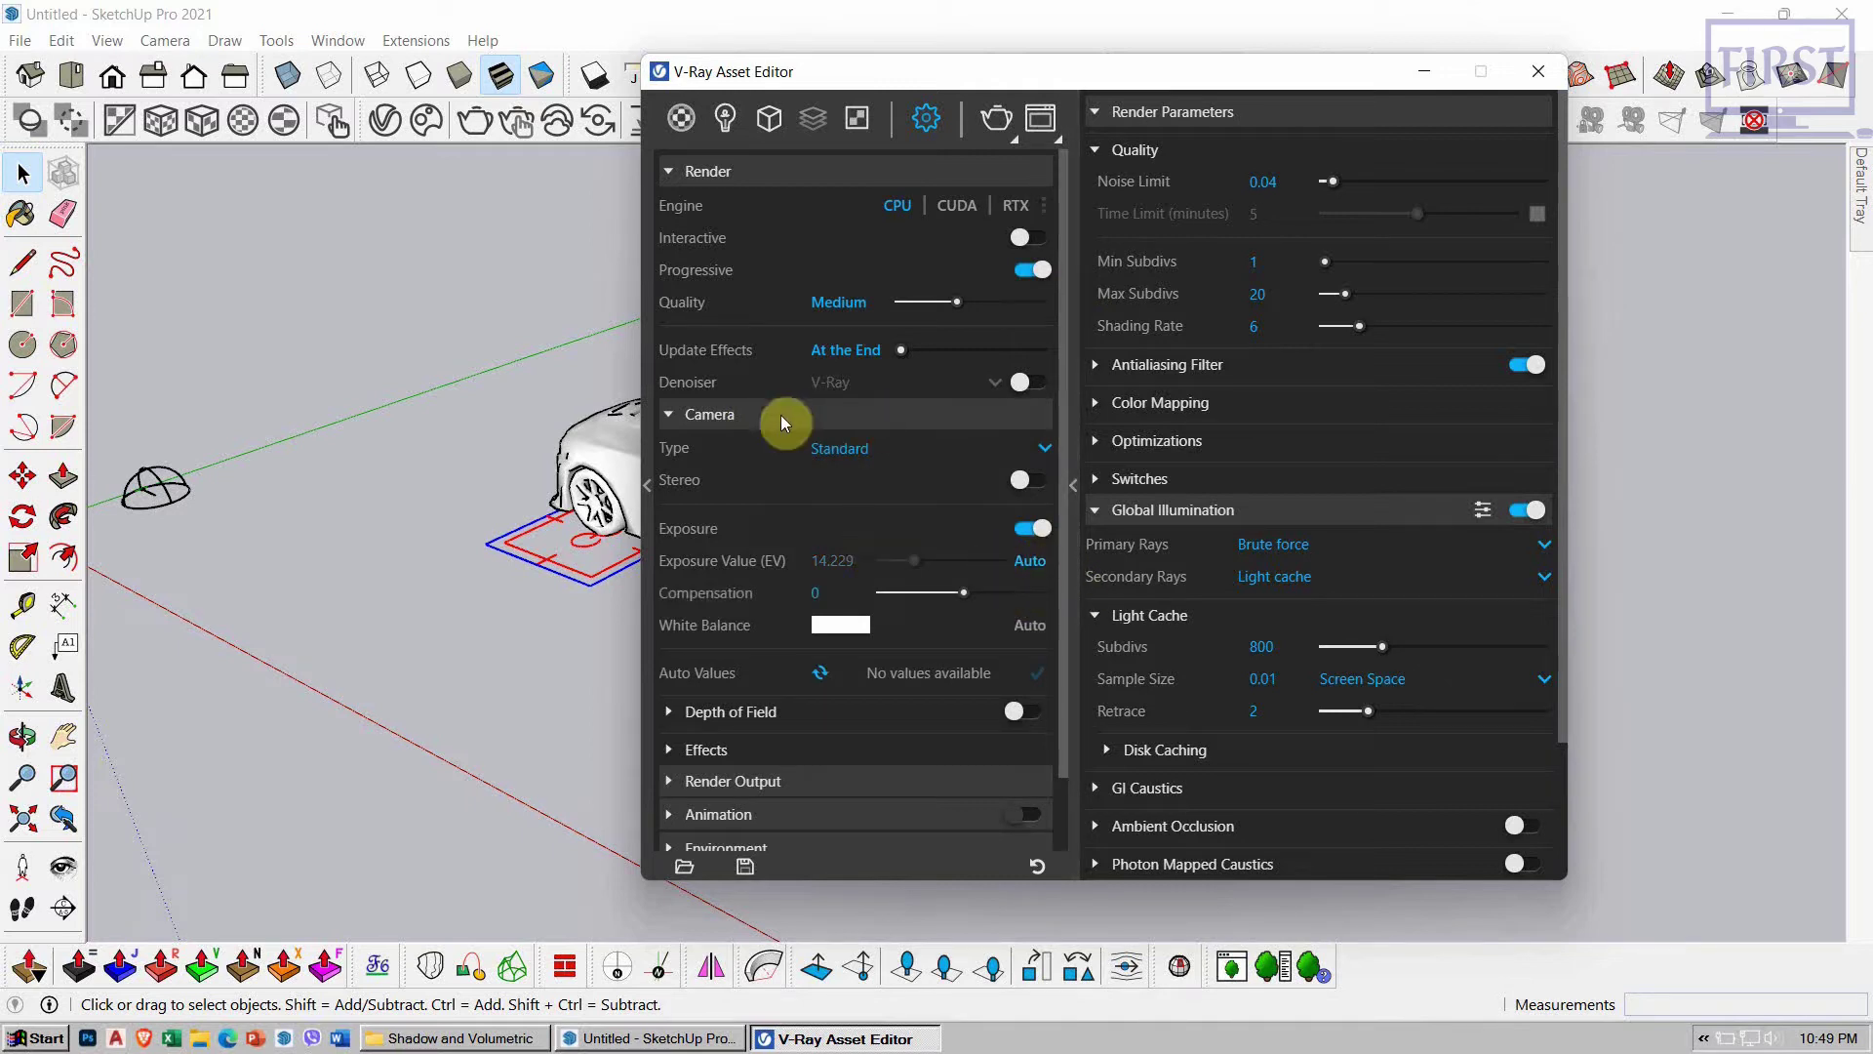
left_click(771, 417)
left_click(756, 451)
left_click(824, 514)
type("1100")
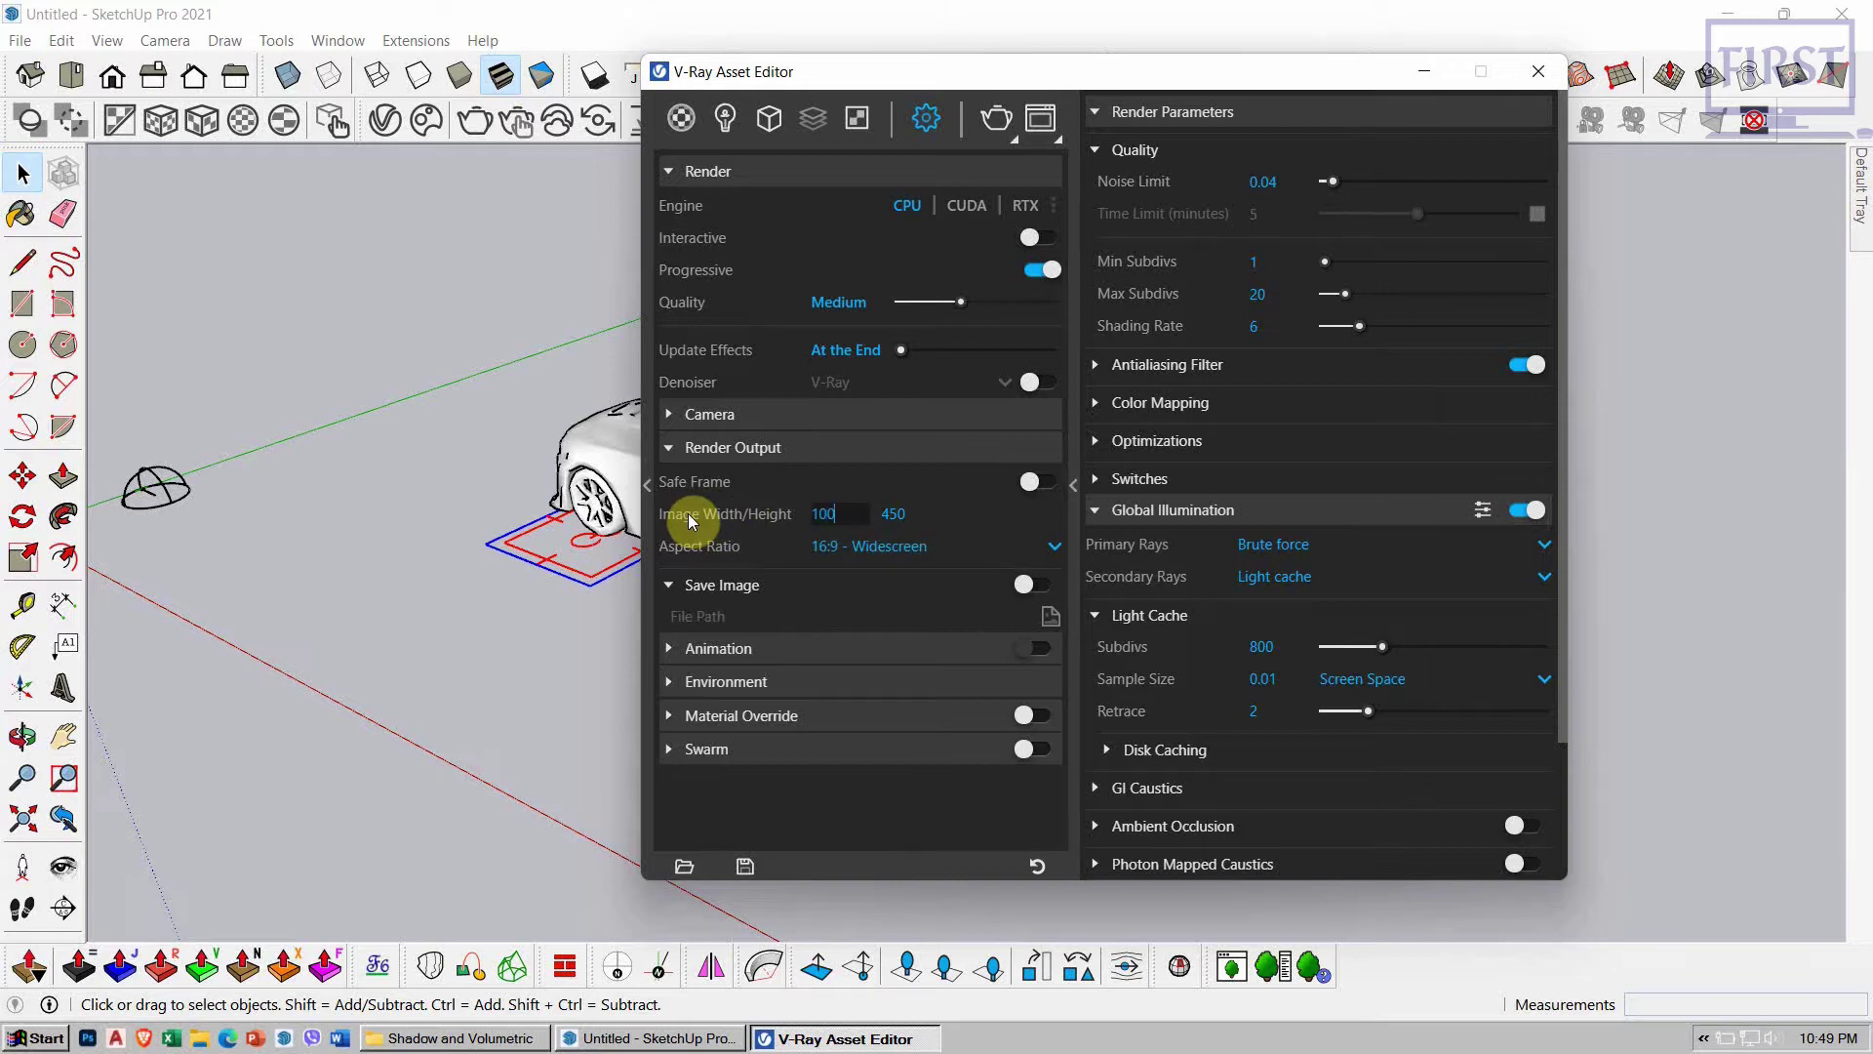
key("Return")
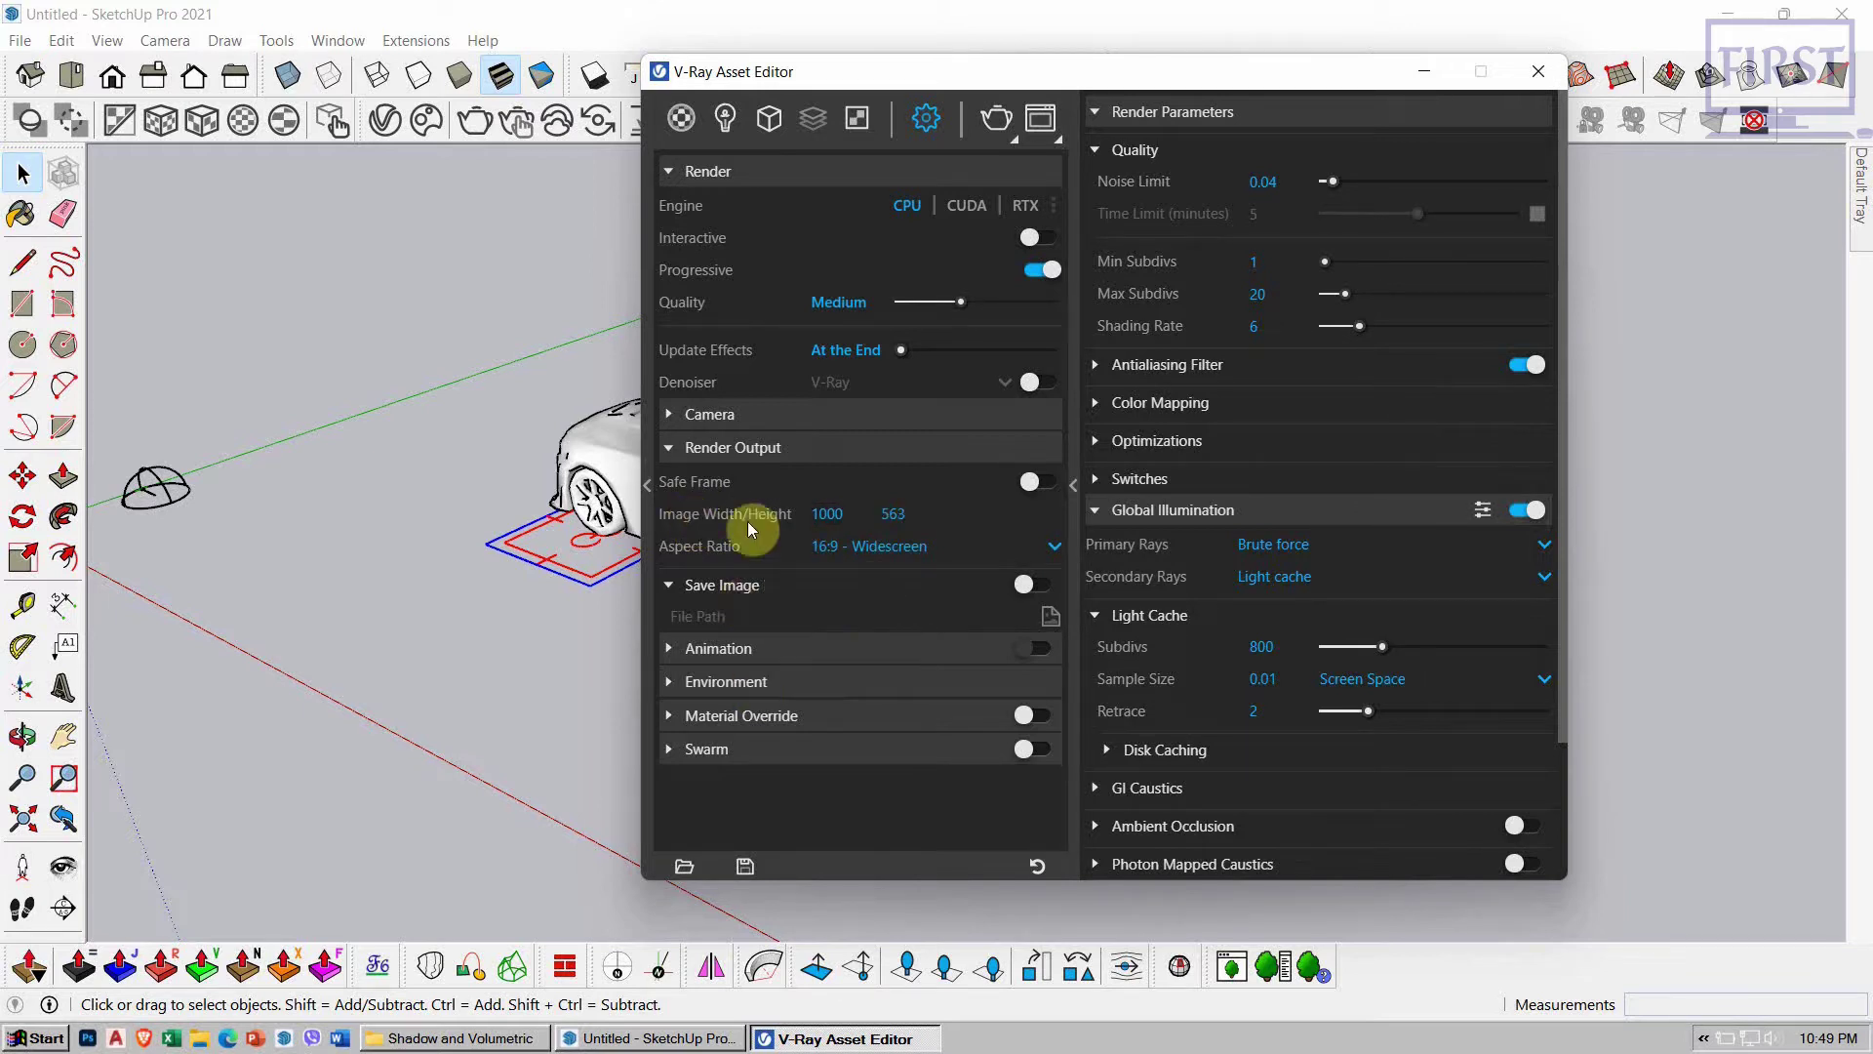
left_click(725, 448)
Step: Set Noise Limit 0.05, Max Subdivs 4, and Irradiance map for primary GI rays
double_click(1263, 181)
type("5")
key("Return")
double_click(1255, 293)
type("4")
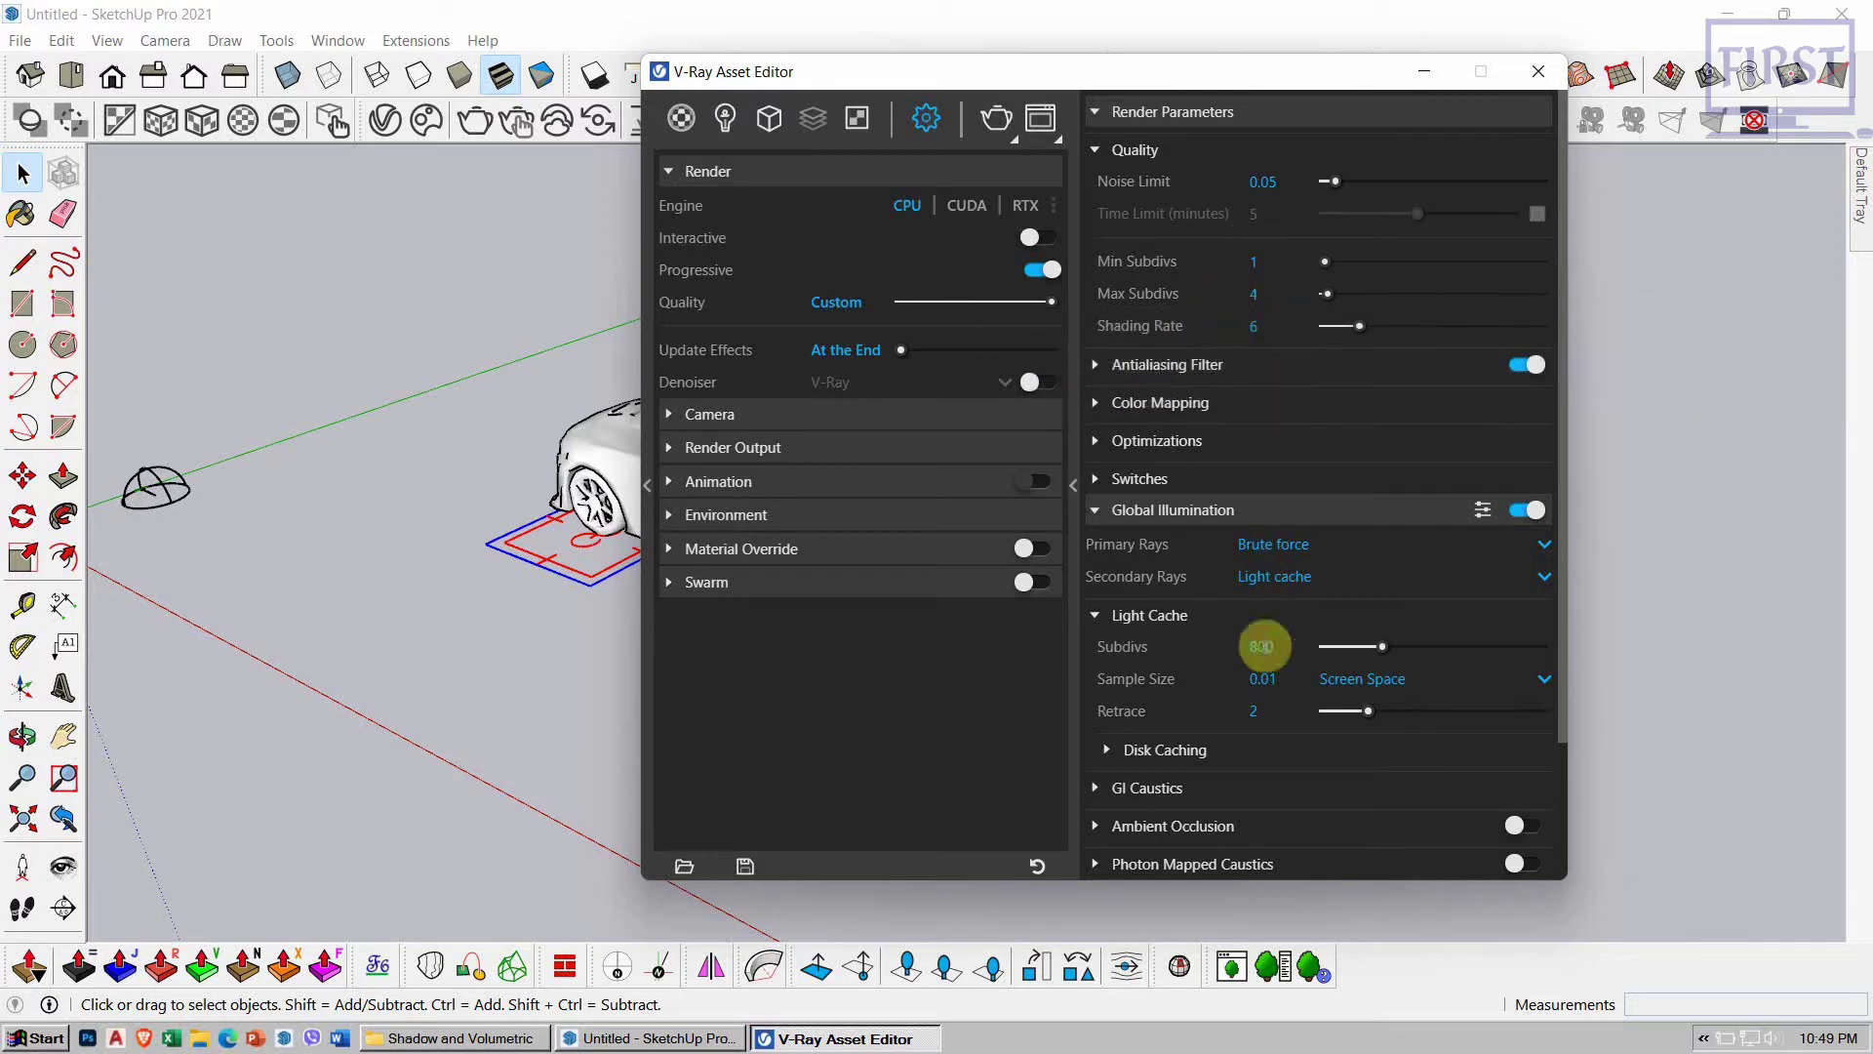
left_click(1303, 543)
left_click(1295, 576)
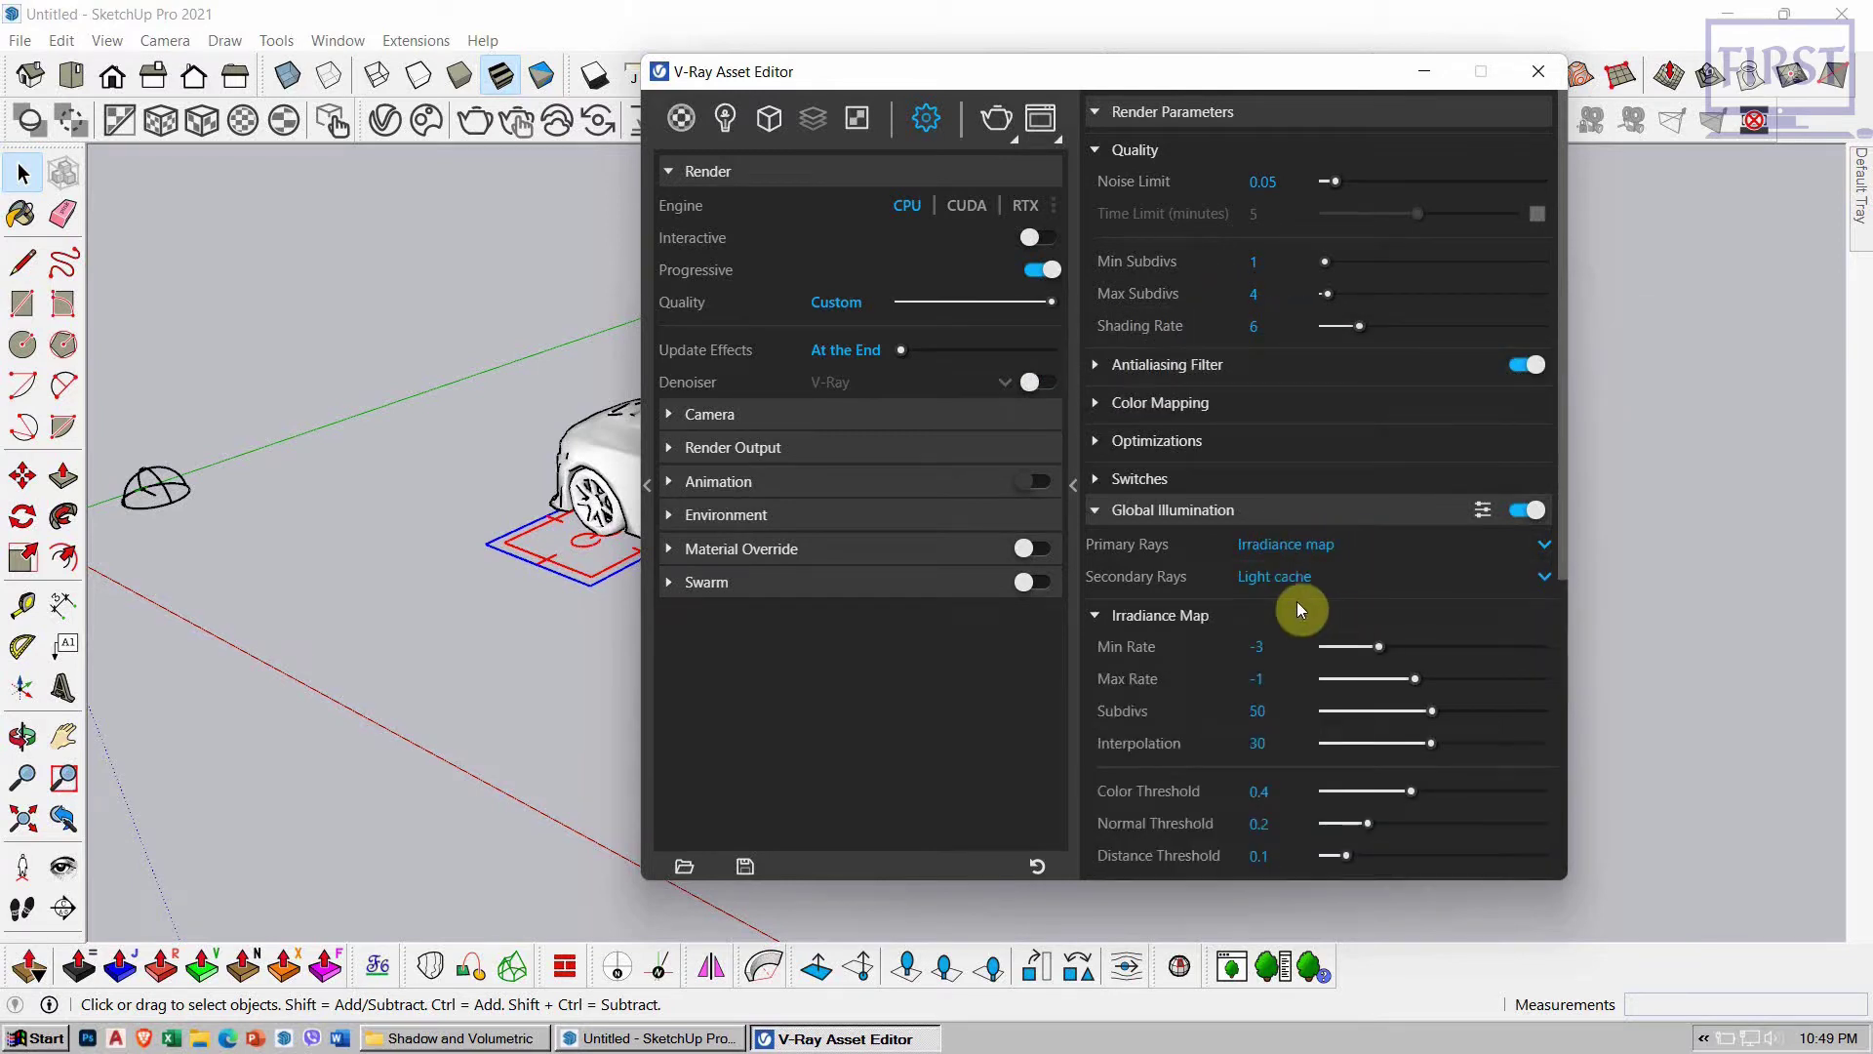
Step: Orbit slightly to show sky, then turn on and start interactive rendering
scroll(1157, 680, "down", 5)
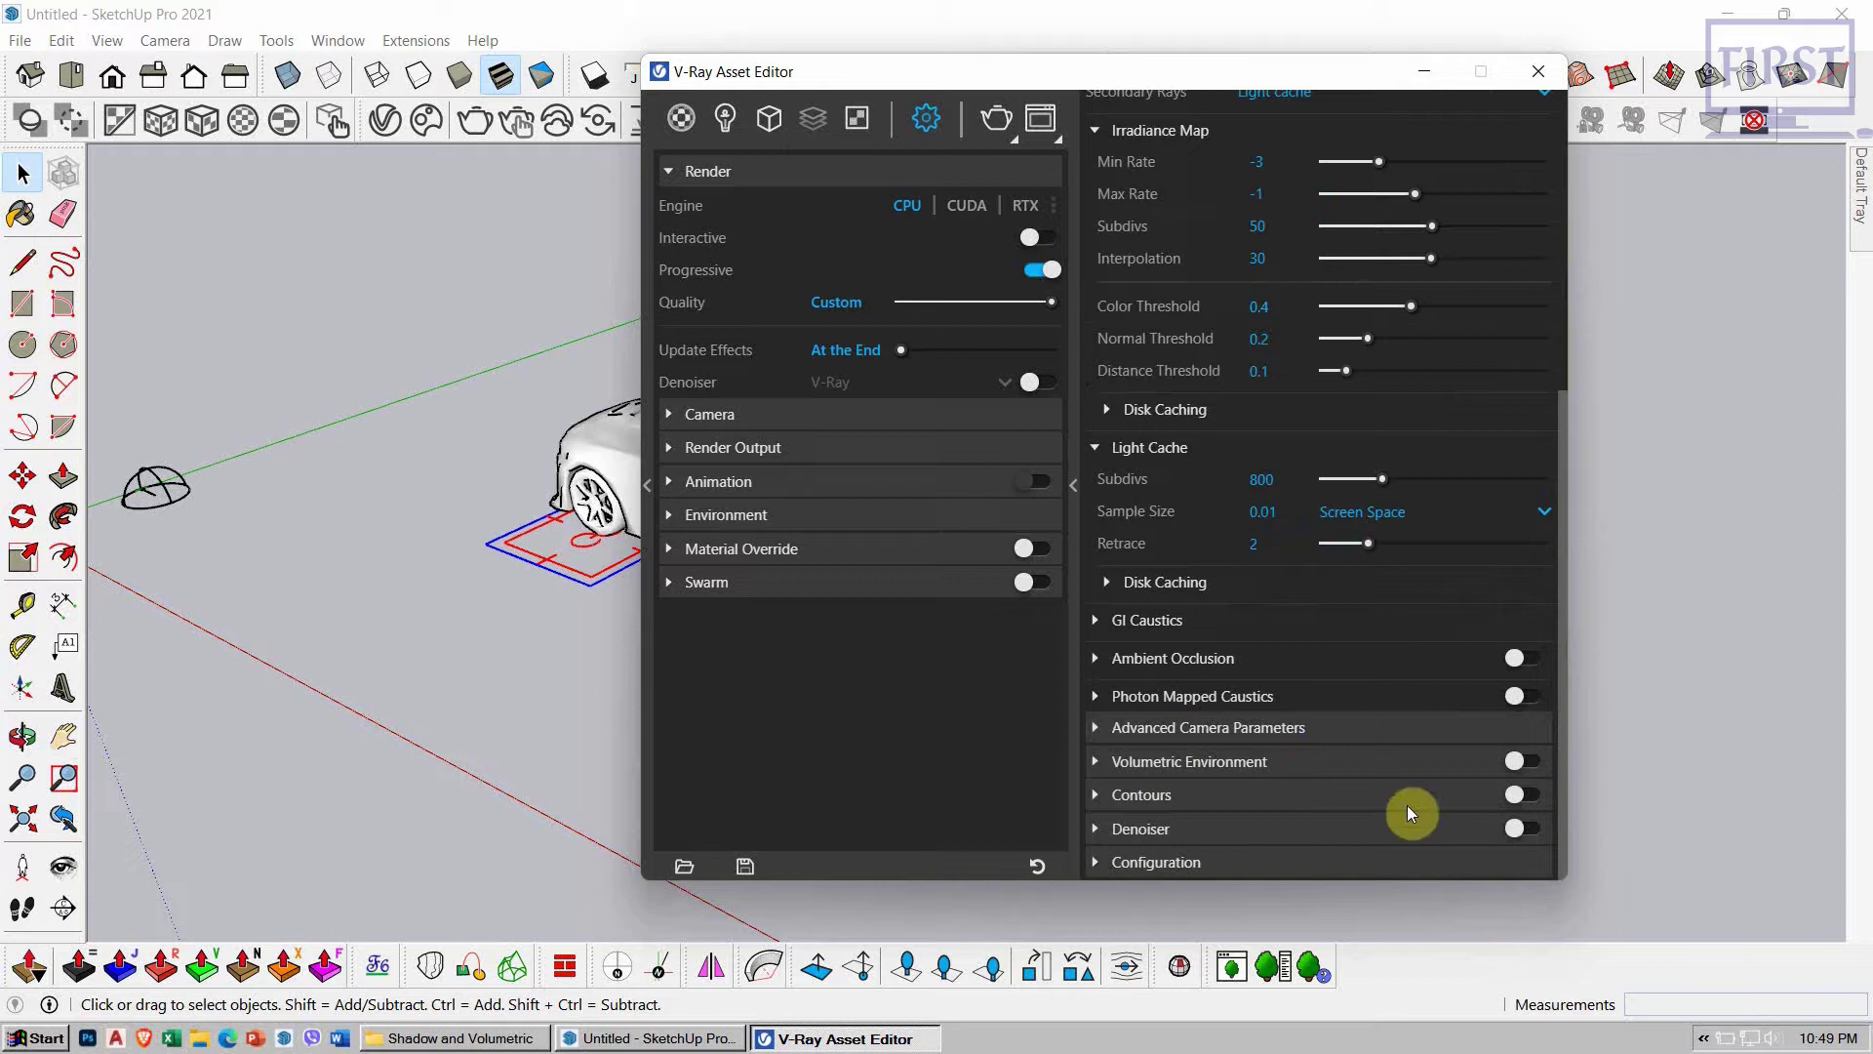
left_click_drag(1253, 71, 1602, 112)
mouse_move(727, 626)
middle_mouse_down()
mouse_move(776, 509)
mouse_move(808, 578)
mouse_move(712, 619)
middle_mouse_up()
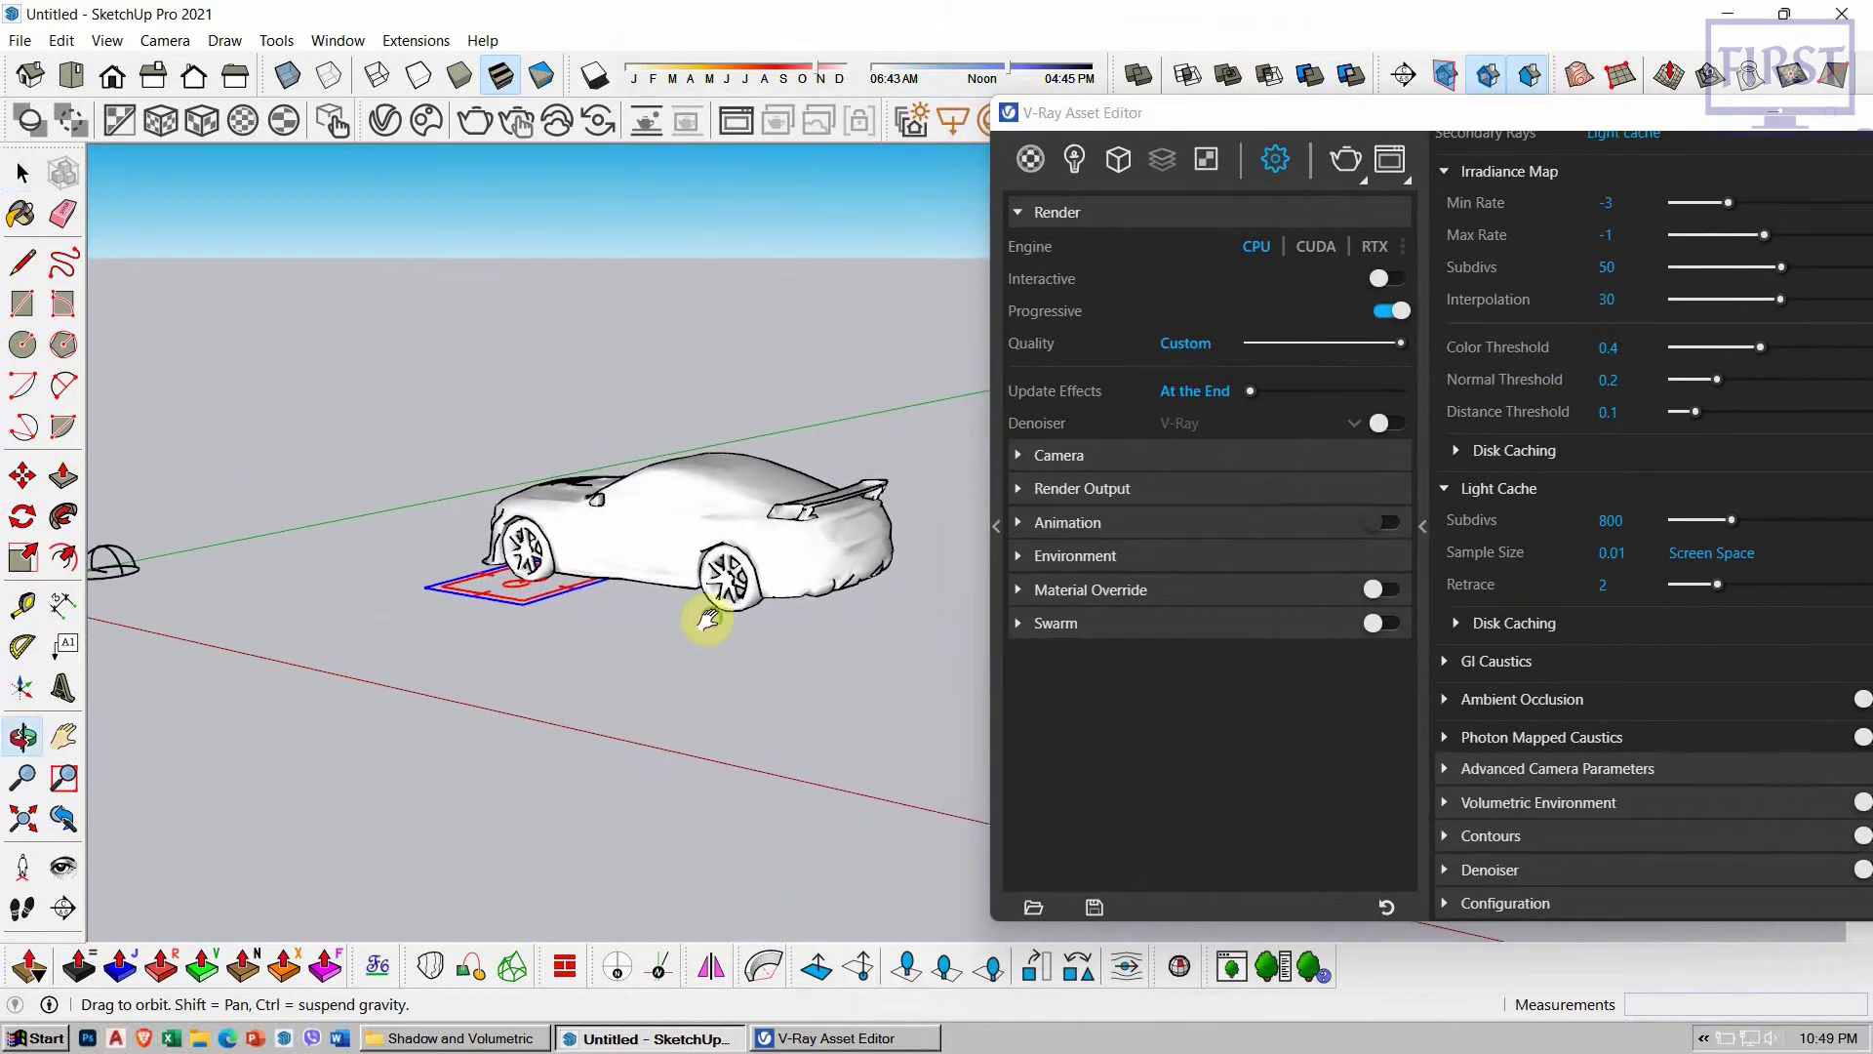
left_click(1358, 193)
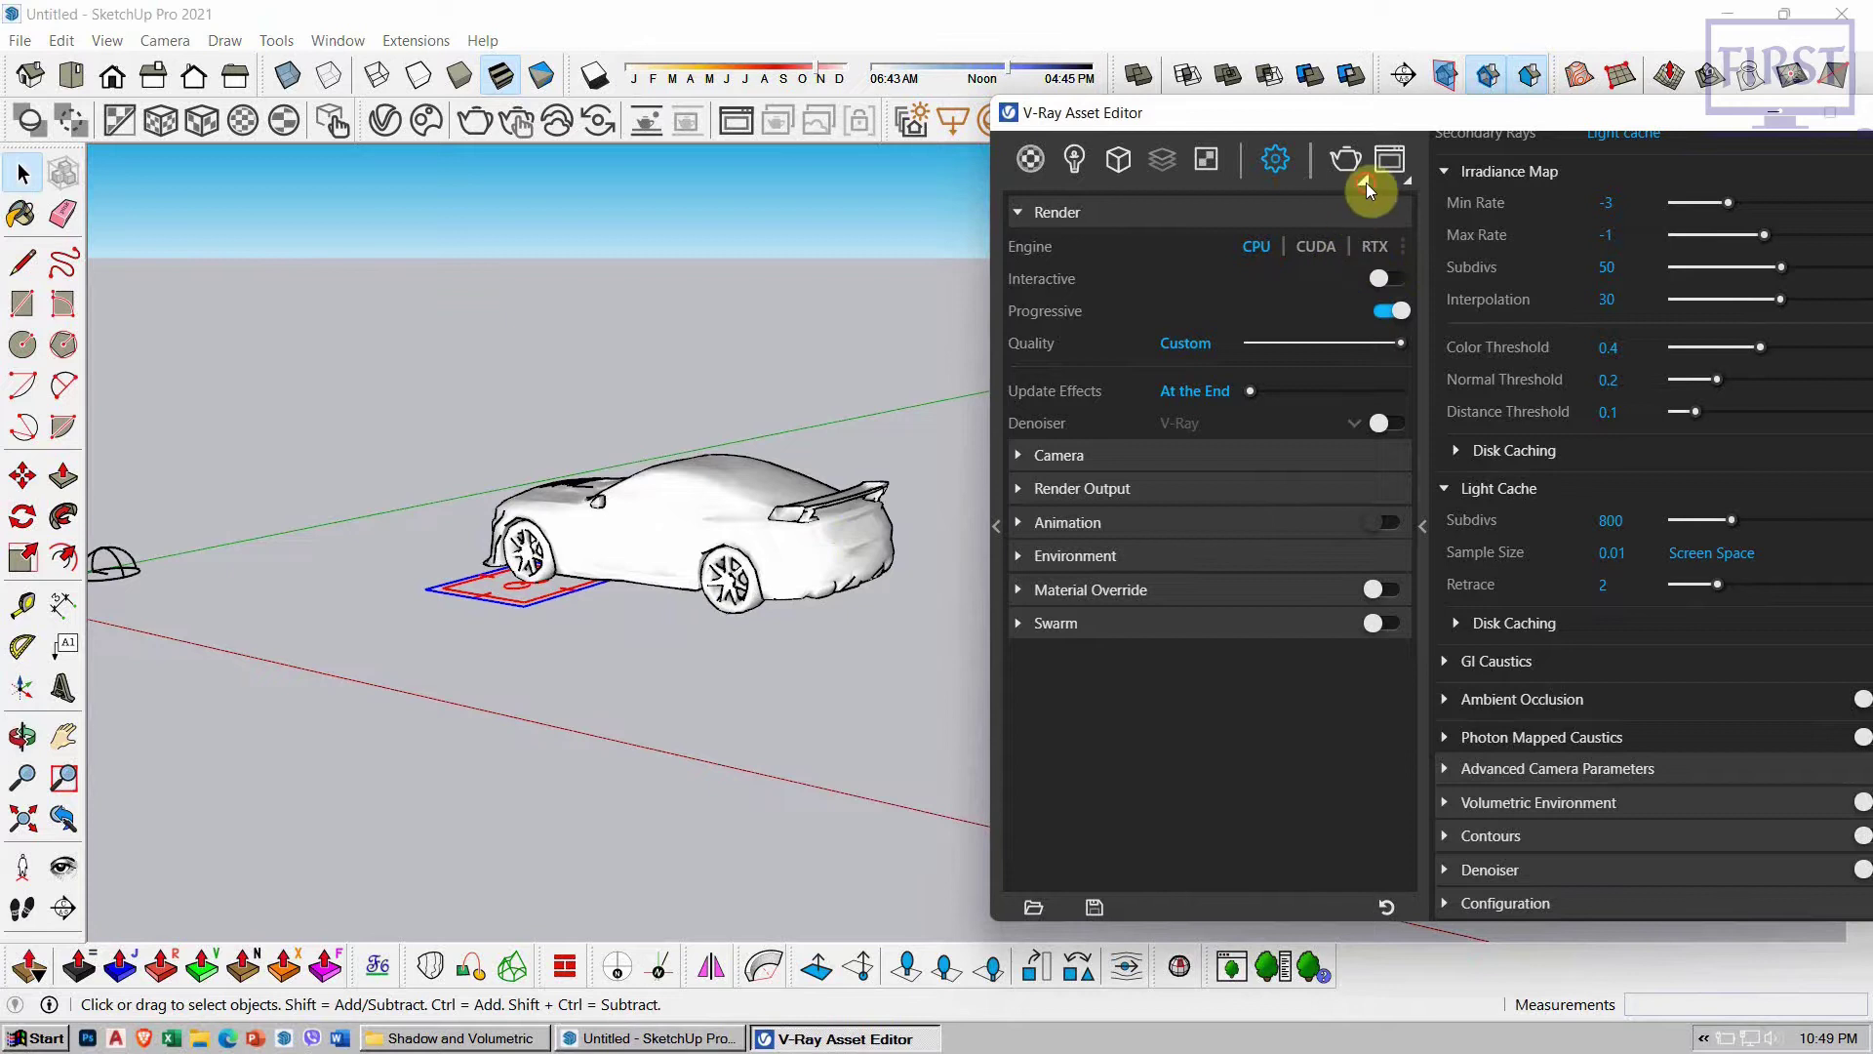
left_click(1365, 183)
left_click(1361, 240)
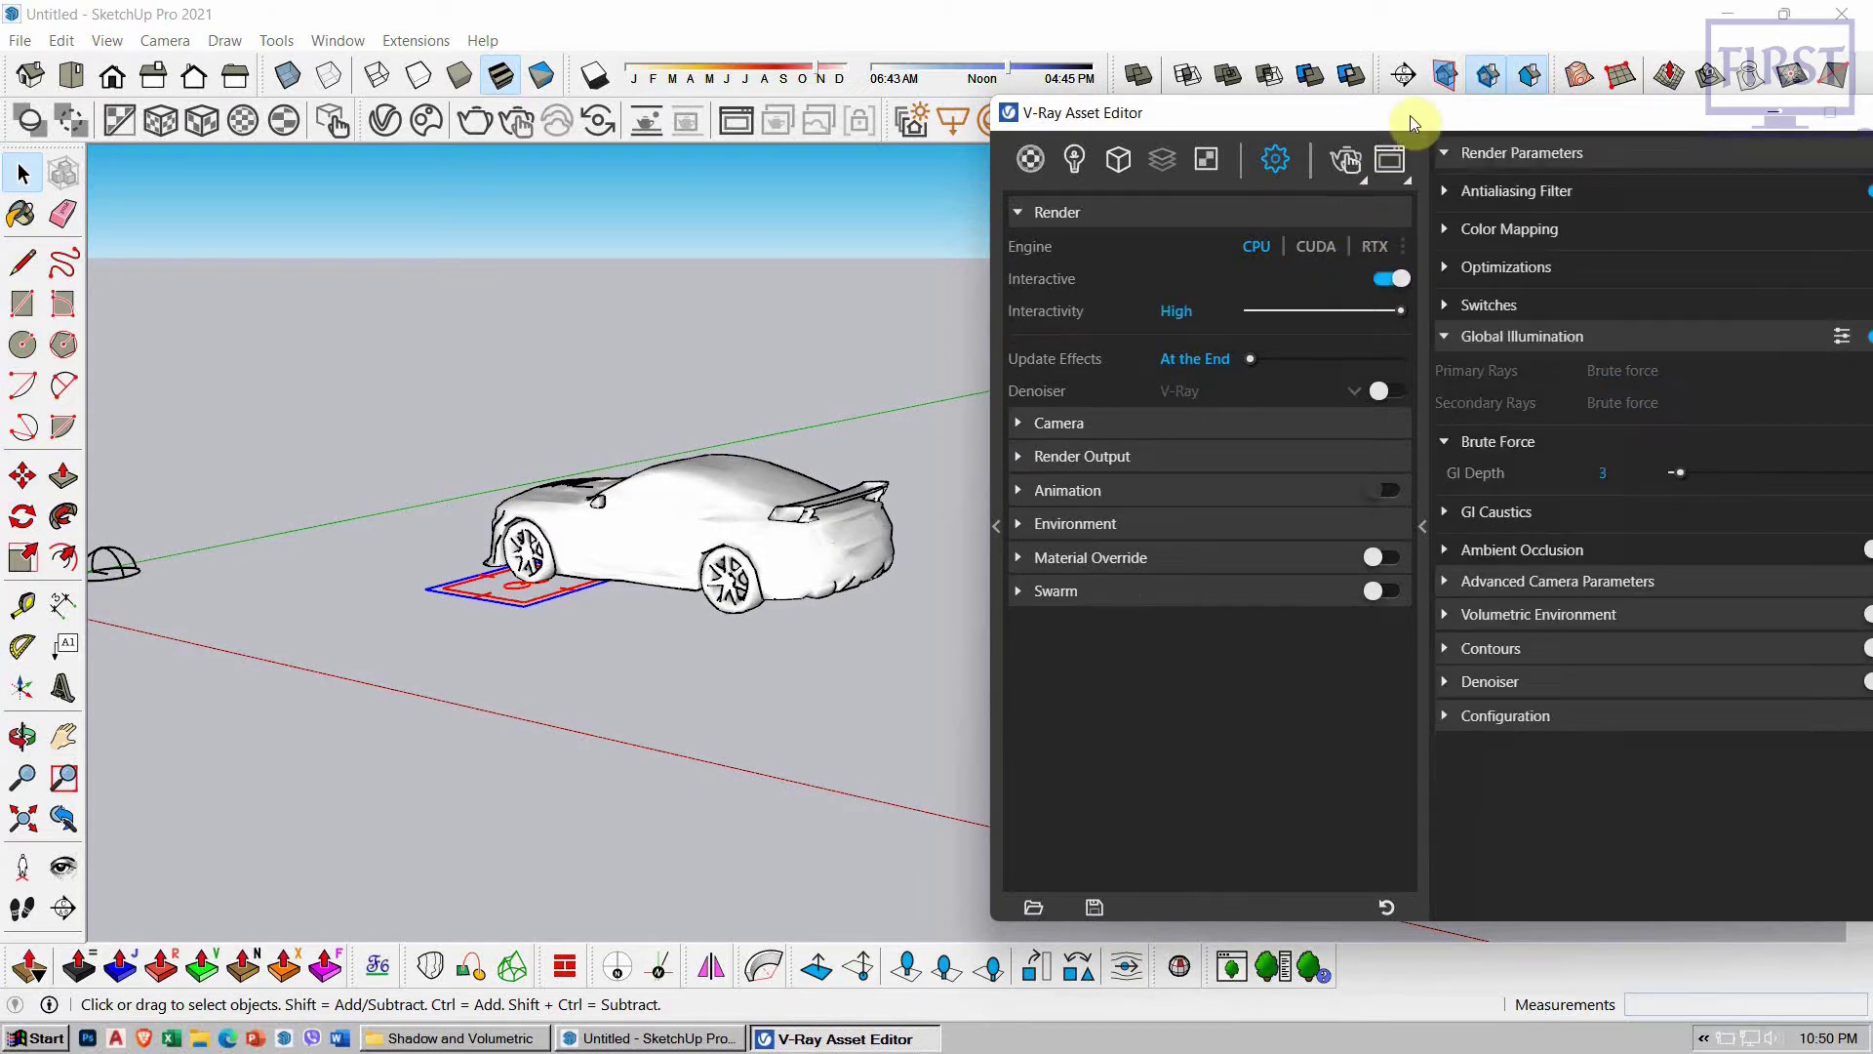
Step: Check the Frame Buffer's save options, then minimize the Asset Editor
left_click_drag(1409, 115, 1518, 115)
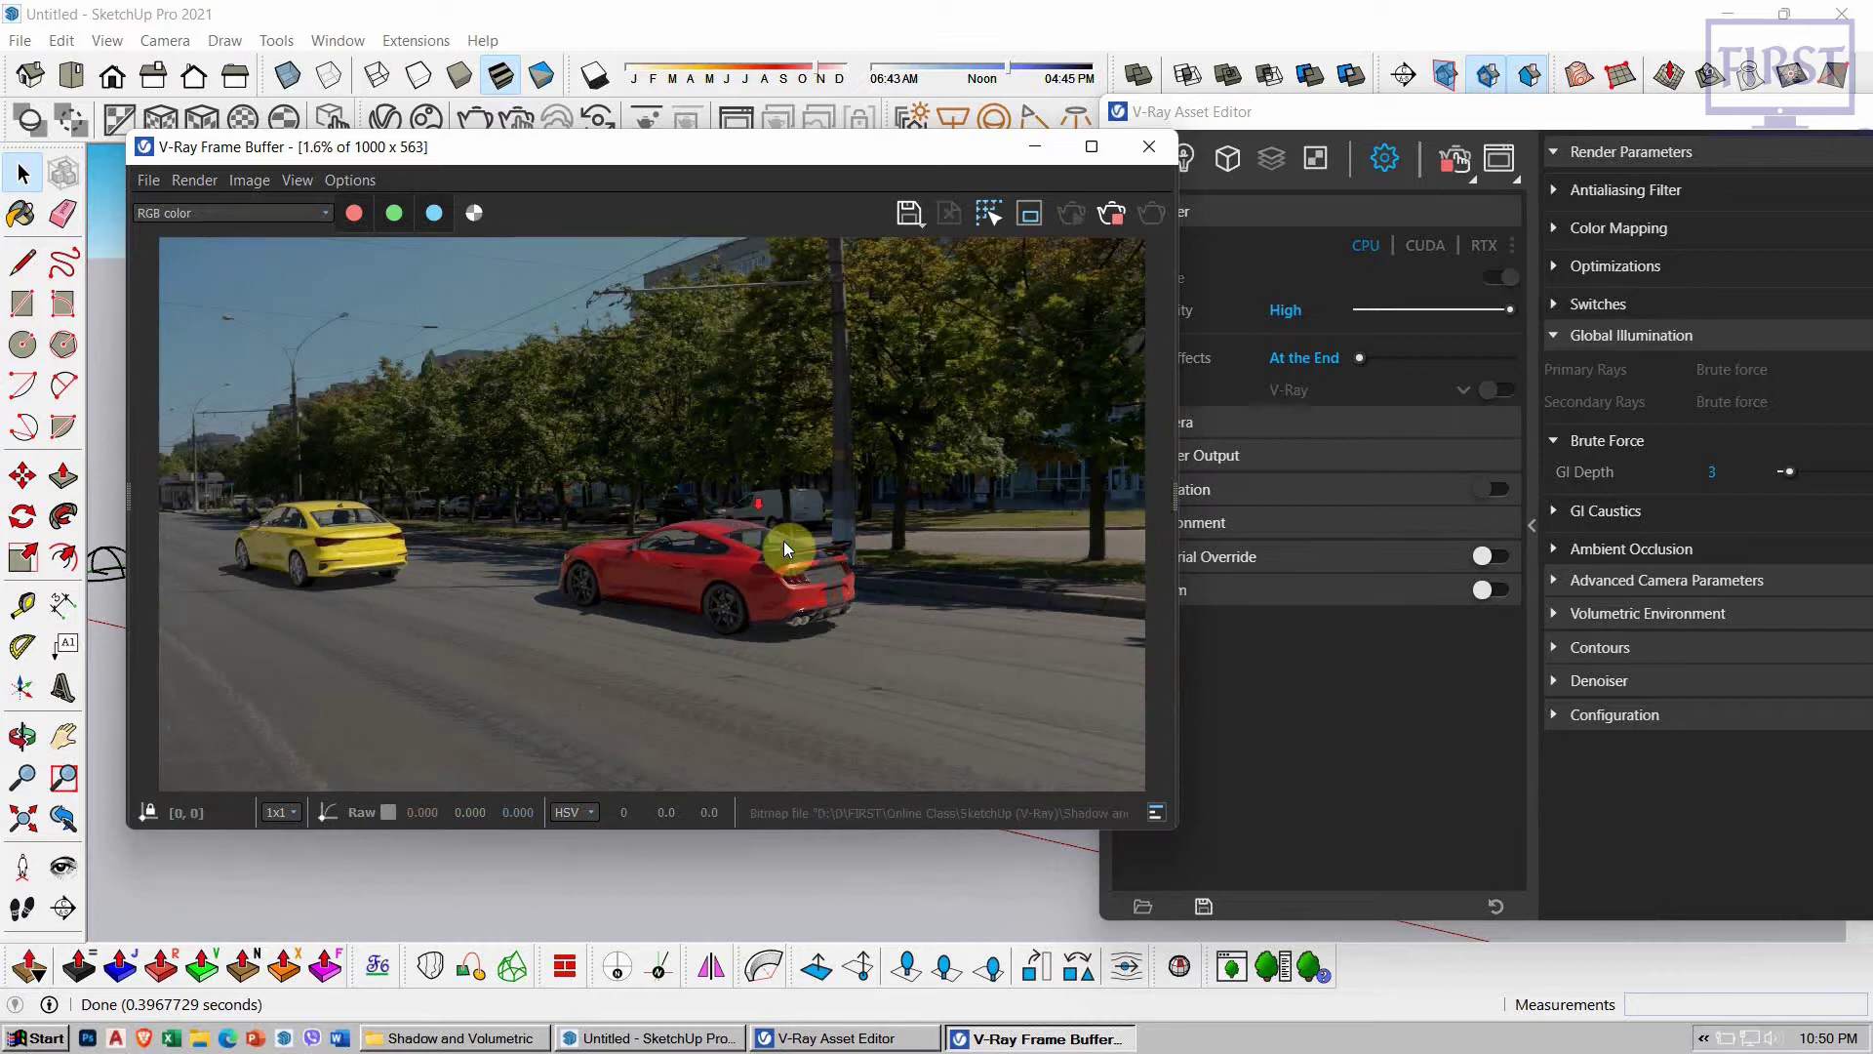
left_click(144, 184)
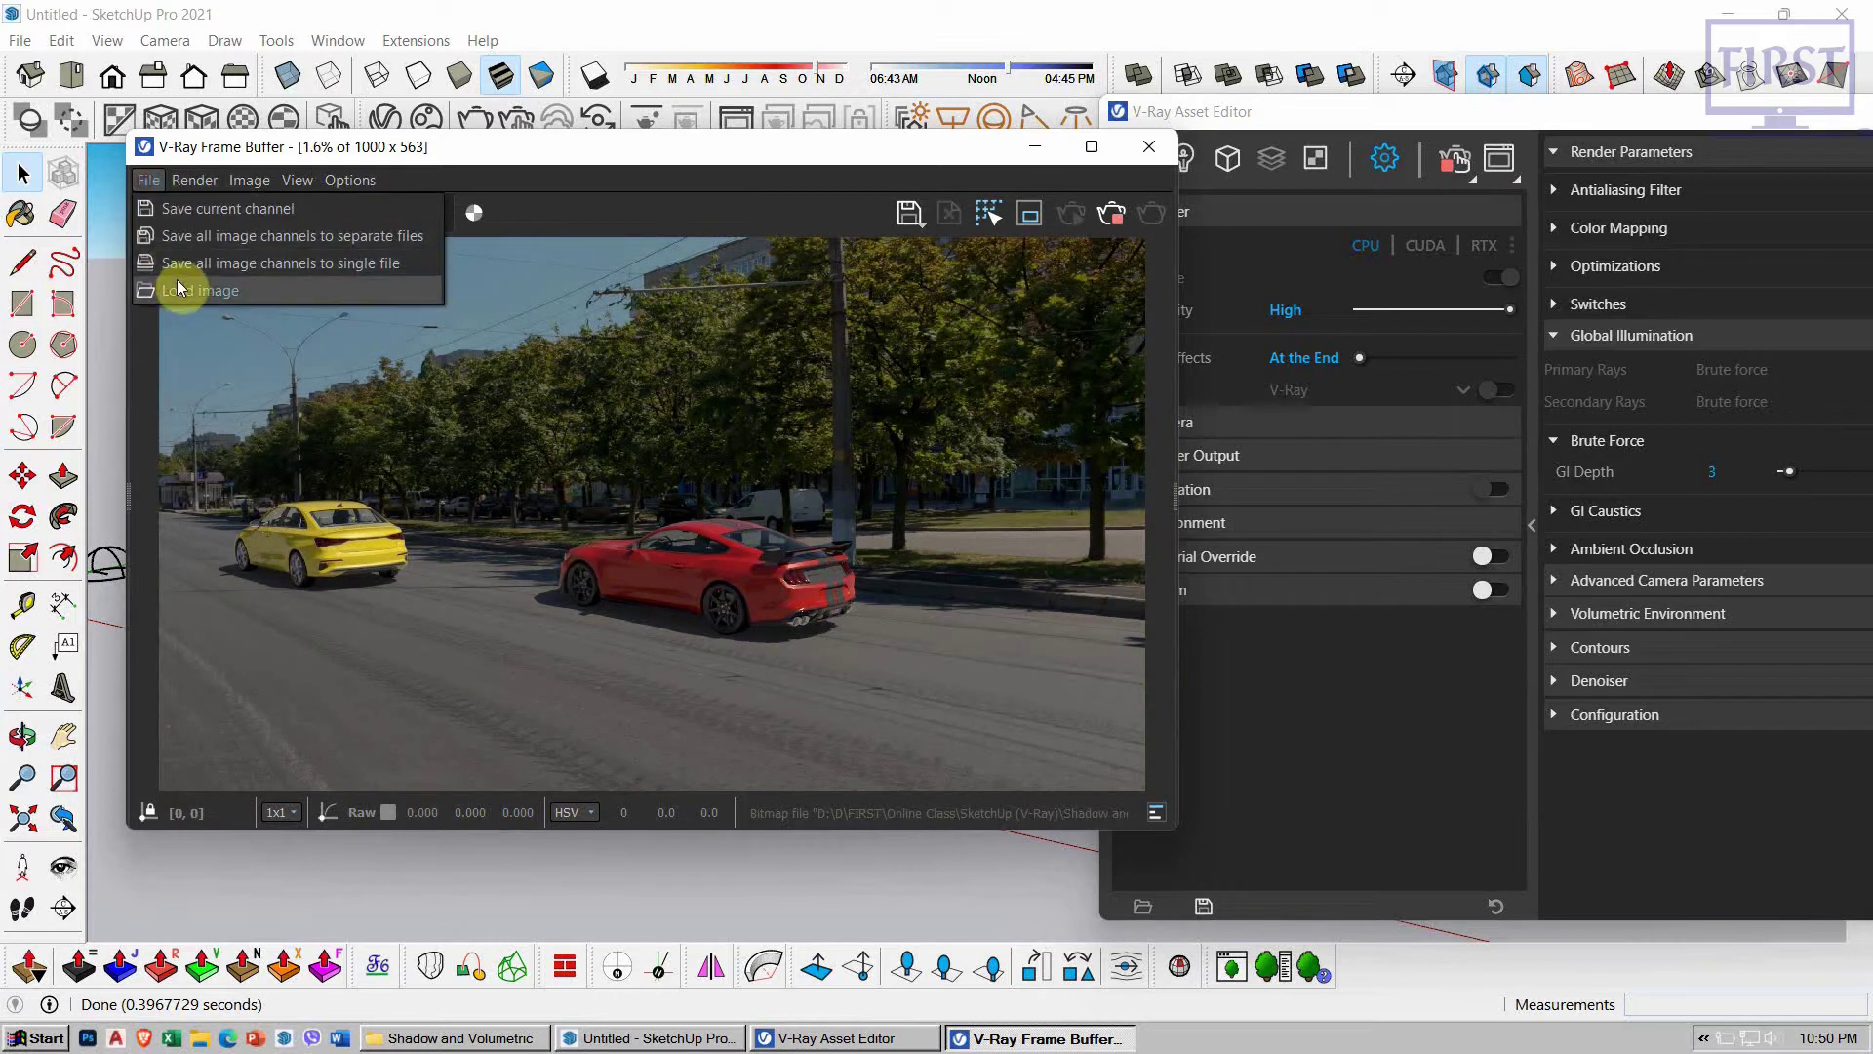
left_click(554, 521)
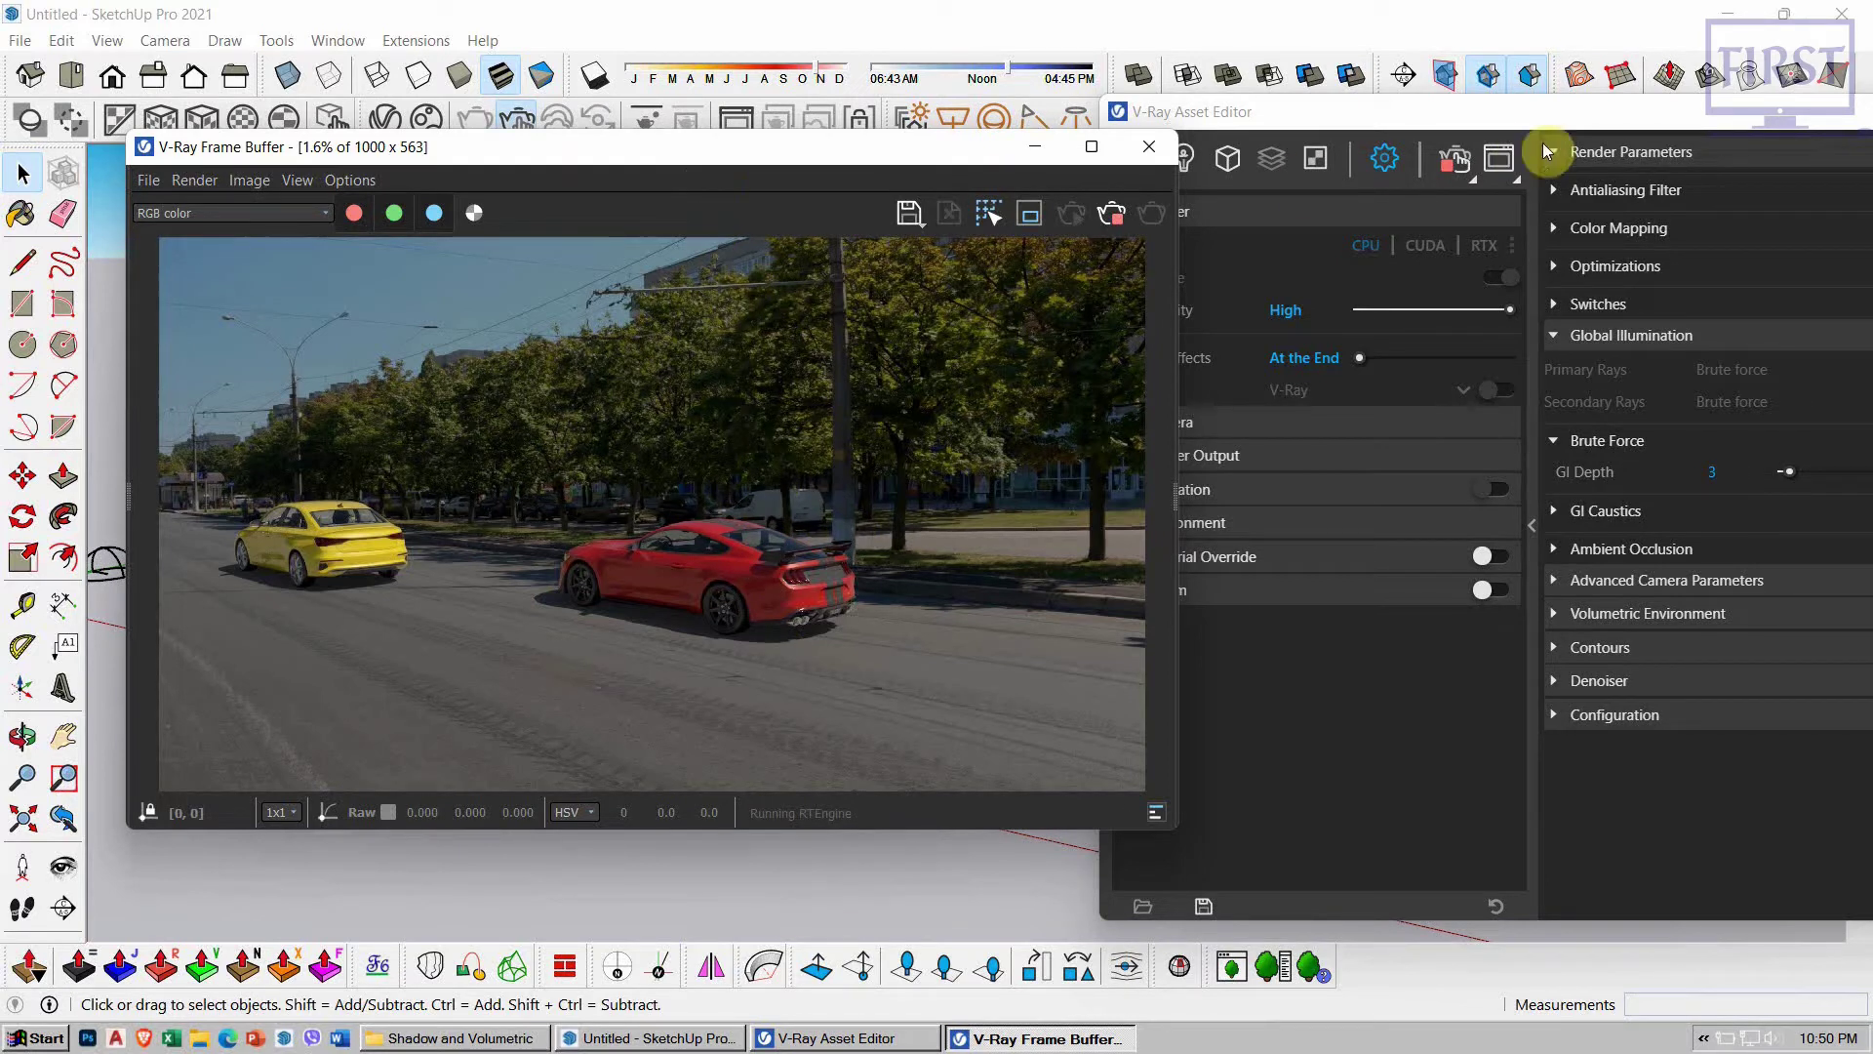
left_click_drag(1542, 112, 1146, 188)
left_click(1471, 192)
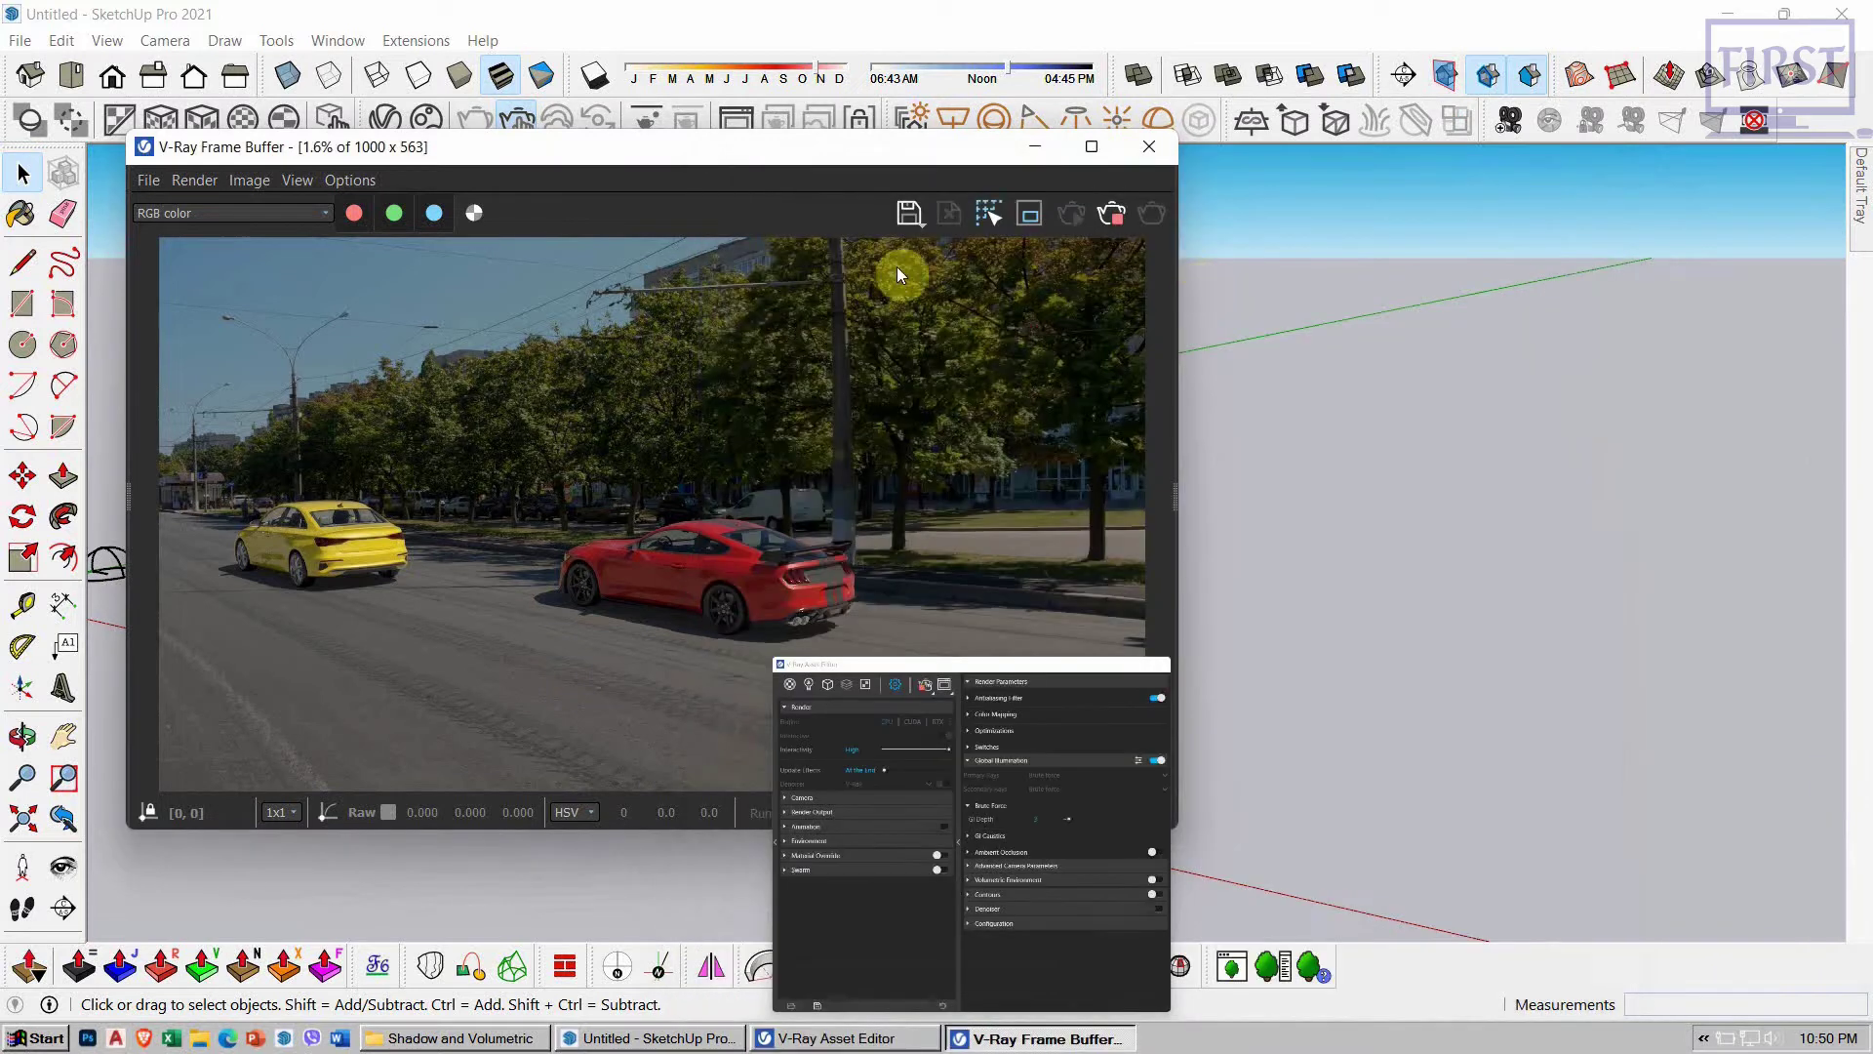
Step: Center and zoom the interactive red-car render, then restore the Asset Editor
left_click_drag(638, 154, 1346, 111)
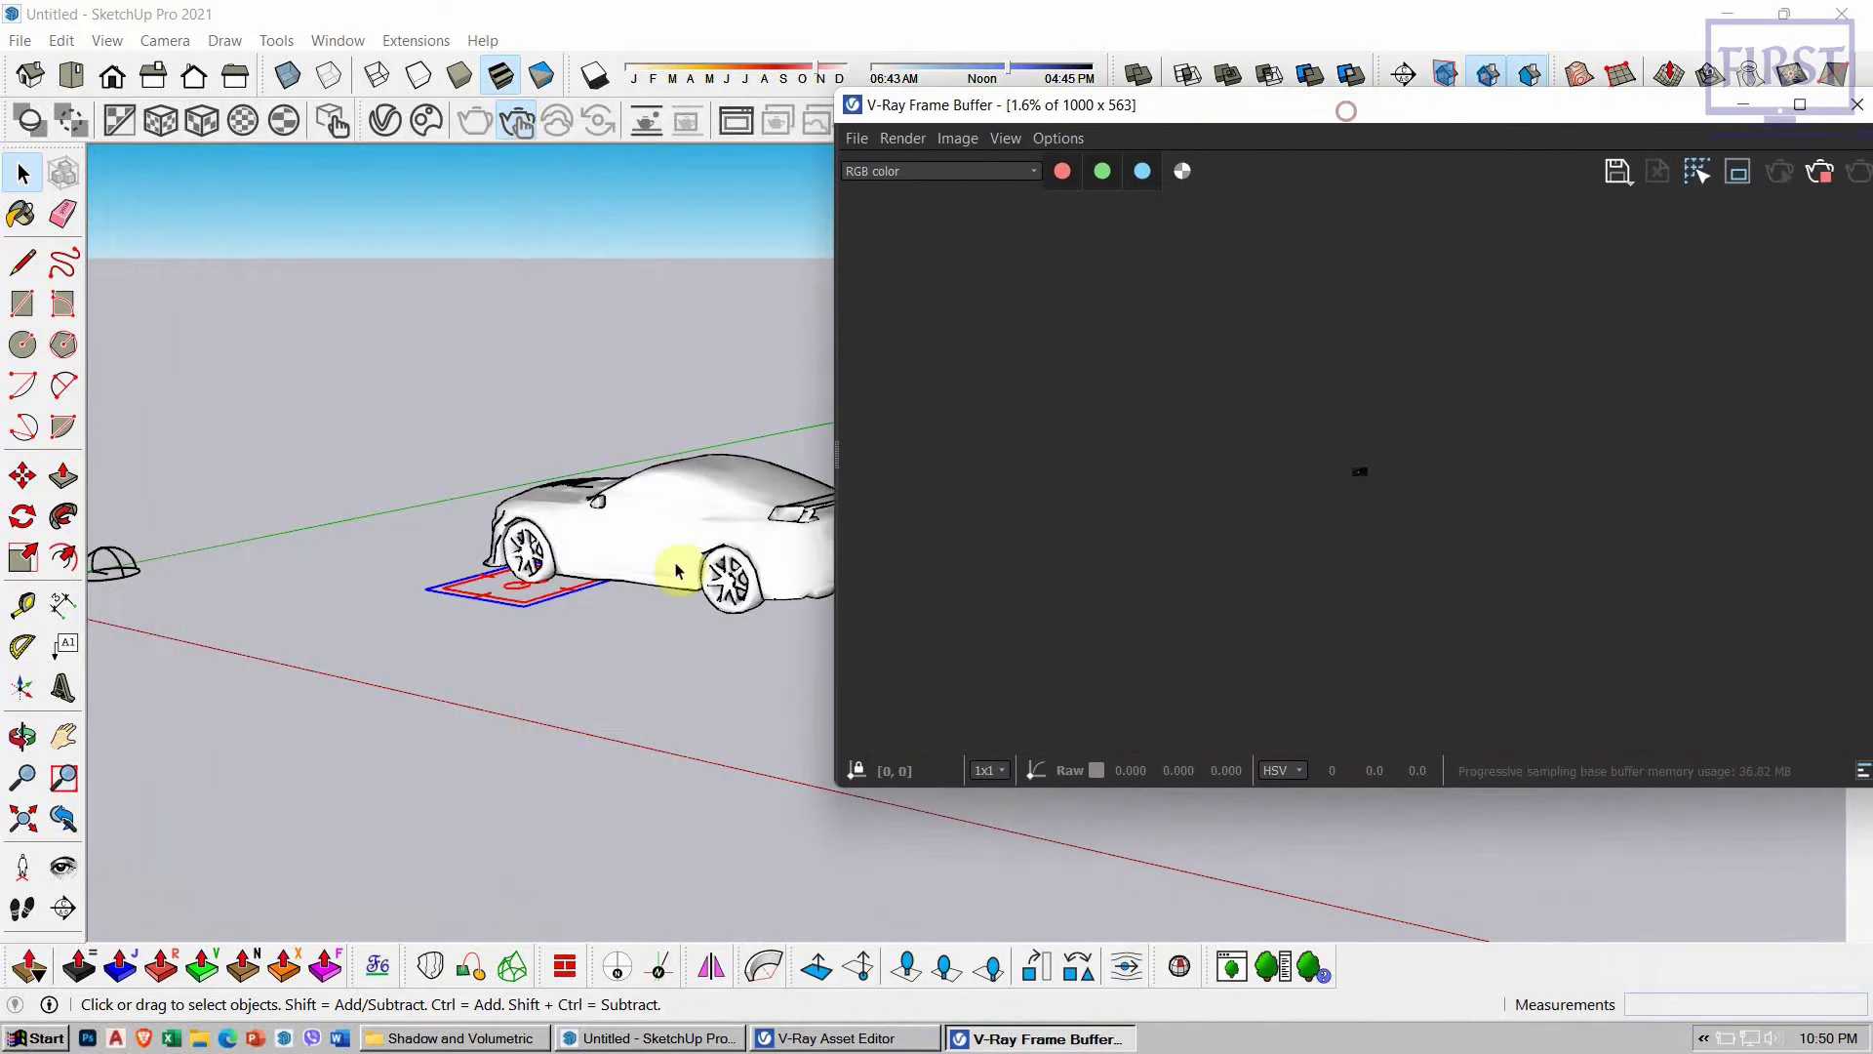
scroll(1377, 480, "up", 4)
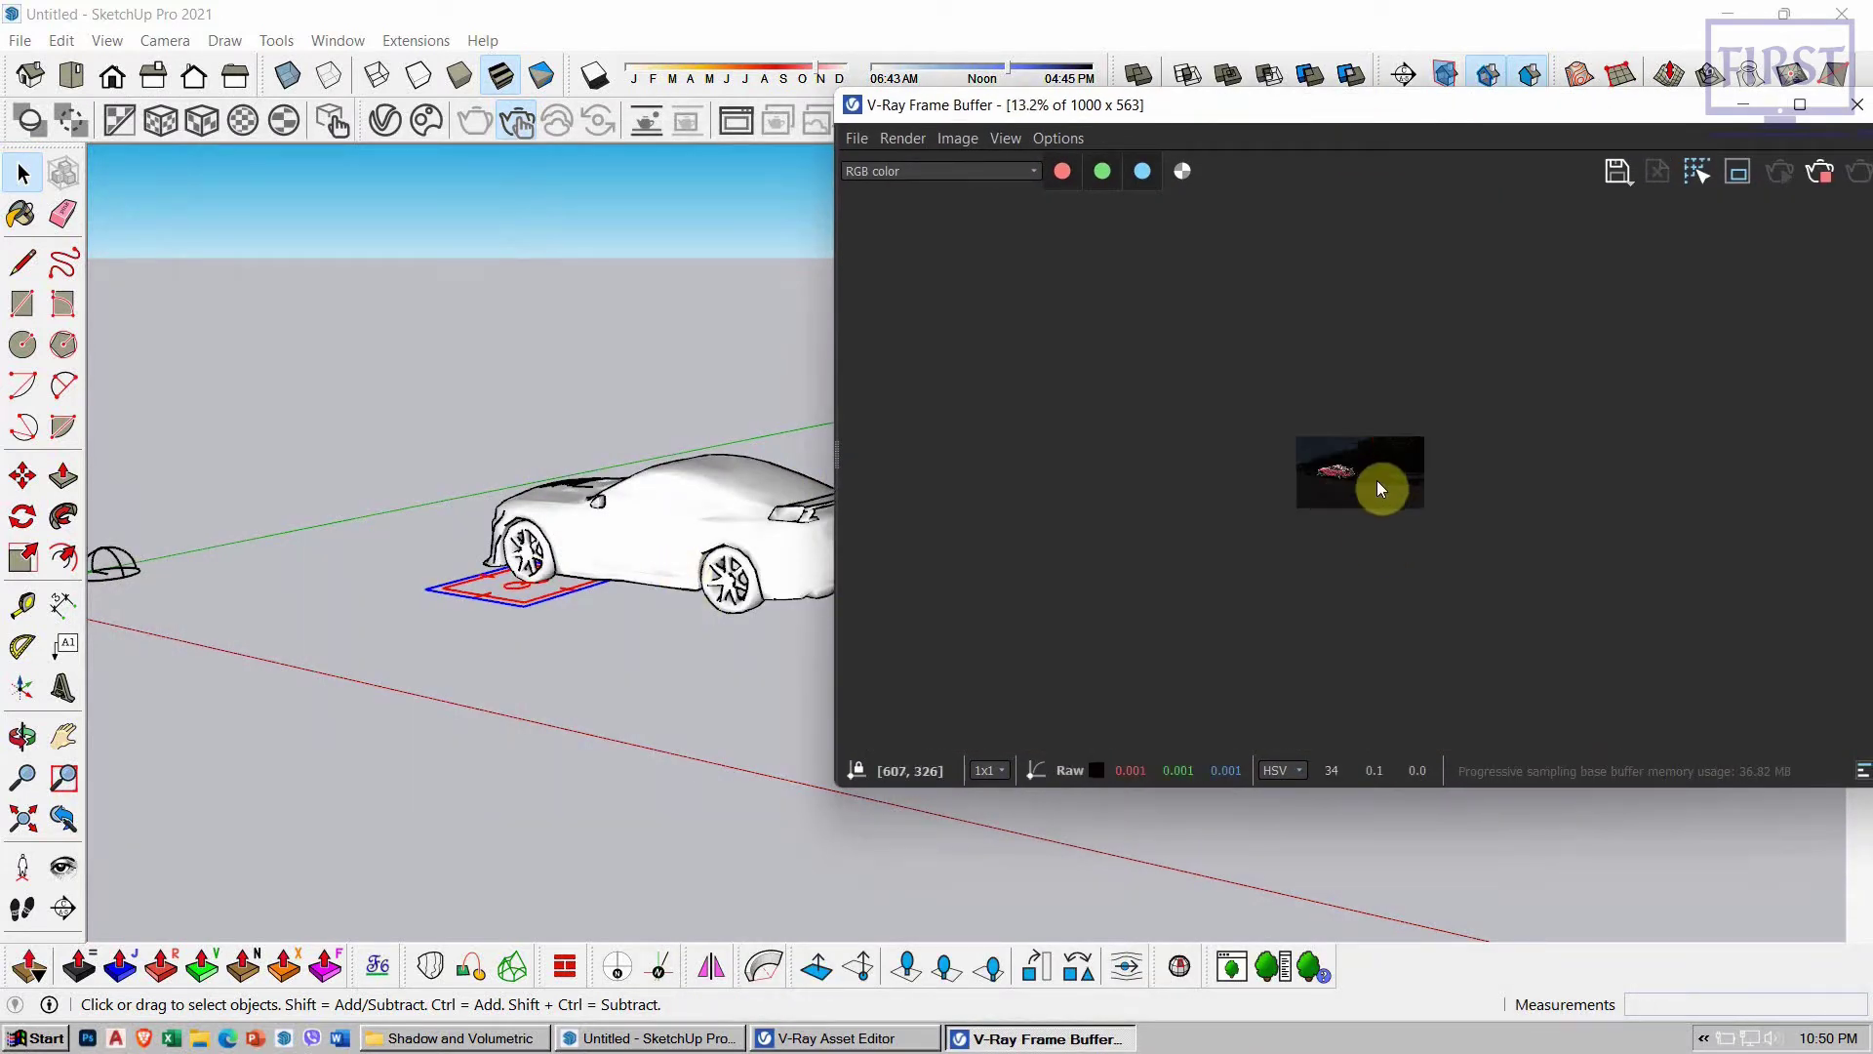
scroll(1367, 482, "up", 2)
left_click_drag(1463, 110, 1136, 137)
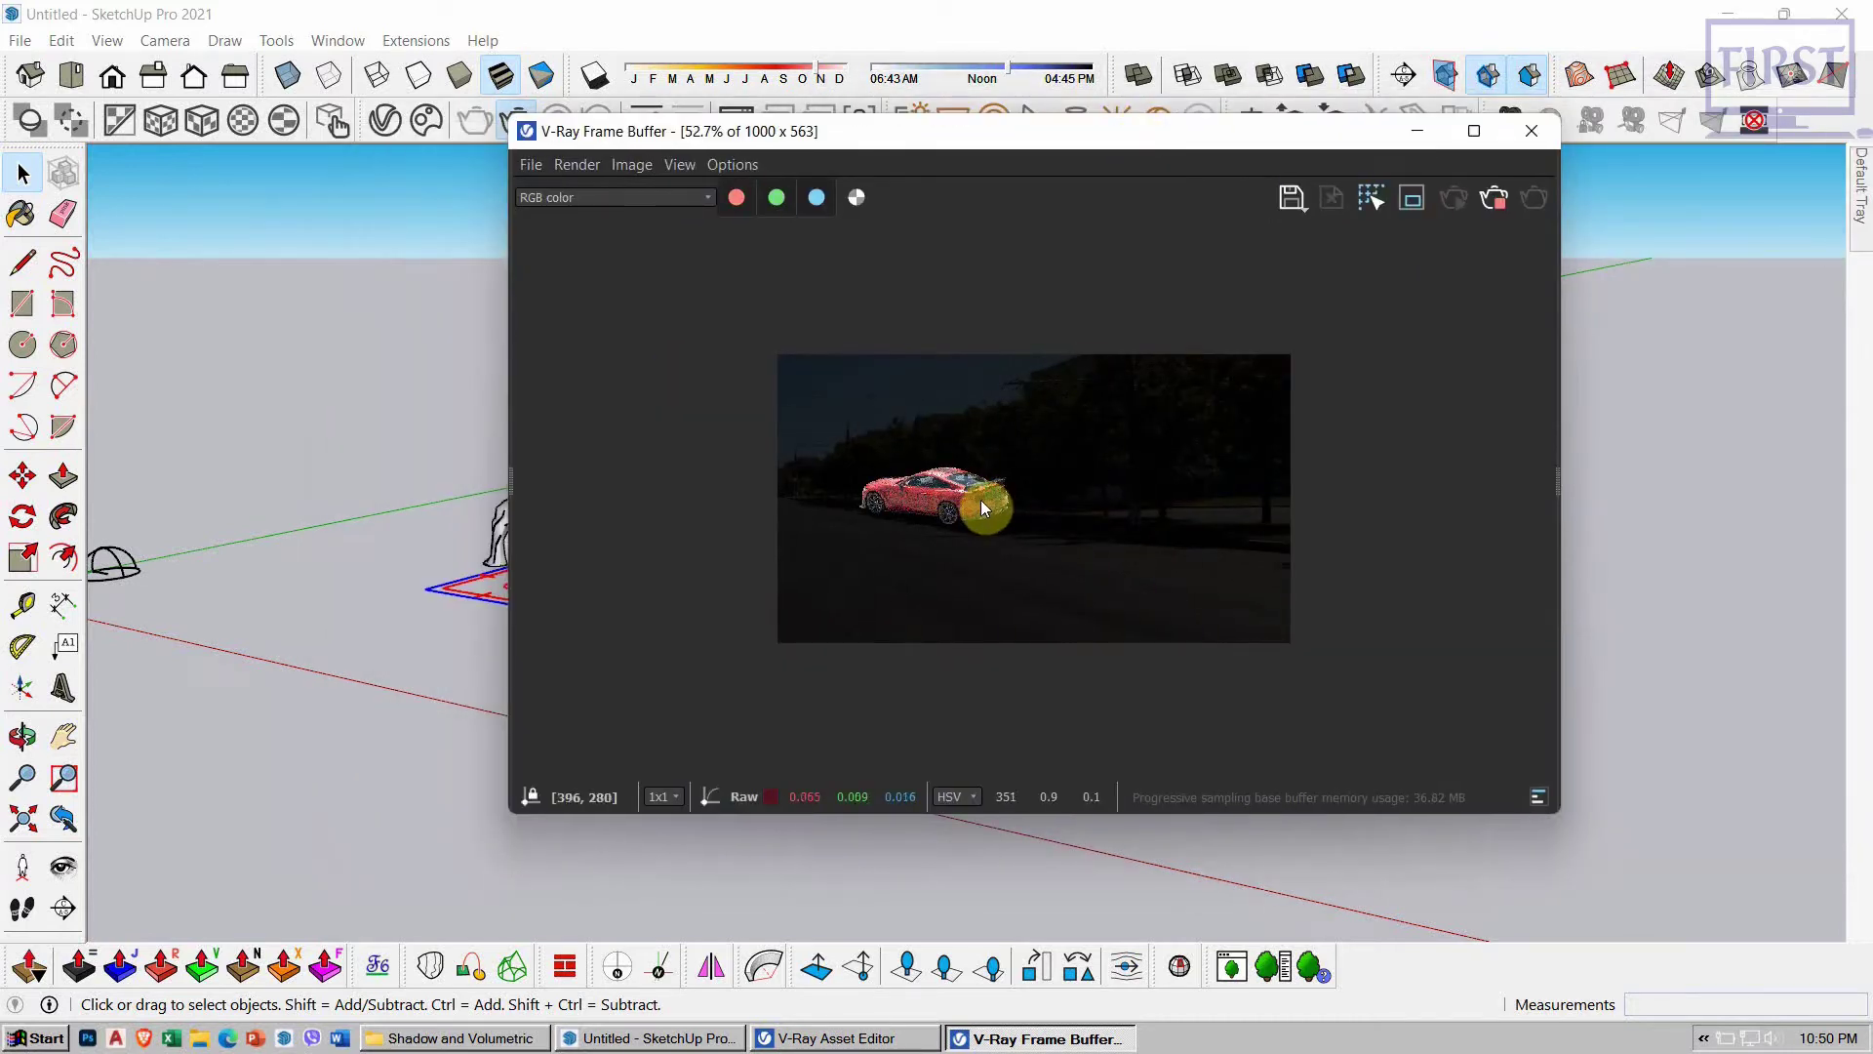
scroll(928, 525, "up", 1)
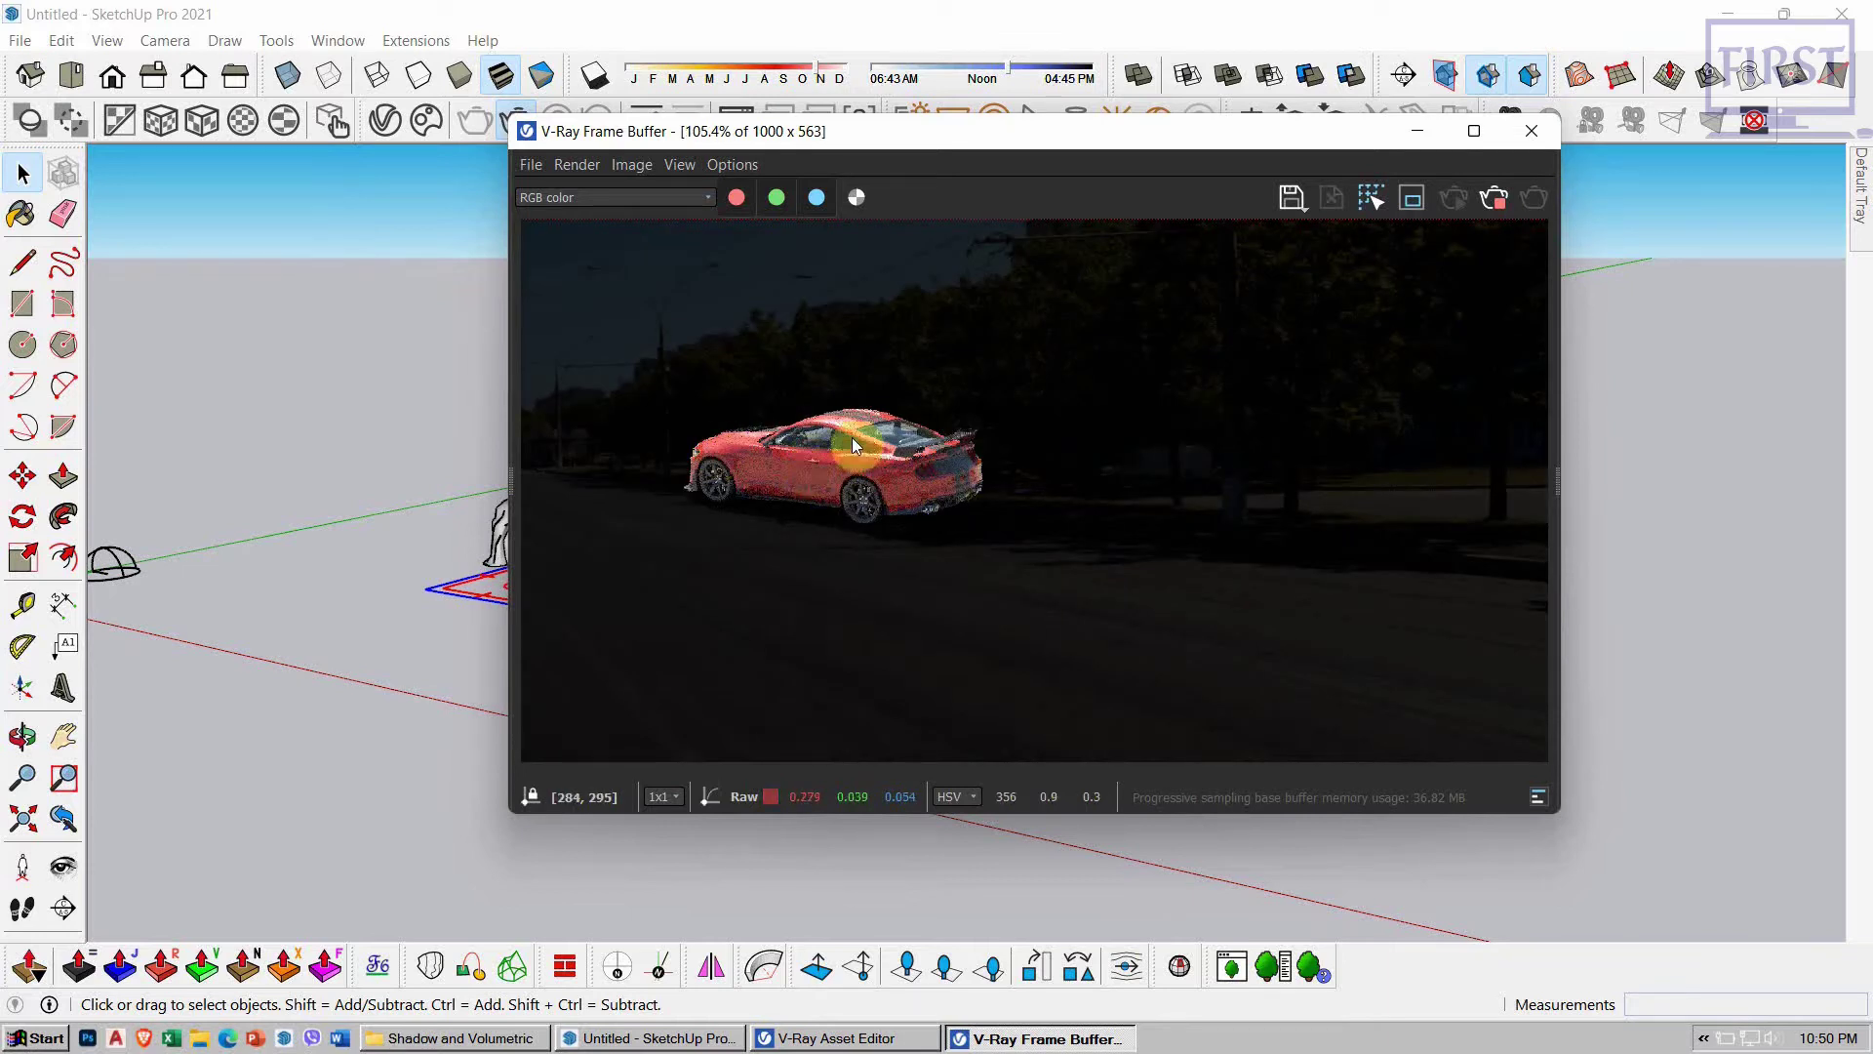
scroll(1260, 458, "down", 1)
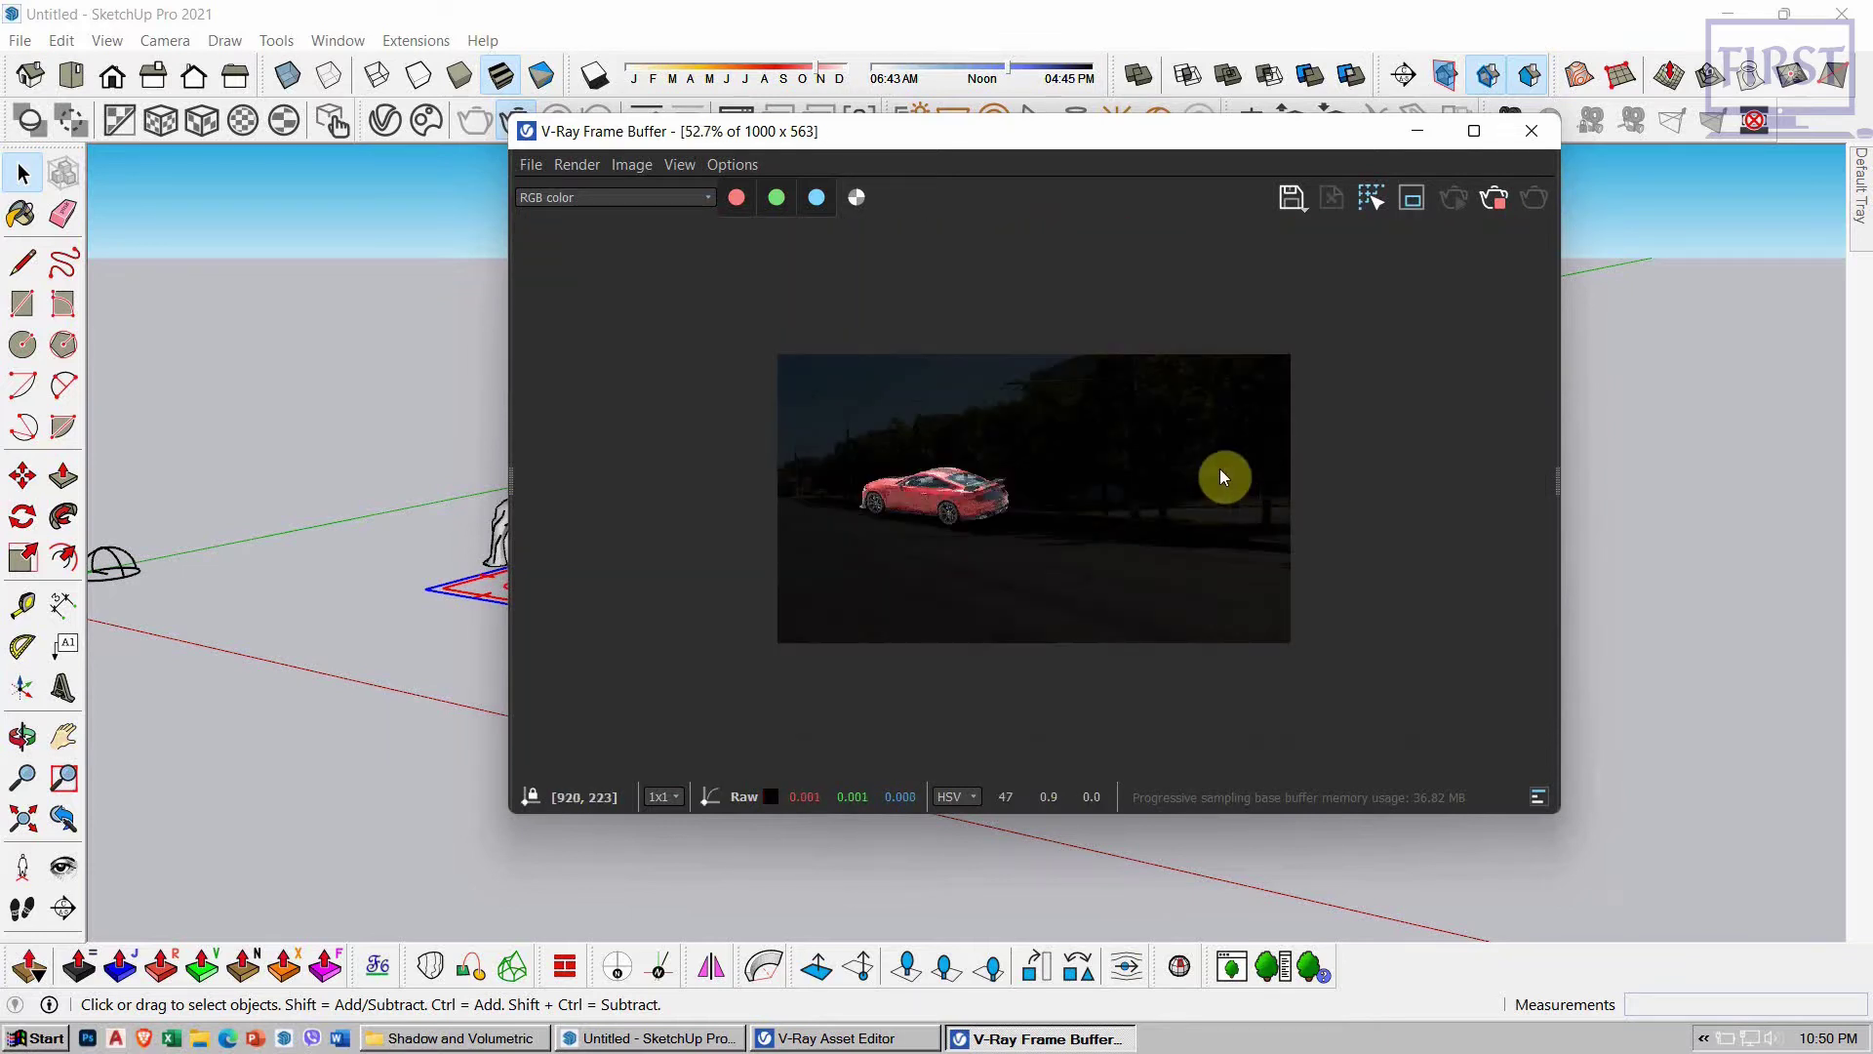
scroll(1153, 462, "up", 1)
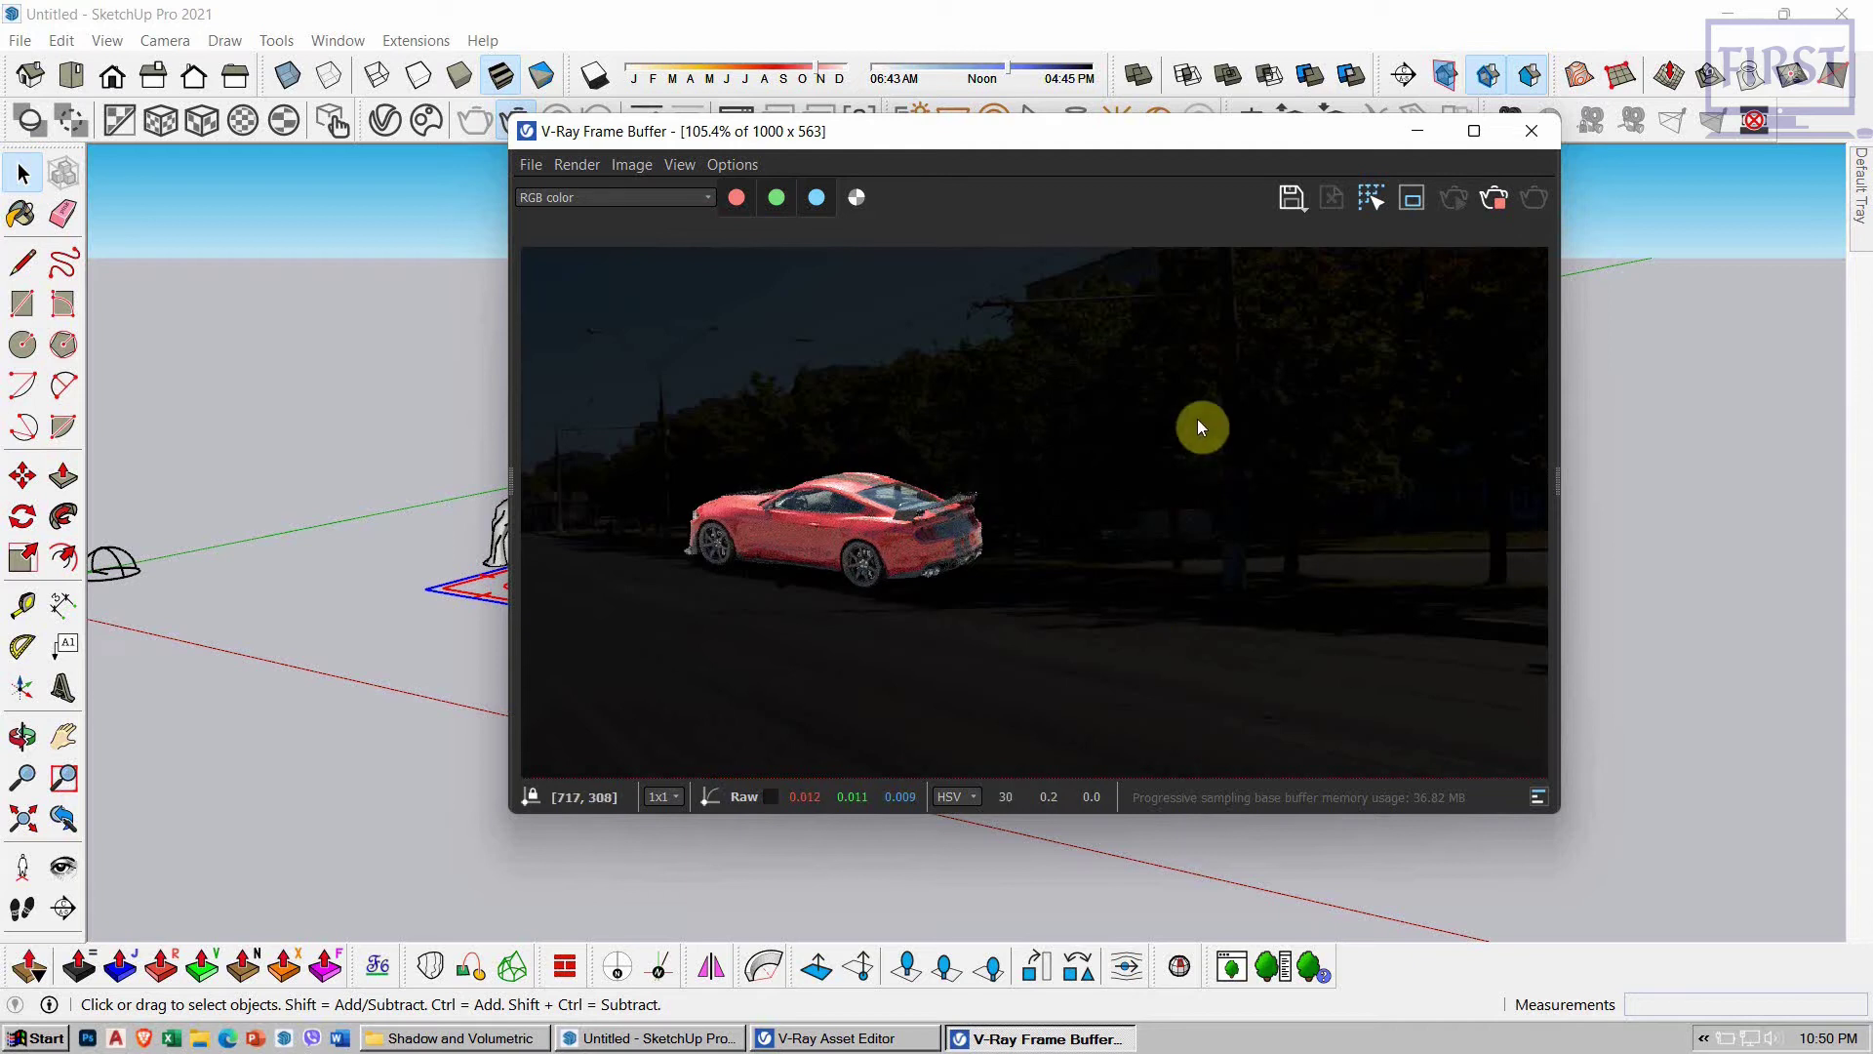
scroll(1176, 449, "down", 1)
scroll(1151, 467, "up", 1)
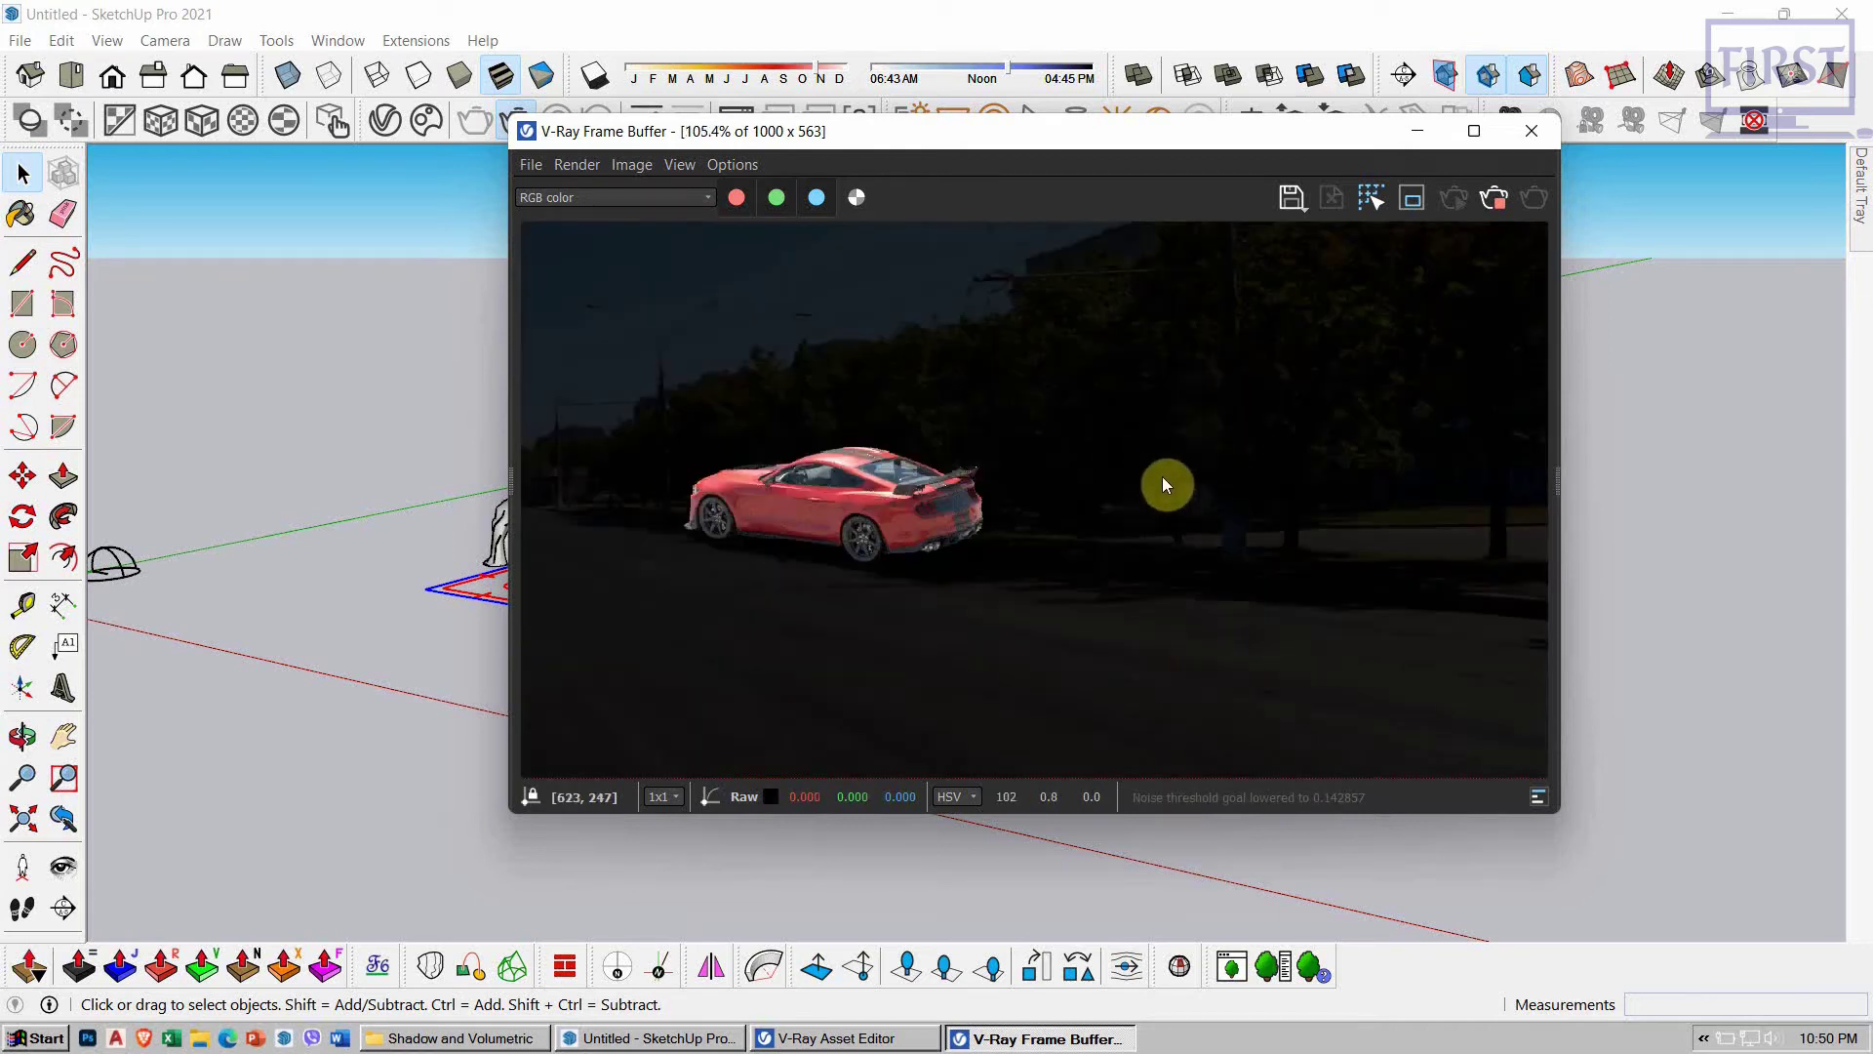
left_click(385, 120)
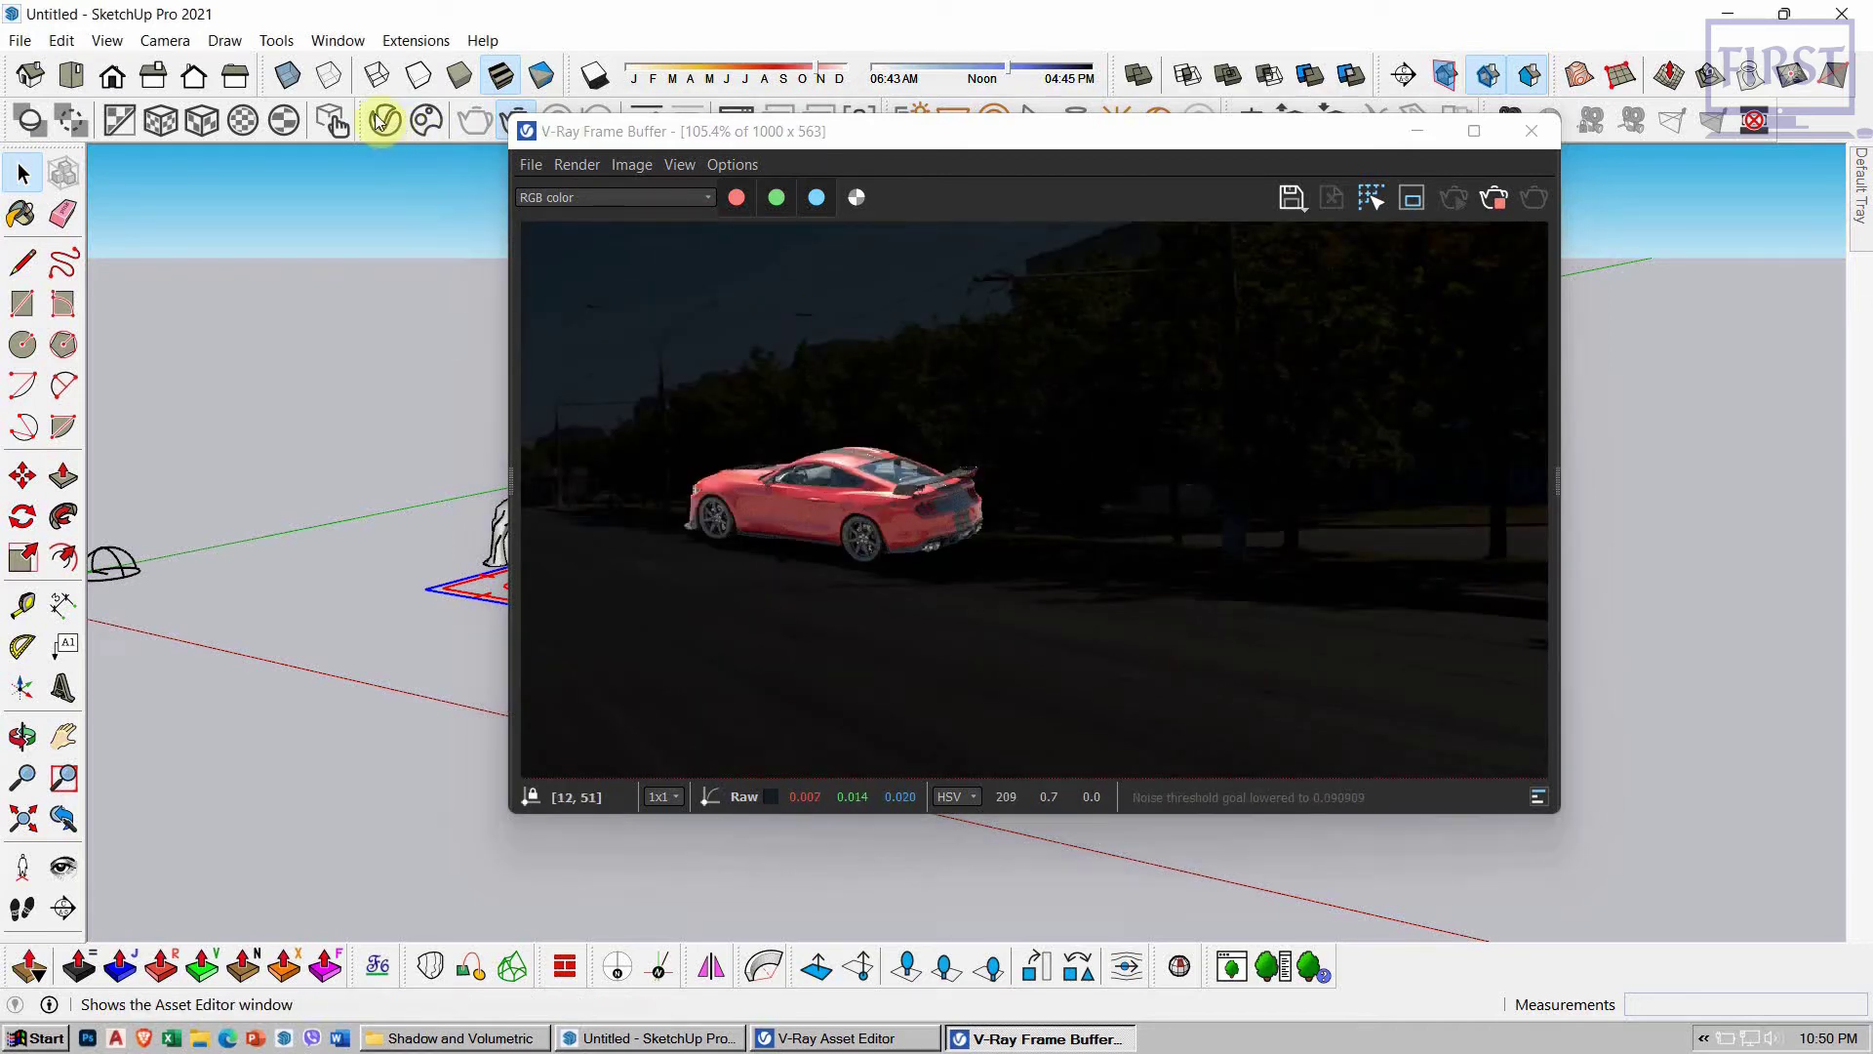
left_click(836, 1037)
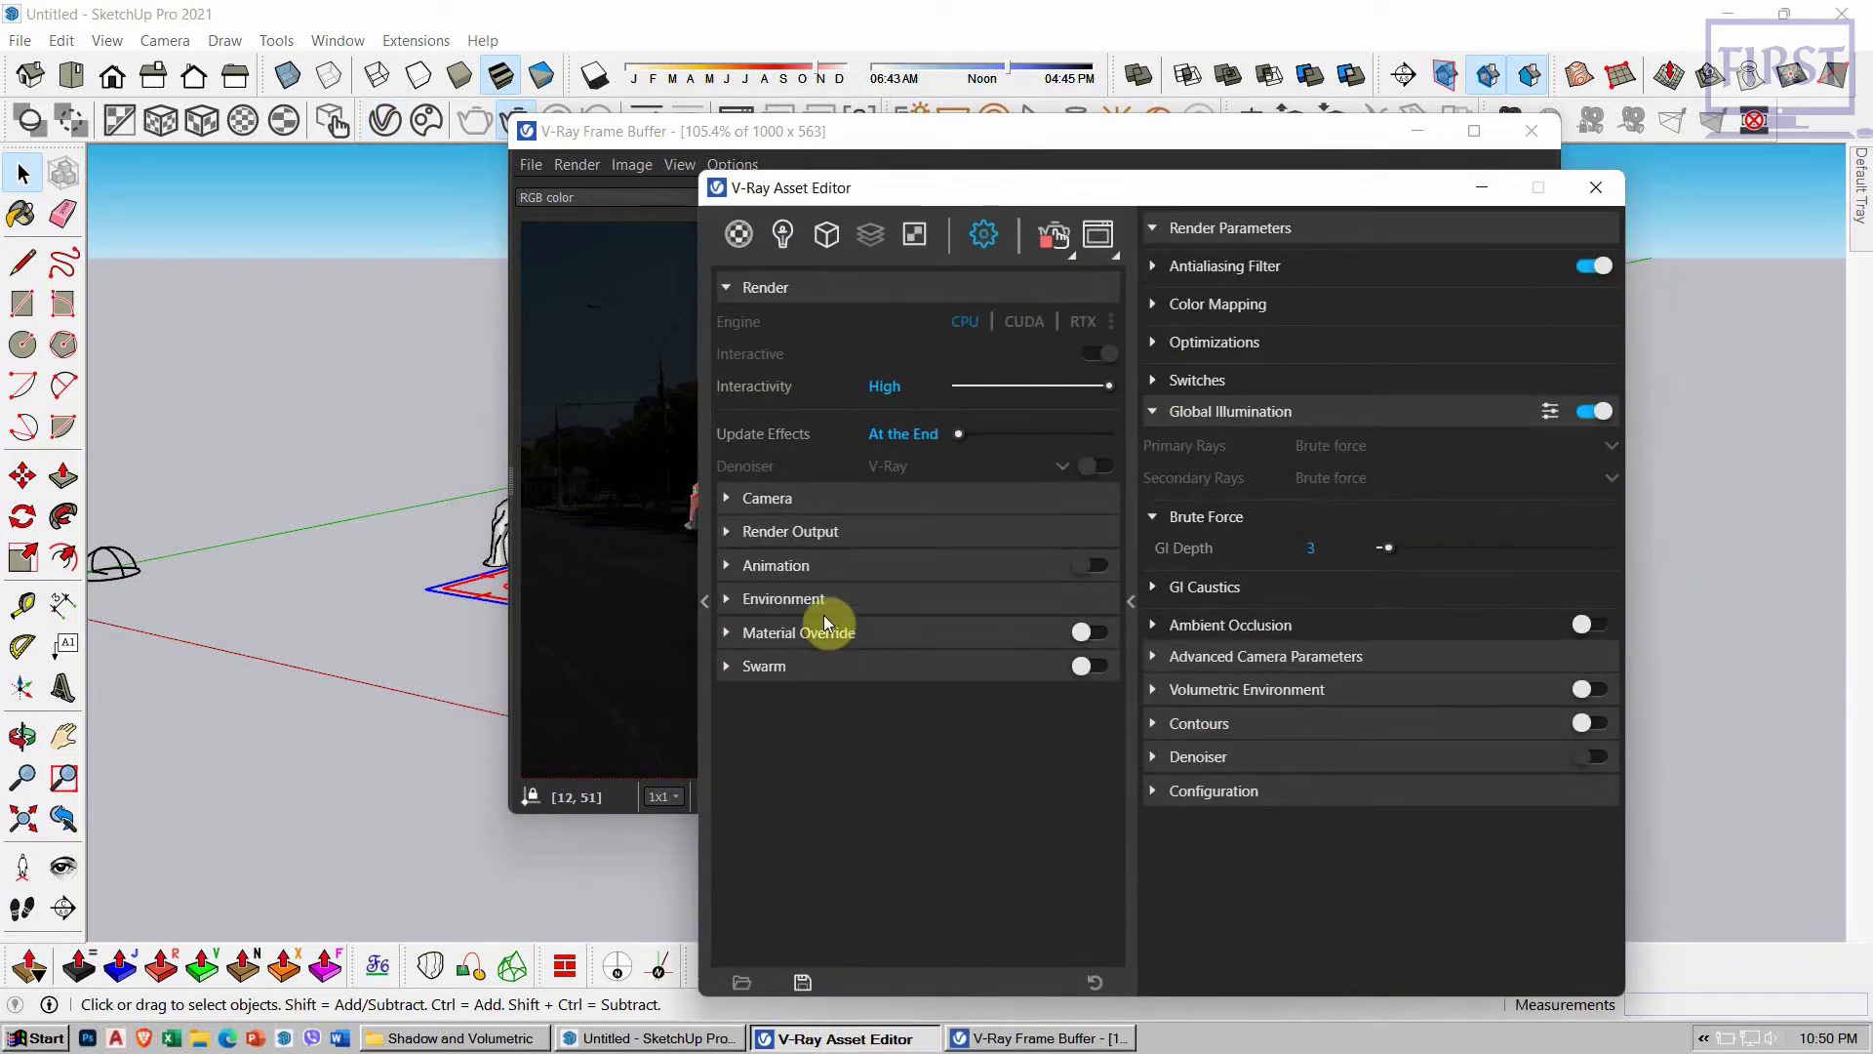
Step: Set the Environment background multiplier to 20 and check the brighter street render
left_click(776, 598)
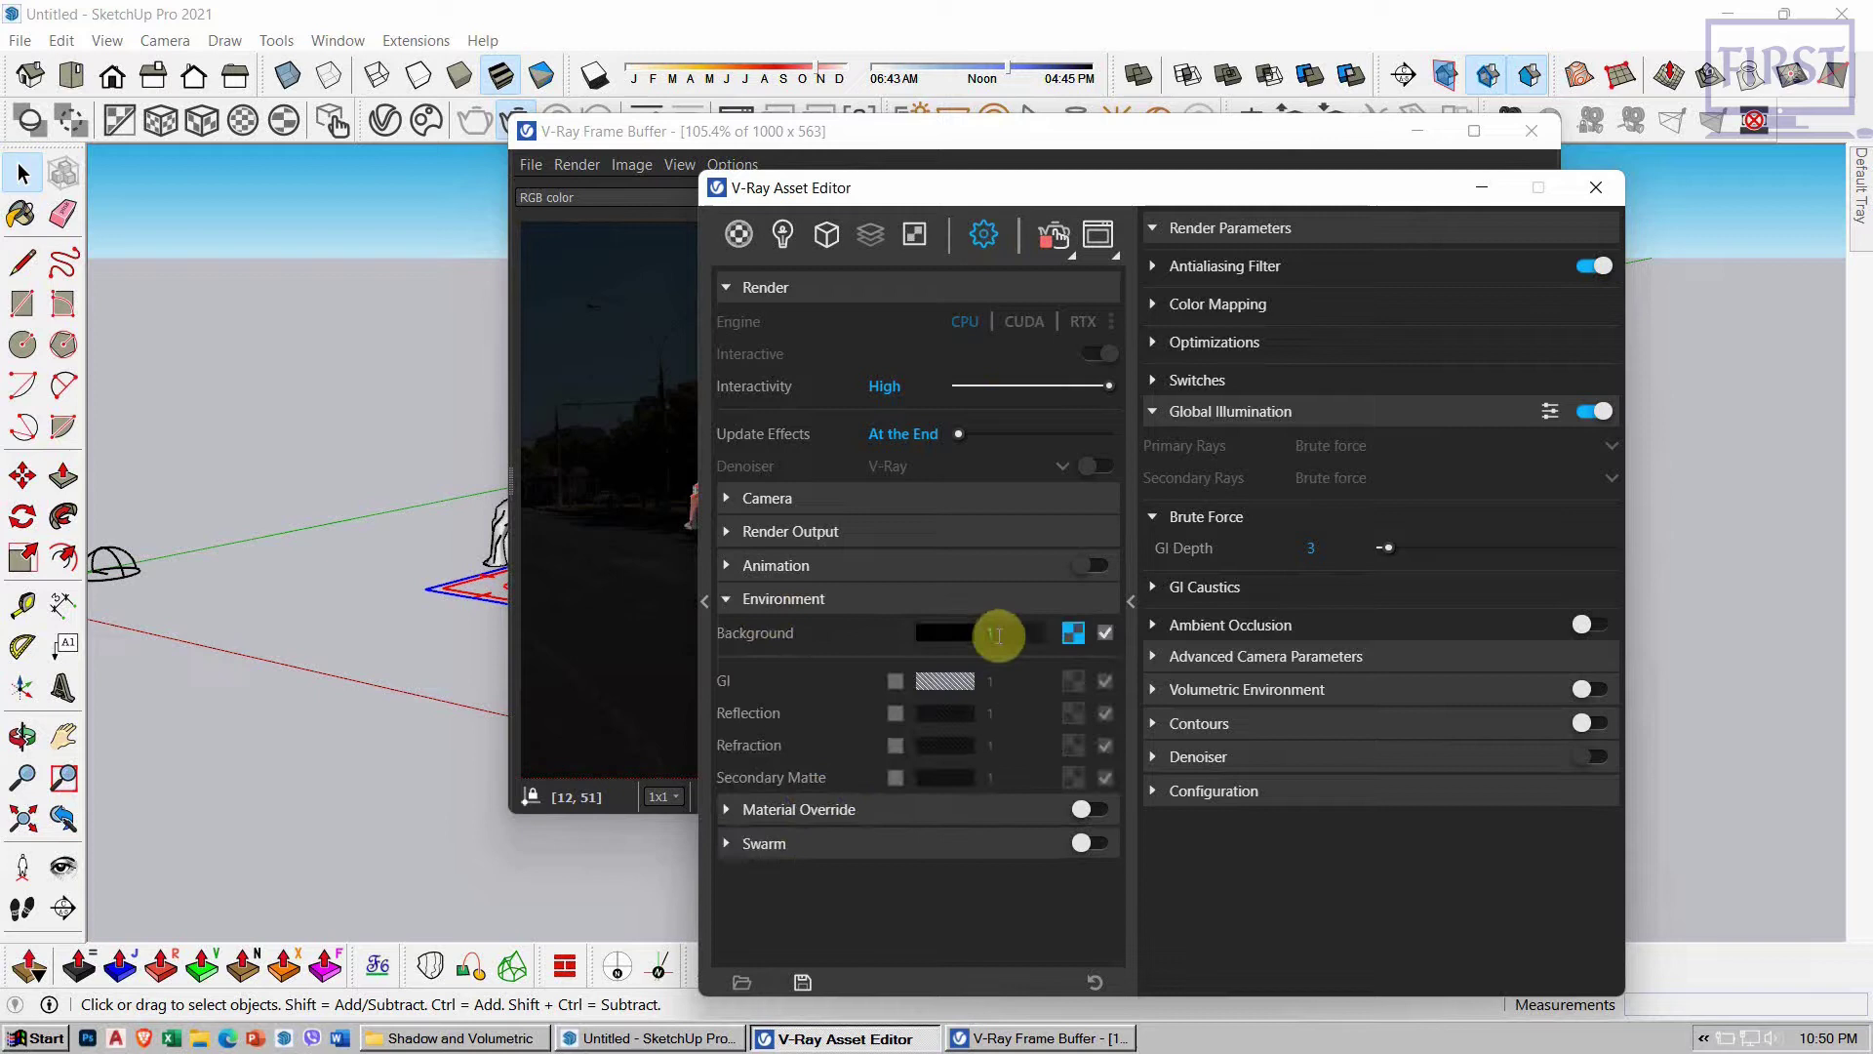
type("20")
key("Return")
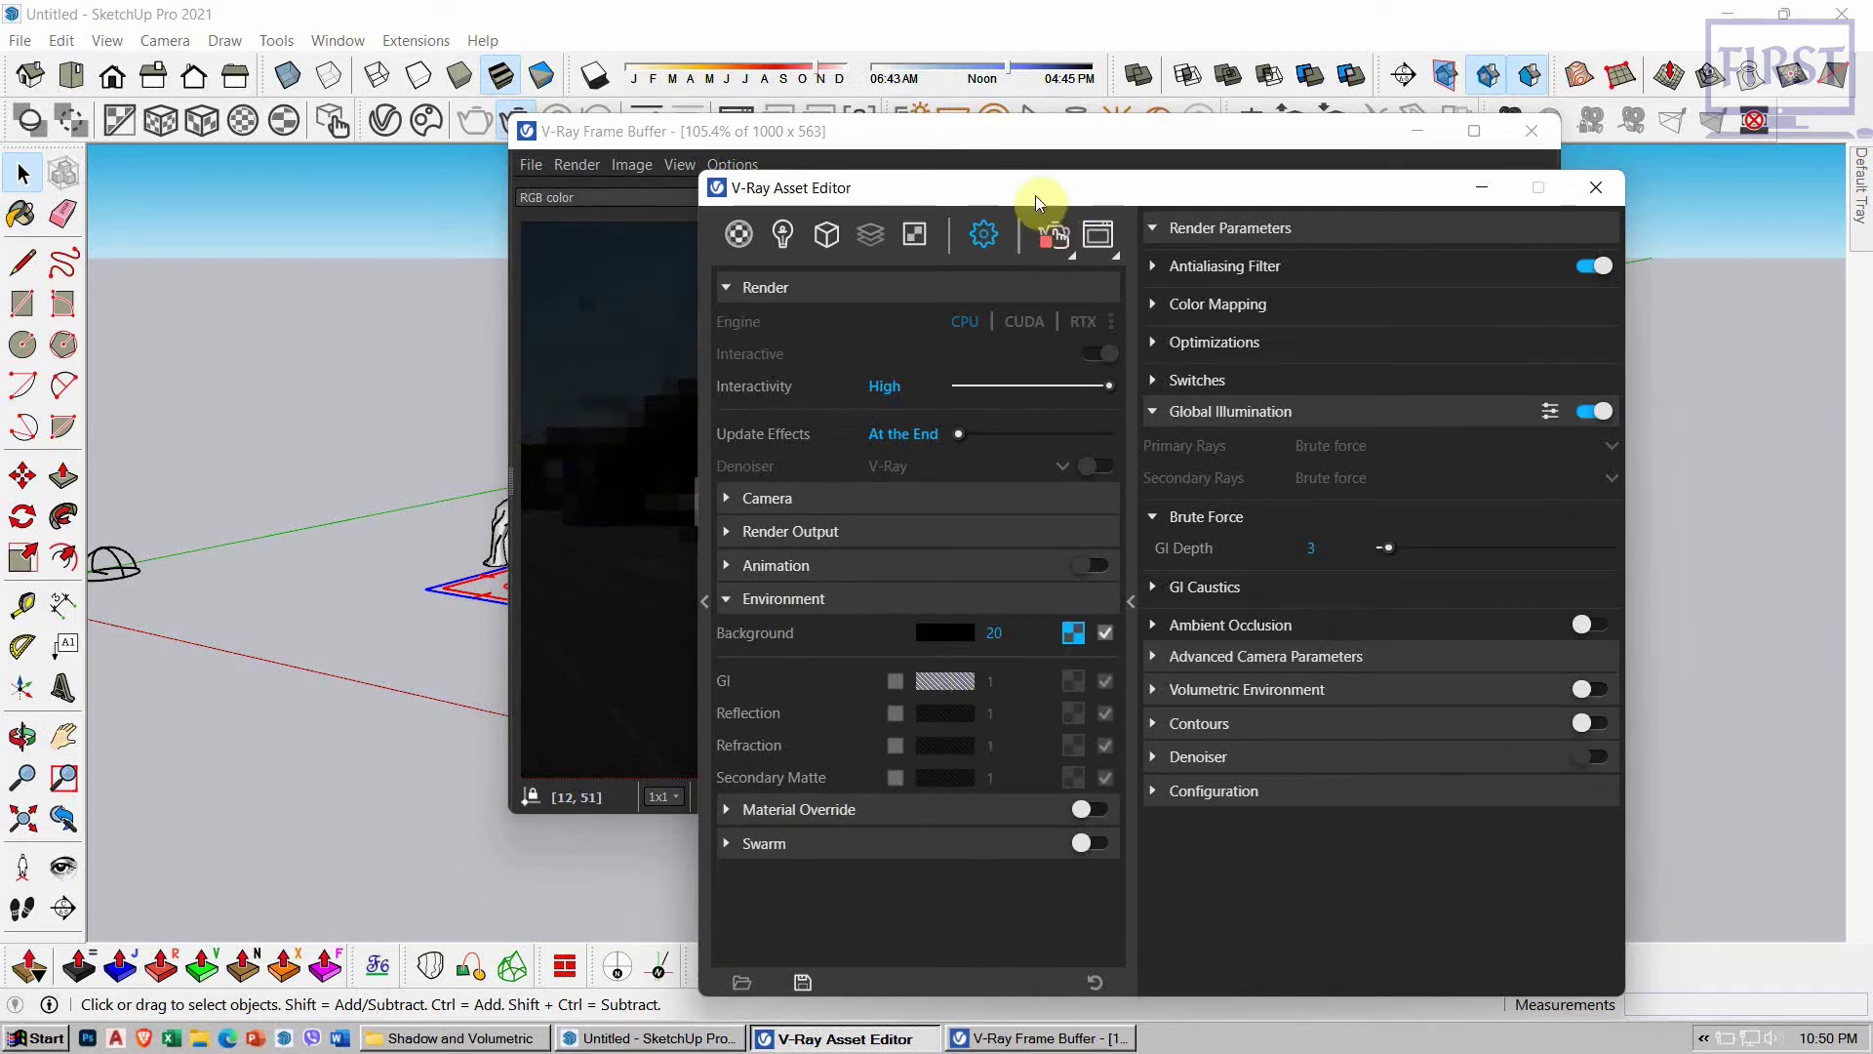
left_click_drag(1035, 187, 1421, 181)
left_click_drag(986, 132, 573, 133)
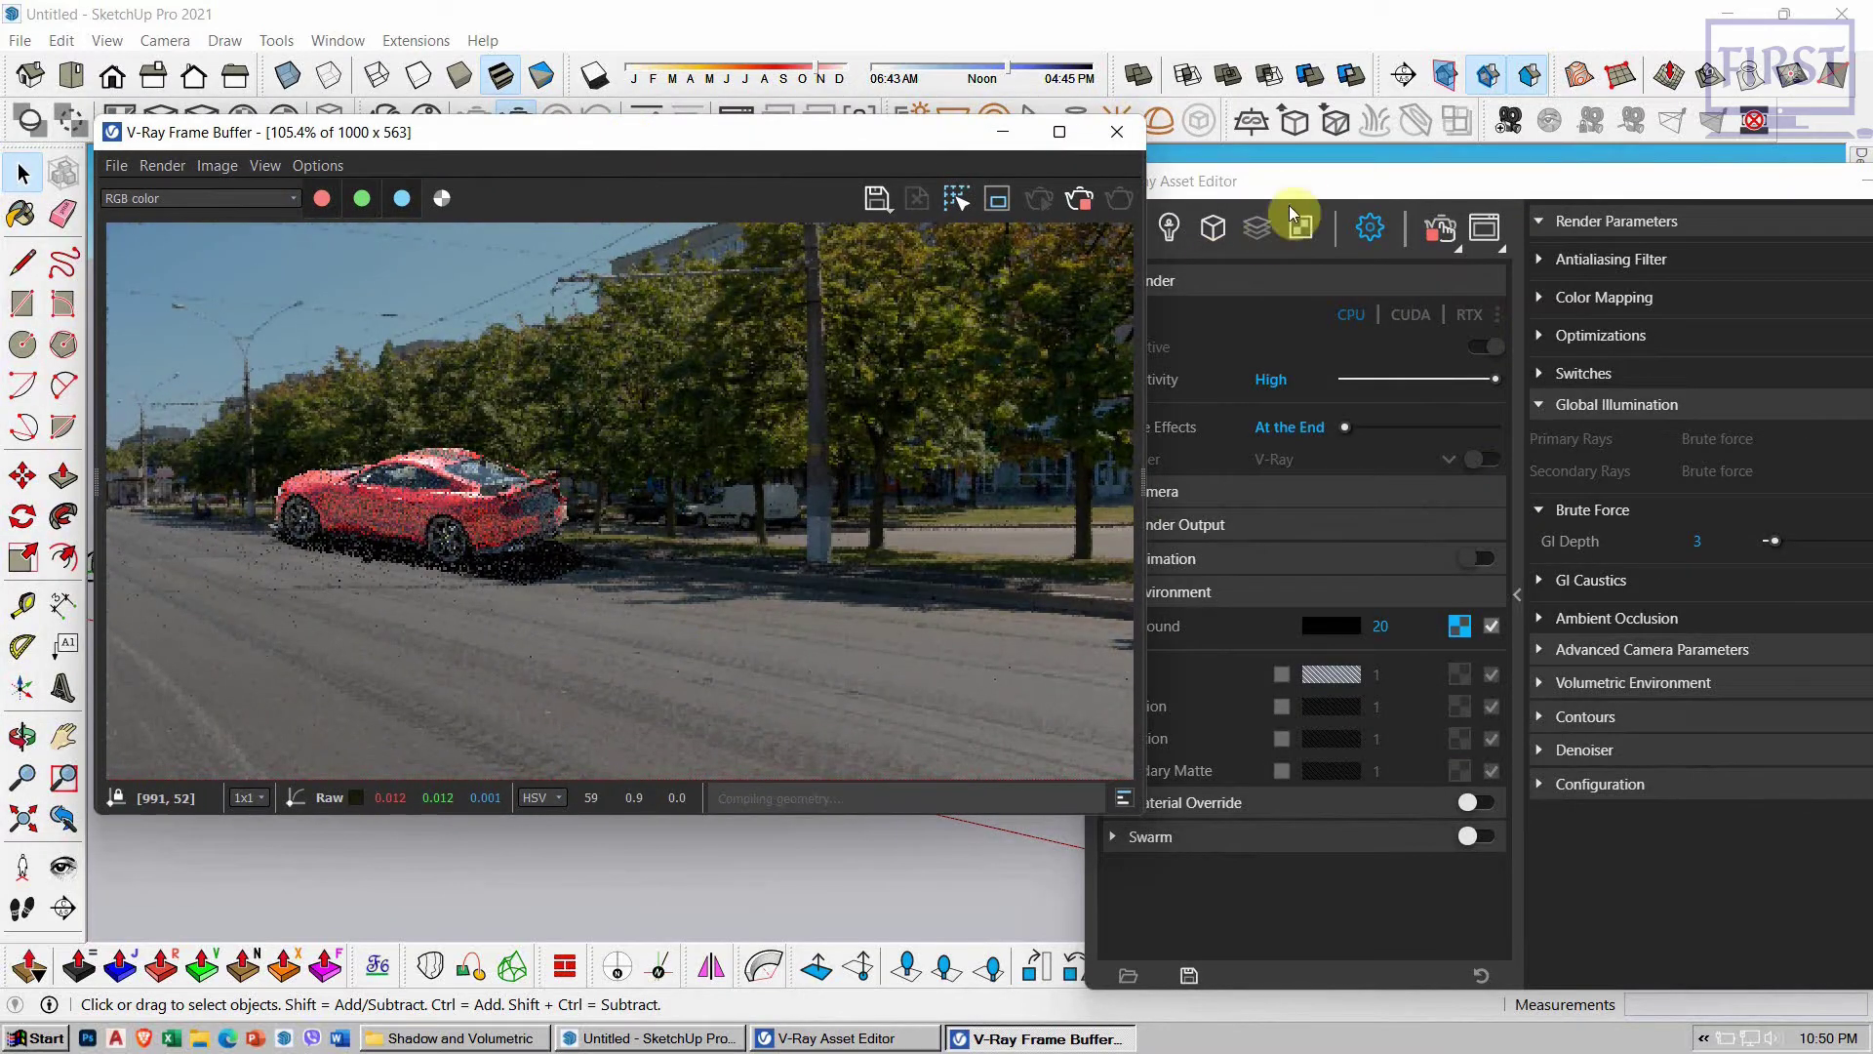
left_click_drag(1308, 180, 1170, 120)
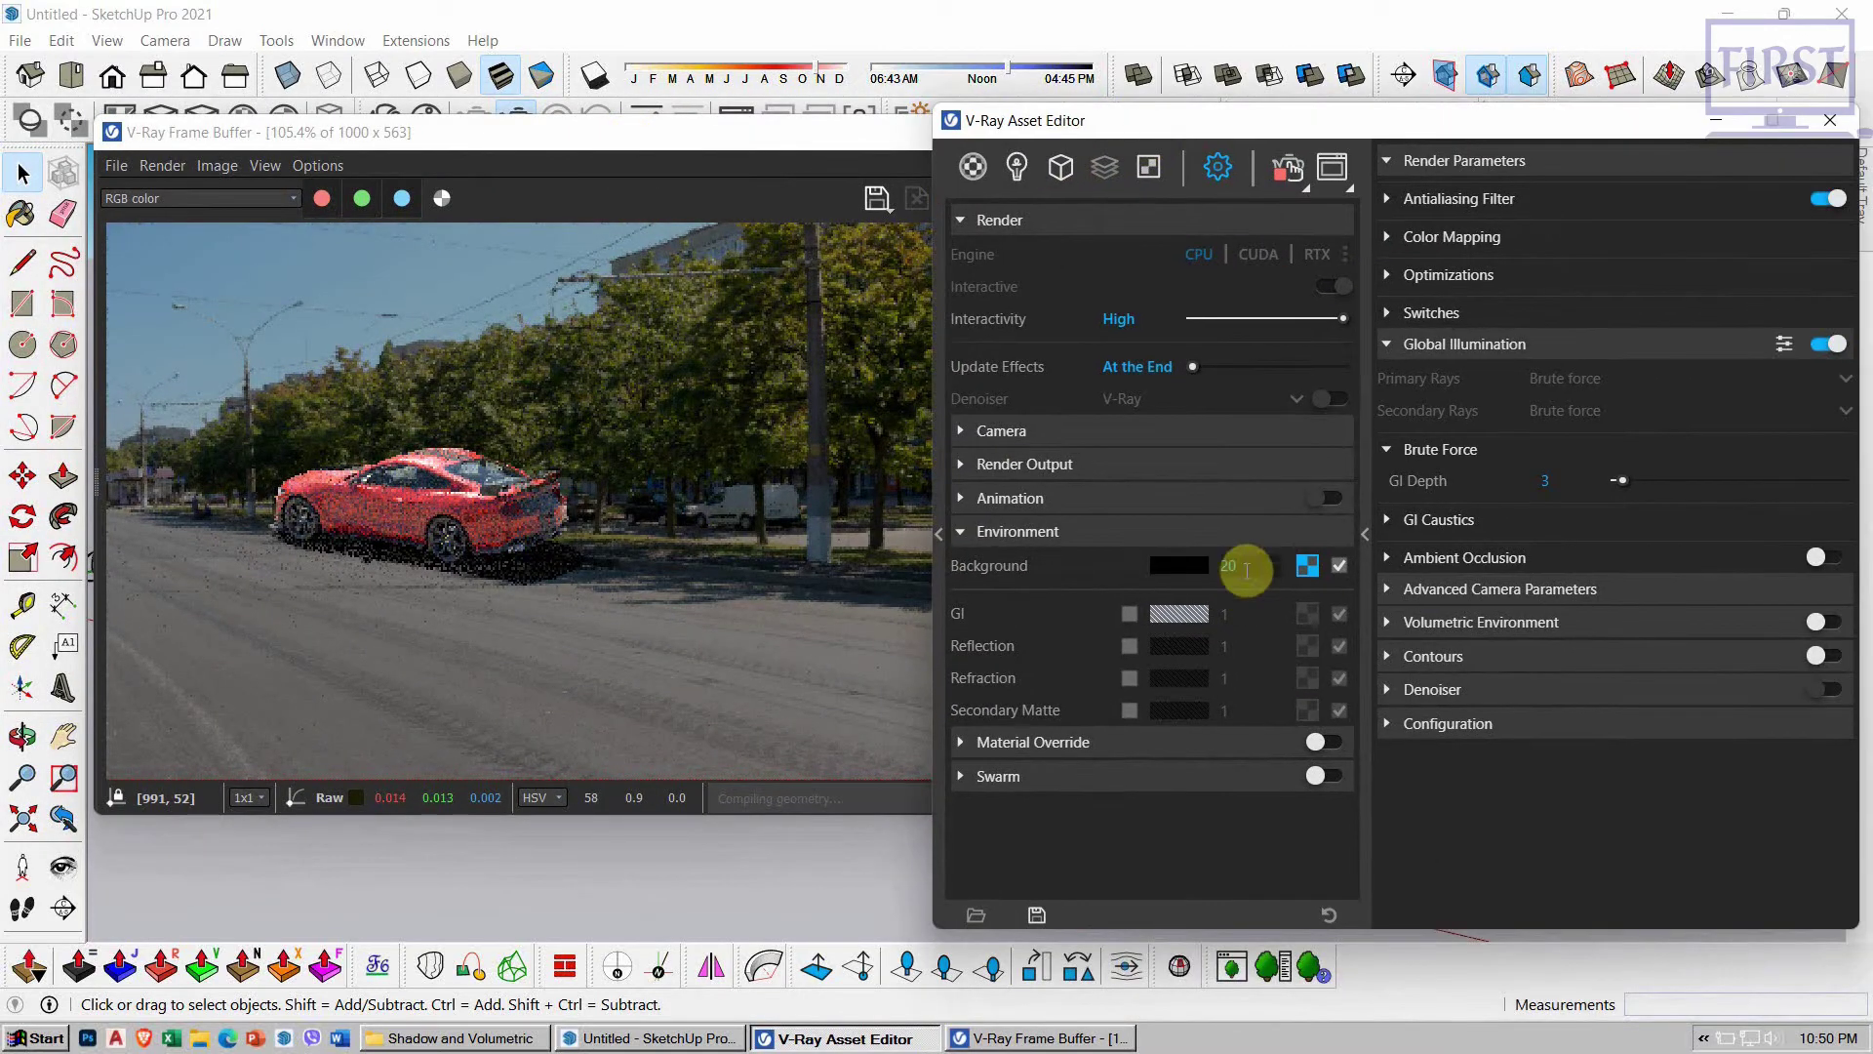
left_click(699, 454)
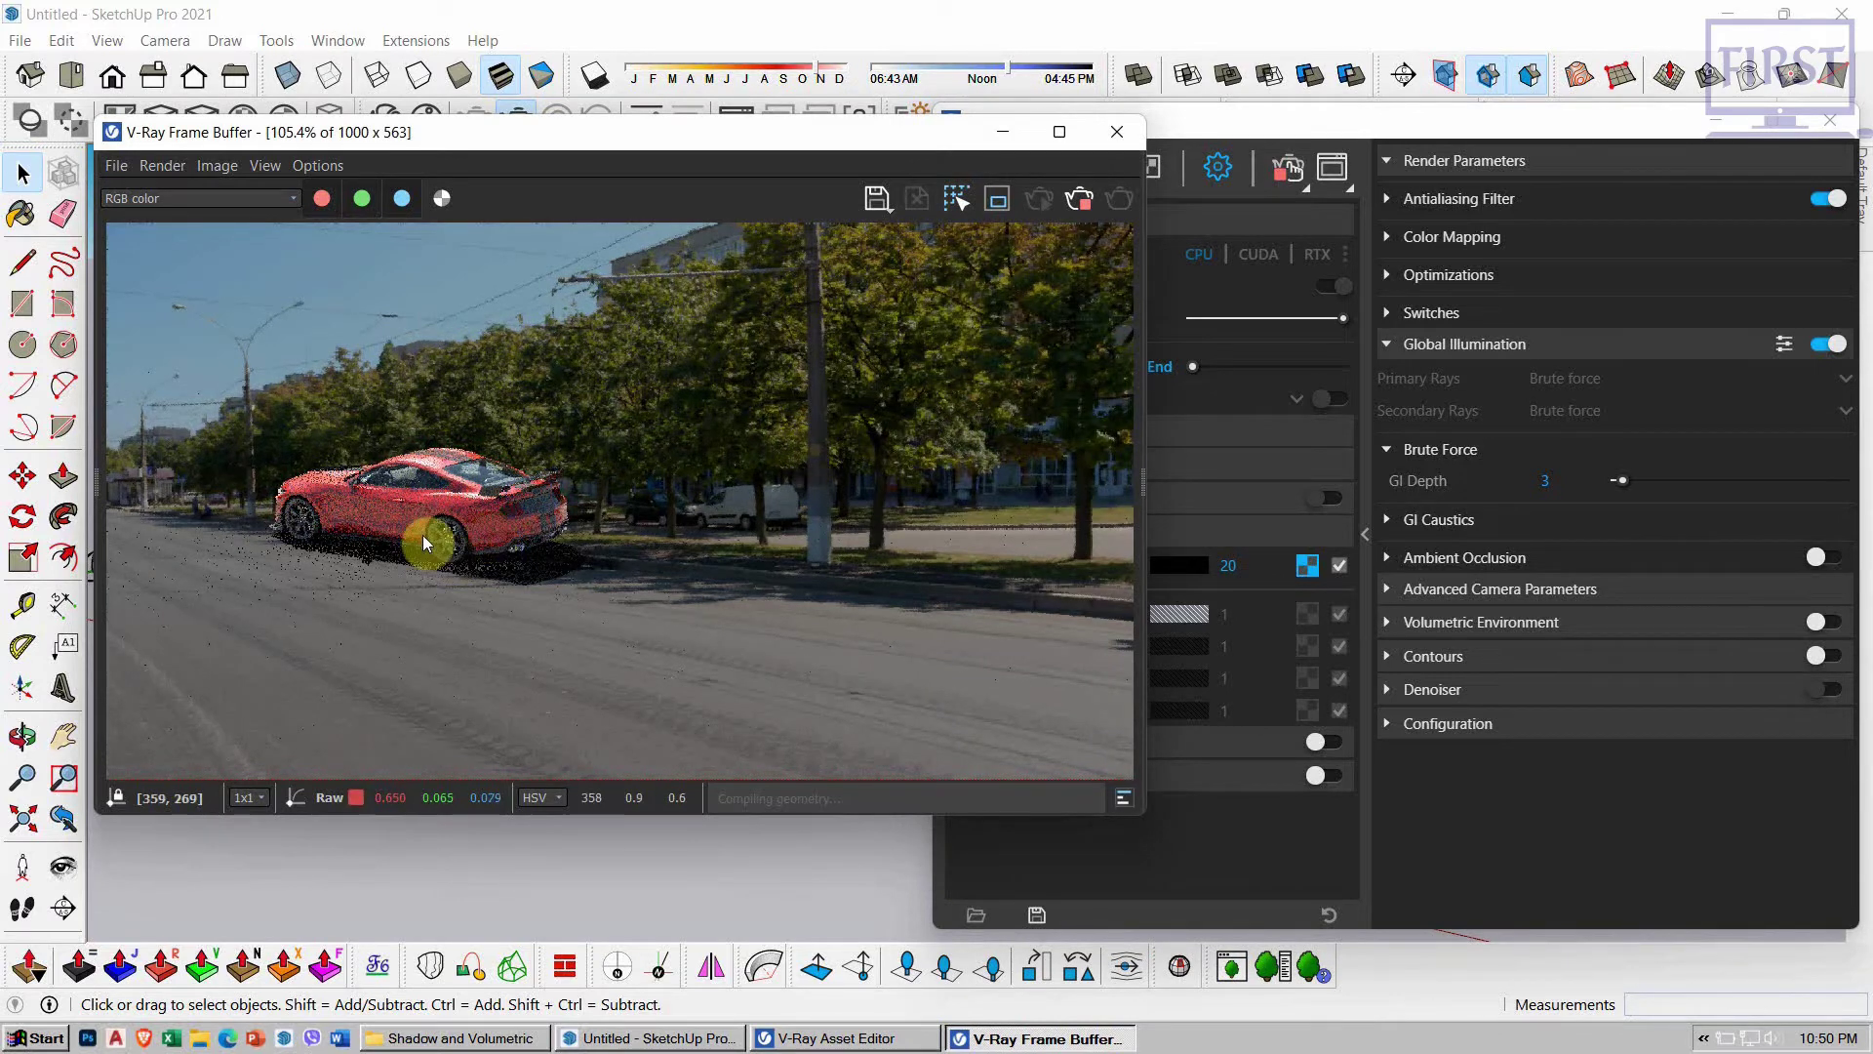
left_click(1312, 167)
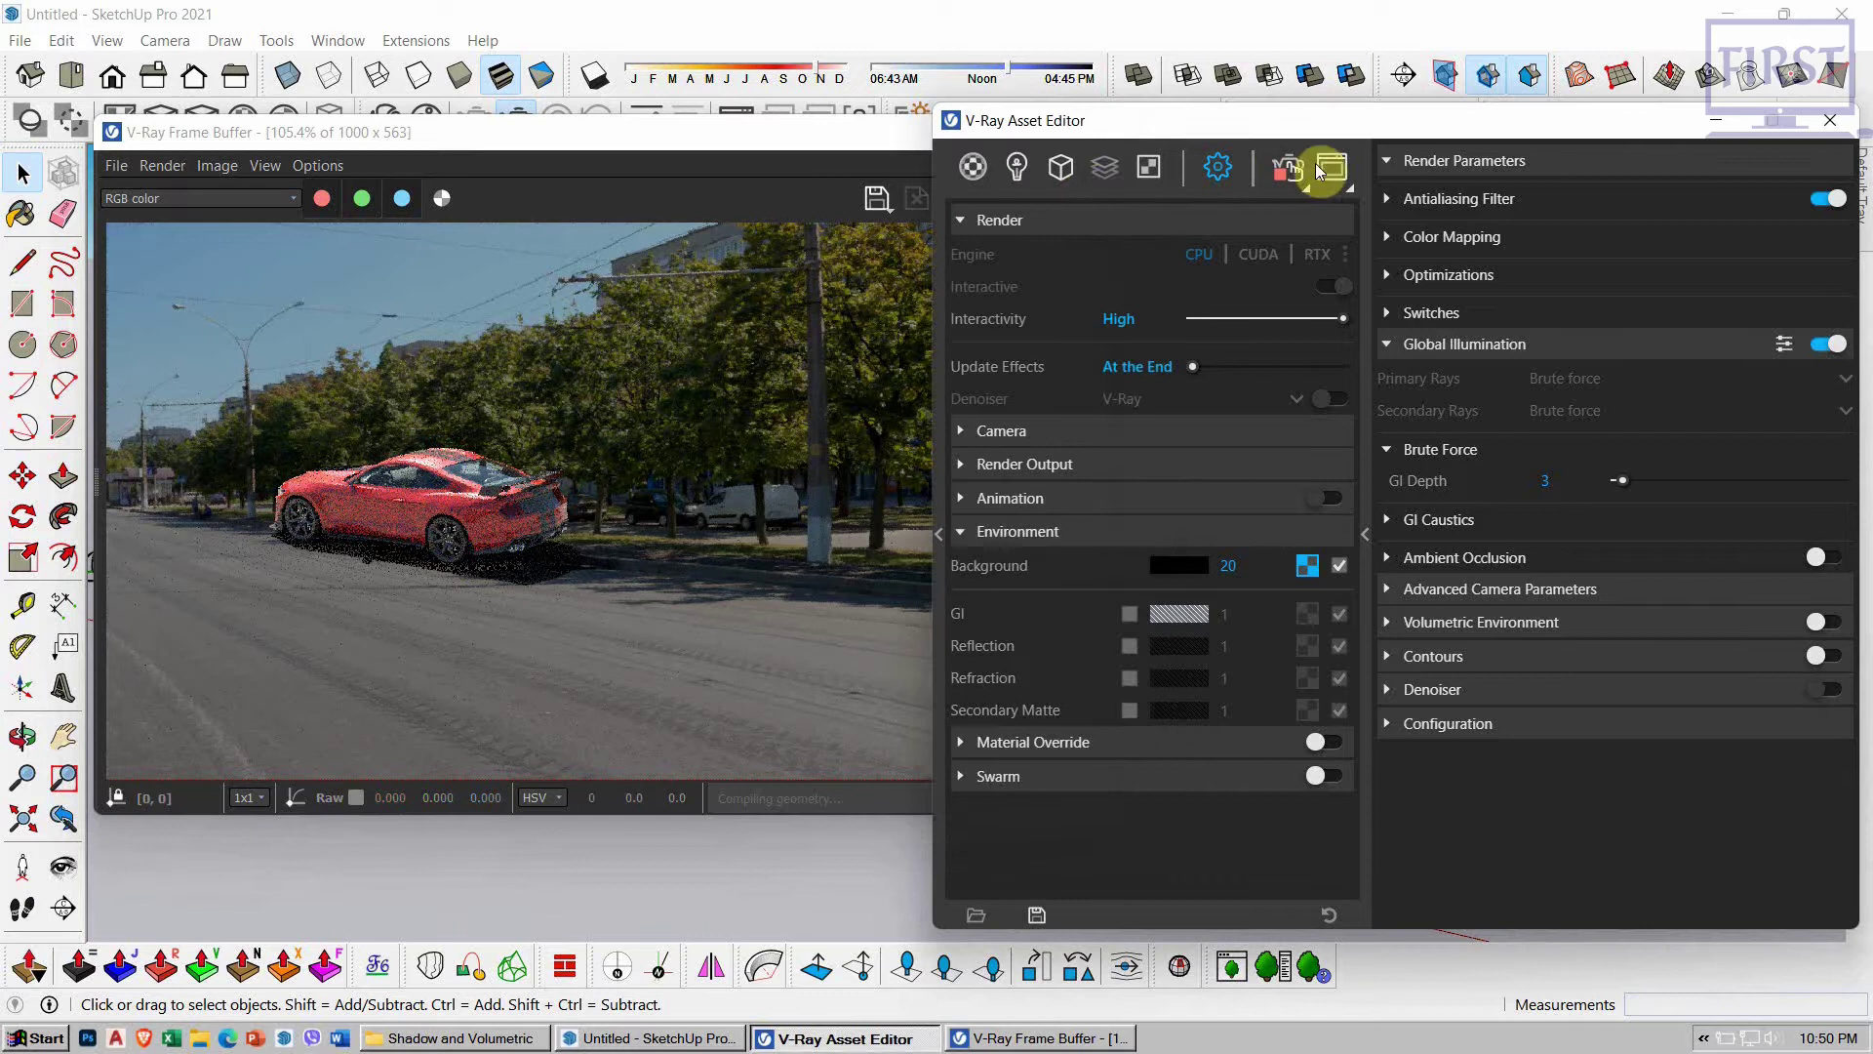
Step: Set the Dome Light intensity to 35 in the scene lights list
left_click(1016, 171)
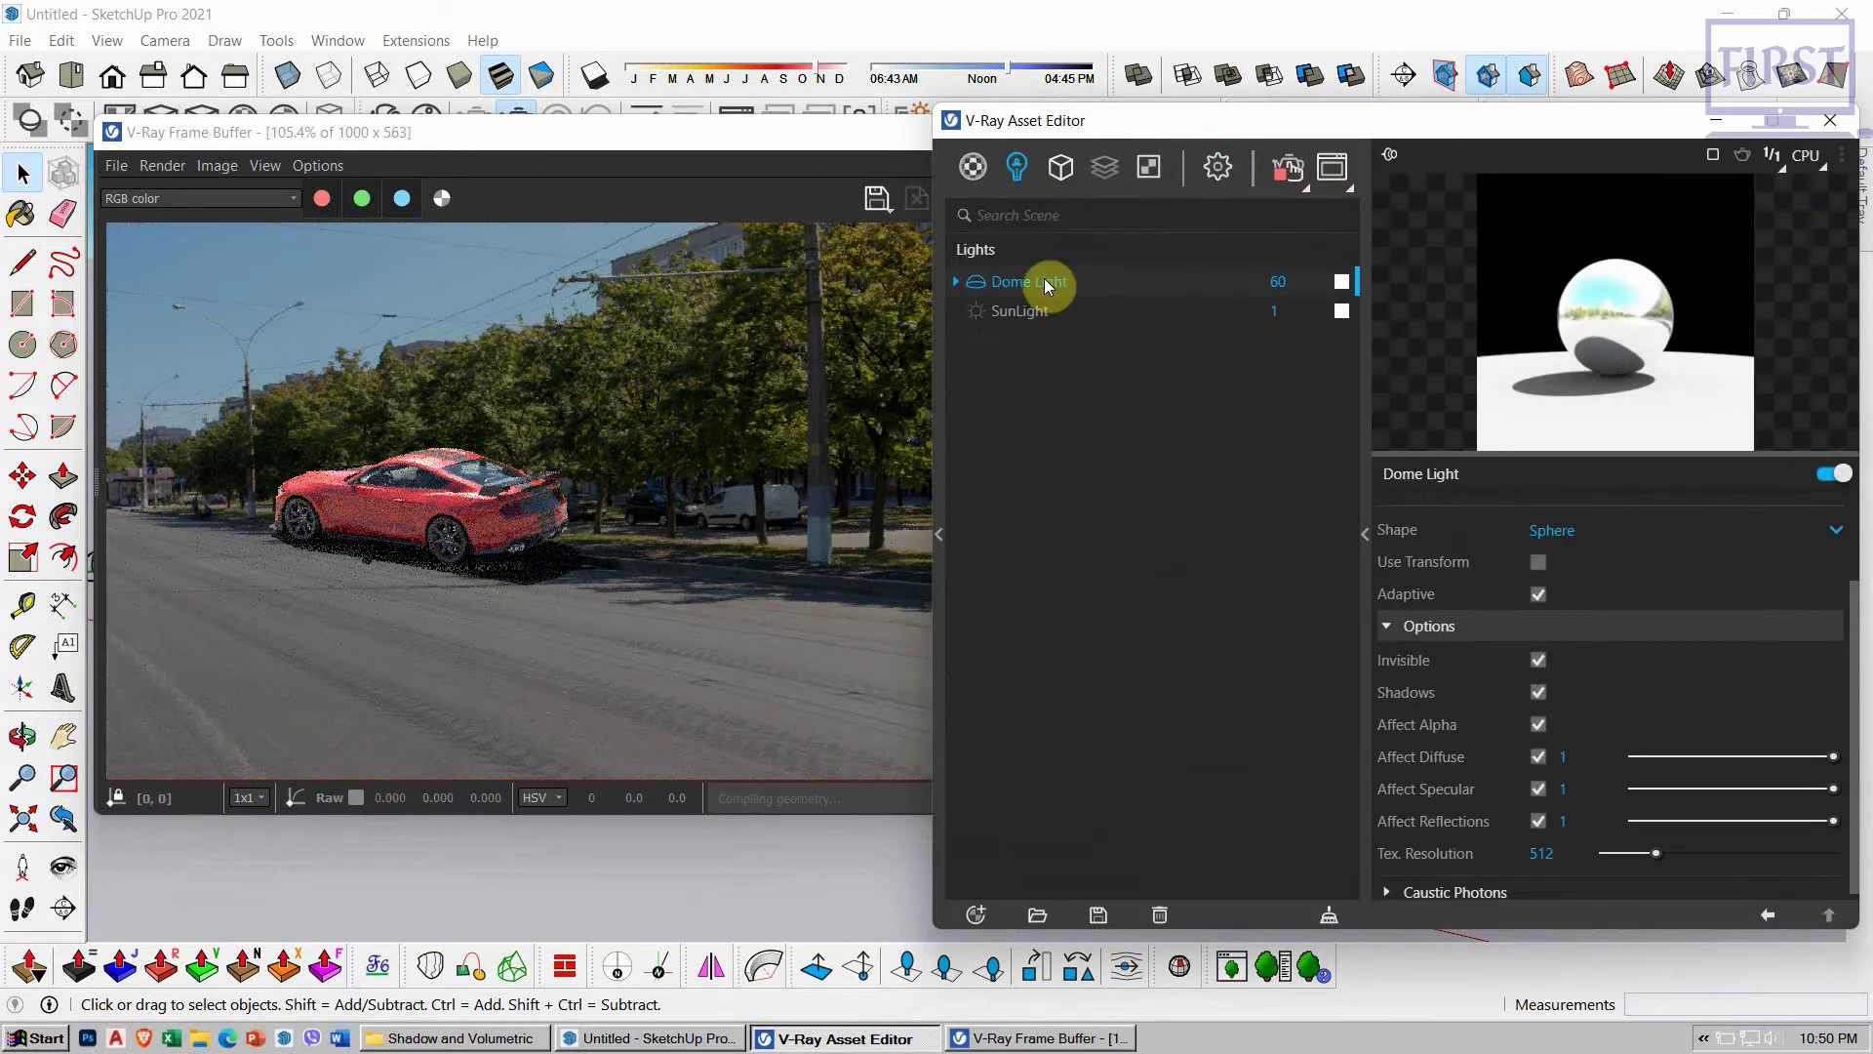
double_click(1268, 281)
type("40")
key("Return")
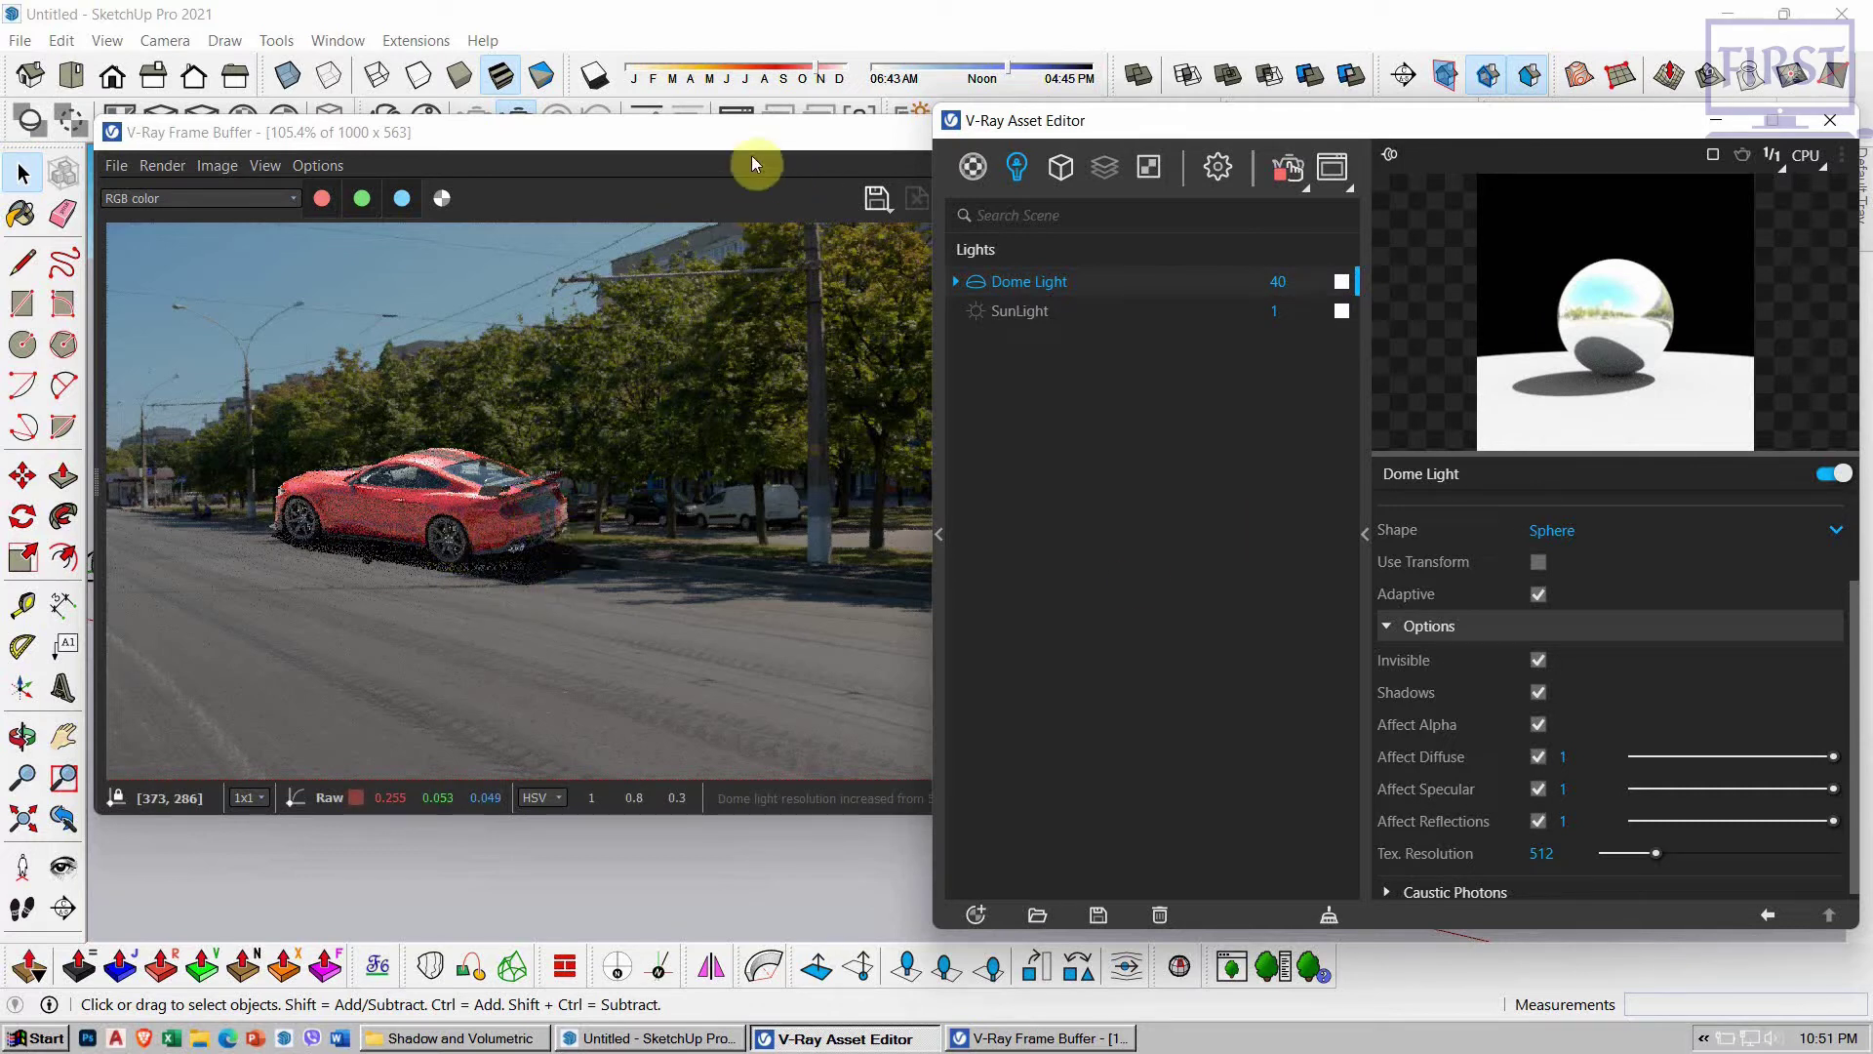
left_click_drag(732, 126, 751, 120)
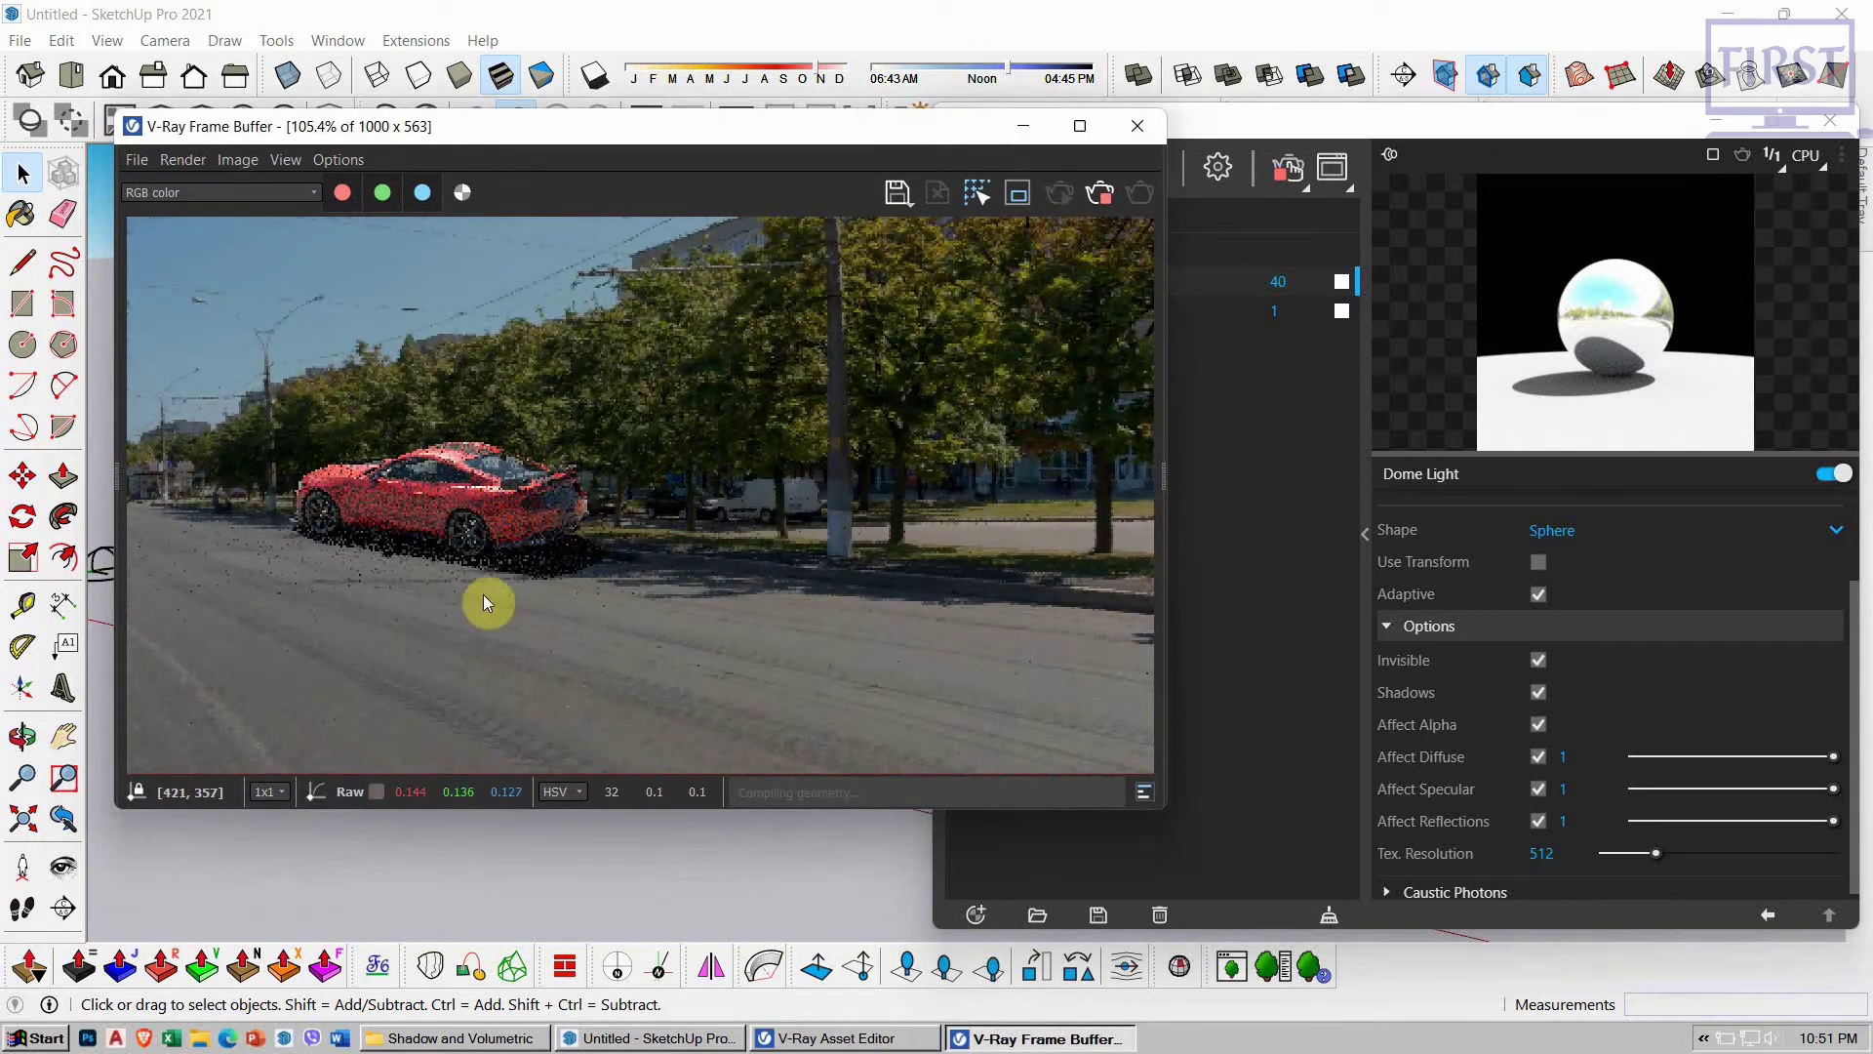
left_click(1432, 132)
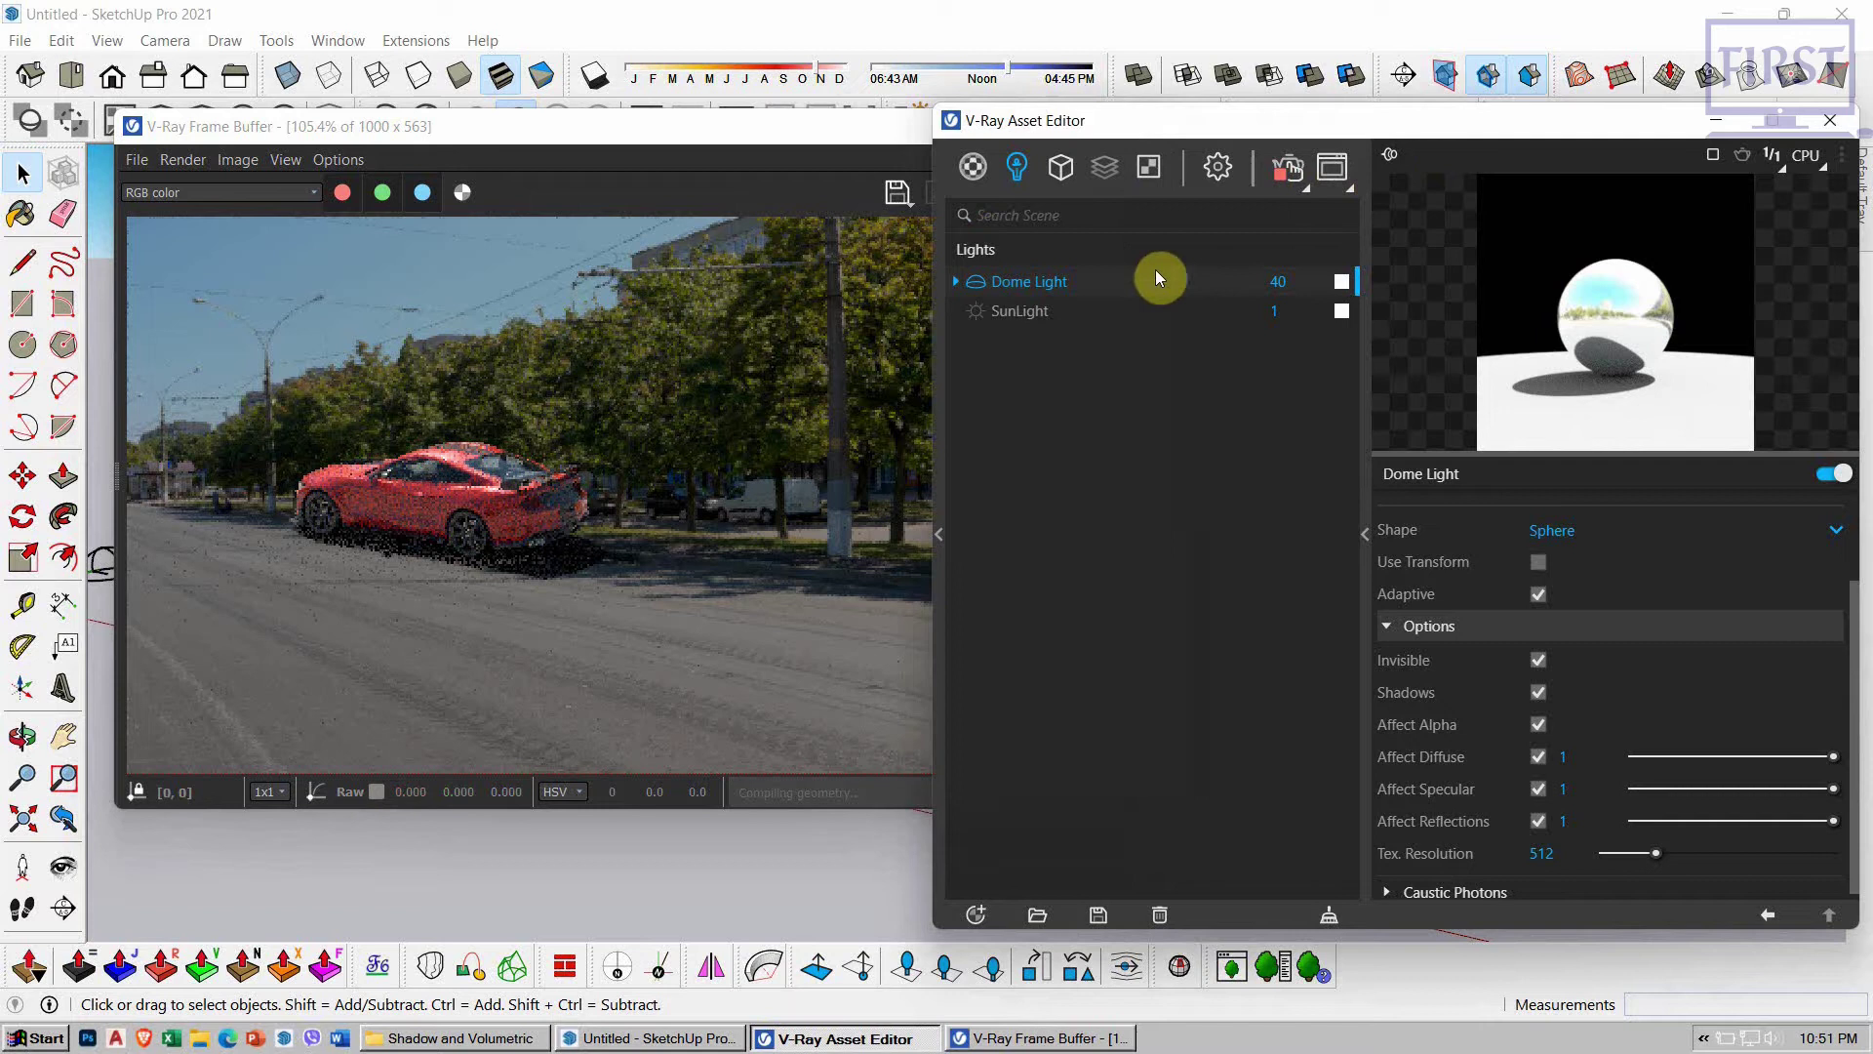
left_click_drag(1380, 122, 1324, 146)
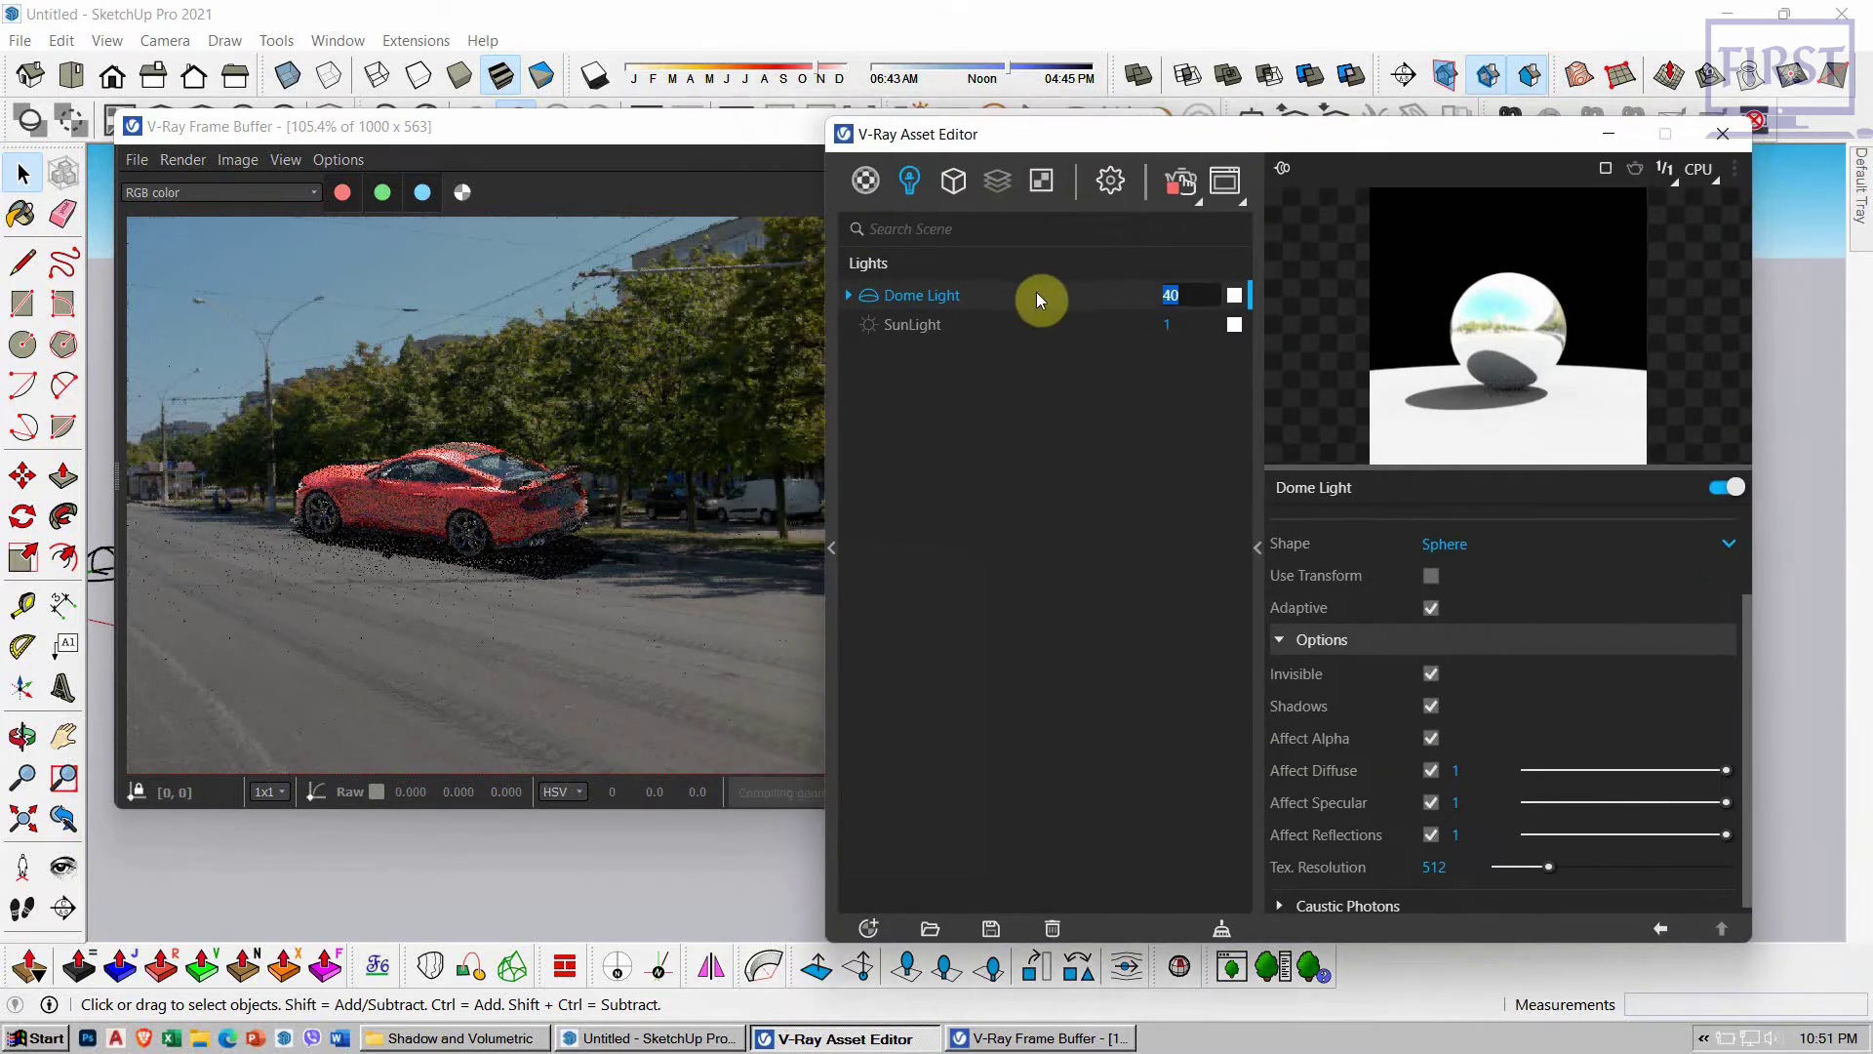
type("35")
key("Return")
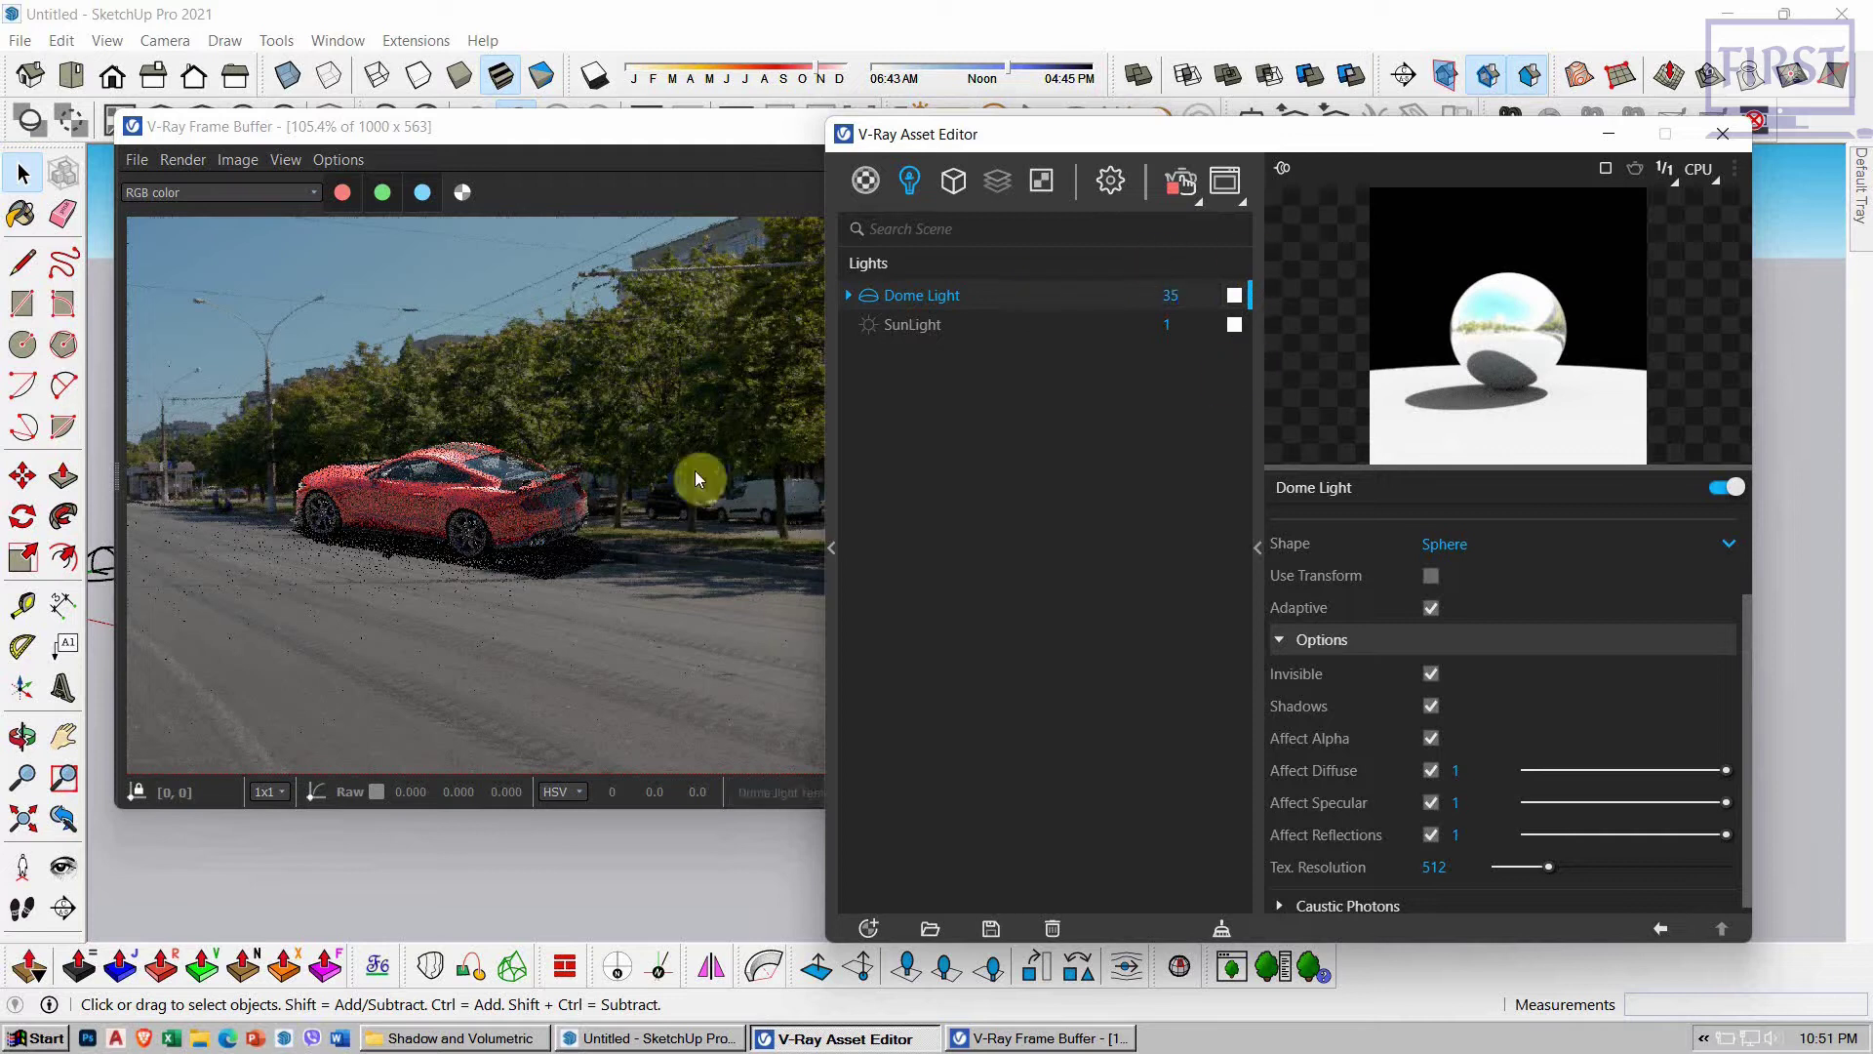
Step: Move the Frame Buffer aside and orbit to view the car from behind
left_click(460, 540)
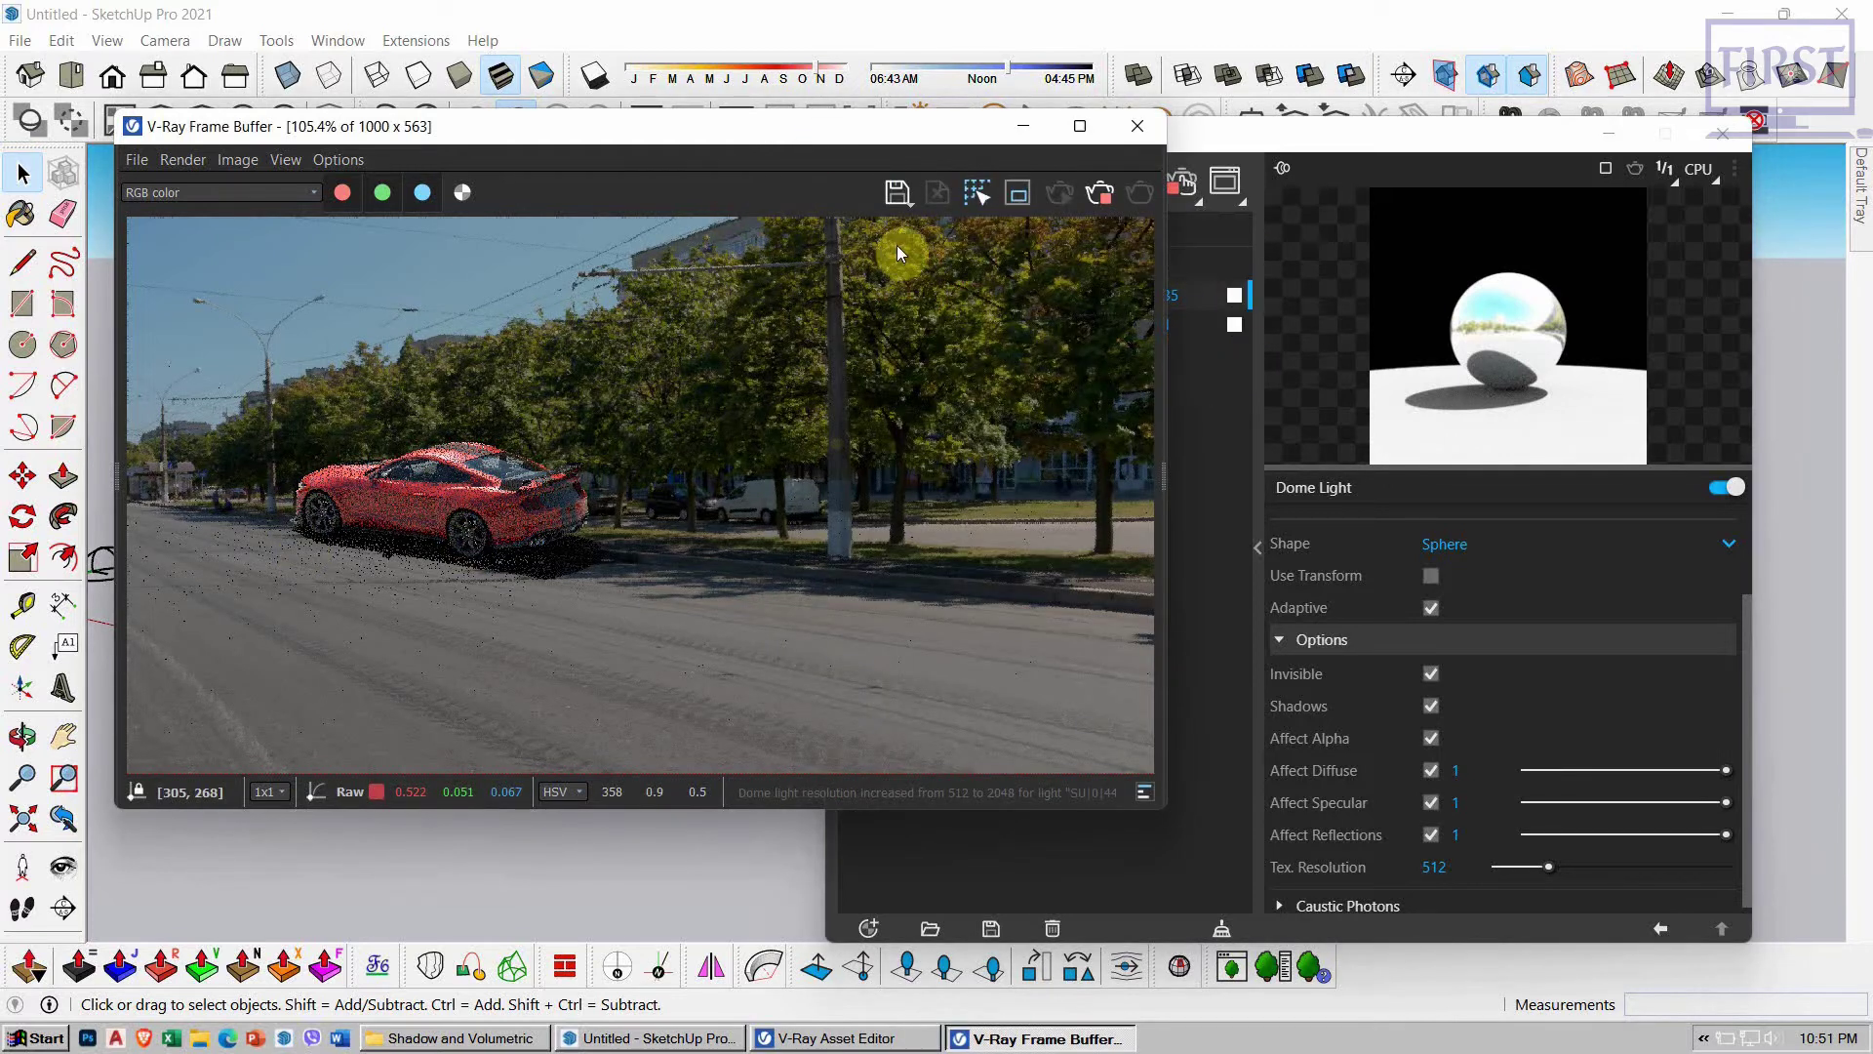
left_click_drag(677, 126, 1052, 239)
mouse_move(878, 243)
left_mouse_down()
mouse_move(1122, 185)
mouse_move(1127, 116)
left_mouse_up()
mouse_move(619, 647)
middle_mouse_down()
mouse_move(517, 652)
mouse_move(523, 628)
mouse_move(572, 627)
mouse_move(448, 693)
mouse_move(398, 756)
mouse_move(448, 648)
mouse_move(488, 673)
mouse_move(543, 669)
mouse_move(523, 740)
mouse_move(540, 732)
mouse_move(542, 693)
mouse_move(498, 774)
mouse_move(523, 706)
mouse_move(585, 657)
mouse_move(501, 690)
mouse_move(523, 723)
middle_mouse_up()
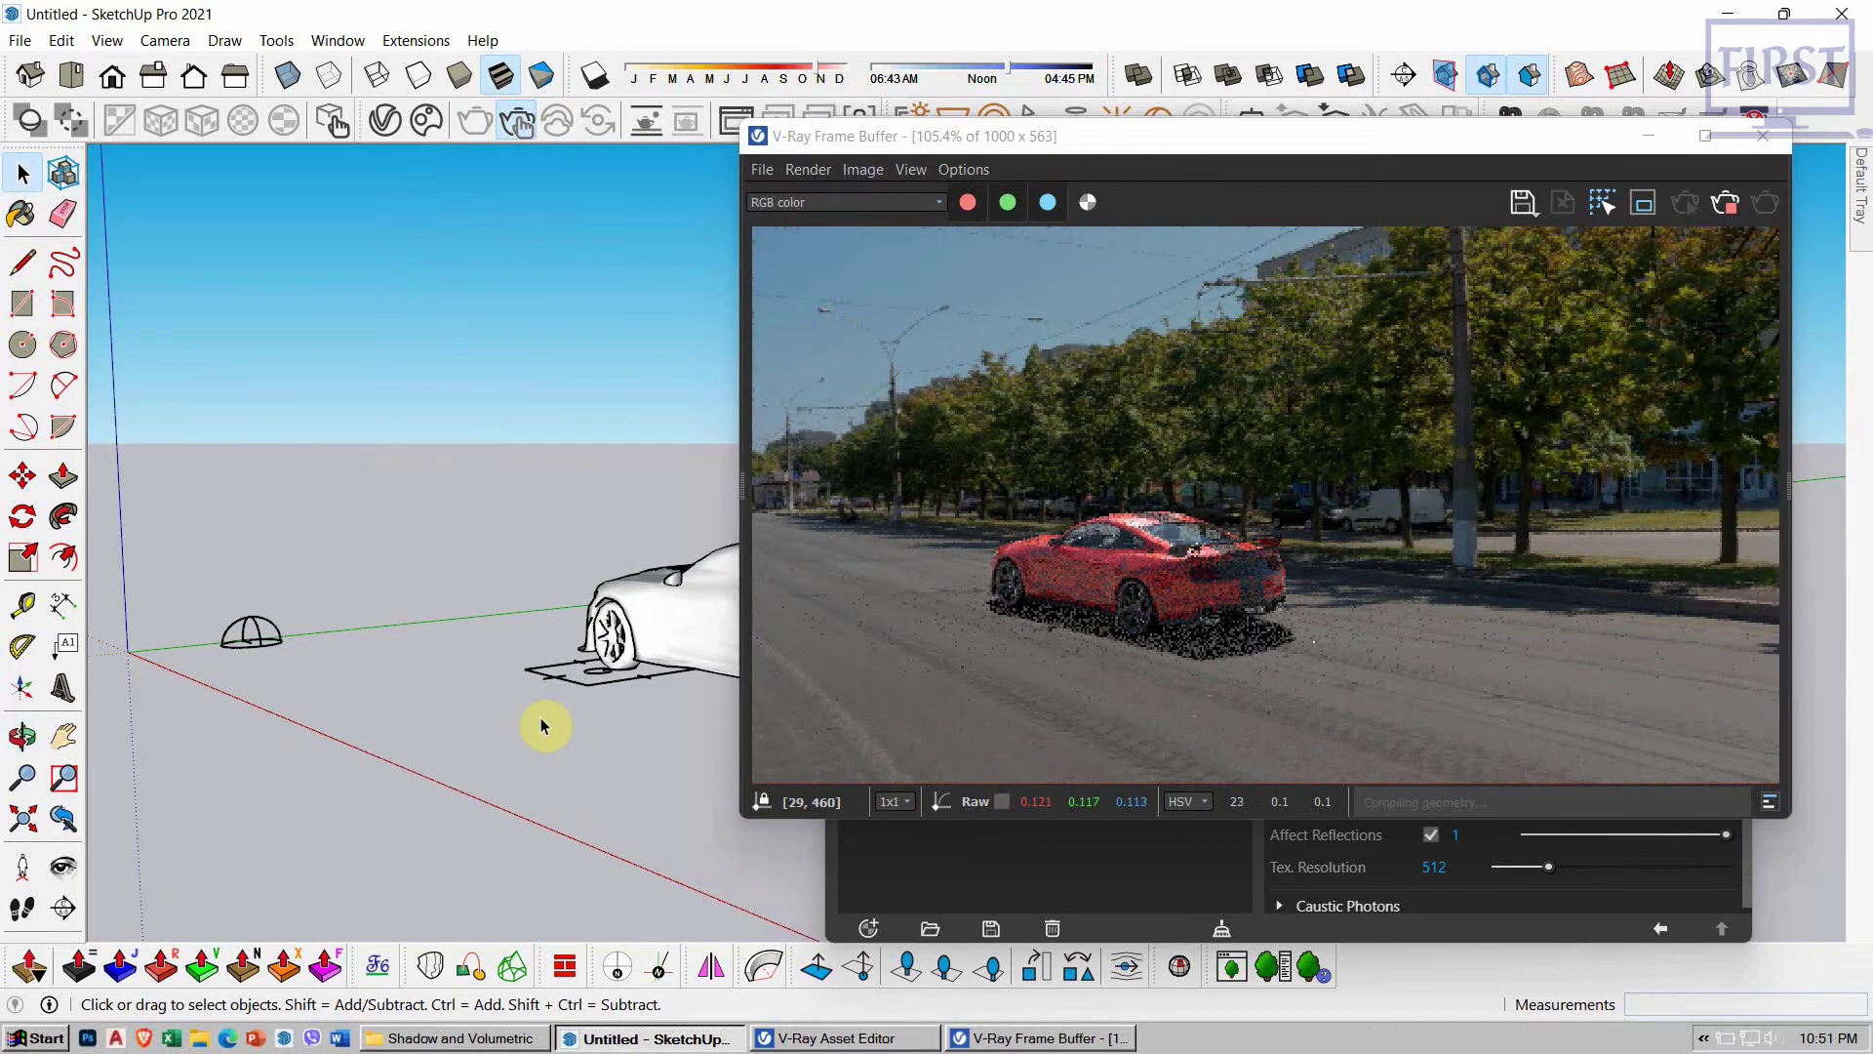
Step: Nudge the camera orbit slightly, then restack the render and light settings windows
mouse_move(468, 669)
middle_mouse_down()
mouse_move(480, 688)
mouse_move(448, 656)
middle_mouse_up()
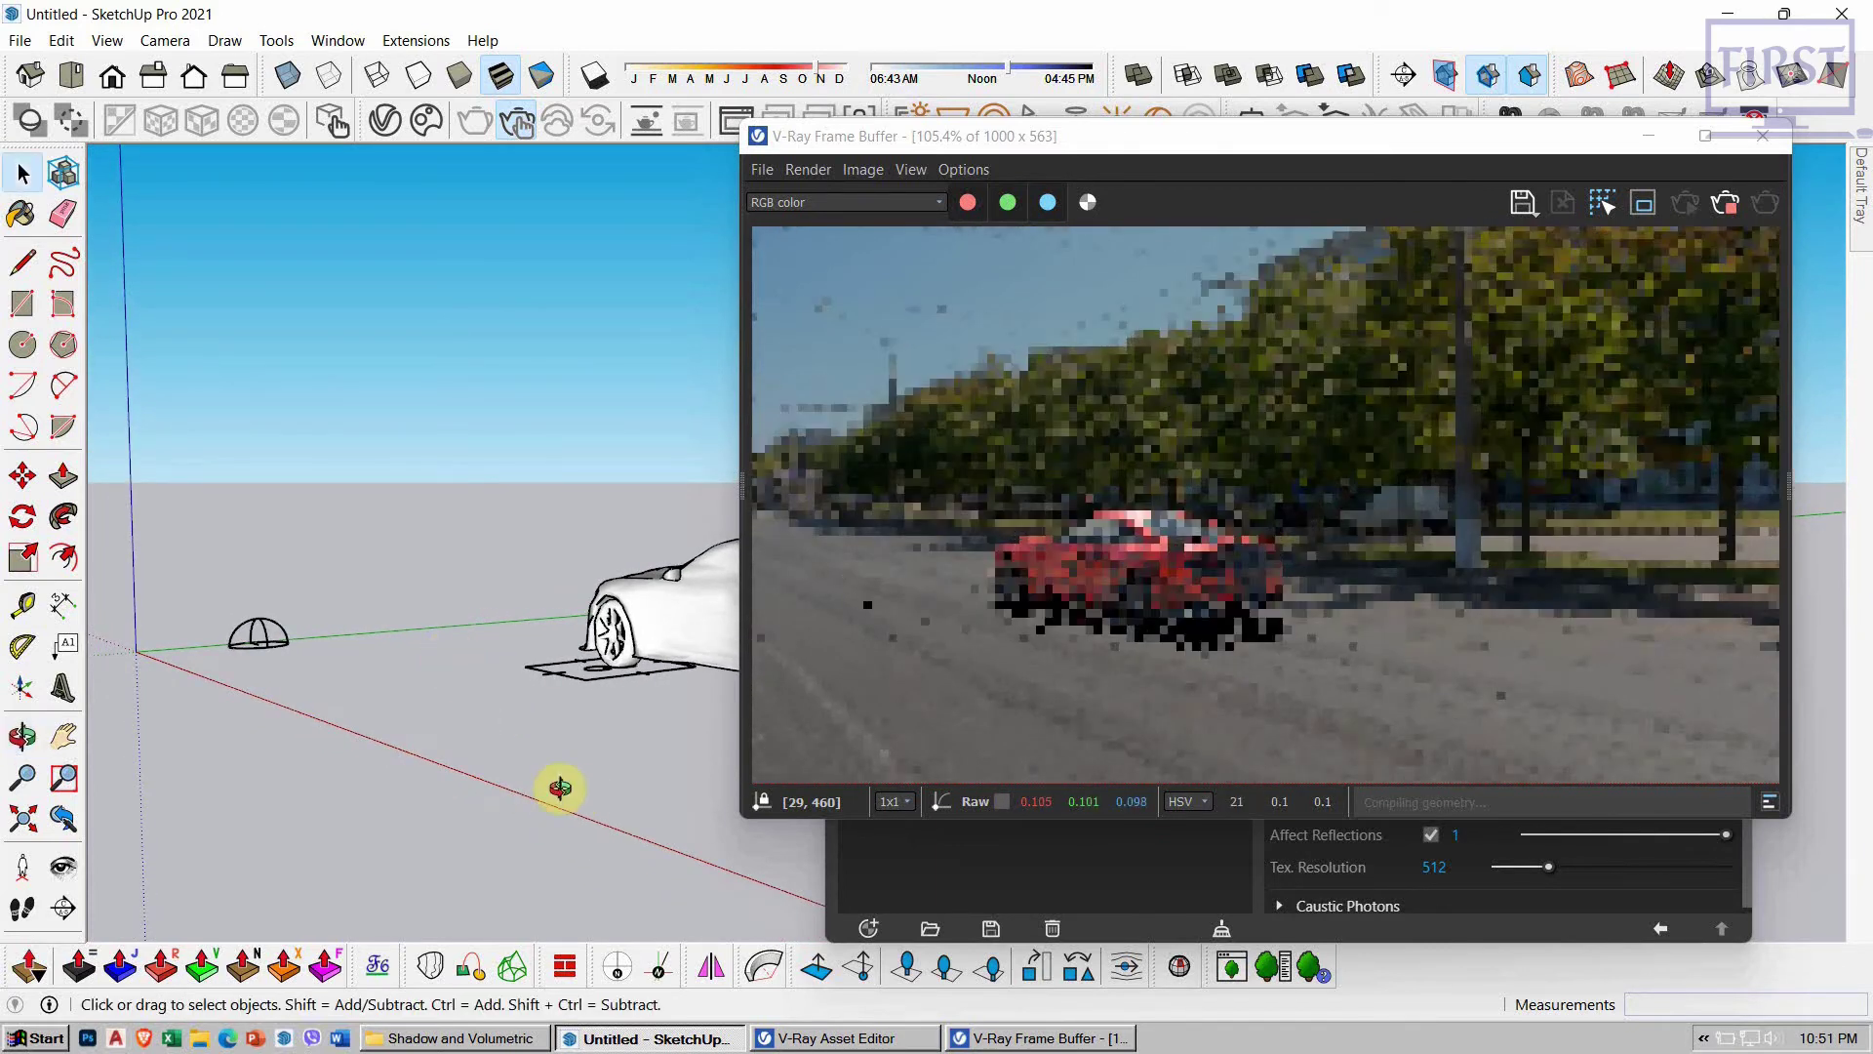
middle_click_drag(589, 794, 535, 786)
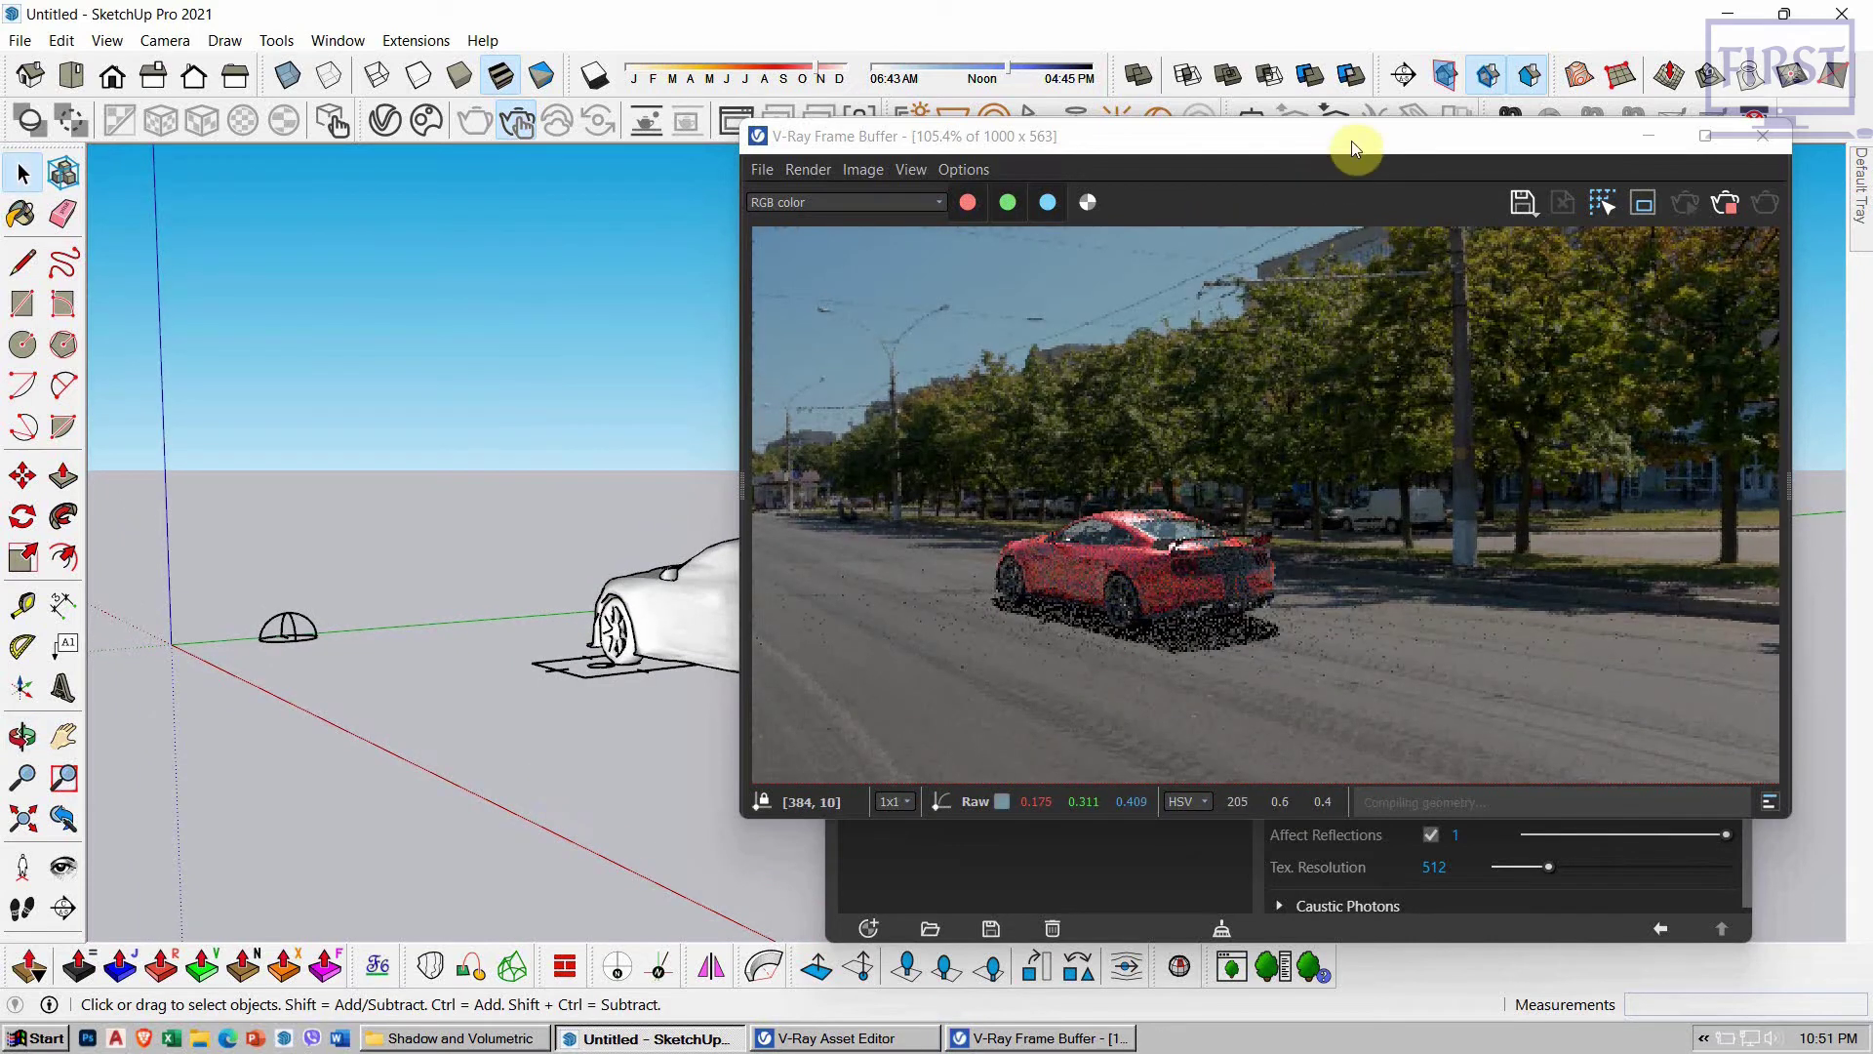
left_click_drag(1629, 135, 1180, 183)
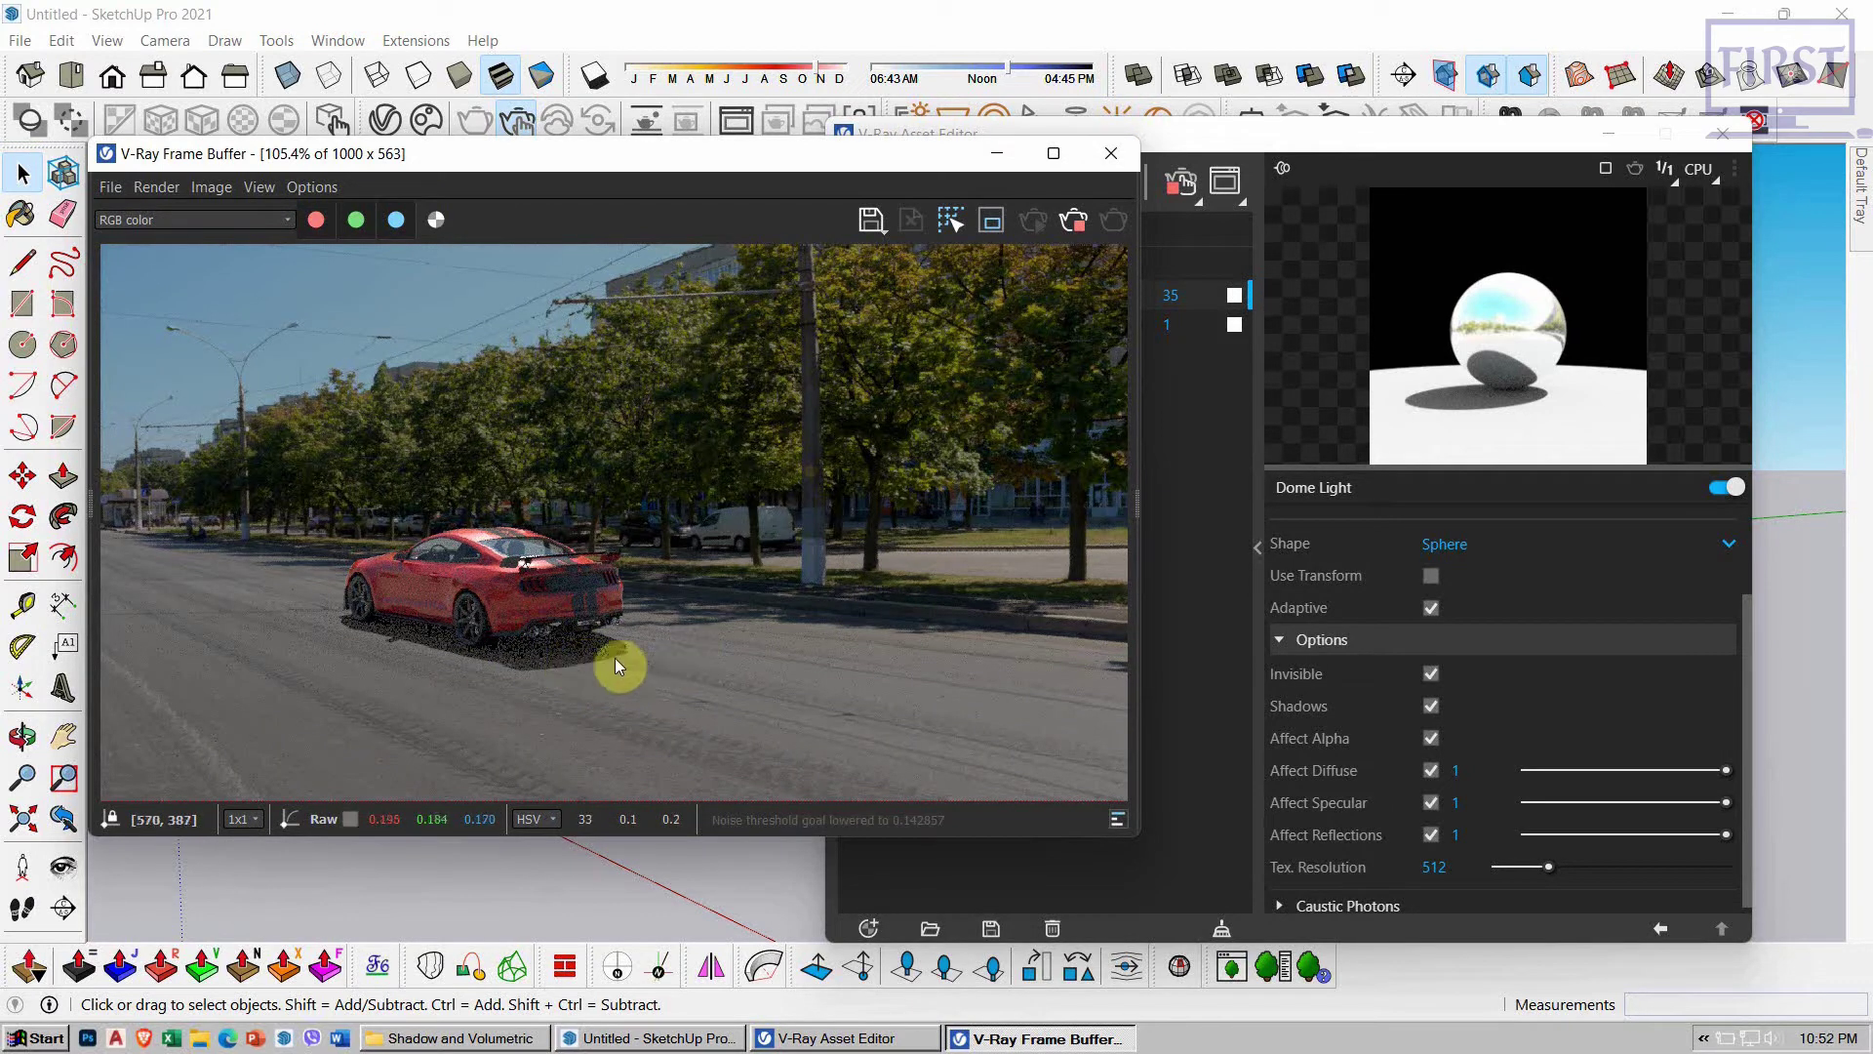
left_click_drag(1378, 156, 1416, 119)
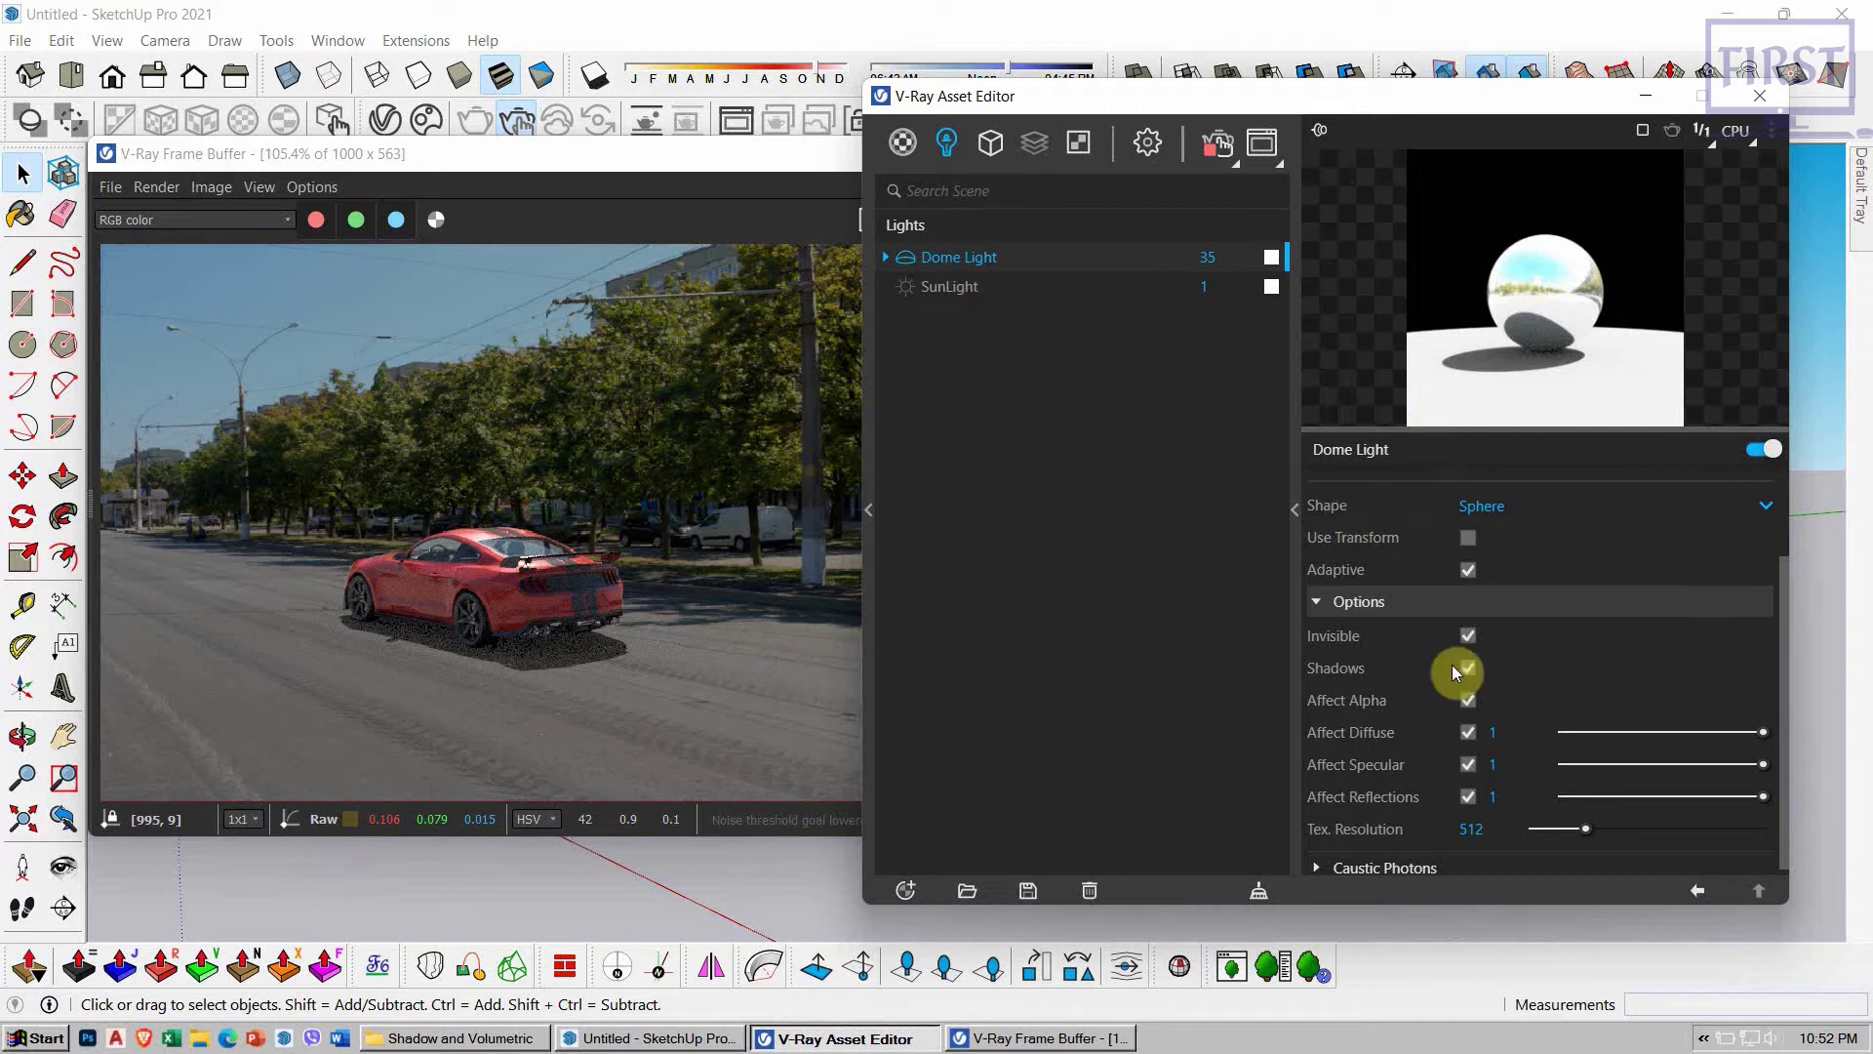
Step: Rotate the dome light HDR texture placement horizontally to -168.9
left_click_drag(1573, 104, 1409, 74)
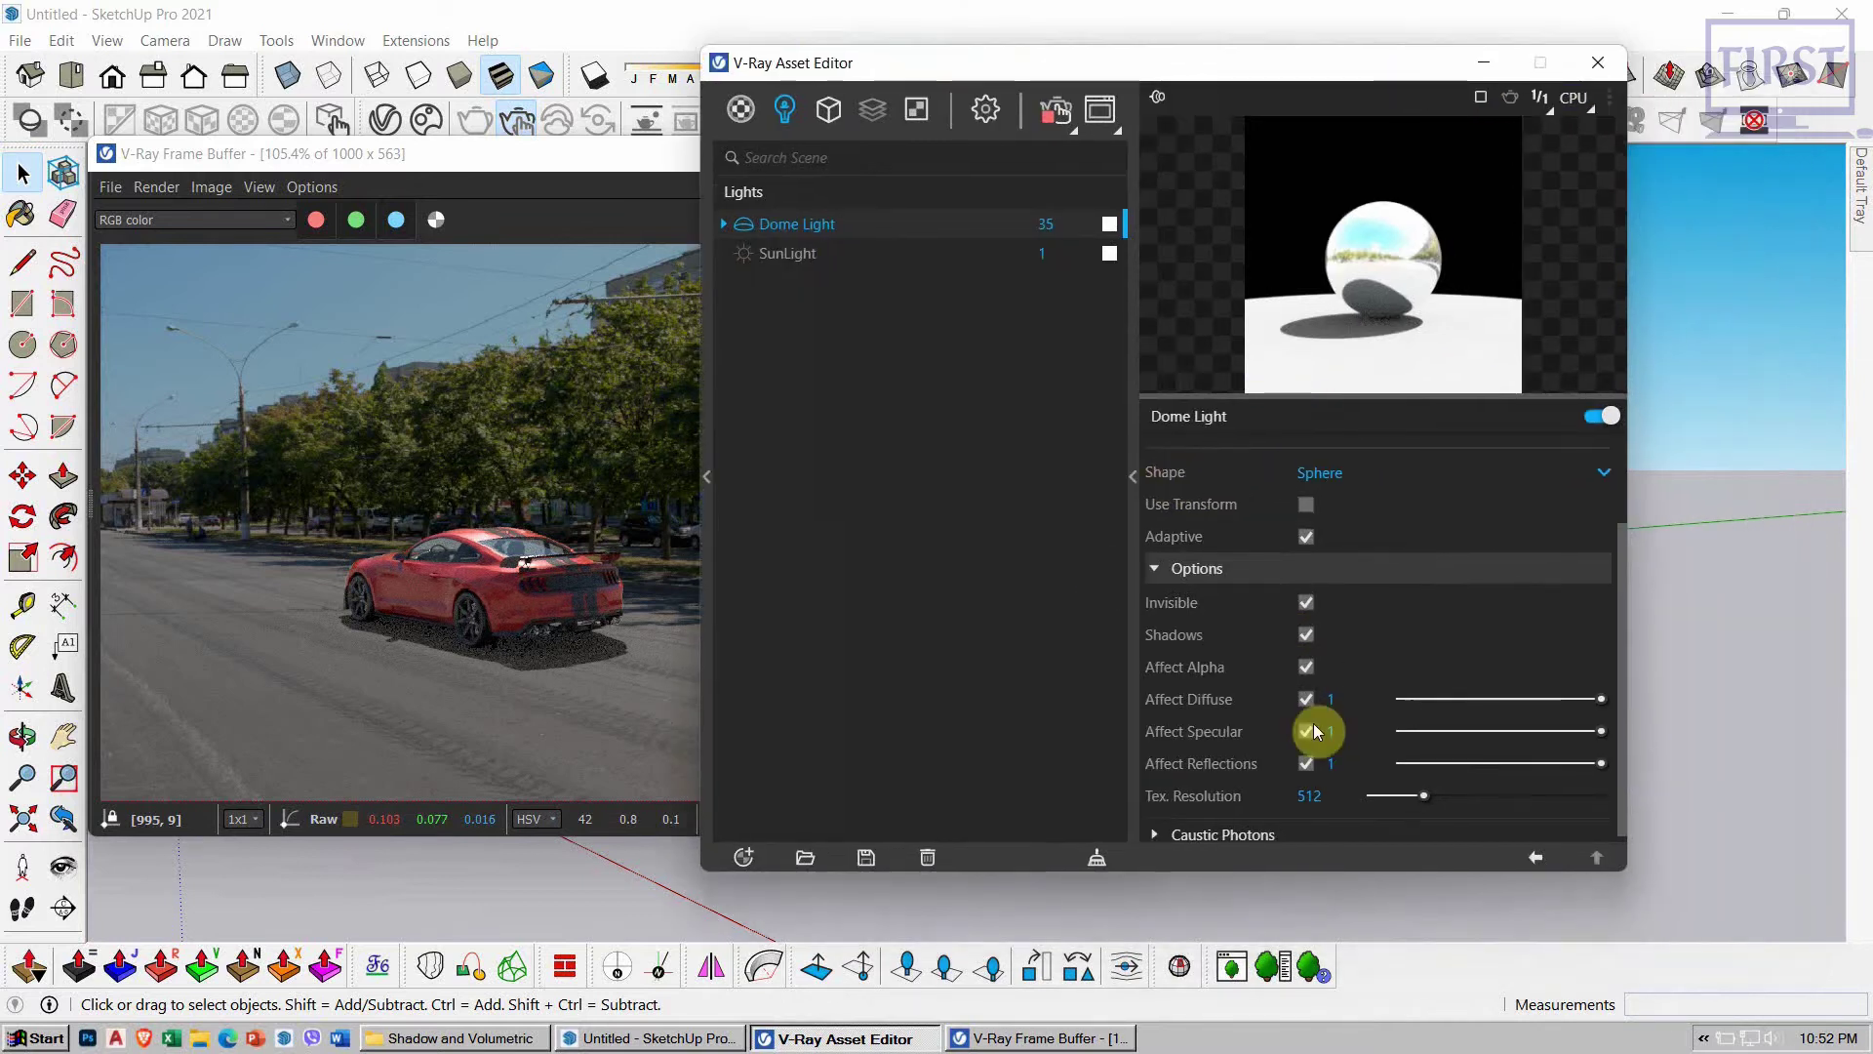
scroll(1268, 720, "up", 2)
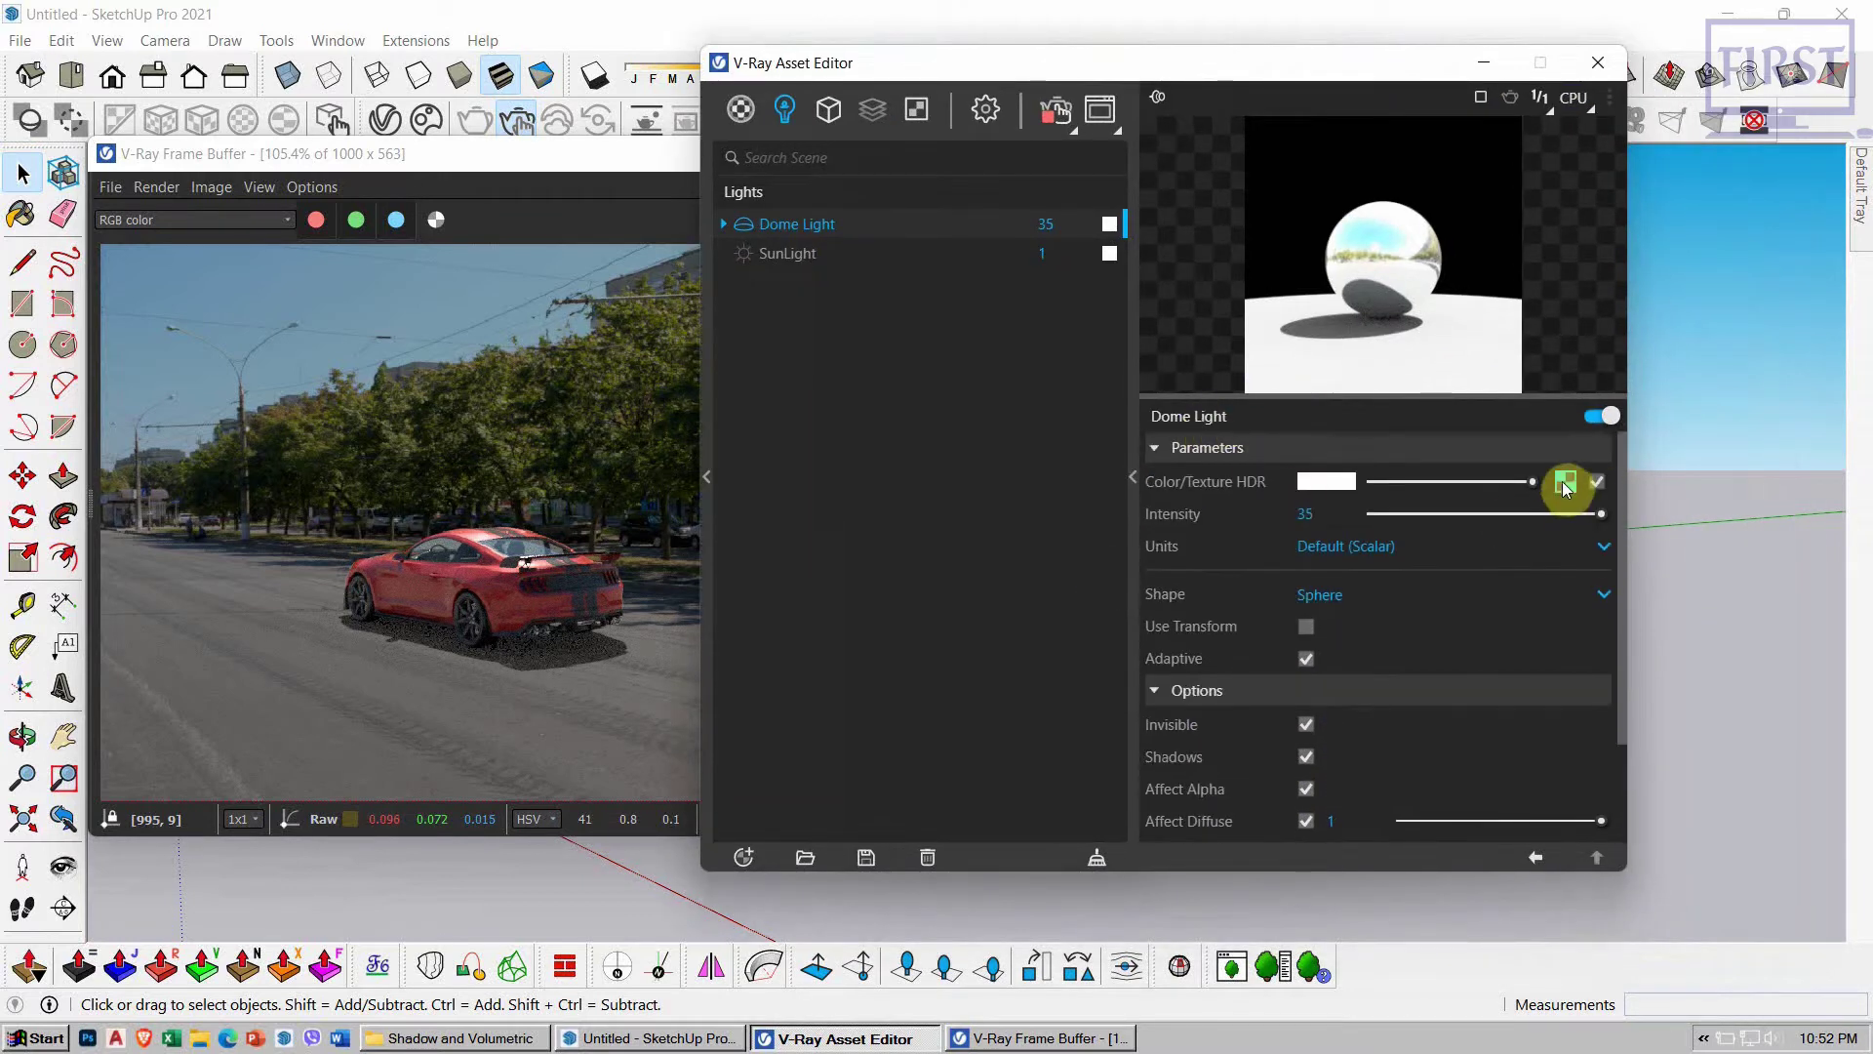
left_click(1564, 480)
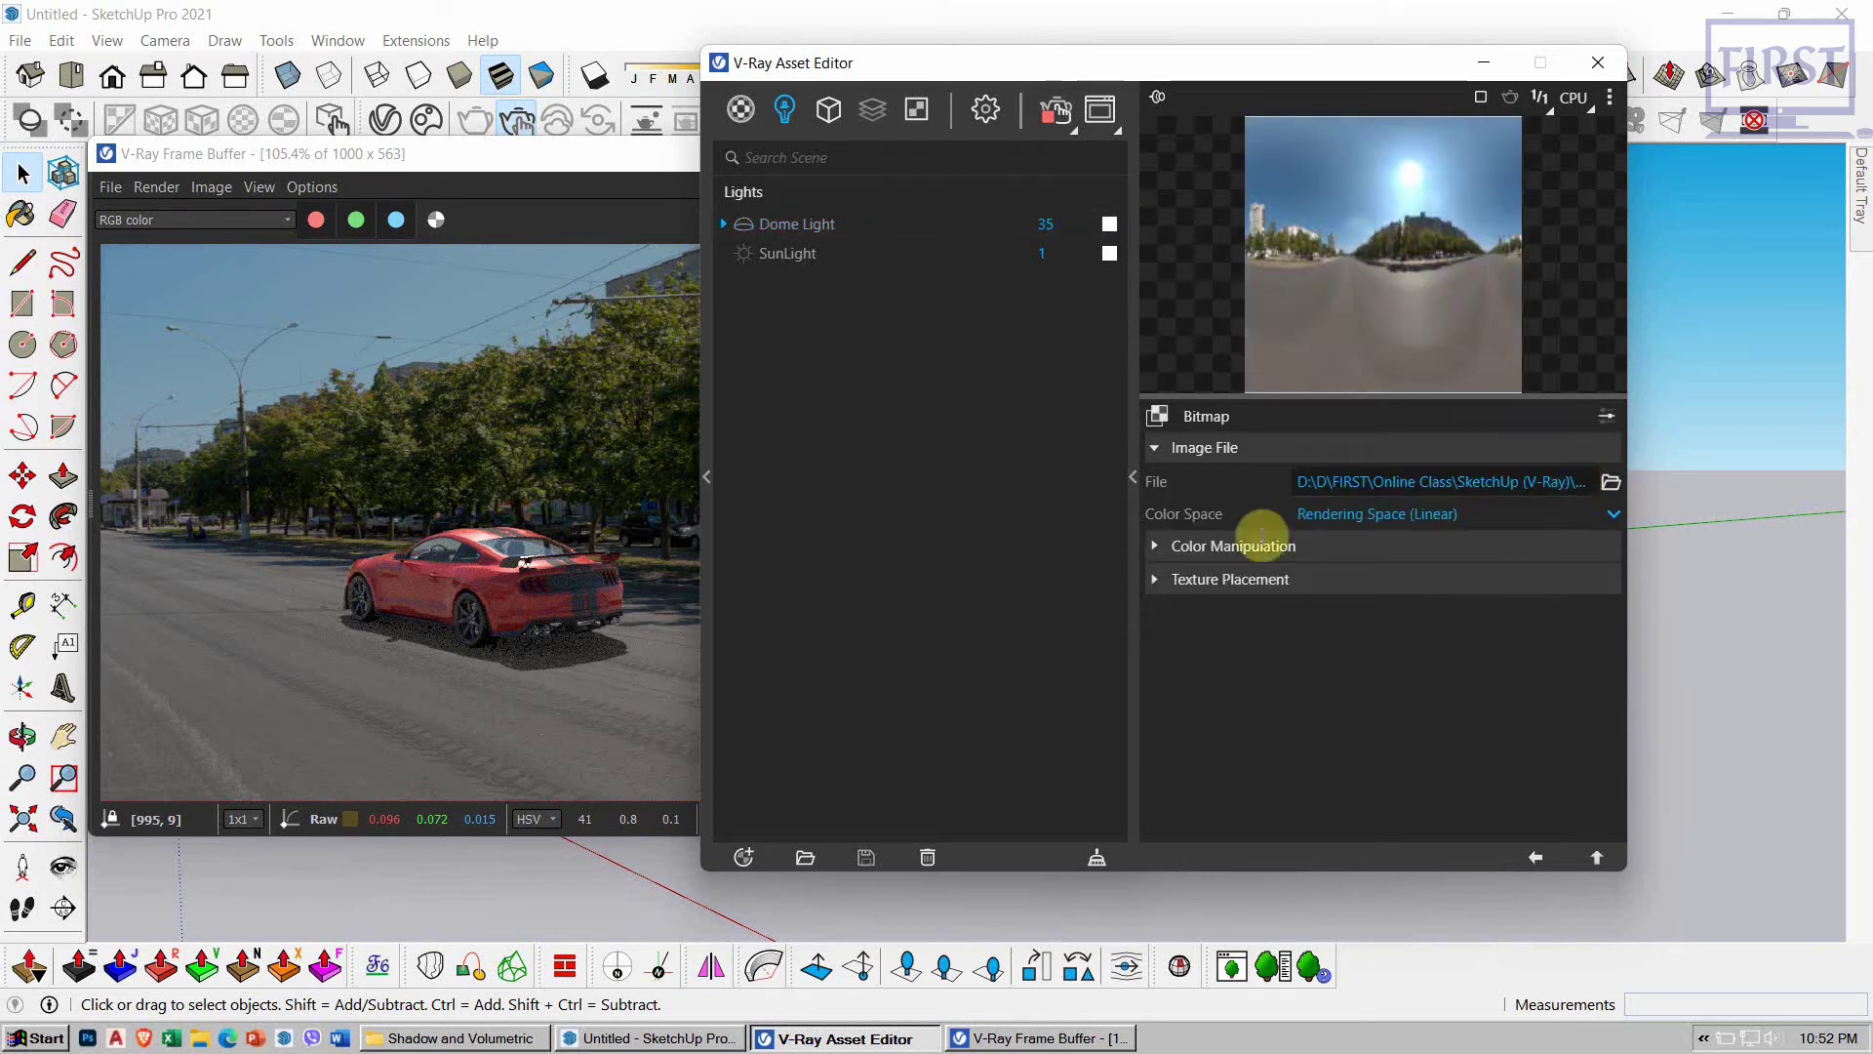
left_click(1175, 581)
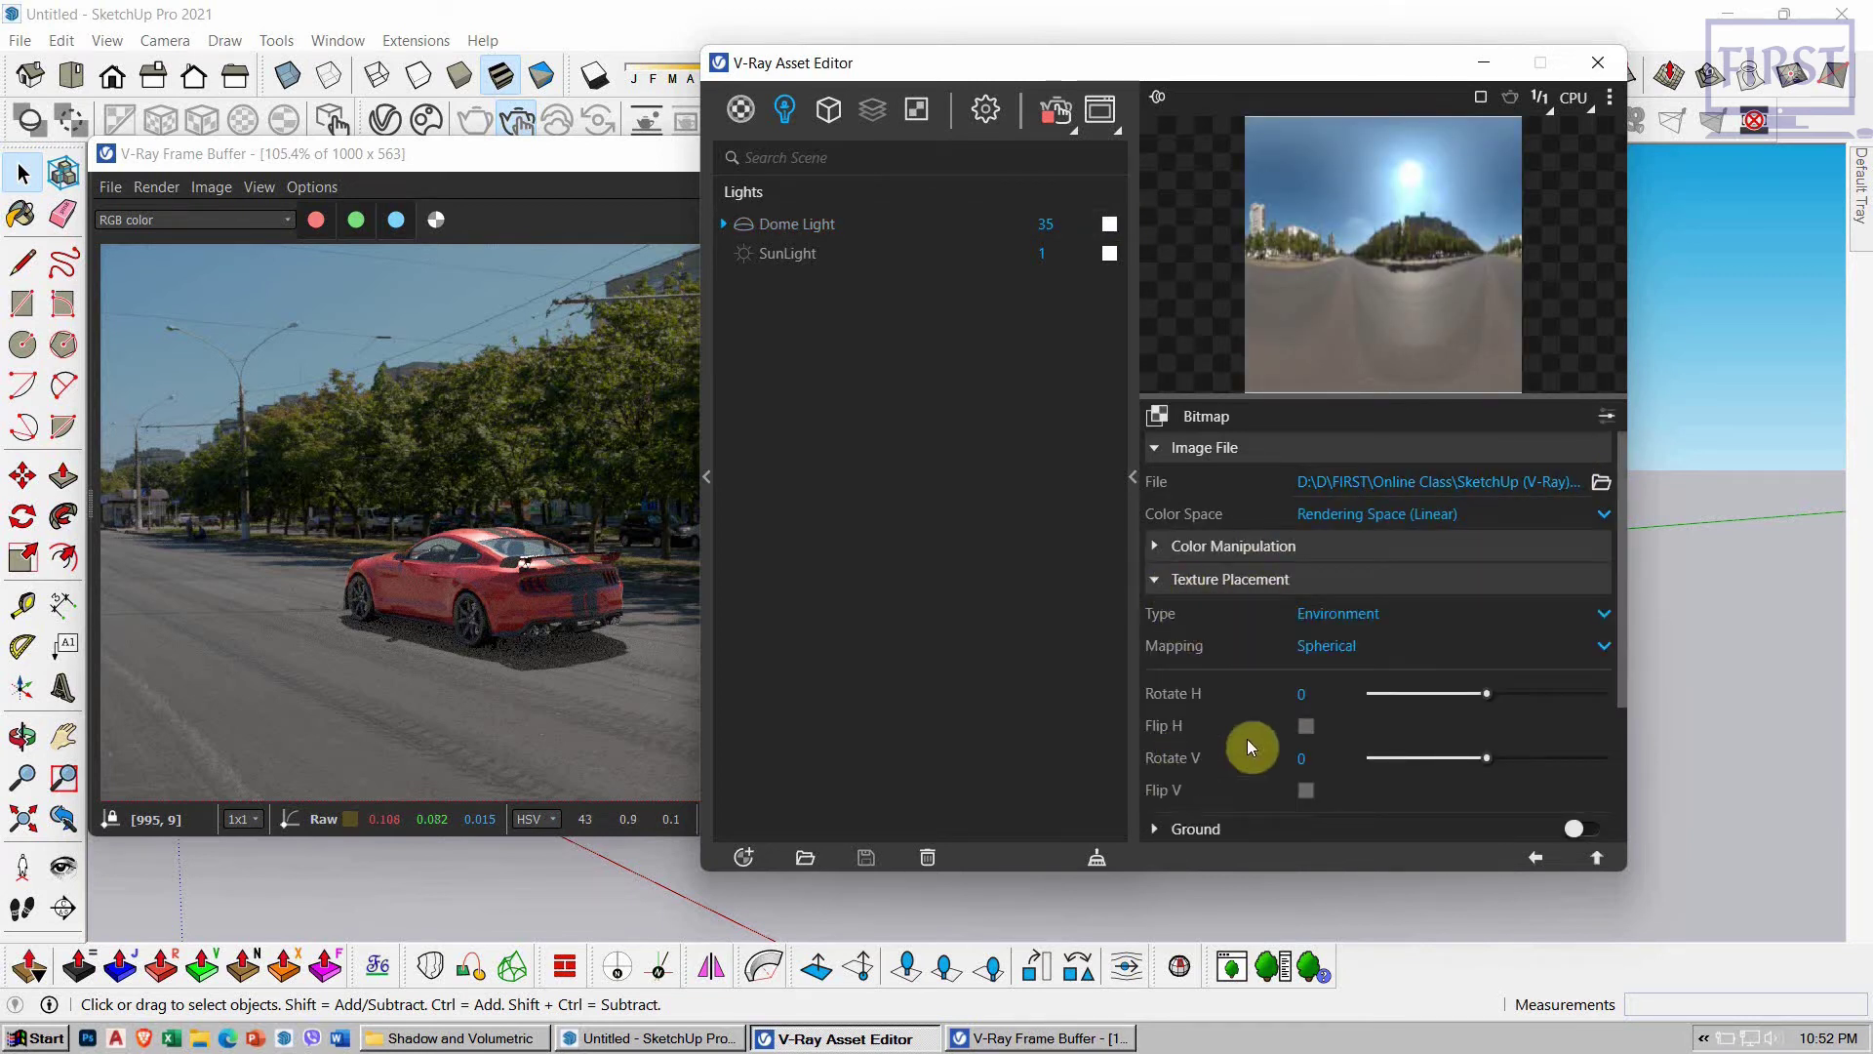
double_click(1336, 695)
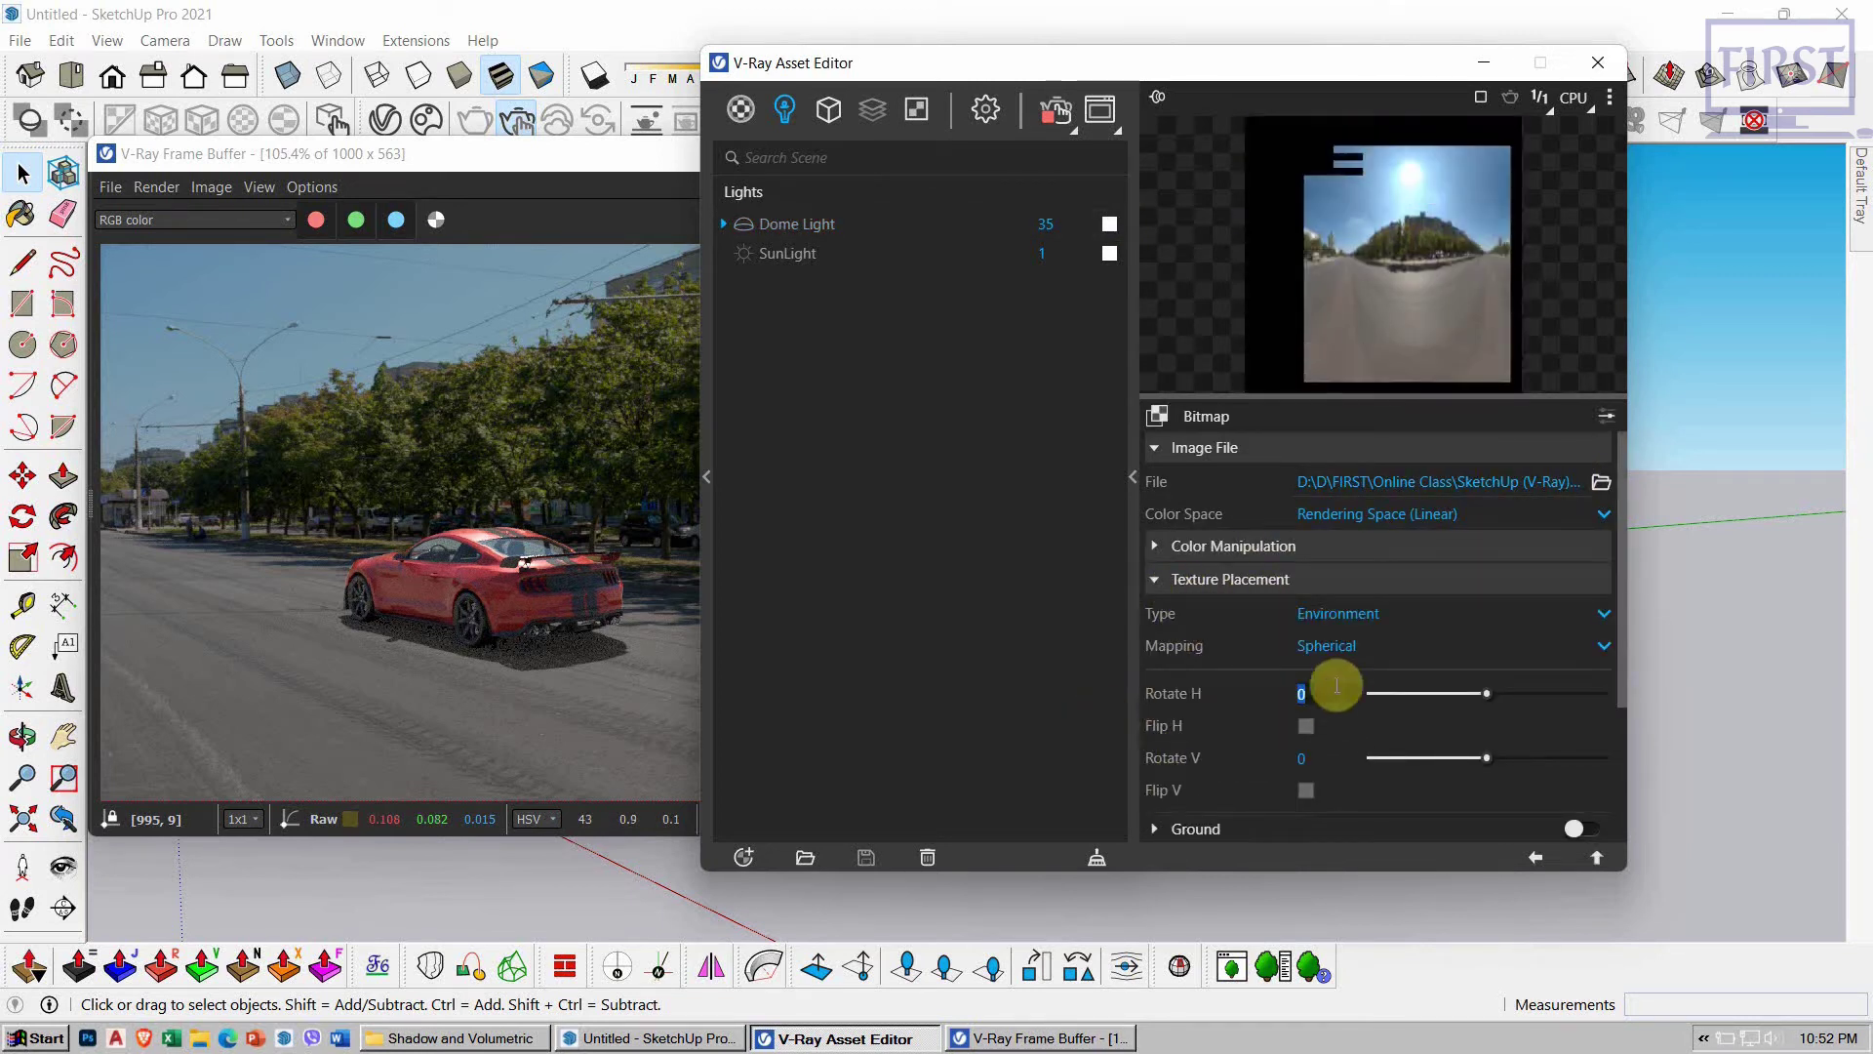
left_click_drag(1267, 62, 1363, 41)
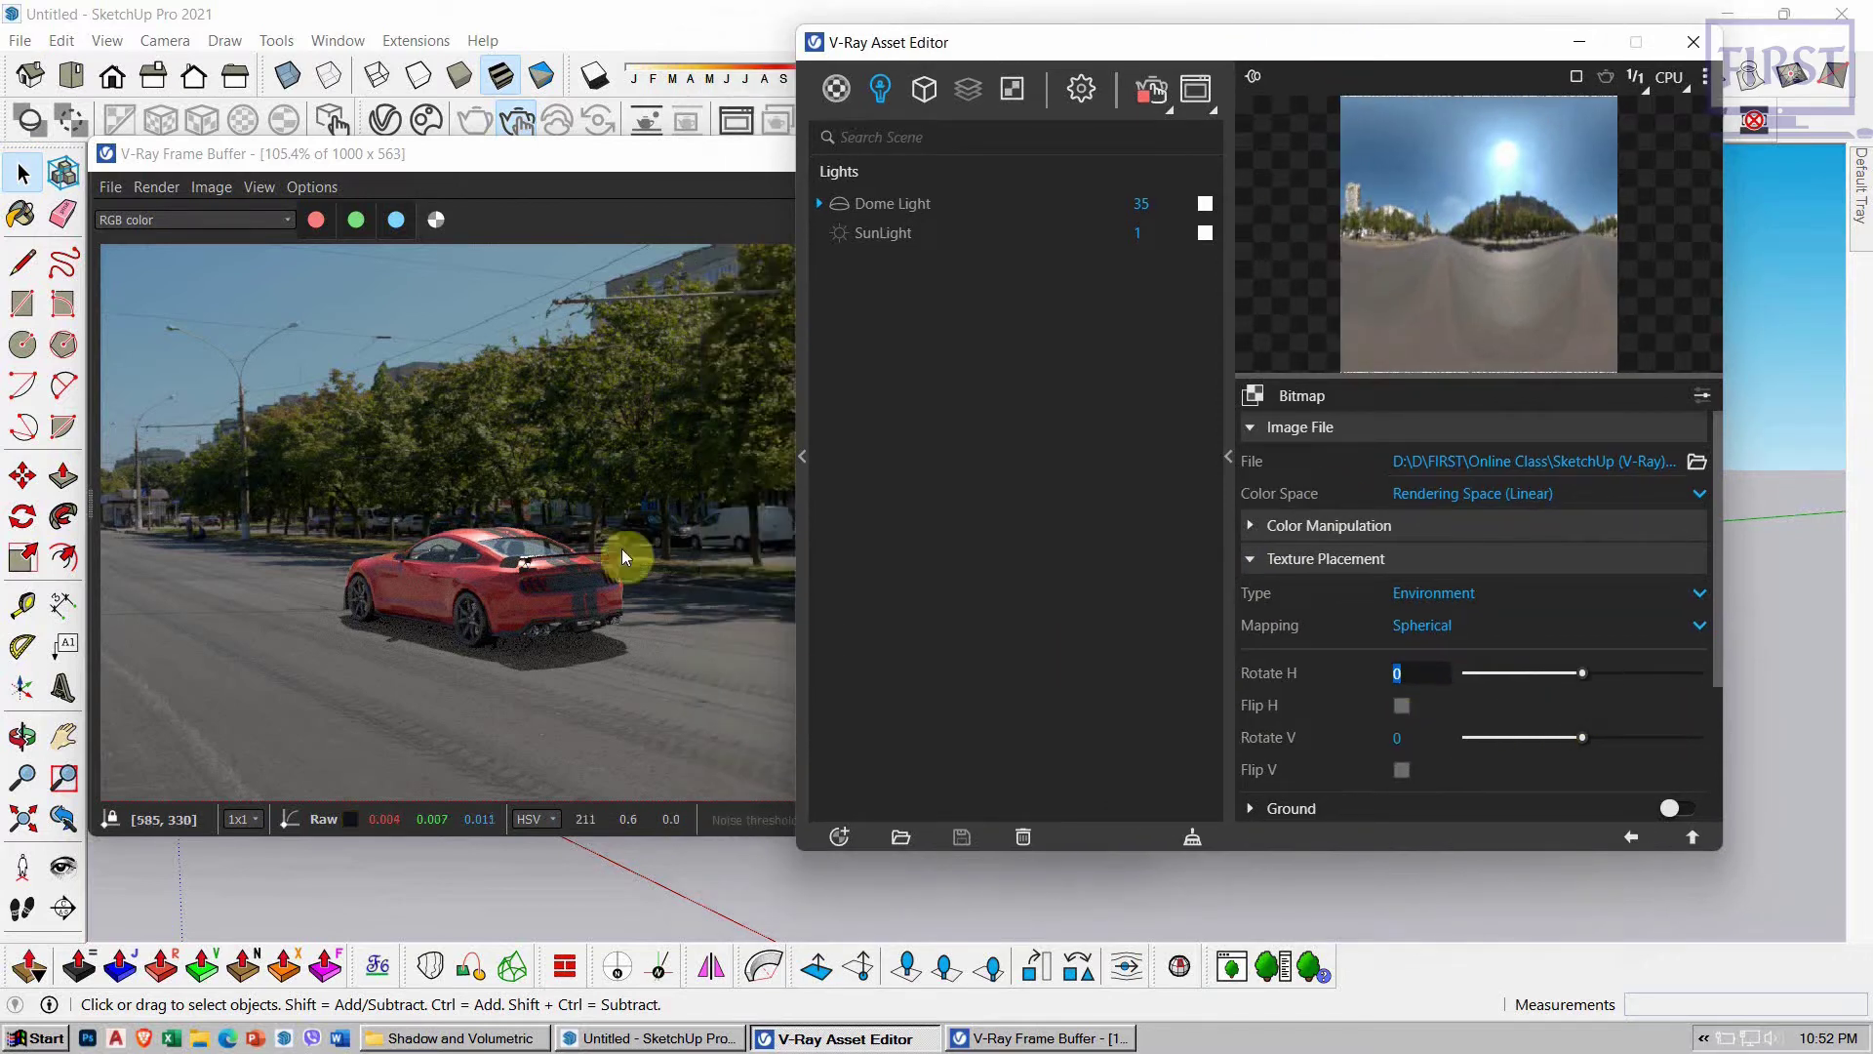
left_click(1577, 672)
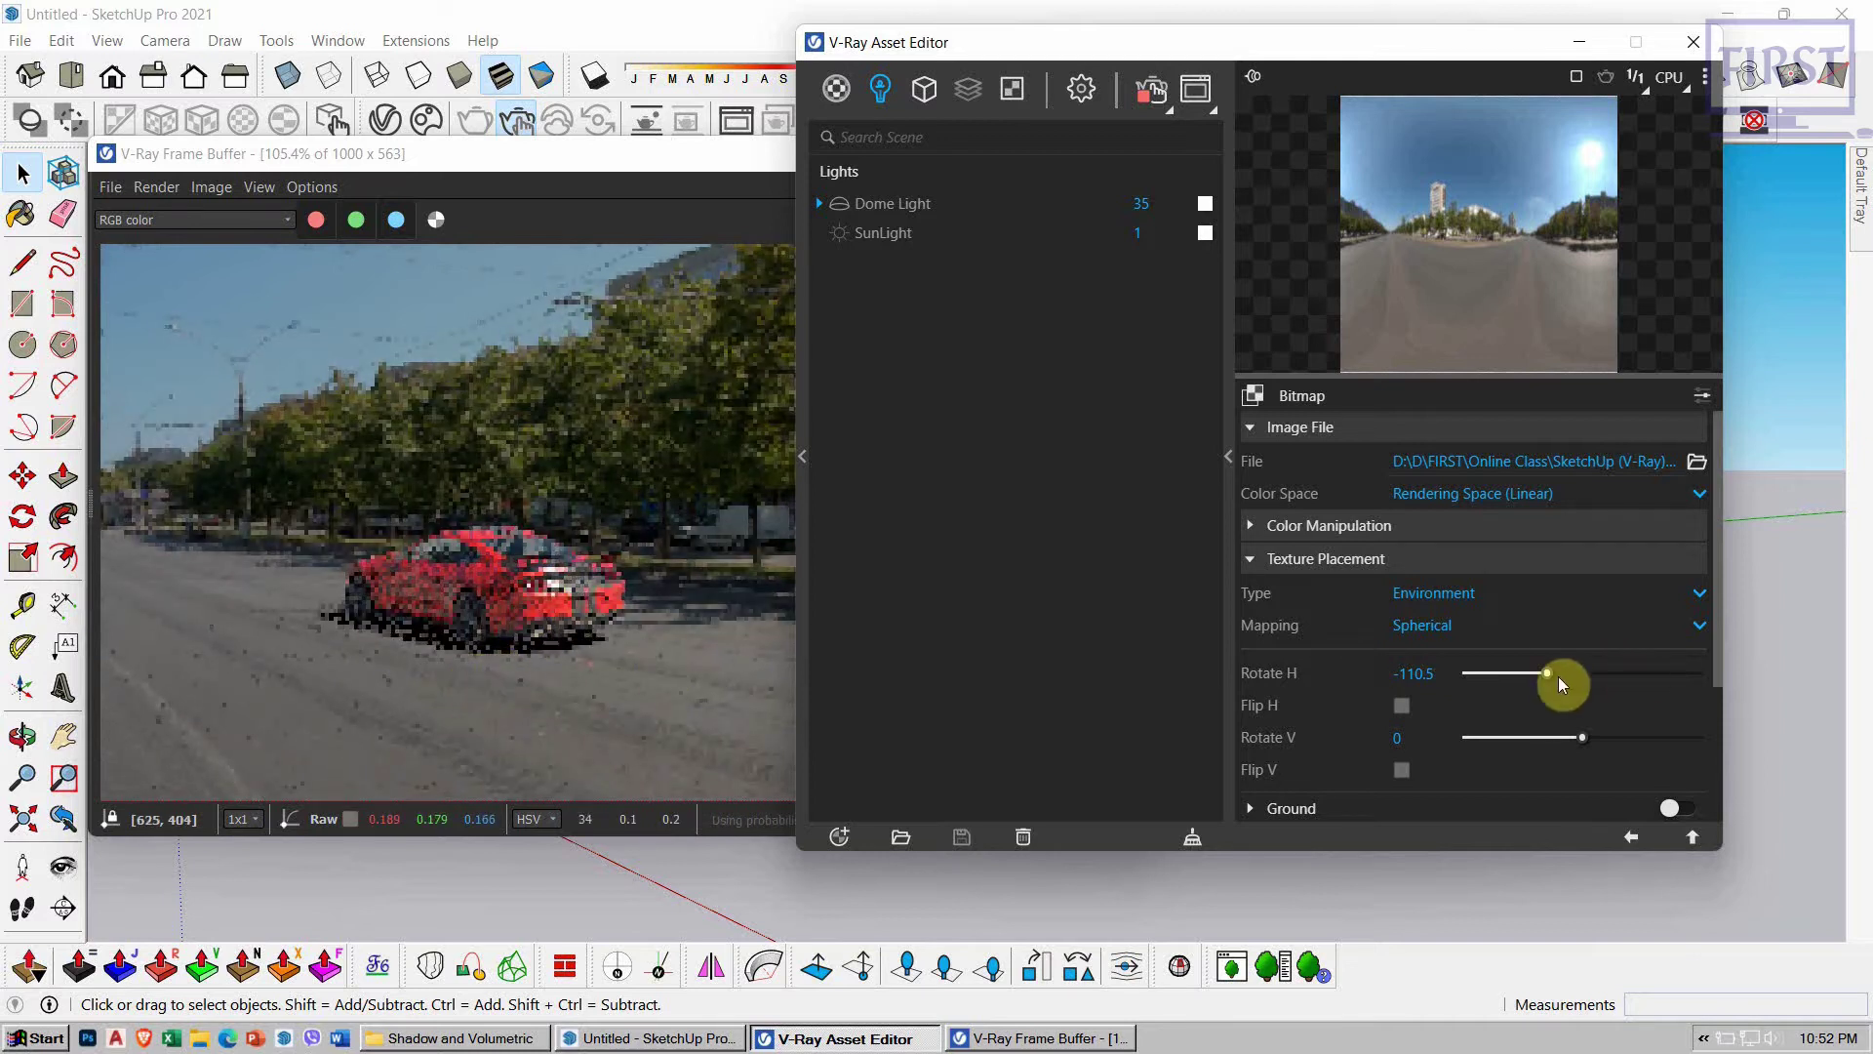
left_click_drag(1545, 672, 1529, 673)
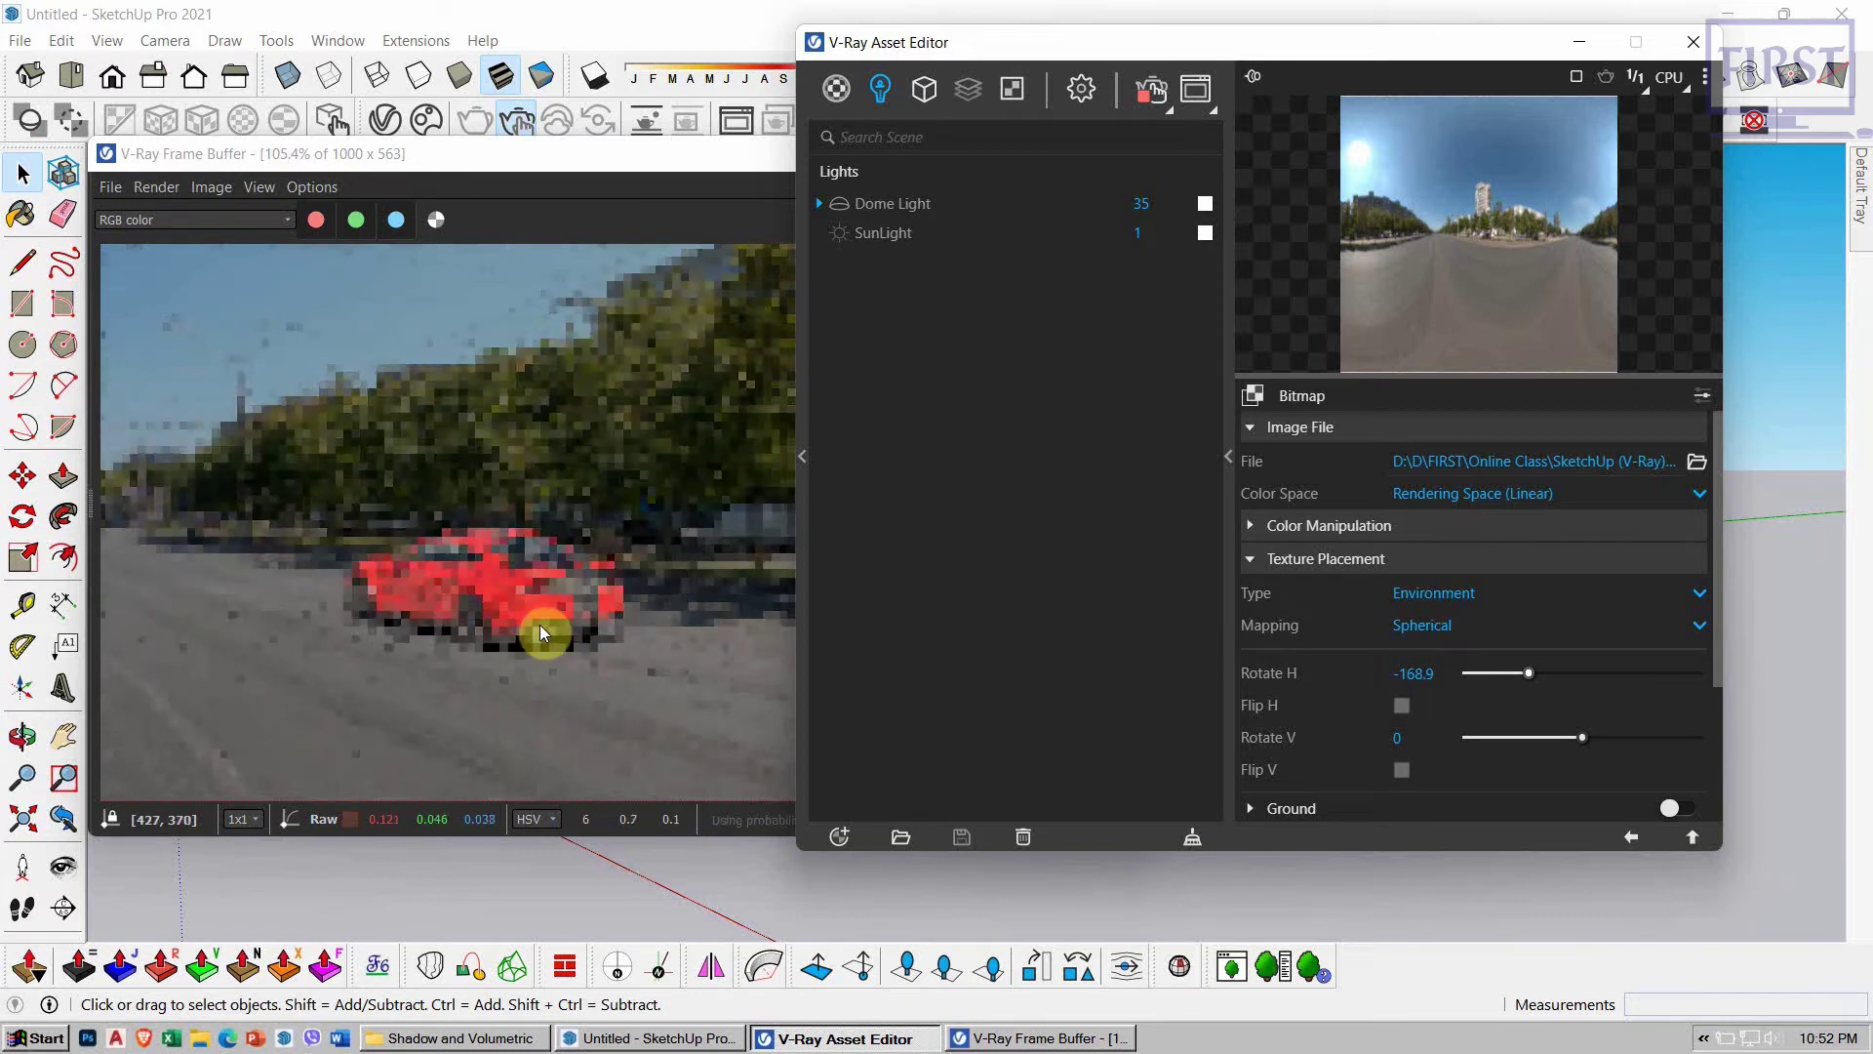
left_click(540, 624)
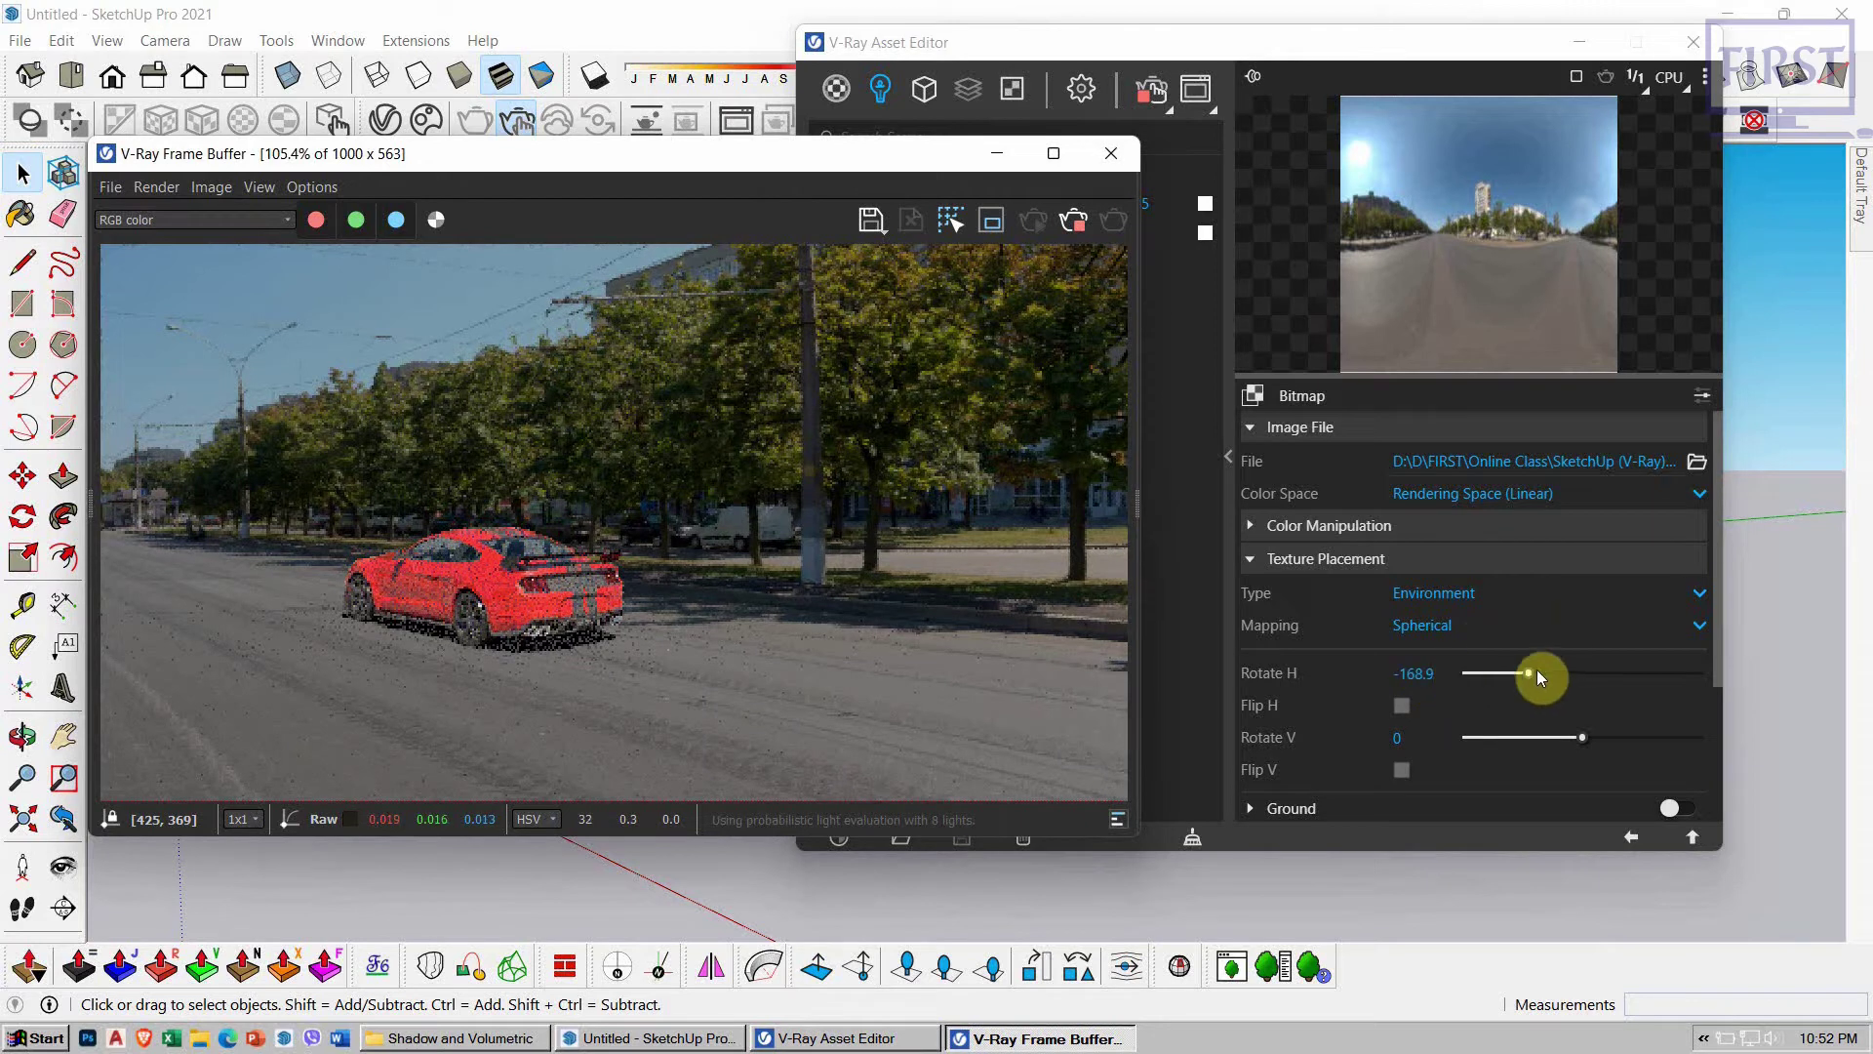
Step: Set the HDR Rotate H to -60, check the render, and show the Materials list
left_click(1415, 675)
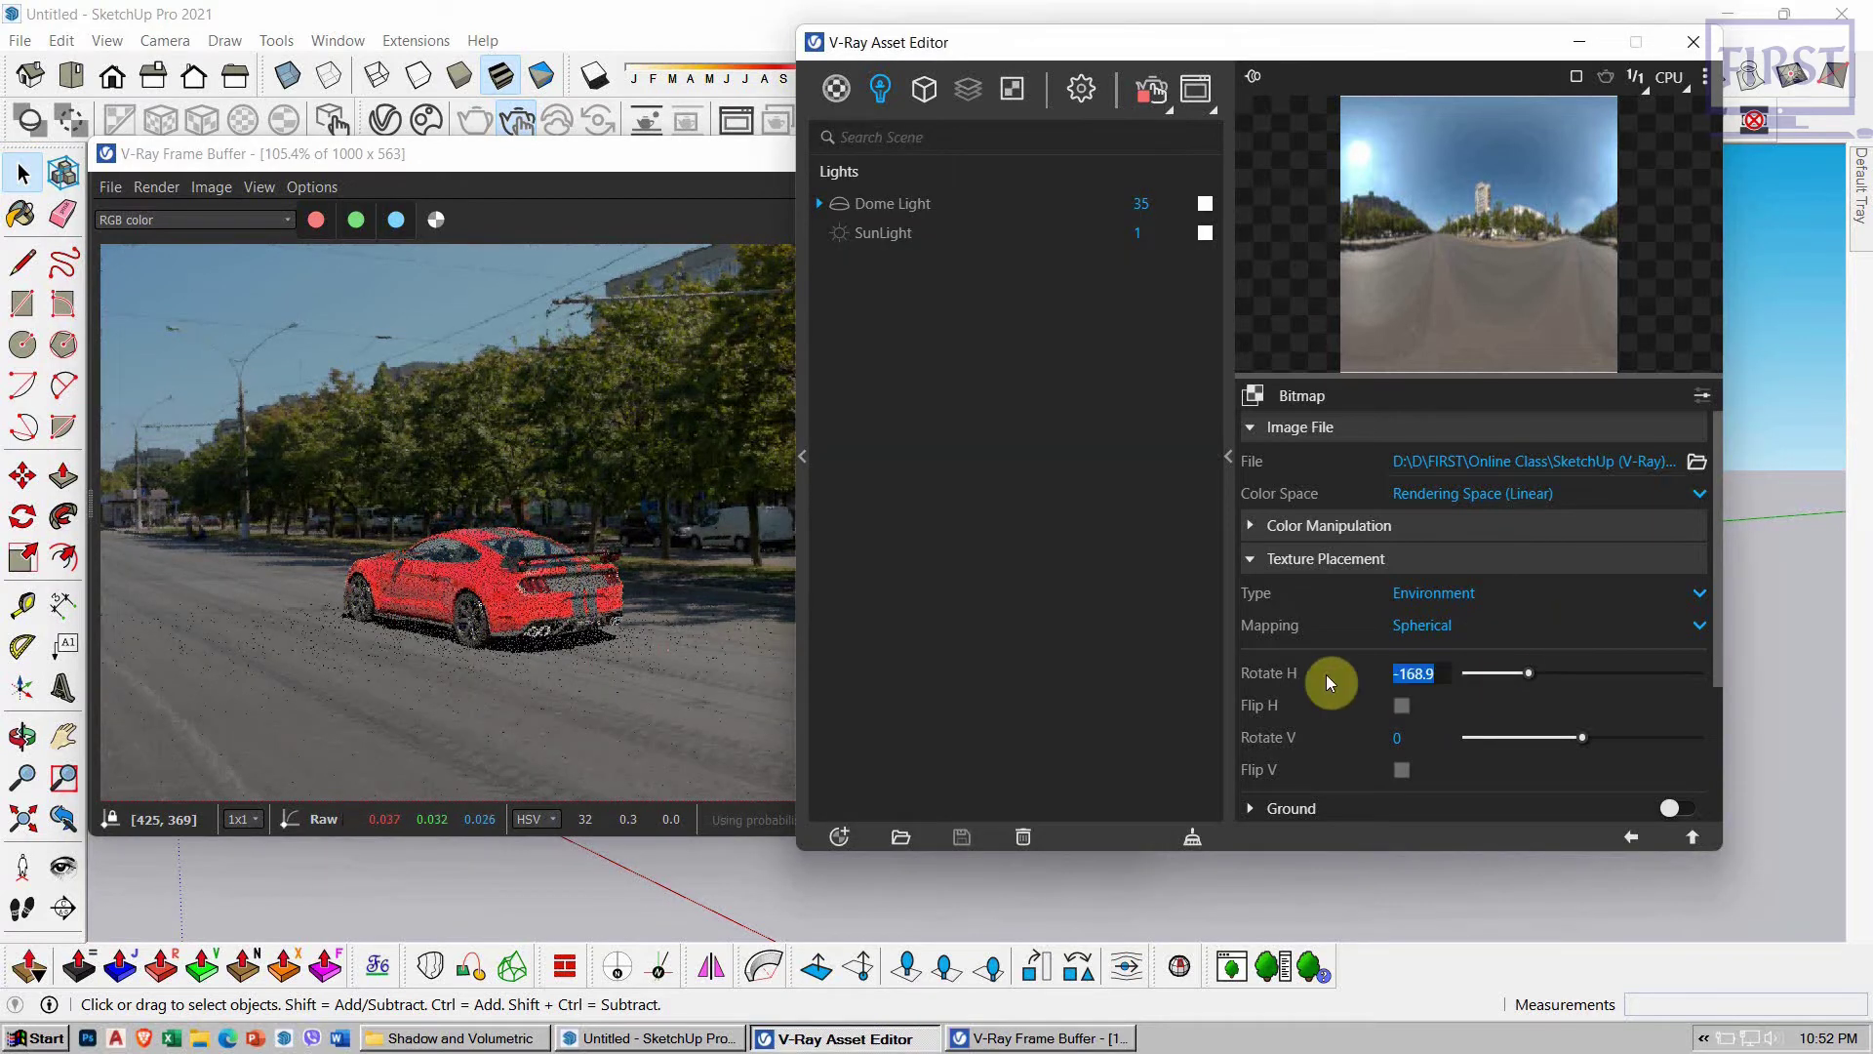
key("BackSpace")
type("60")
key("Return")
left_click(542, 601)
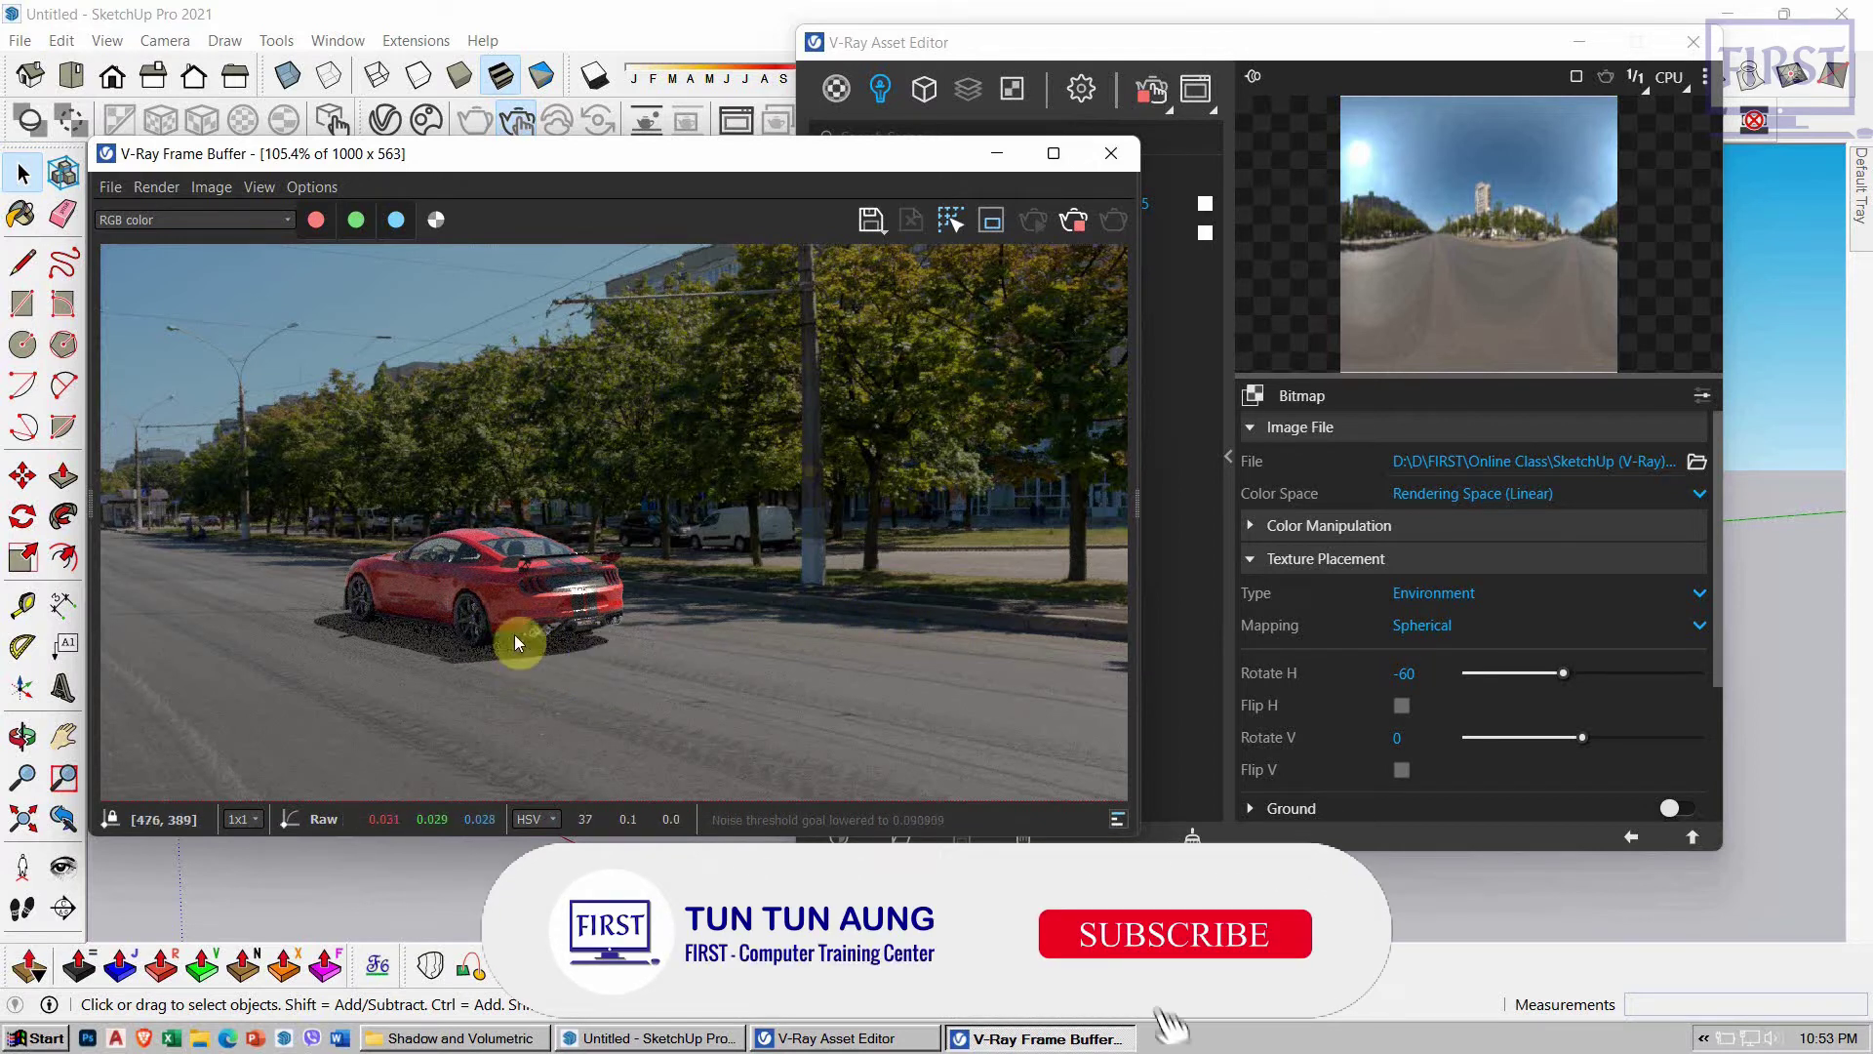
left_click(1281, 46)
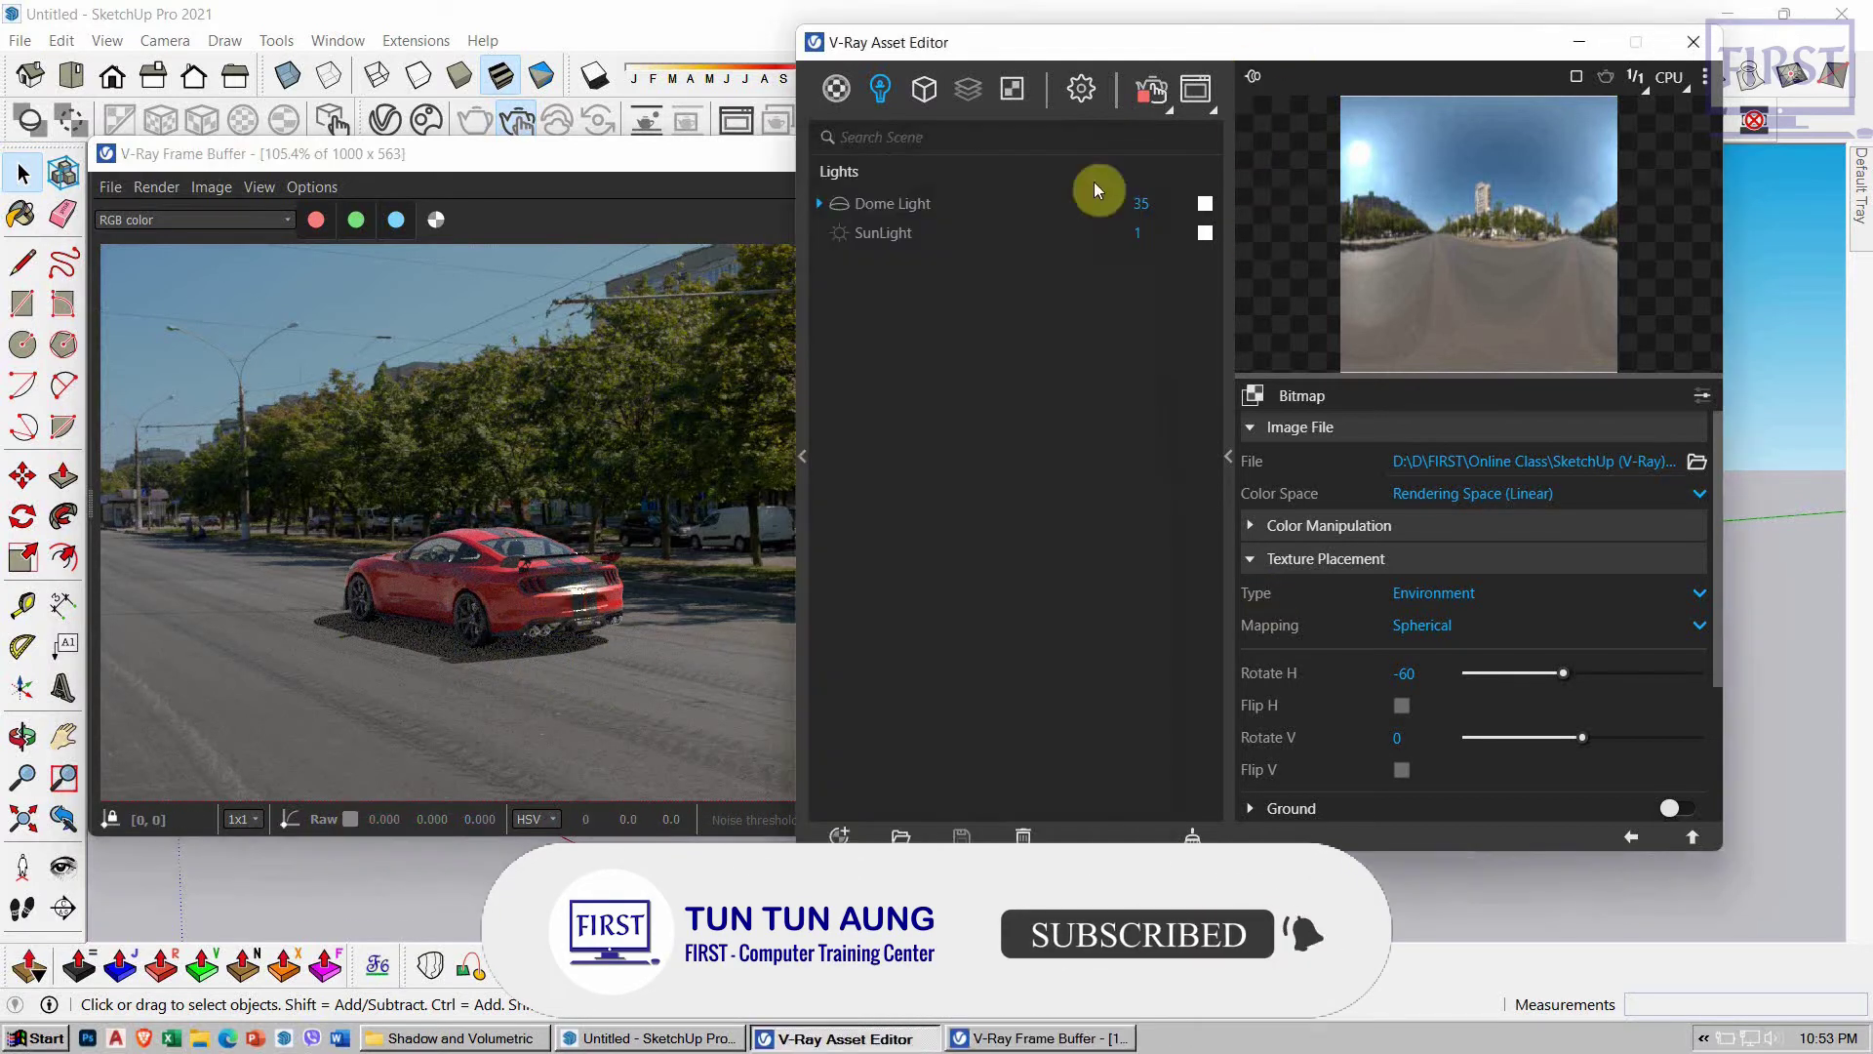
left_click(400, 644)
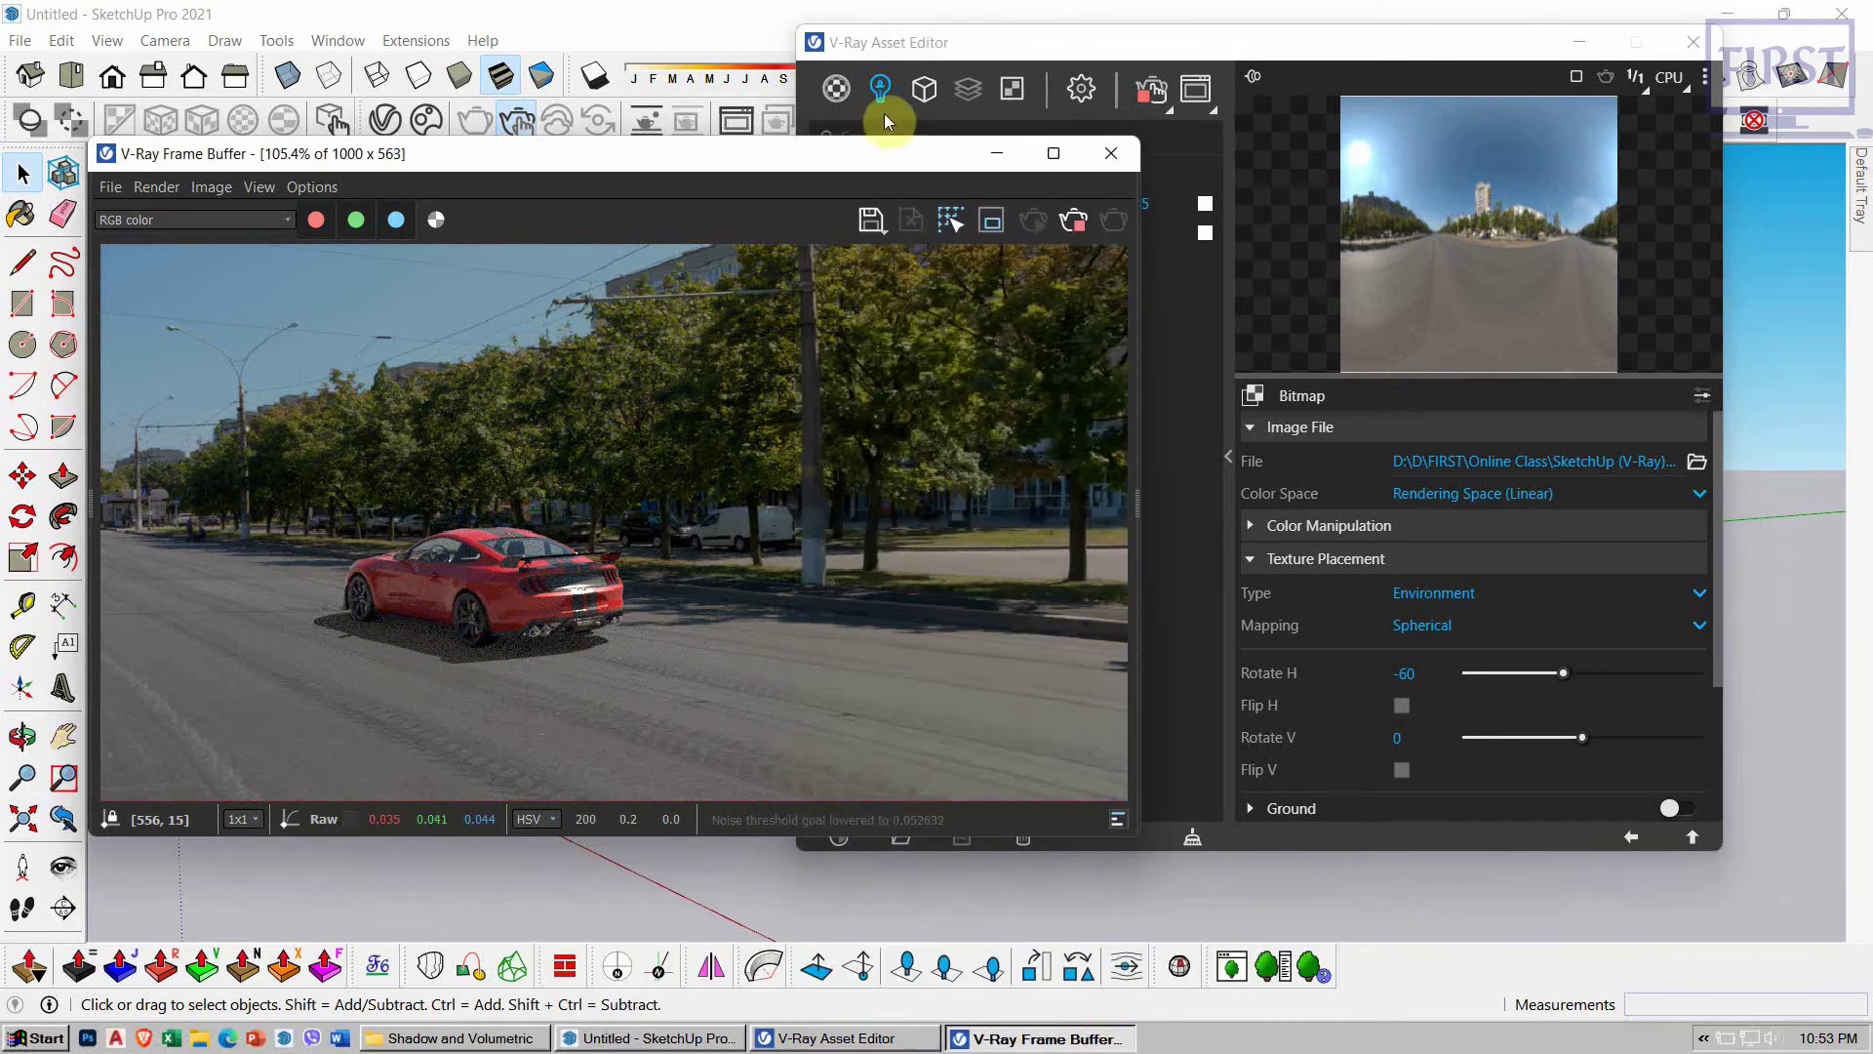
left_click(836, 88)
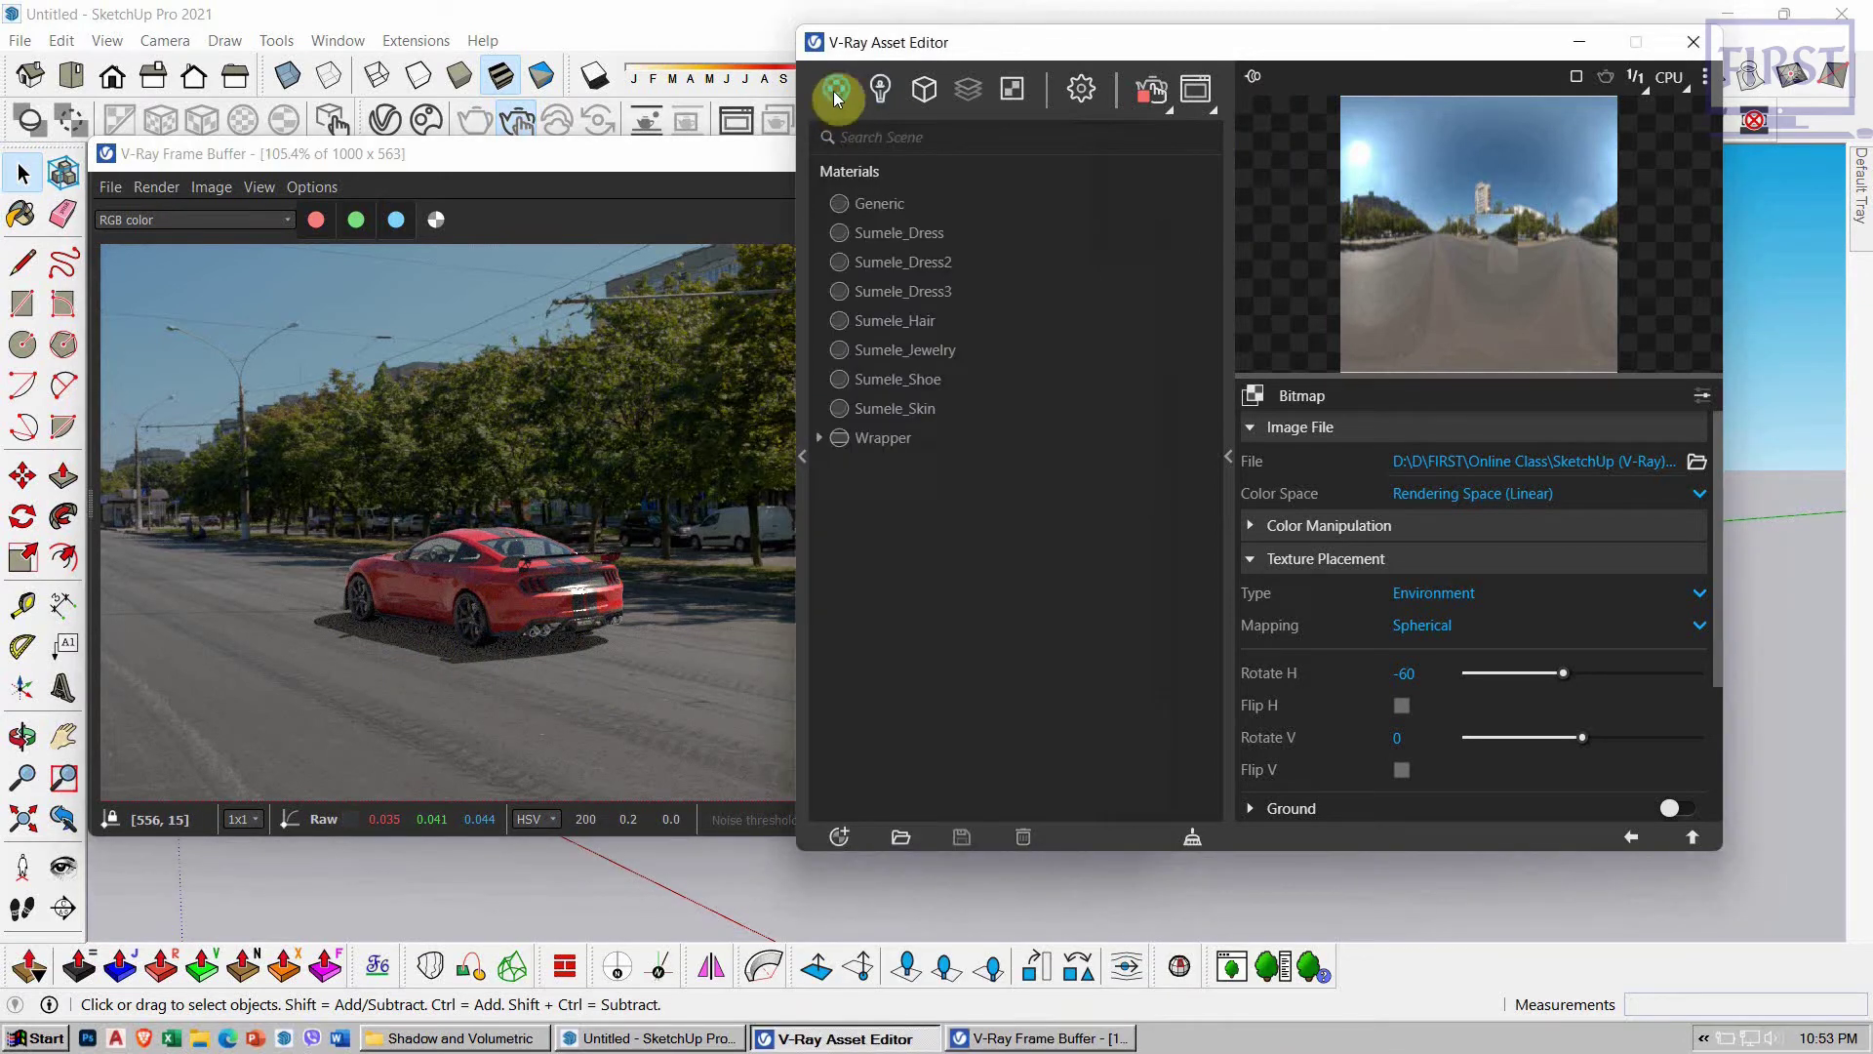
Step: Open the Wrapper material's matte options and lighten the shadow tint to grey
left_click(878, 441)
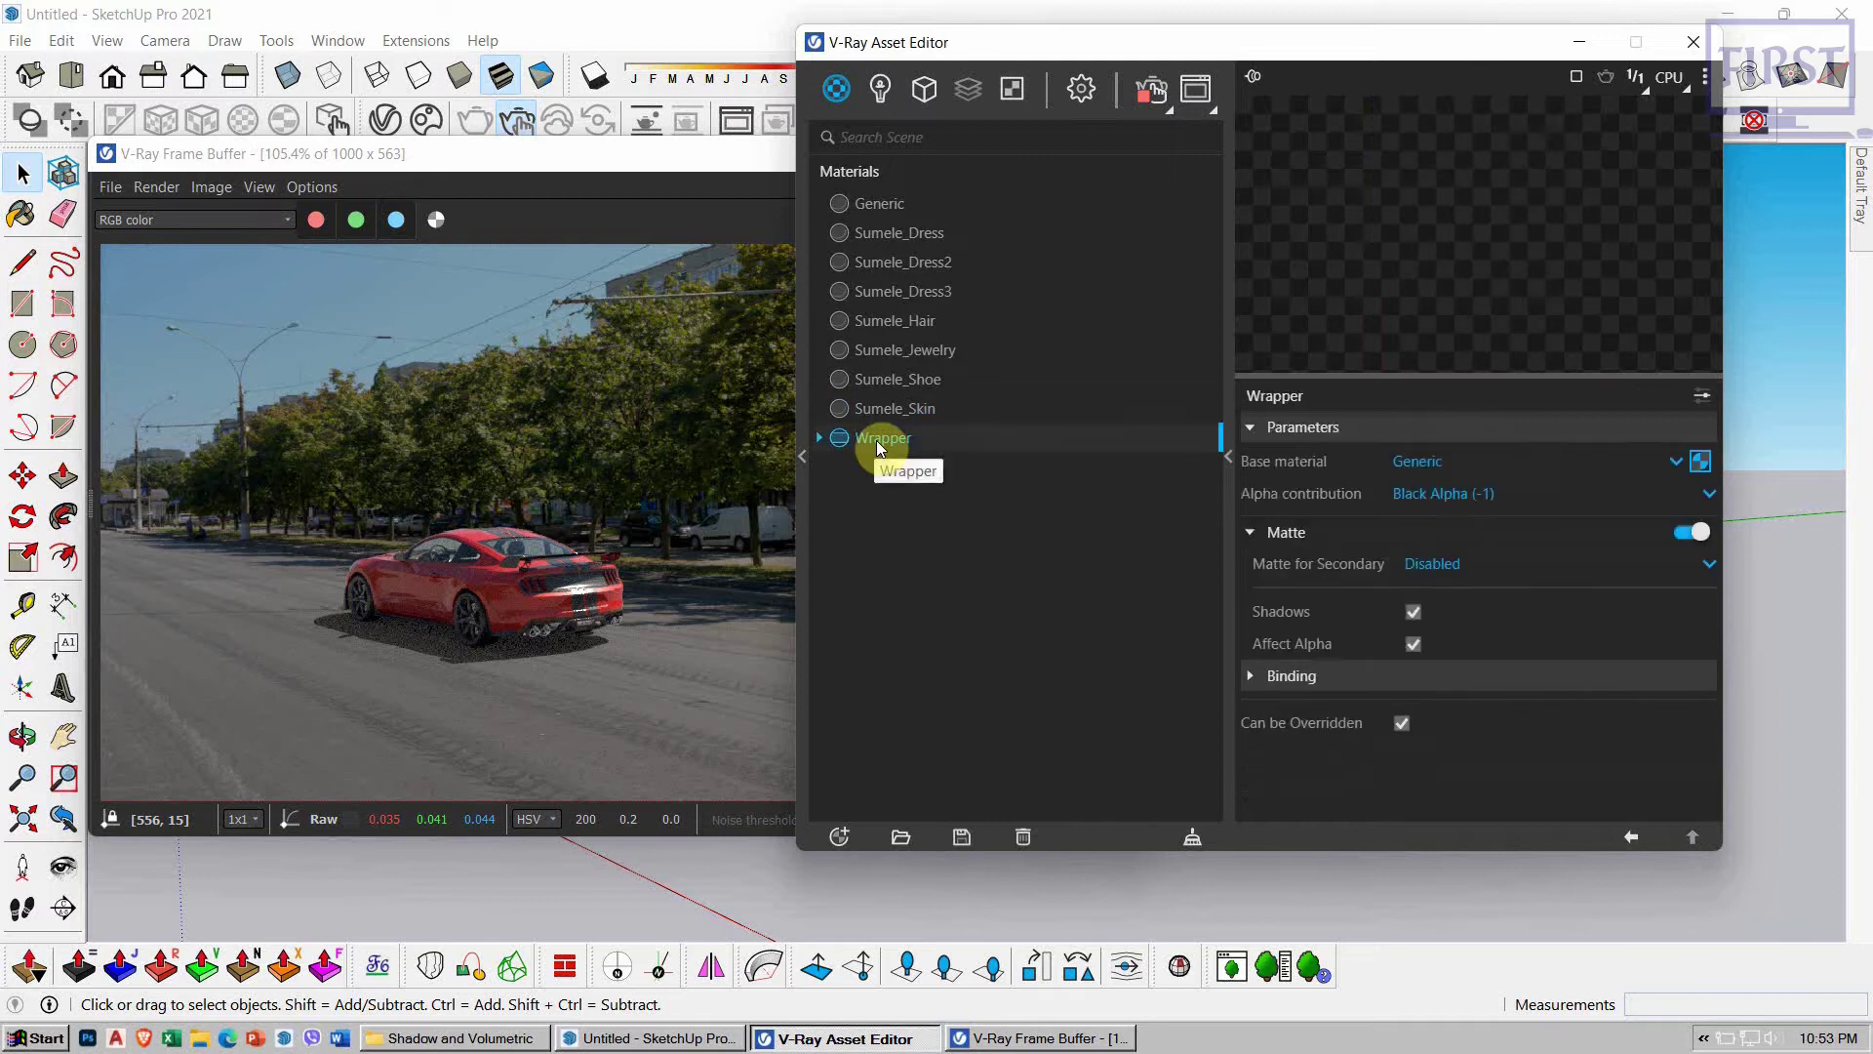
left_click(1700, 398)
scroll(1327, 717, "down", 2)
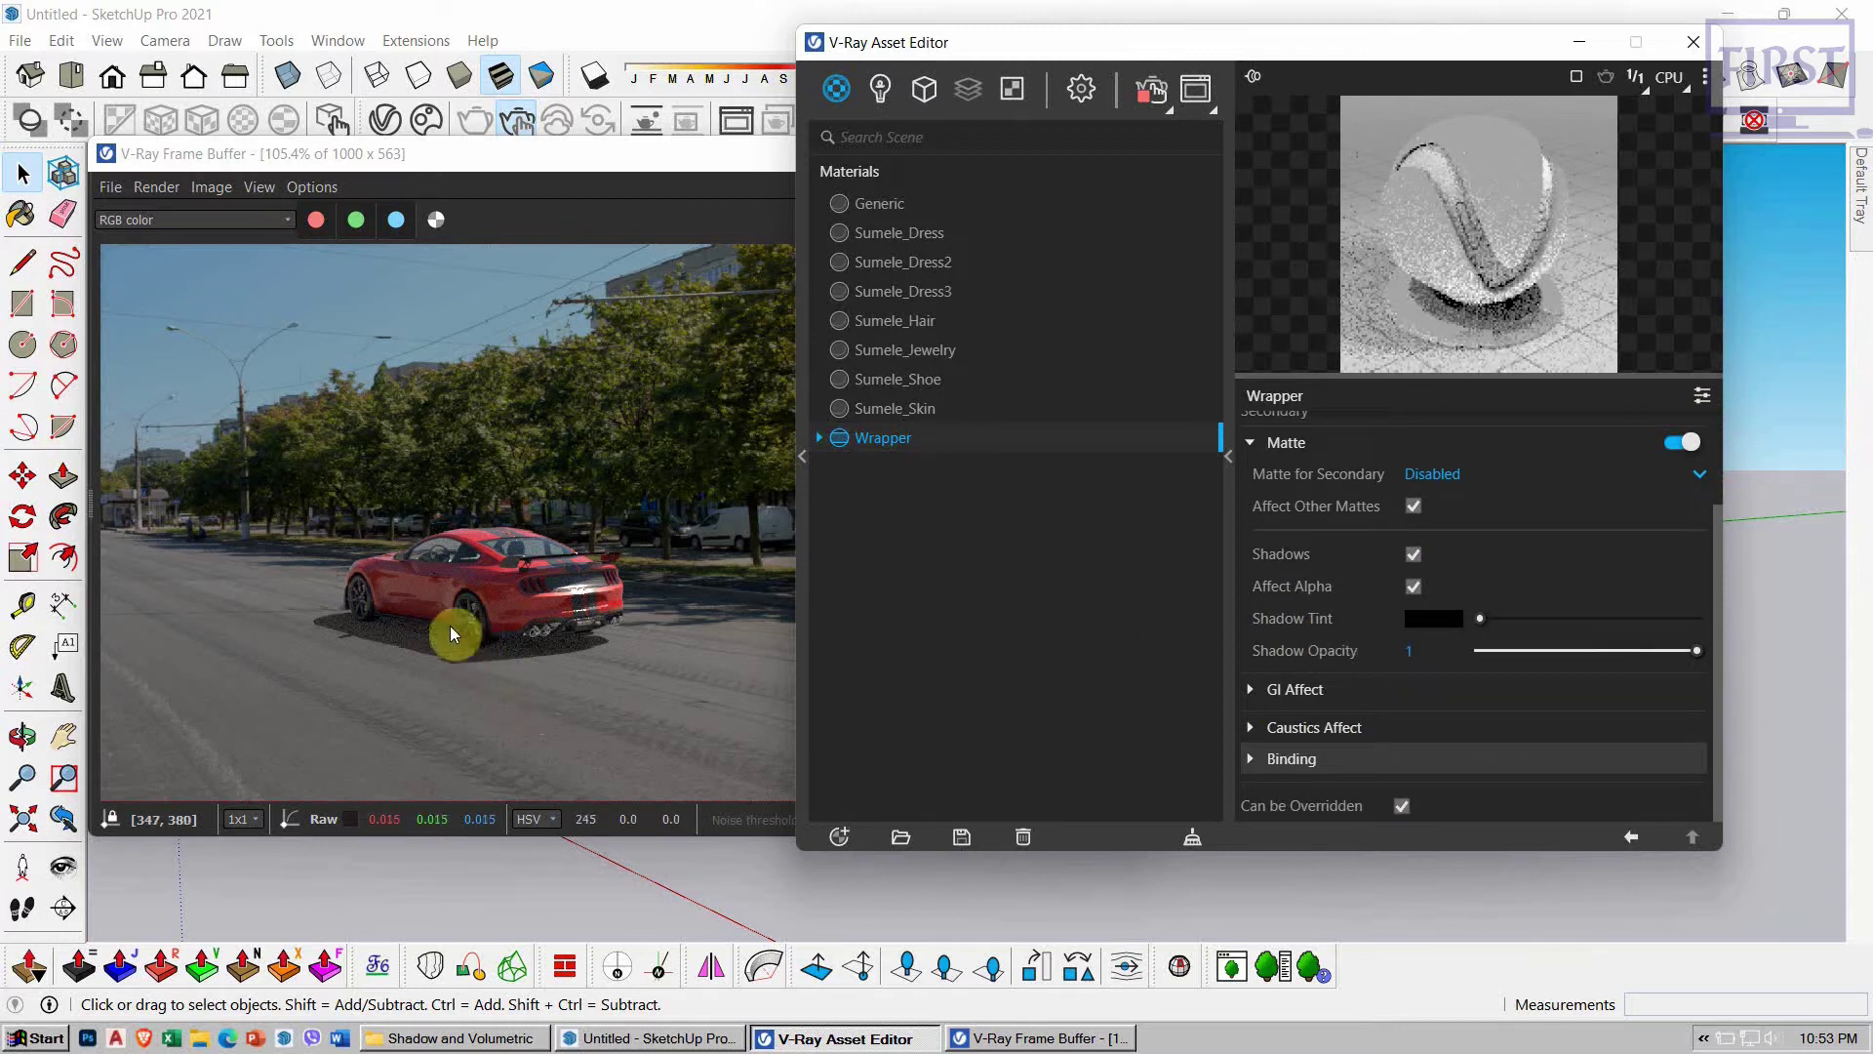
left_click_drag(1483, 617, 1518, 617)
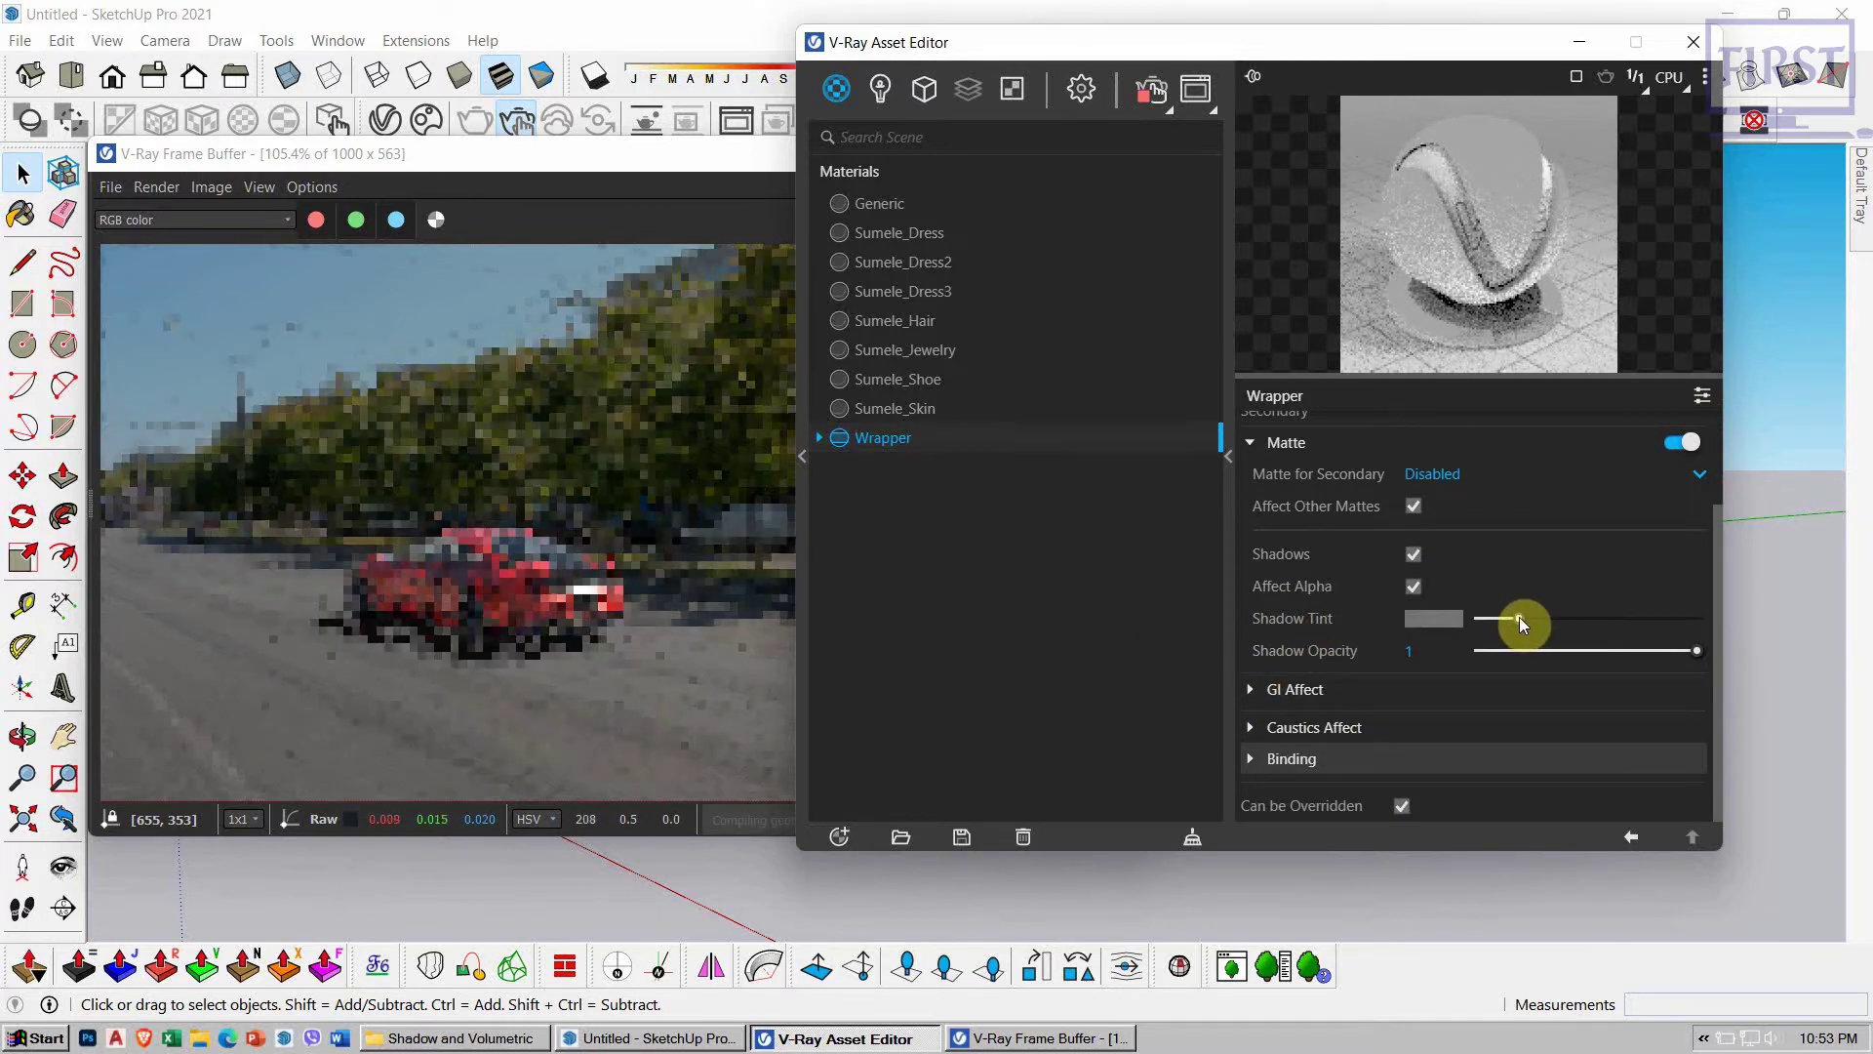
left_click_drag(1518, 616, 1602, 618)
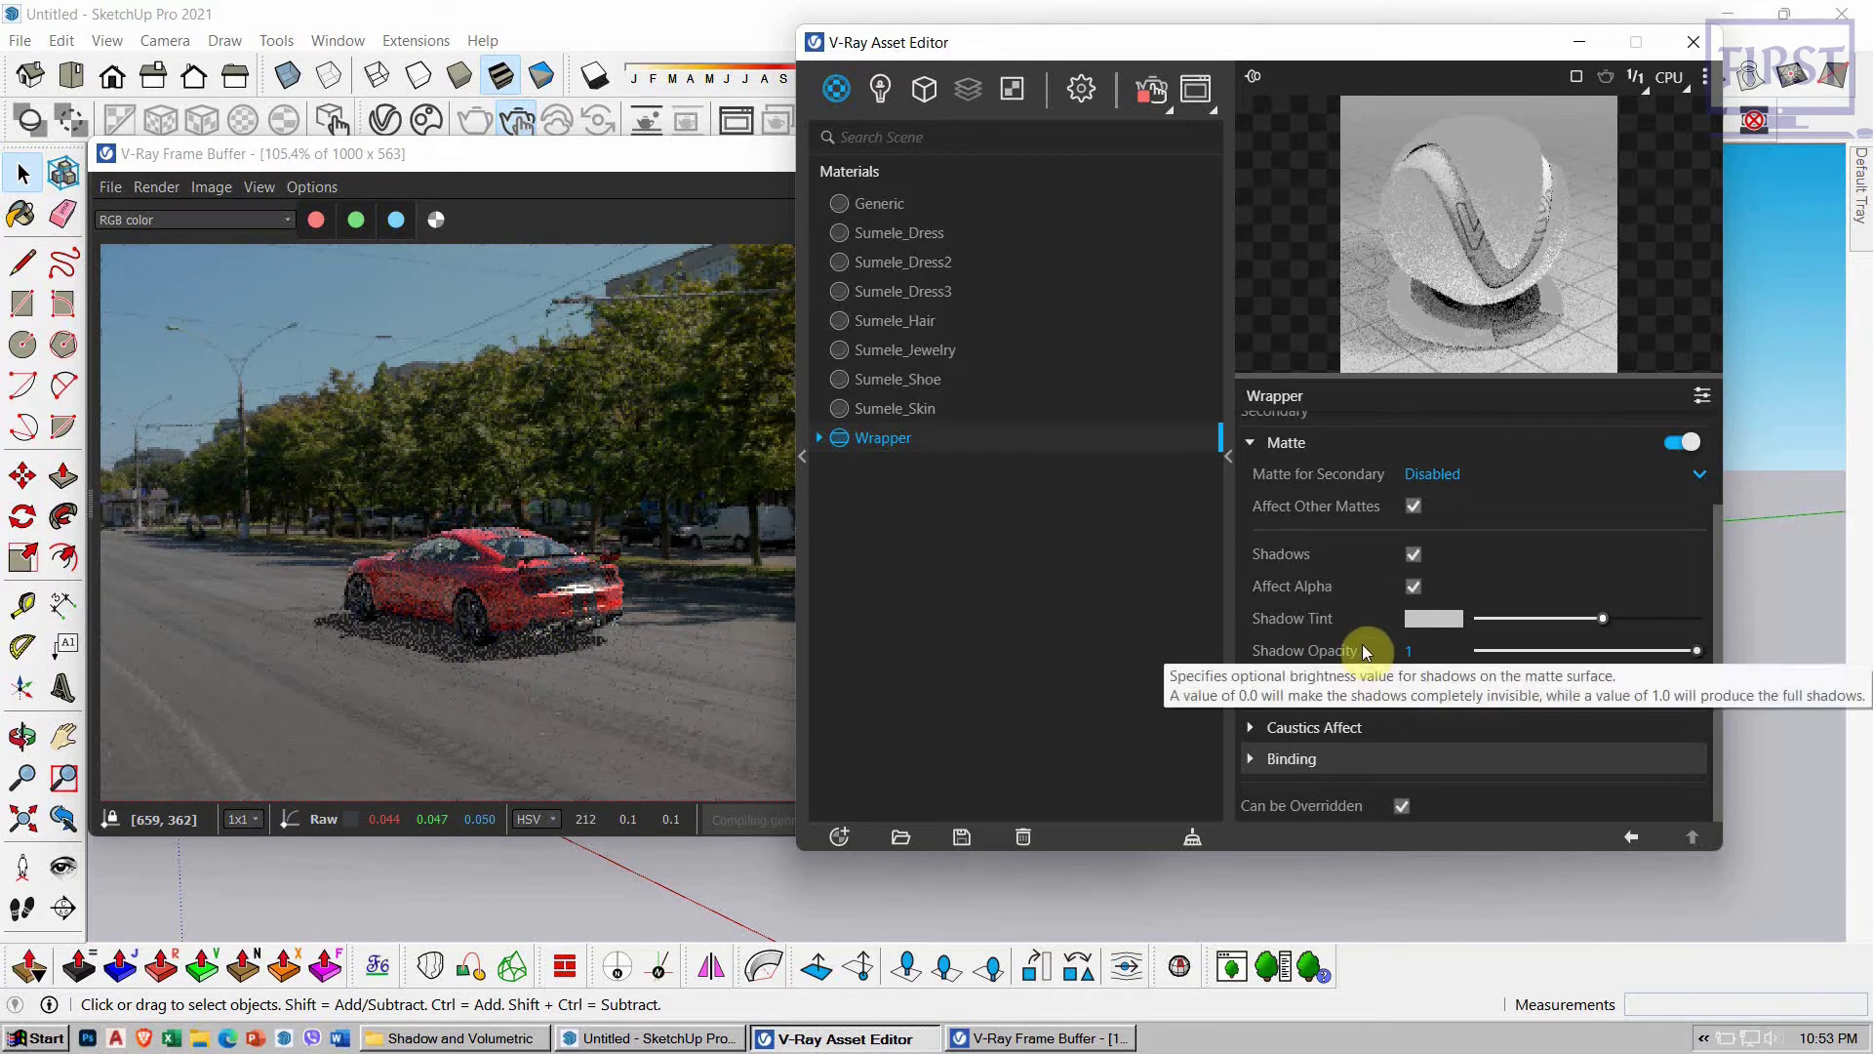
Step: Tune the matte Shadow Opacity from 0.87 to 0.93, checking the render shadow
left_click_drag(1695, 645, 1668, 648)
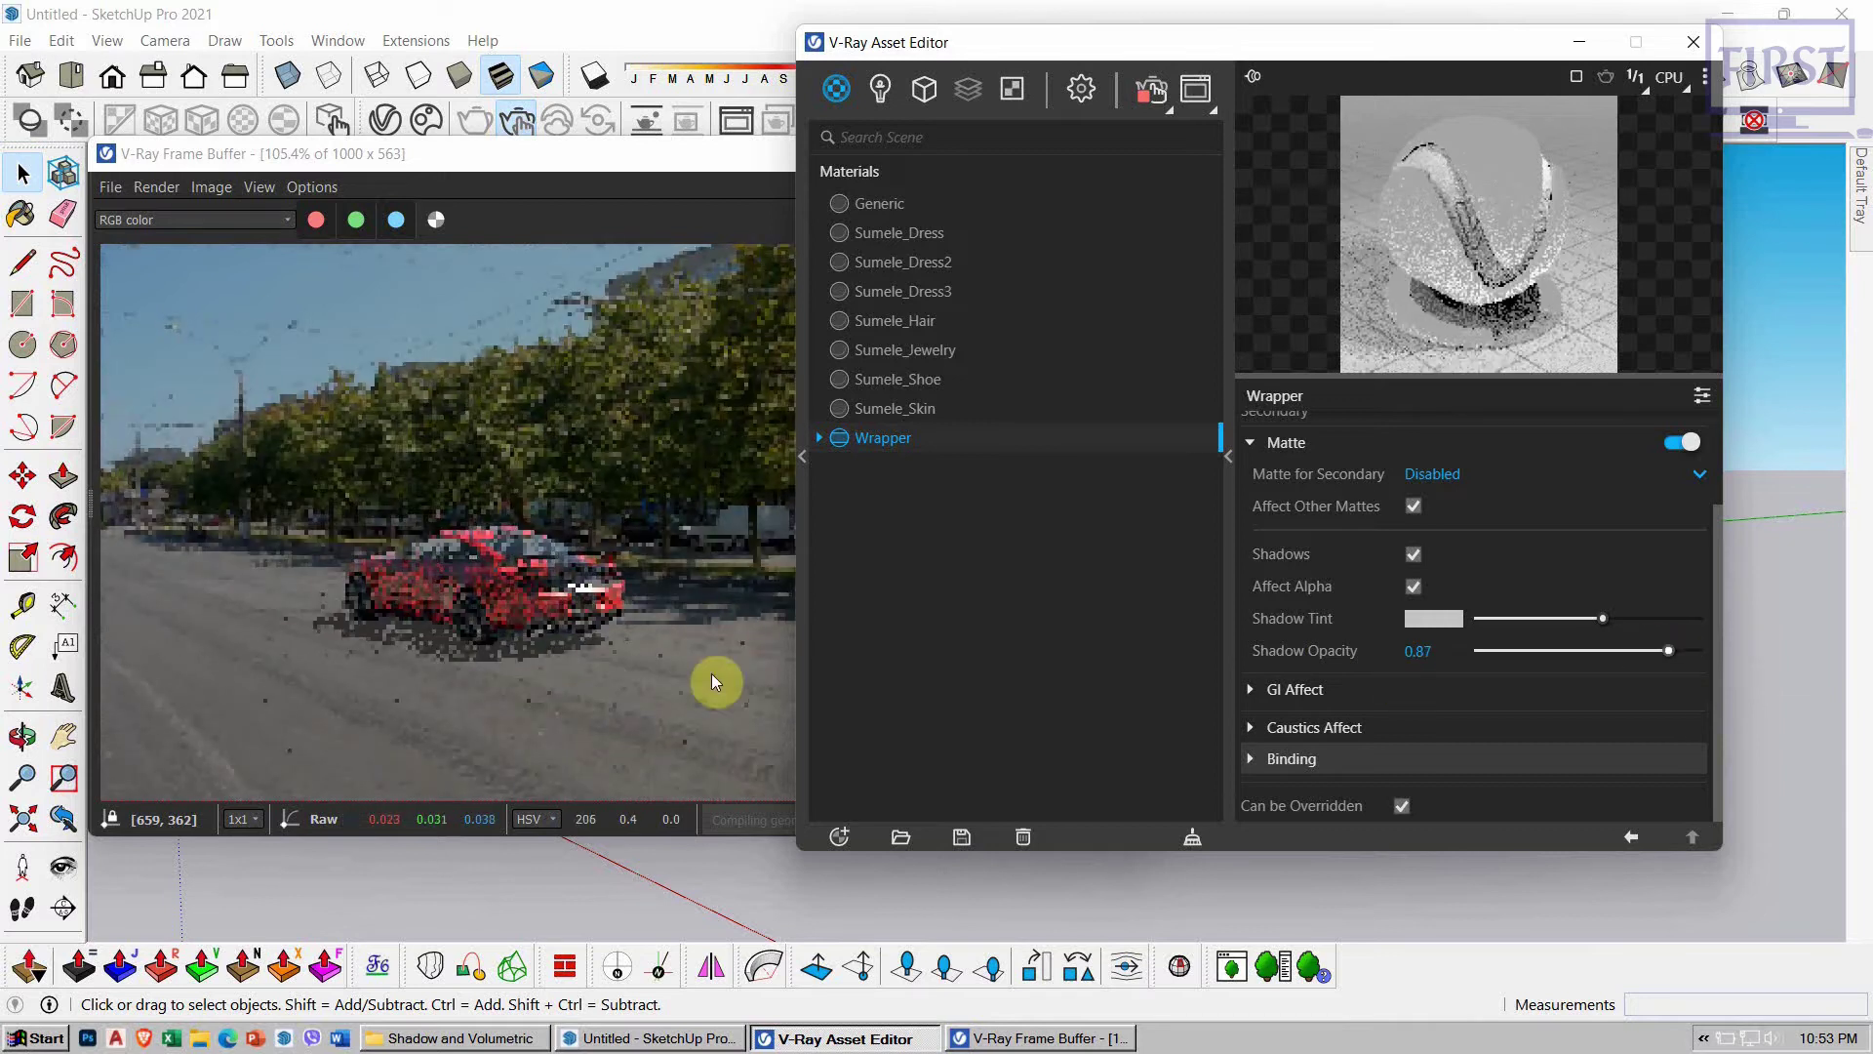
left_click(464, 644)
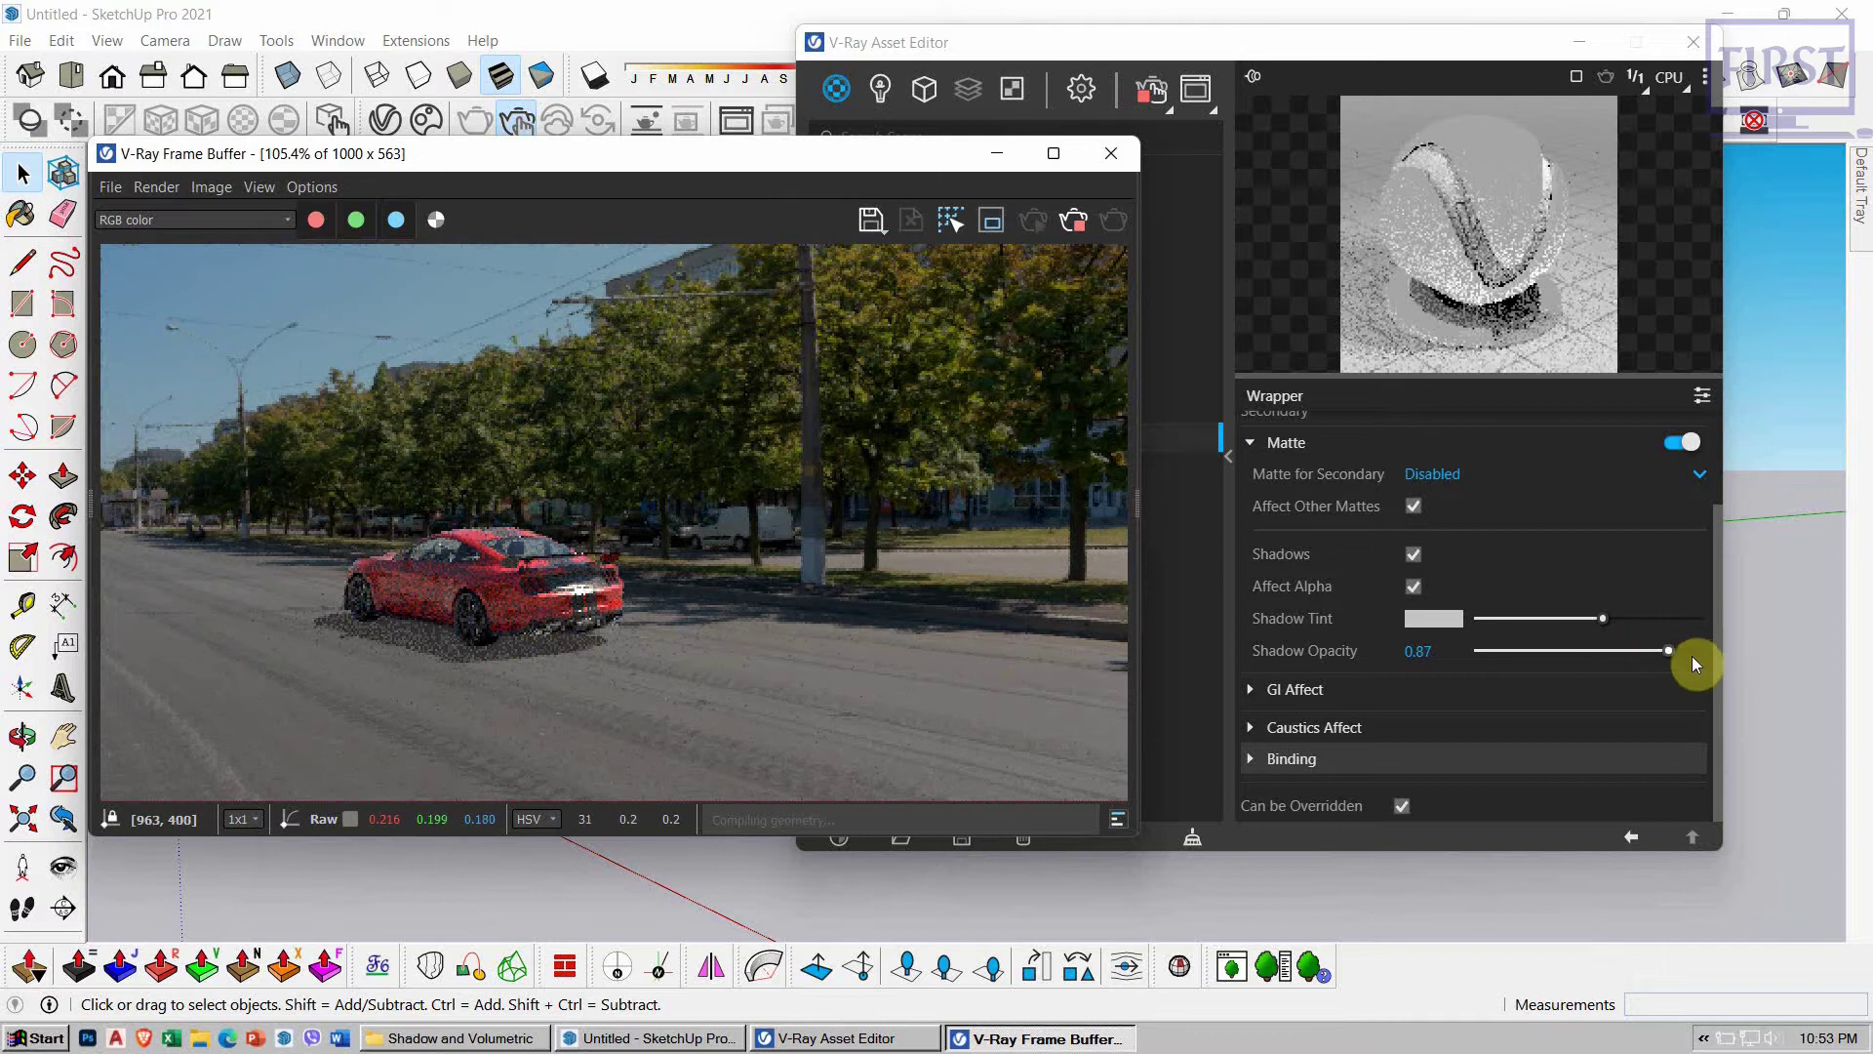
left_click_drag(1668, 656, 1675, 651)
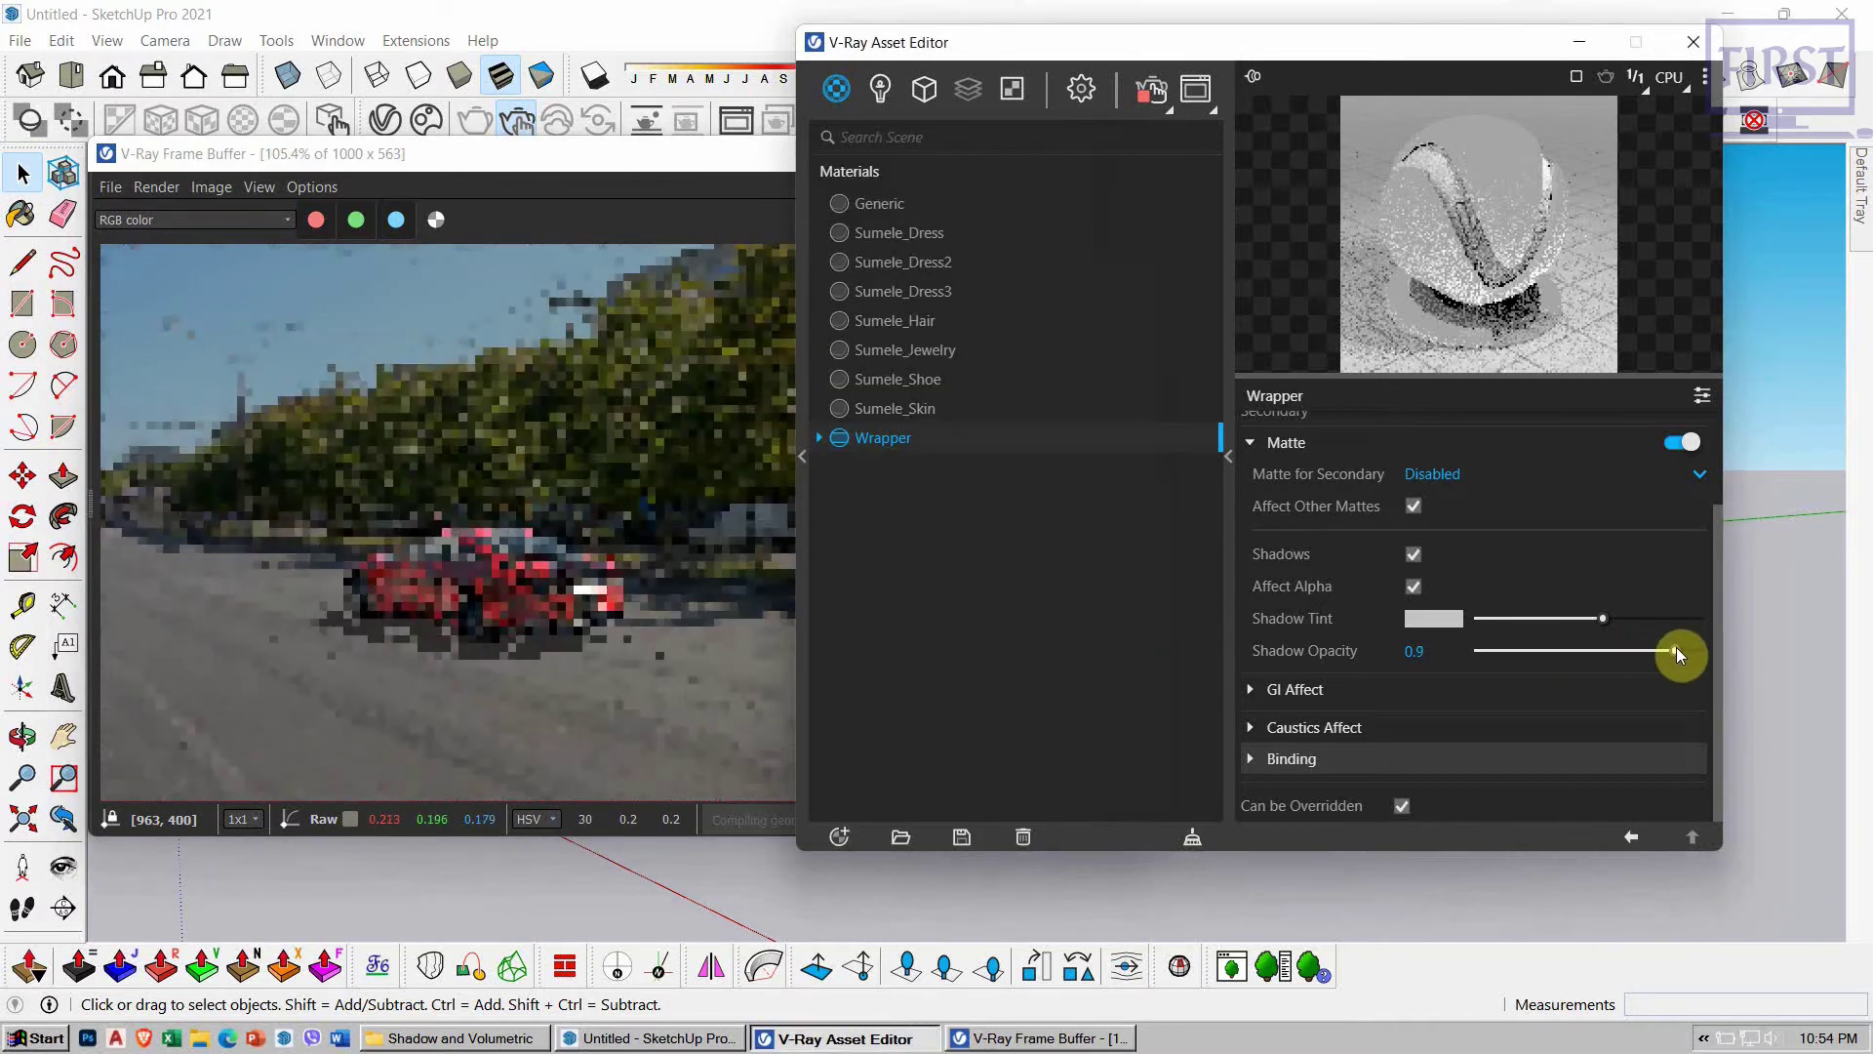
left_click(652, 673)
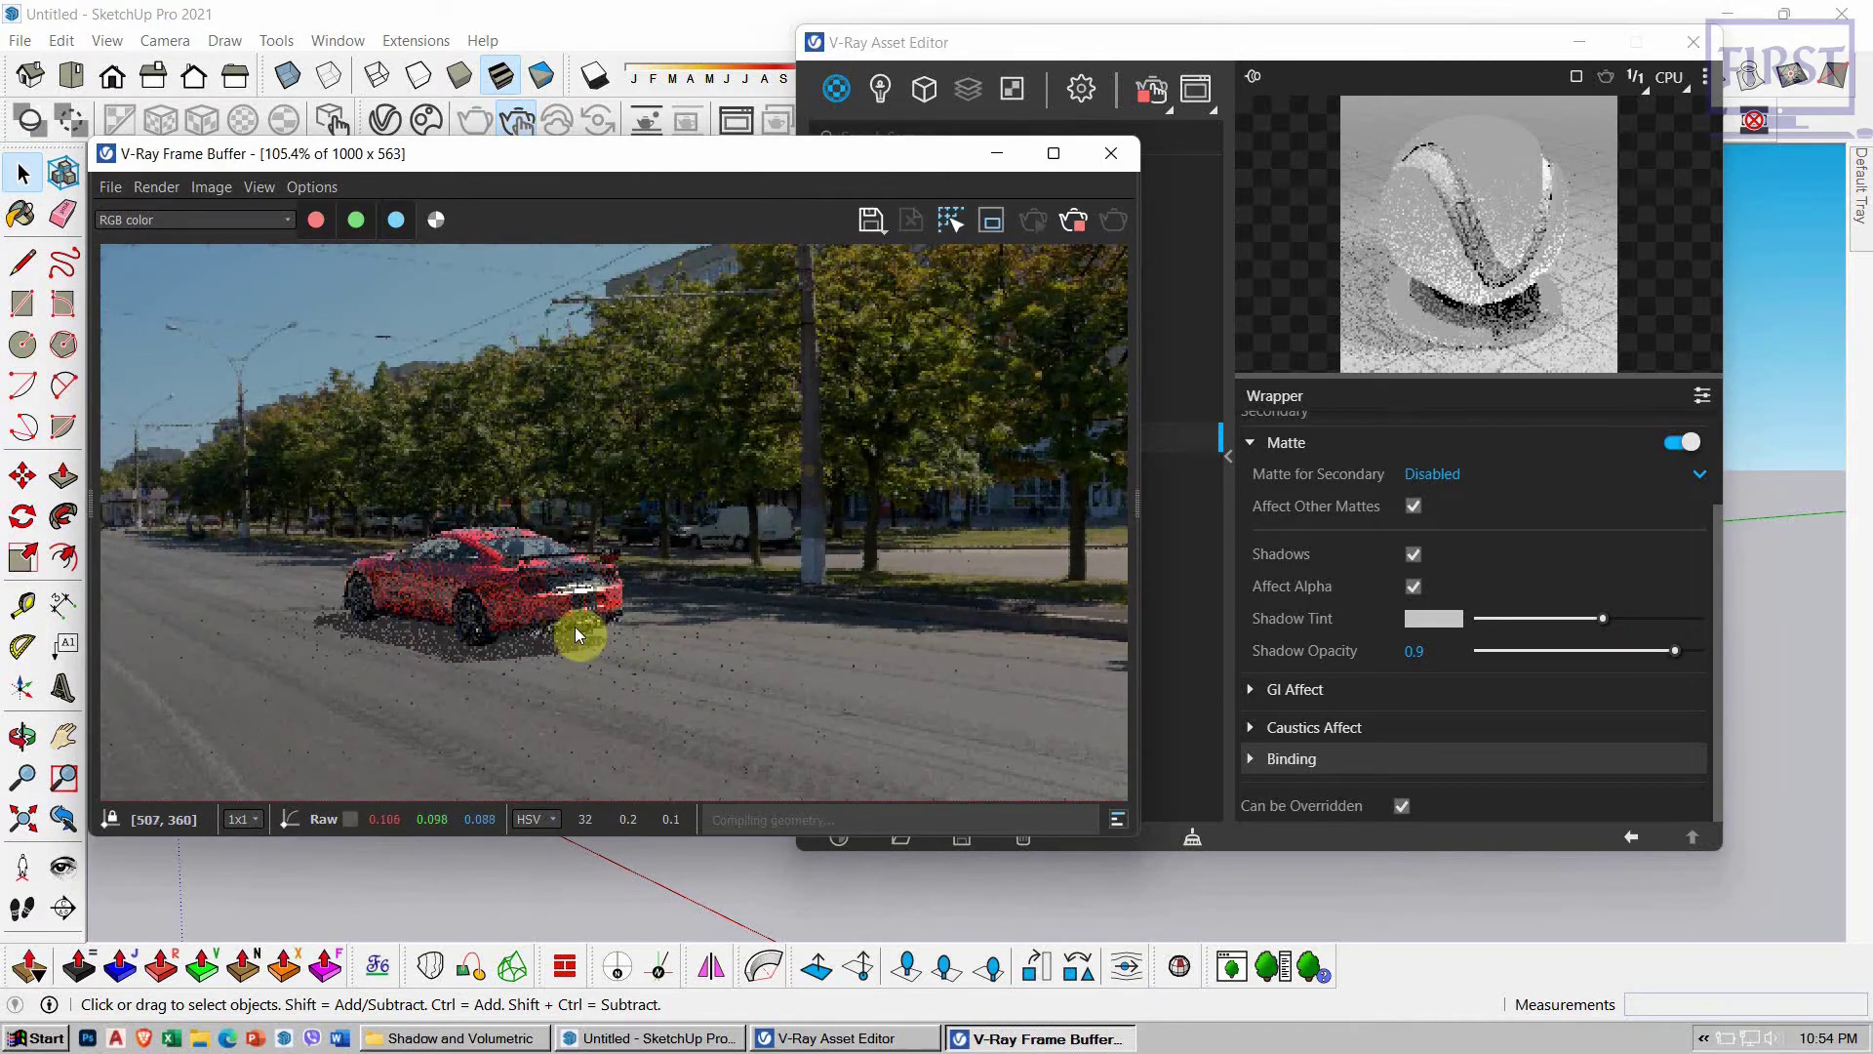
left_click(1676, 652)
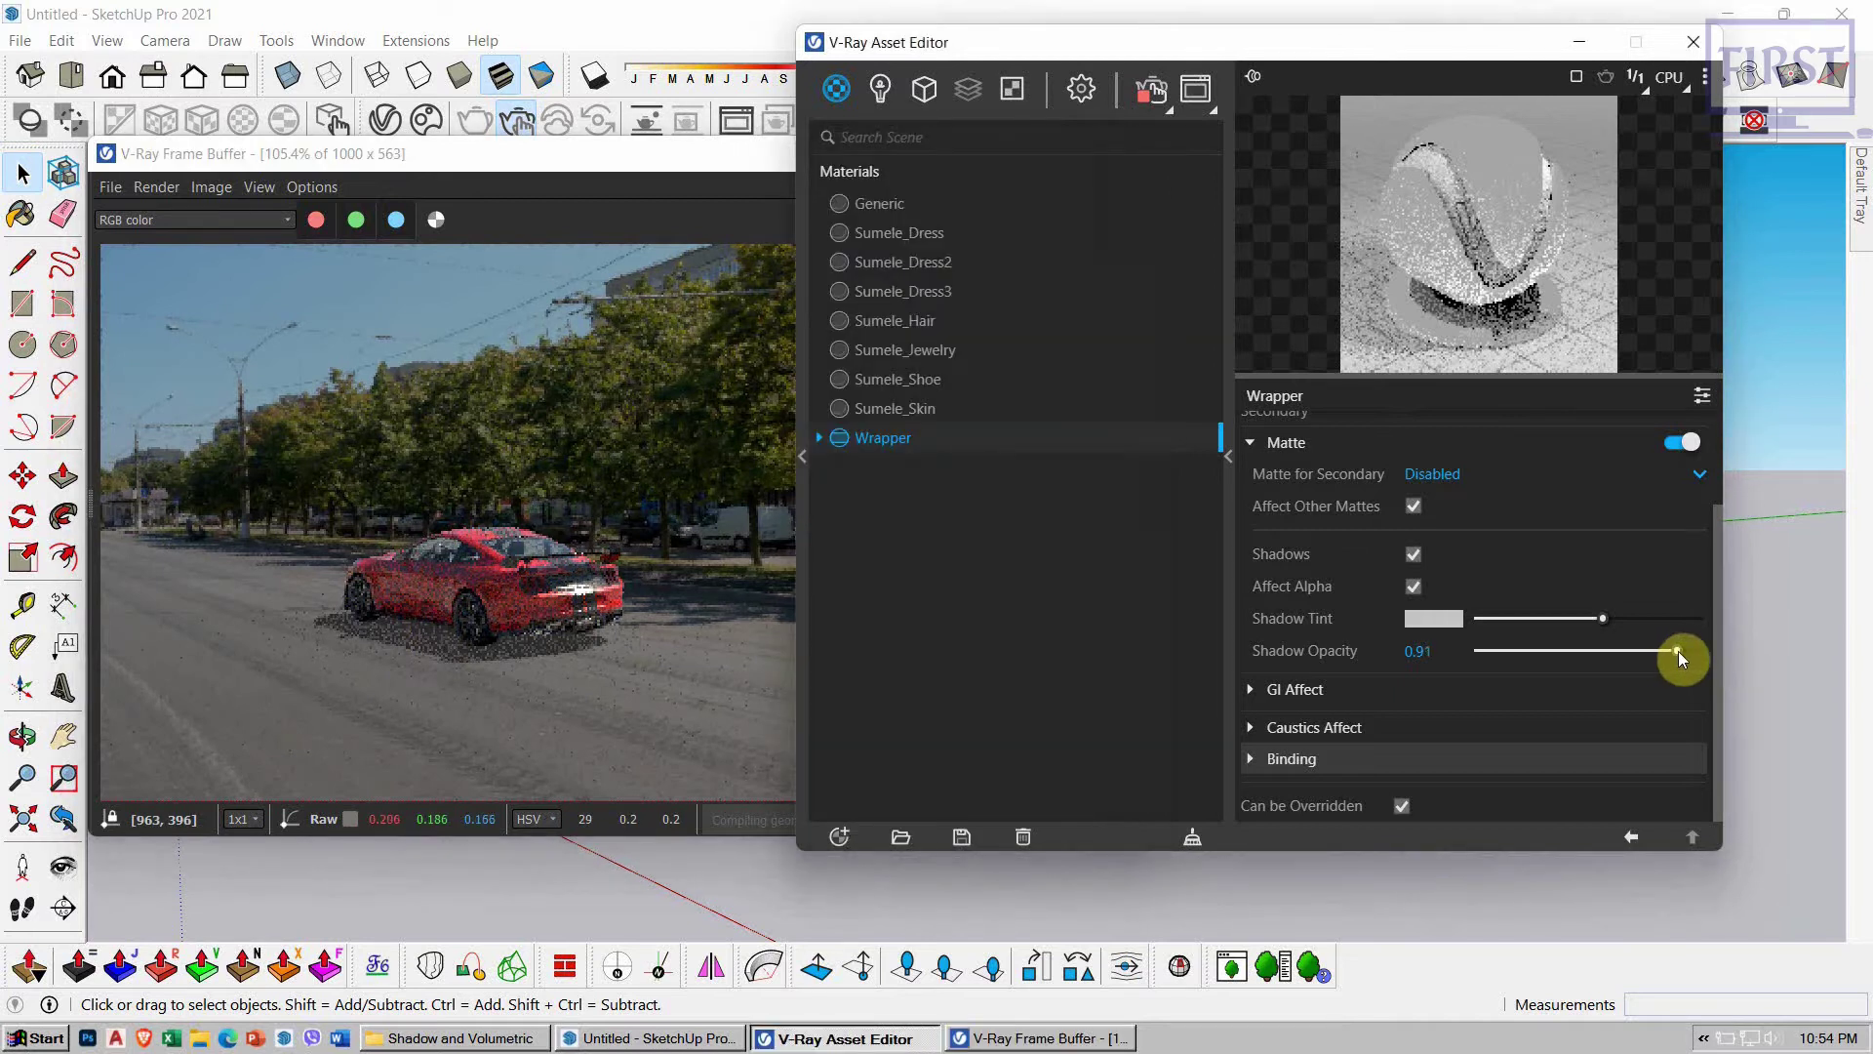
left_click_drag(1678, 651, 1682, 652)
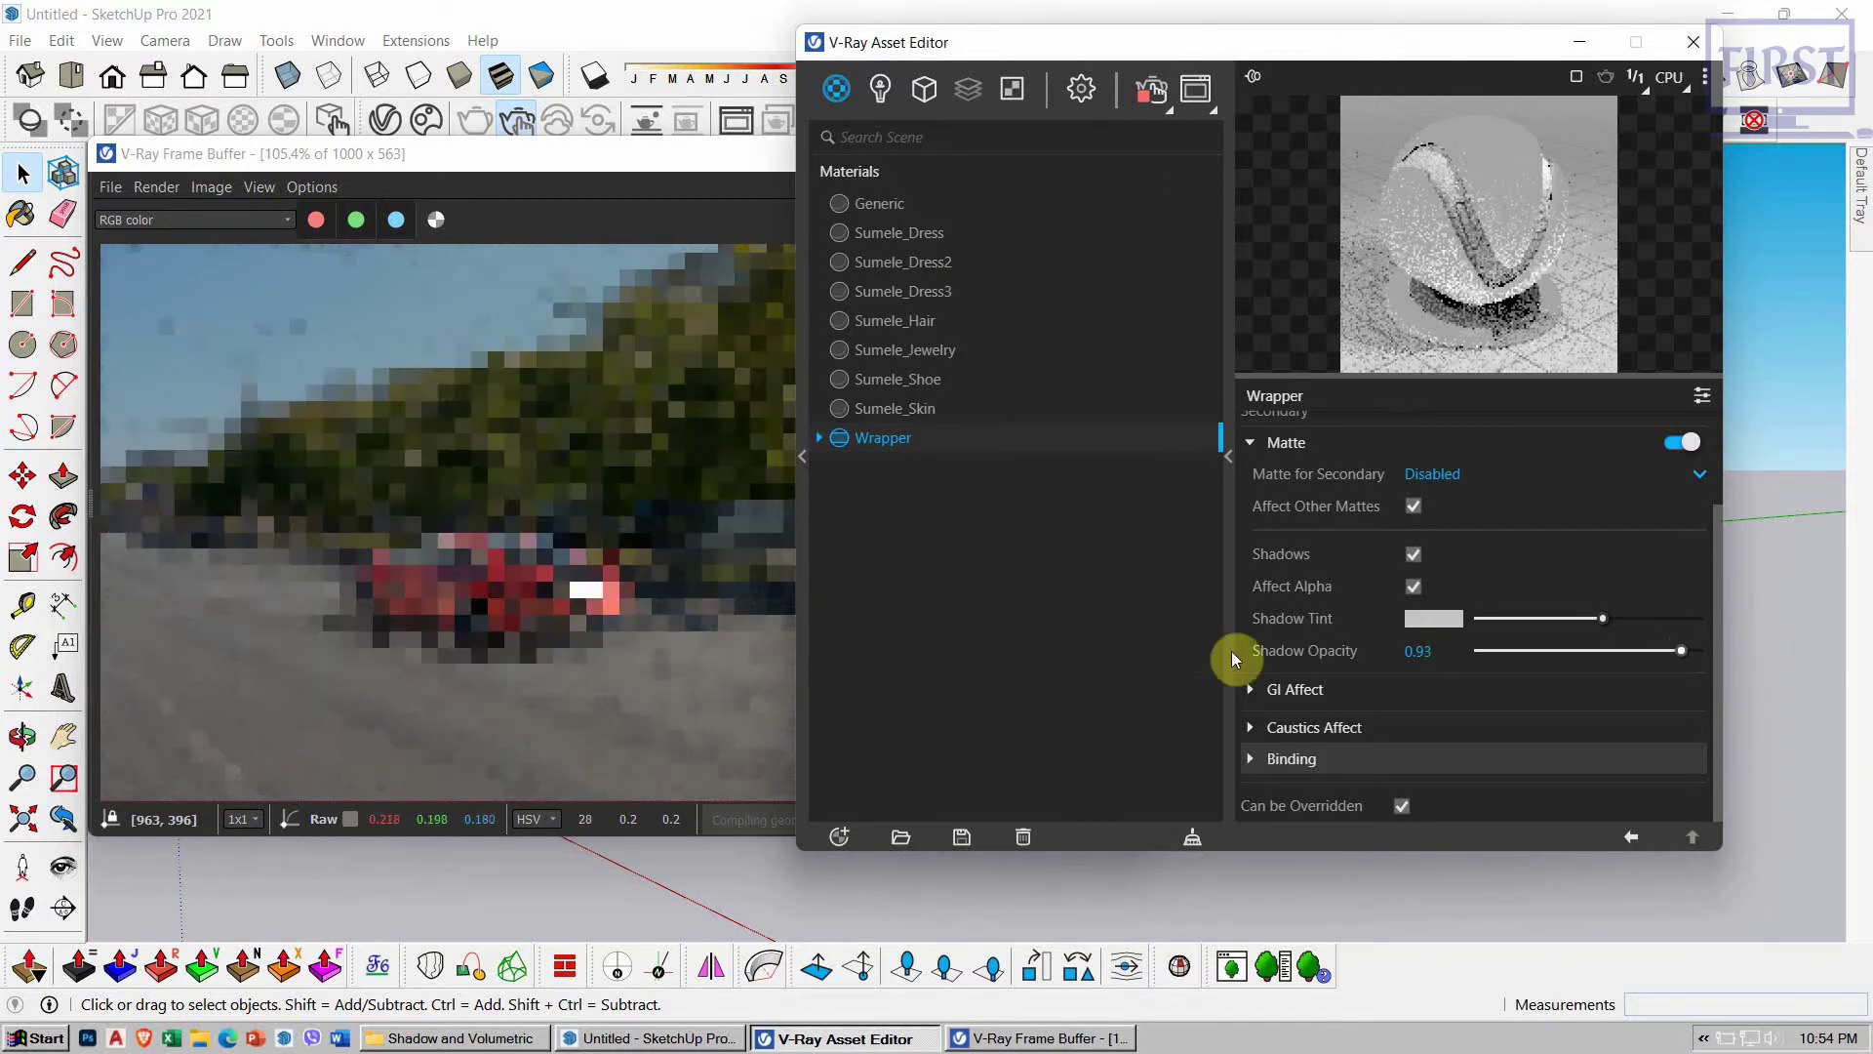
left_click(612, 645)
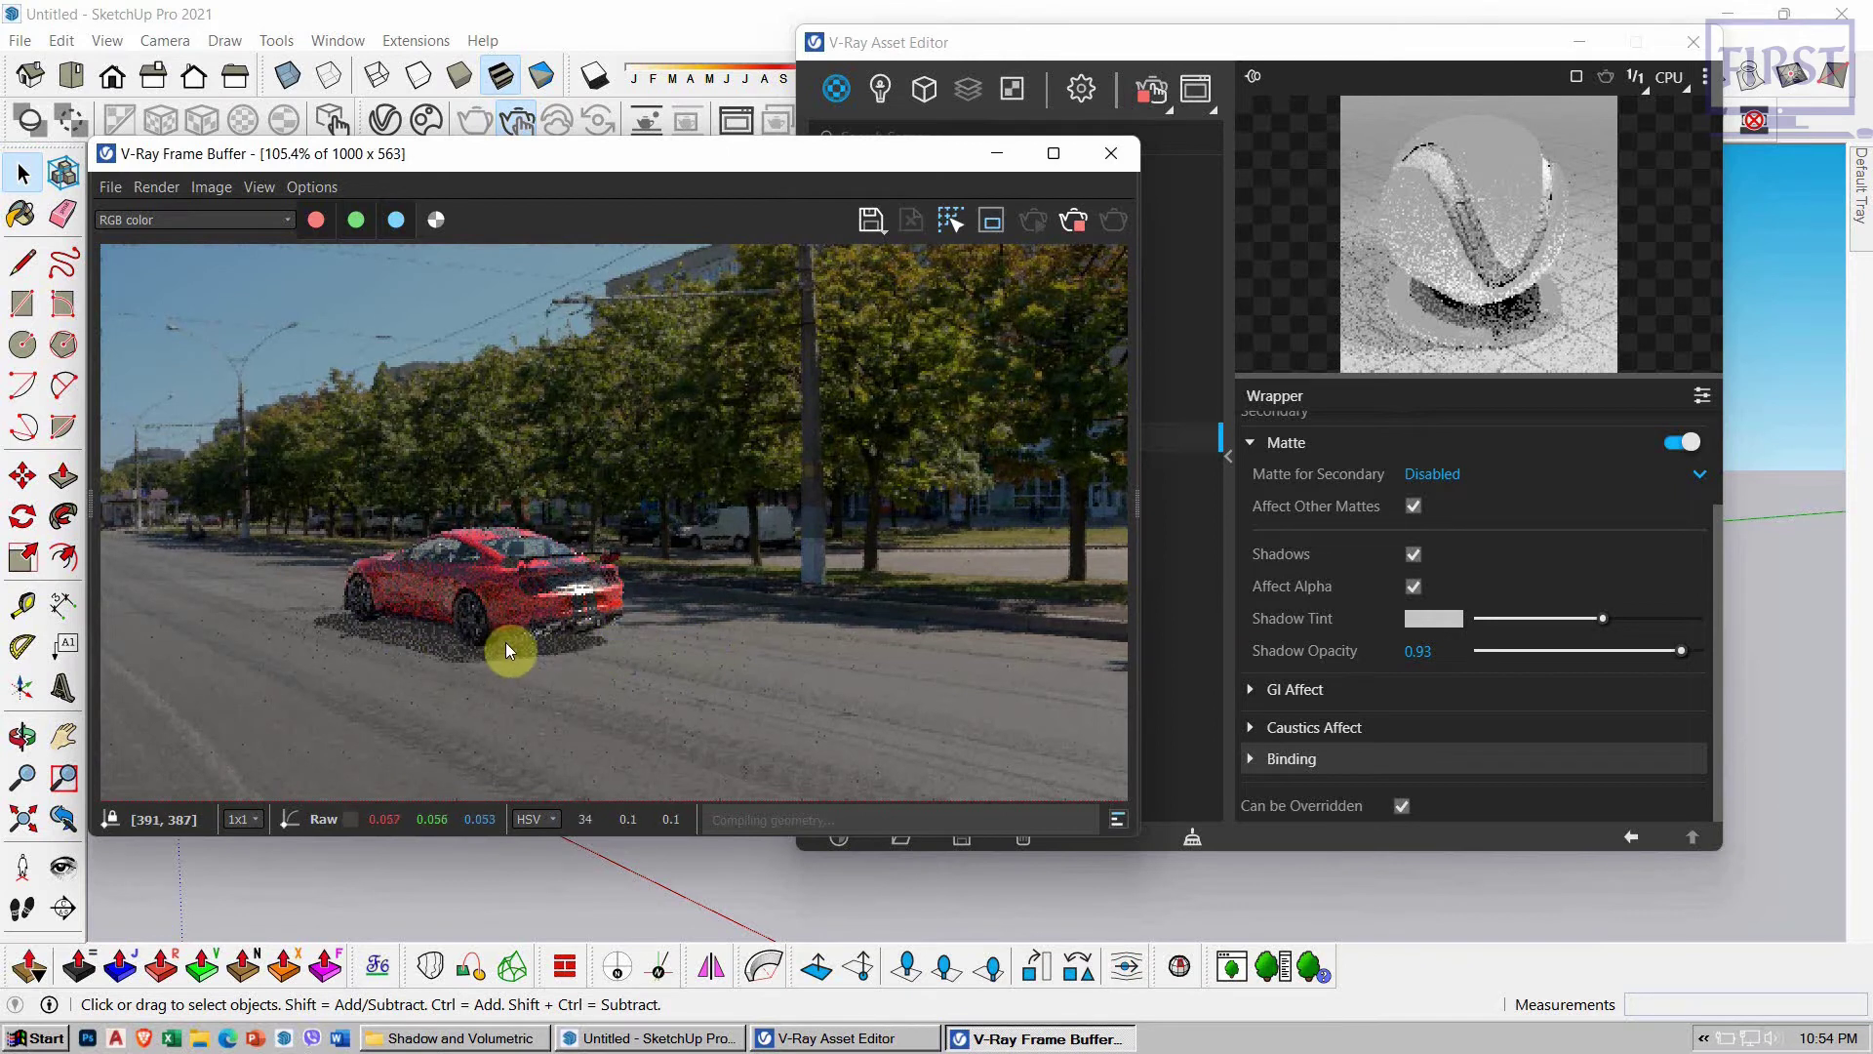
scroll(582, 624, "down", 2)
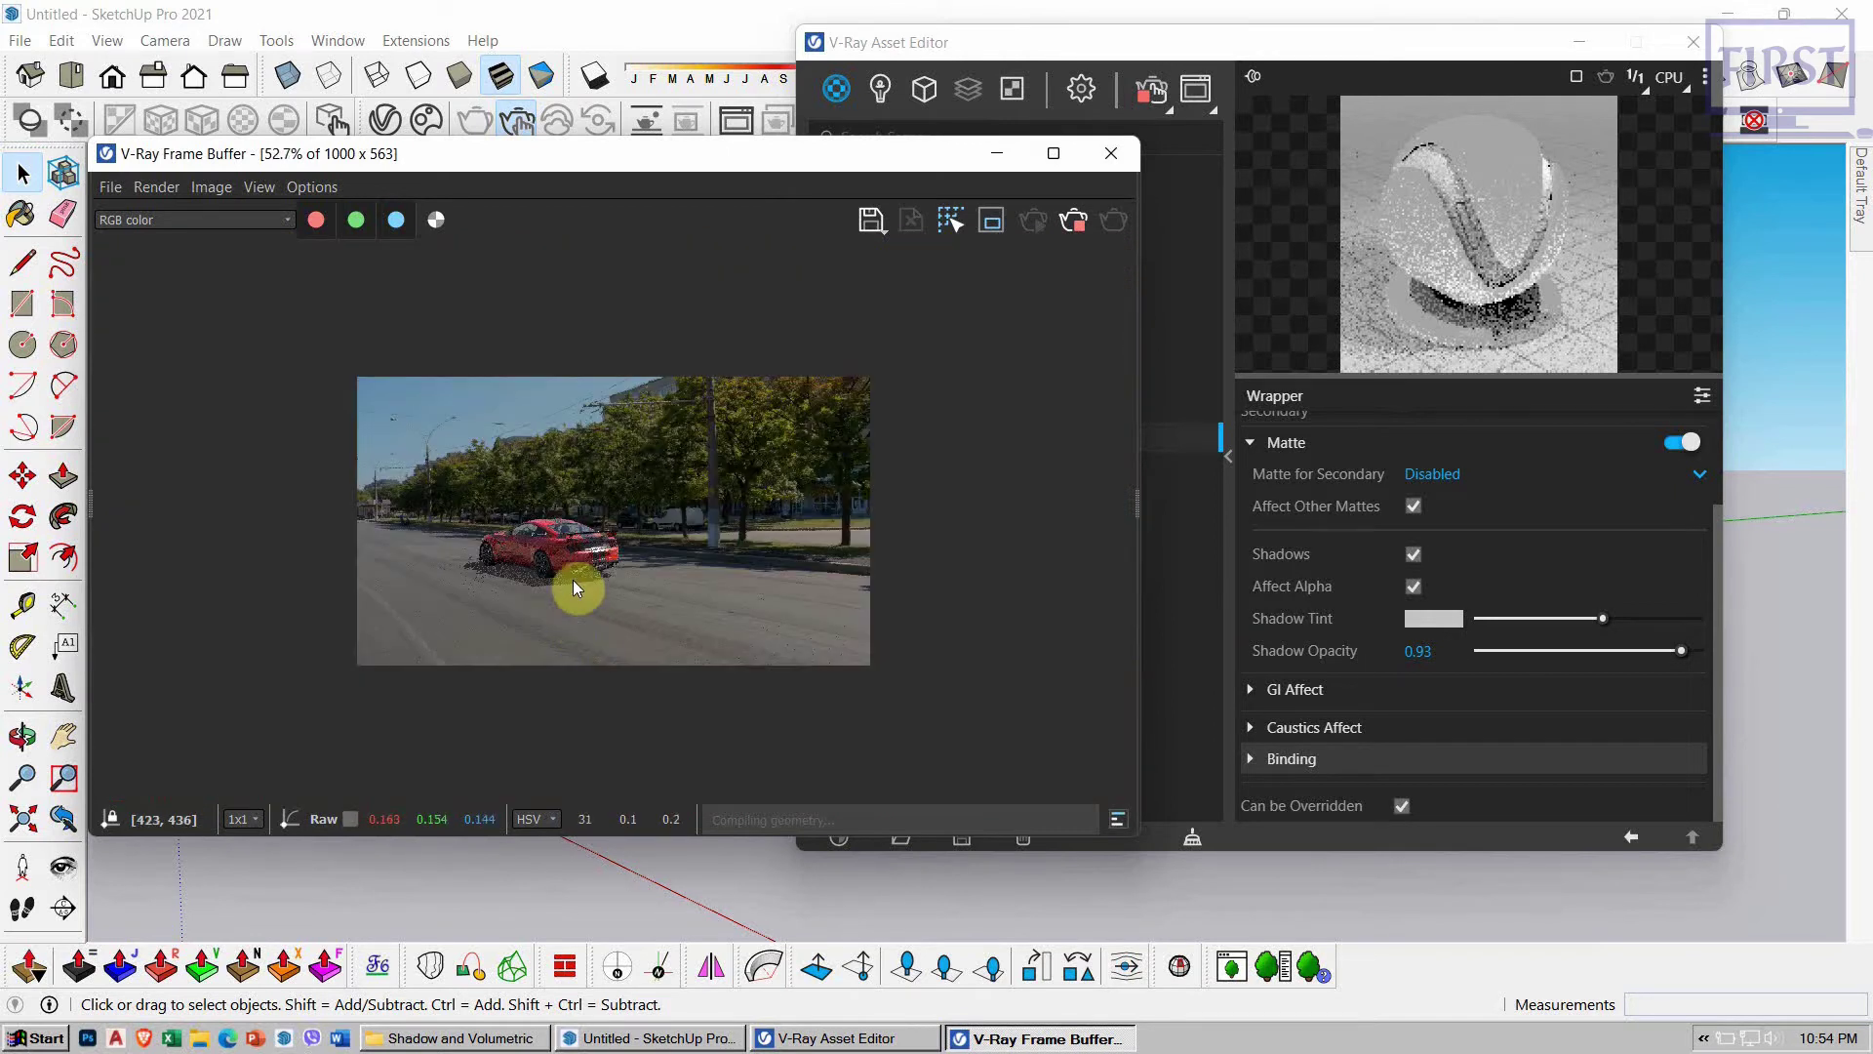
Step: Pan the rendered image to recentre the car and move the render window aside
scroll(572, 579, "up", 2)
mouse_move(605, 574)
middle_mouse_down()
mouse_move(523, 618)
mouse_move(588, 549)
middle_mouse_up()
scroll(585, 630, "down", 2)
scroll(576, 629, "up", 2)
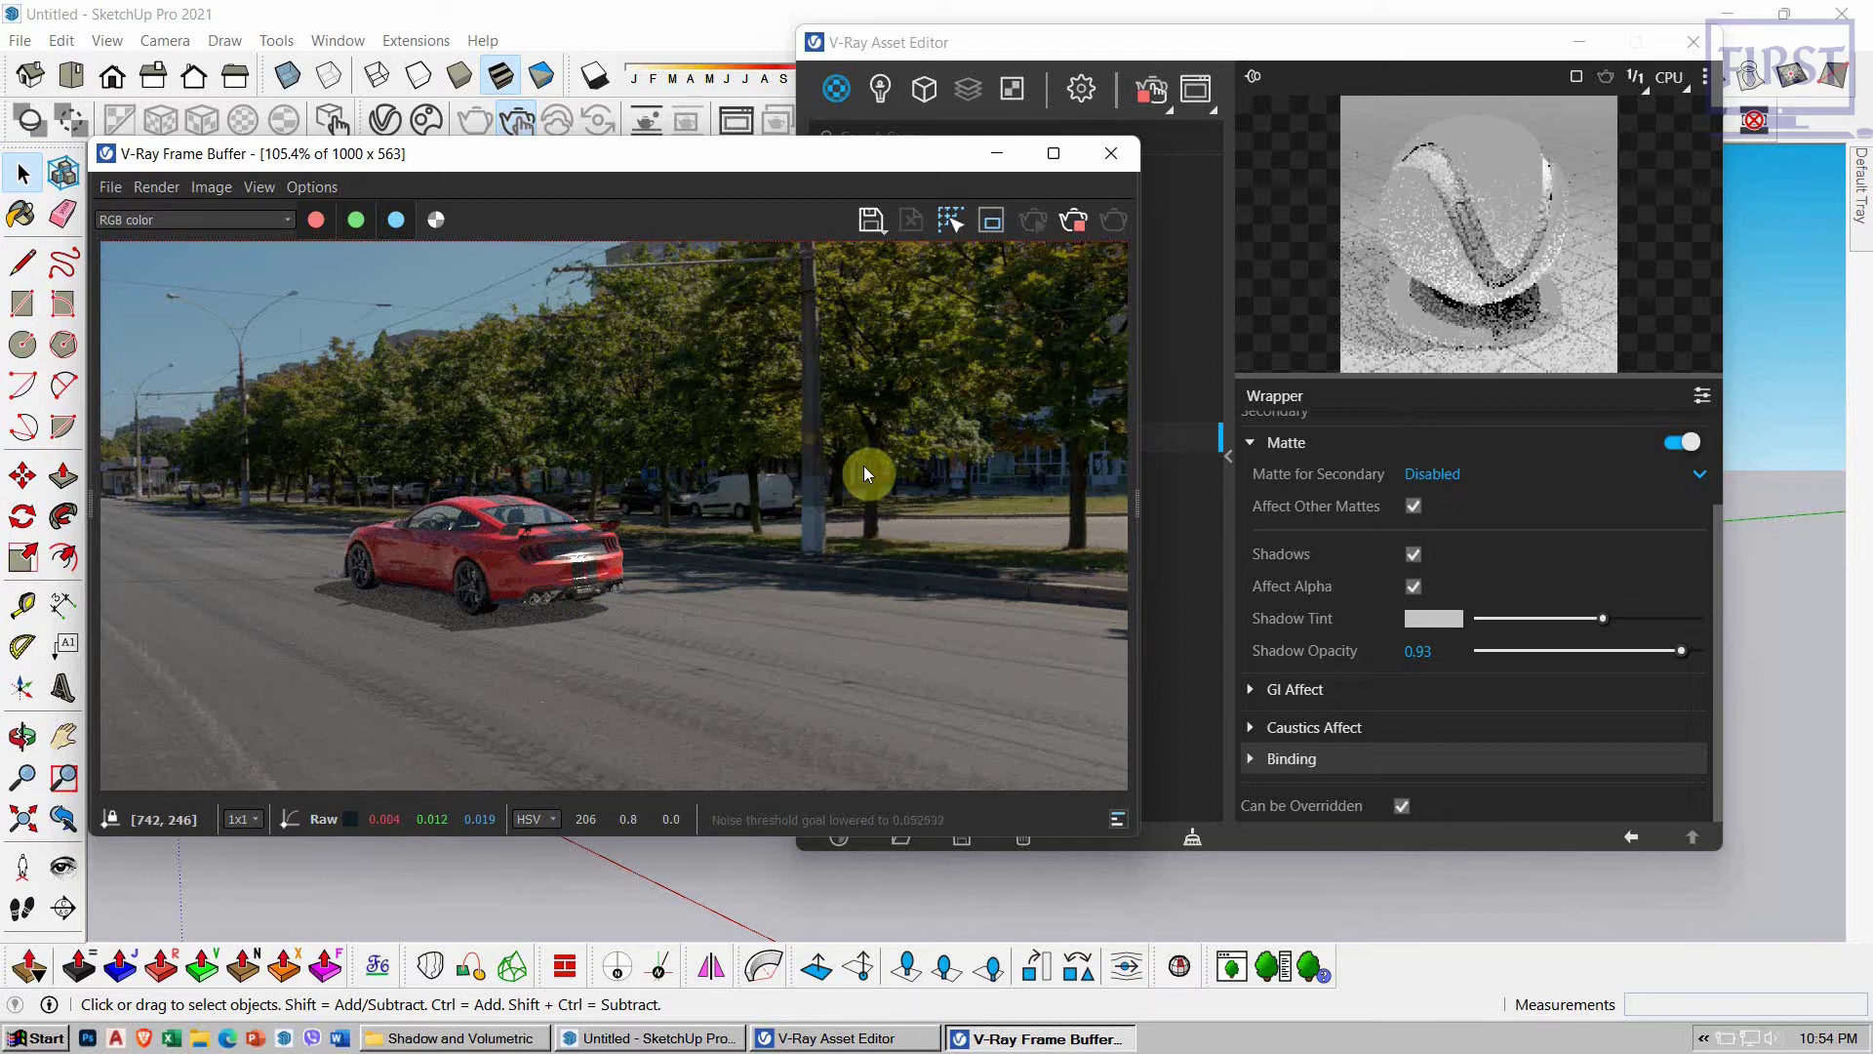
mouse_move(747, 154)
left_mouse_down()
mouse_move(1390, 201)
mouse_move(1369, 199)
left_mouse_up()
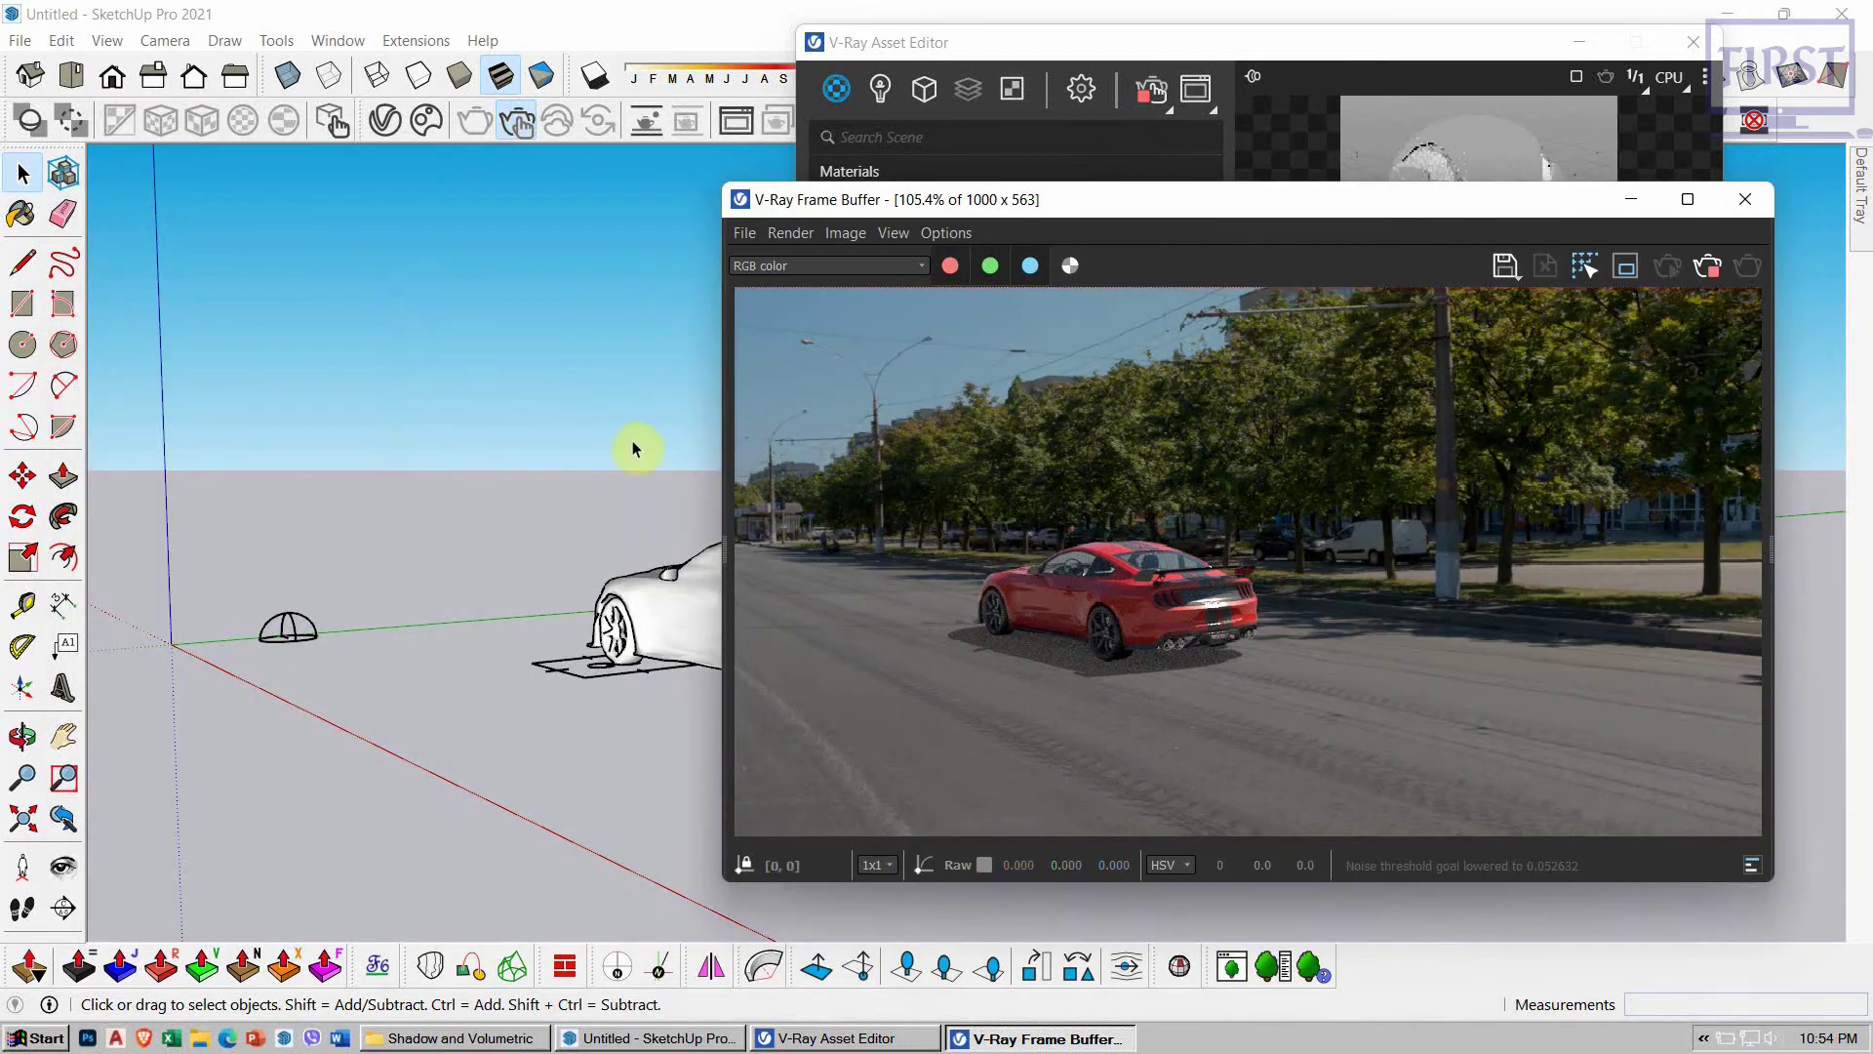
Step: Zoom the camera slightly closer to the car, exit Zoom, and close the material editor
left_click(22, 778)
left_click_drag(548, 610, 556, 610)
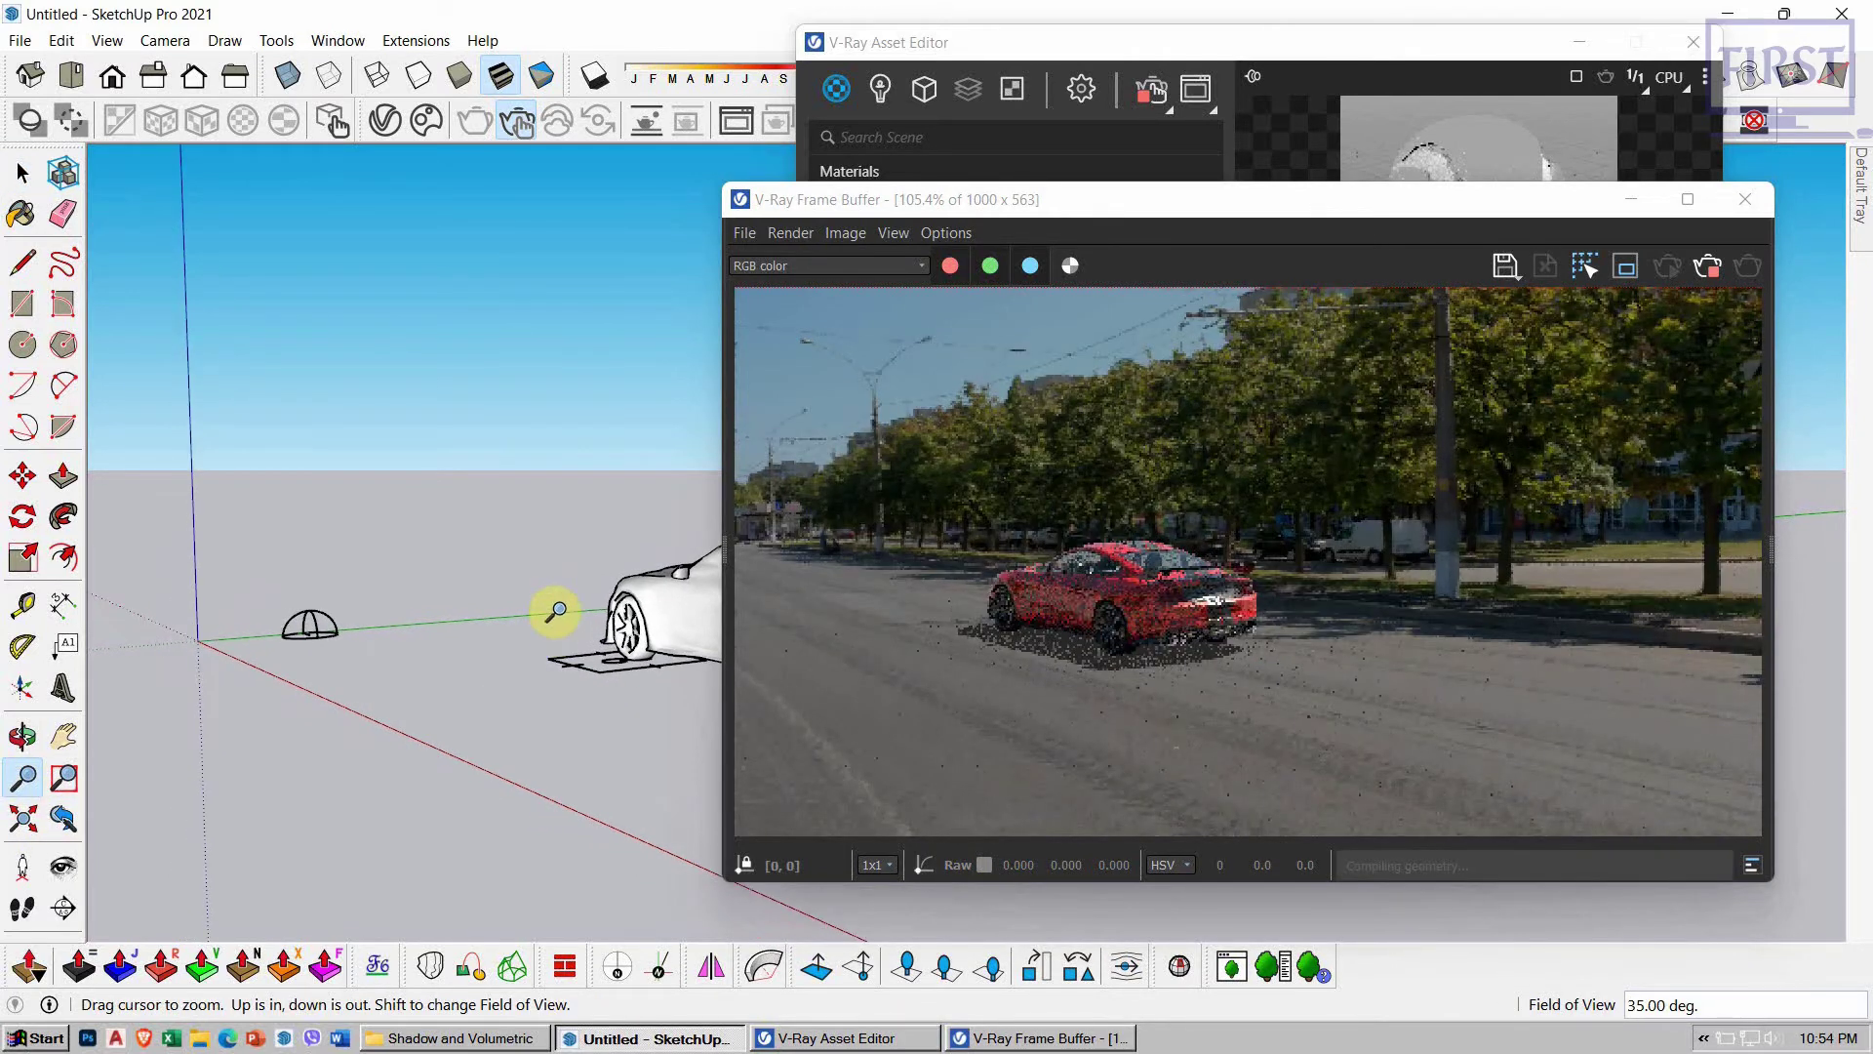
left_click_drag(548, 590, 556, 590)
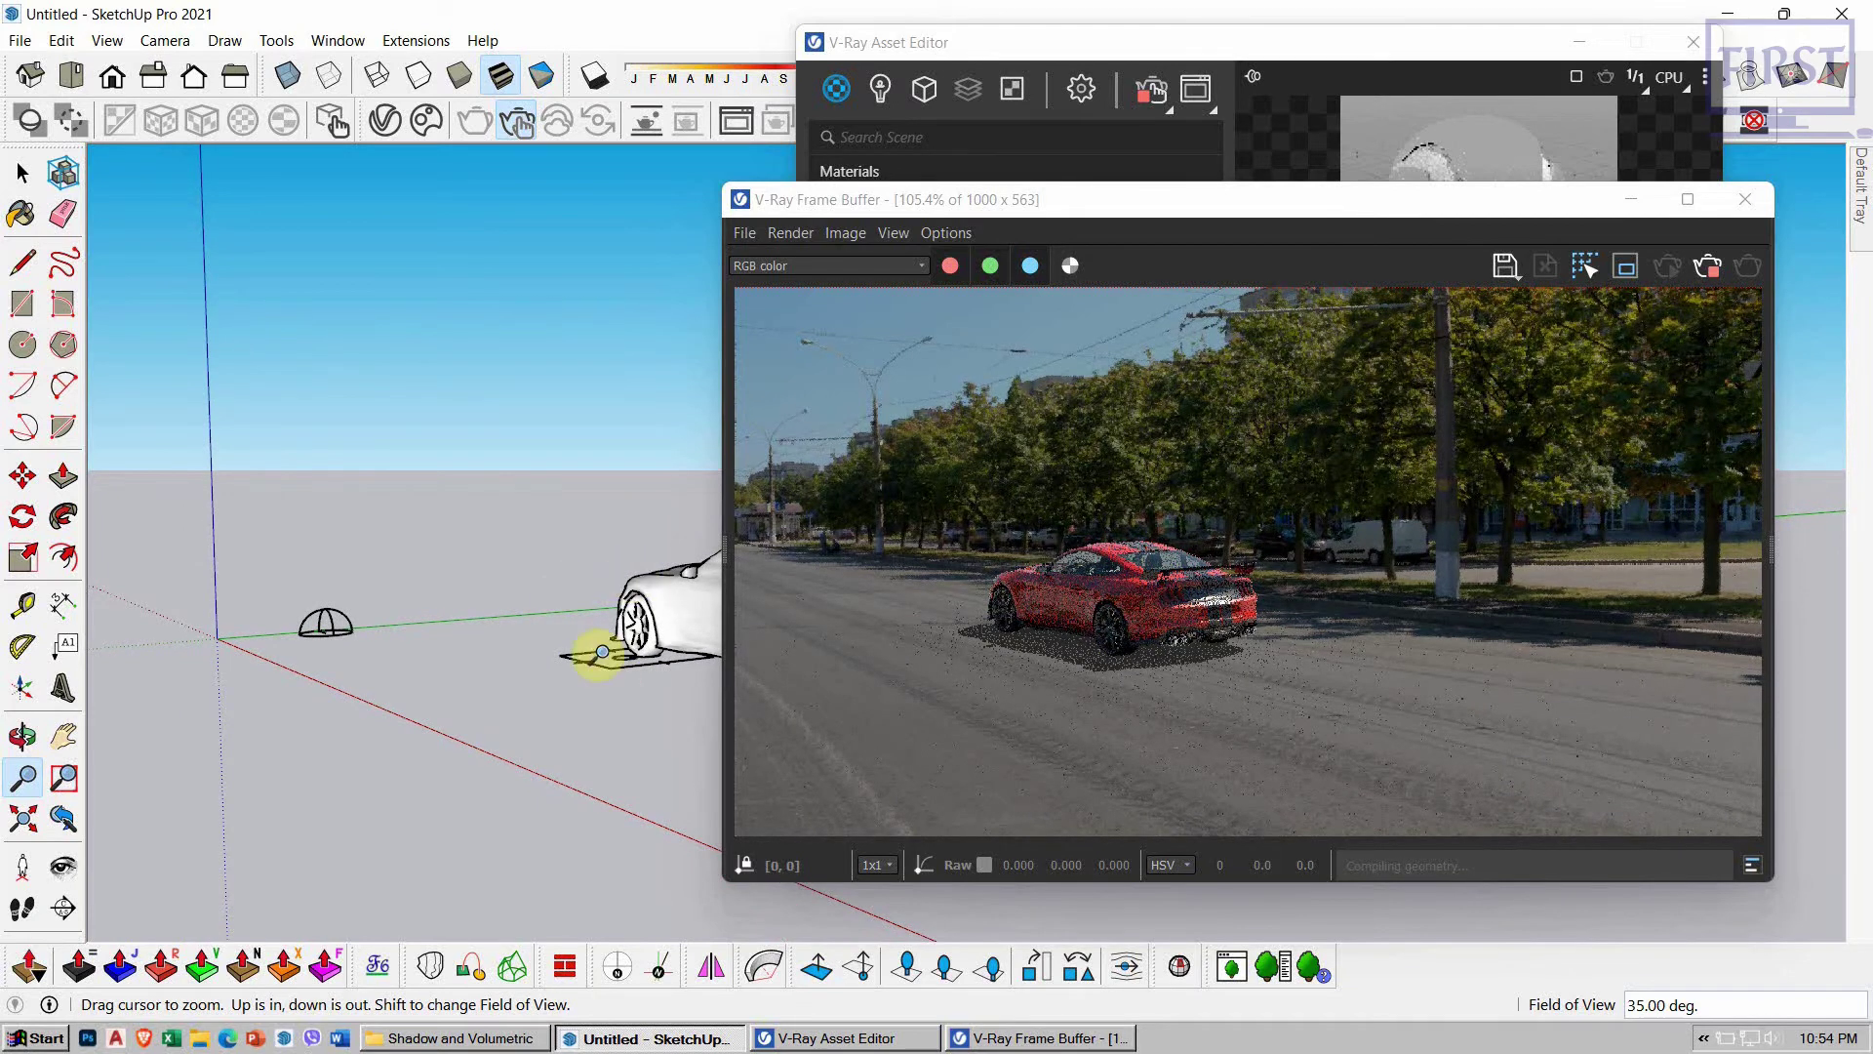
right_click(606, 436)
left_click(663, 449)
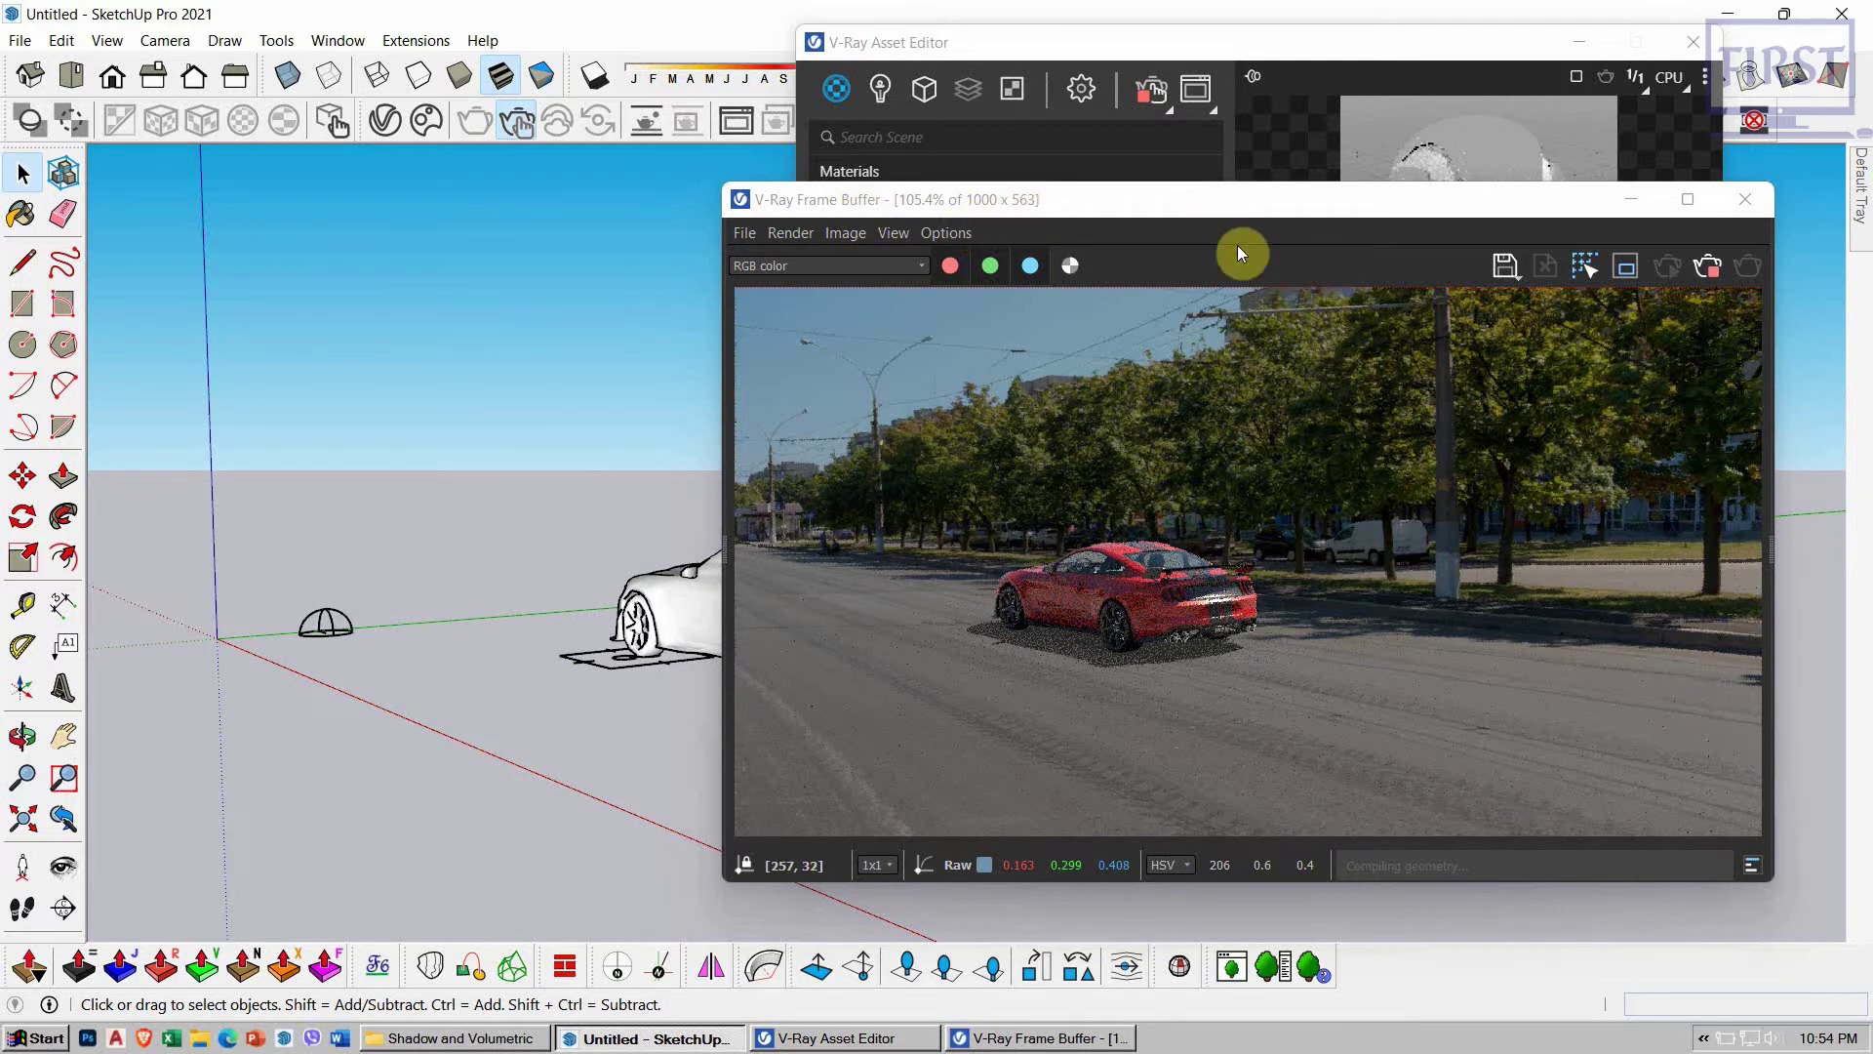
left_click_drag(1367, 219, 1016, 216)
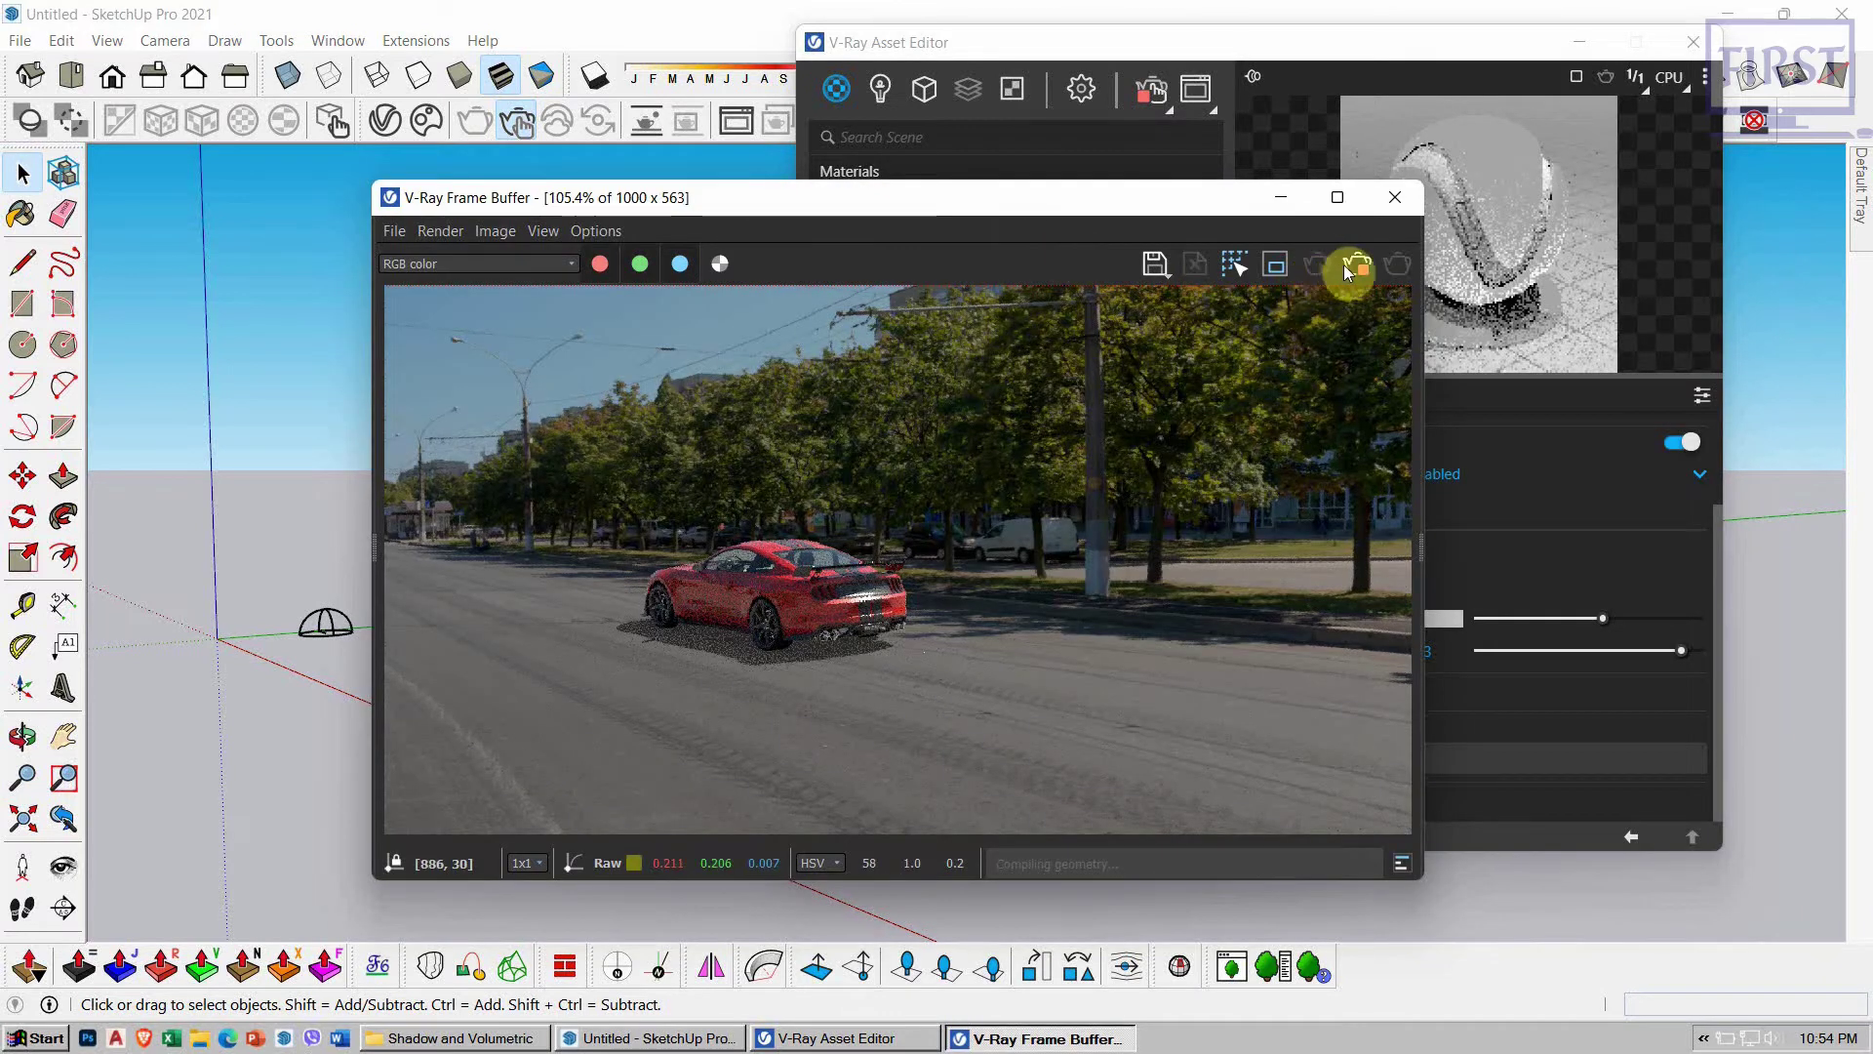
left_click_drag(1037, 199, 697, 169)
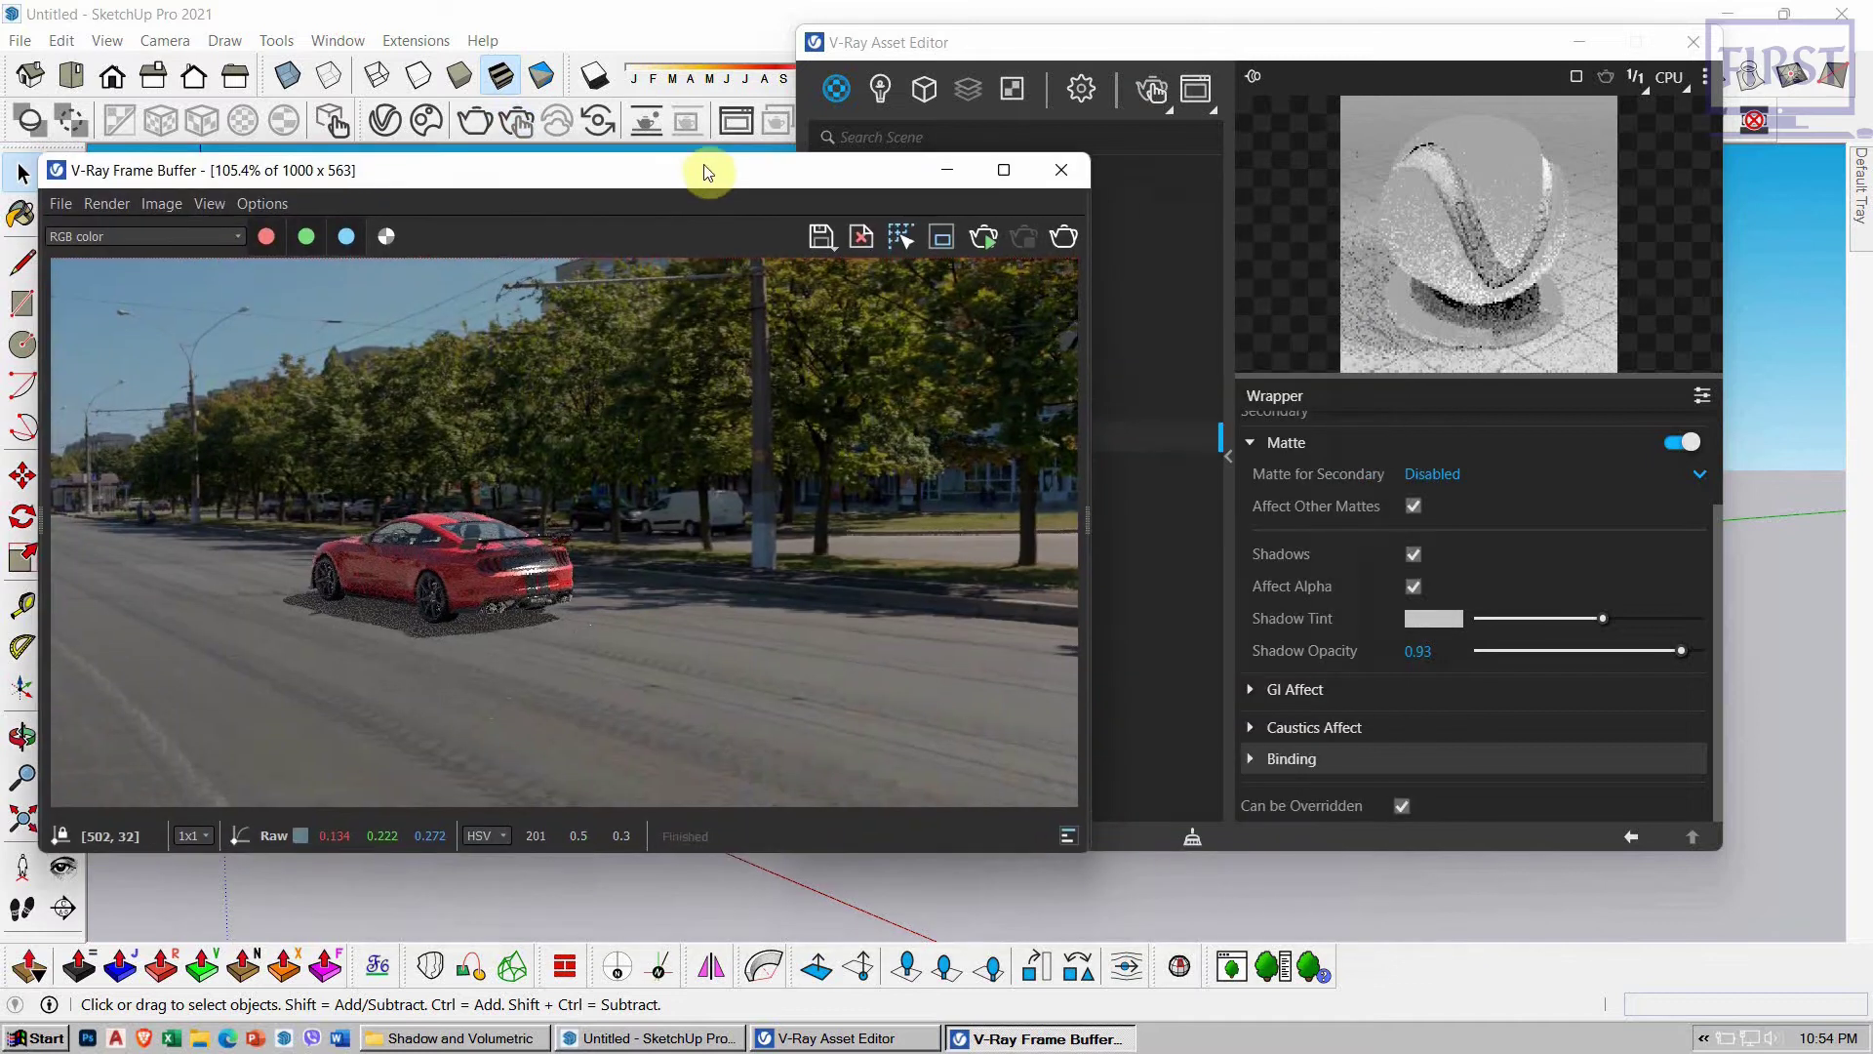
left_click(1693, 42)
mouse_move(1862, 183)
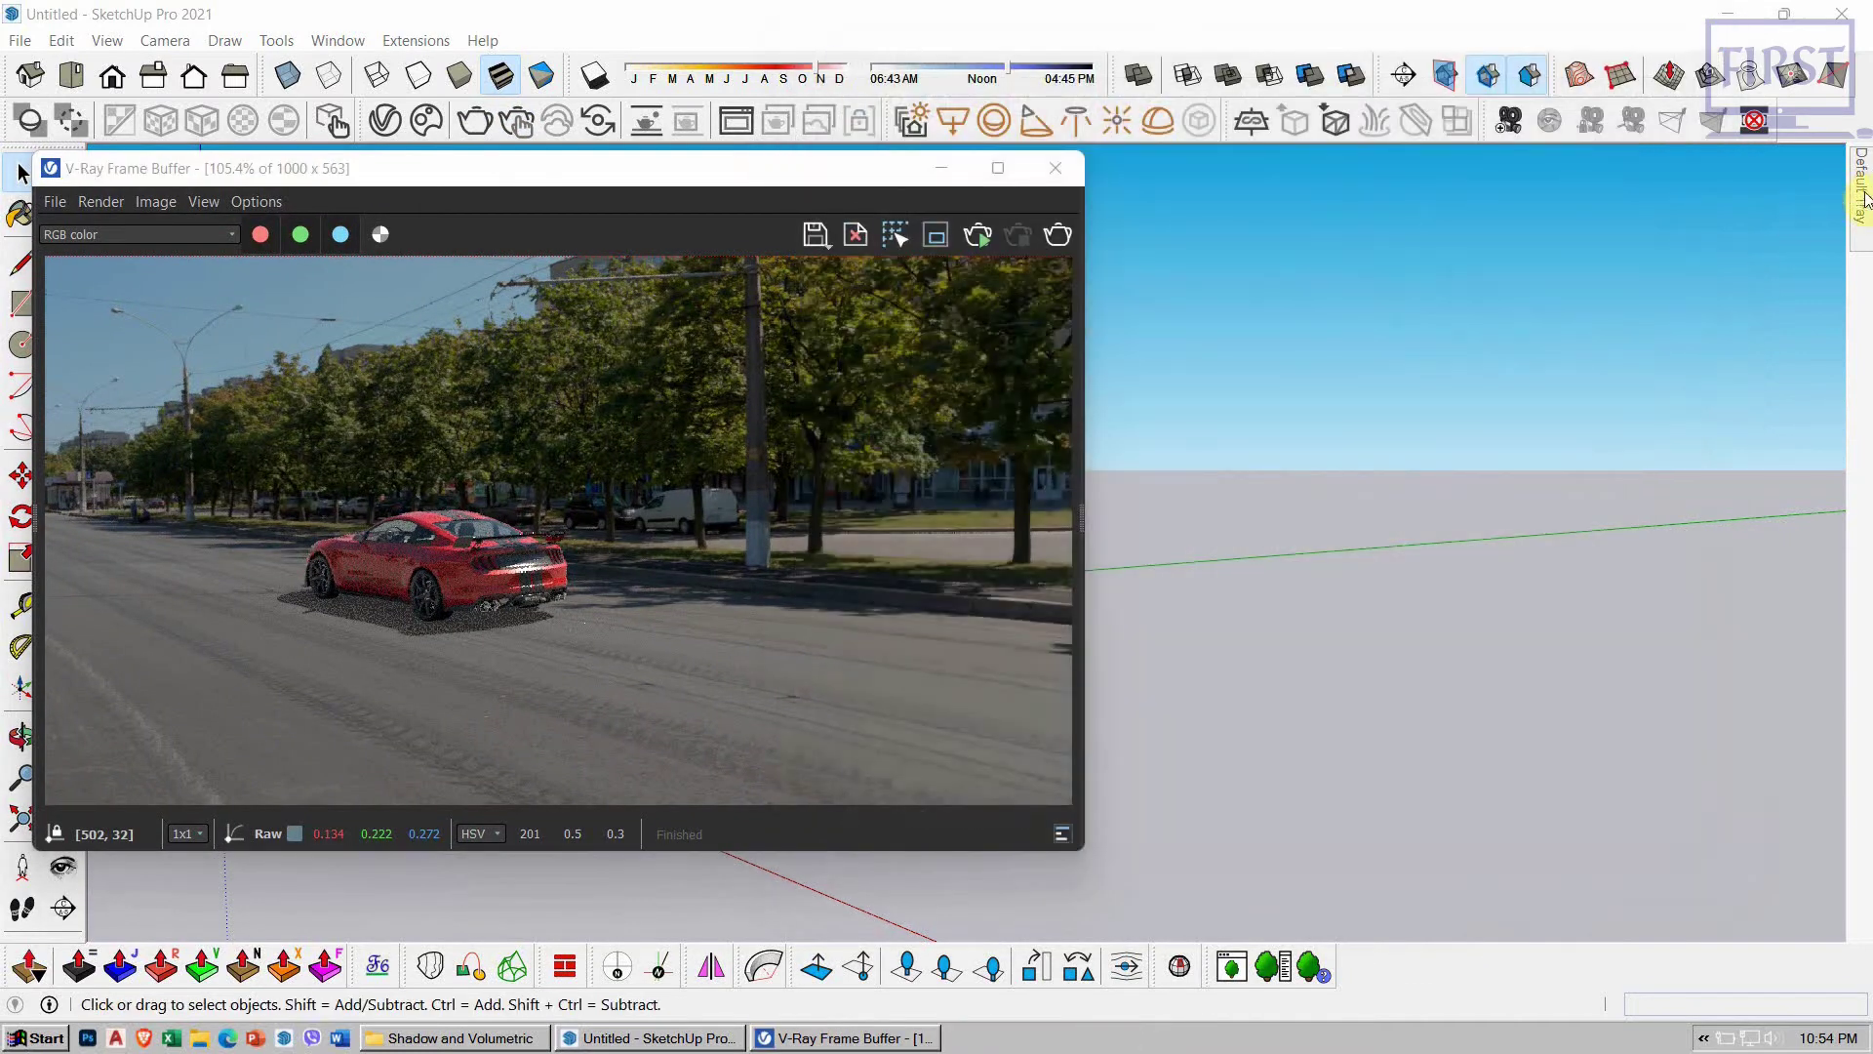
Step: Save the current view as Scene 1, close the Frame Buffer, and reopen V-Ray settings
left_click(1571, 323)
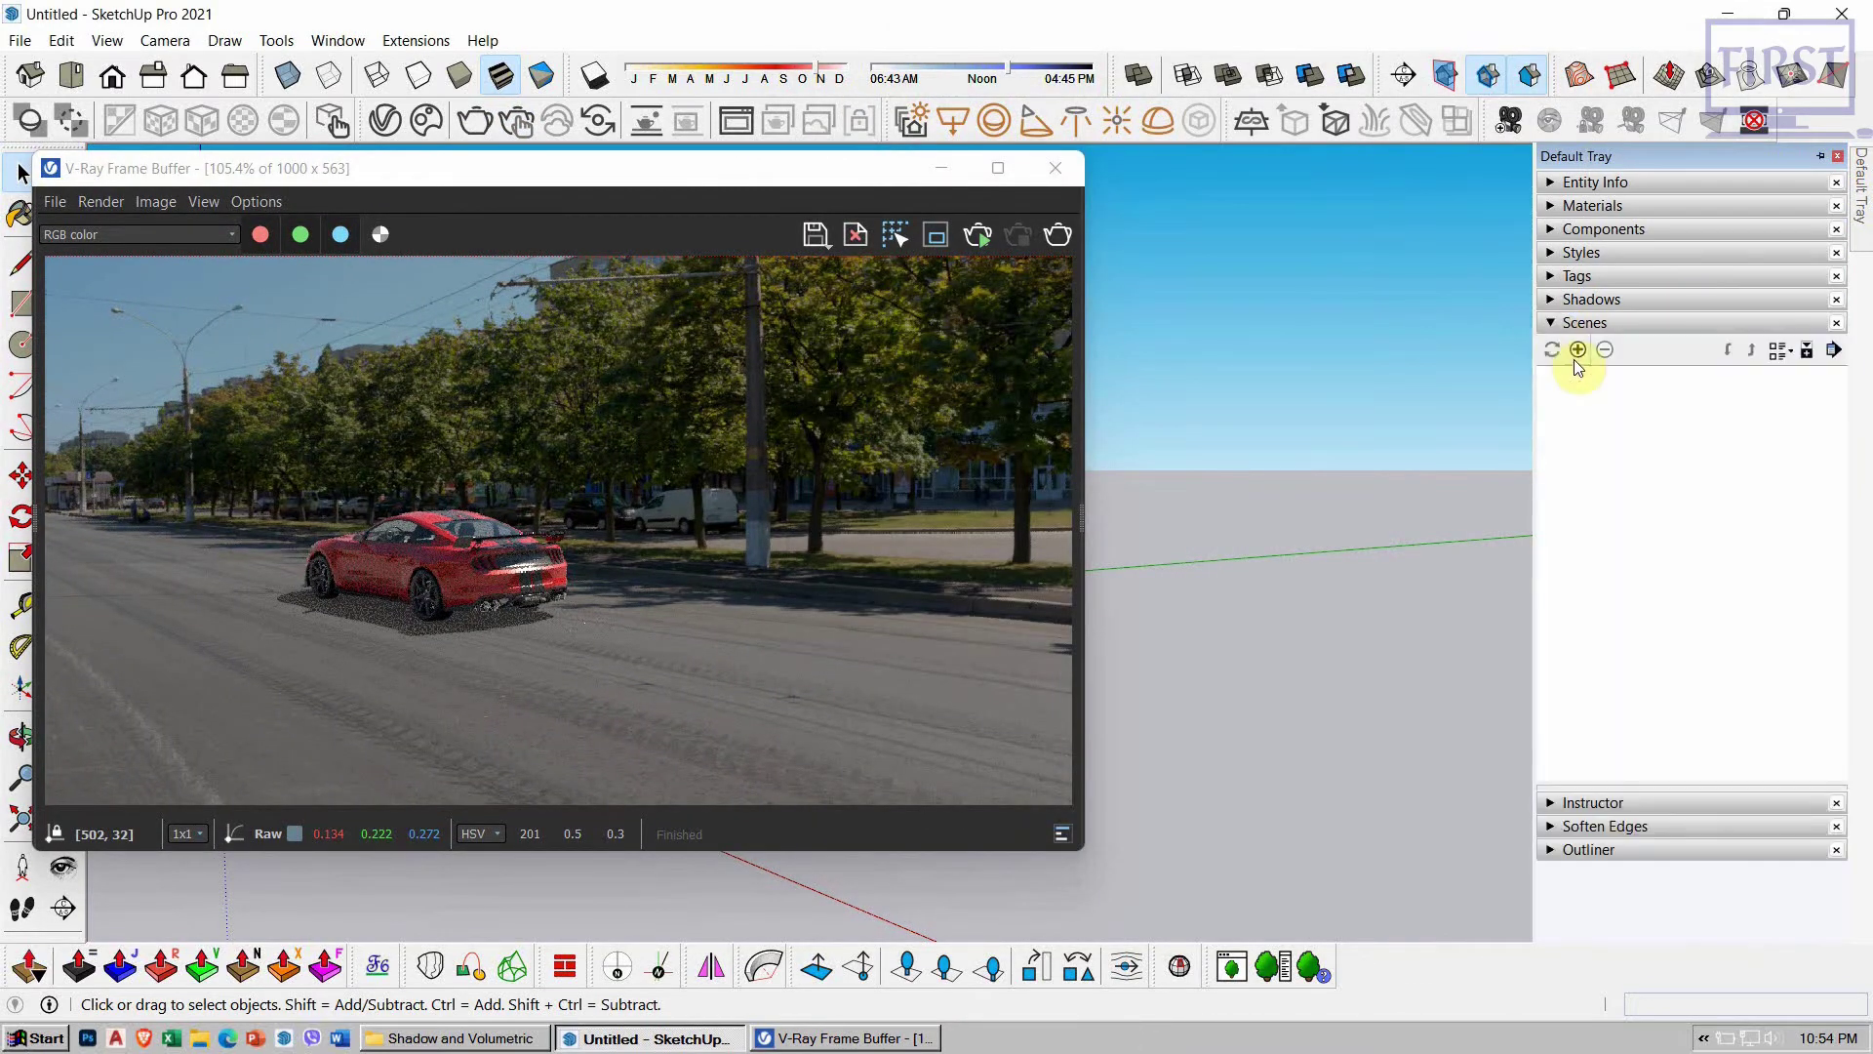
left_click(1576, 353)
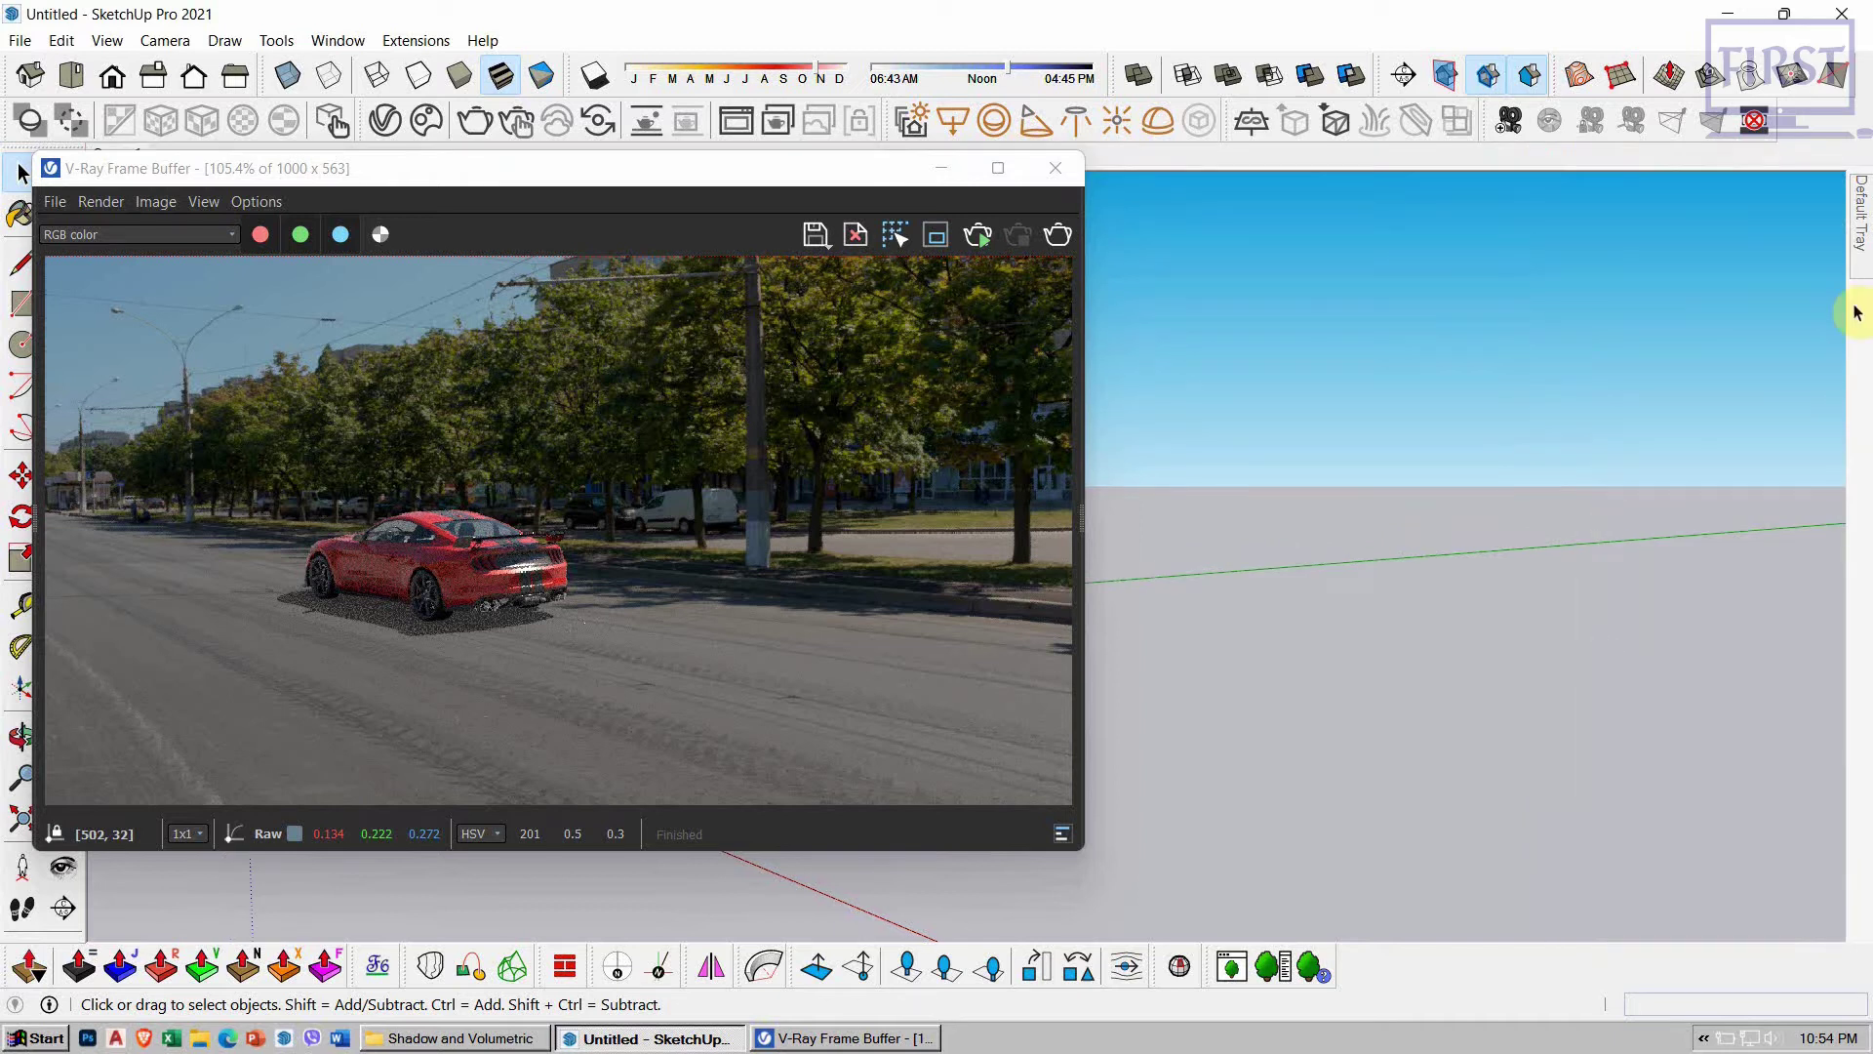
mouse_move(664, 172)
left_mouse_down()
mouse_move(1109, 186)
mouse_move(1031, 183)
left_mouse_up()
left_click(1453, 182)
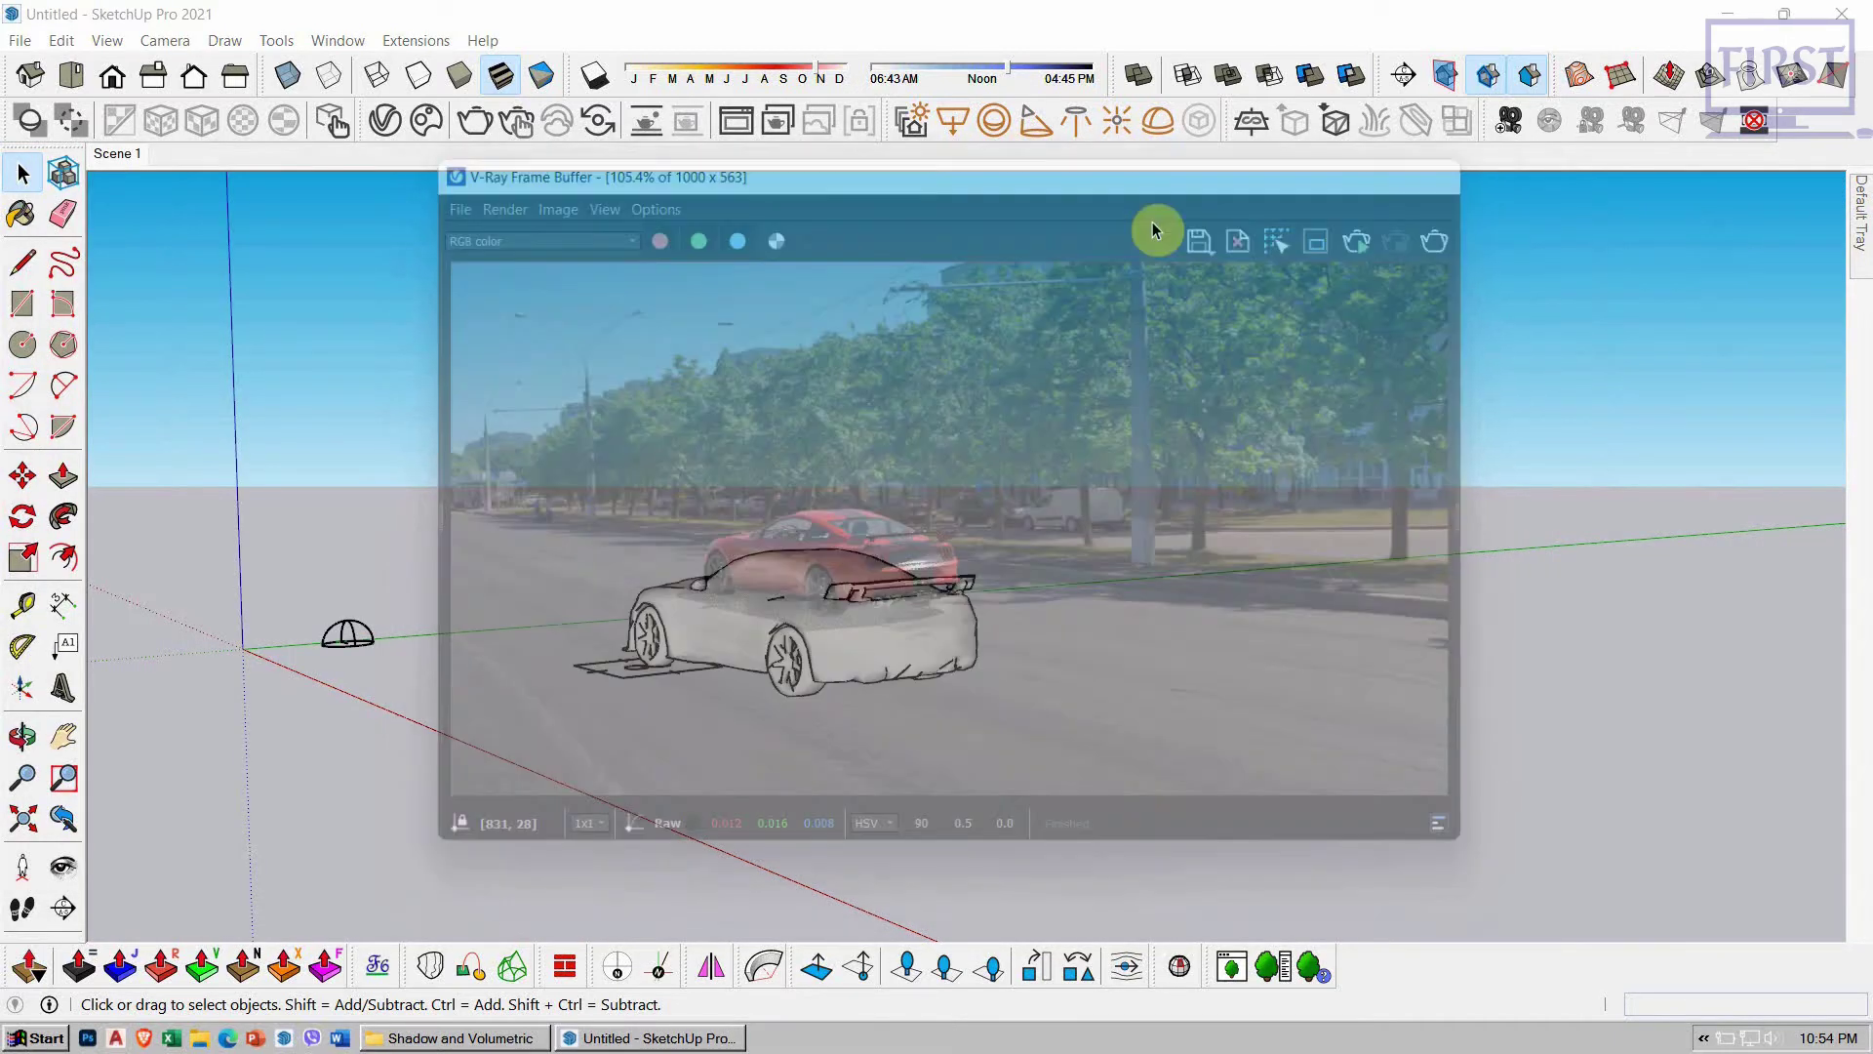
left_click(386, 131)
Step: Set the render output width to 1920 for a 1920 × 1080 image
left_click(1087, 94)
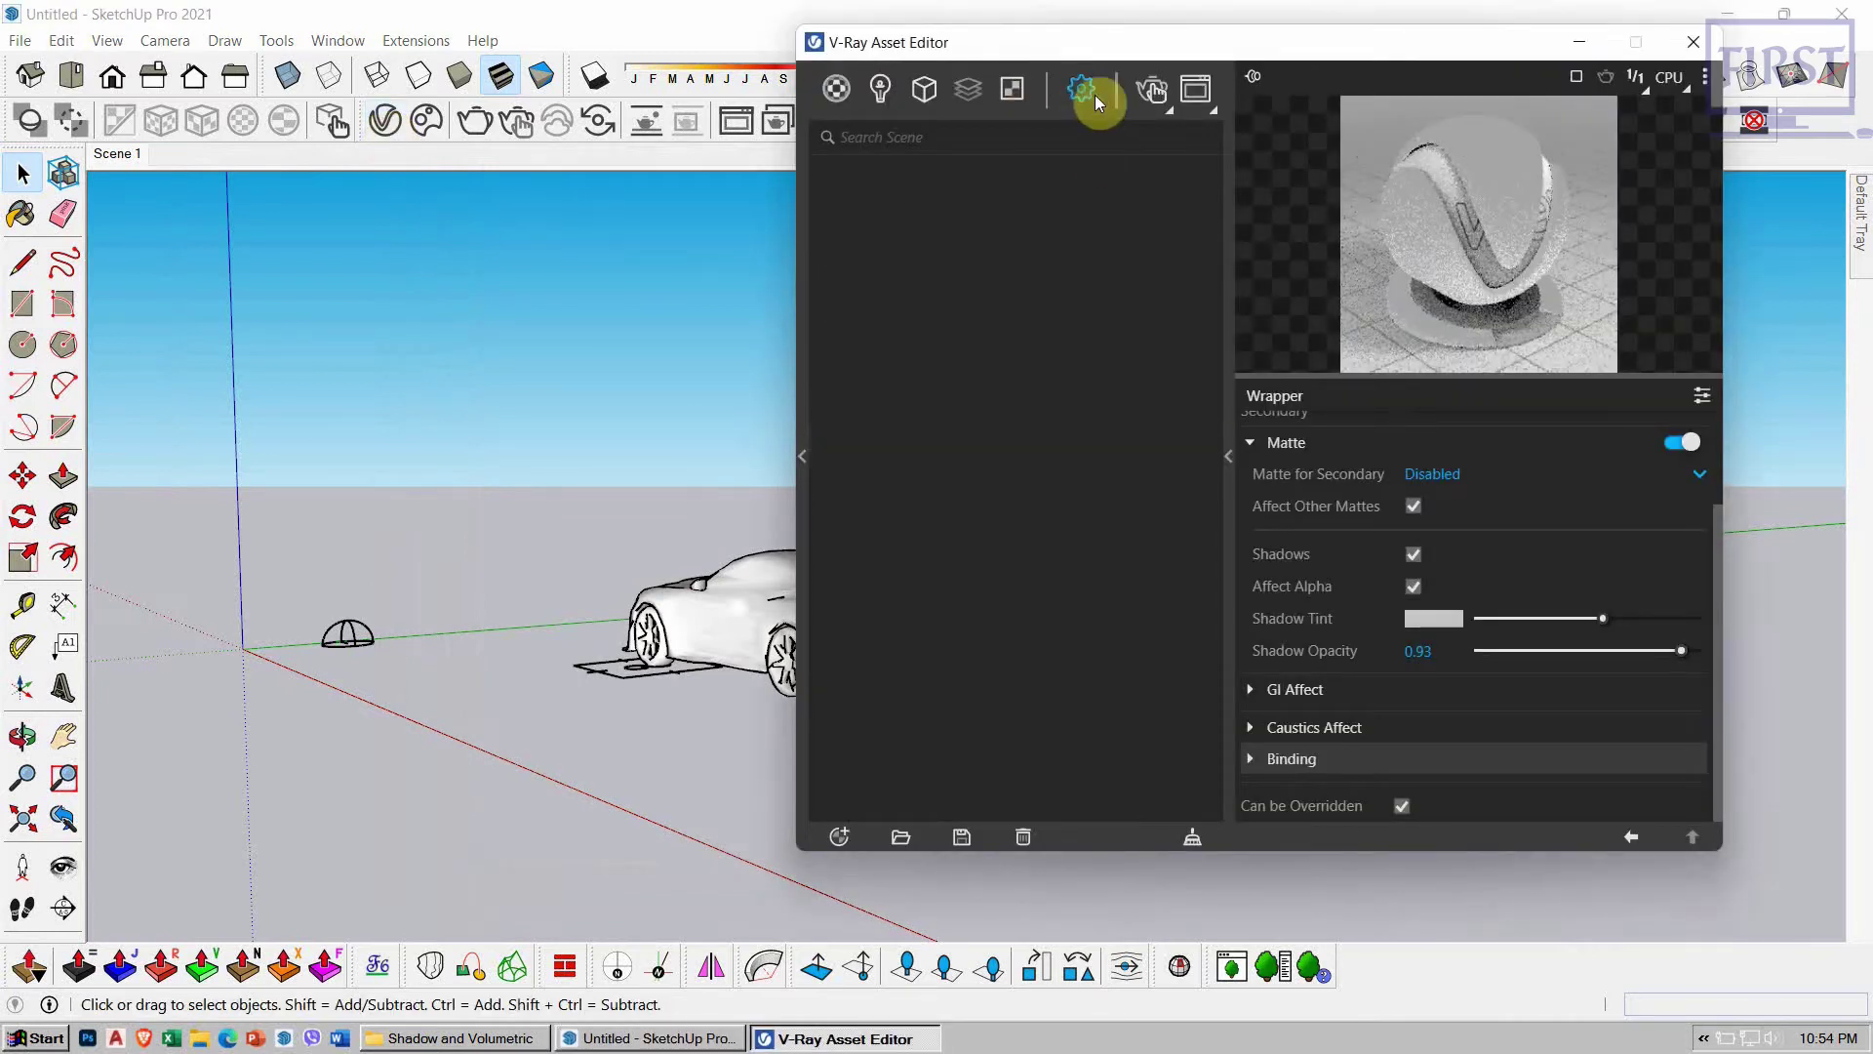
left_click(862, 455)
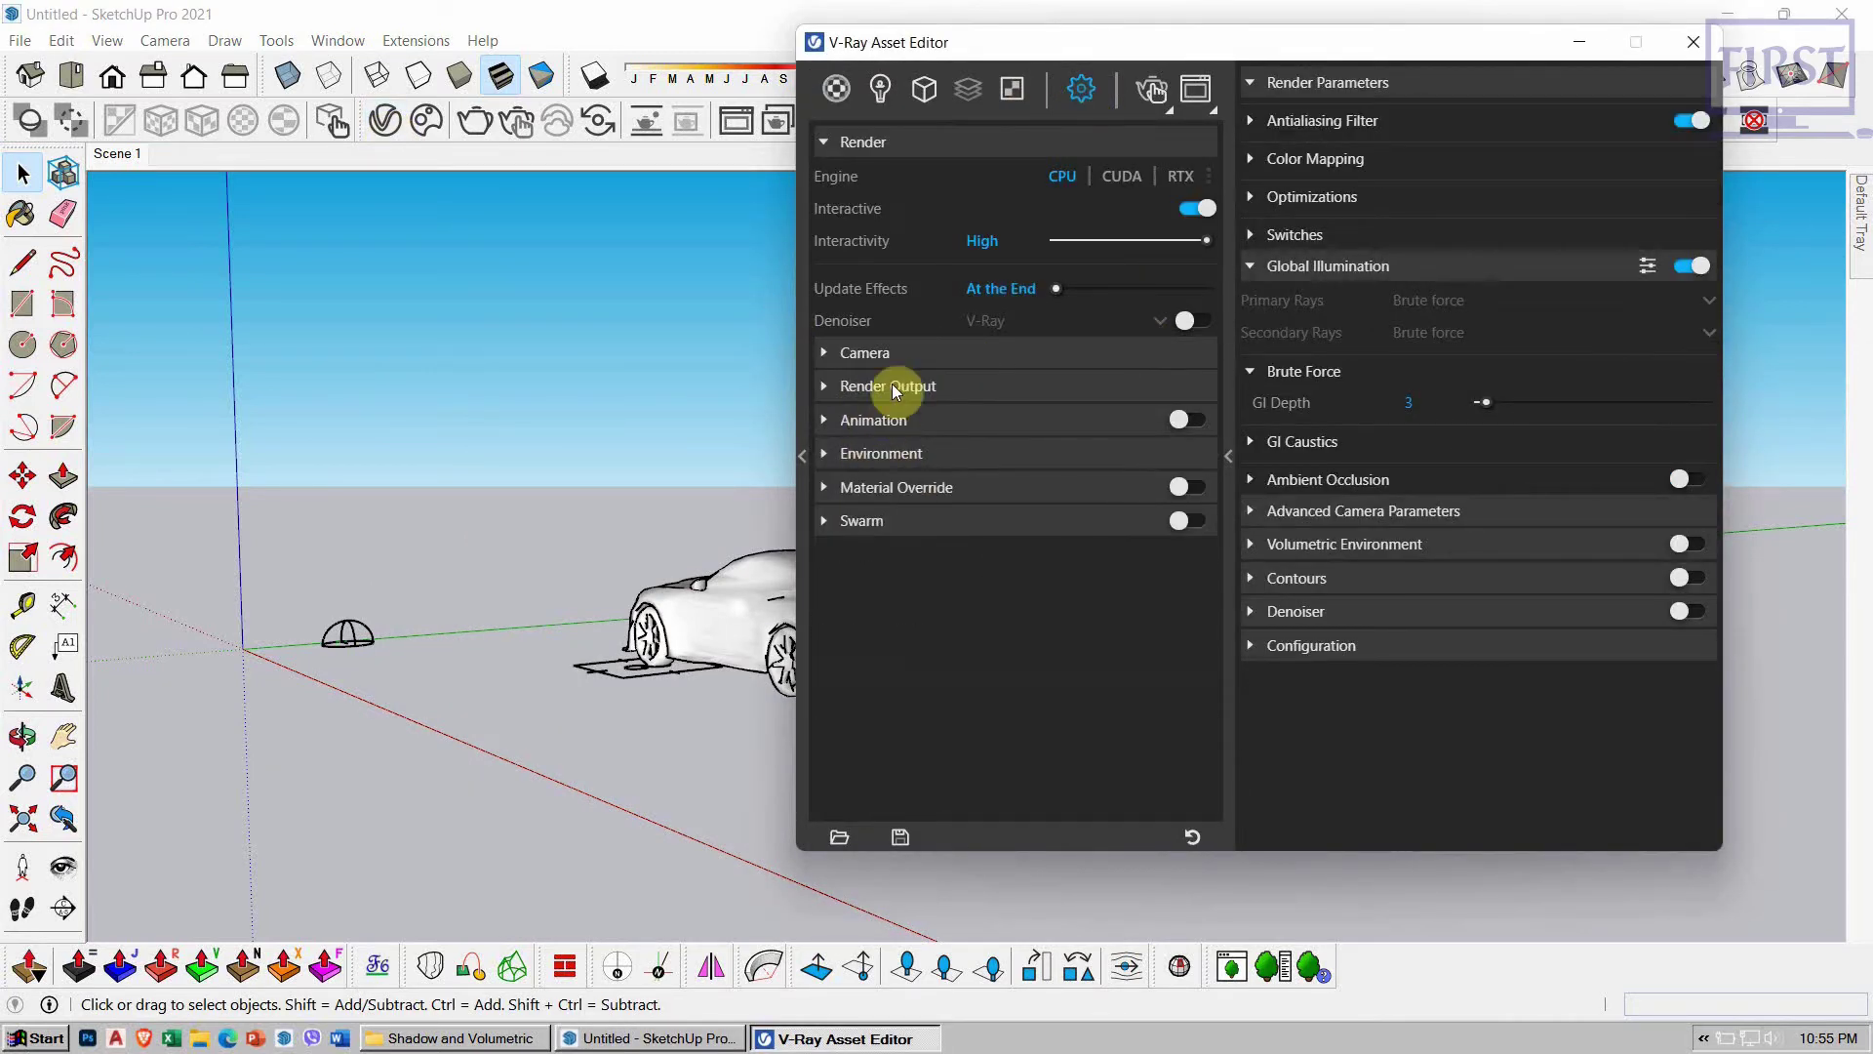
left_click(888, 386)
left_click(980, 451)
type("920")
key("Return")
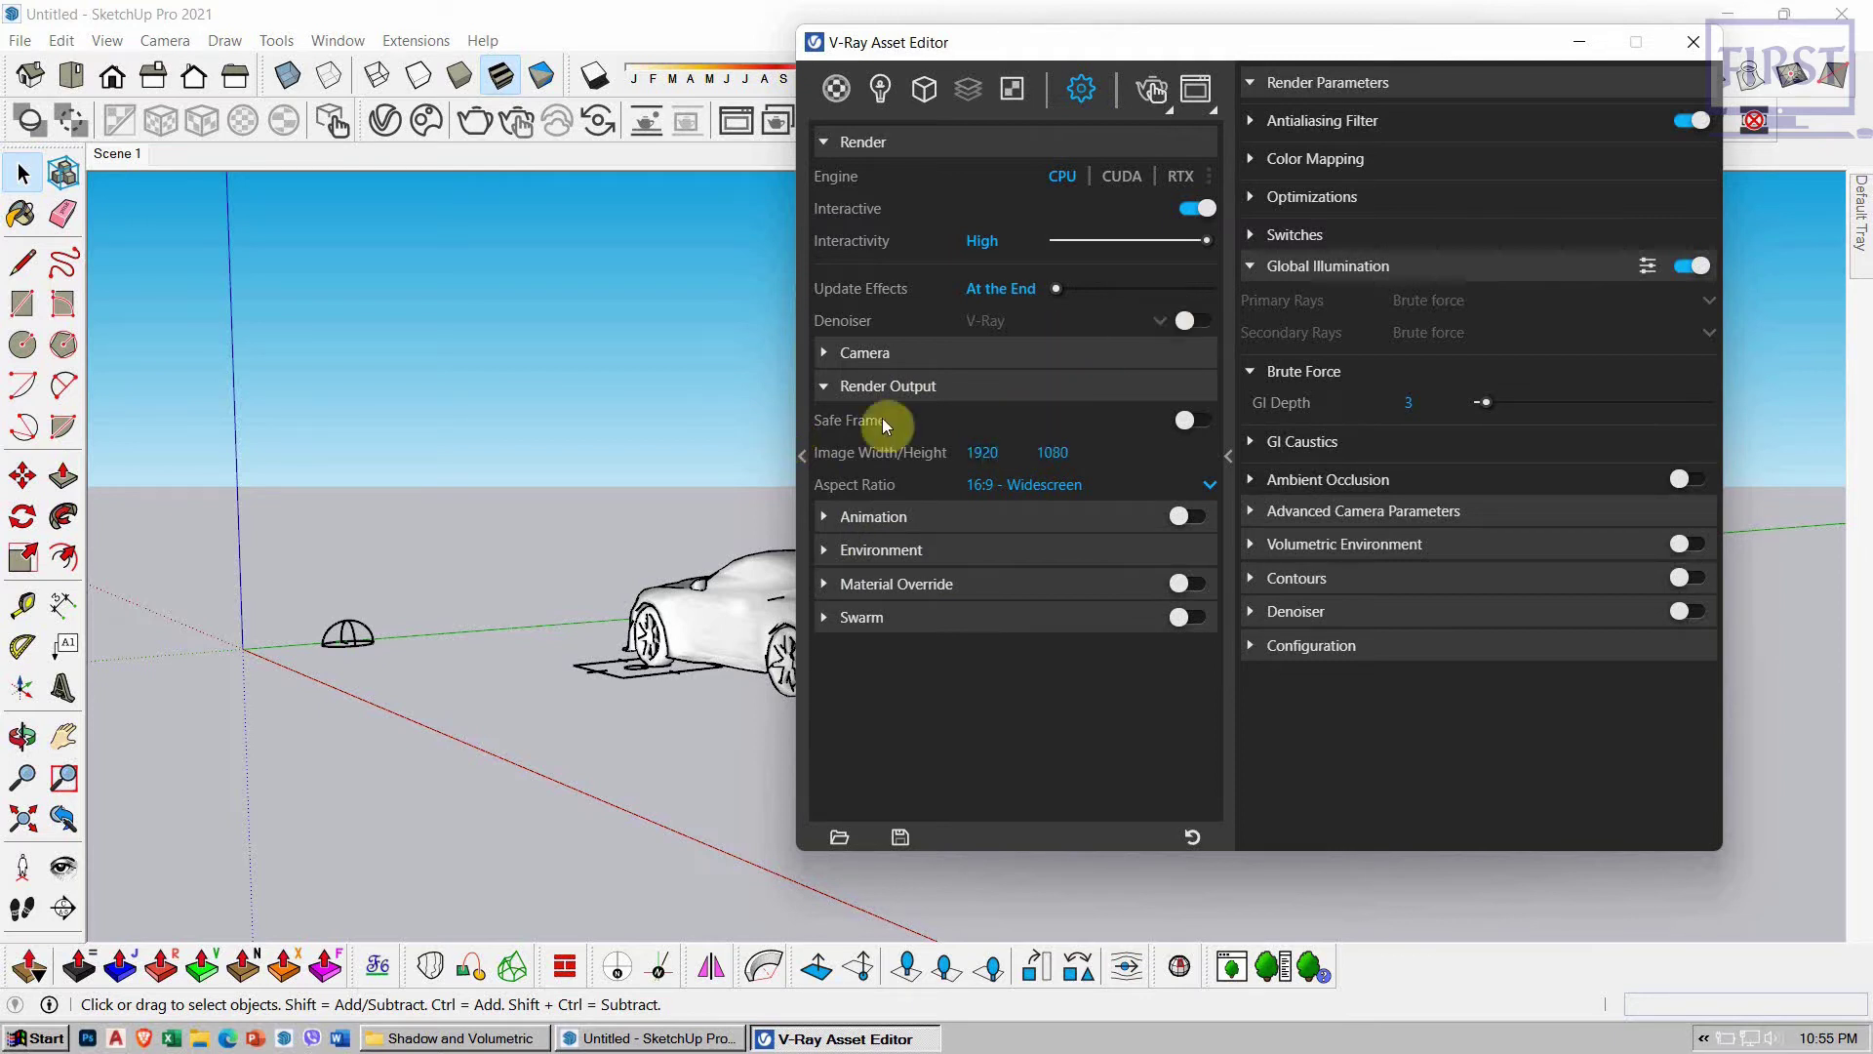
left_click(869, 392)
Step: Set the antialiasing filter type to Catmull Rom
left_click(911, 352)
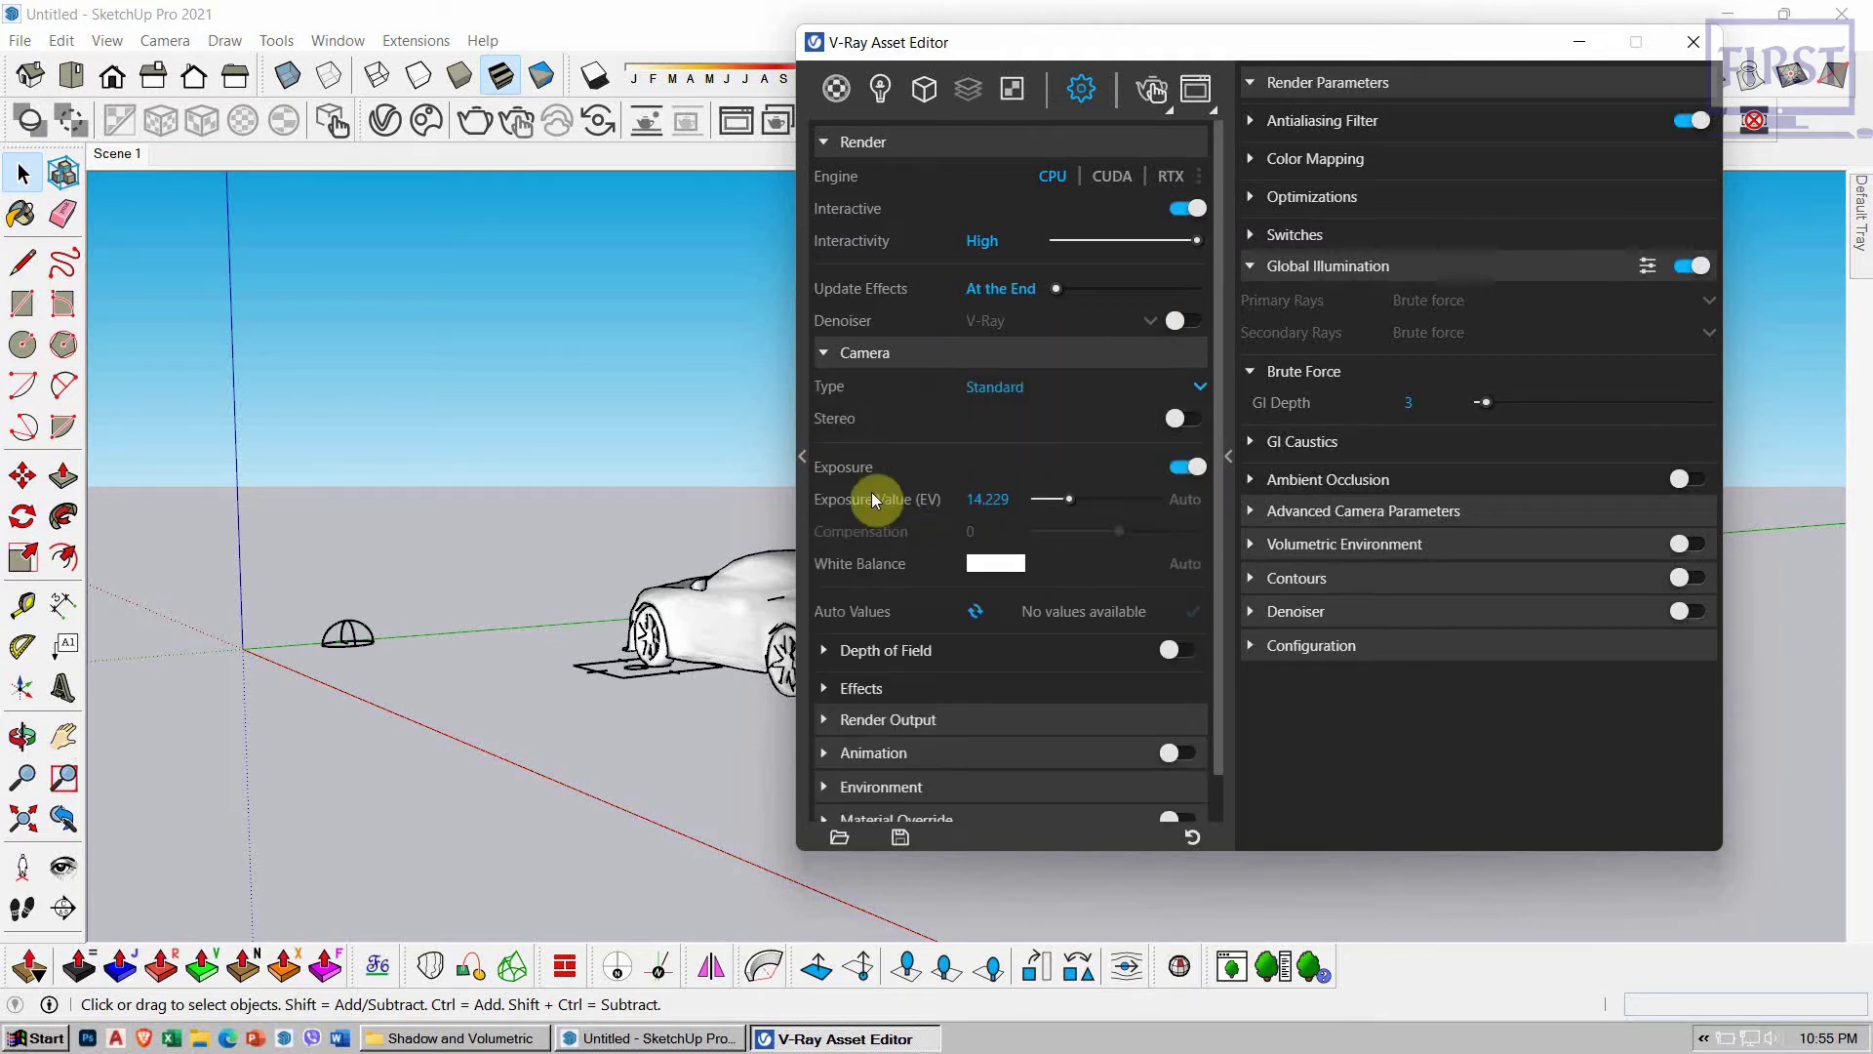
left_click(898, 355)
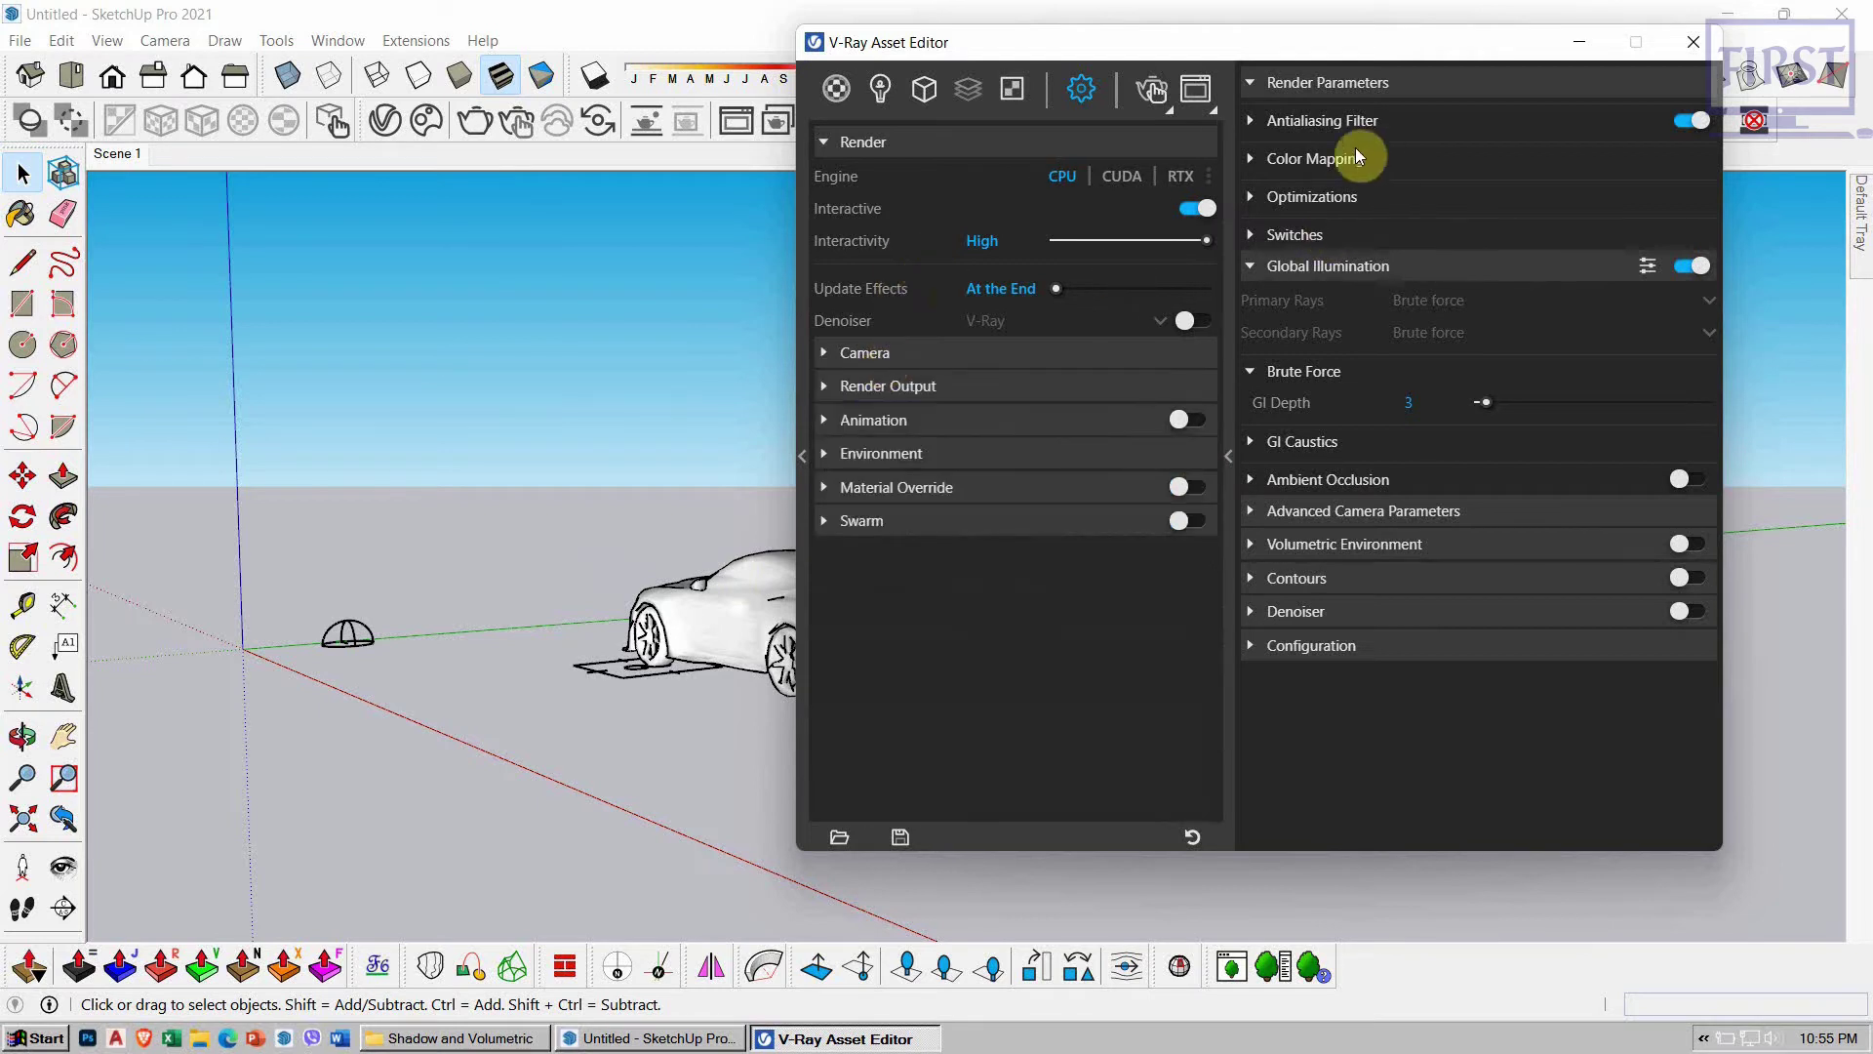
left_click(1354, 120)
left_click(1317, 121)
left_click(1413, 121)
left_click(1527, 153)
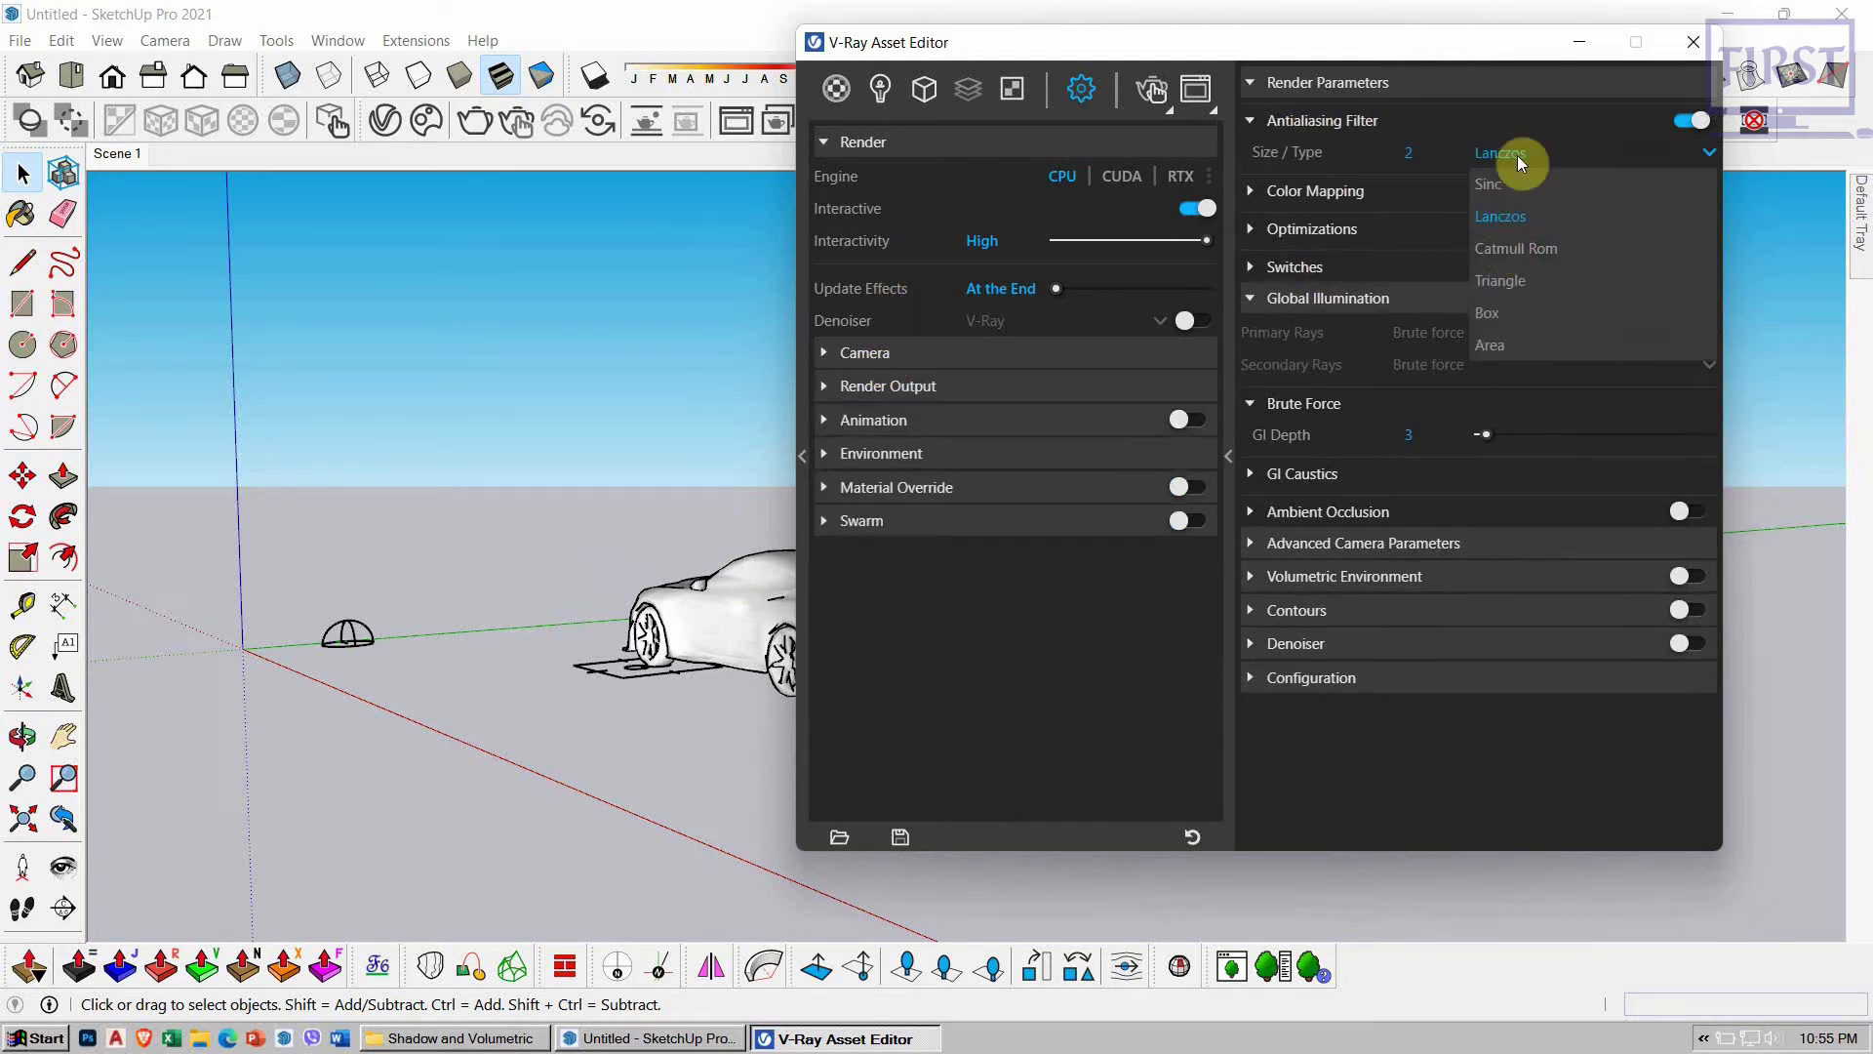
left_click(1528, 246)
Step: Turn off Interactive so the render runs as non-interactive progressive
left_click_drag(1420, 44, 1164, 74)
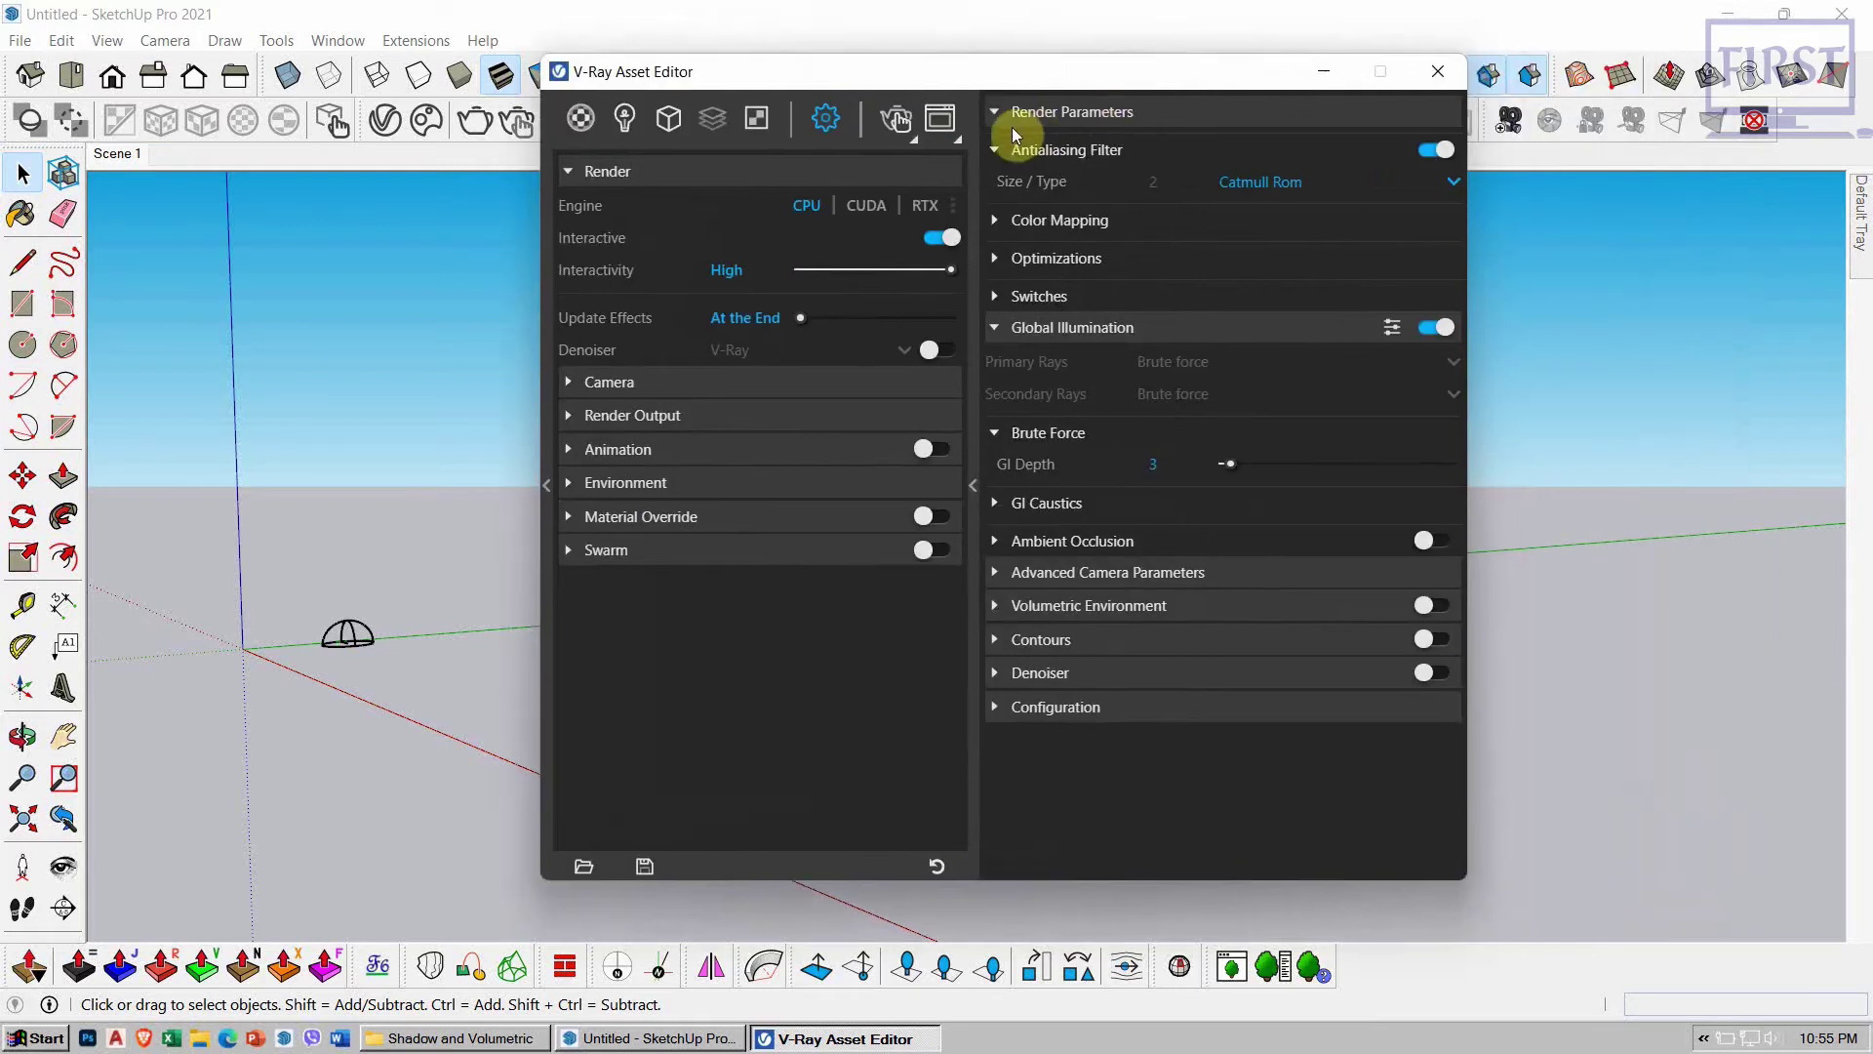
scroll(998, 121, "down", 2)
scroll(999, 121, "up", 2)
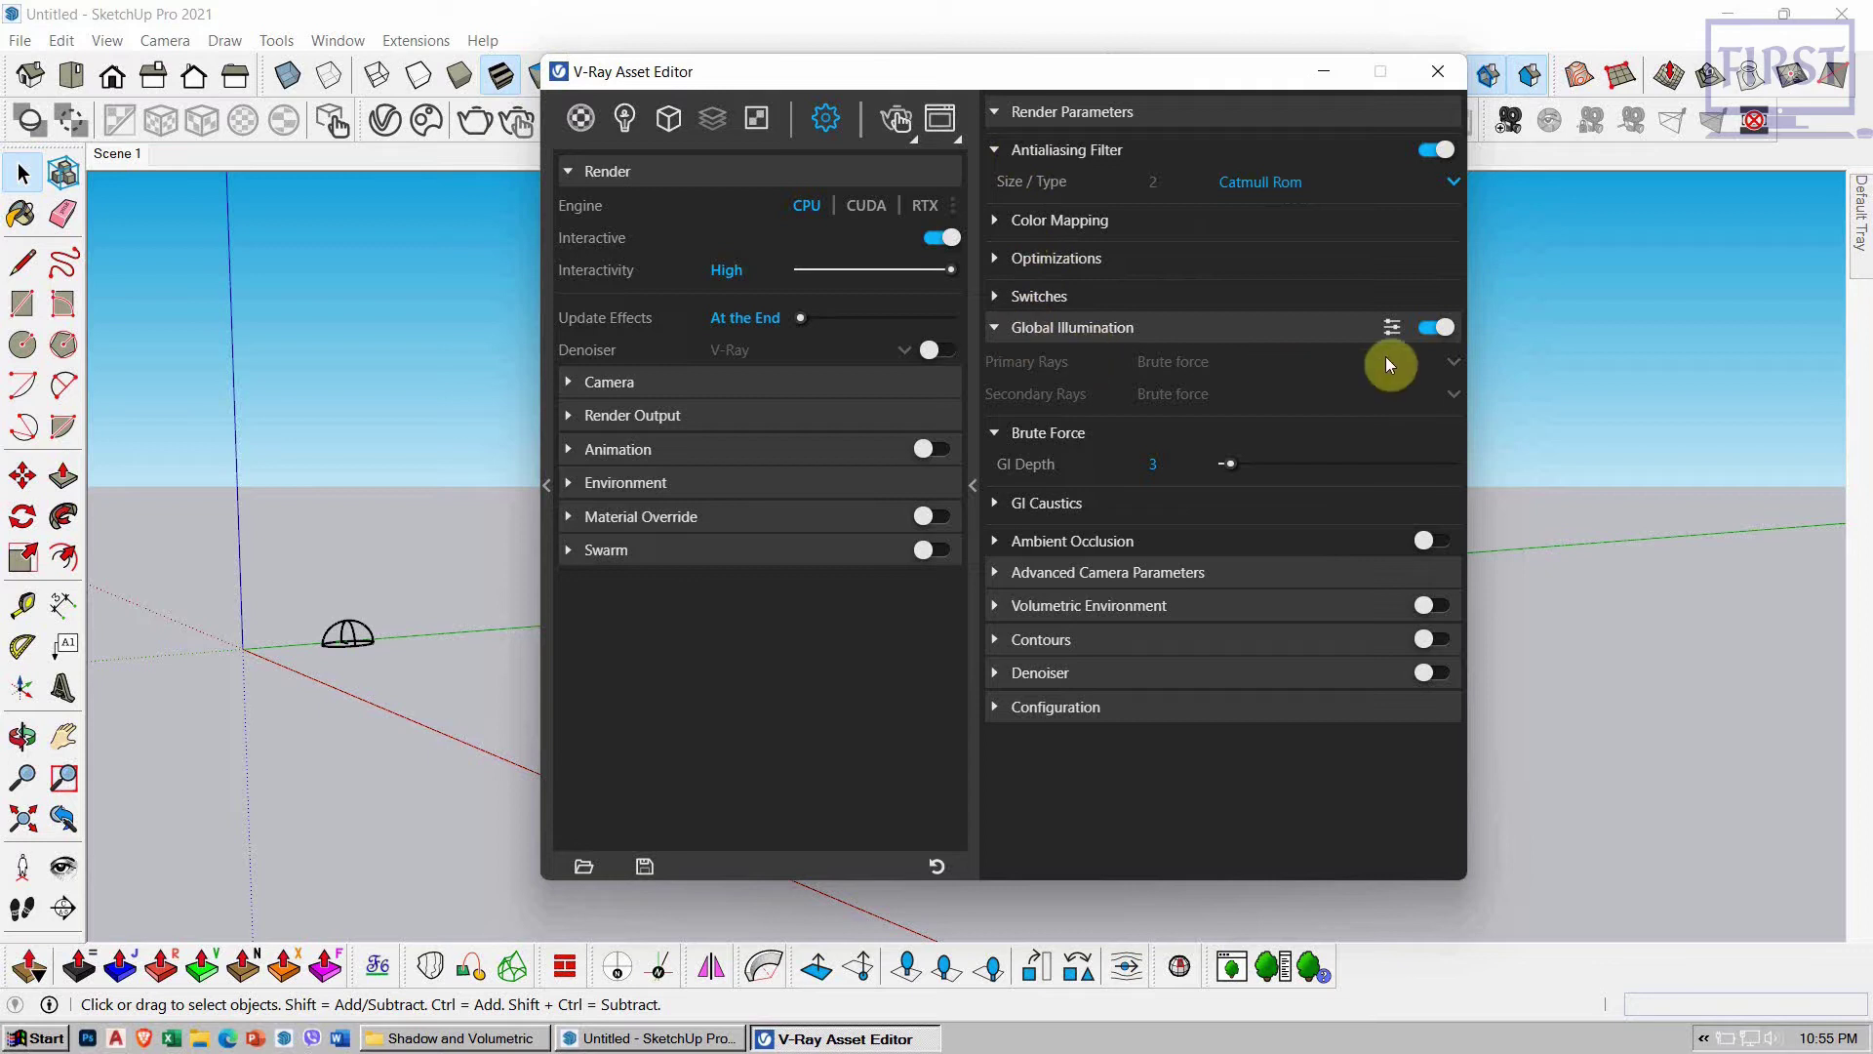
left_click(942, 238)
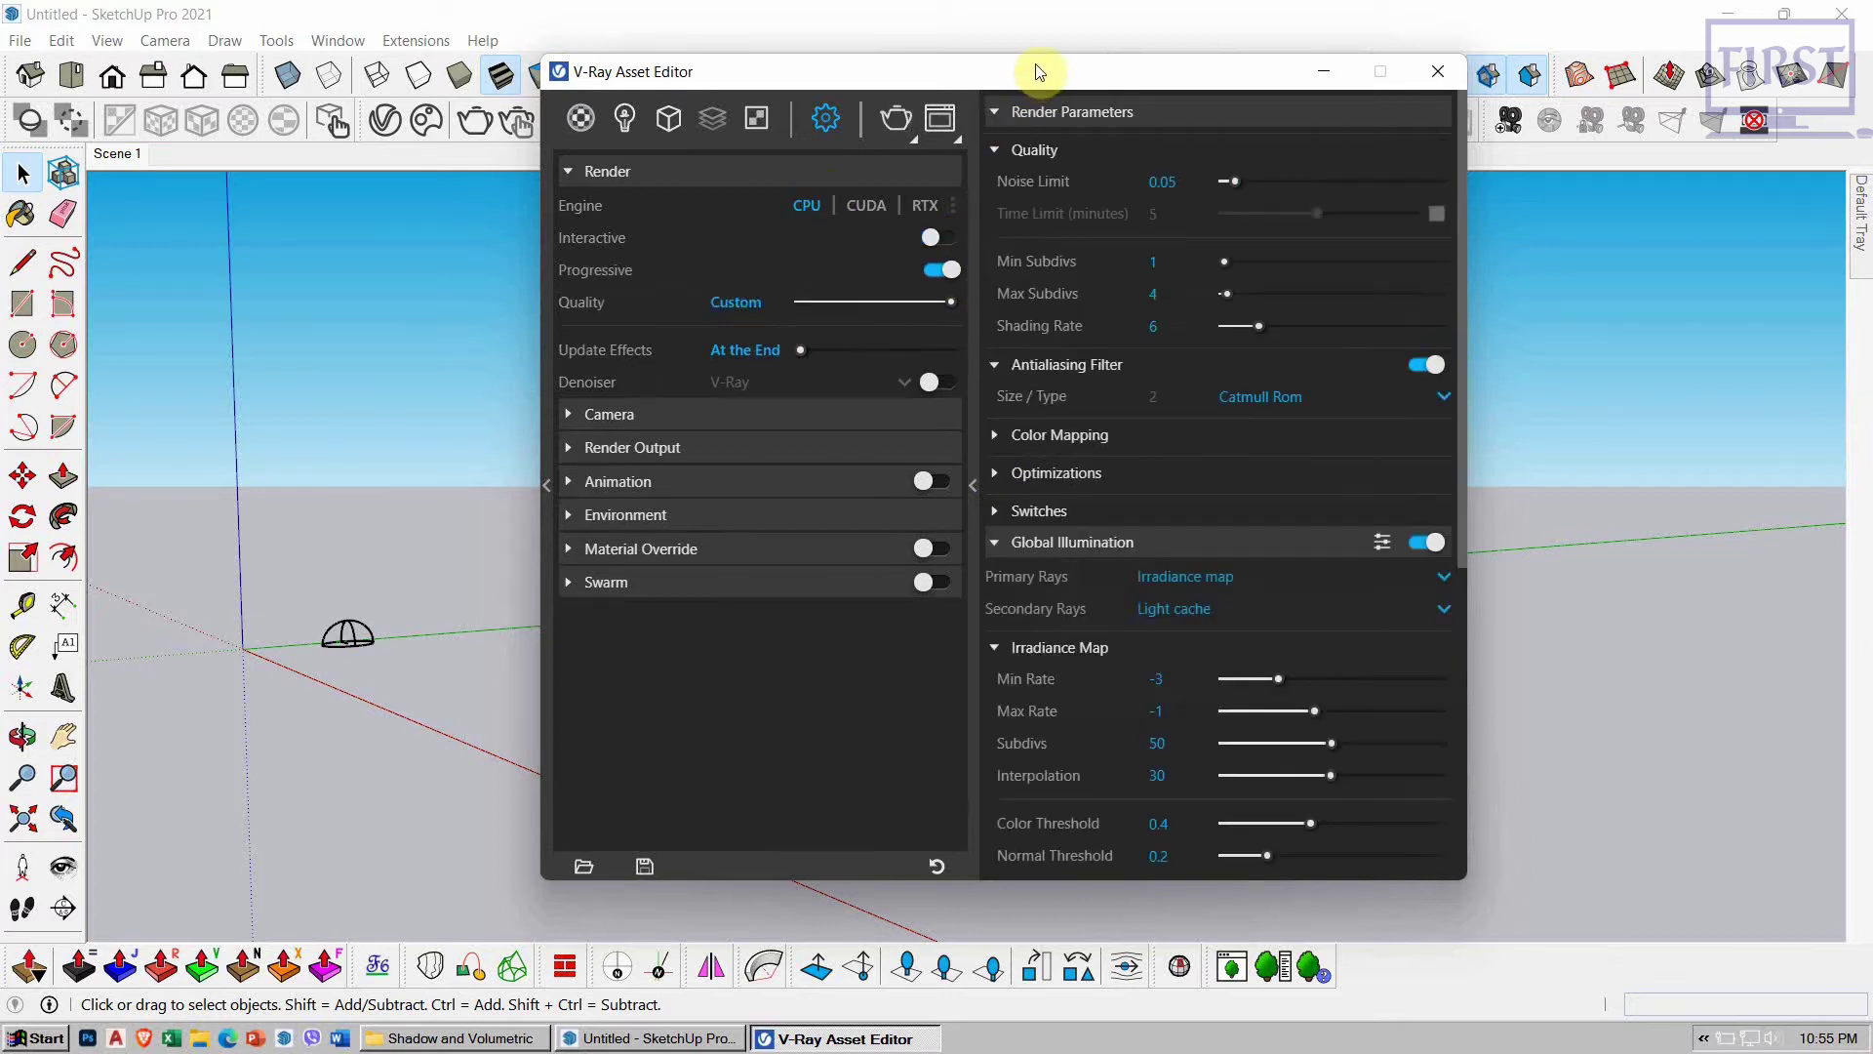
Step: Set the render noise limit to 0.05
left_click_drag(741, 72, 829, 119)
left_click(1029, 319)
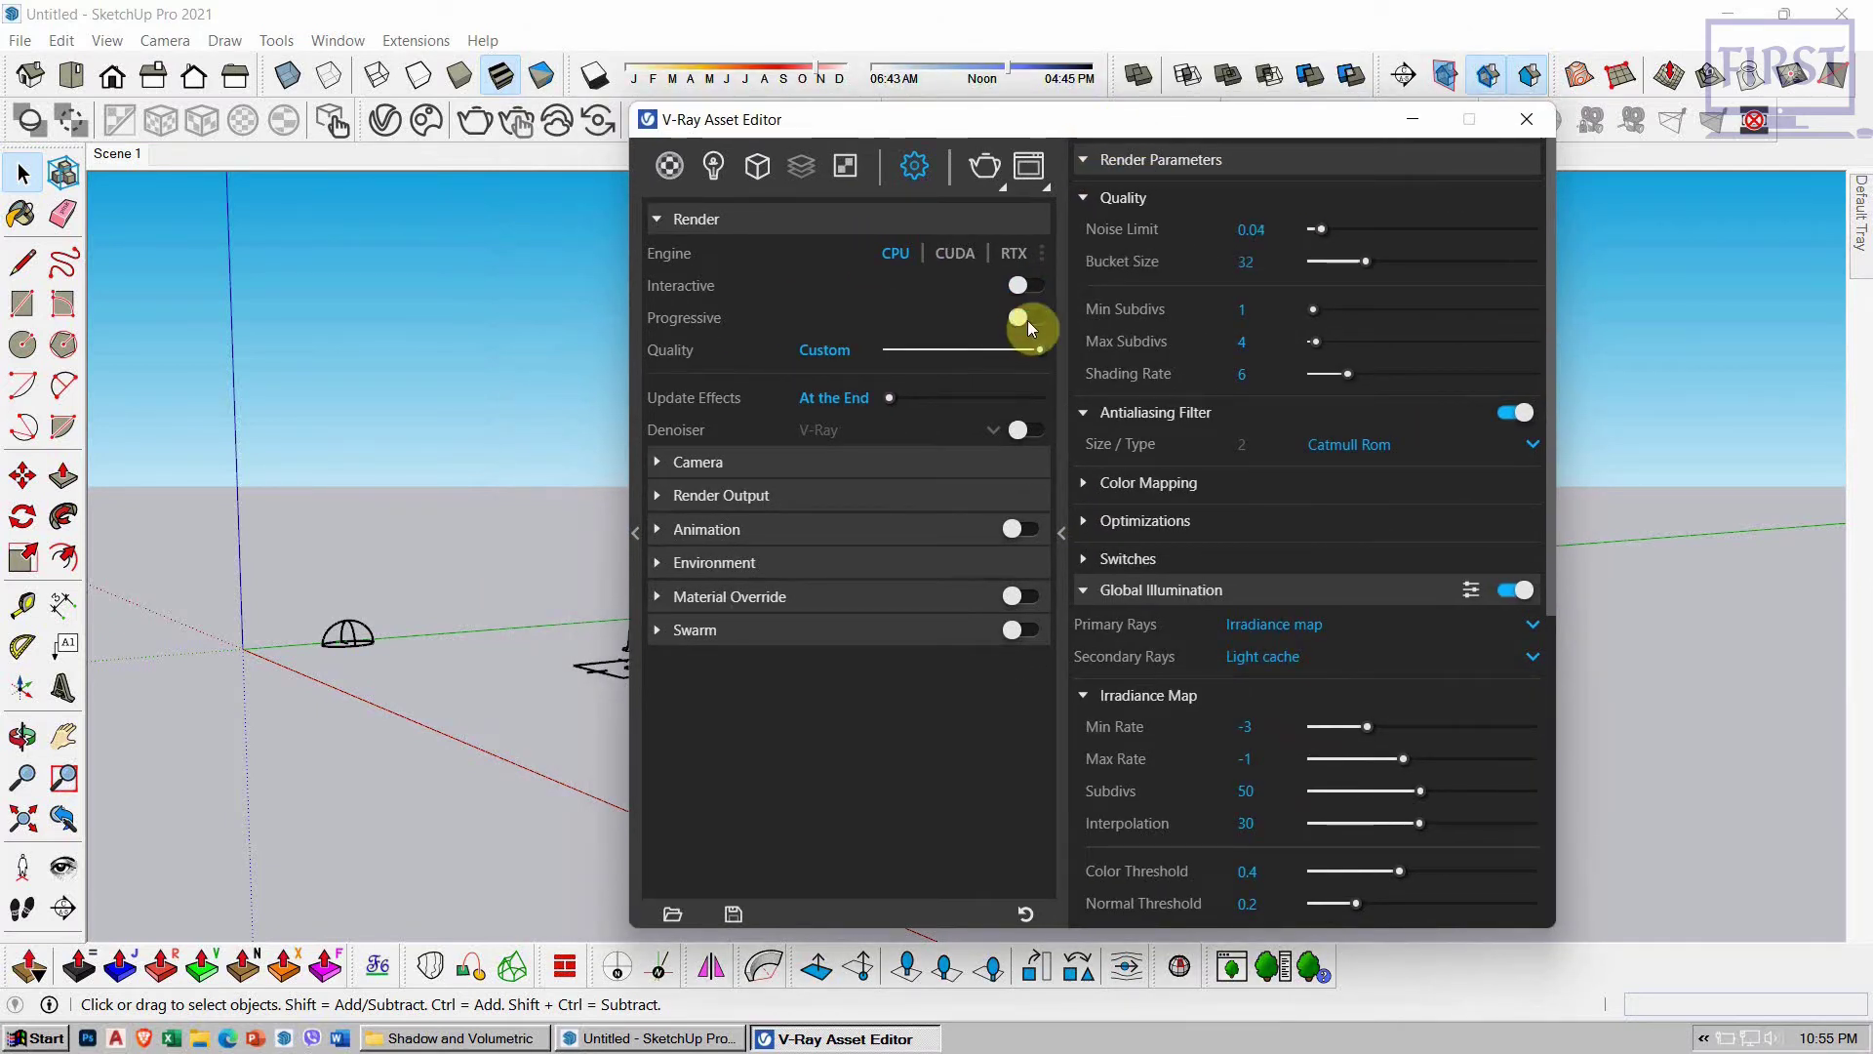
left_click_drag(1097, 126, 917, 143)
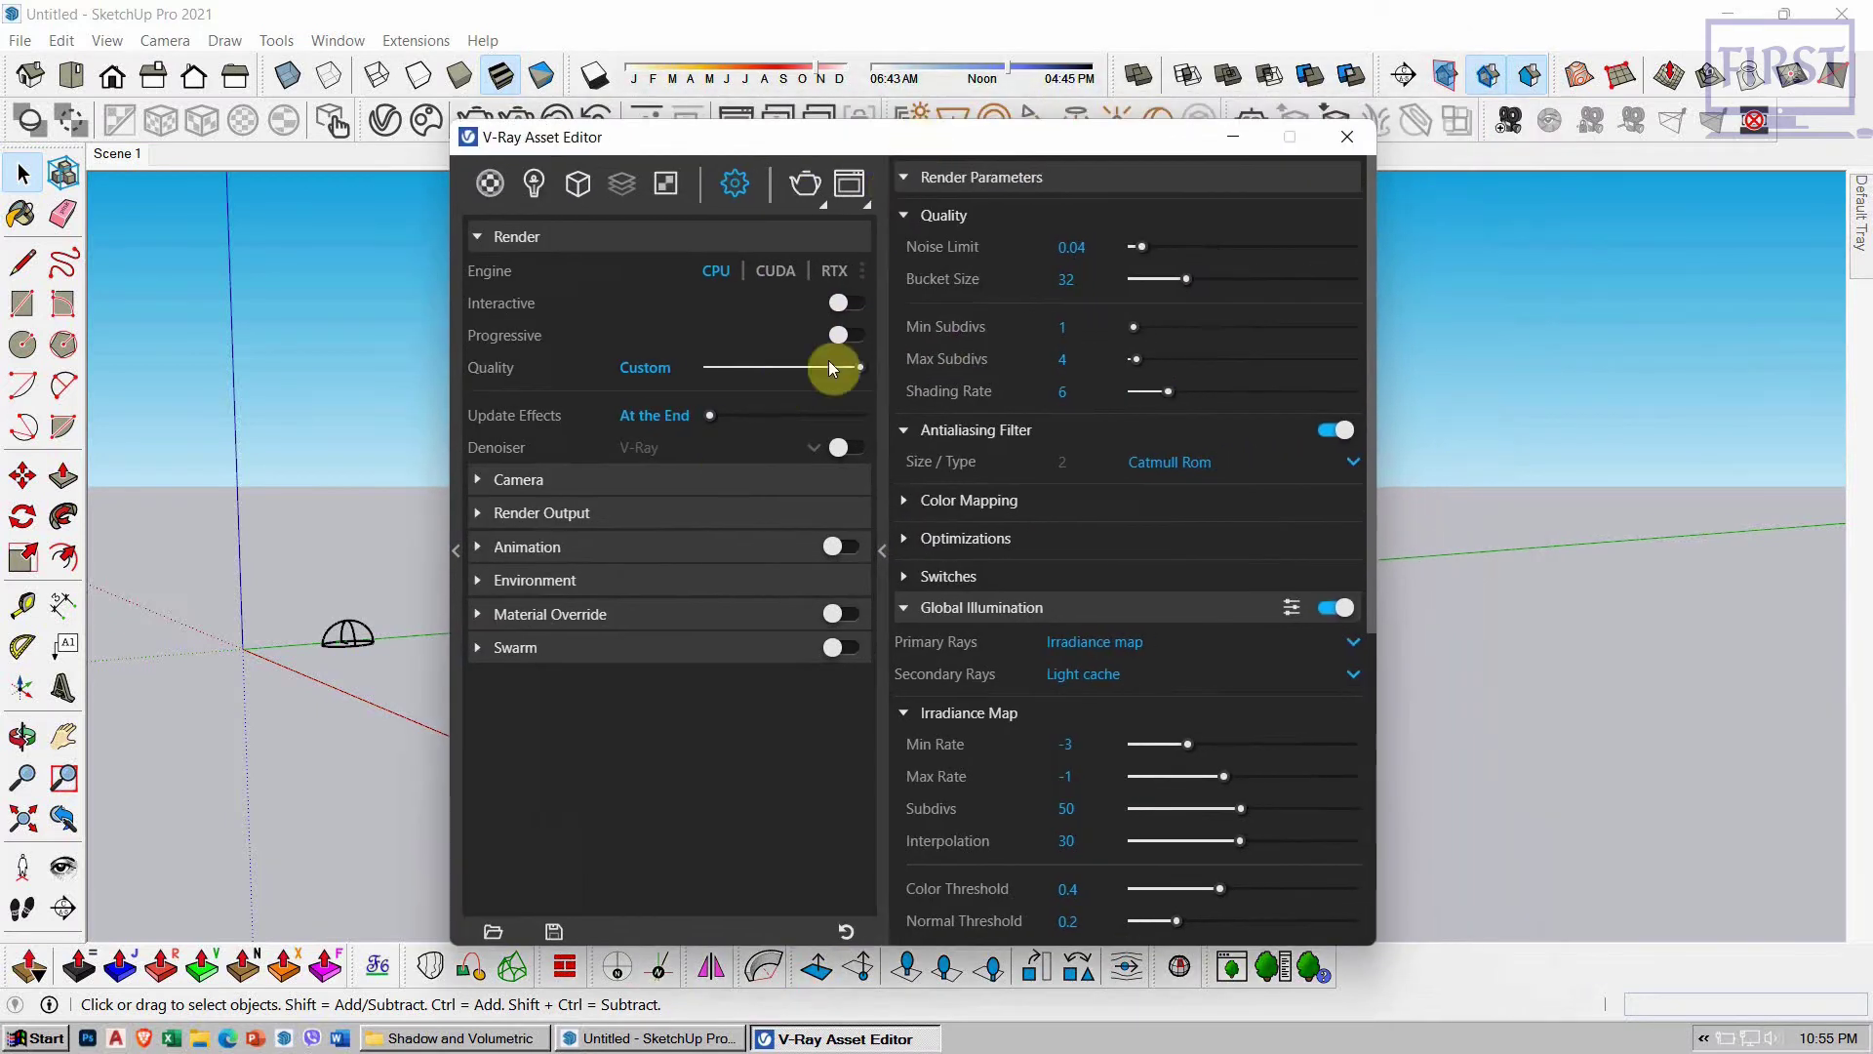
double_click(1080, 245)
type("0.01")
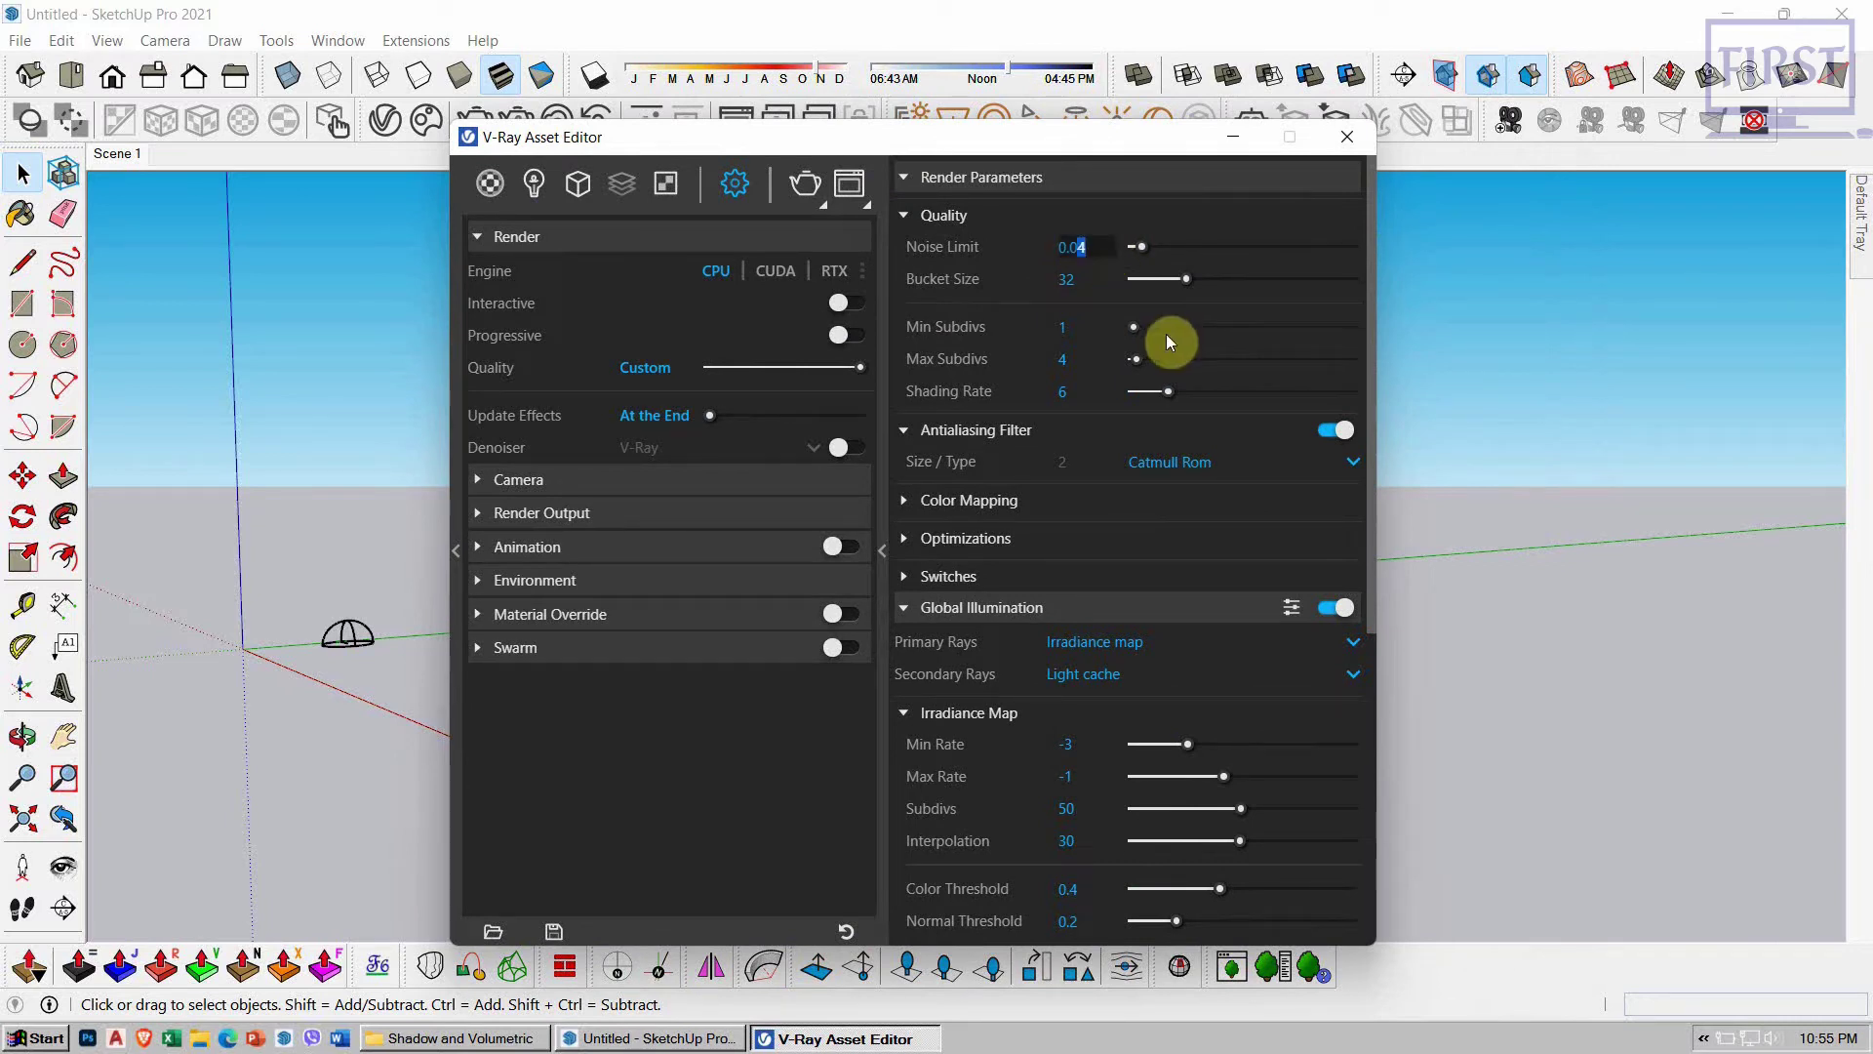
key("Return")
double_click(1078, 247)
type("0.05")
key("Return")
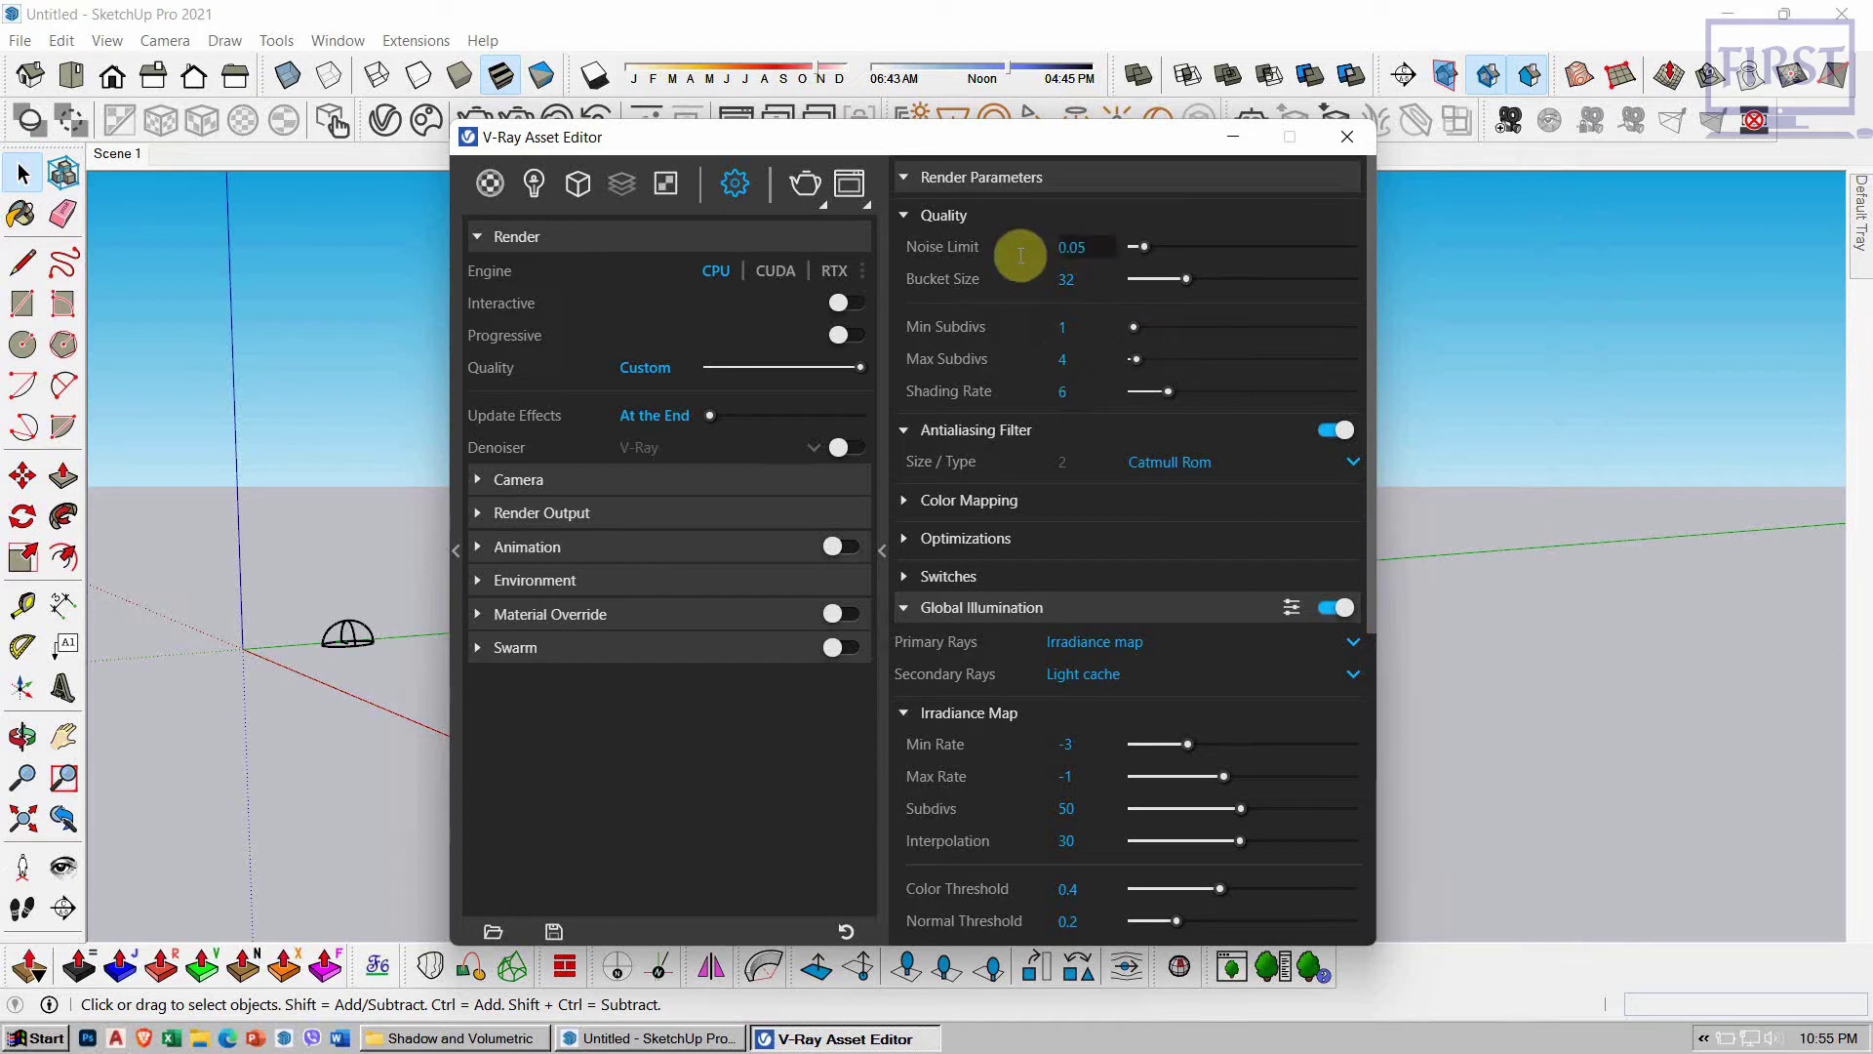
Step: Enable ambient occlusion and the denoiser, then start the render
double_click(1068, 359)
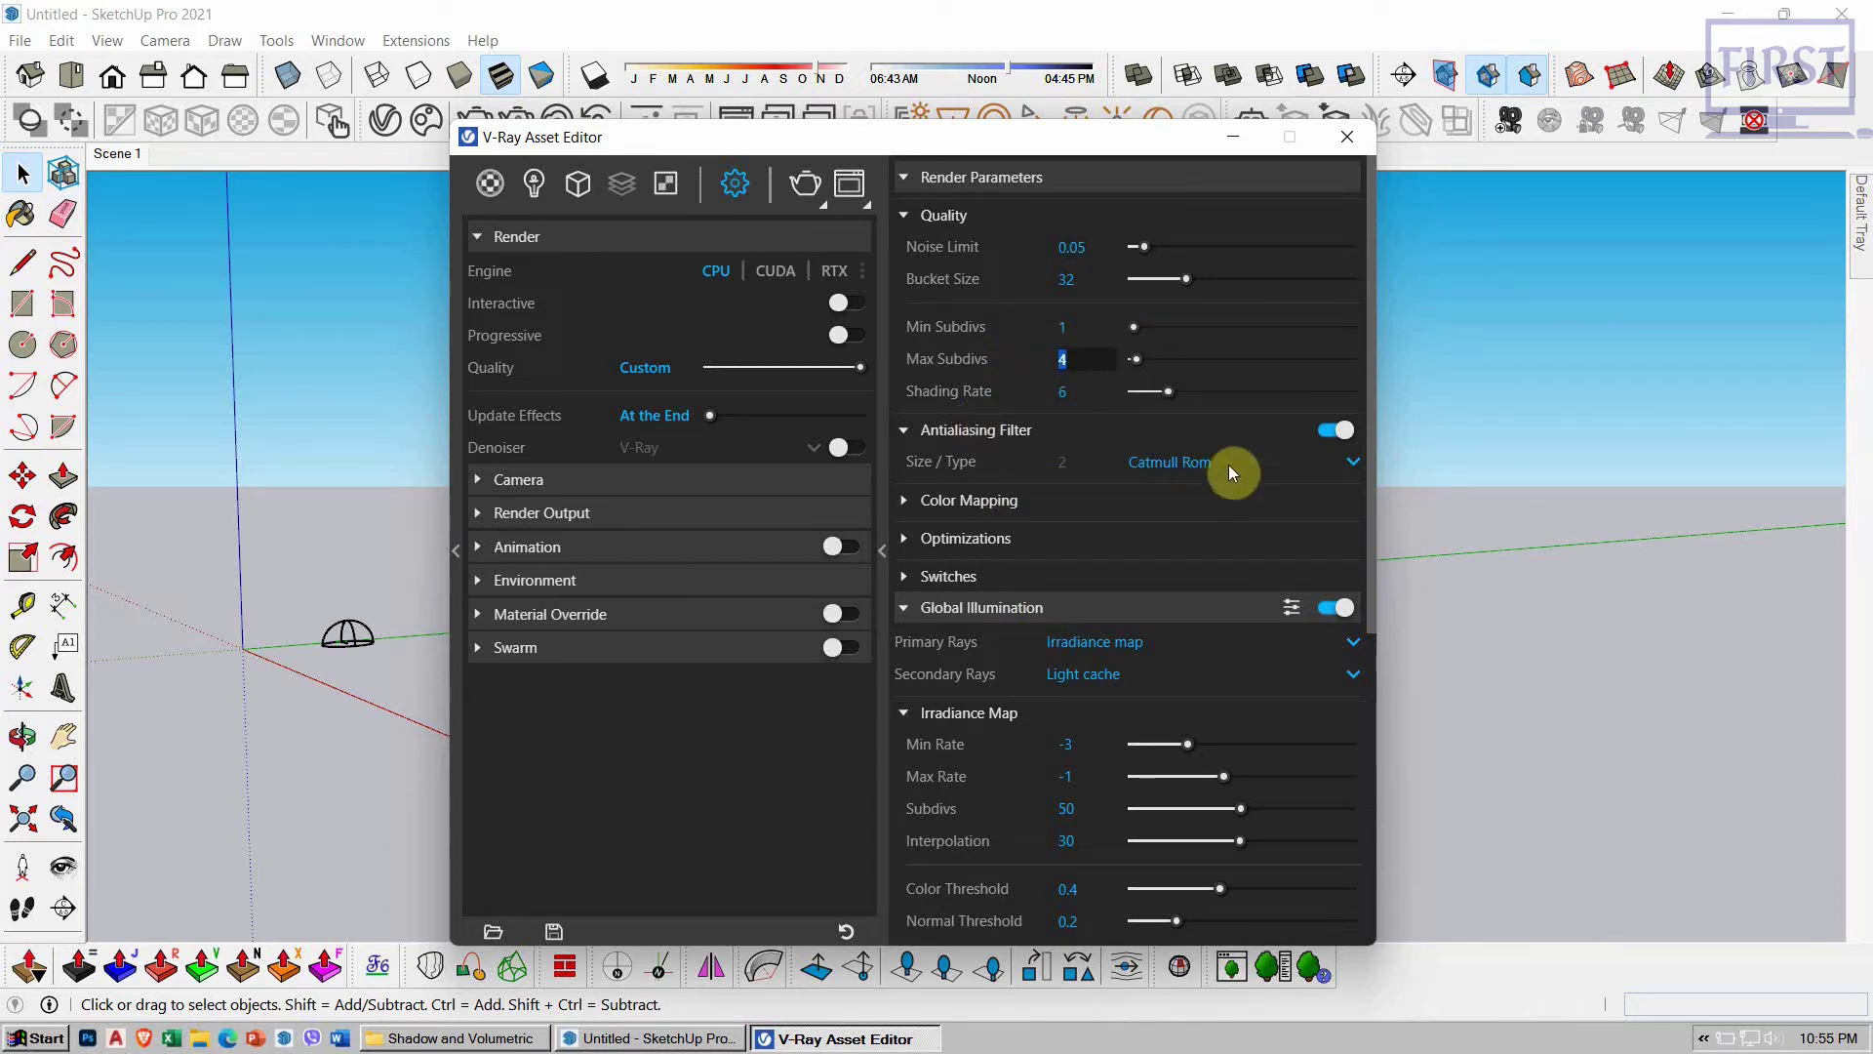
scroll(956, 829, "down", 5)
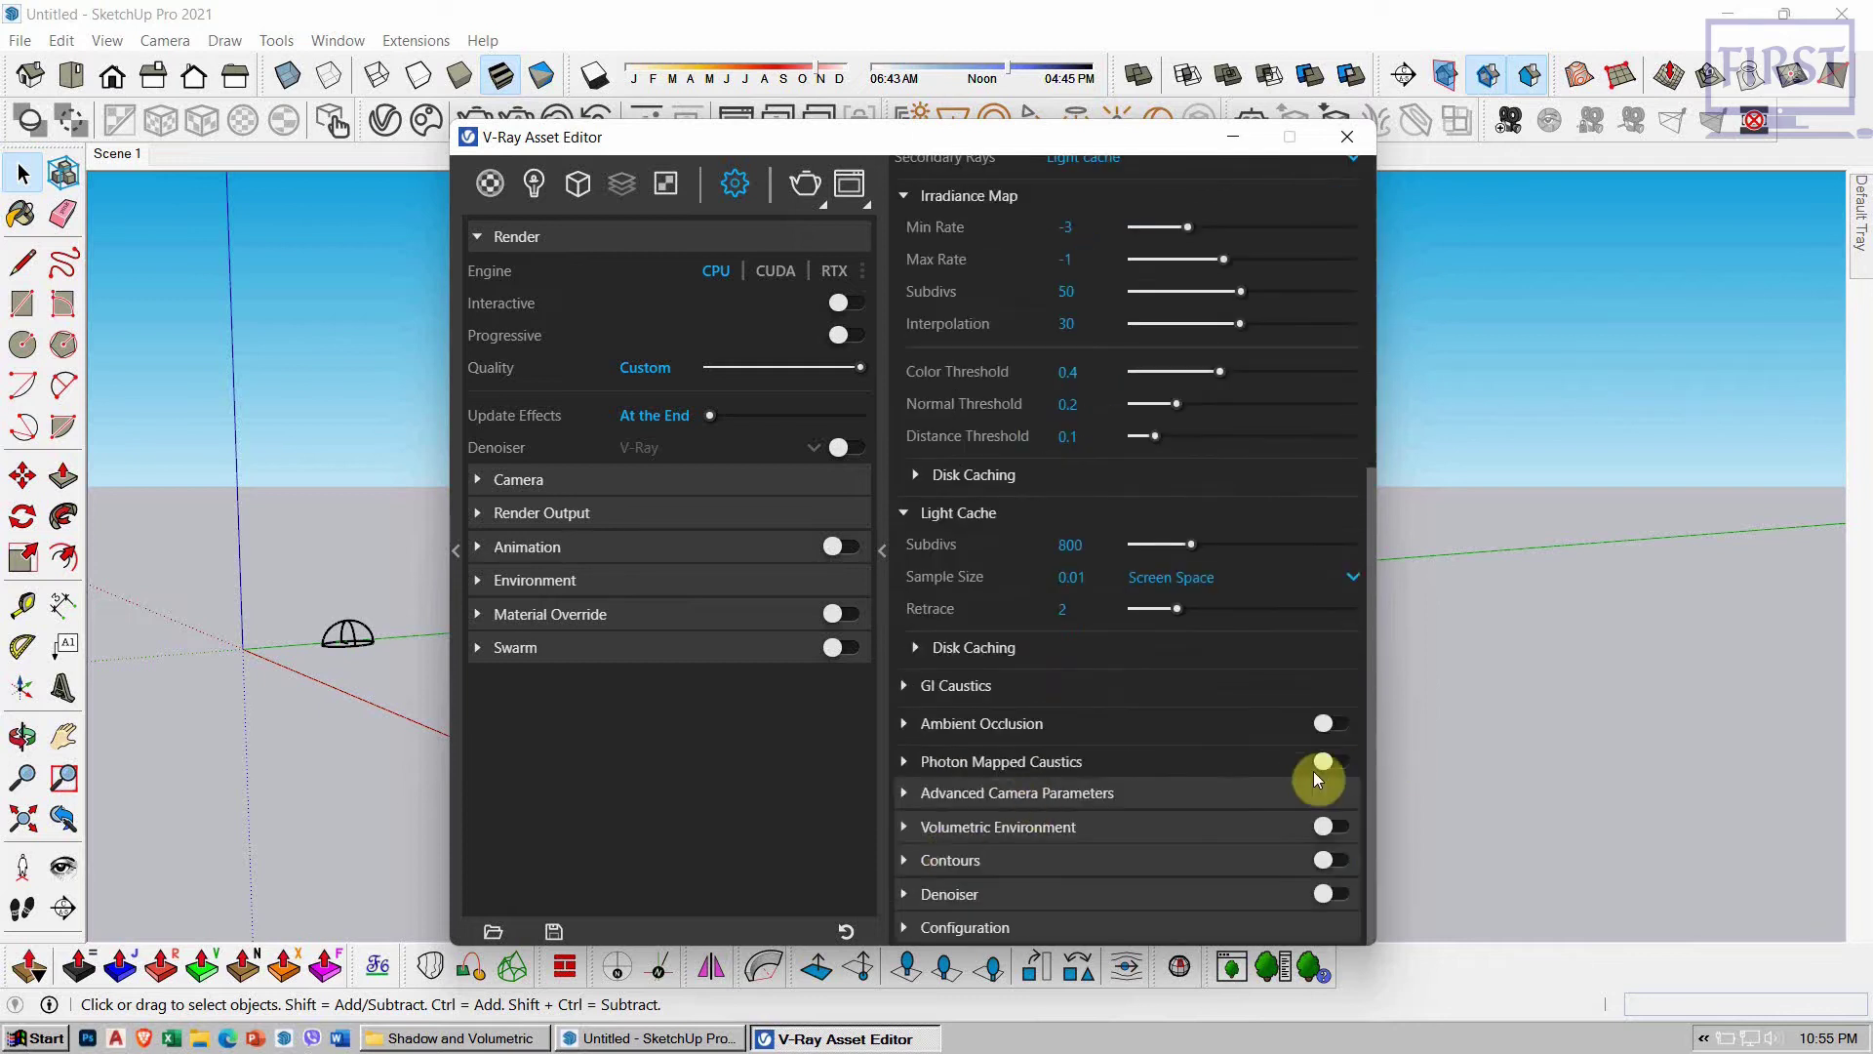
left_click(1325, 722)
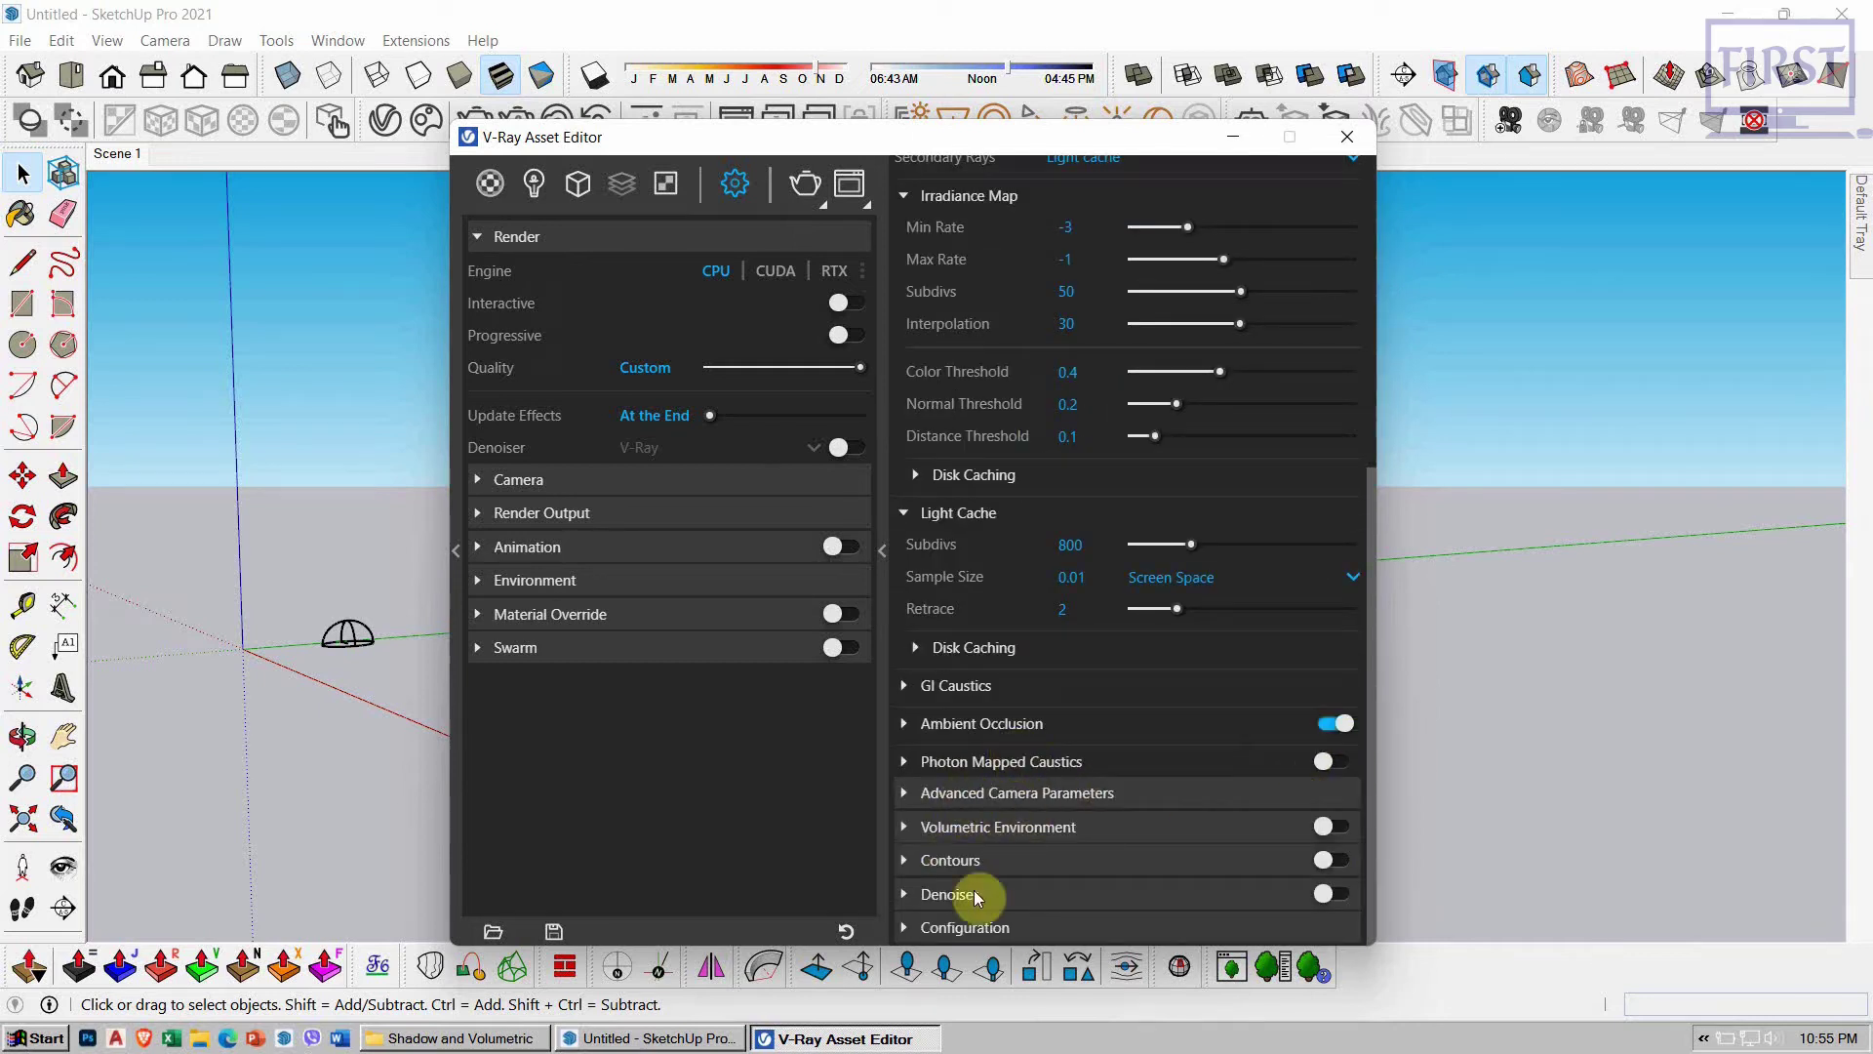
left_click(1032, 899)
left_click(1327, 895)
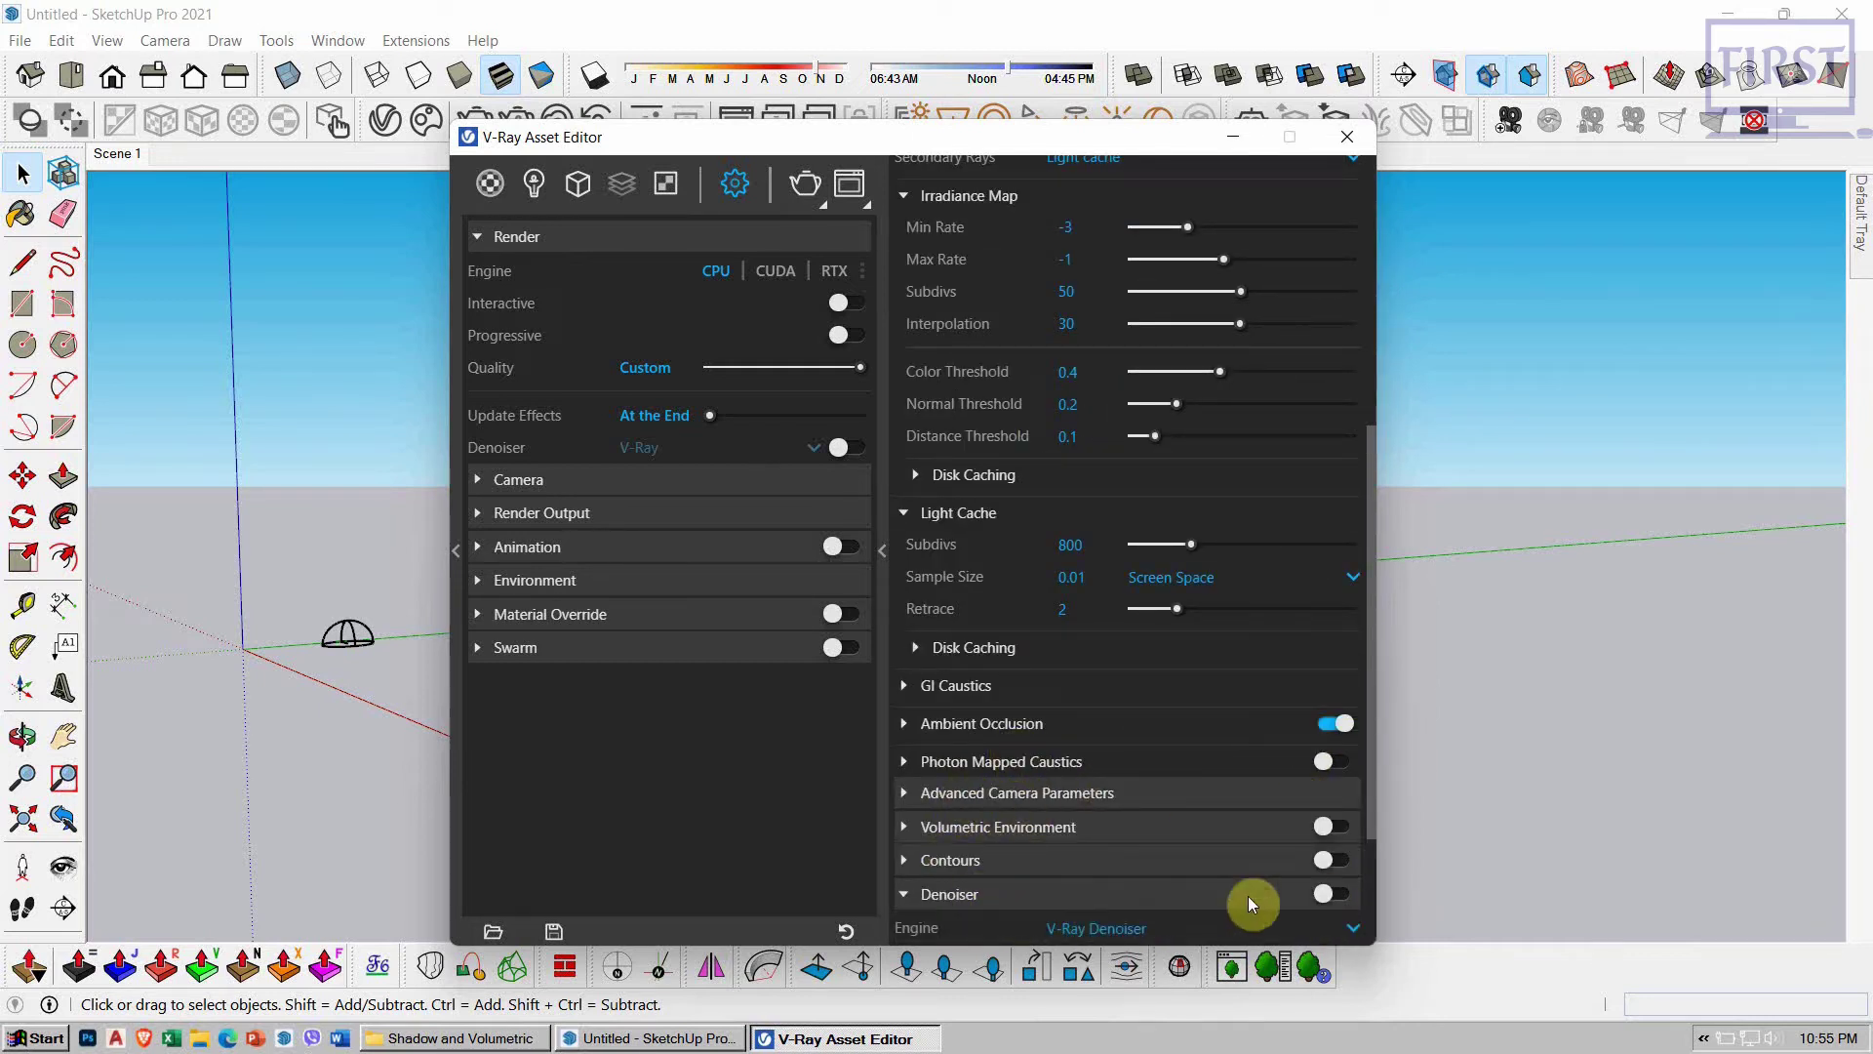
scroll(1239, 878, "down", 2)
left_click(1078, 761)
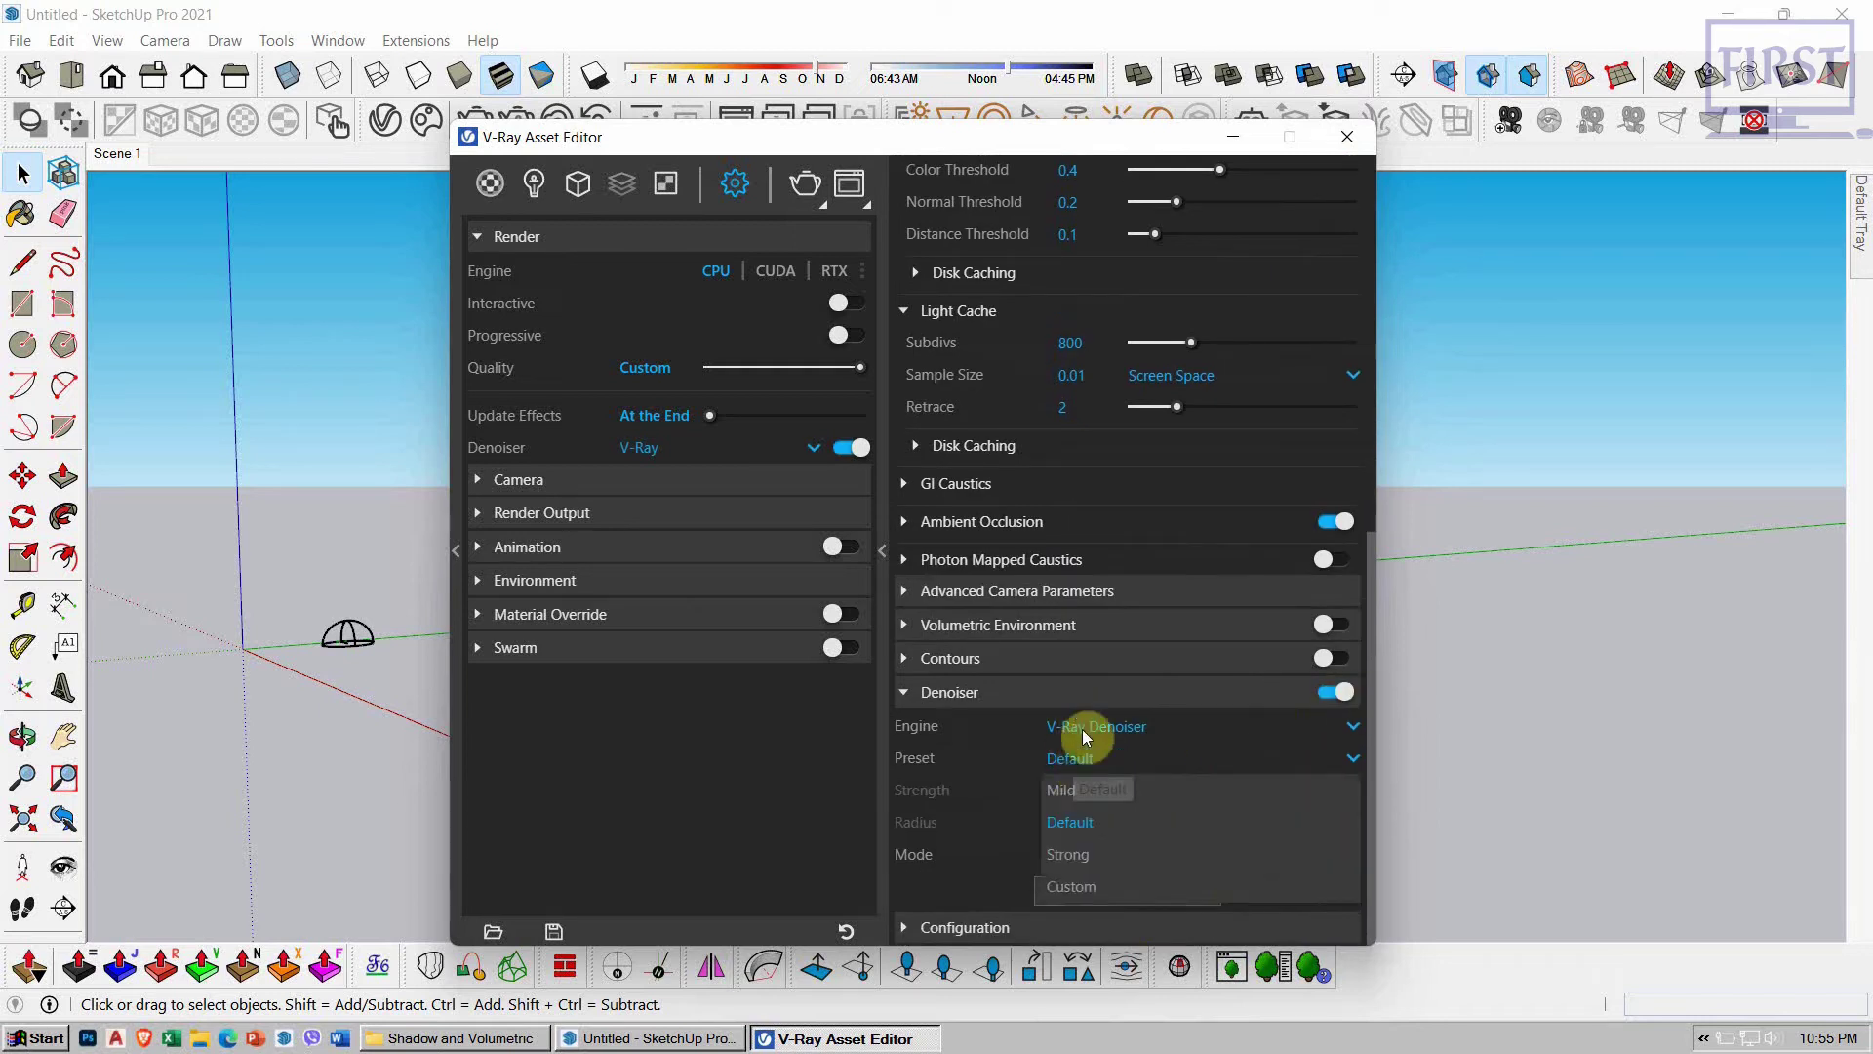
left_click(1063, 792)
left_click(975, 699)
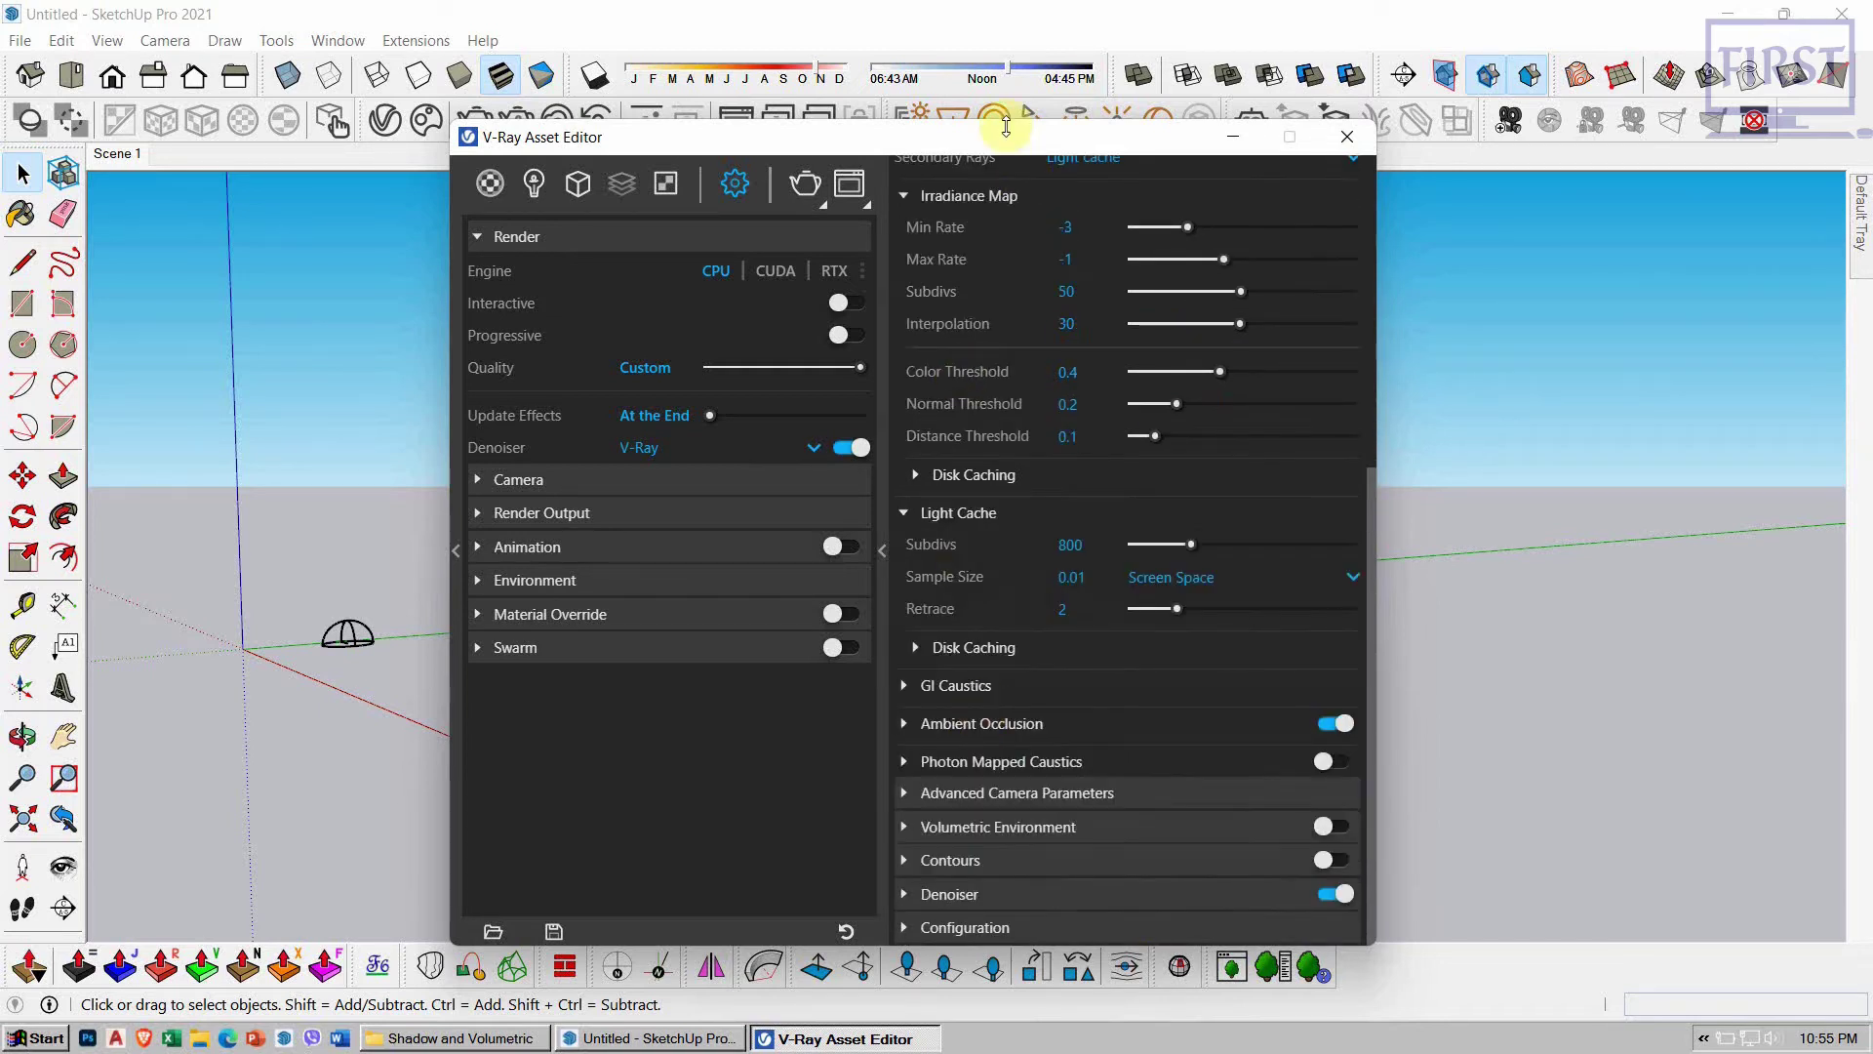
left_click_drag(1024, 151, 1539, 228)
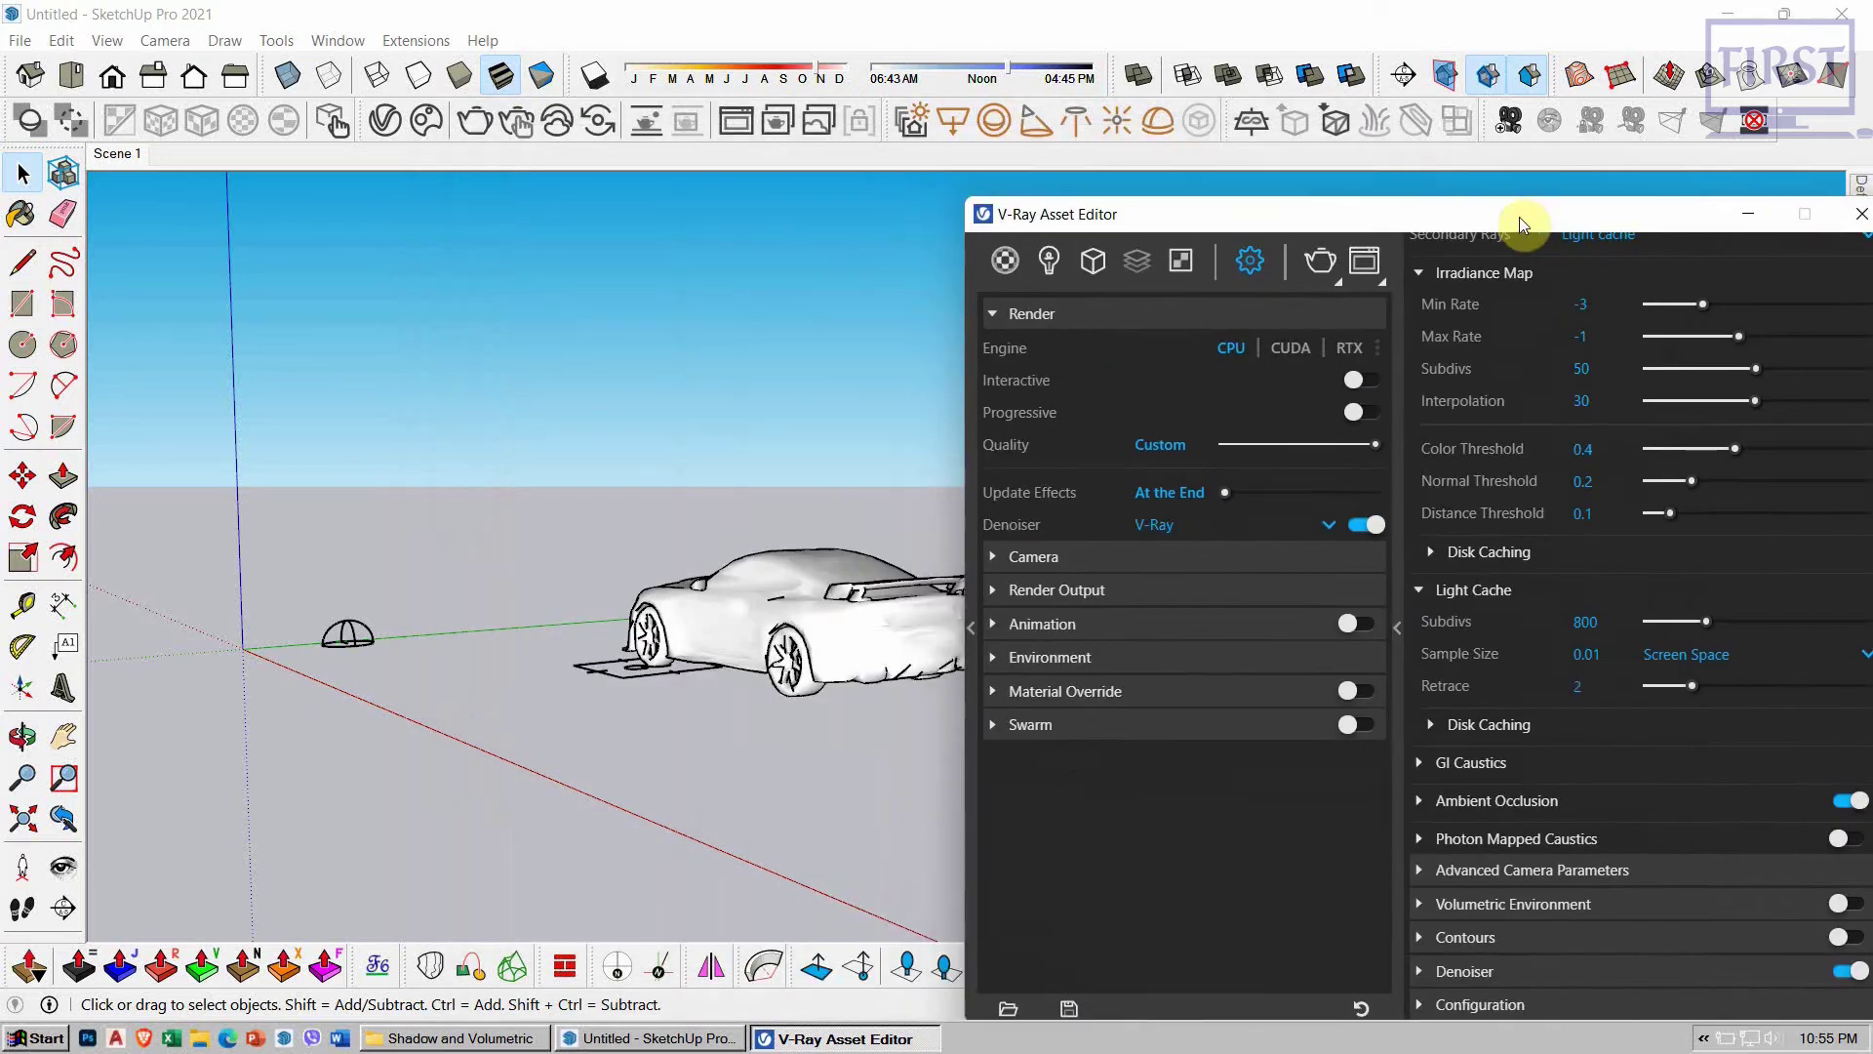
left_click(1323, 263)
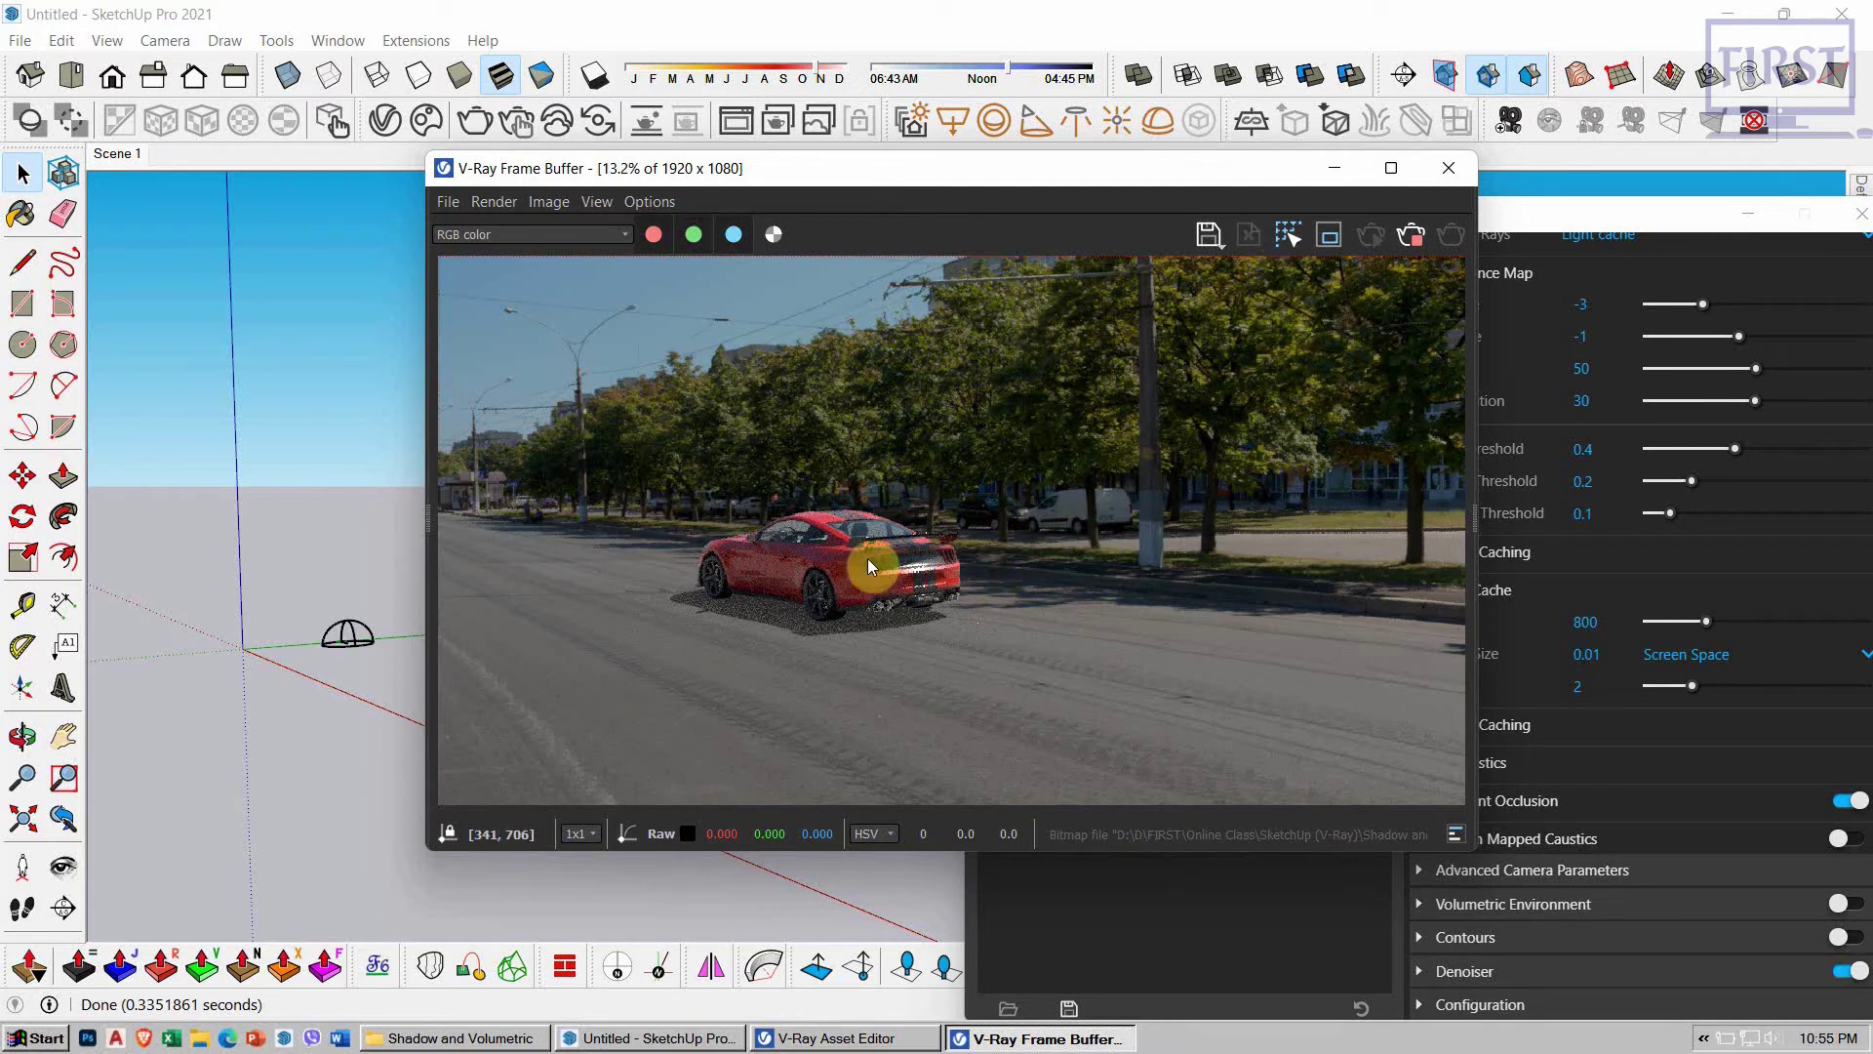
Step: Let the render of the red car and its road shadow finish, moving the frame buffer aside
left_click_drag(1103, 175, 747, 132)
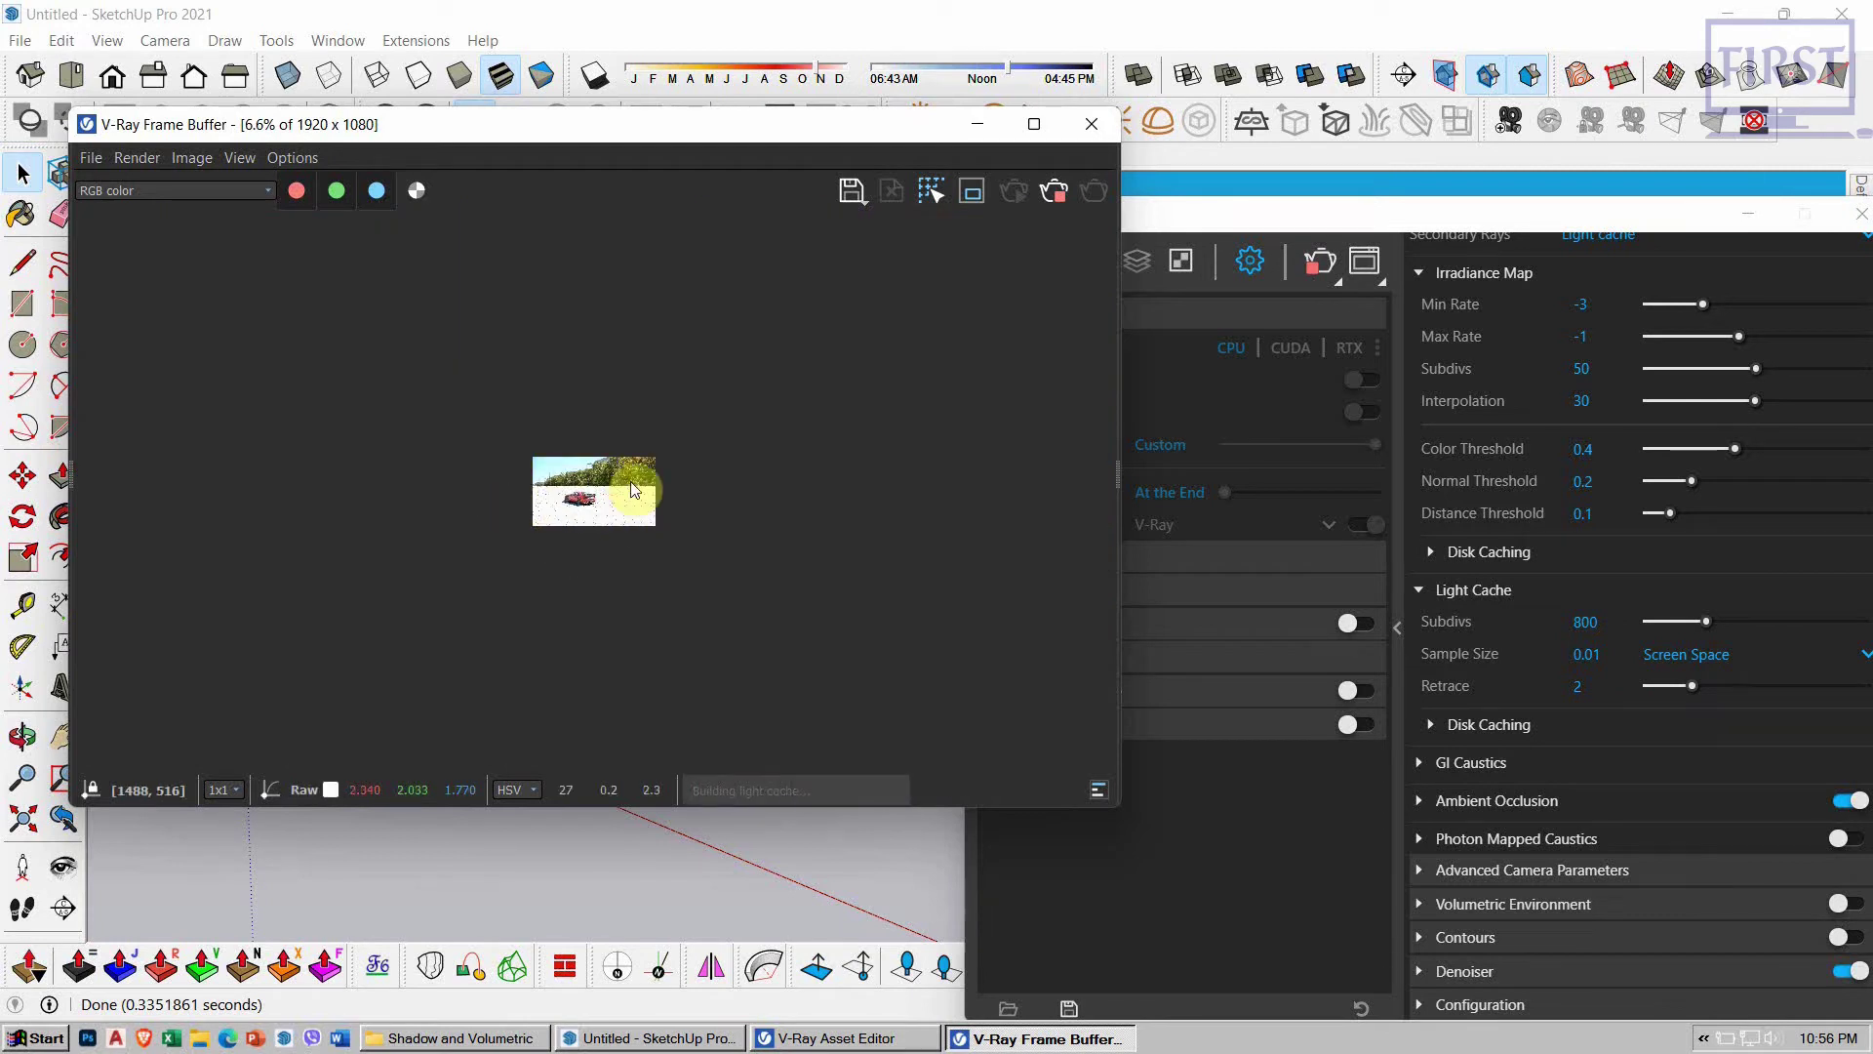
scroll(624, 483, "up", 5)
scroll(630, 527, "up", 3)
scroll(524, 583, "down", 2)
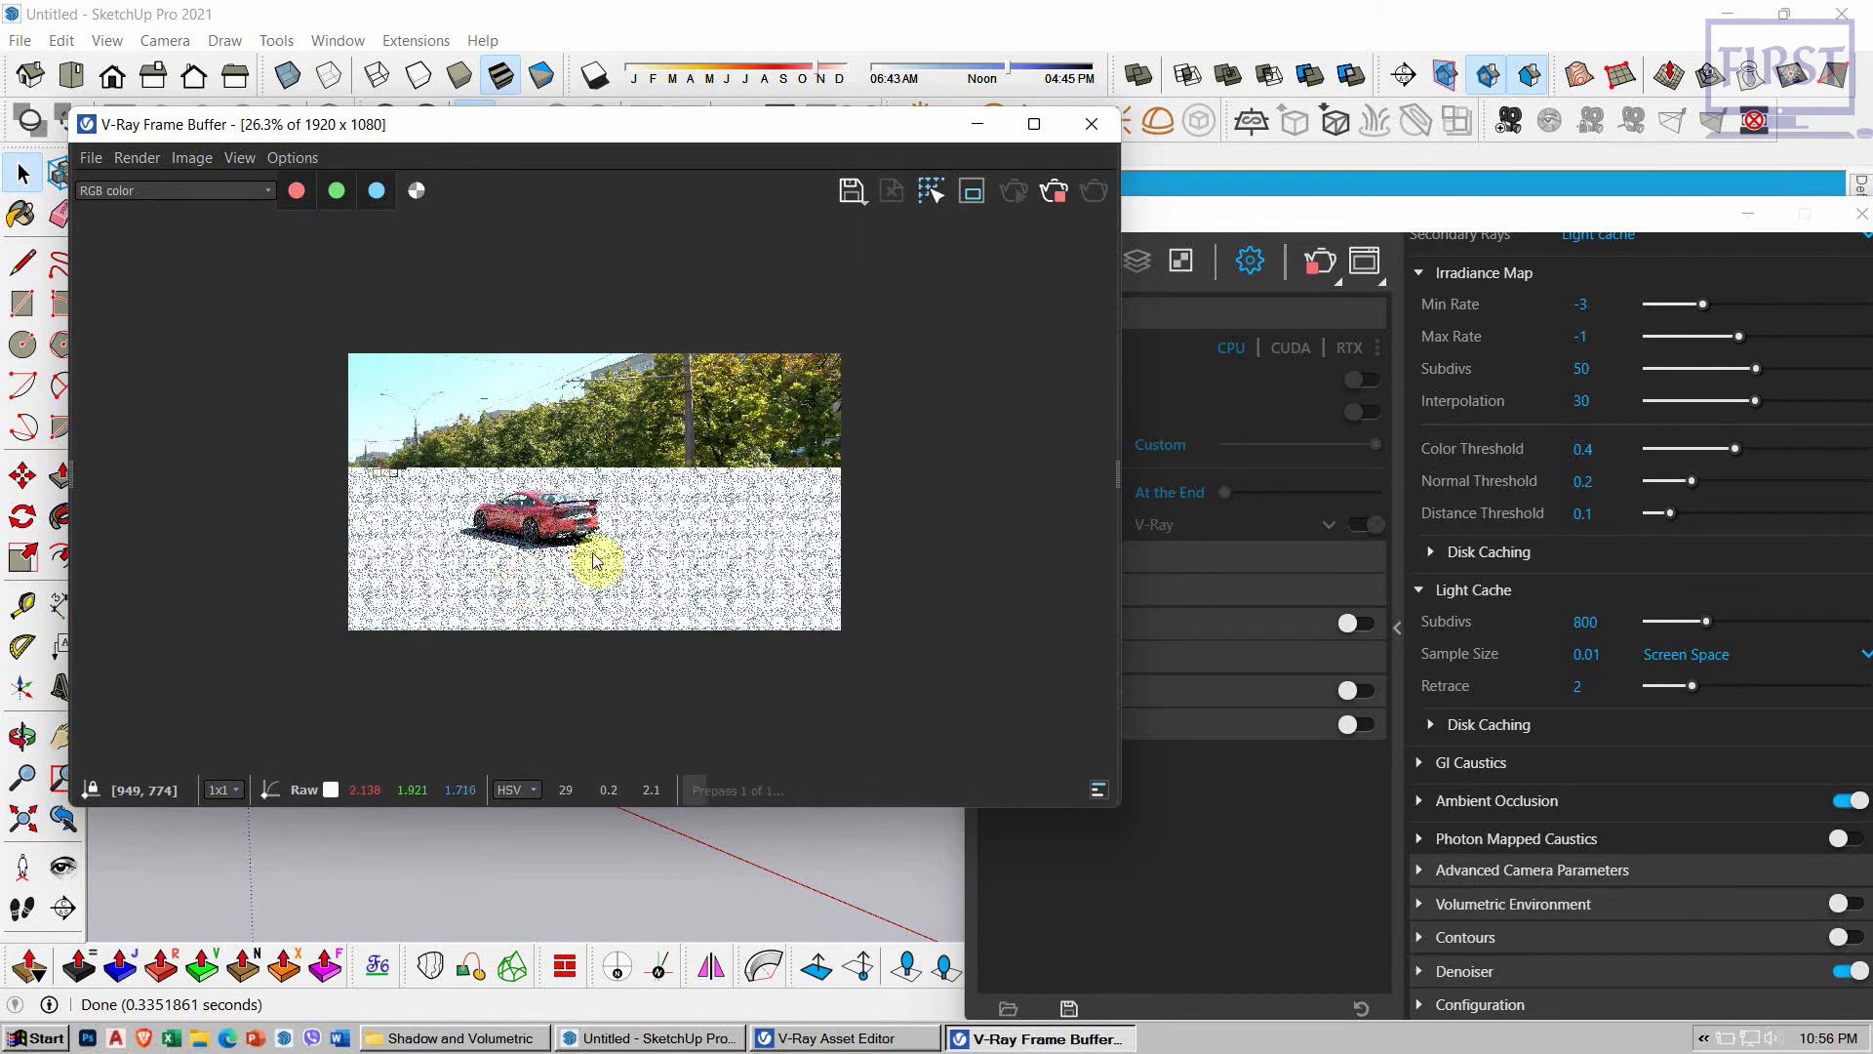
scroll(609, 566, "up", 2)
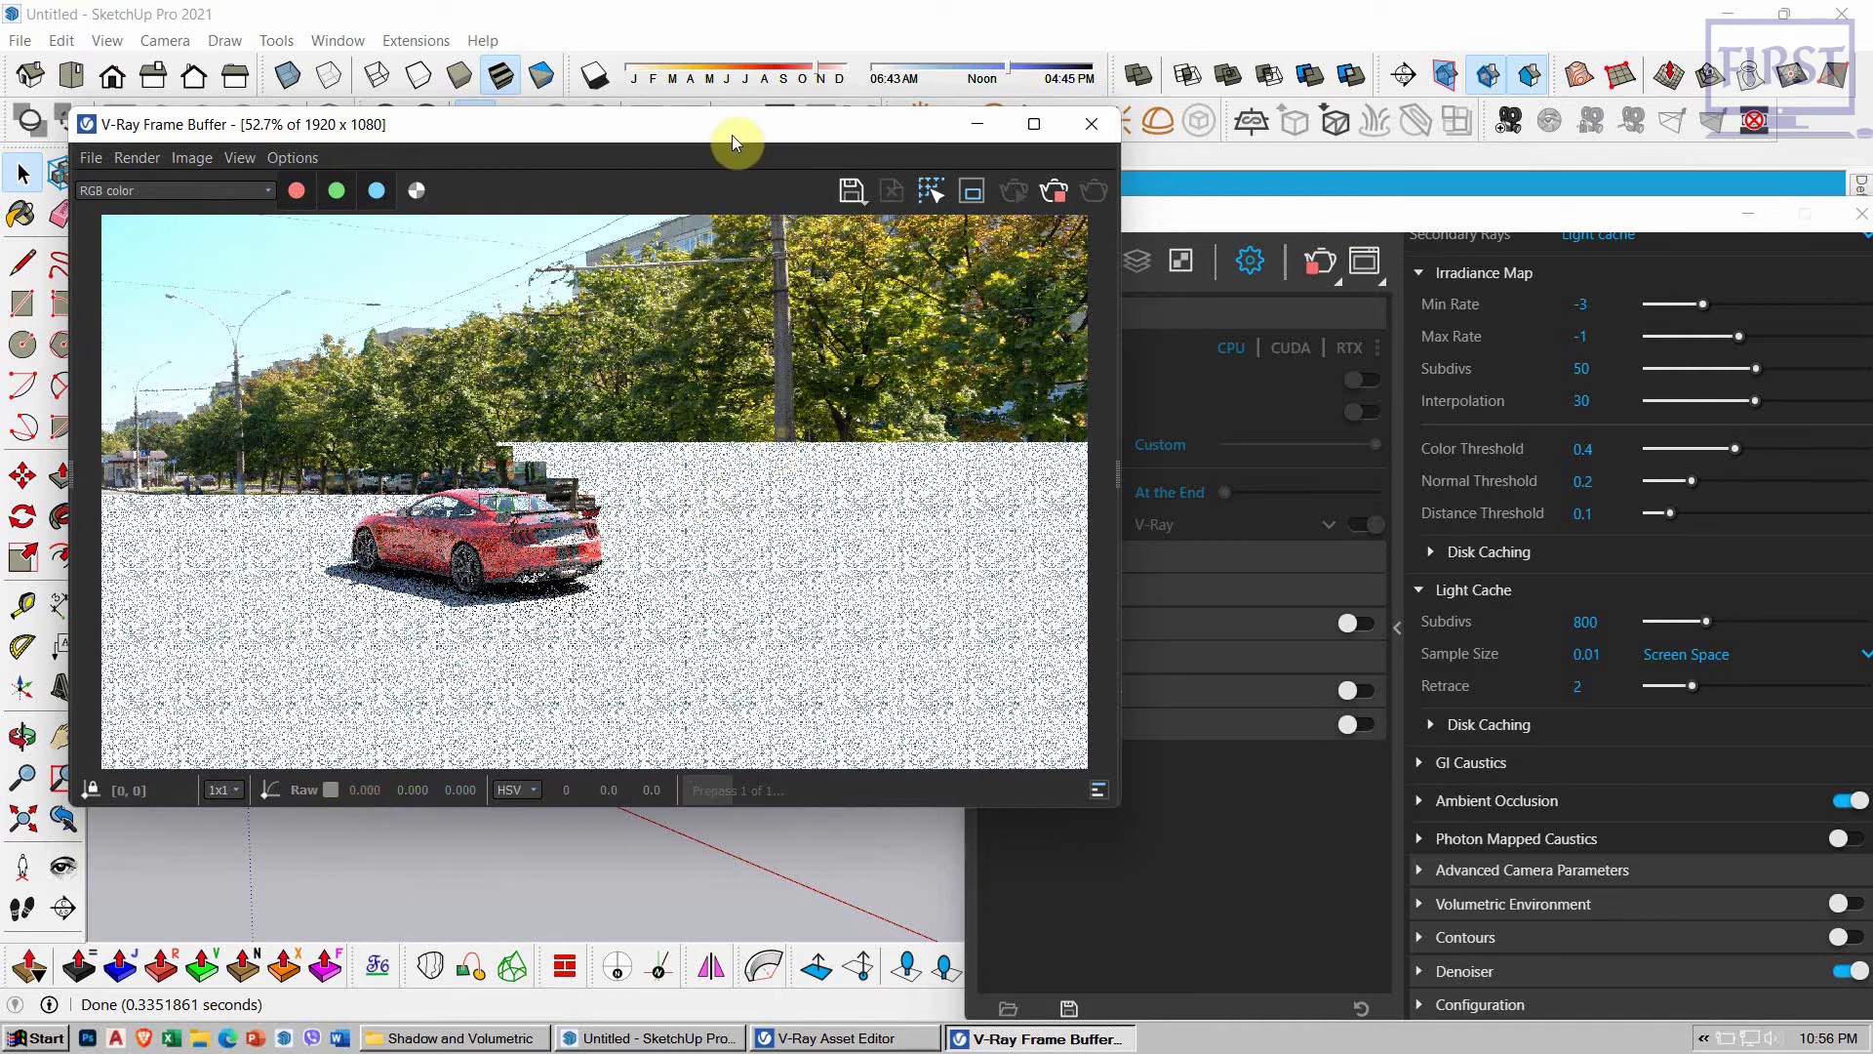
left_click_drag(741, 136, 836, 162)
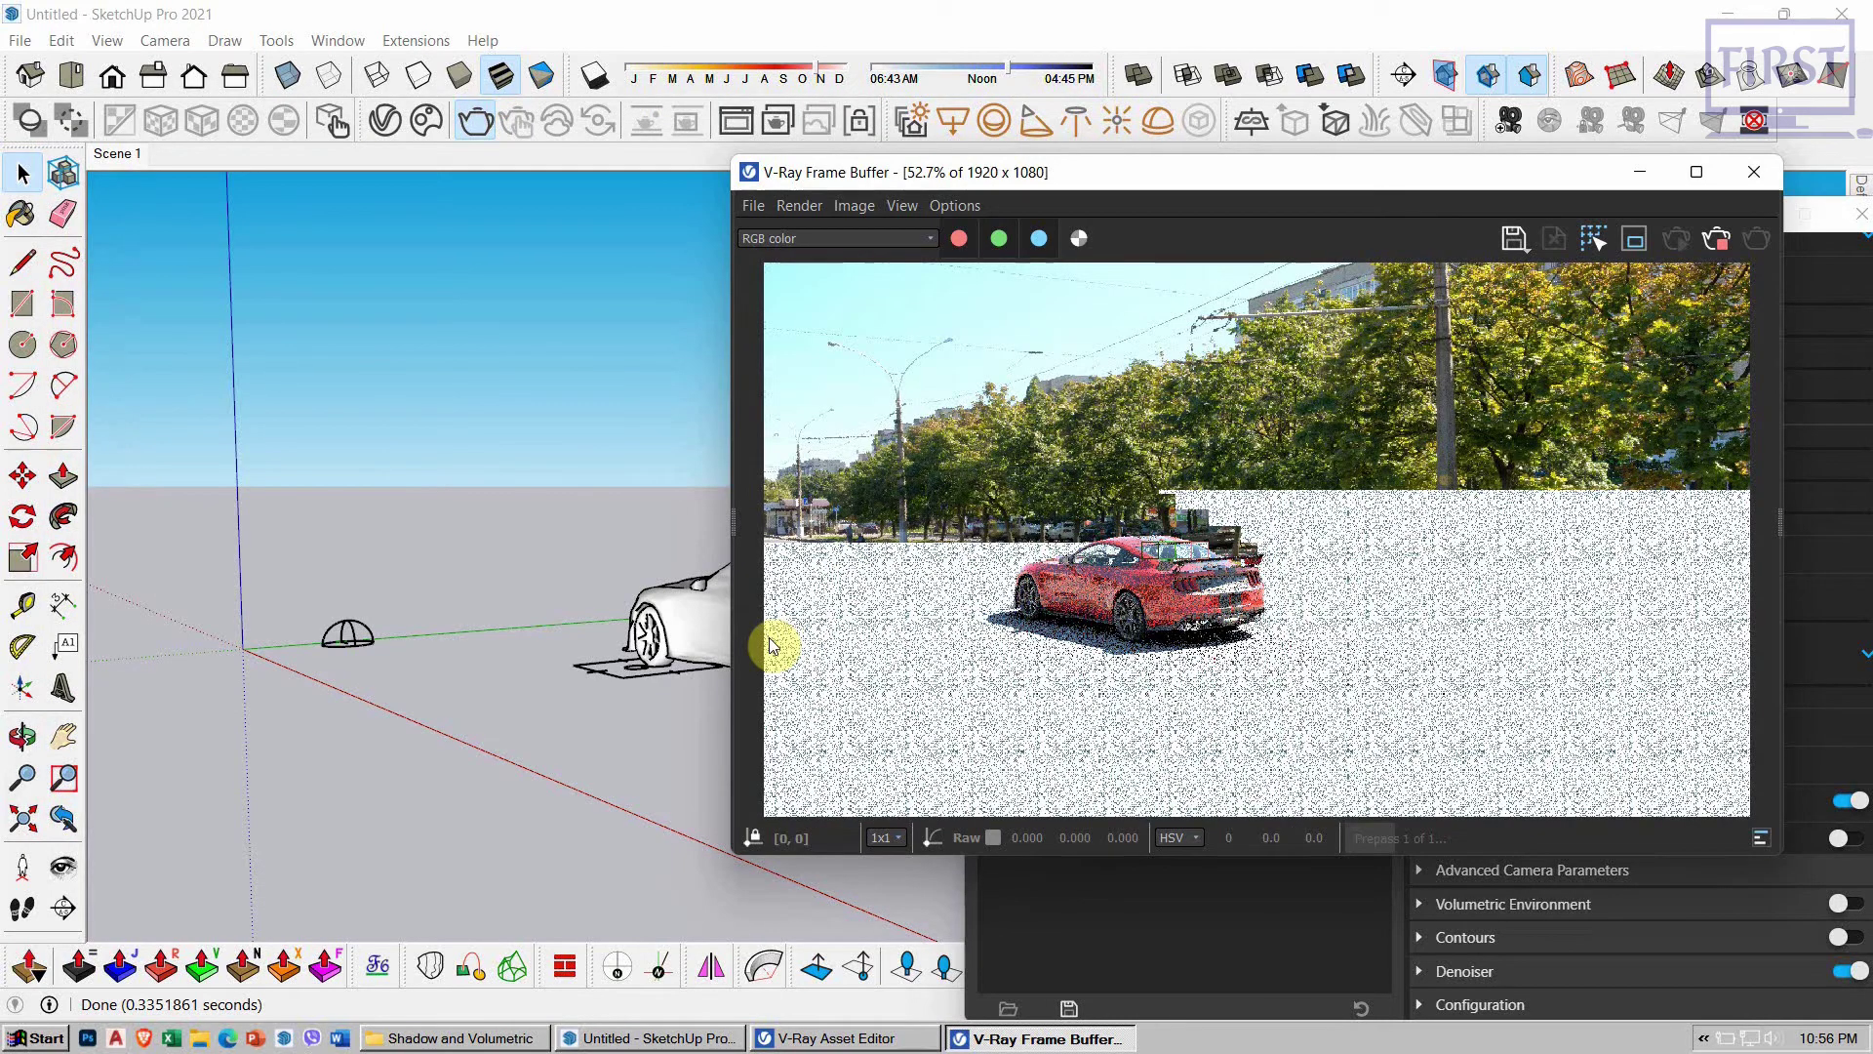
left_click(700, 668)
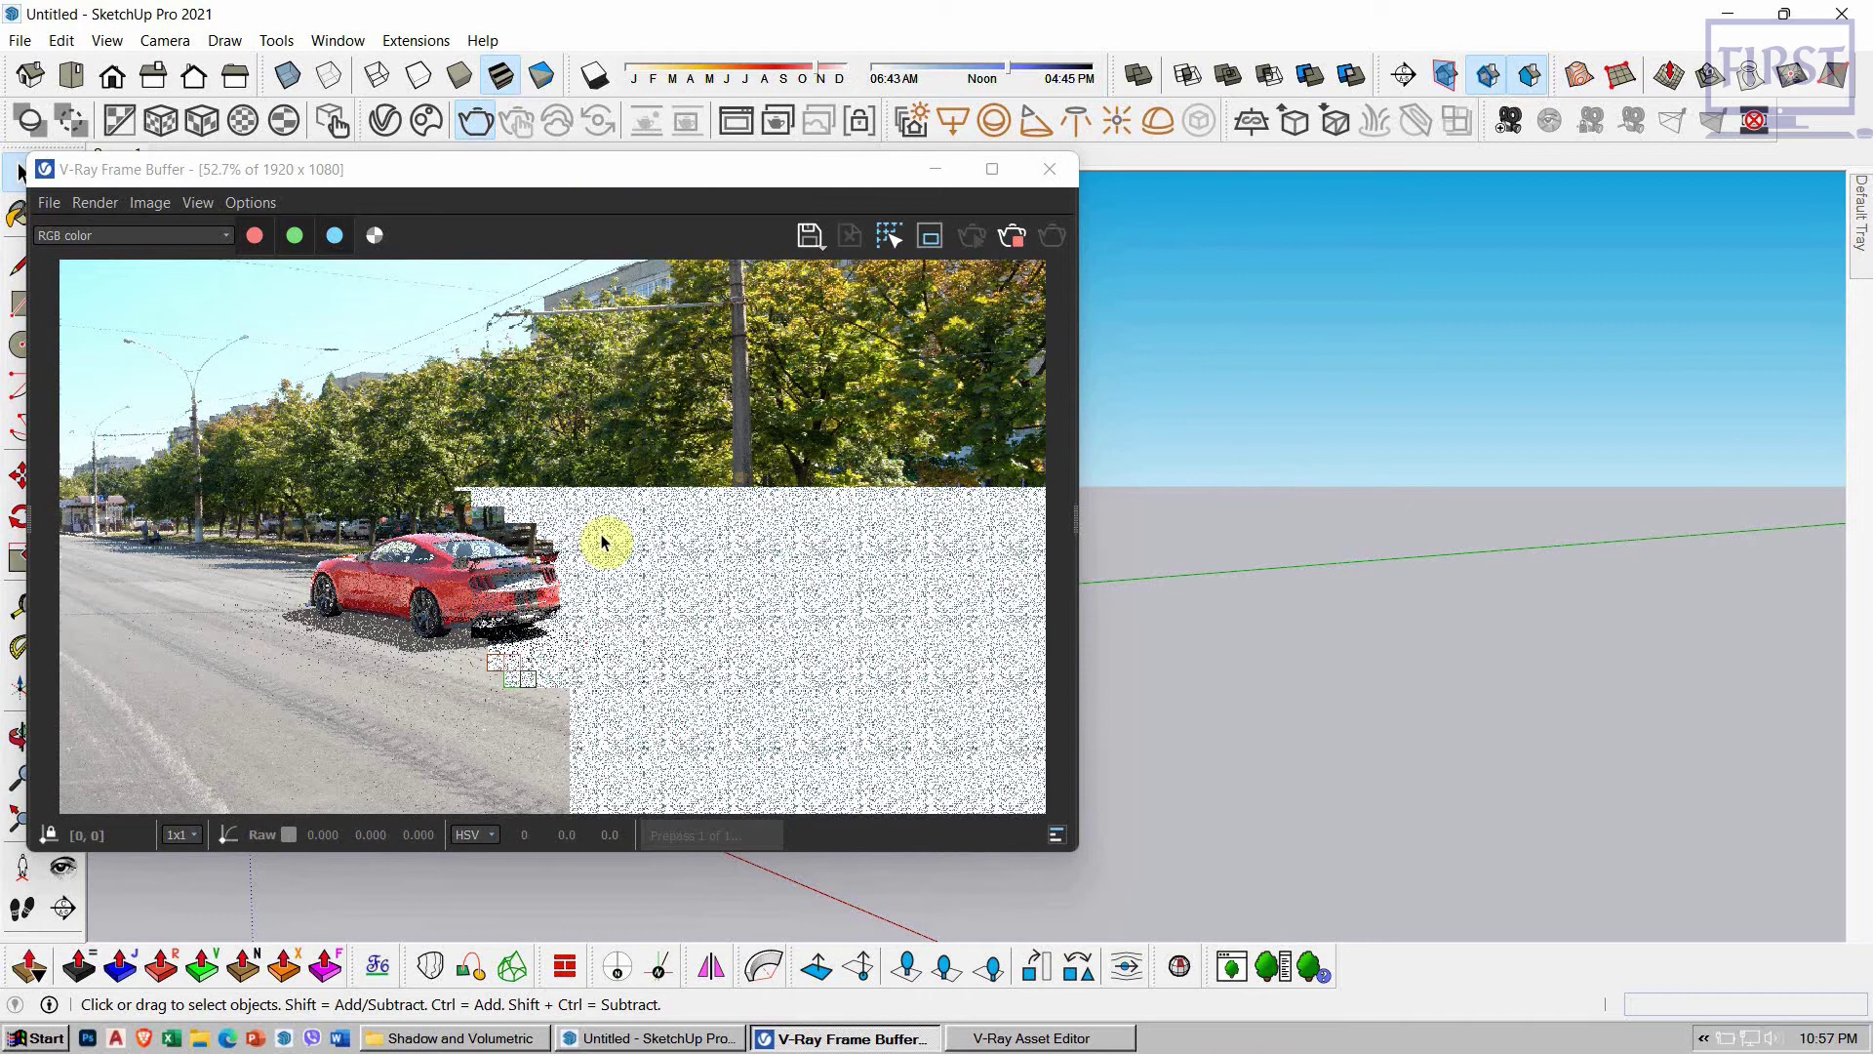
left_click(442, 585)
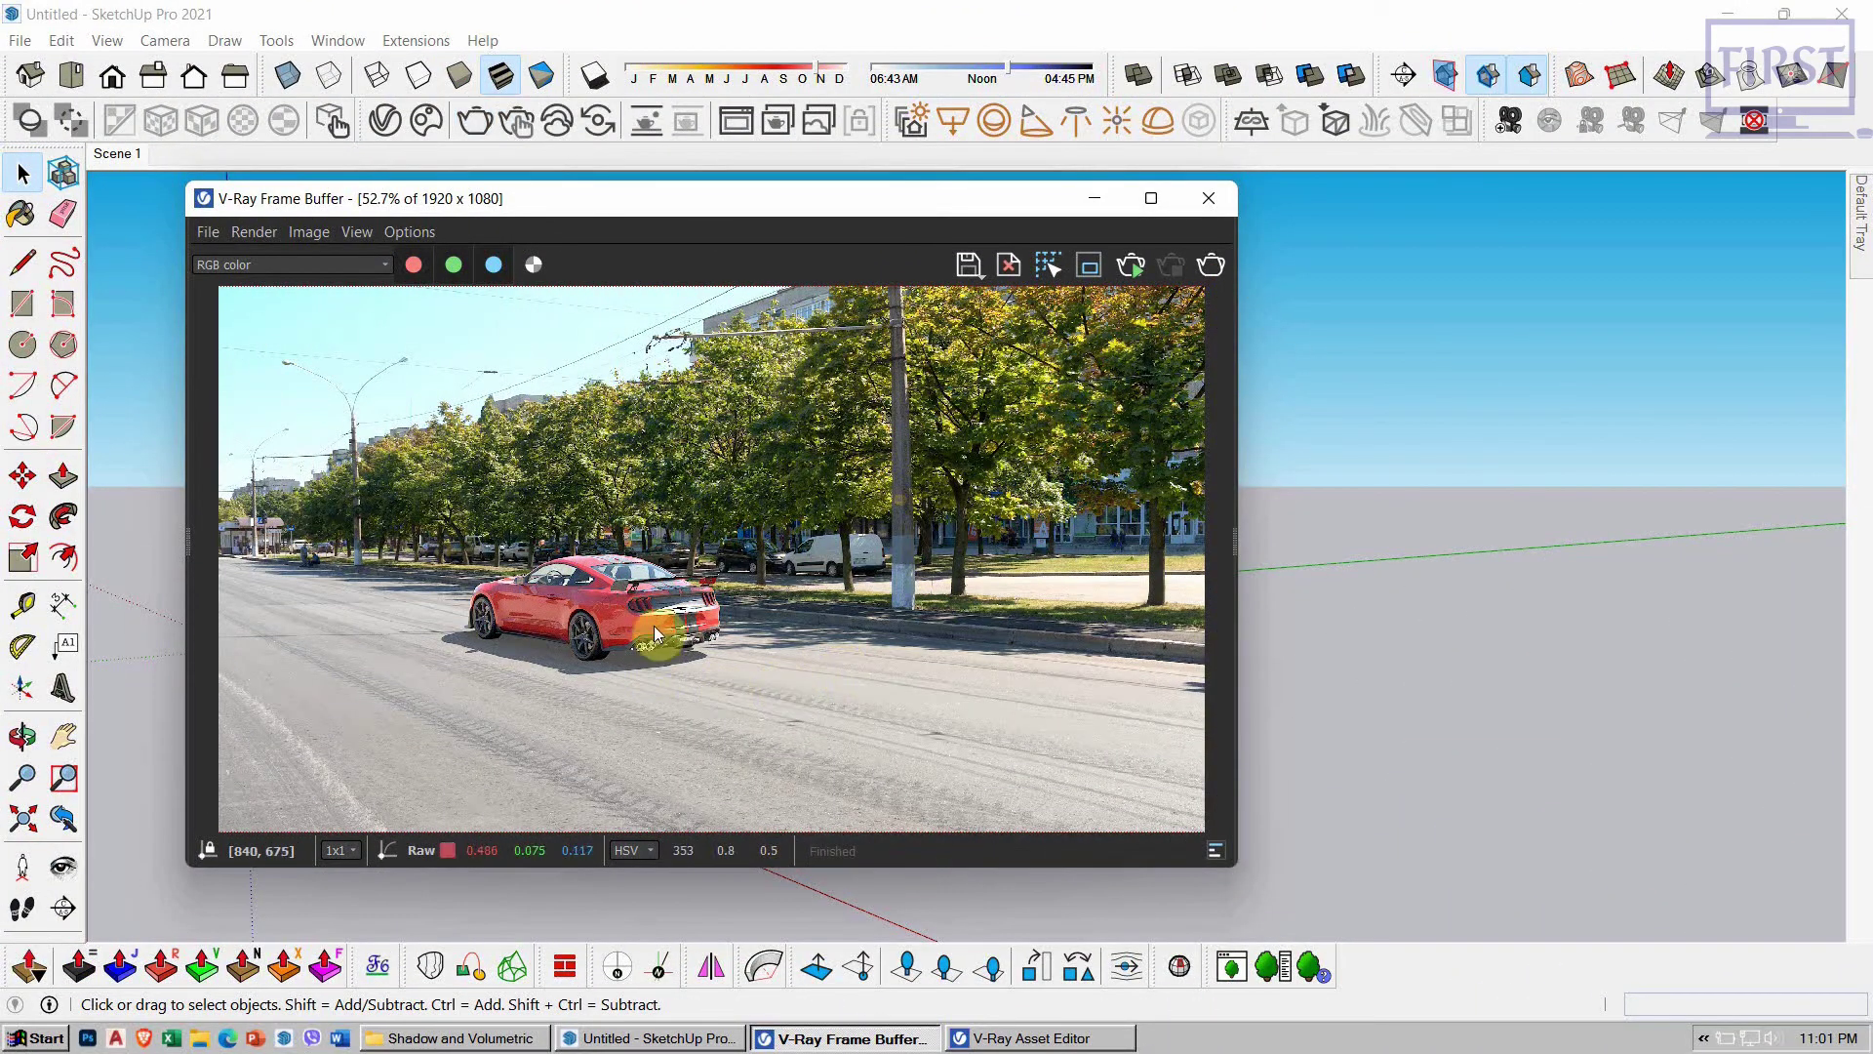
scroll(654, 624, "up", 1)
Step: Open the Layers panel showing Display Correction, Lens Effects and Denoiser beside the enlarged render
middle_click_drag(588, 625, 757, 584)
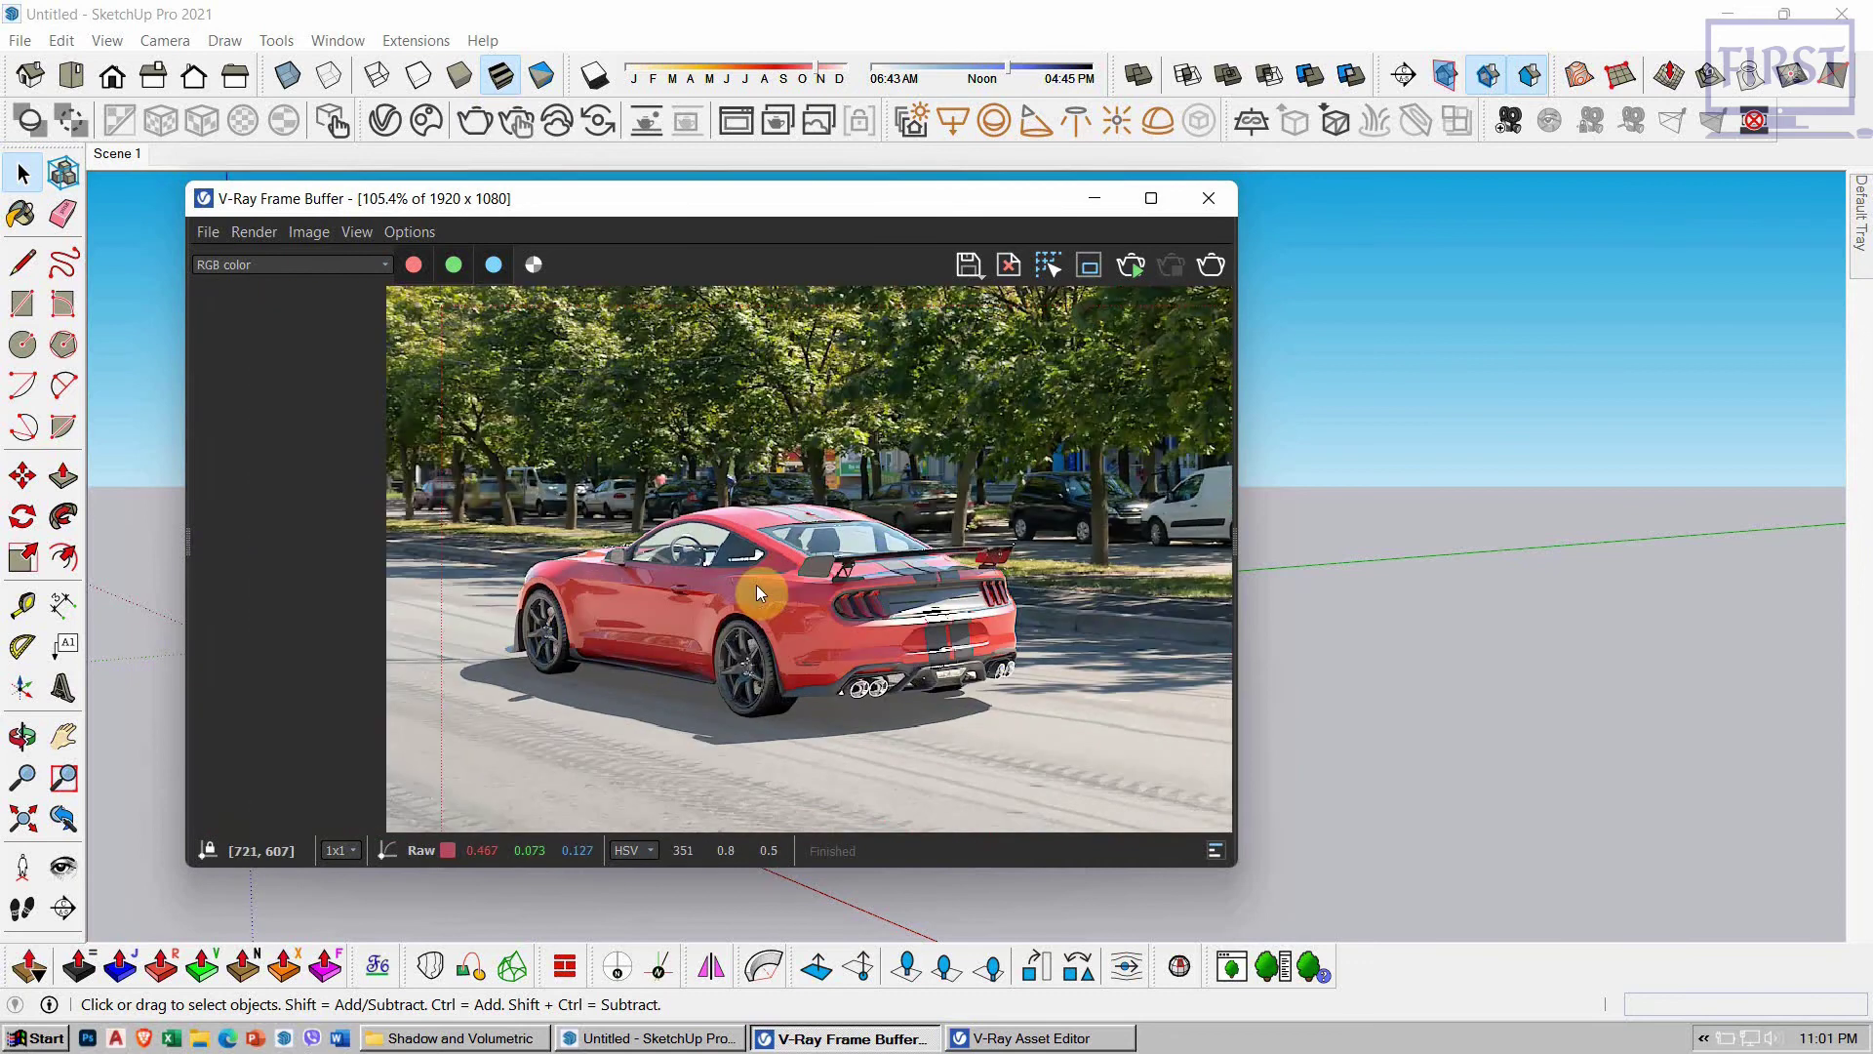
middle_click_drag(843, 665, 640, 629)
scroll(664, 627, "down", 2)
scroll(729, 609, "up", 1)
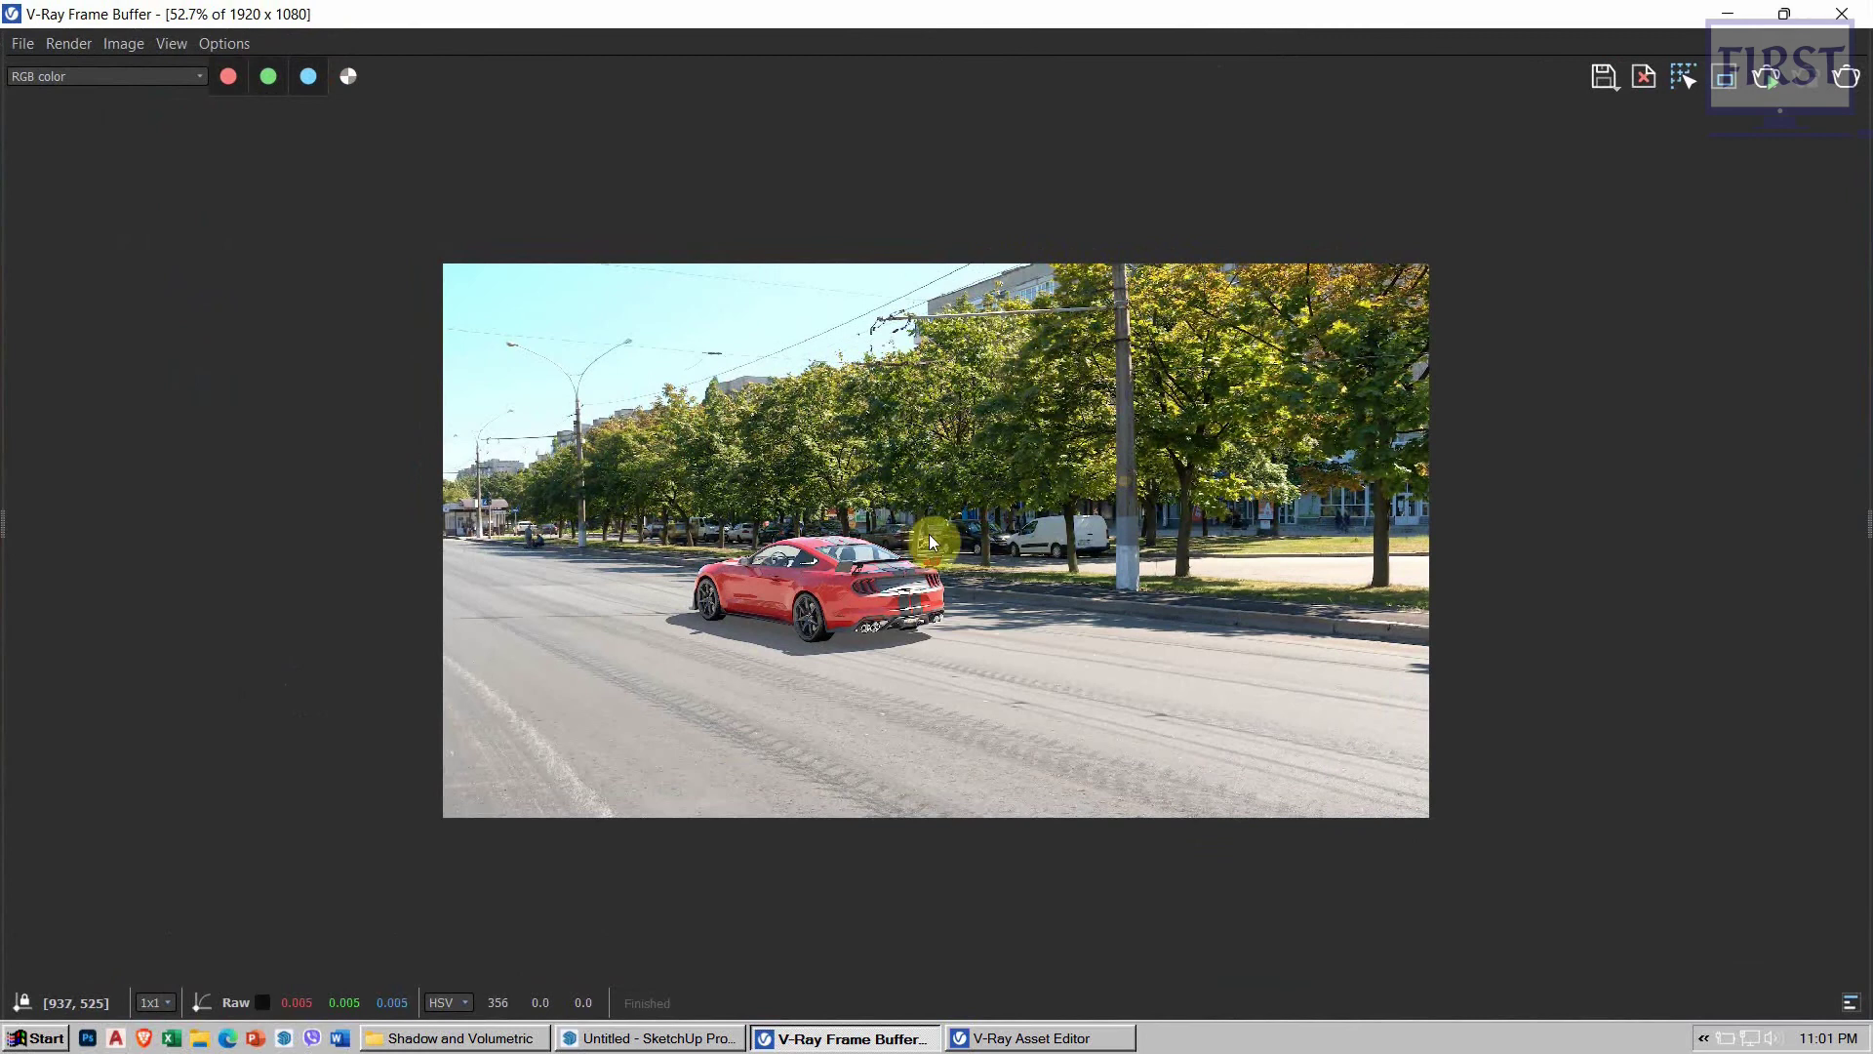
scroll(929, 534, "up", 1)
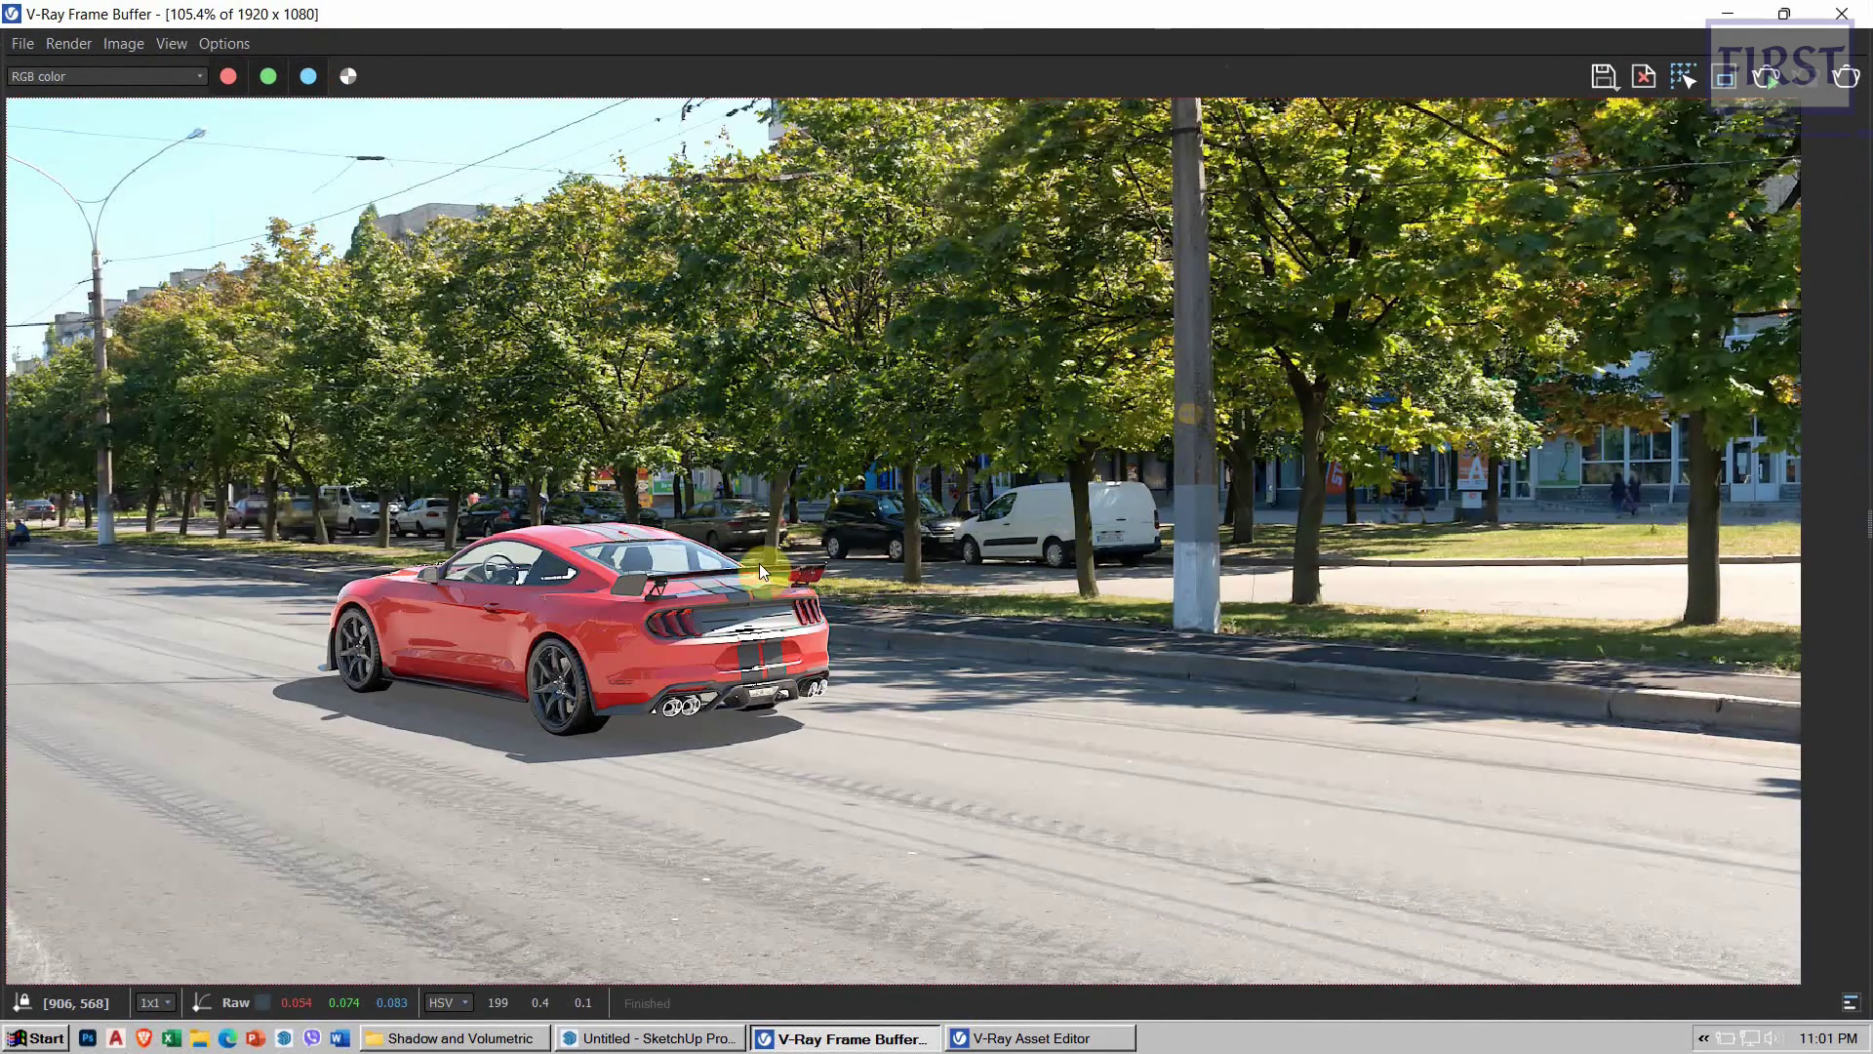
scroll(886, 617, "down", 1)
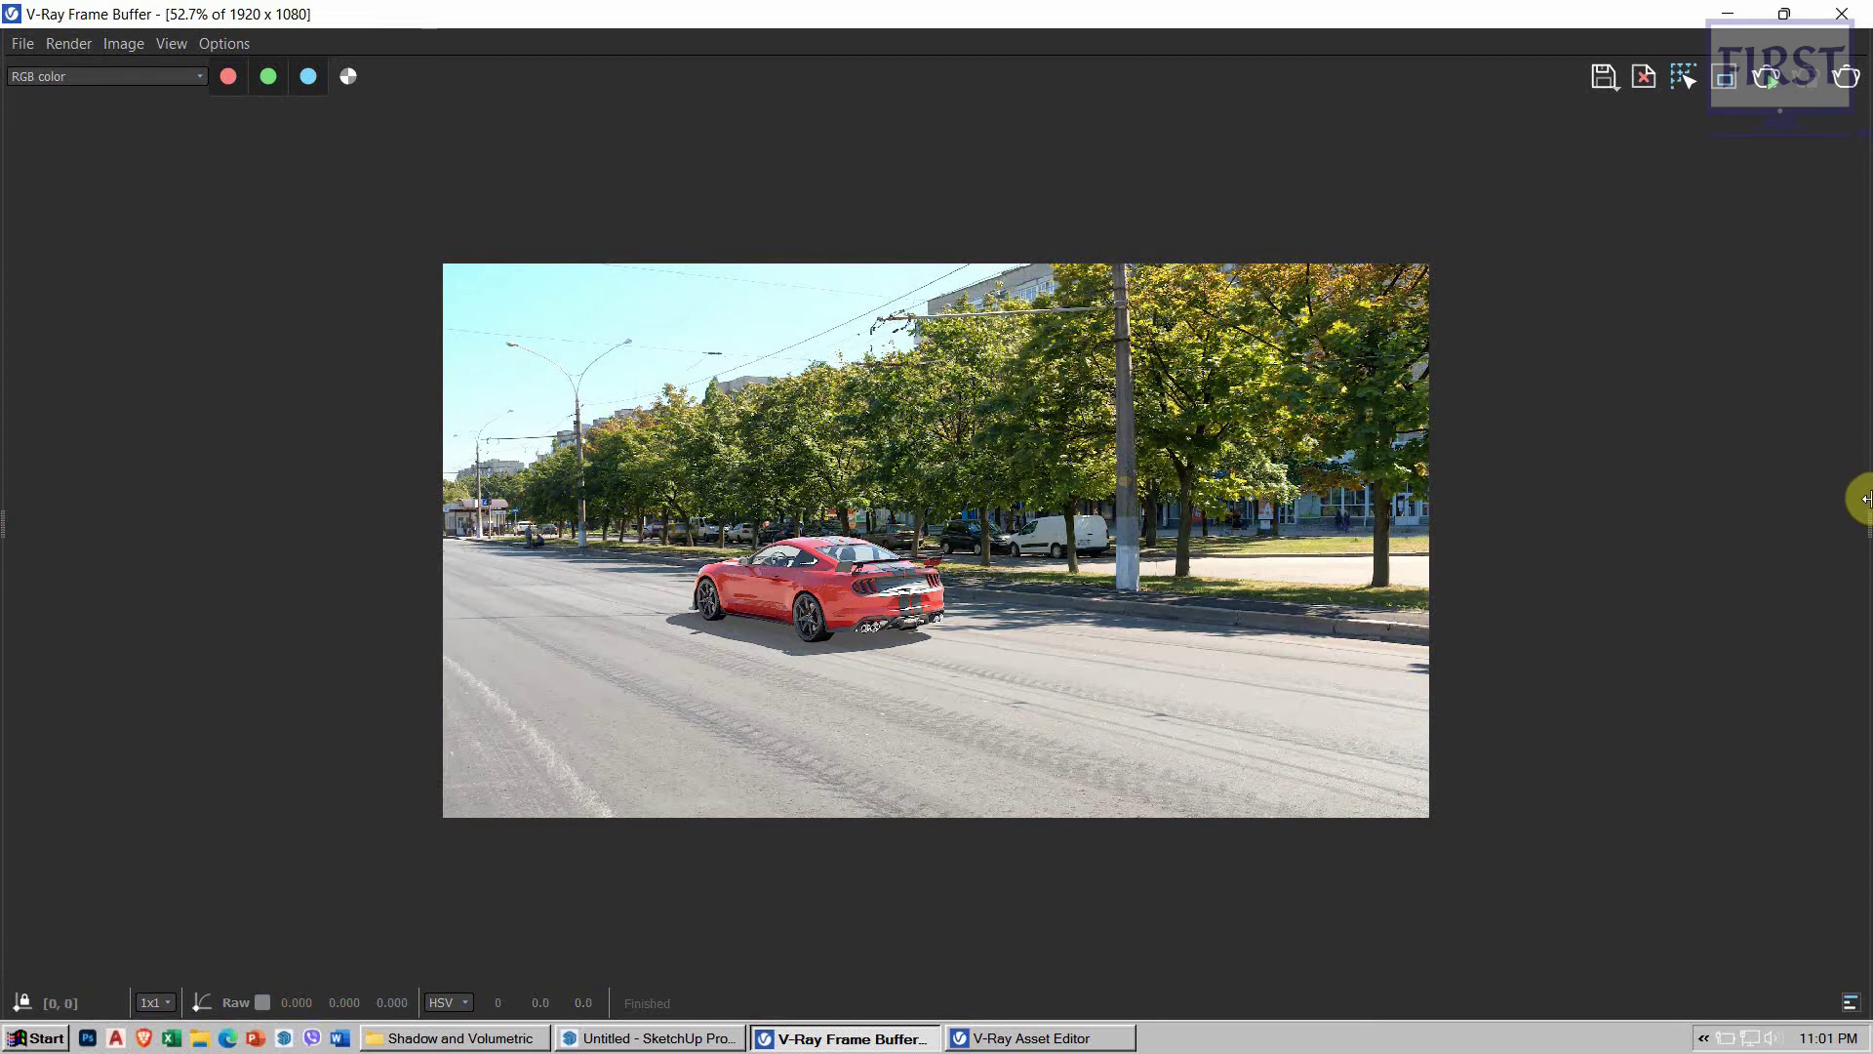
left_click_drag(1864, 520, 1496, 535)
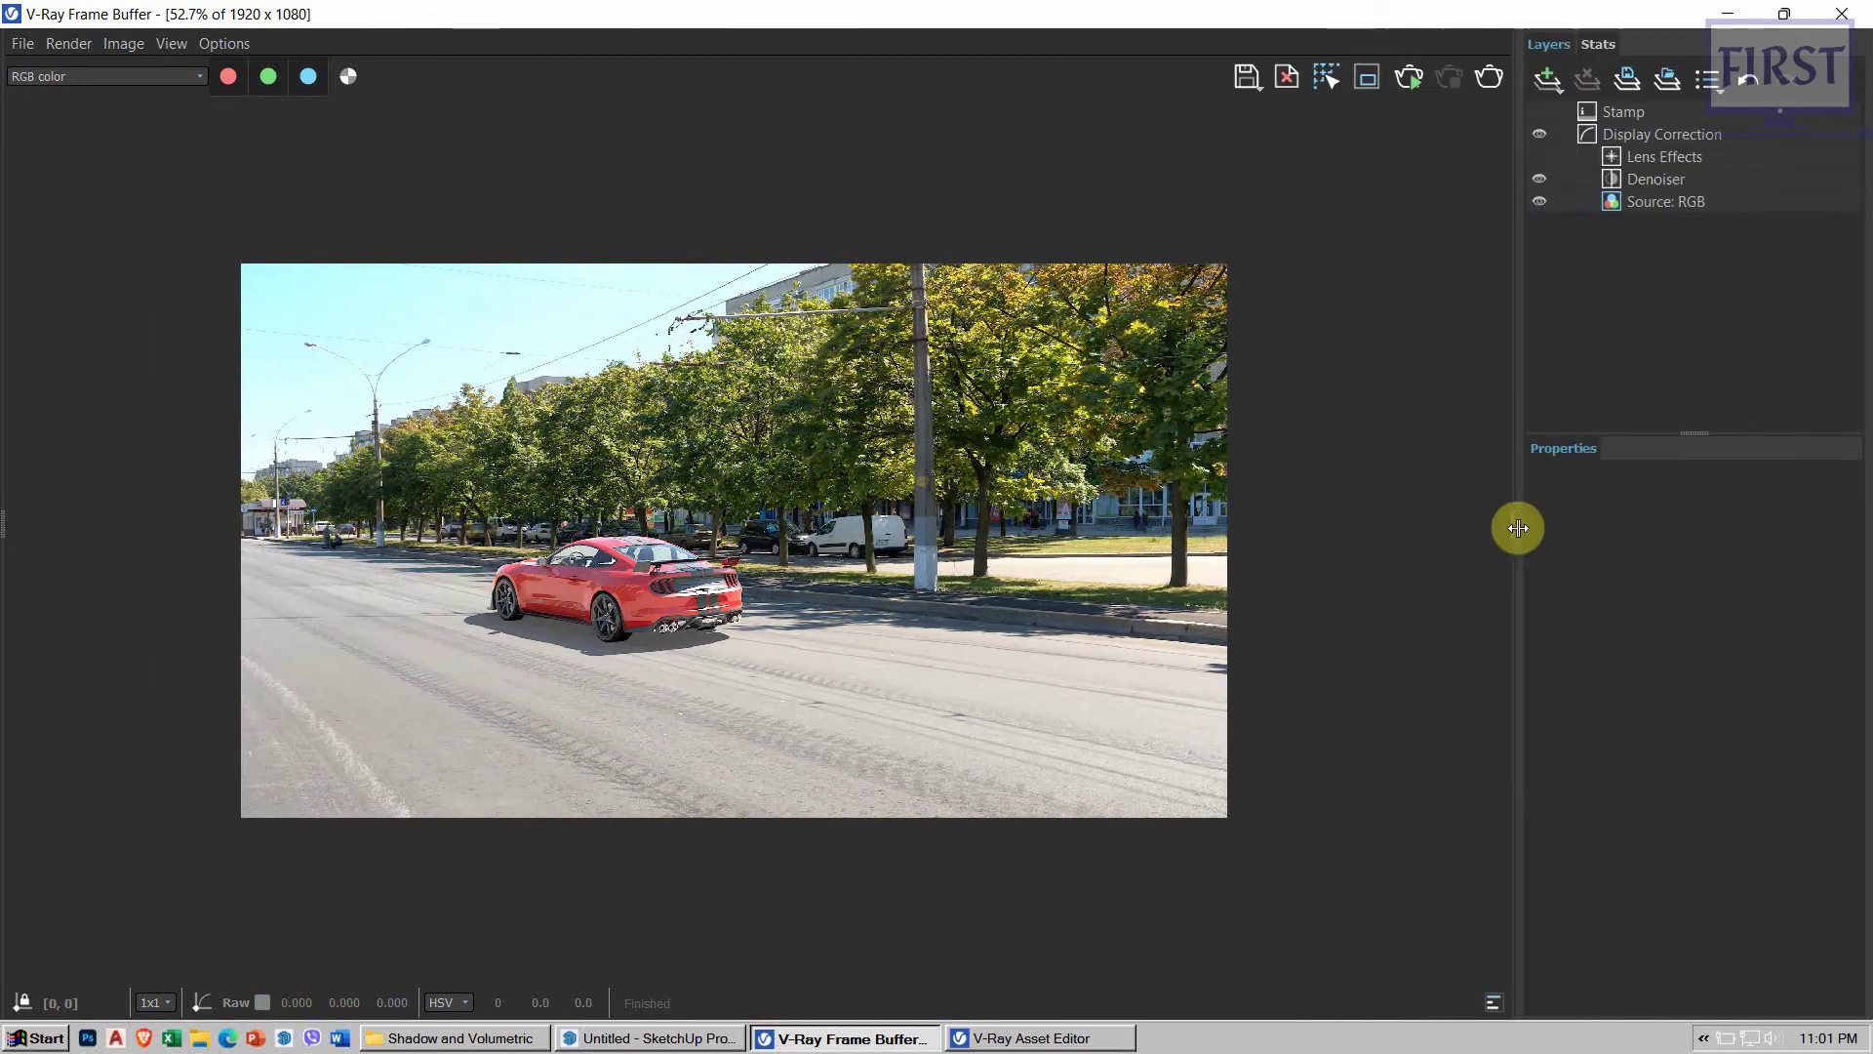
Step: Add an Exposure layer at -0.916 and inspect the darkened car render
left_click(1536, 93)
left_click(1555, 265)
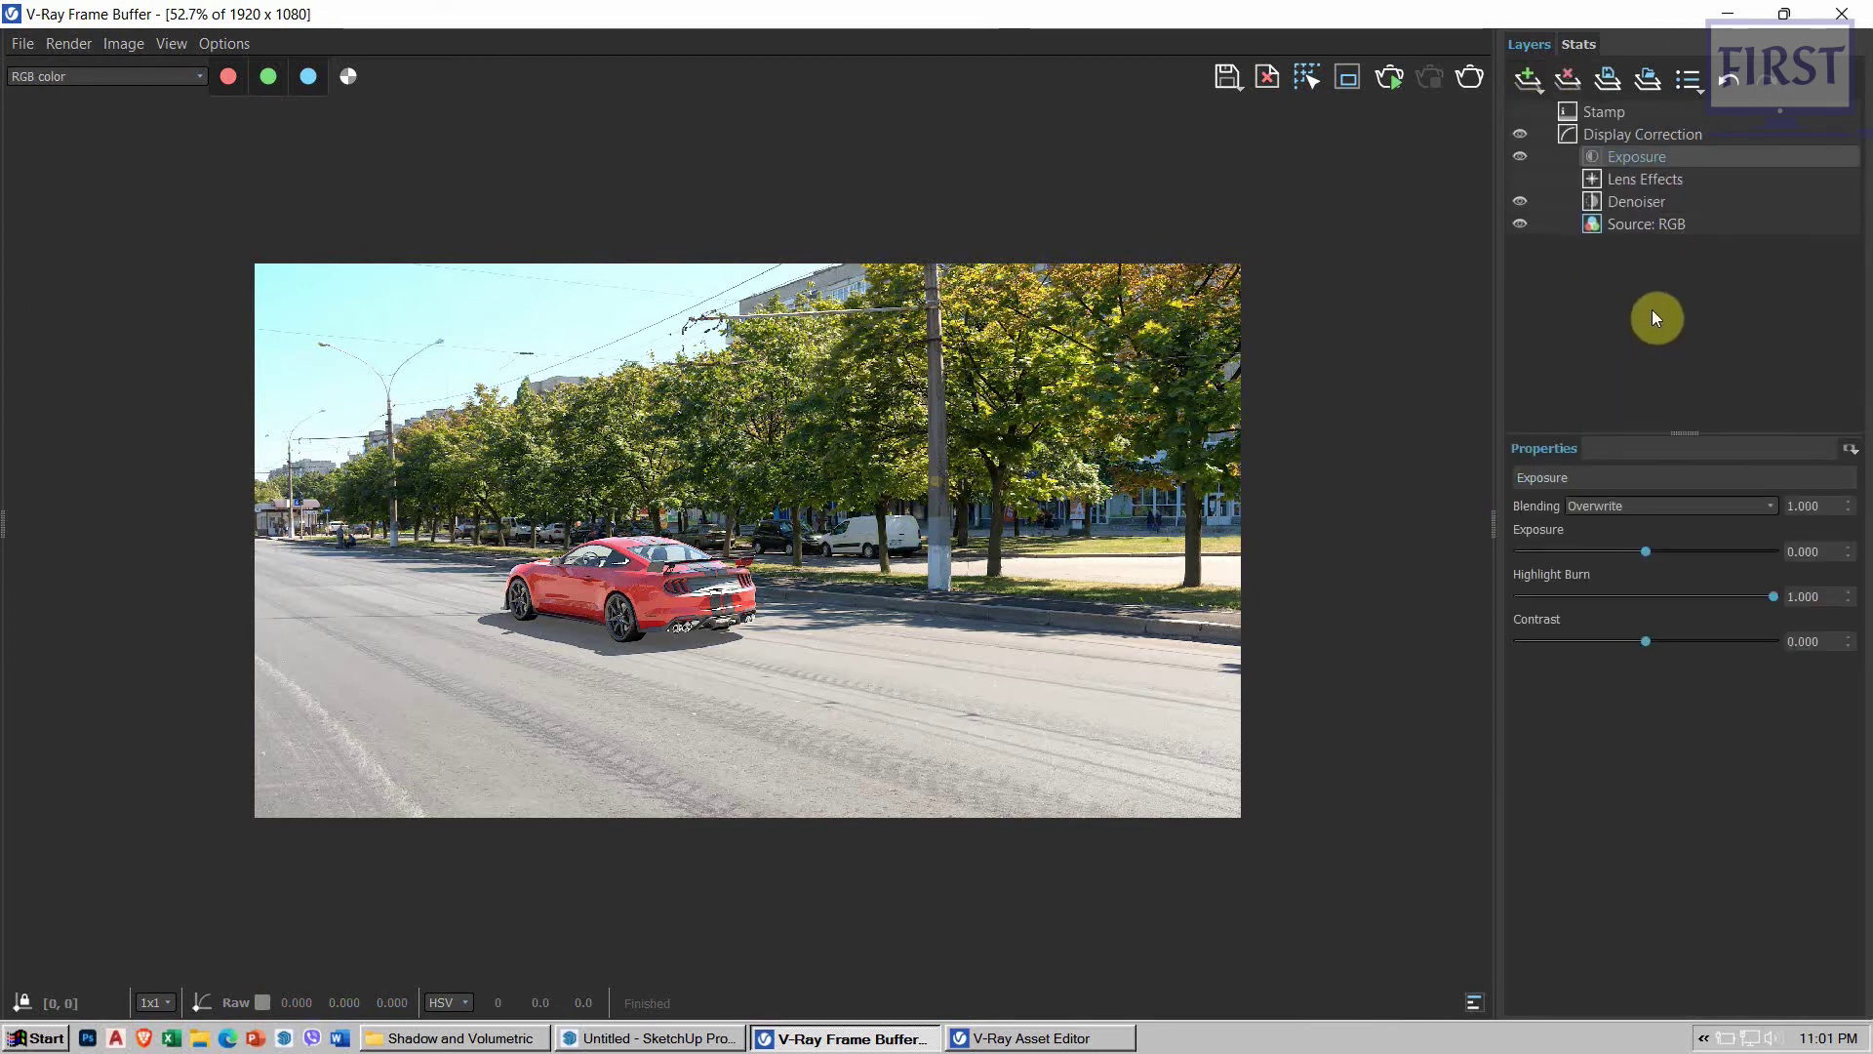
scroll(818, 583, "up", 2)
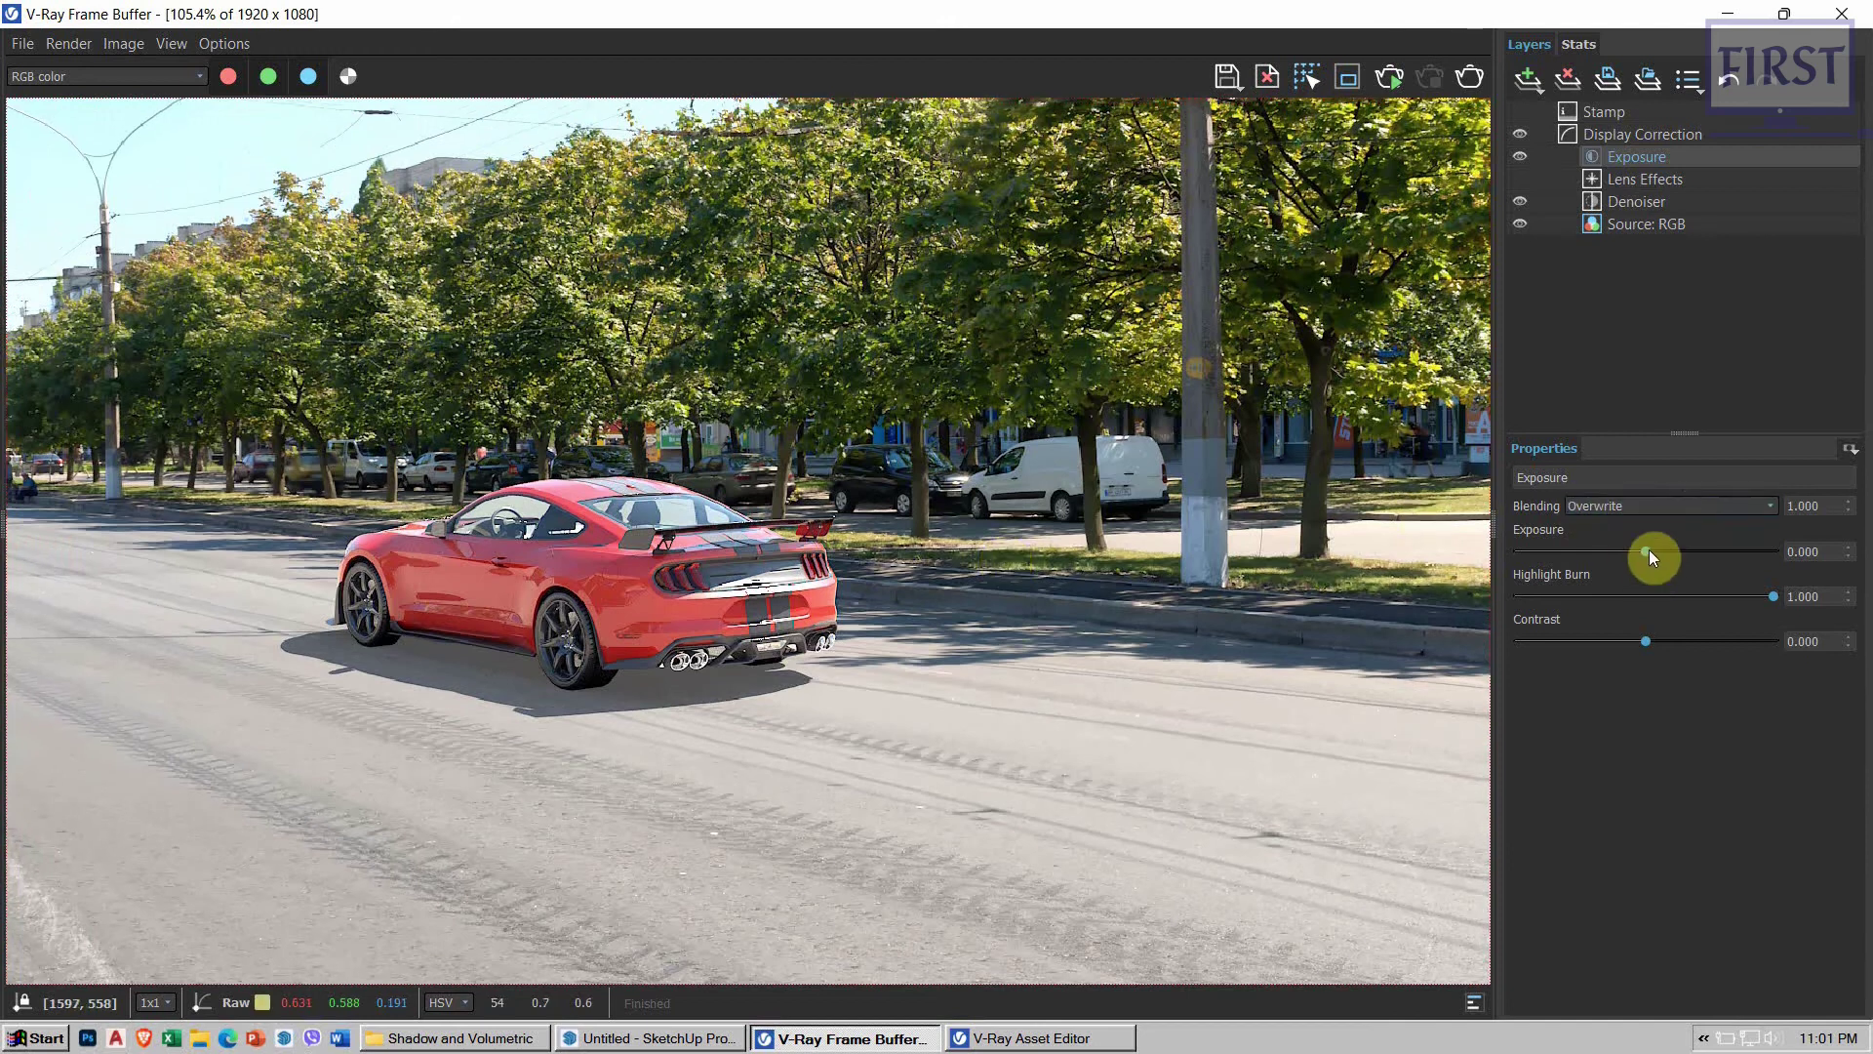
left_click_drag(1649, 551, 1624, 551)
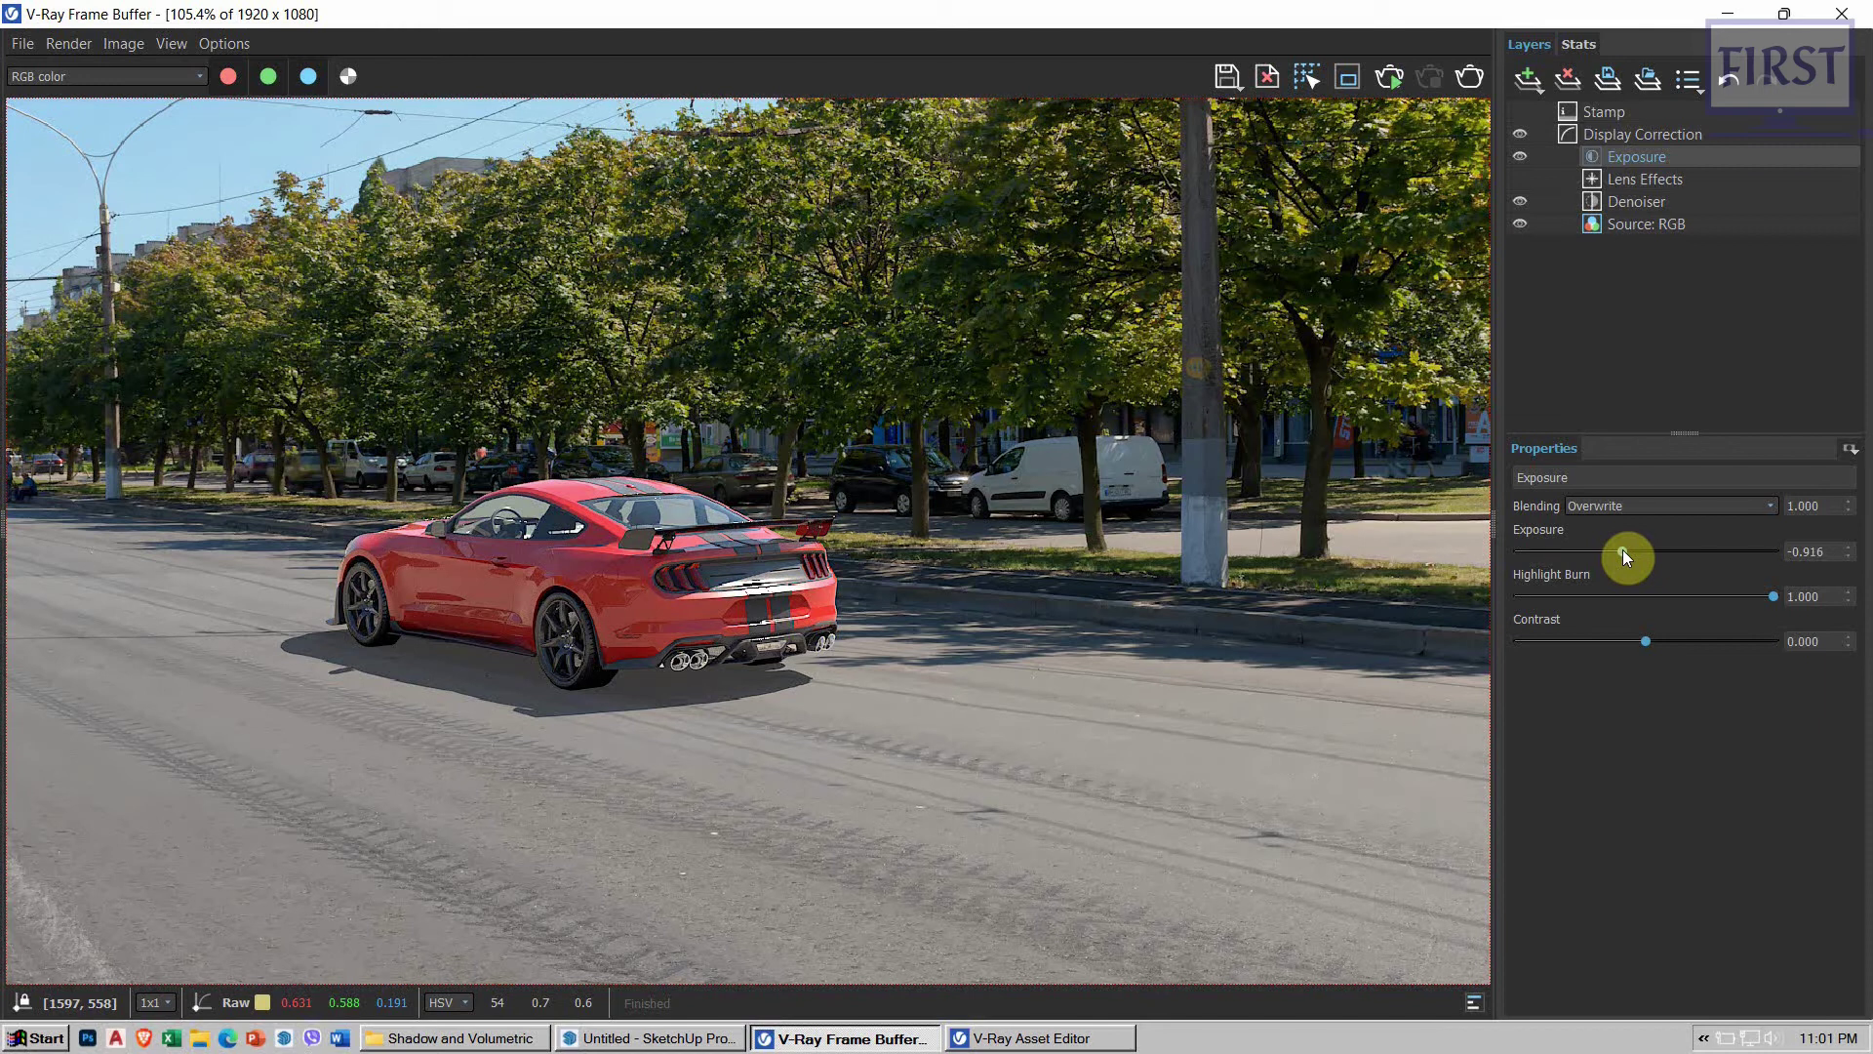
scroll(722, 607, "down", 2)
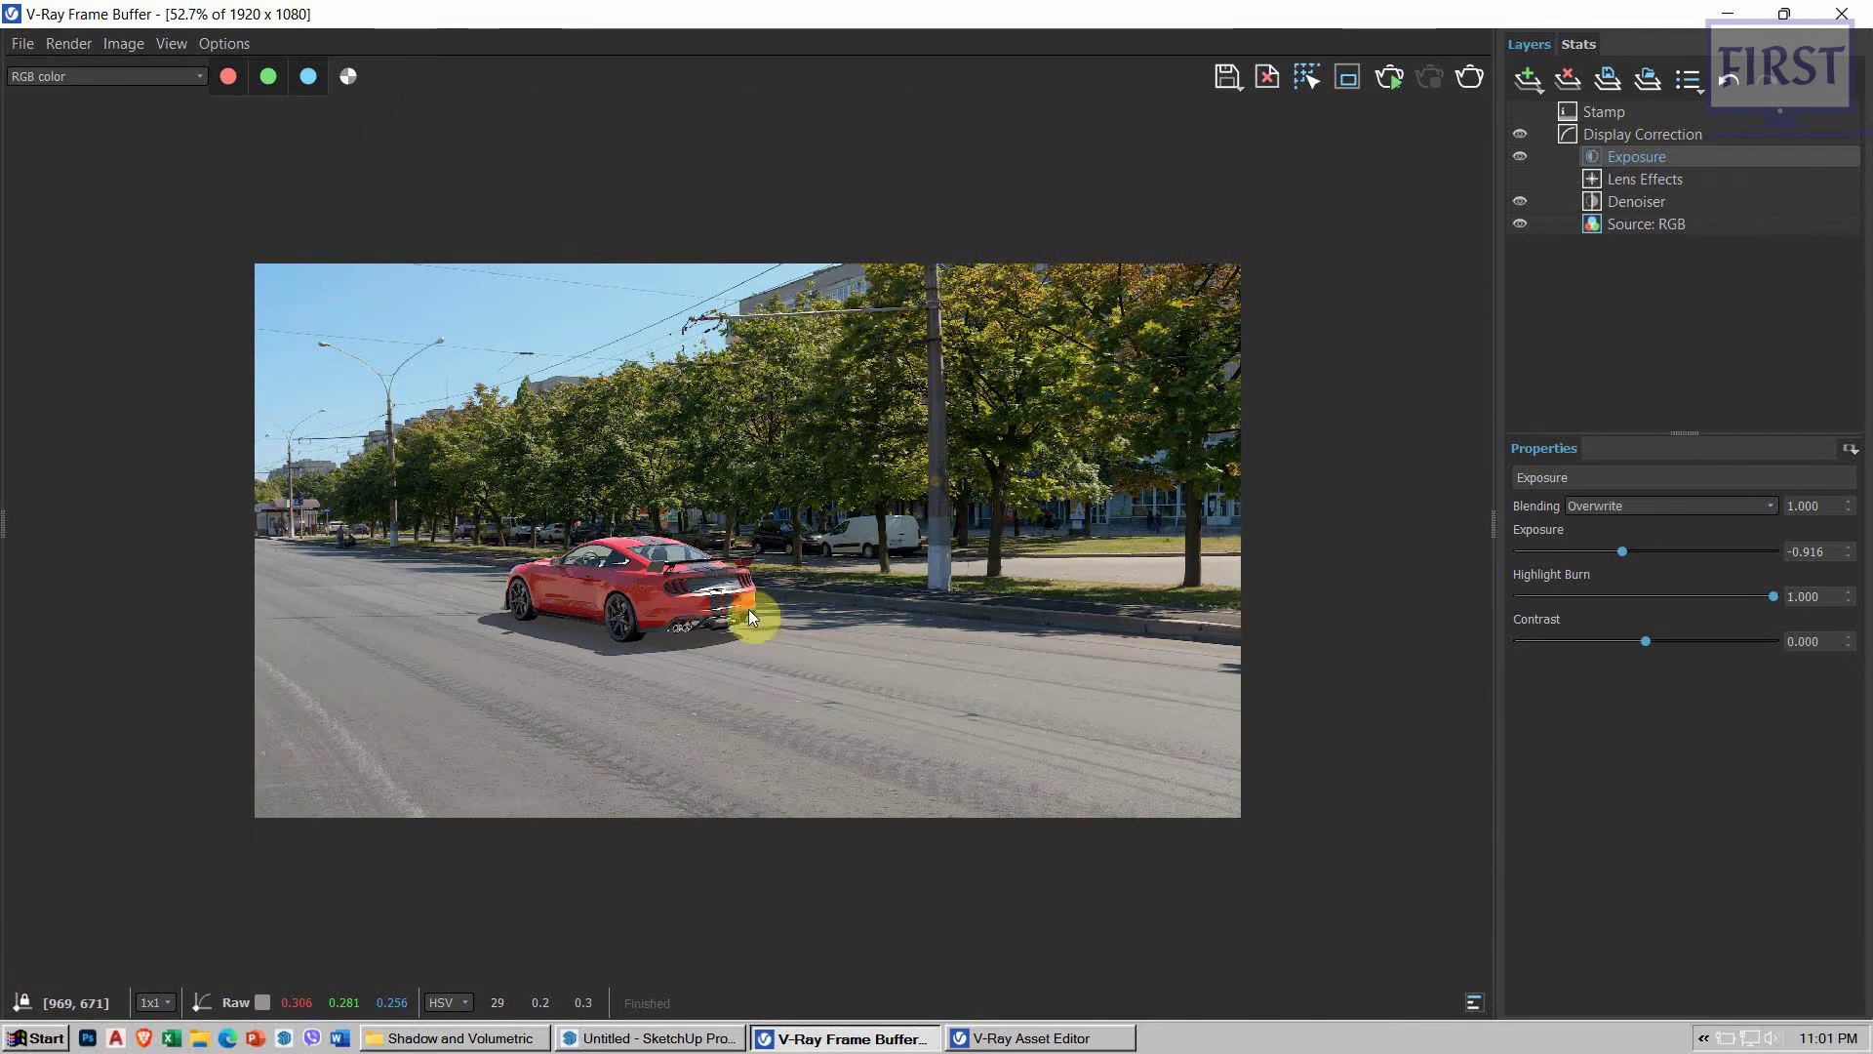
scroll(747, 608, "up", 2)
scroll(666, 578, "down", 2)
scroll(618, 612, "up", 2)
middle_click_drag(710, 606, 709, 651)
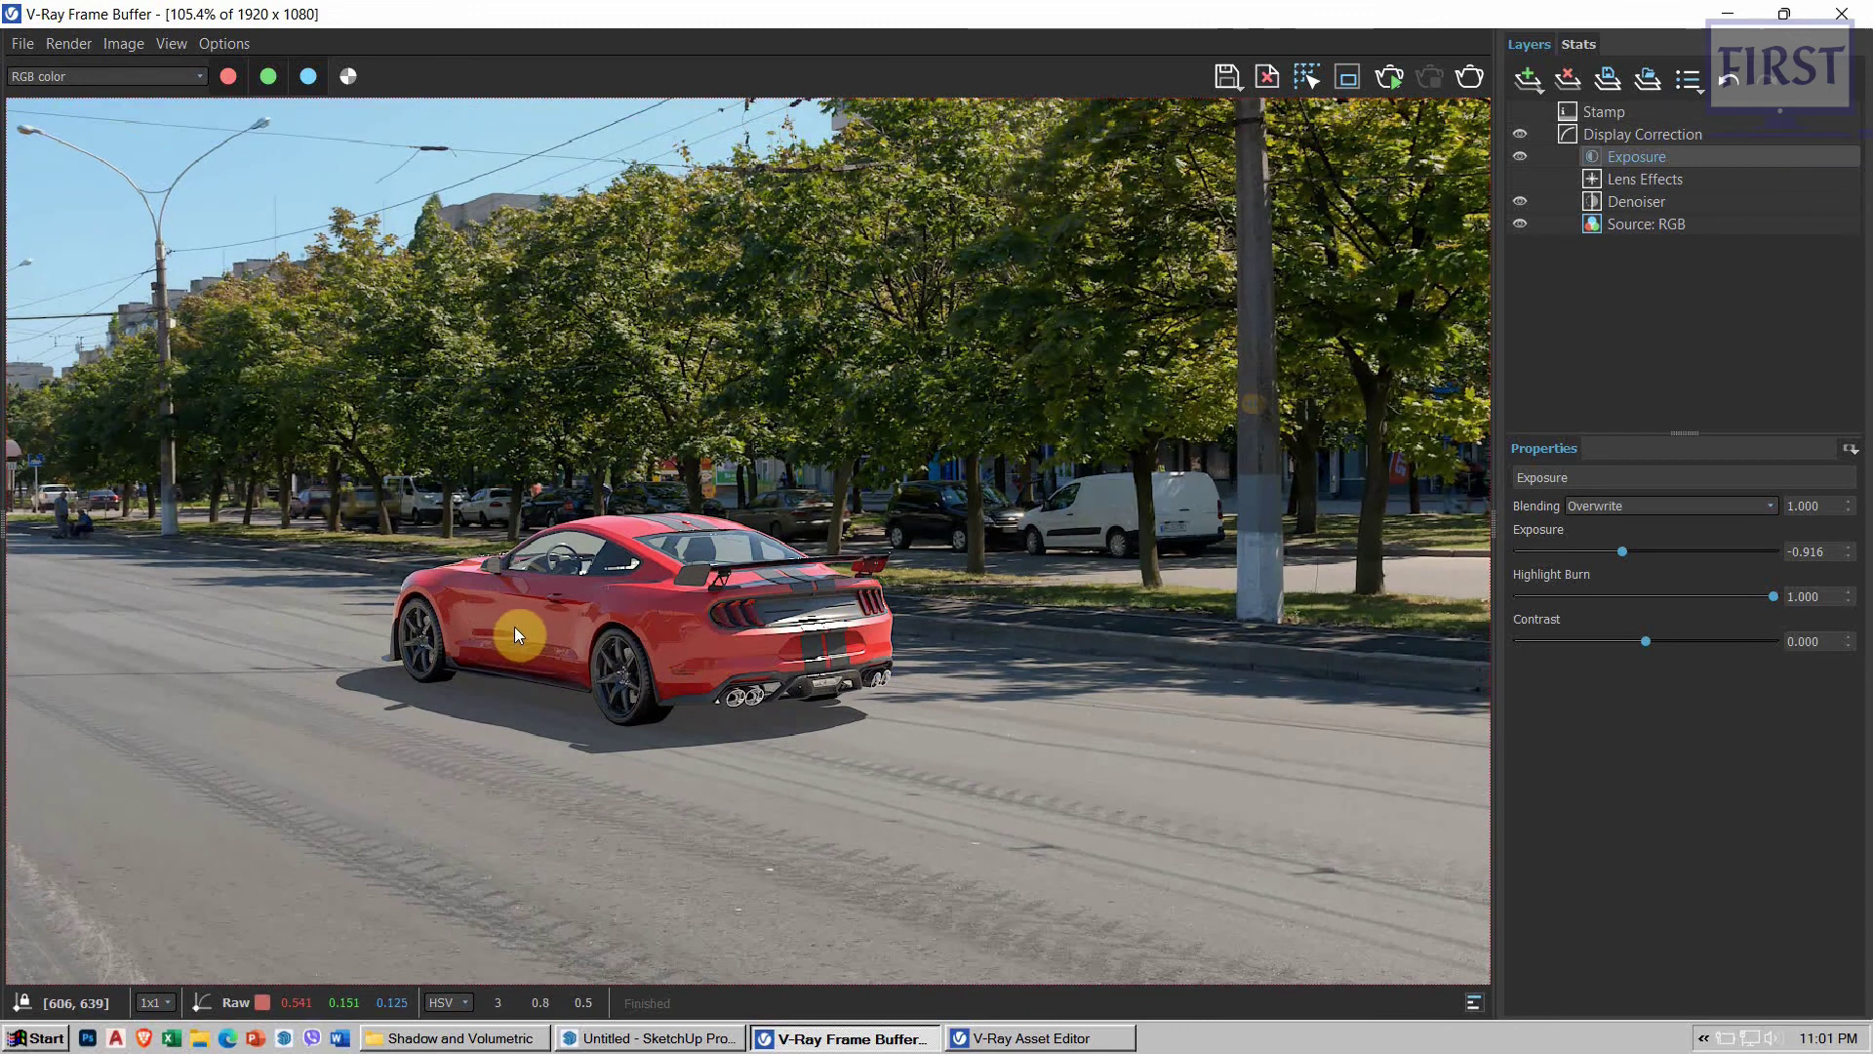
scroll(693, 620, "down", 2)
scroll(788, 585, "up", 2)
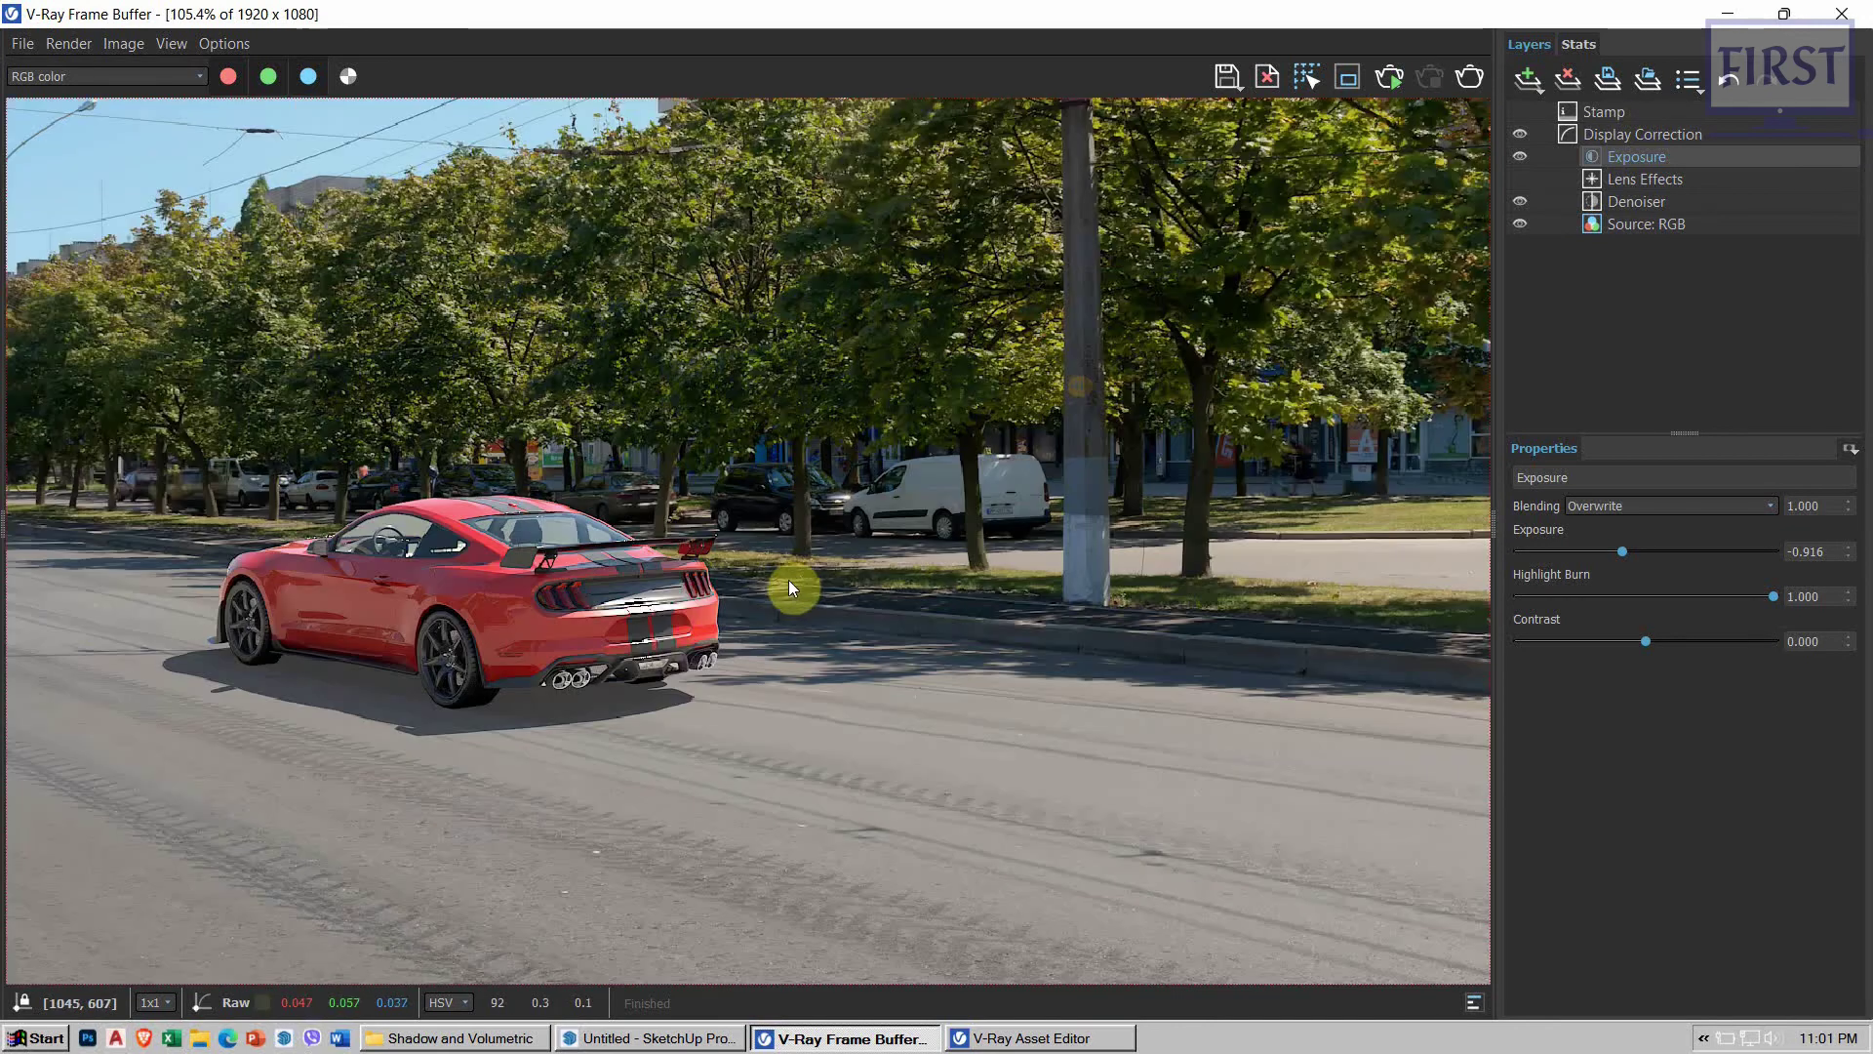
middle_click_drag(788, 585, 823, 594)
scroll(788, 598, "down", 2)
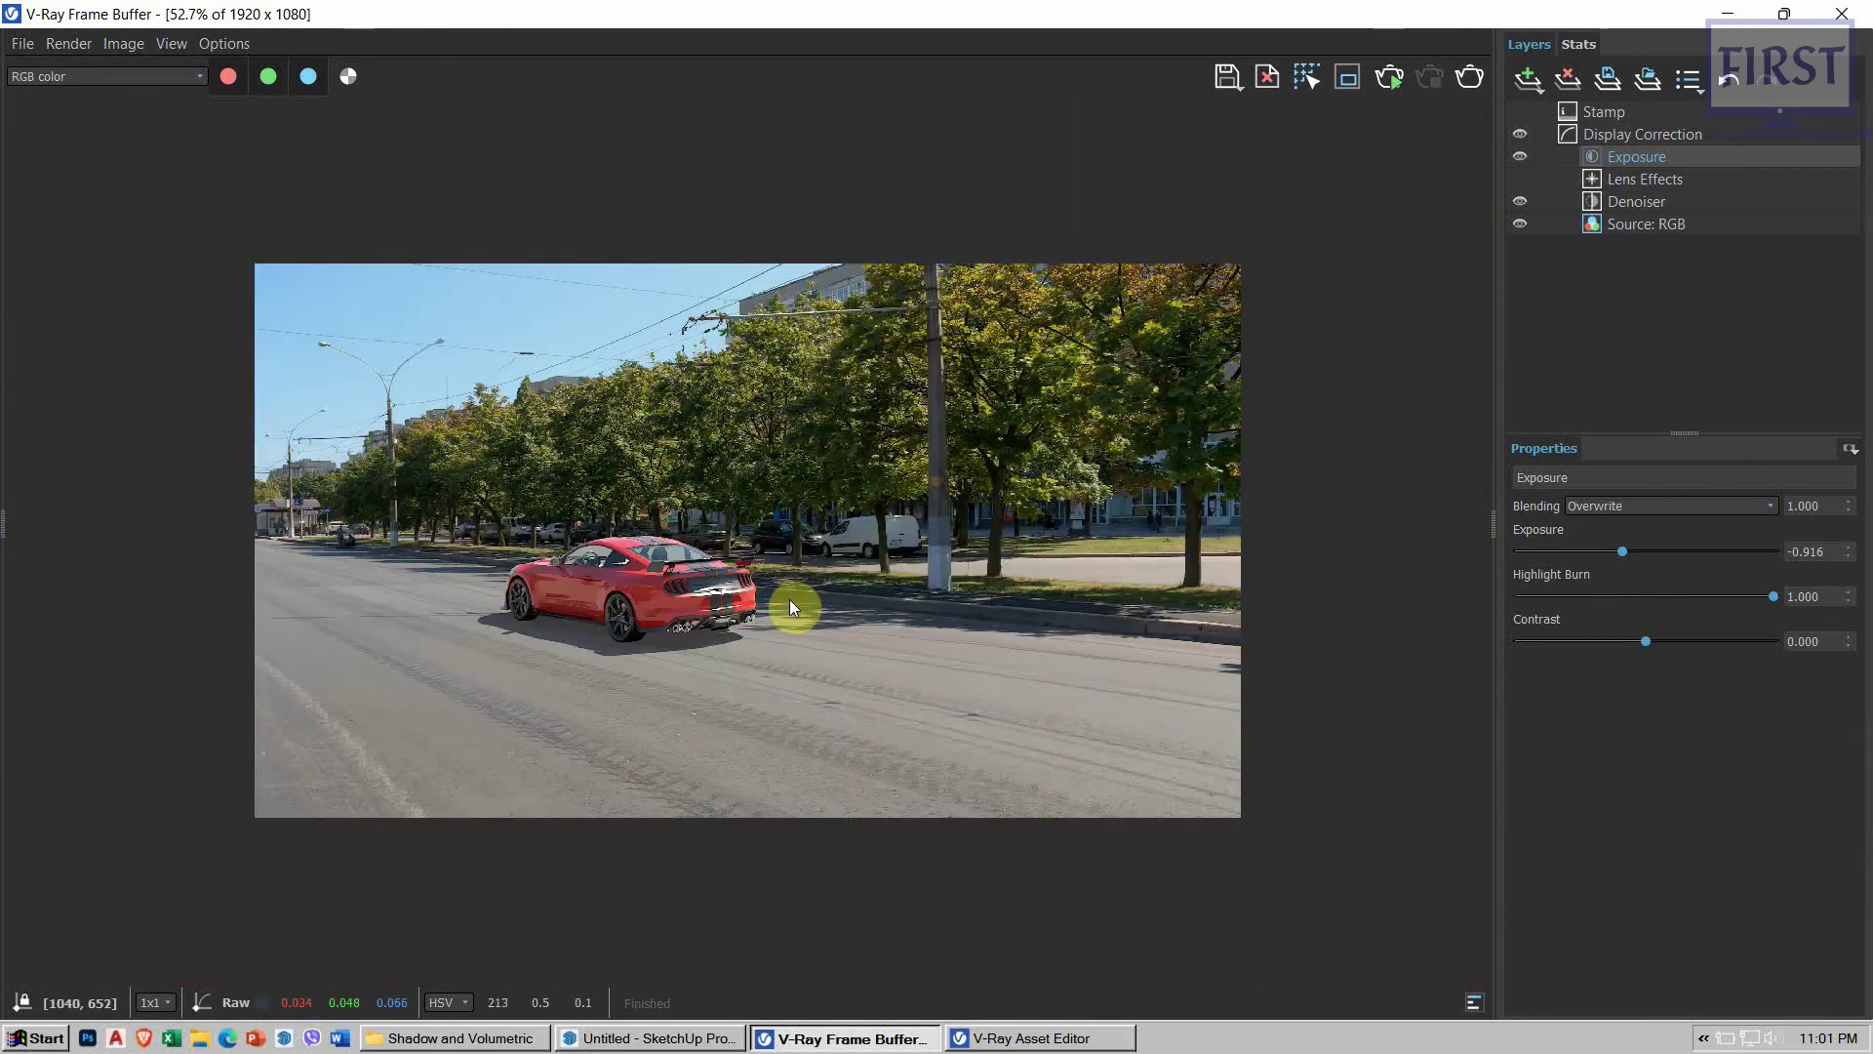
Step: Begin saving the render as an image, with the Desktop as the save location
left_click(21, 45)
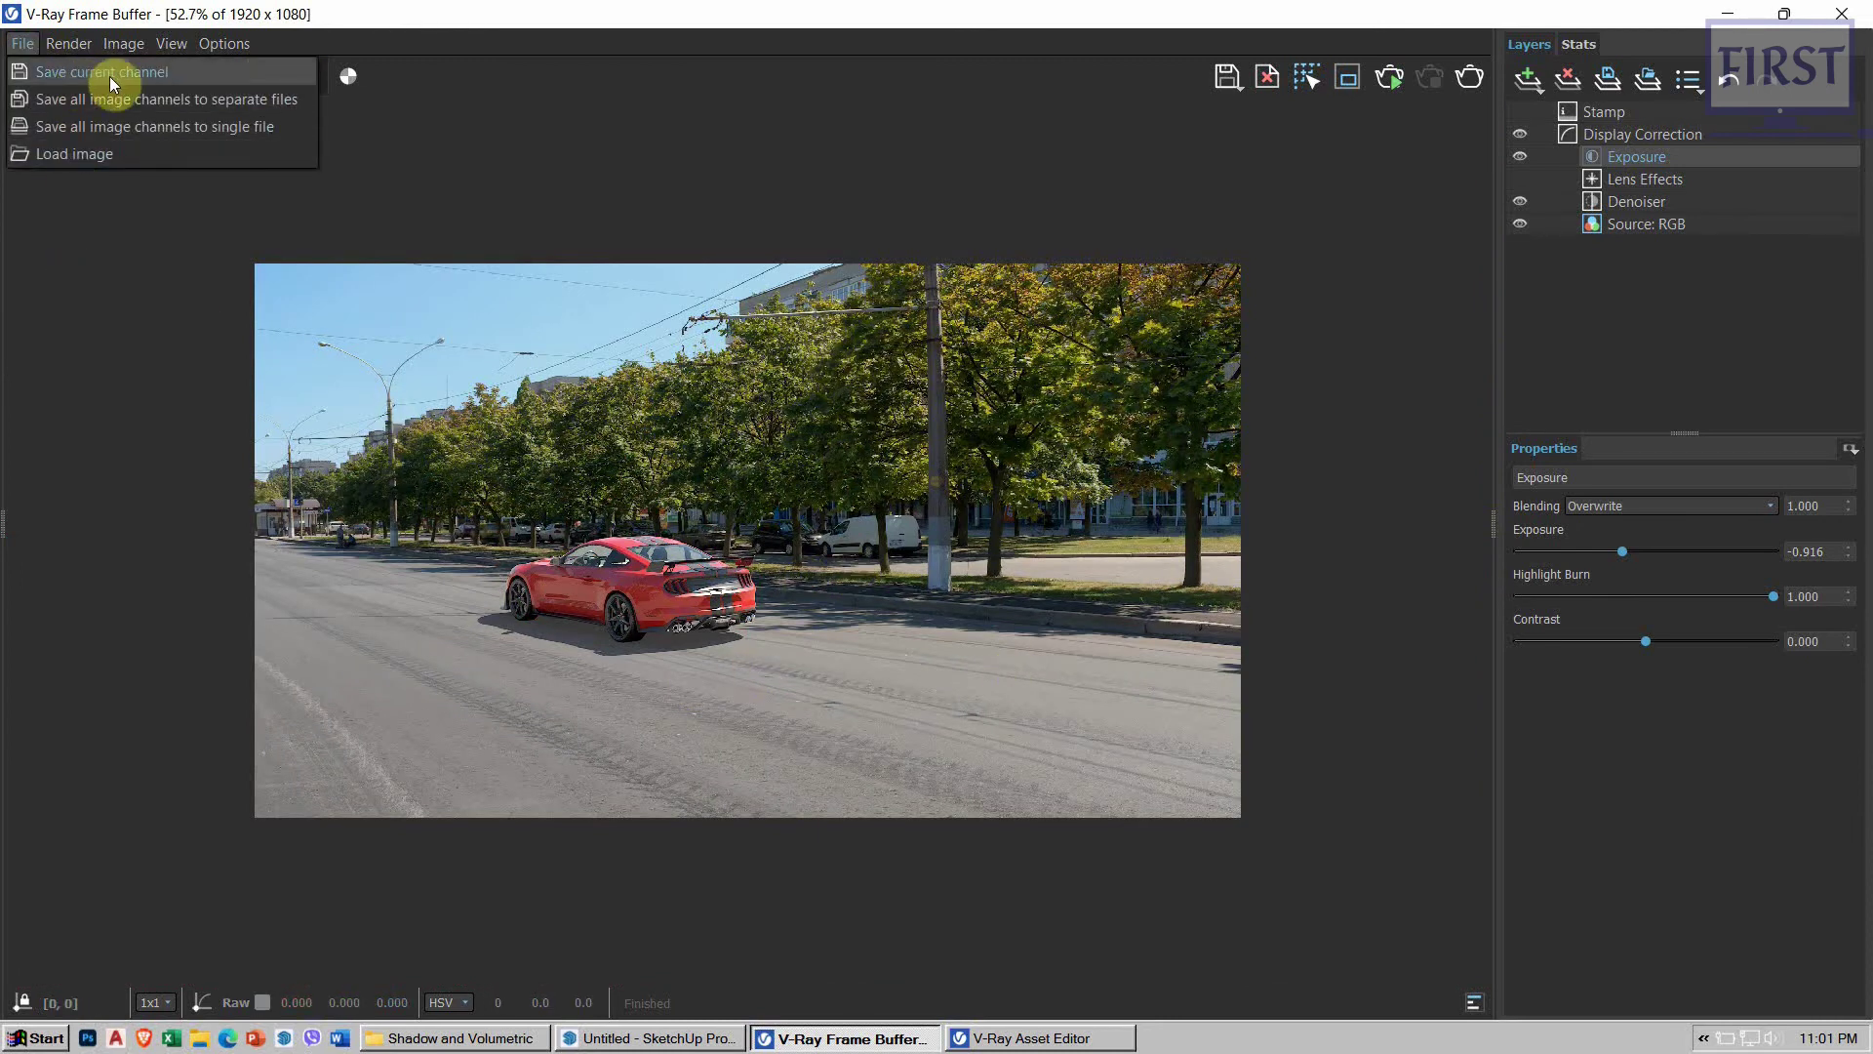
left_click(189, 74)
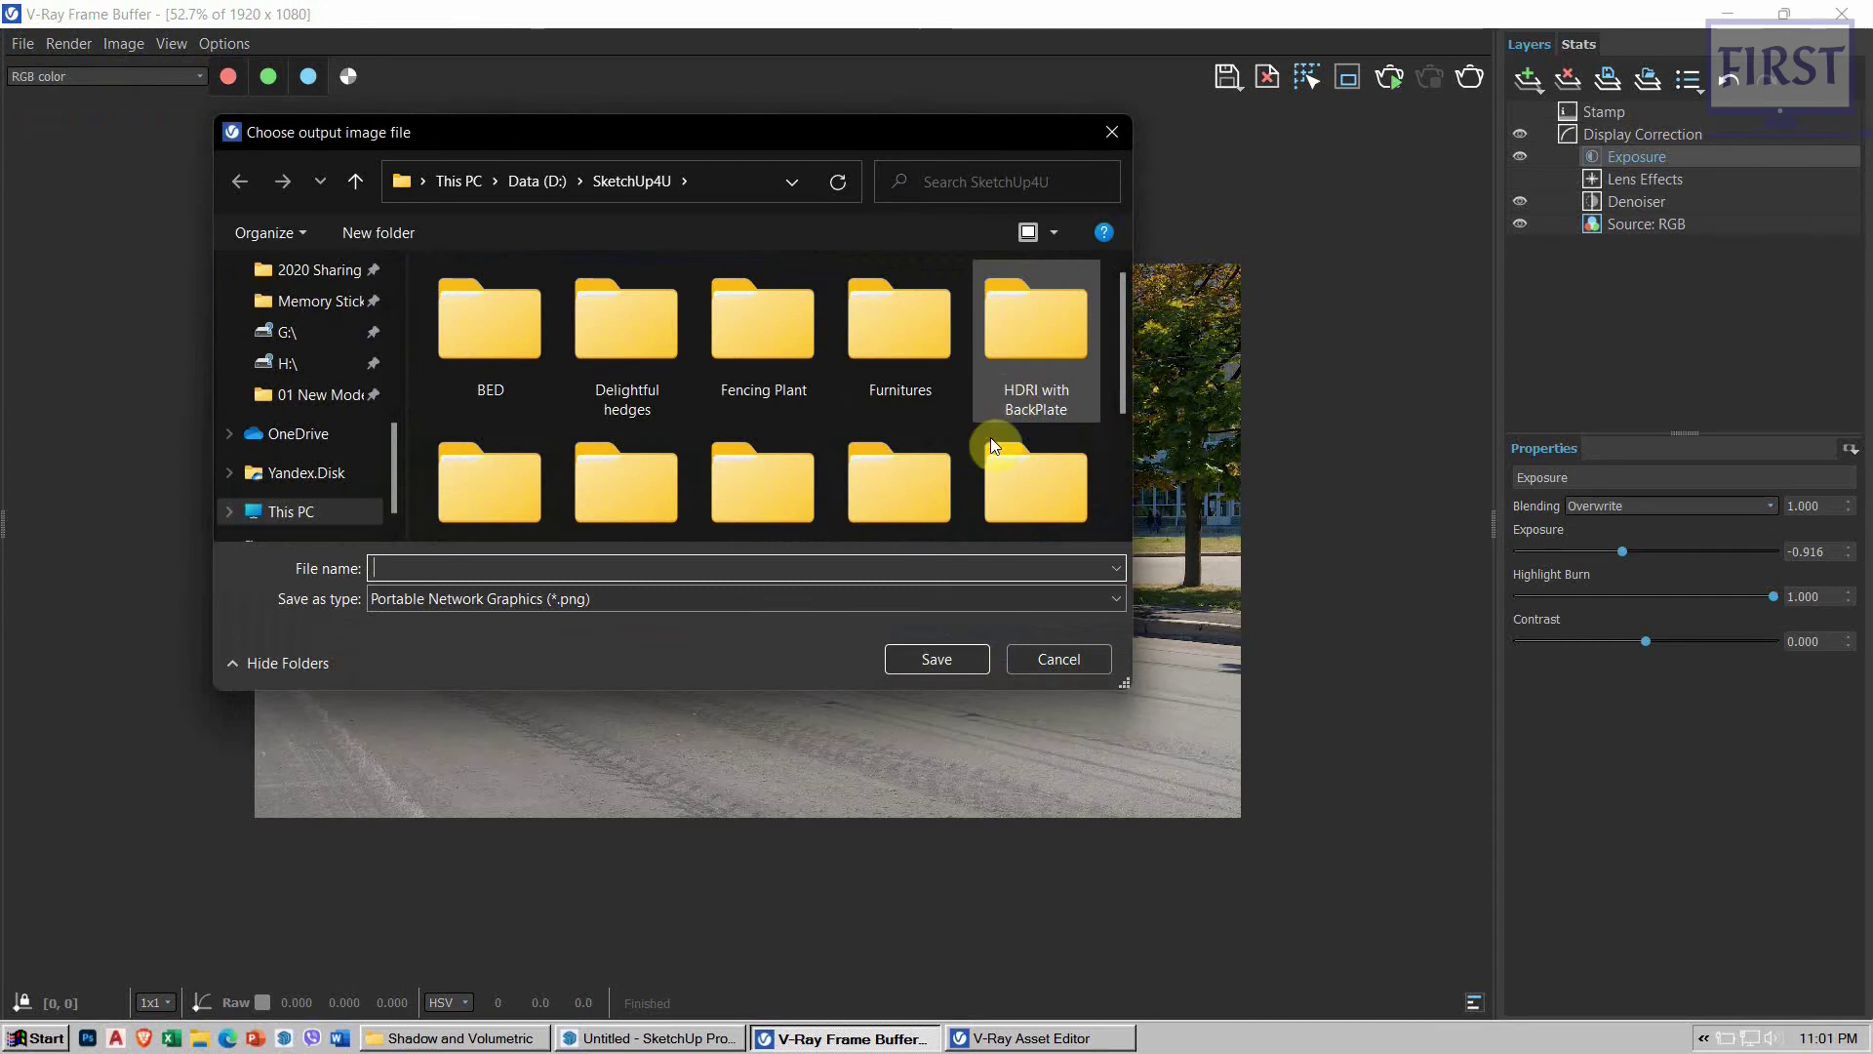
scroll(293, 347, "up", 3)
scroll(293, 347, "up", 3)
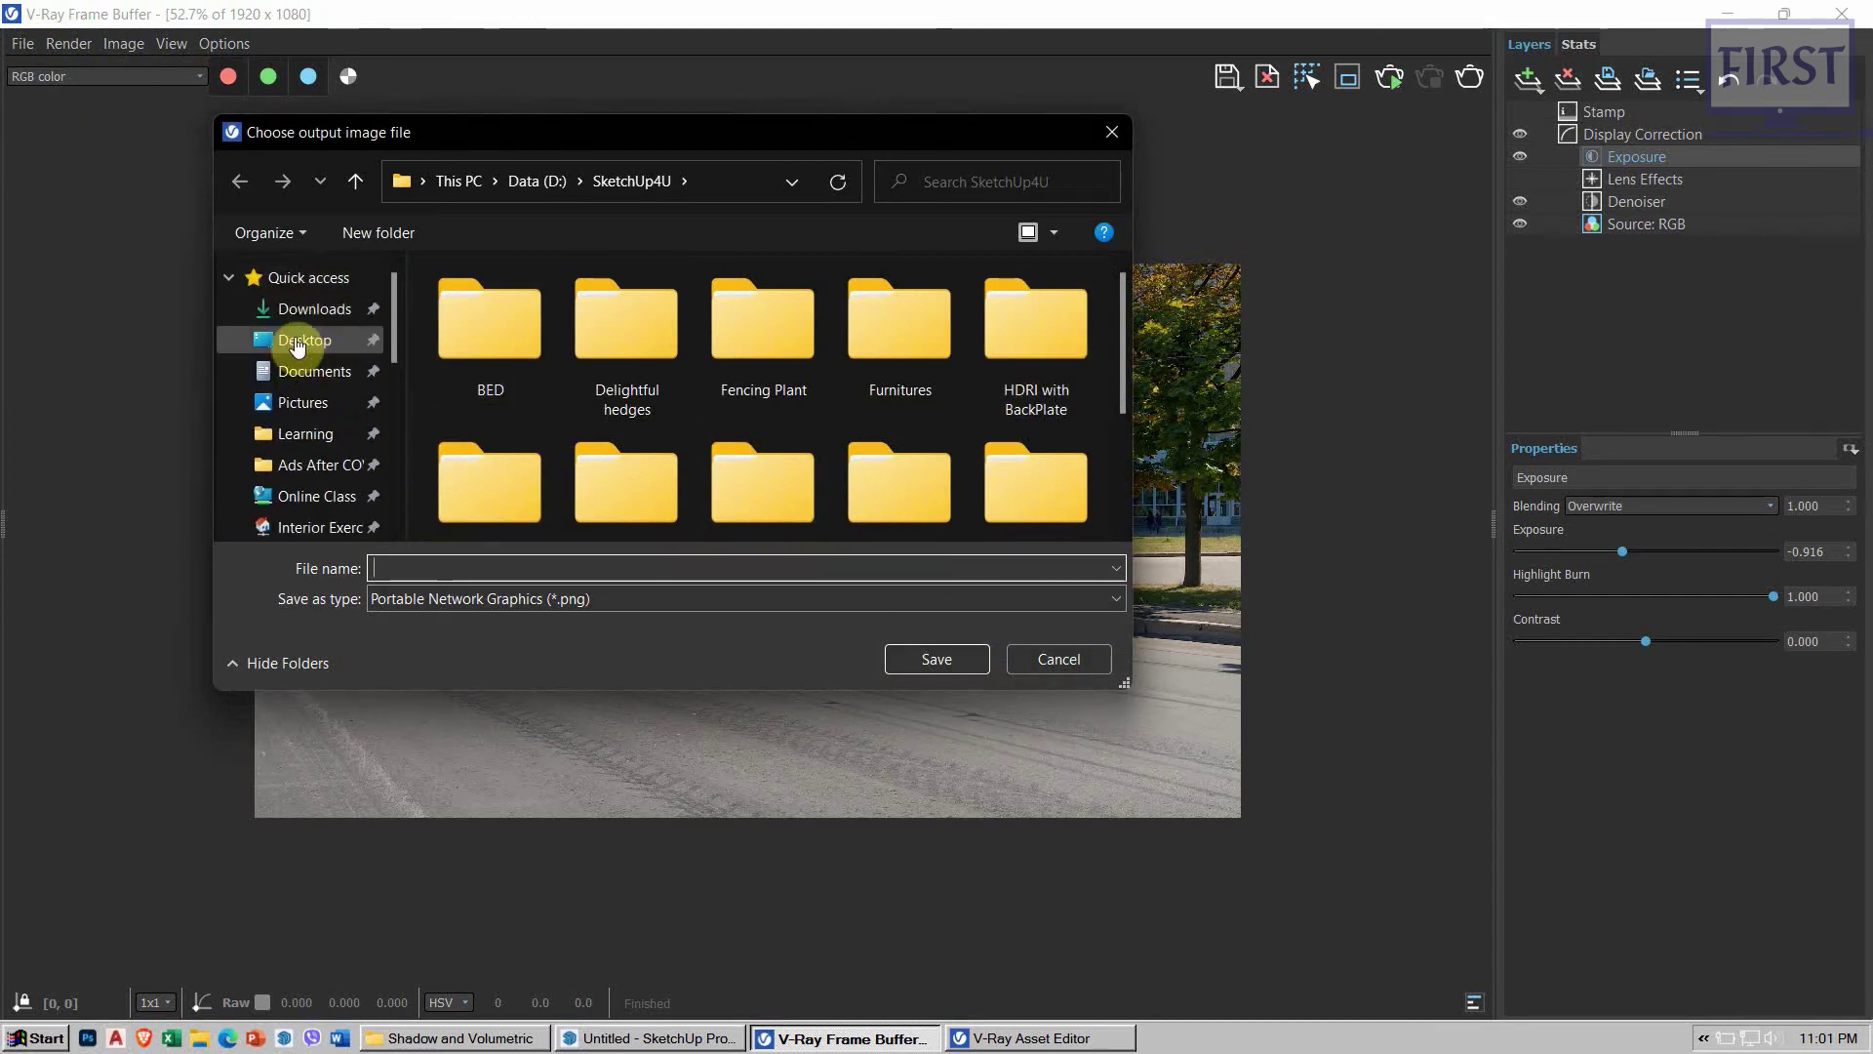
left_click(297, 340)
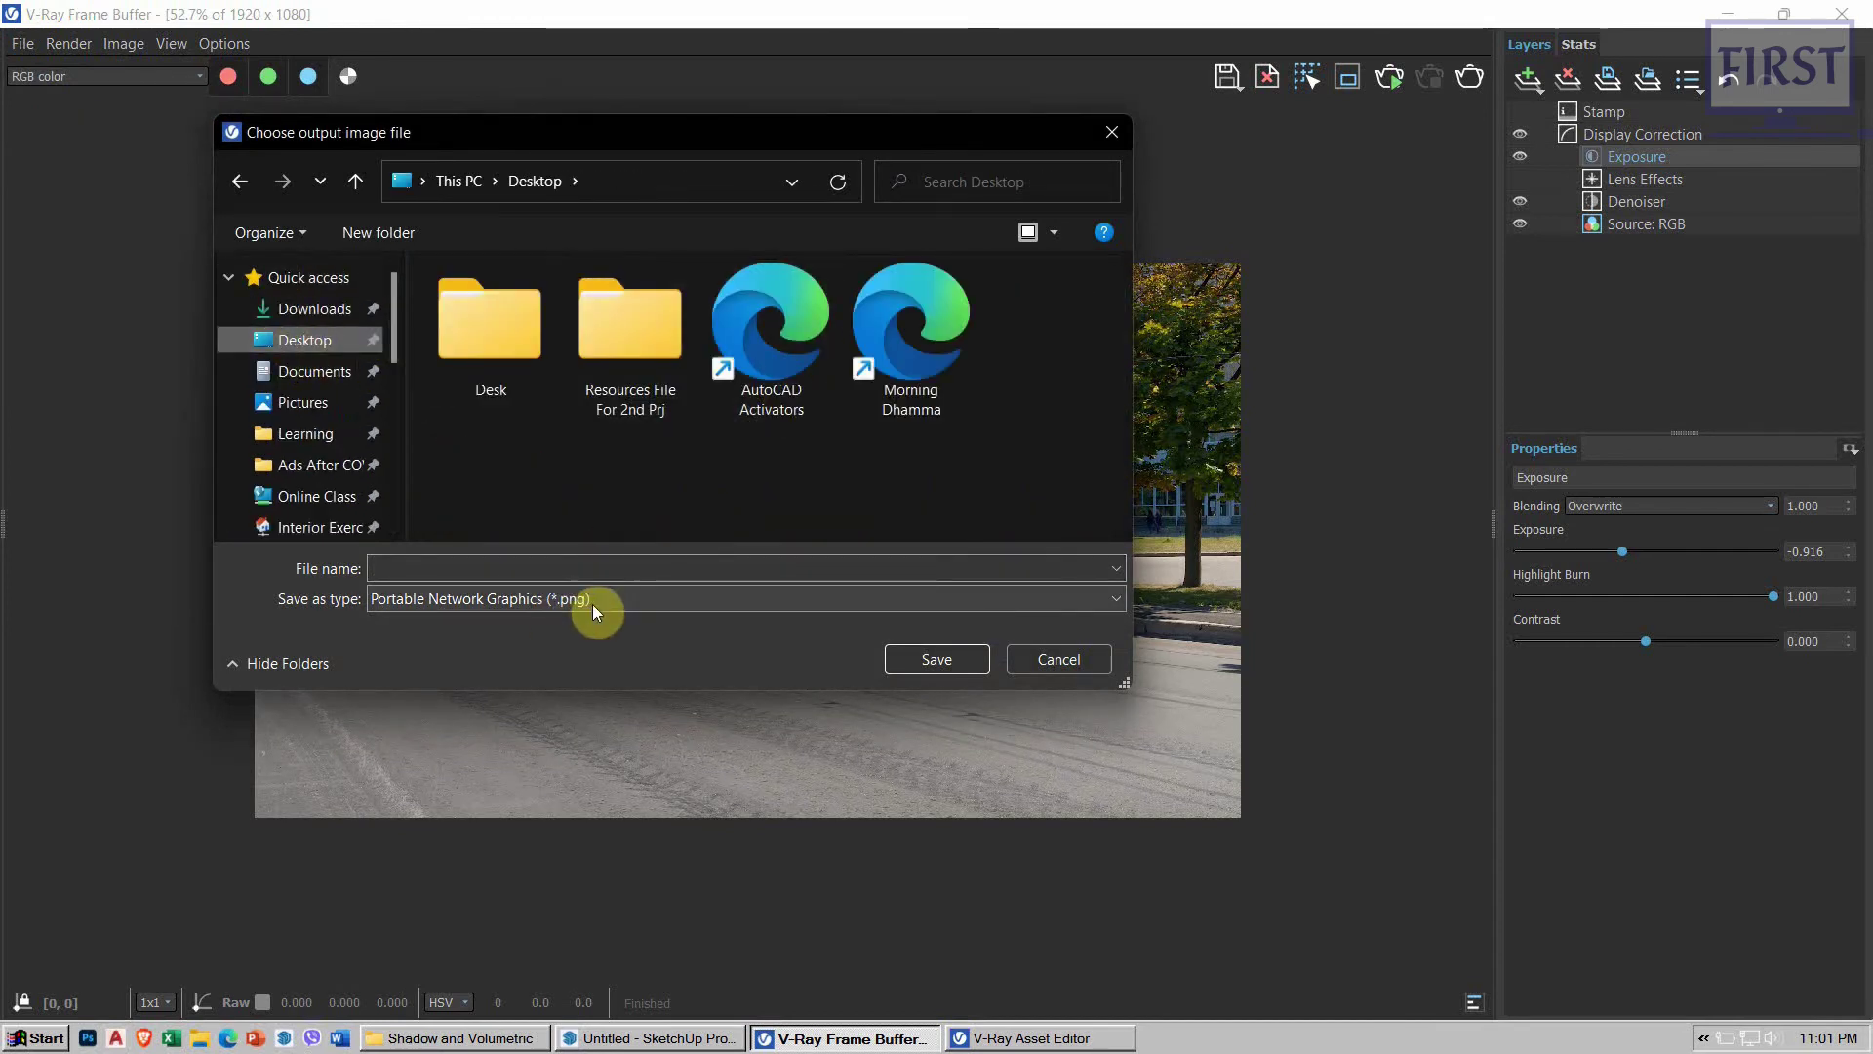
mouse_move(767, 133)
left_mouse_down()
mouse_move(1514, 245)
mouse_move(1496, 246)
left_mouse_up()
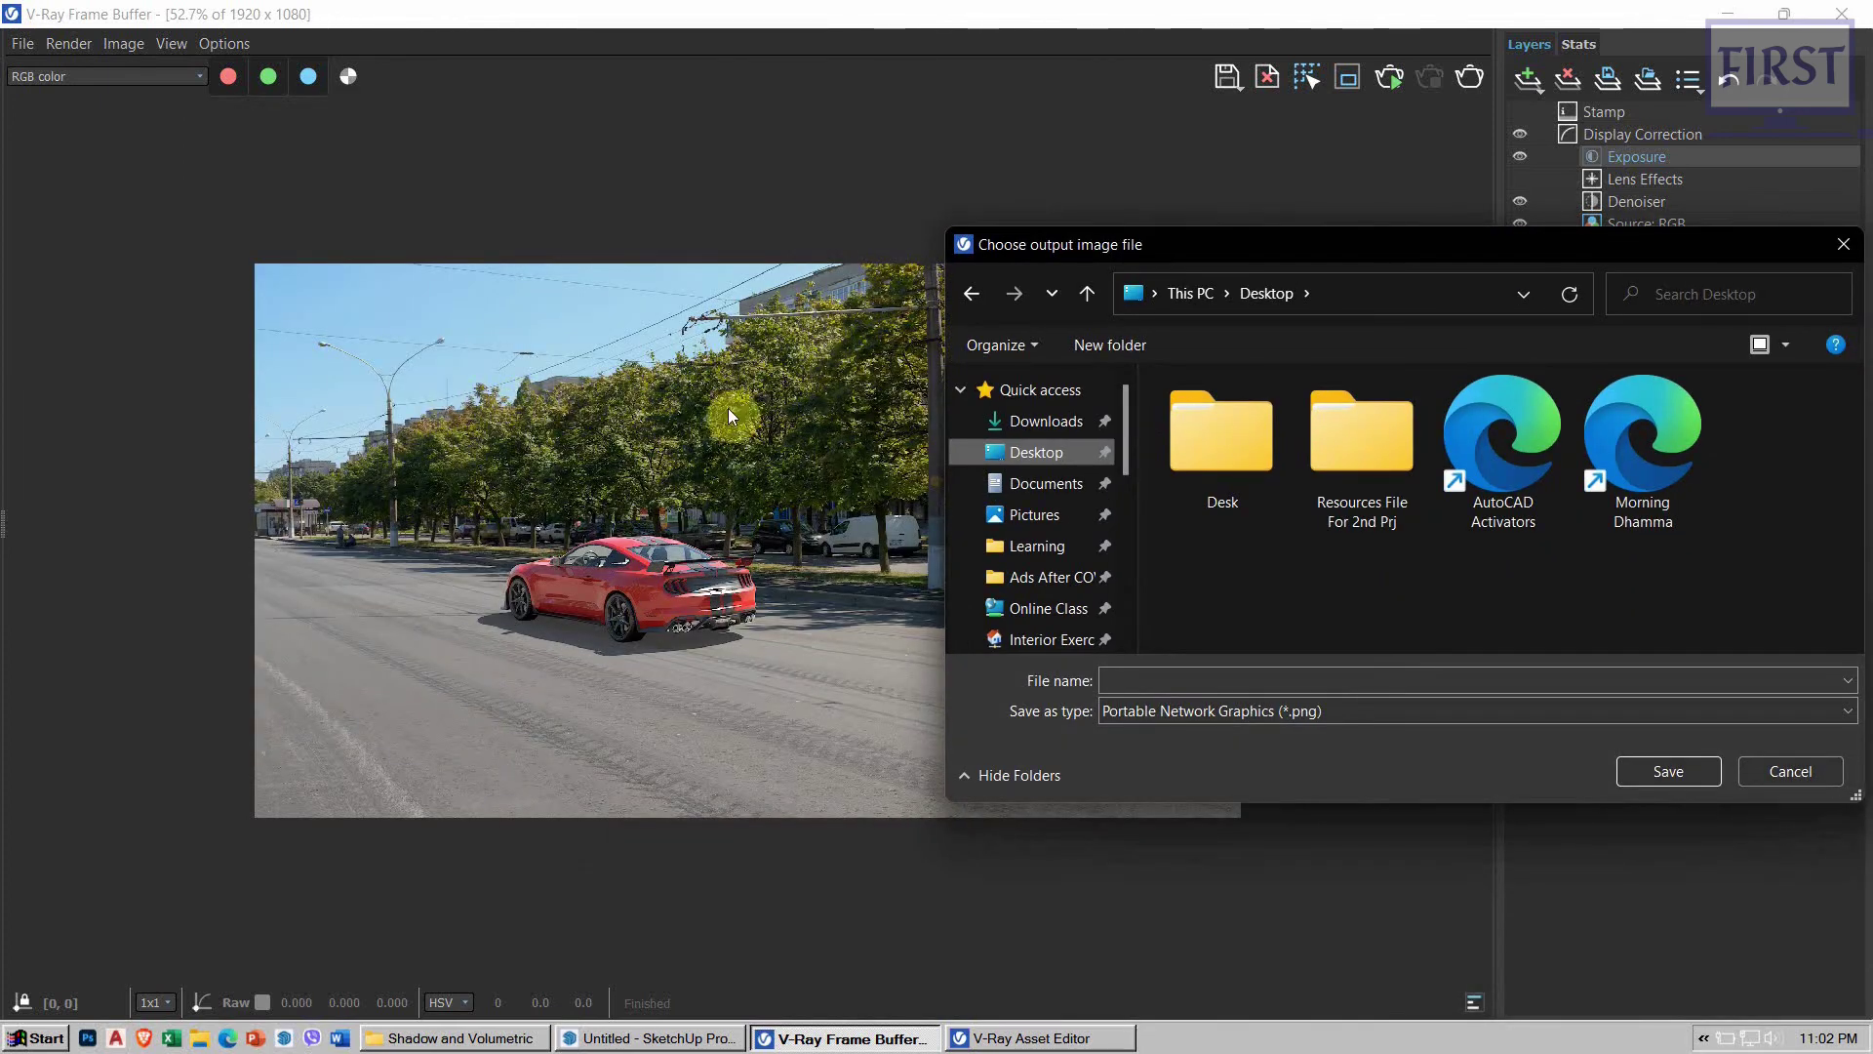
left_click_drag(1305, 245, 935, 218)
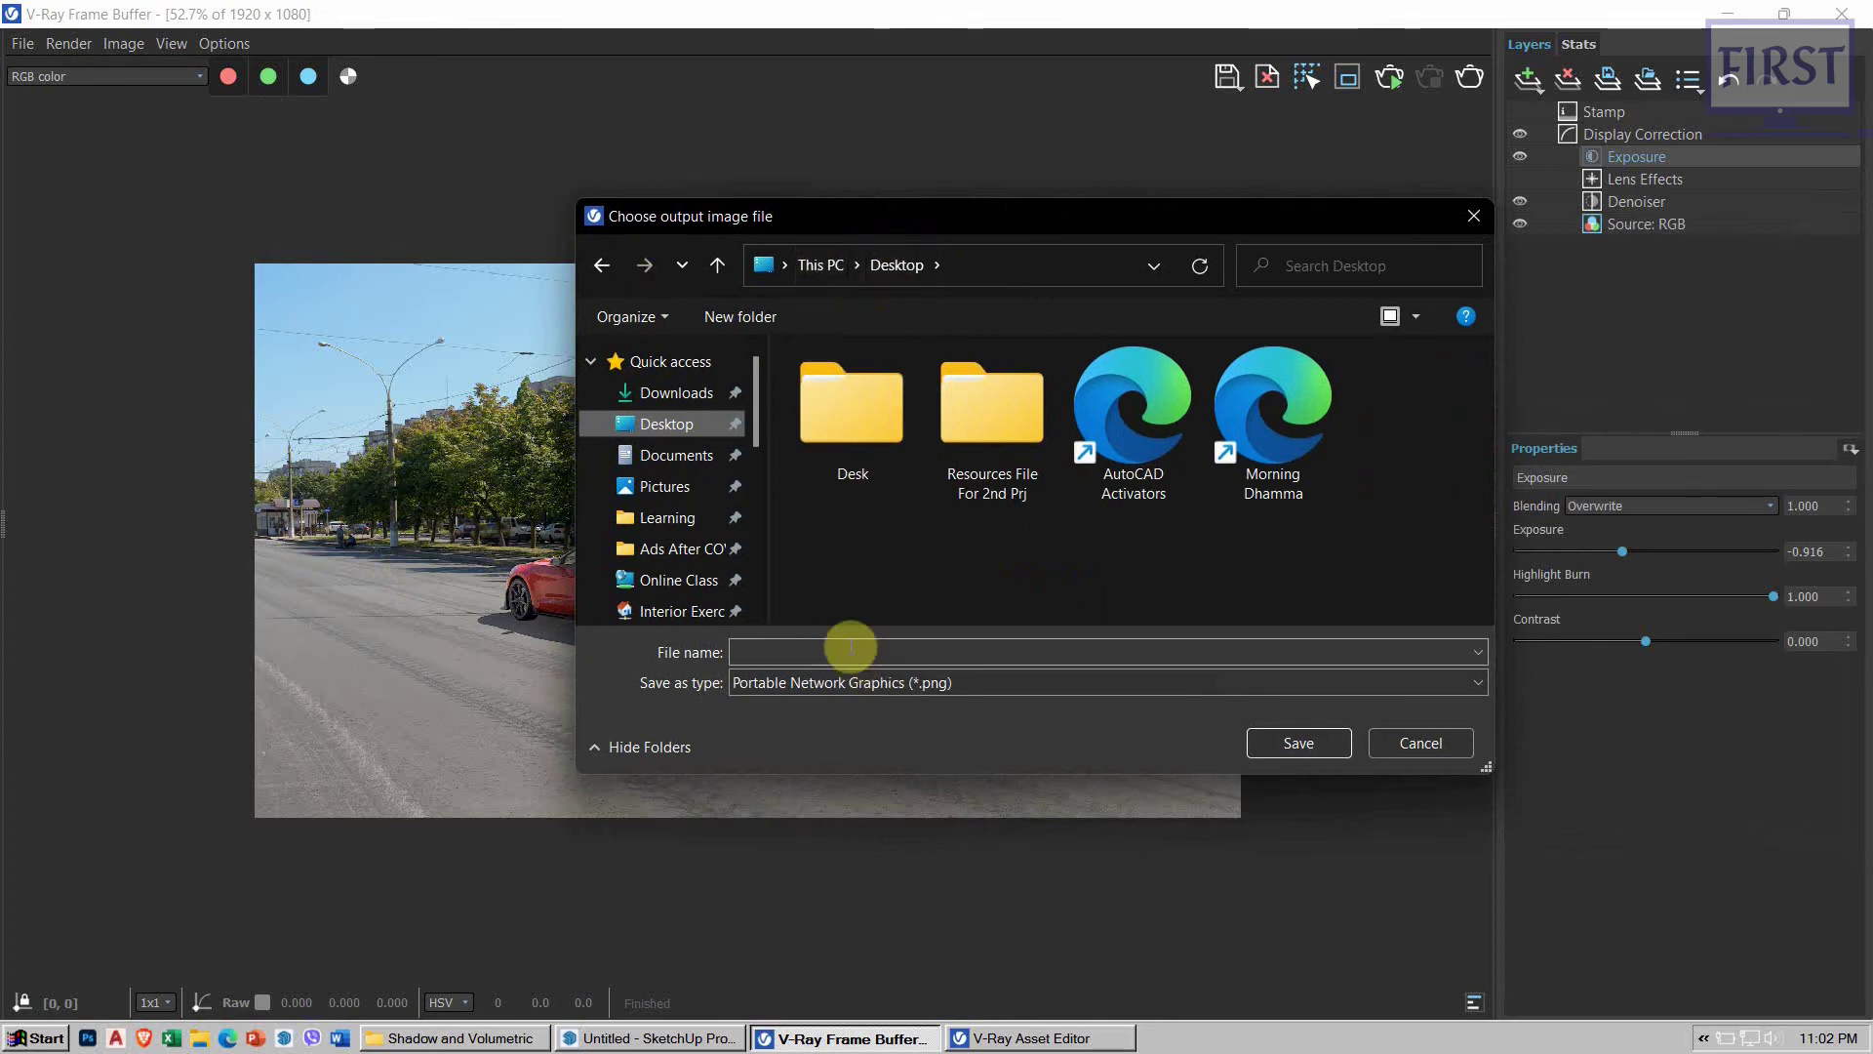
Step: Name the file 'Shadow Catcher', choose JPEG format, and save it
left_click(860, 651)
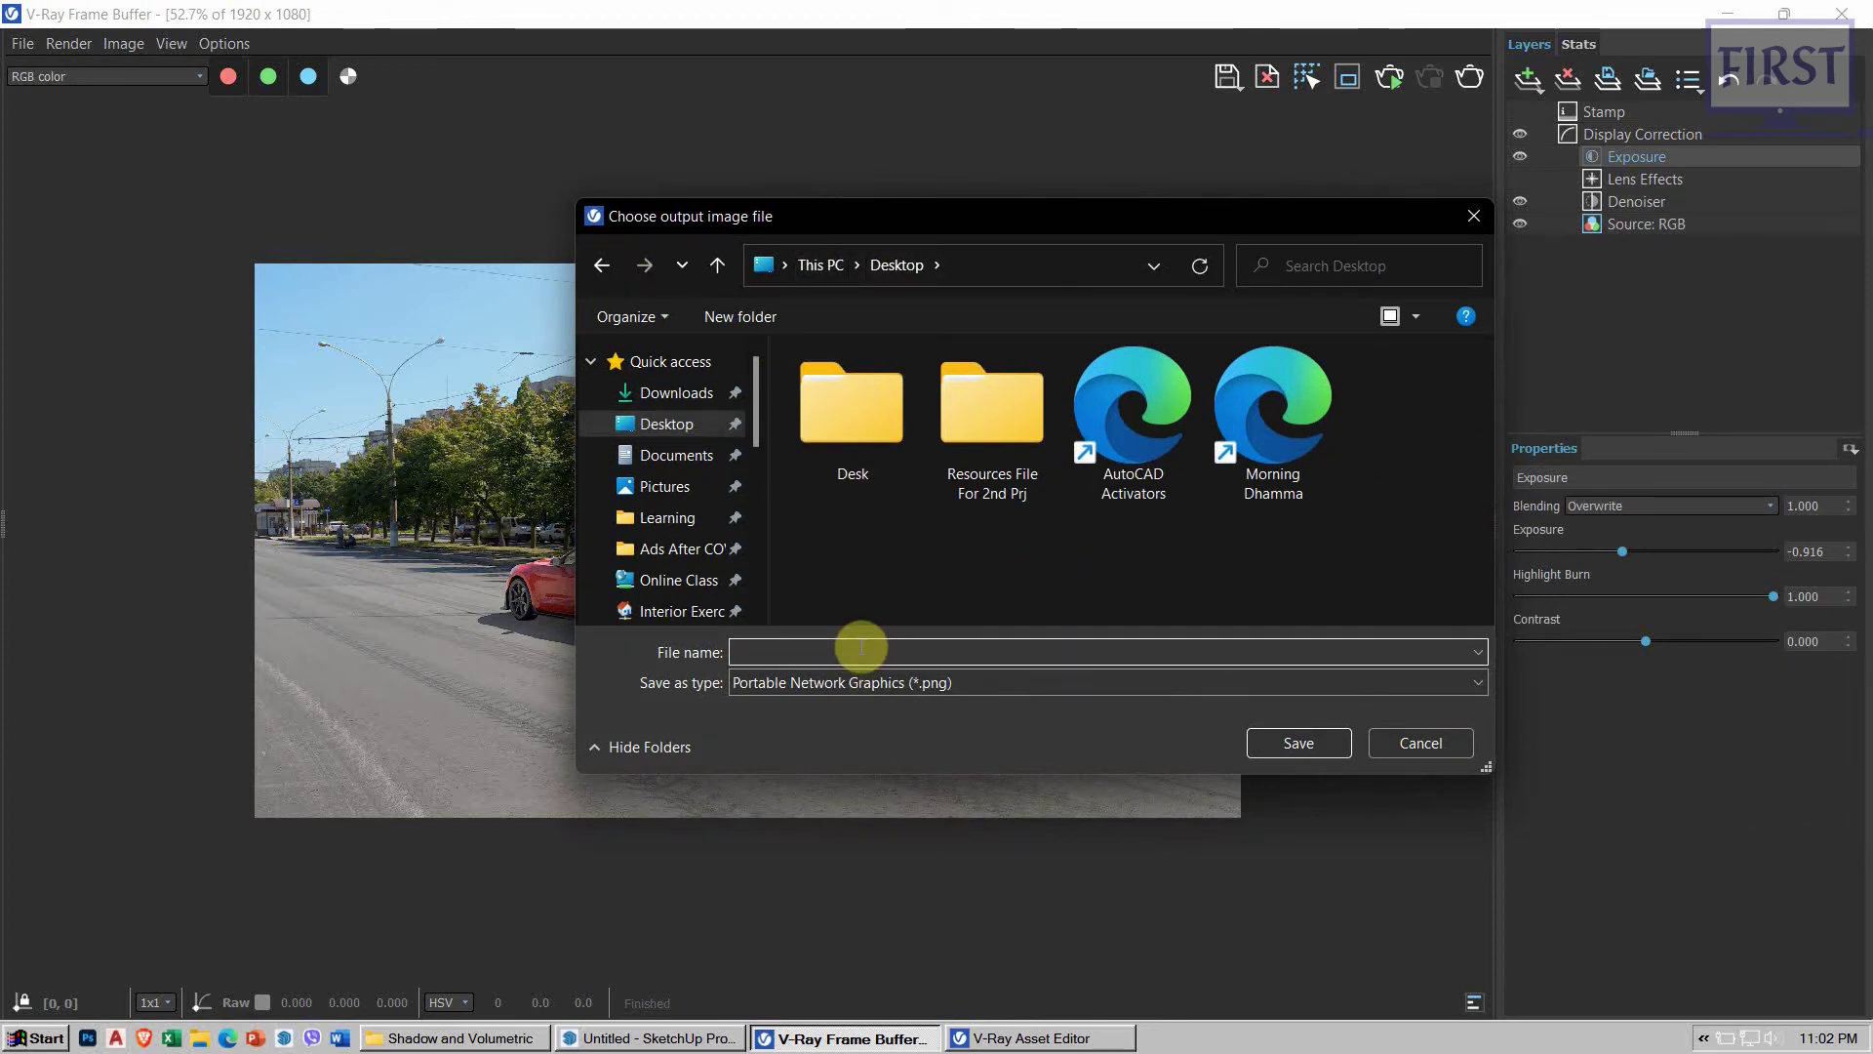
type("Shadow Catcher")
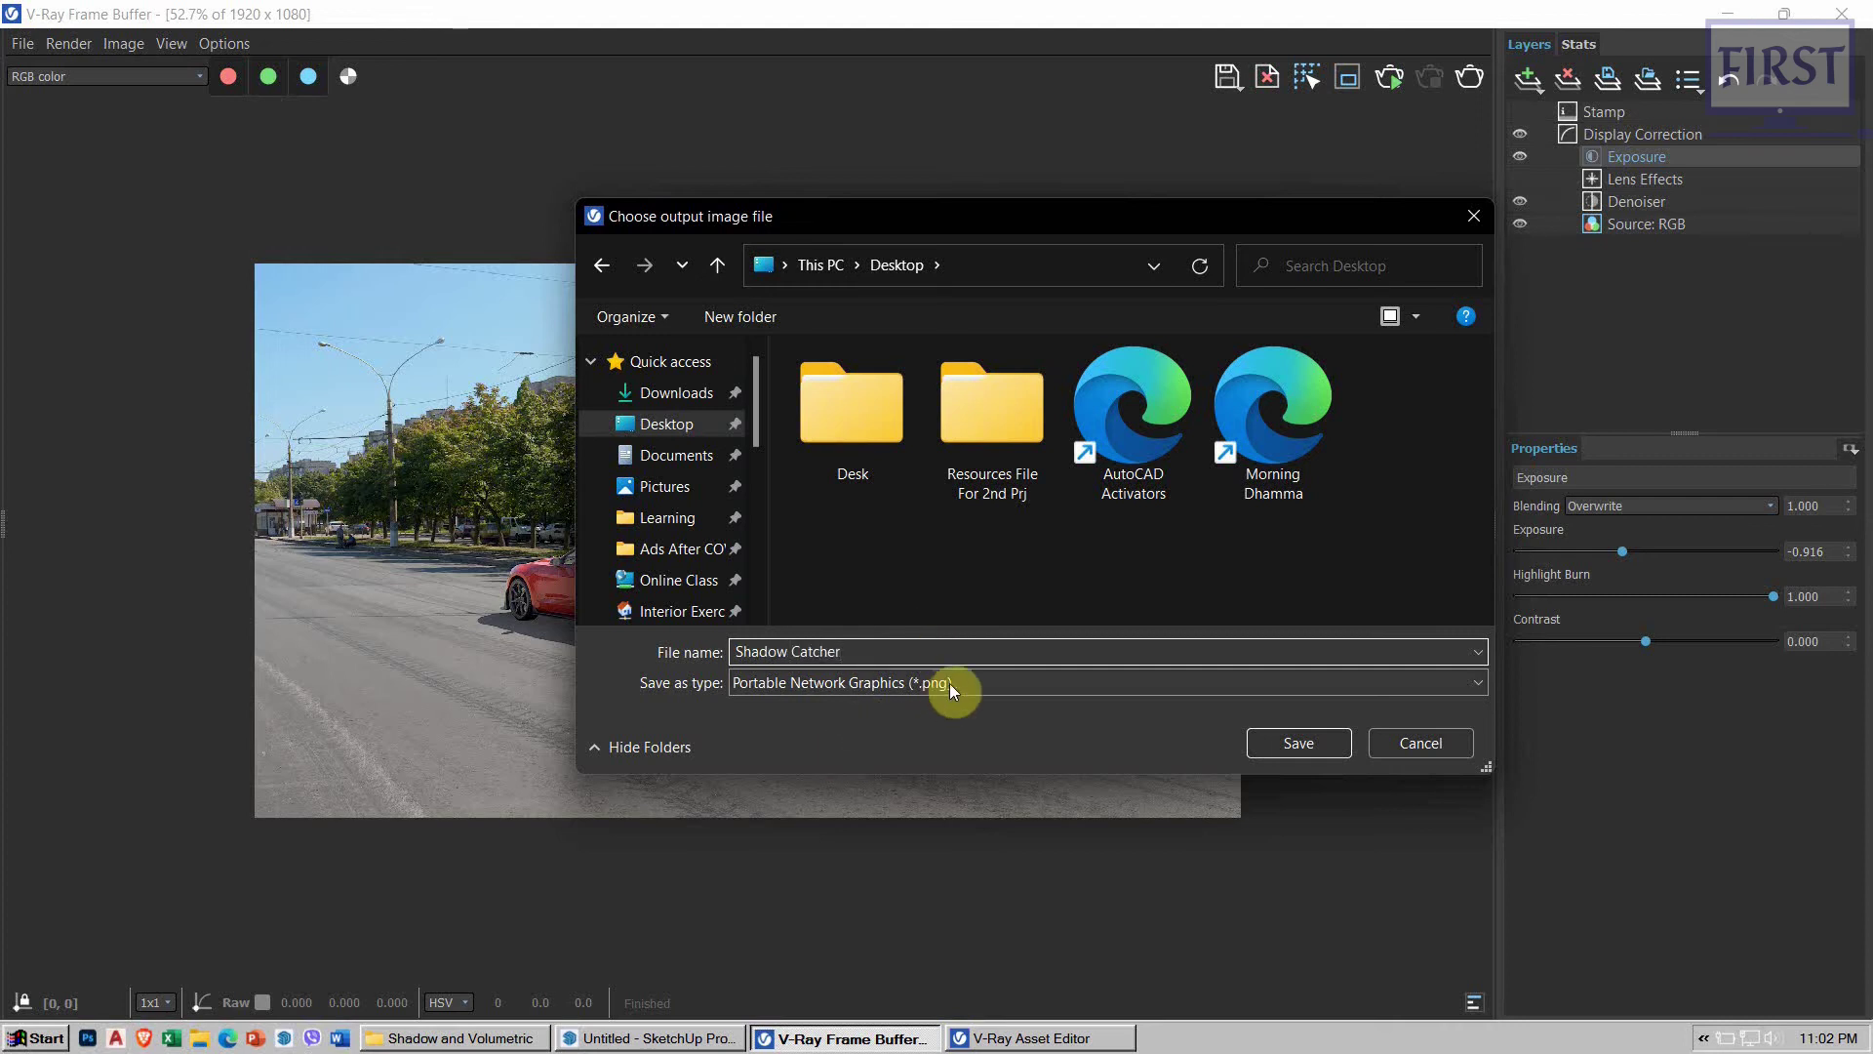
left_click(950, 683)
left_click(909, 804)
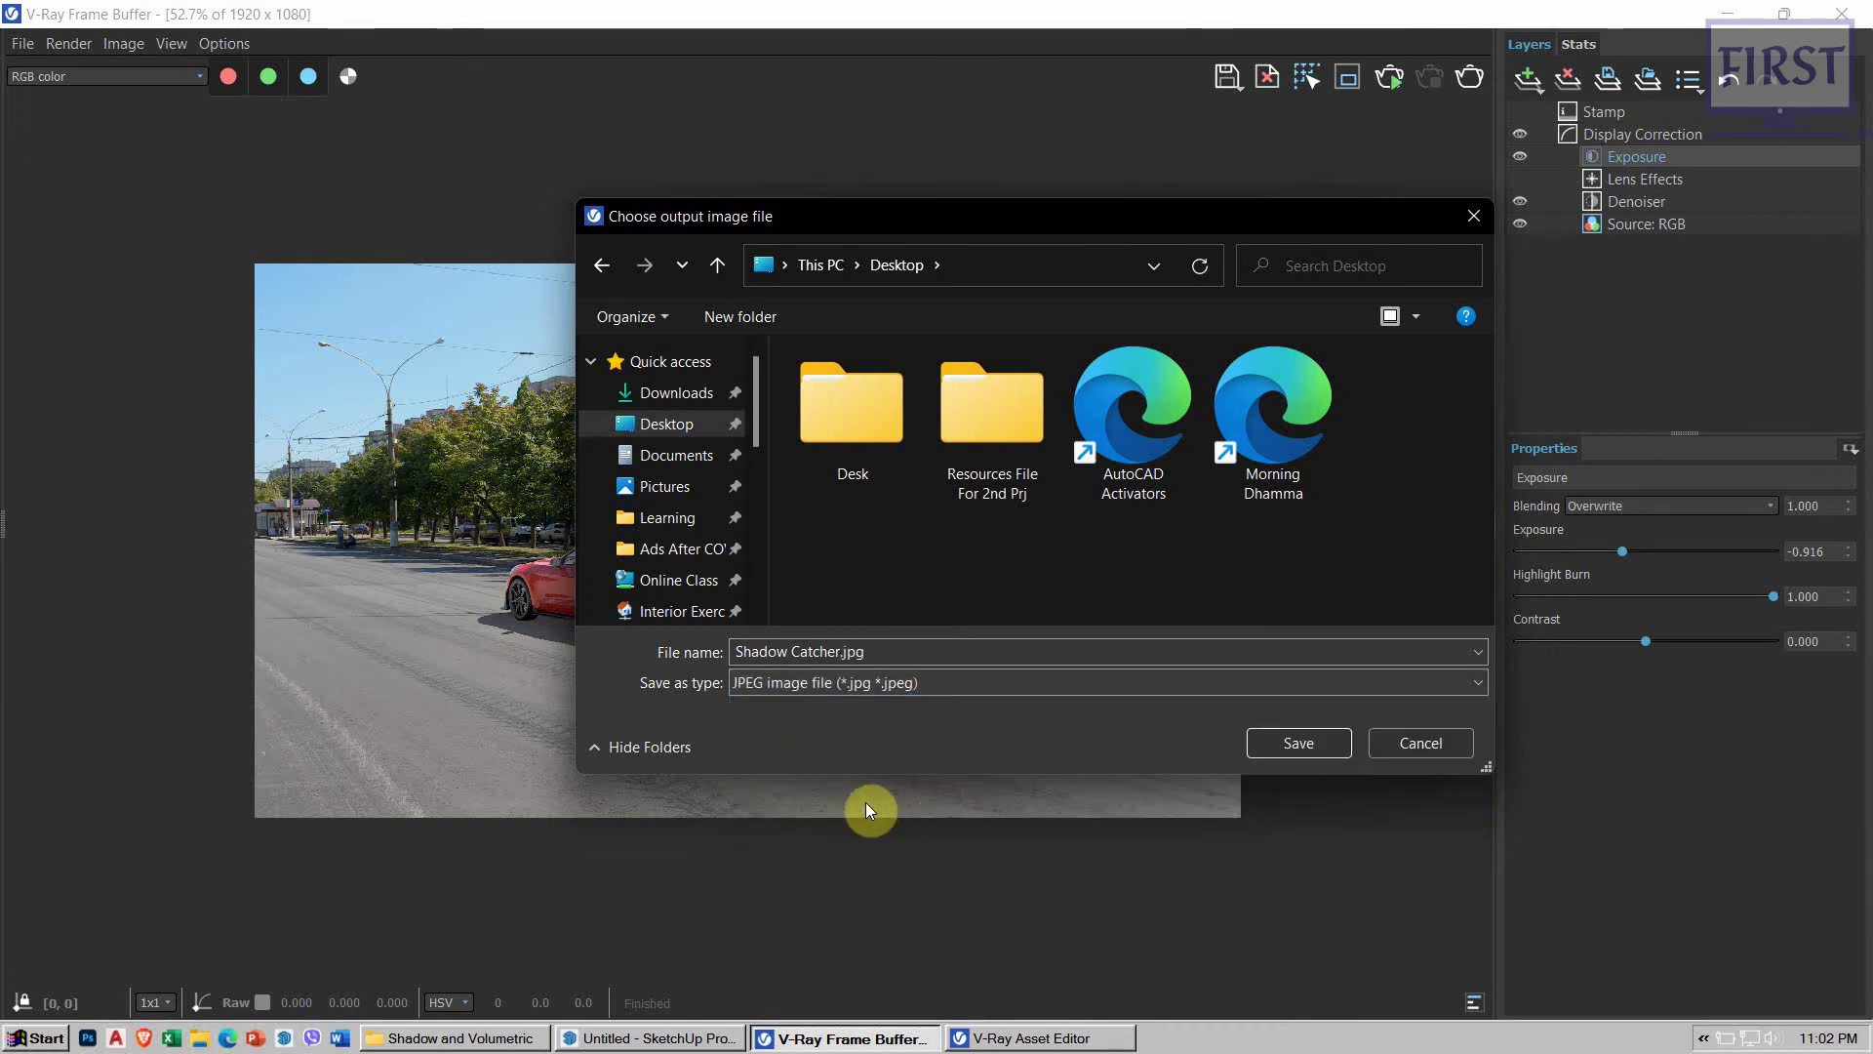
left_click(1311, 745)
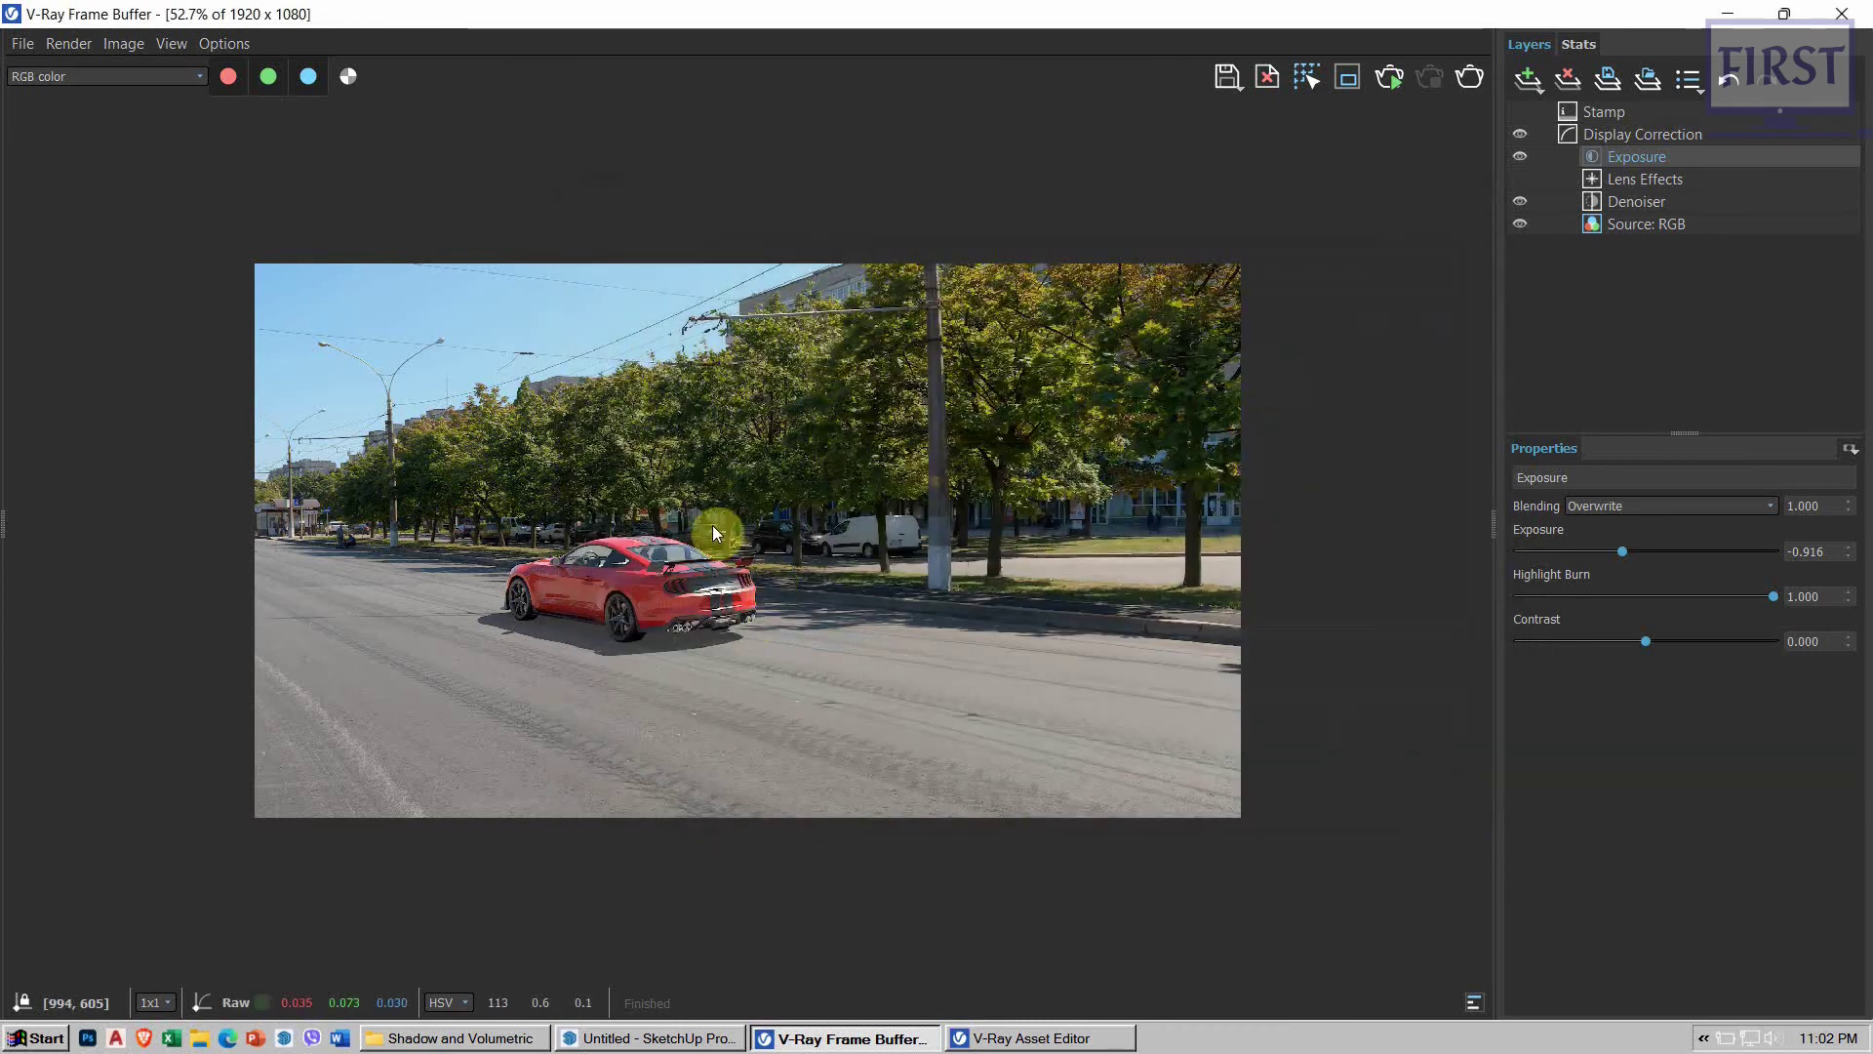
scroll(710, 569, "up", 2)
scroll(741, 561, "down", 2)
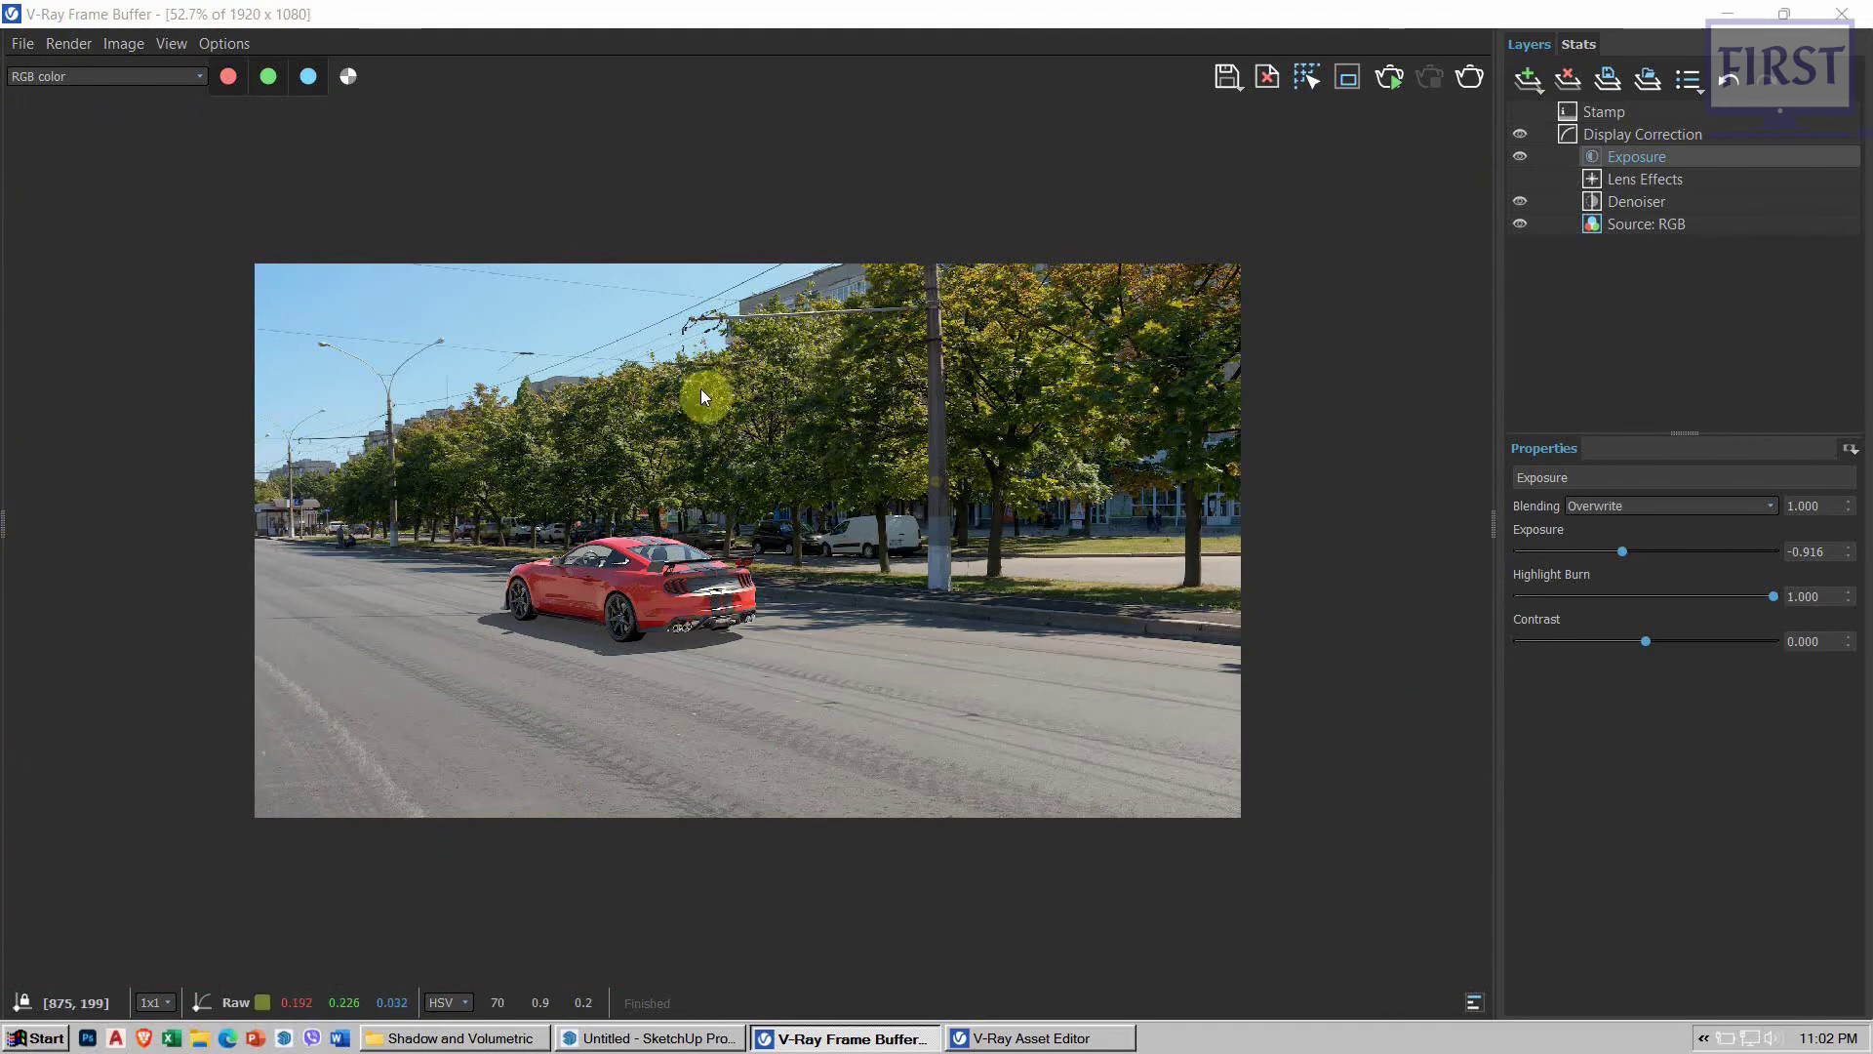
Step: Open Shadow Catcher.jpg from the Desktop in Picasa Photo Viewer
key("super+e")
double_click(326, 218)
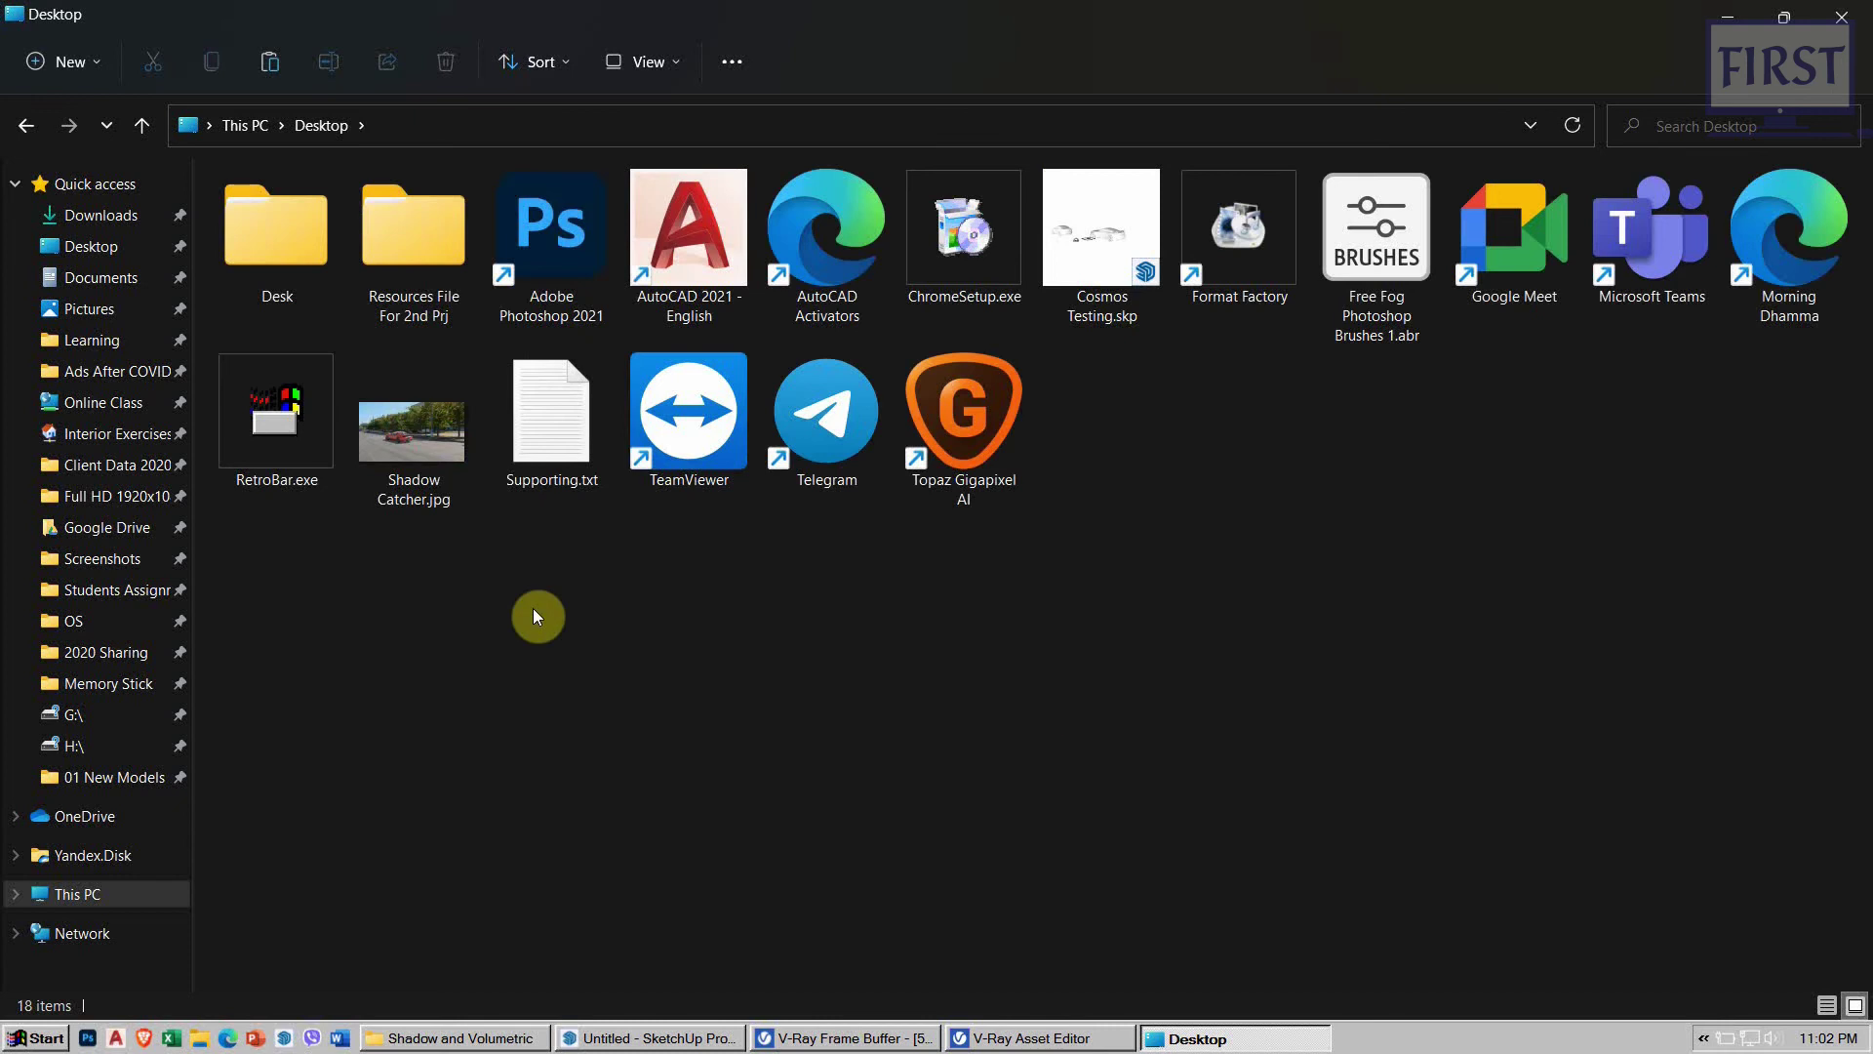
left_click(407, 444)
double_click(406, 441)
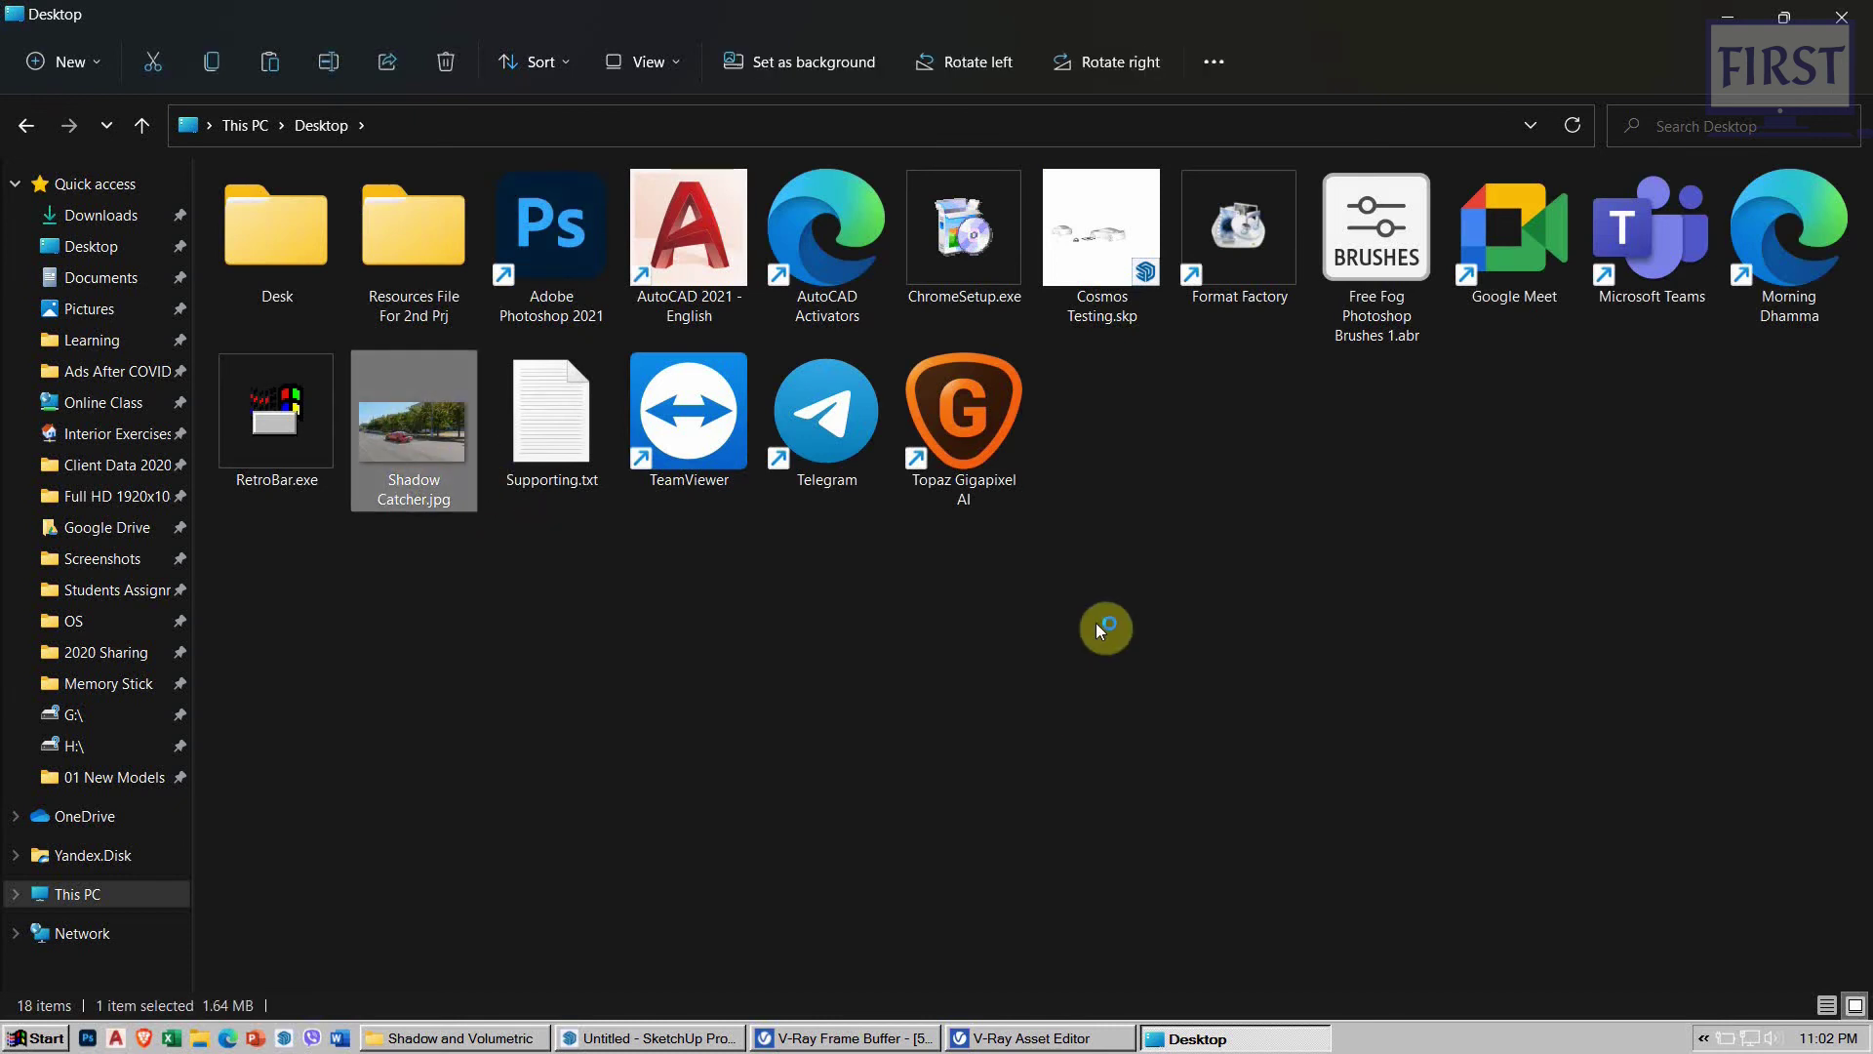
Step: Zoom and pan across the photo to check the car and its shadow, then close the viewer
scroll(849, 581, "up", 3)
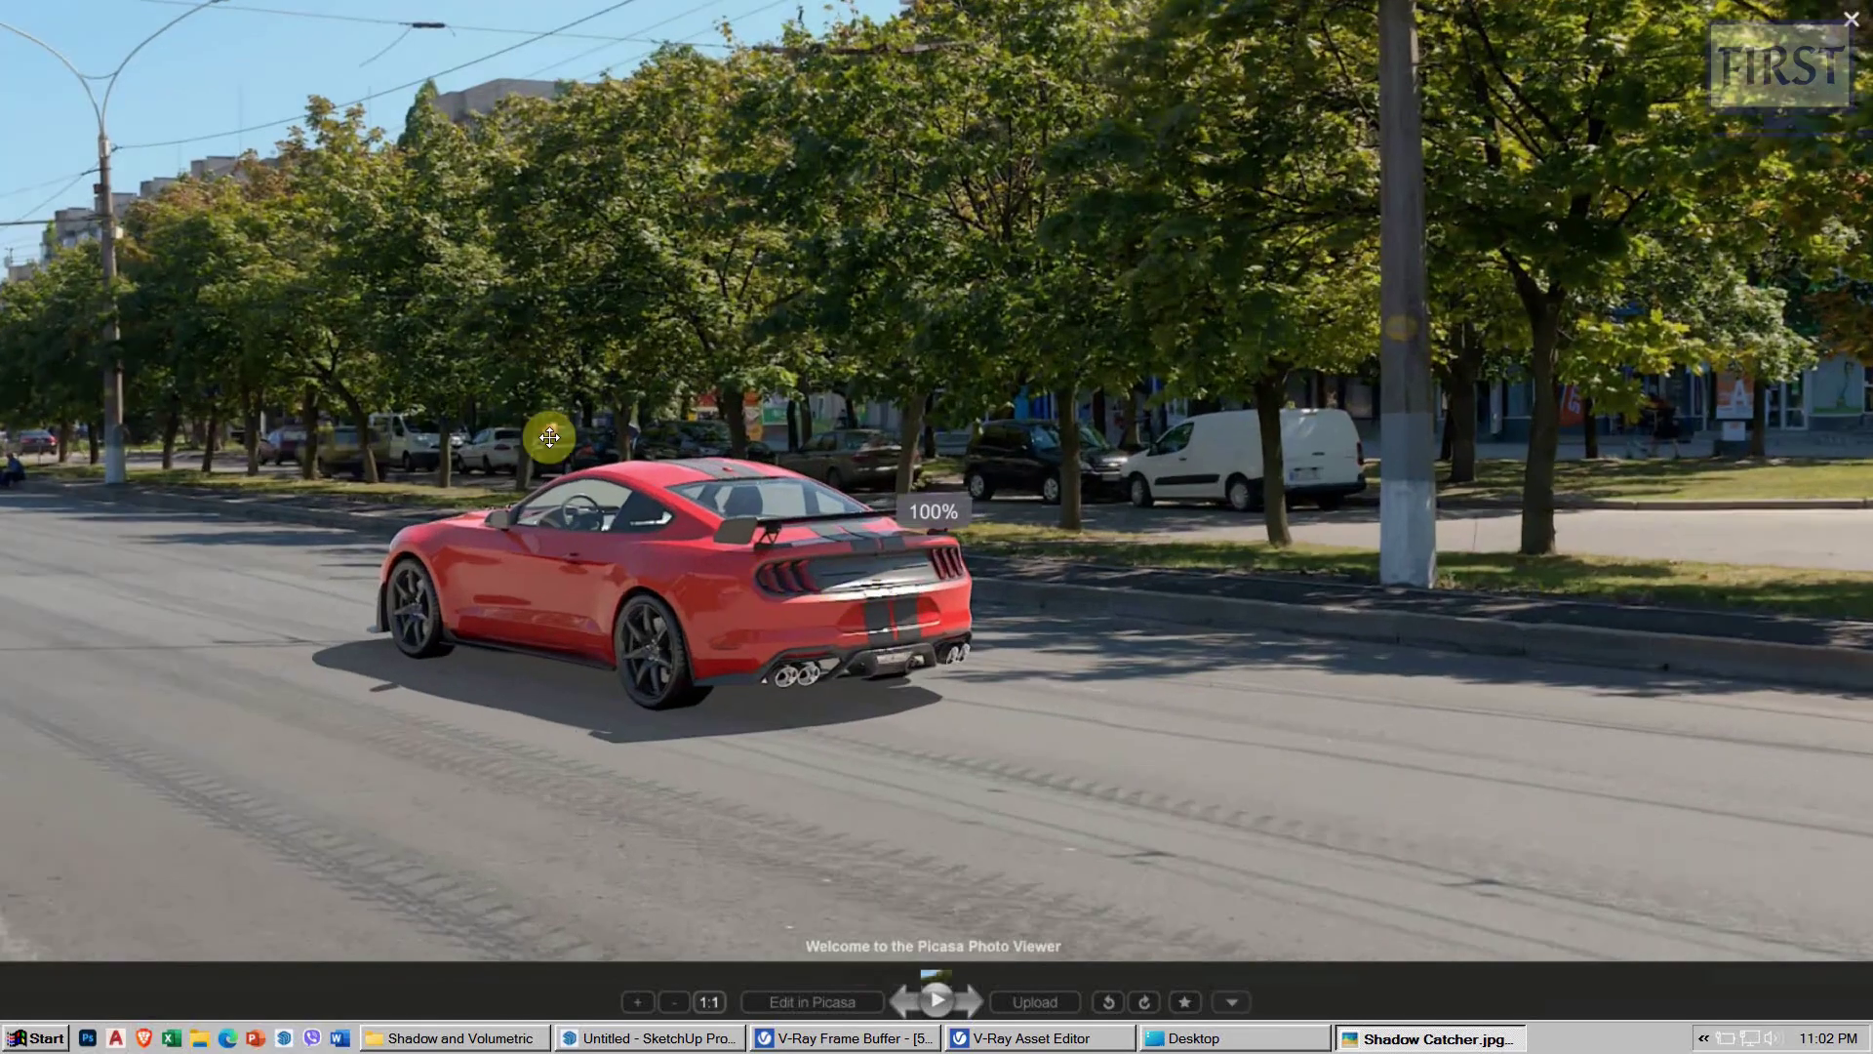
left_click_drag(548, 435, 946, 506)
scroll(1071, 695, "down", 2)
left_click_drag(1071, 696, 677, 506)
scroll(853, 723, "up", 2)
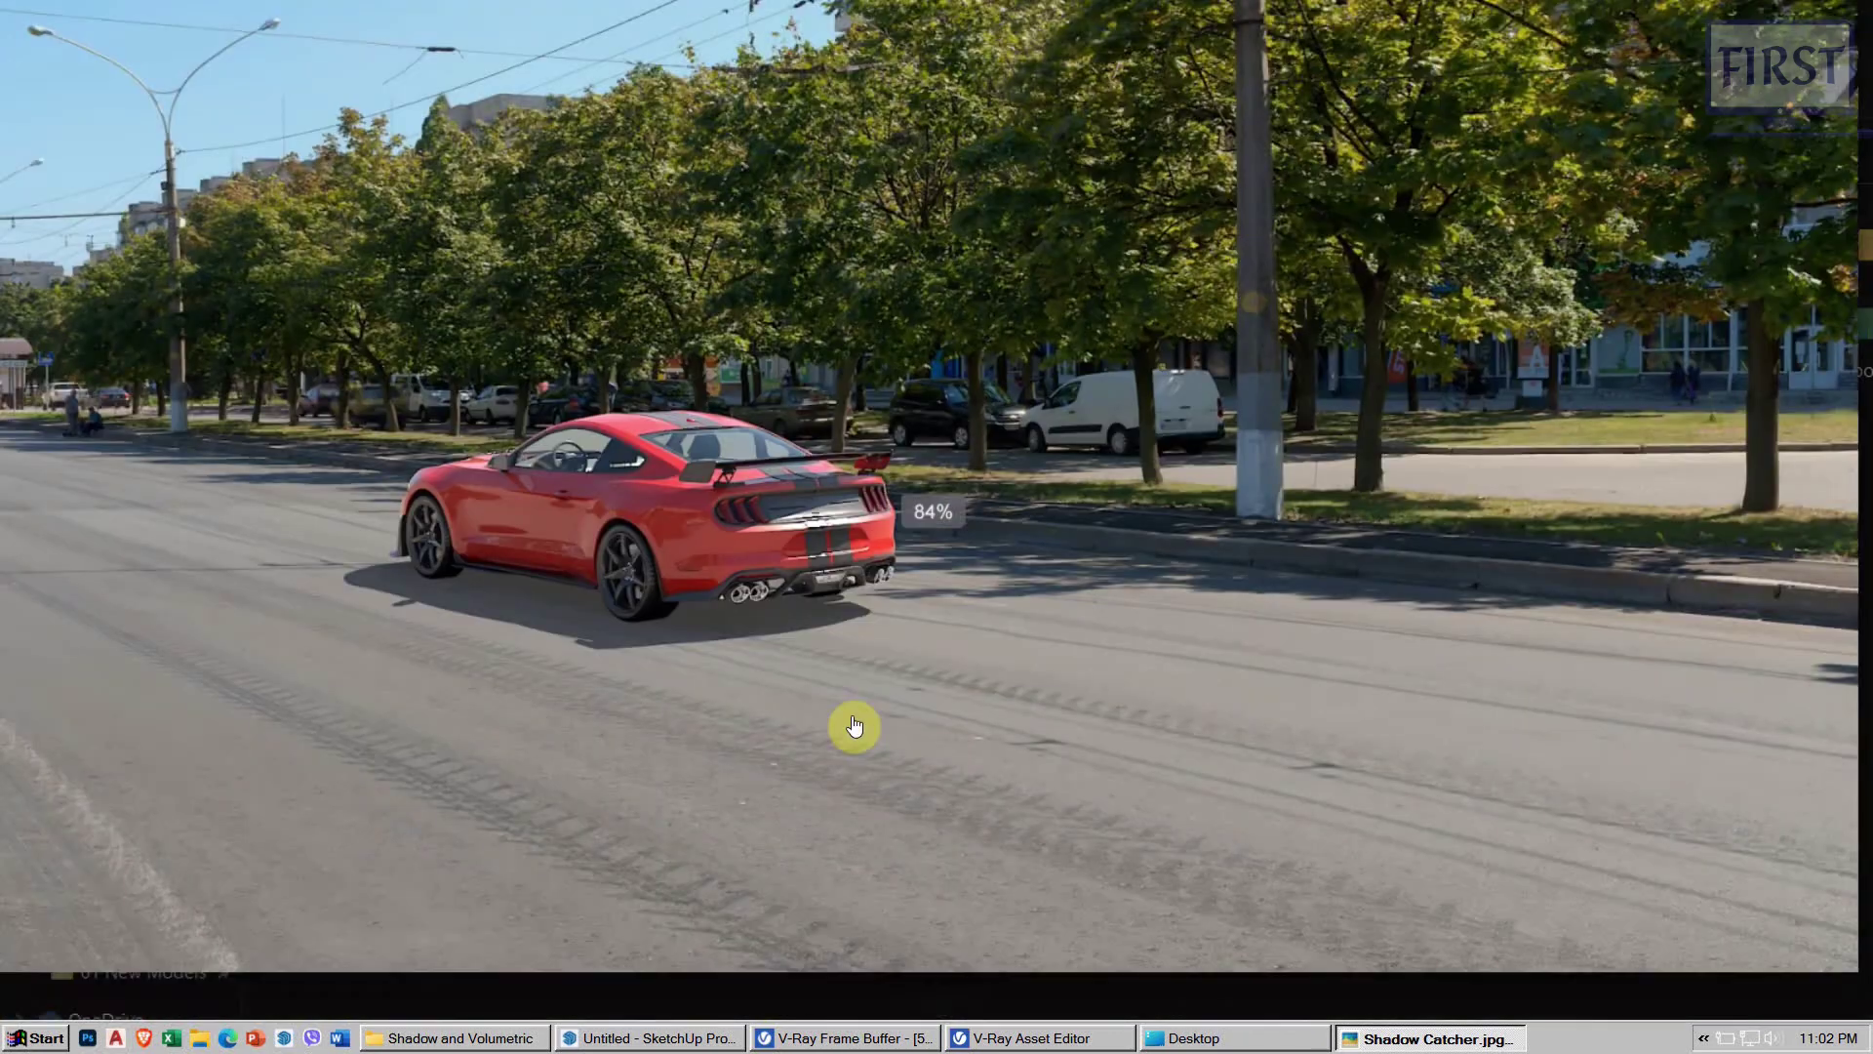
scroll(686, 576, "up", 1)
scroll(686, 576, "down", 3)
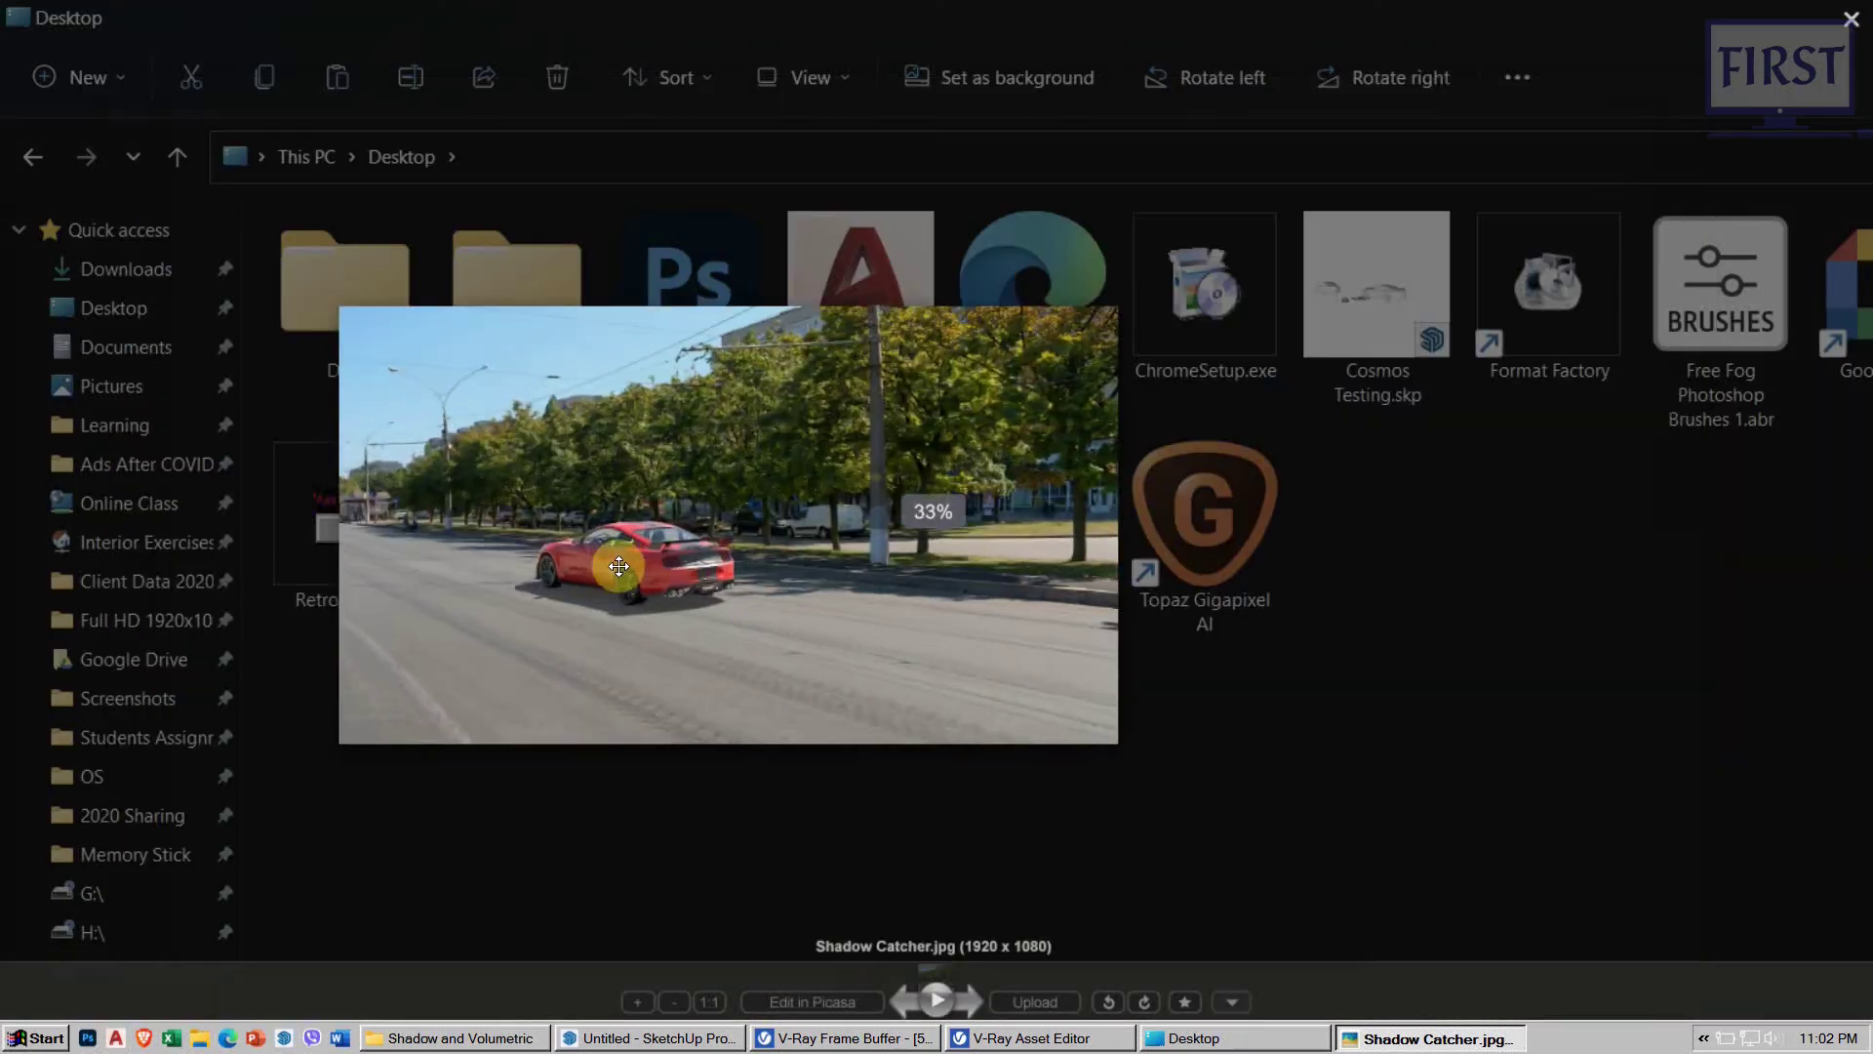
scroll(731, 671, "up", 1)
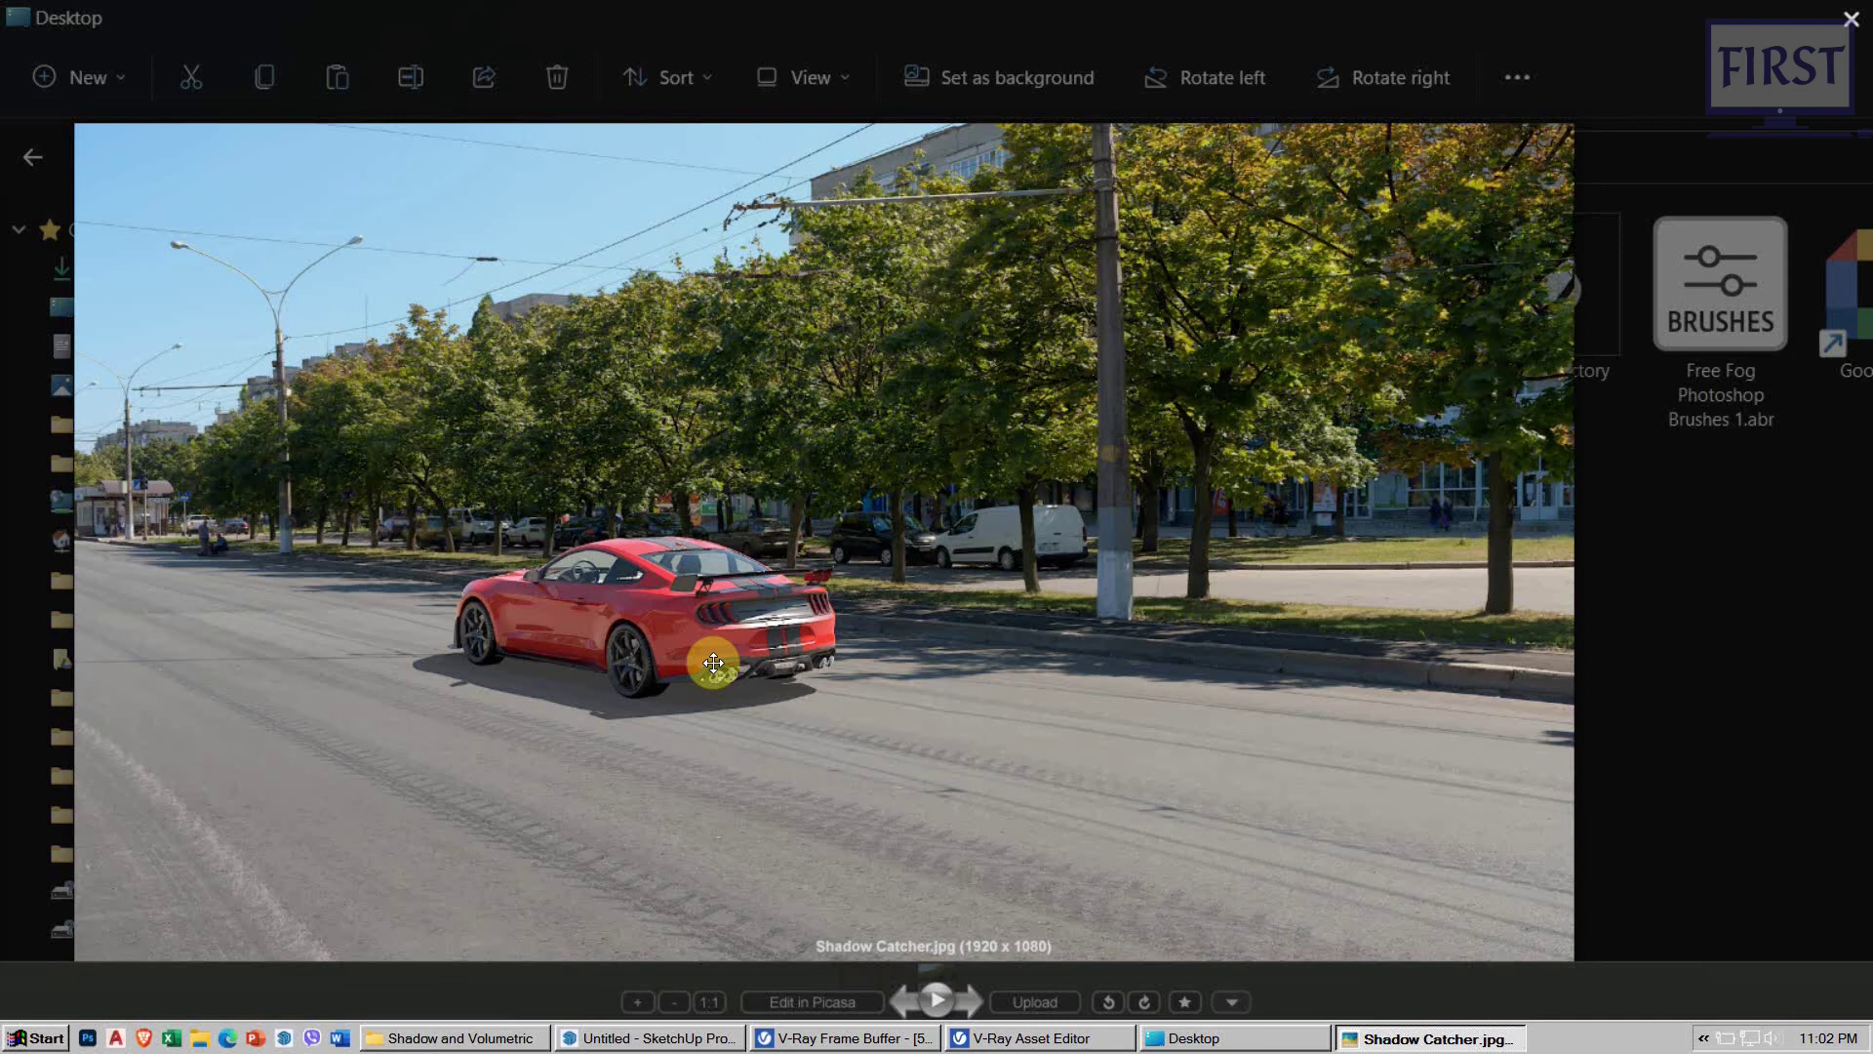
scroll(713, 662, "down", 1)
scroll(522, 615, "down", 1)
scroll(820, 740, "up", 1)
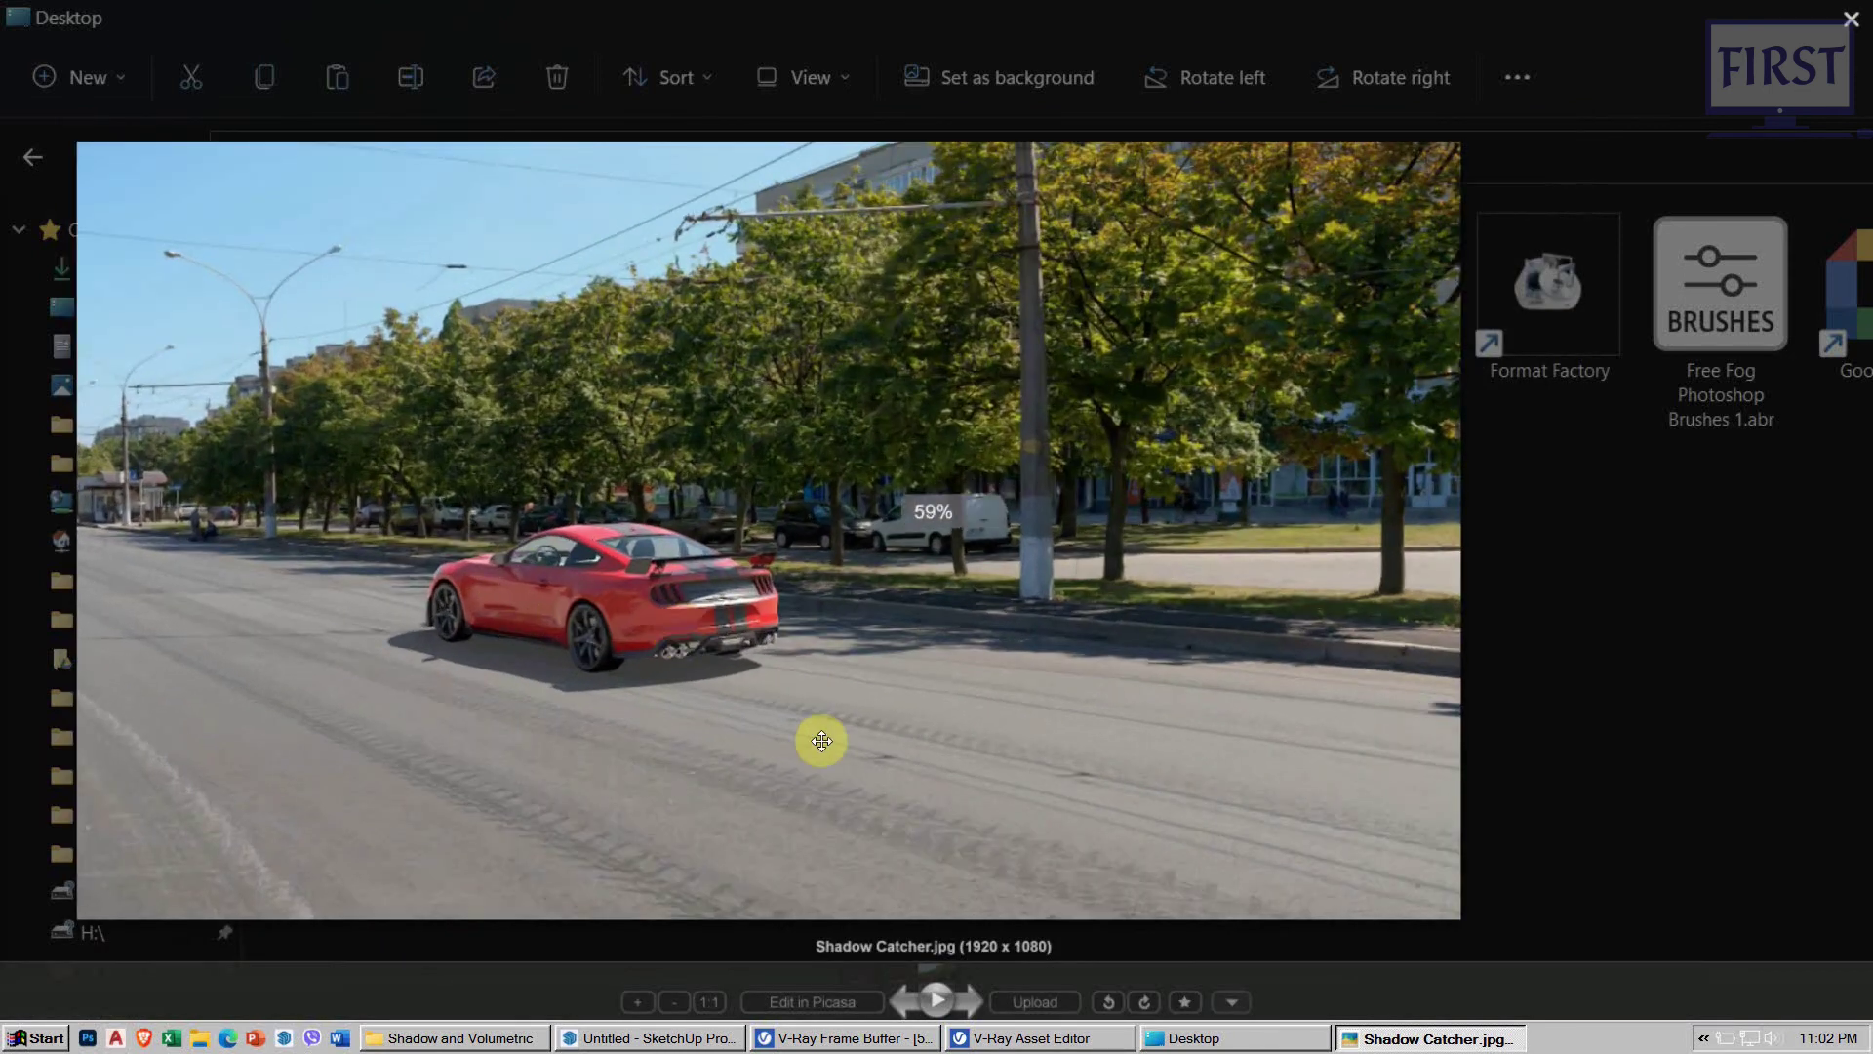
scroll(794, 726, "up", 1)
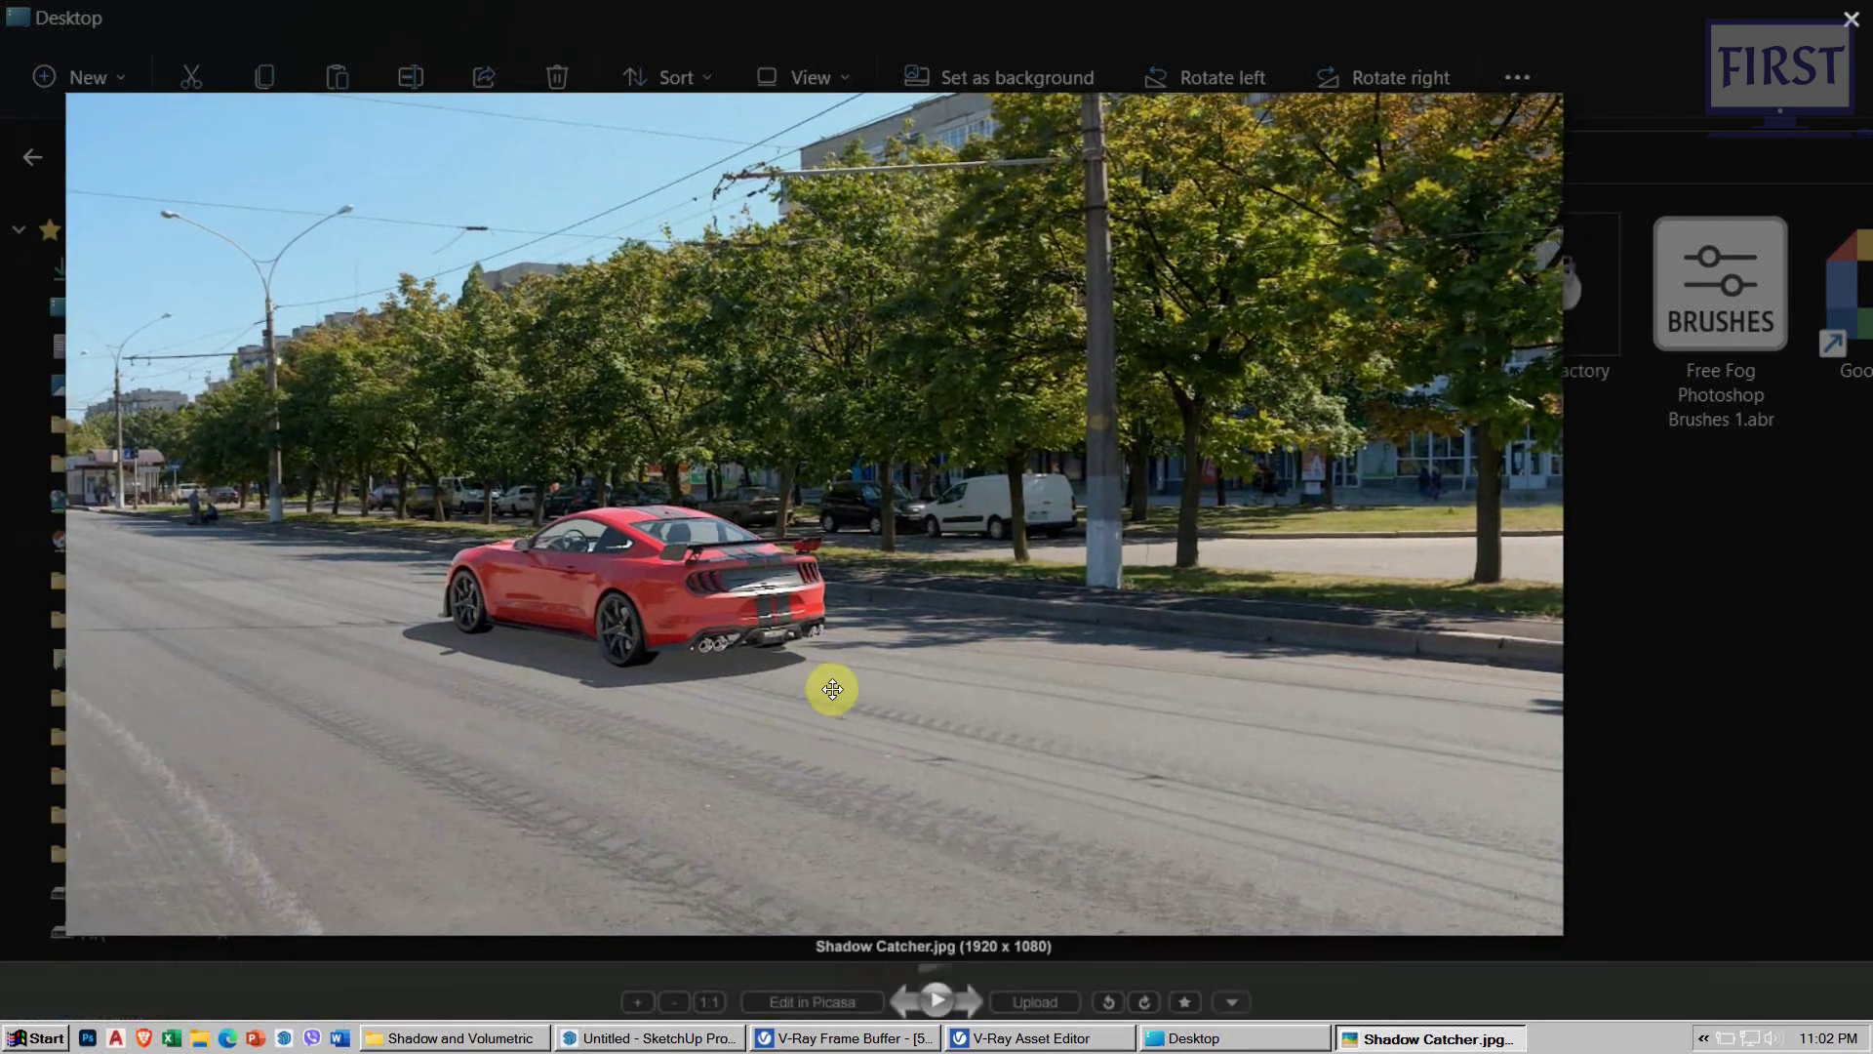
scroll(835, 697, "down", 1)
scroll(780, 687, "up", 1)
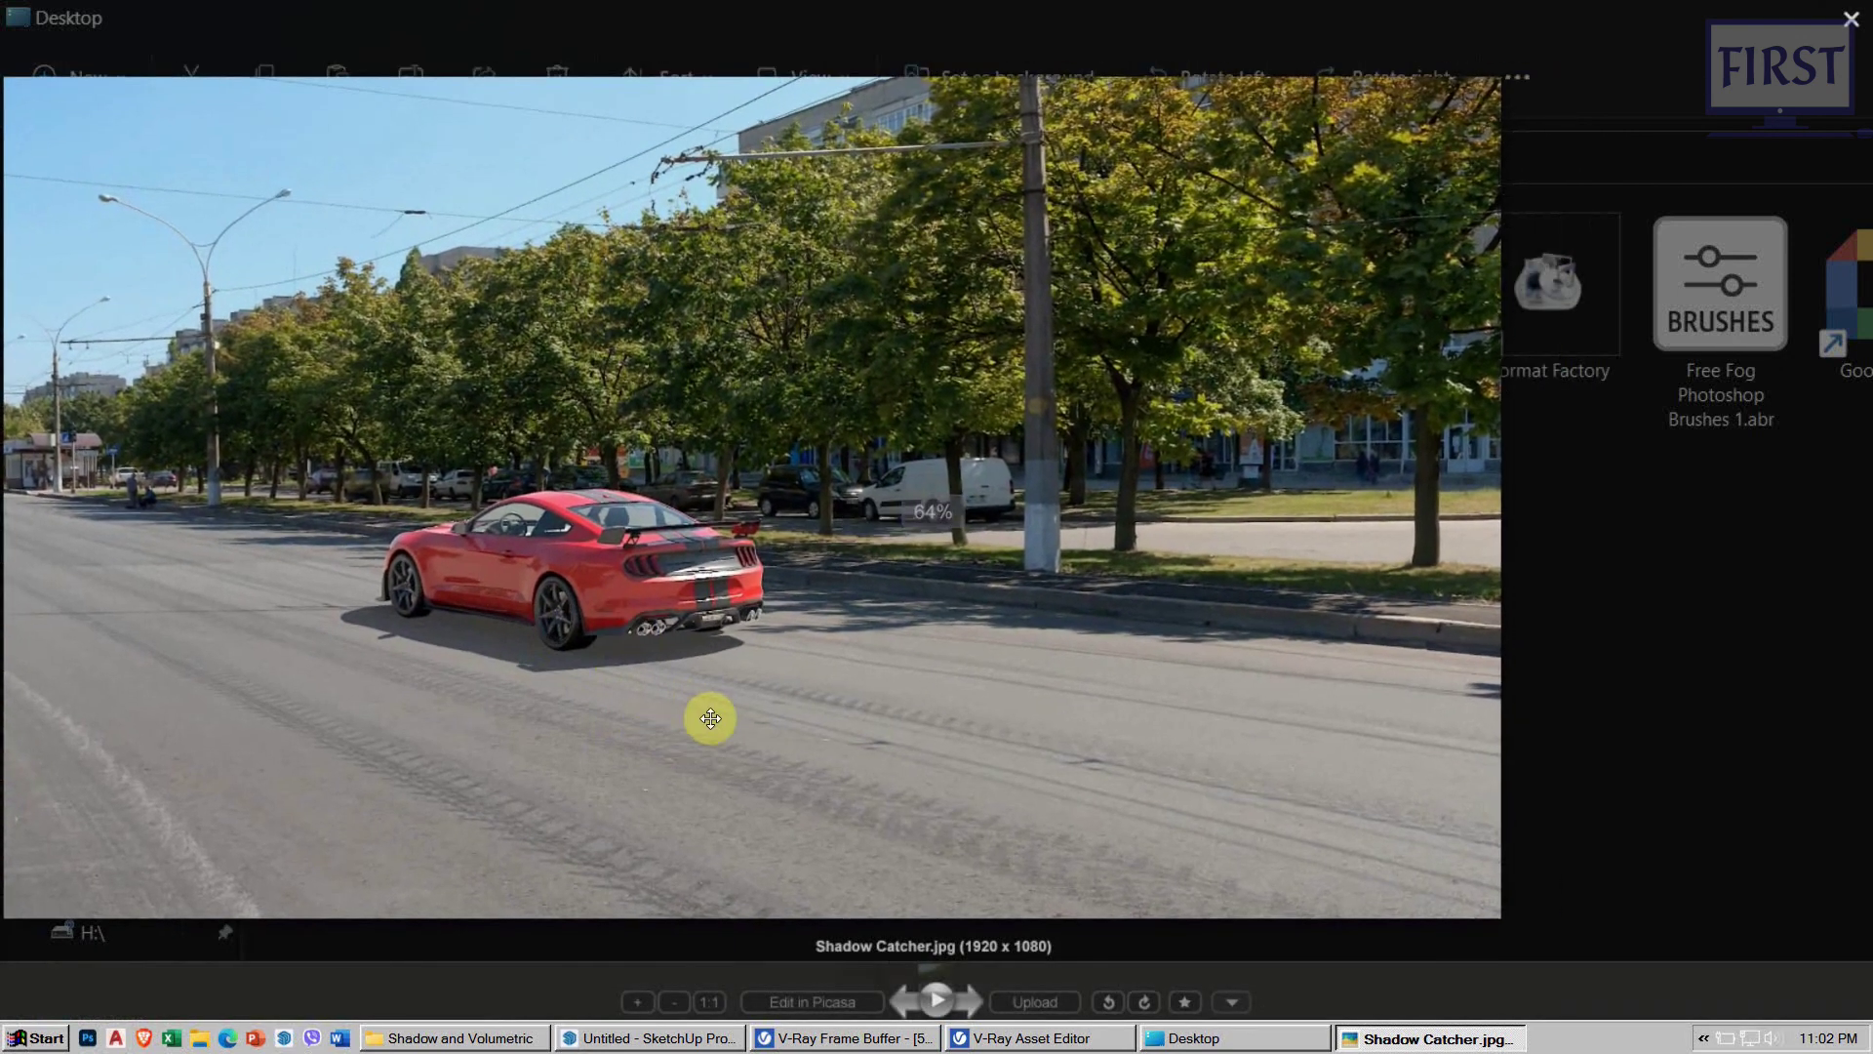
scroll(751, 722, "down", 1)
scroll(721, 692, "up", 1)
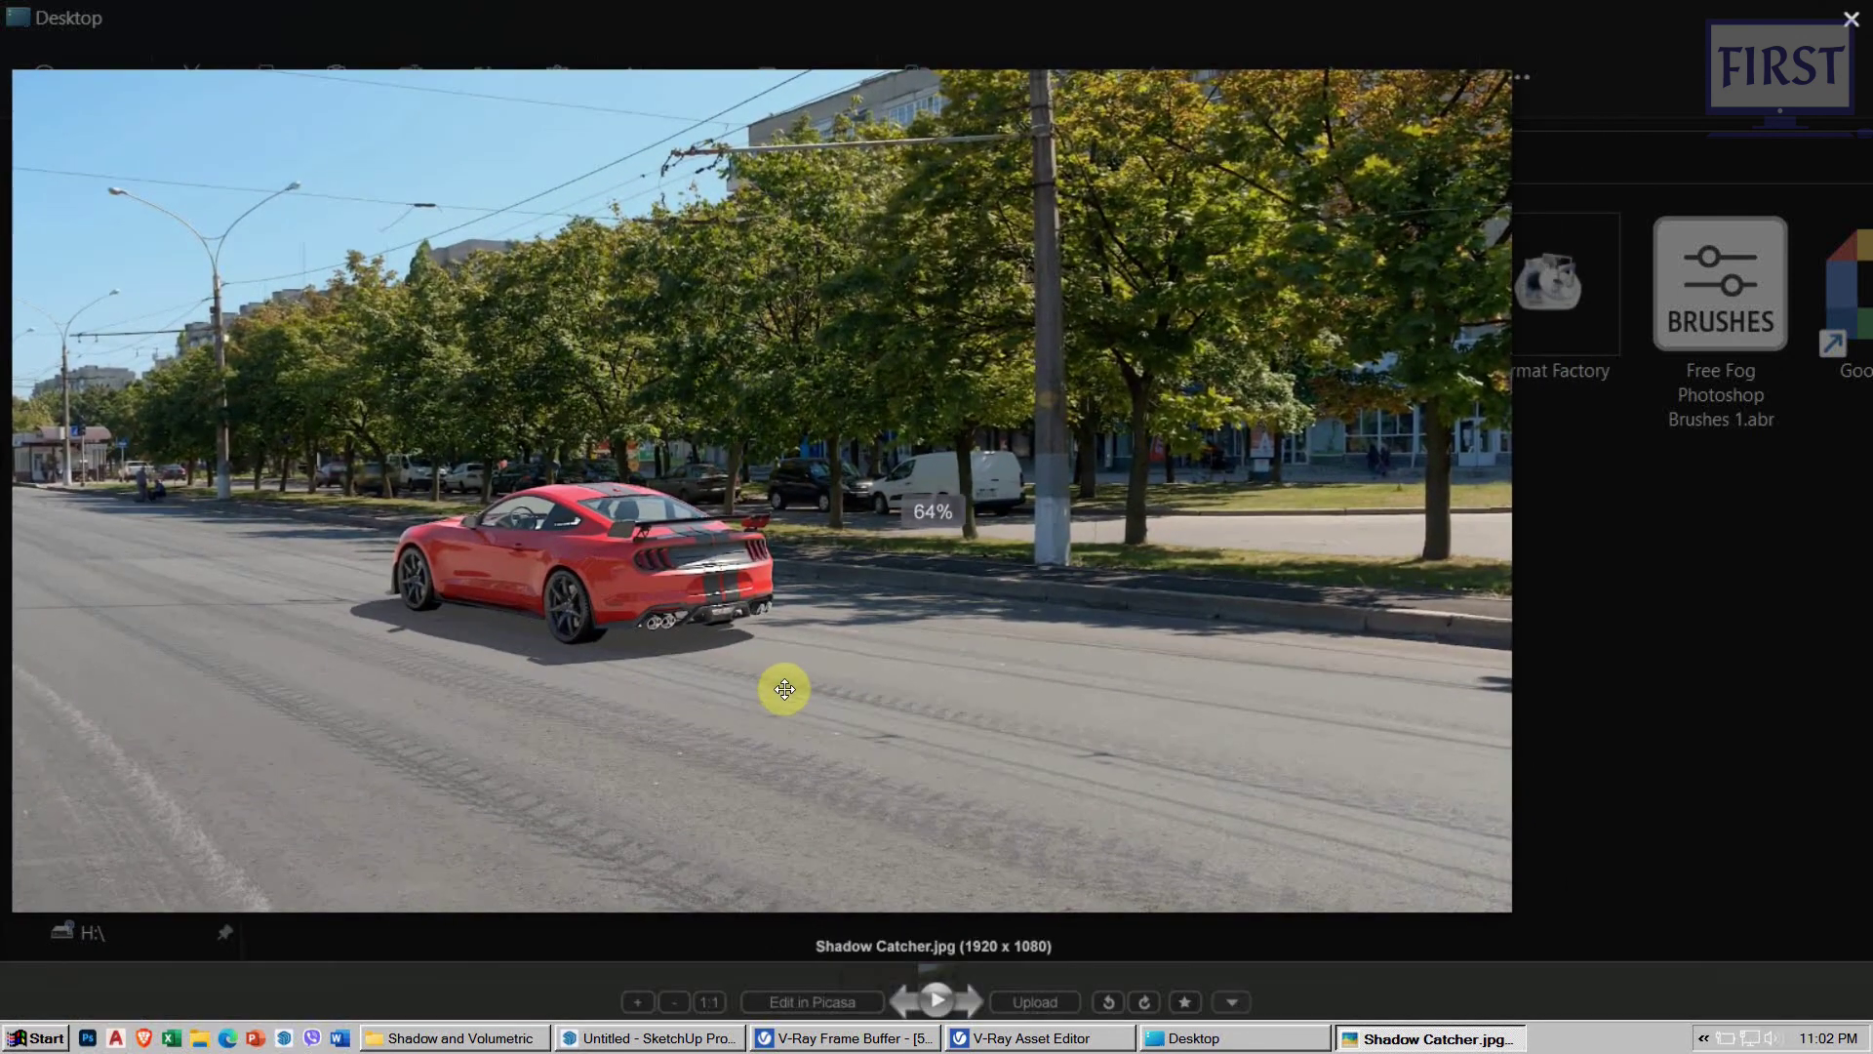
scroll(795, 692, "down", 1)
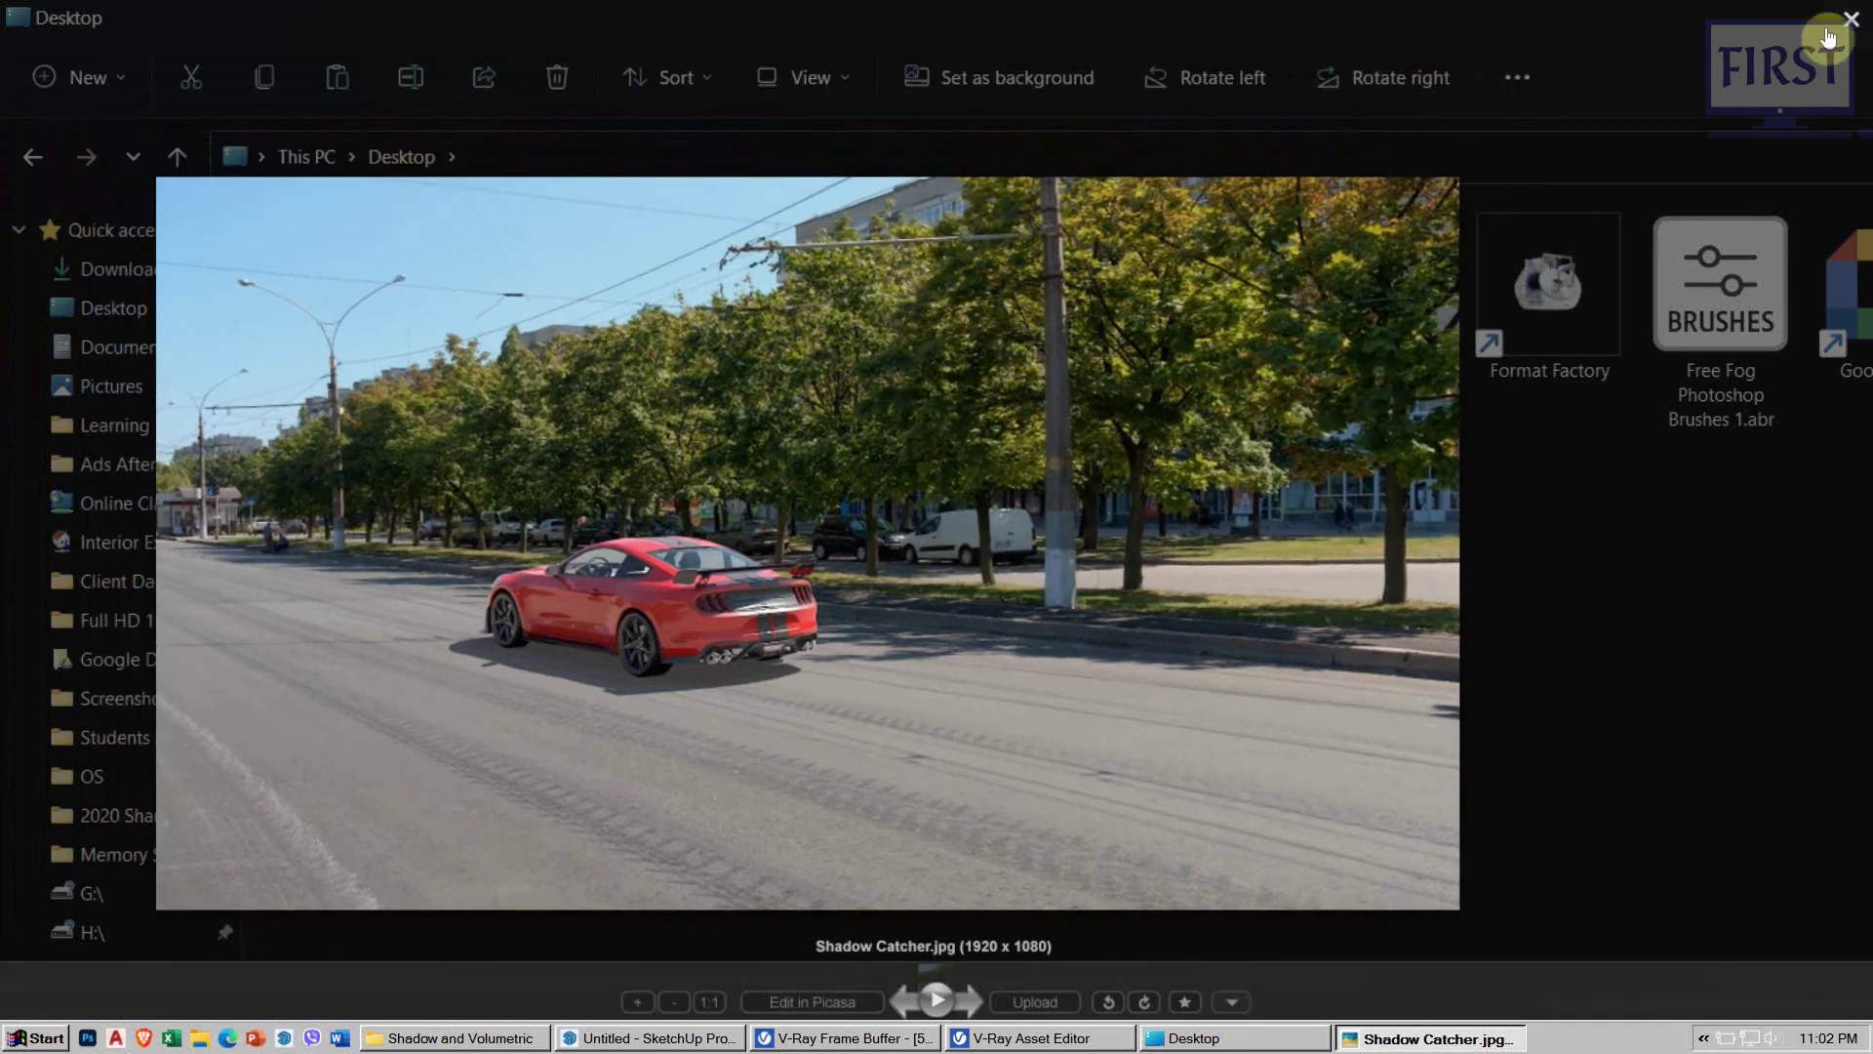
left_click(1851, 19)
Step: Close the Desktop folder and zoom and pan the frame buffer render to inspect the car
left_click(1851, 18)
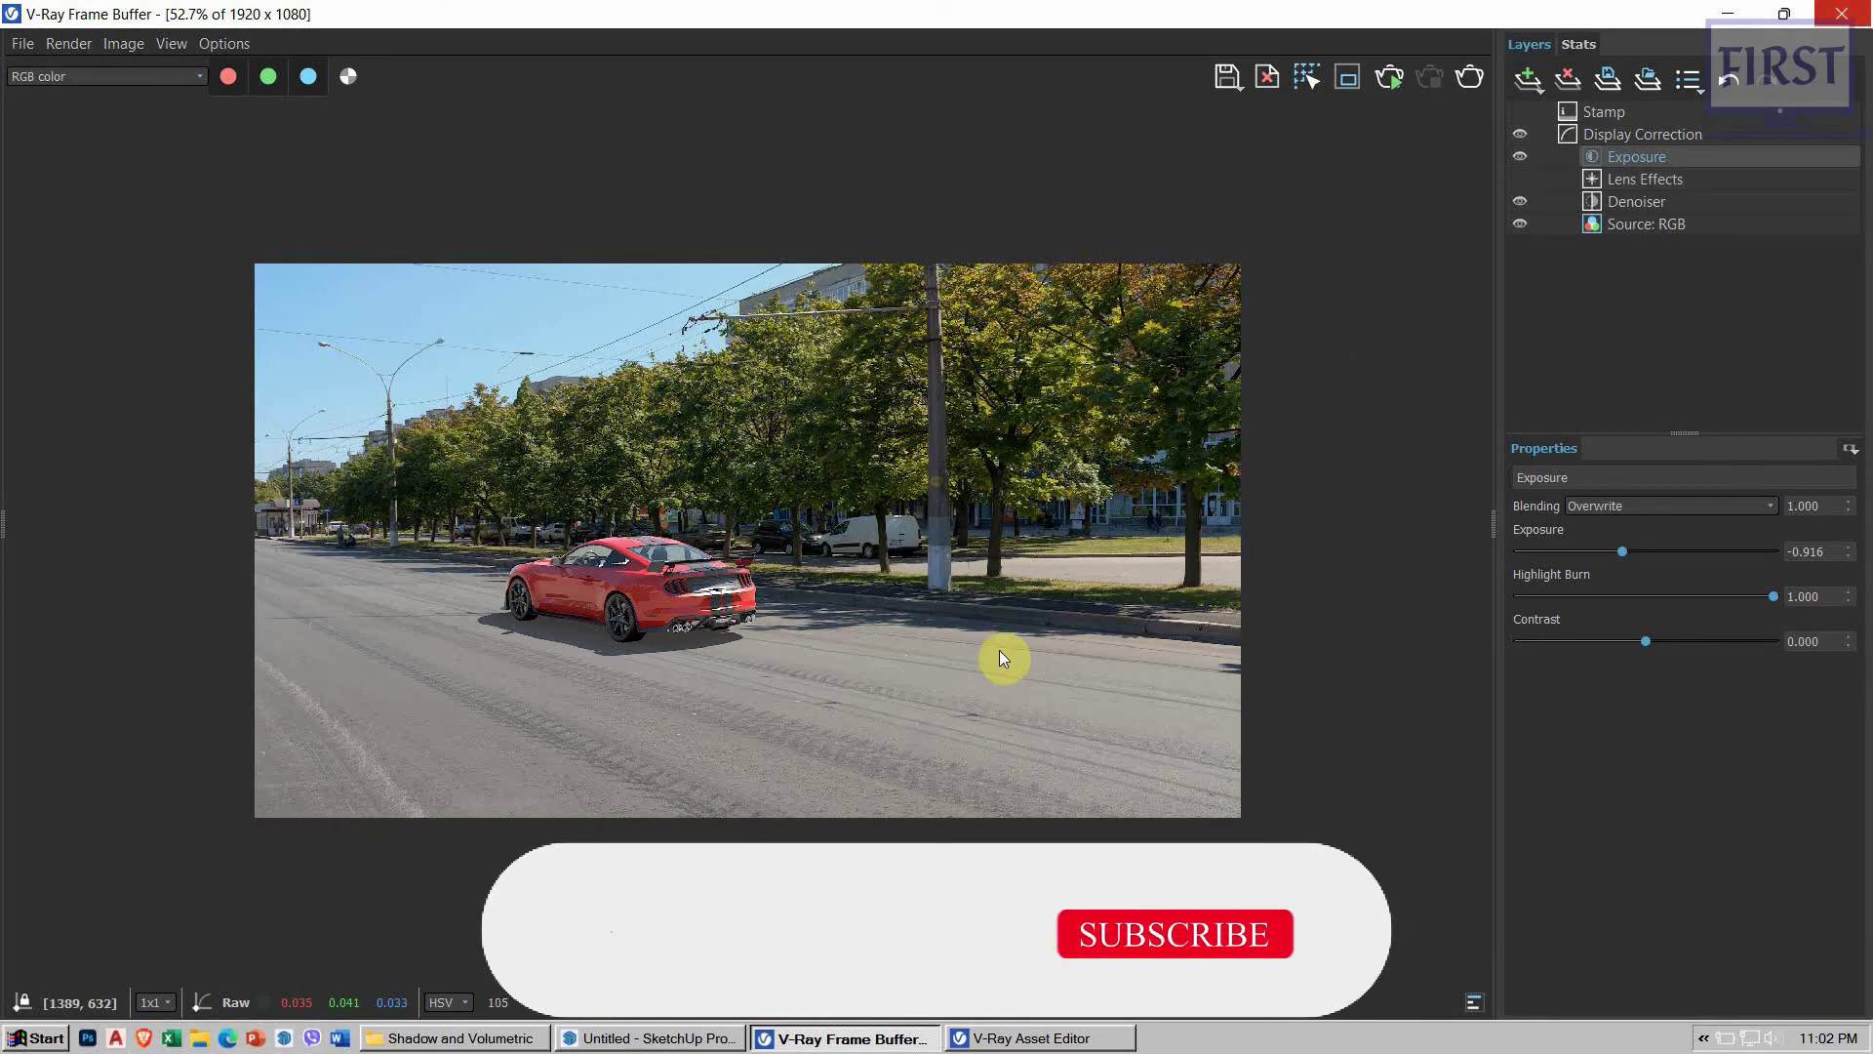
scroll(599, 629, "up", 1)
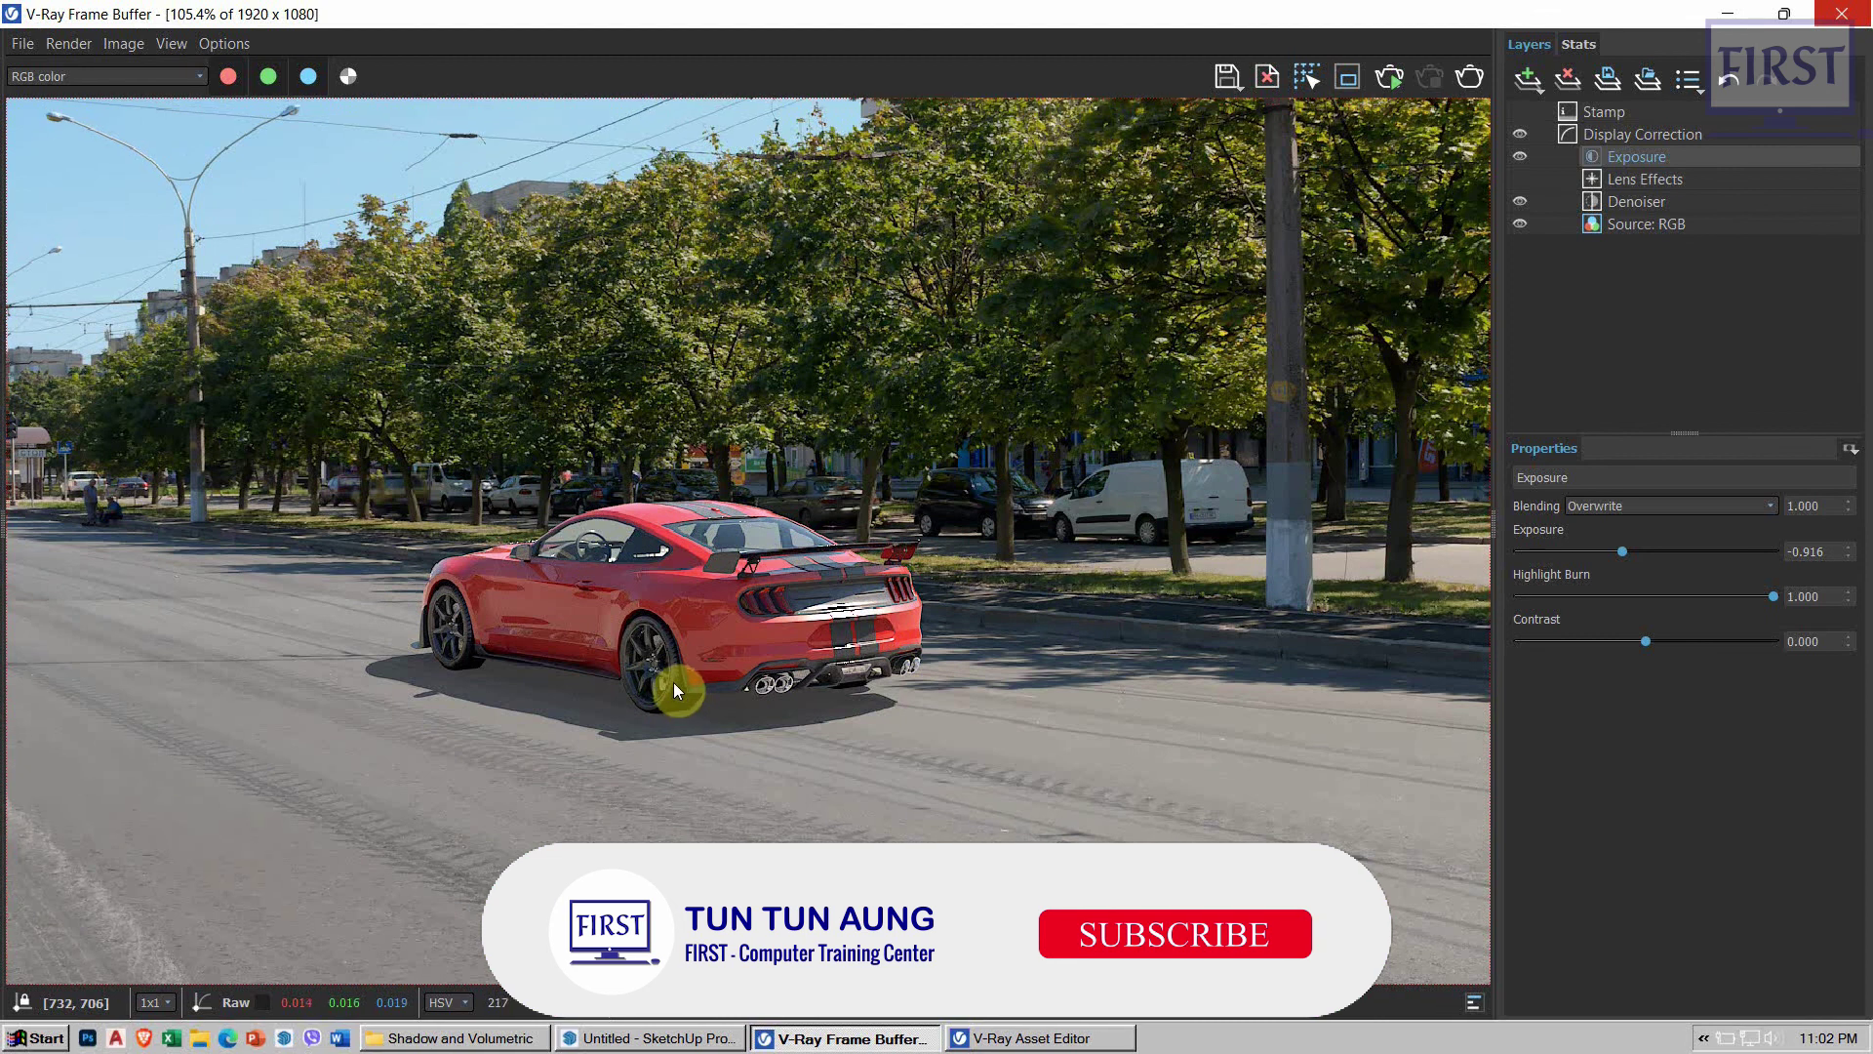
scroll(673, 682, "down", 1)
scroll(660, 669, "up", 1)
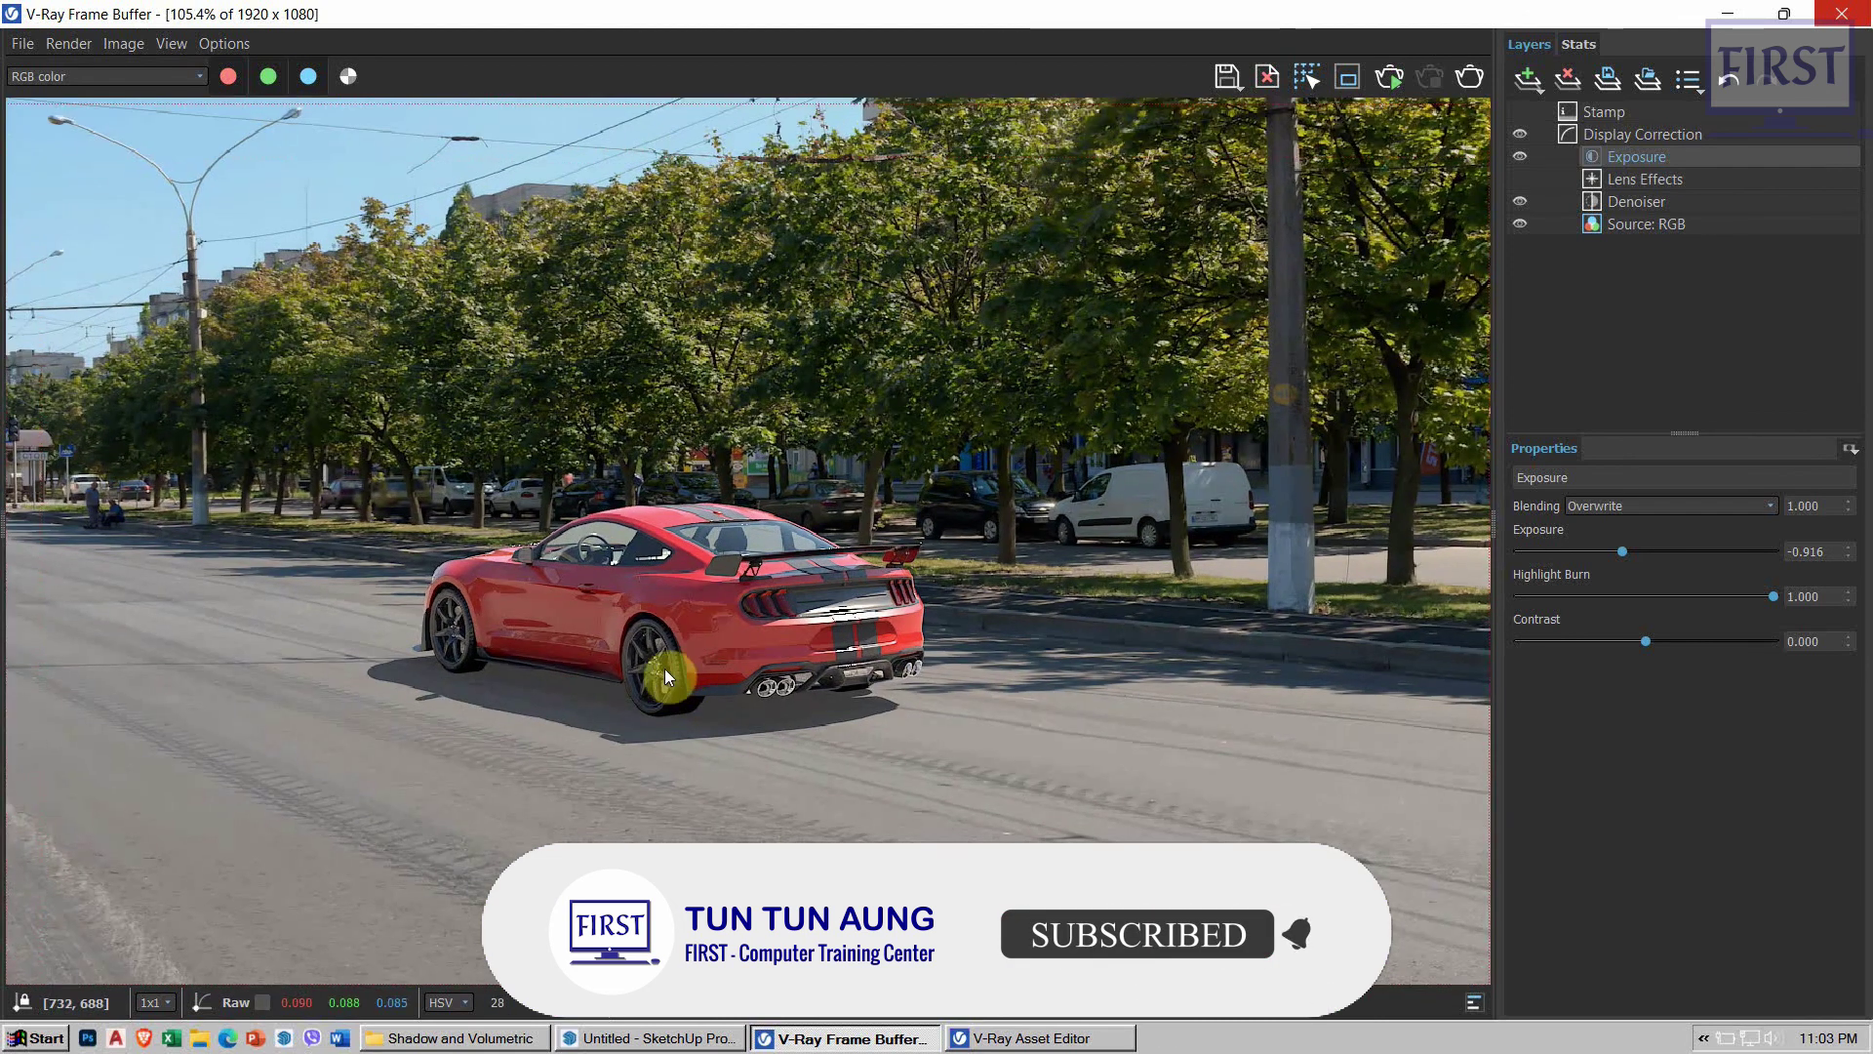
scroll(664, 669, "down", 1)
scroll(691, 677, "down", 1)
scroll(910, 624, "up", 1)
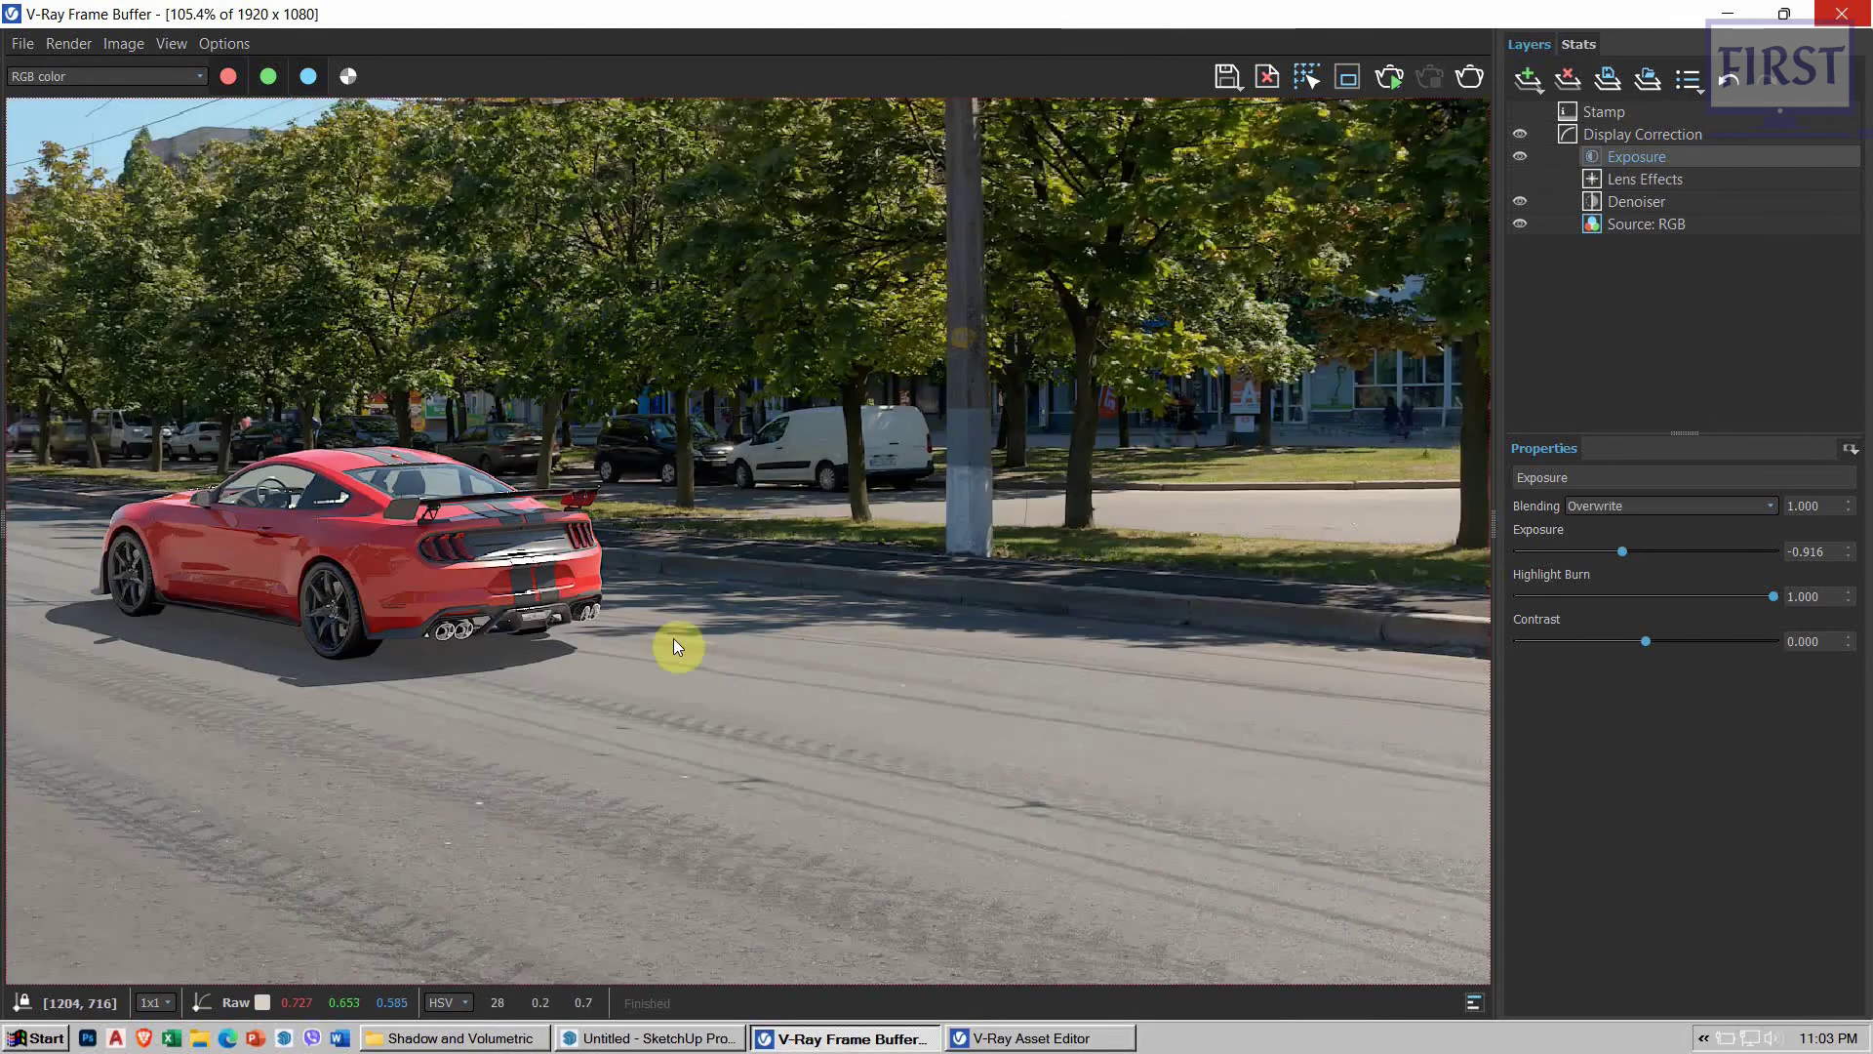
middle_click_drag(673, 638, 1050, 691)
middle_click_drag(875, 703, 880, 716)
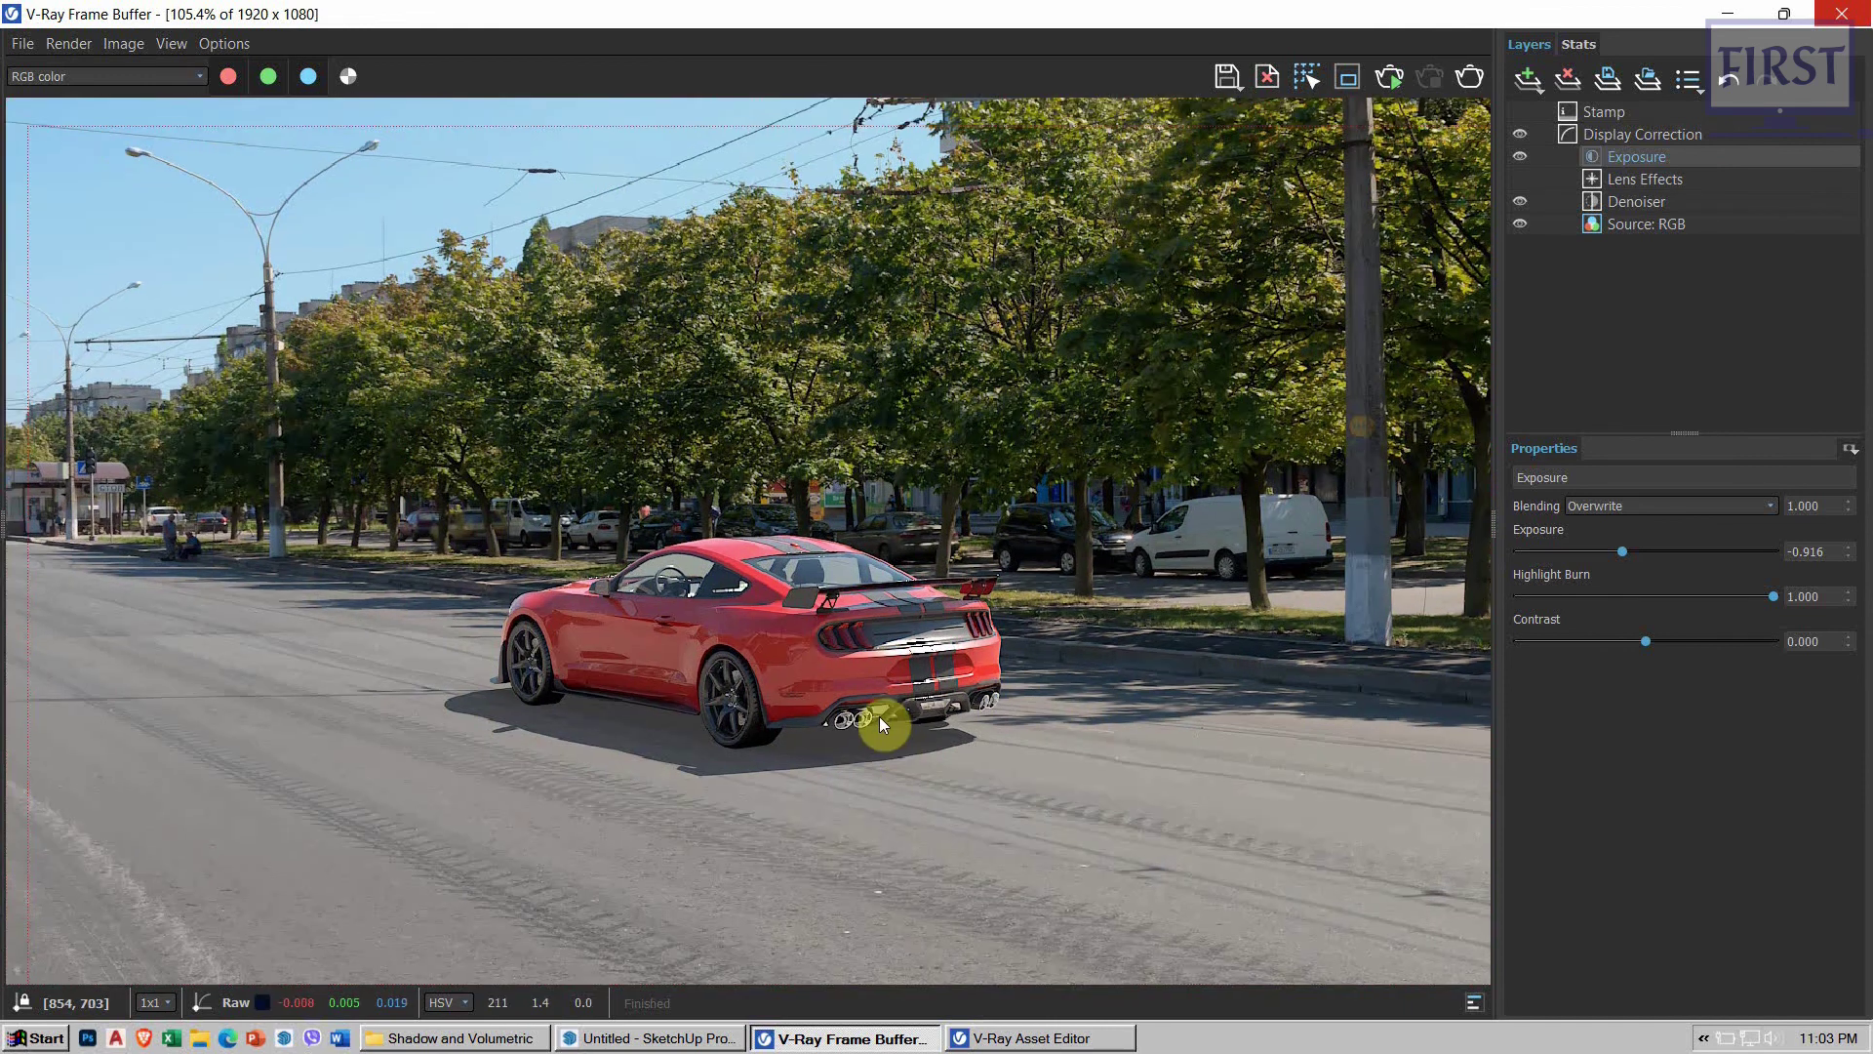
scroll(880, 716, "down", 1)
scroll(781, 632, "up", 1)
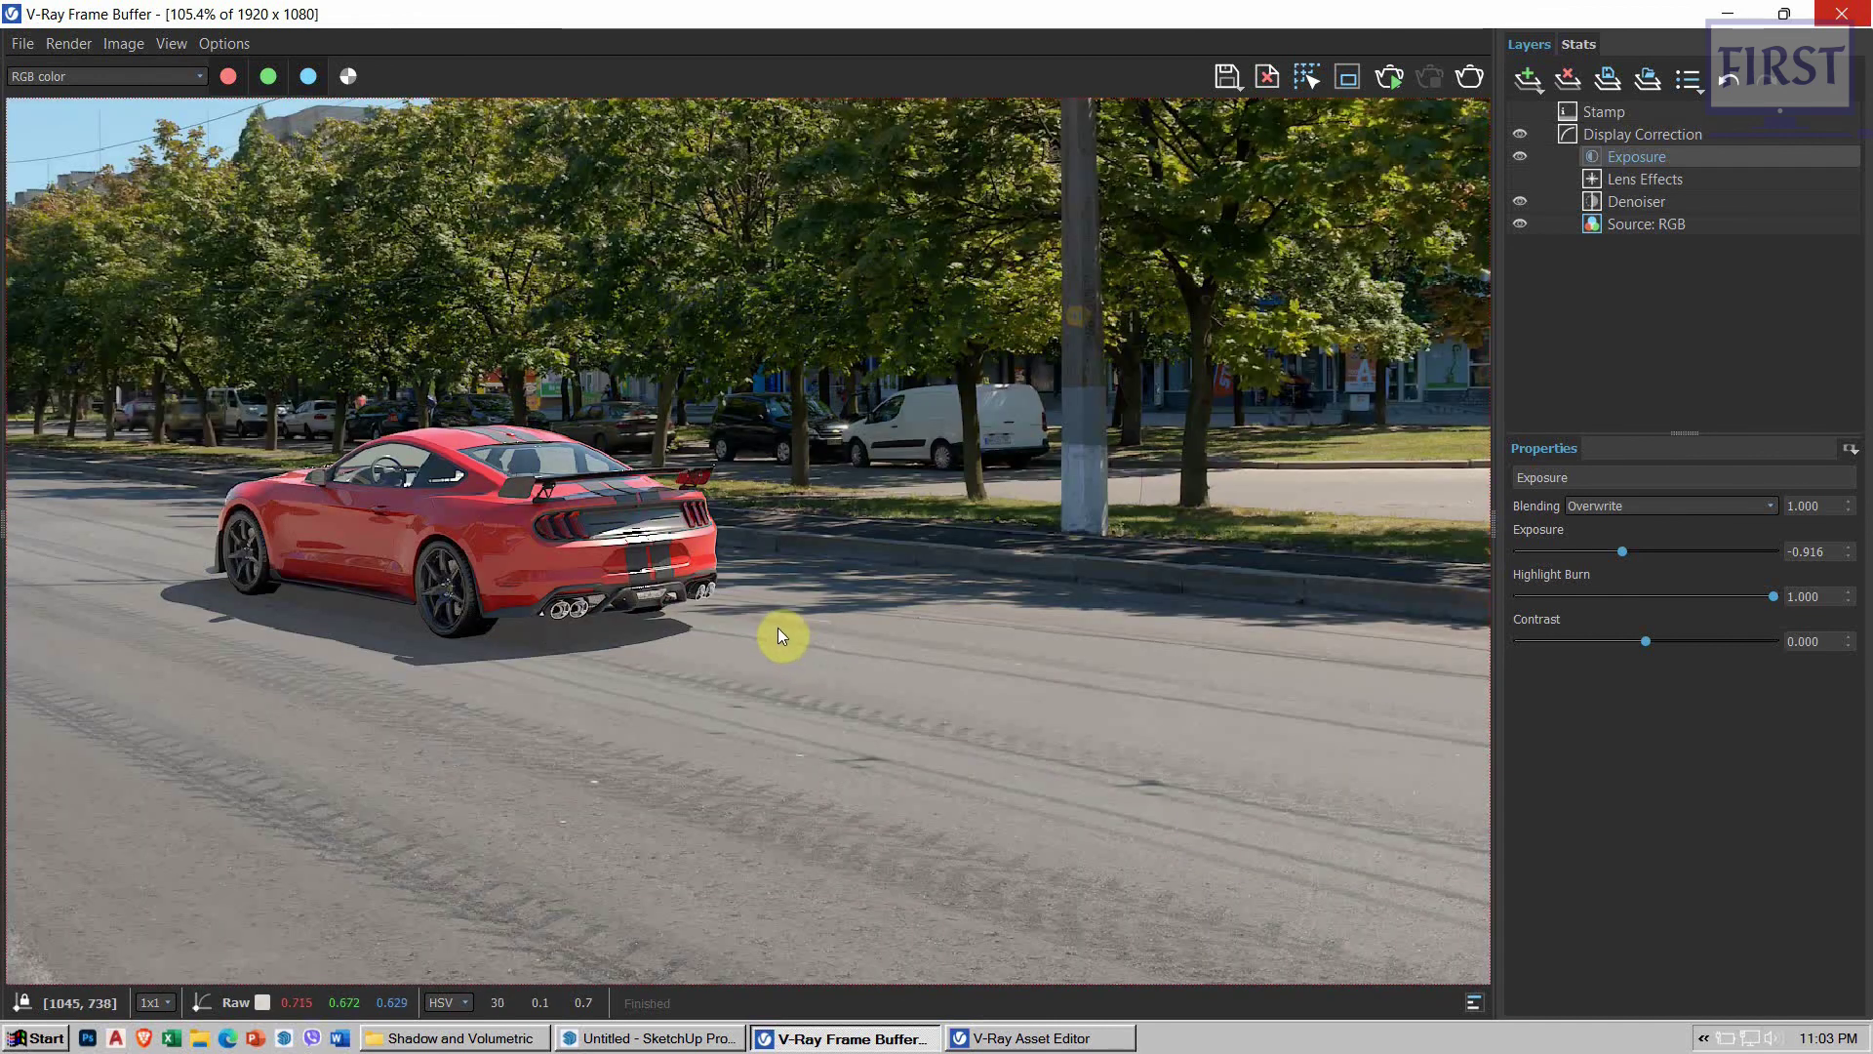
middle_click_drag(778, 632, 816, 644)
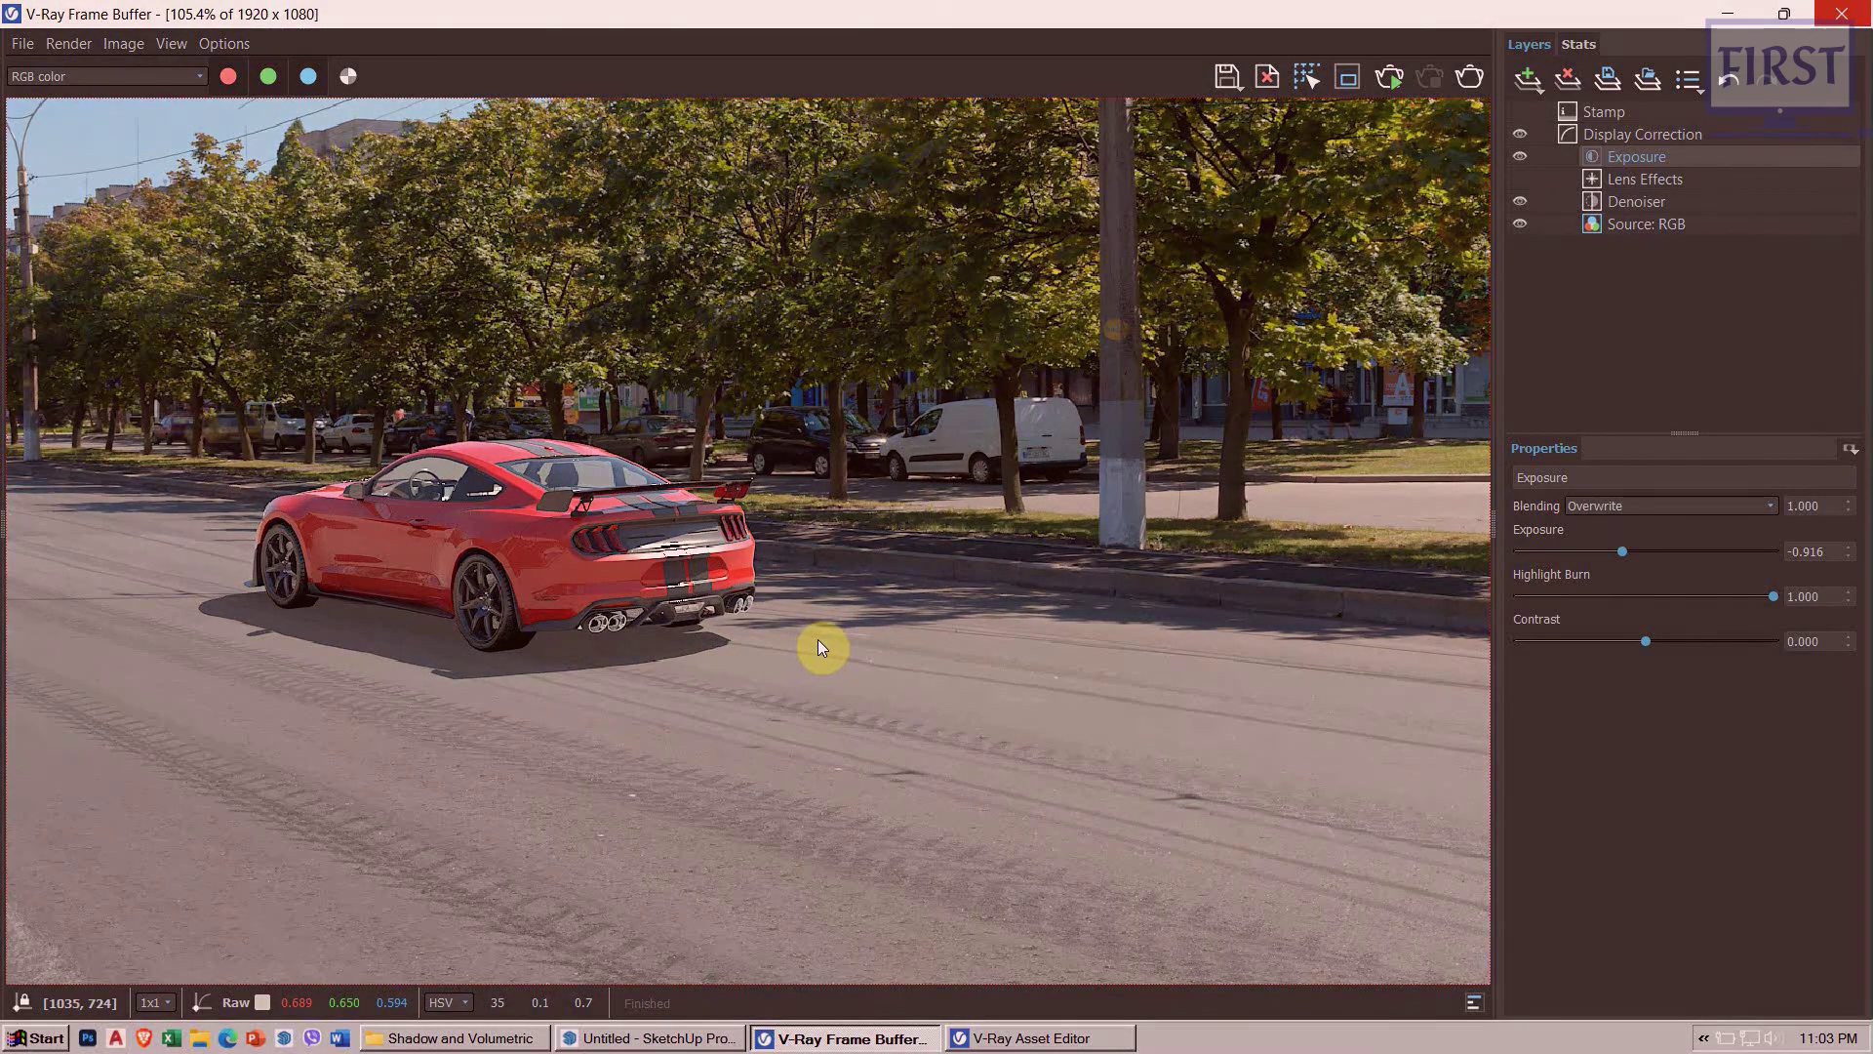